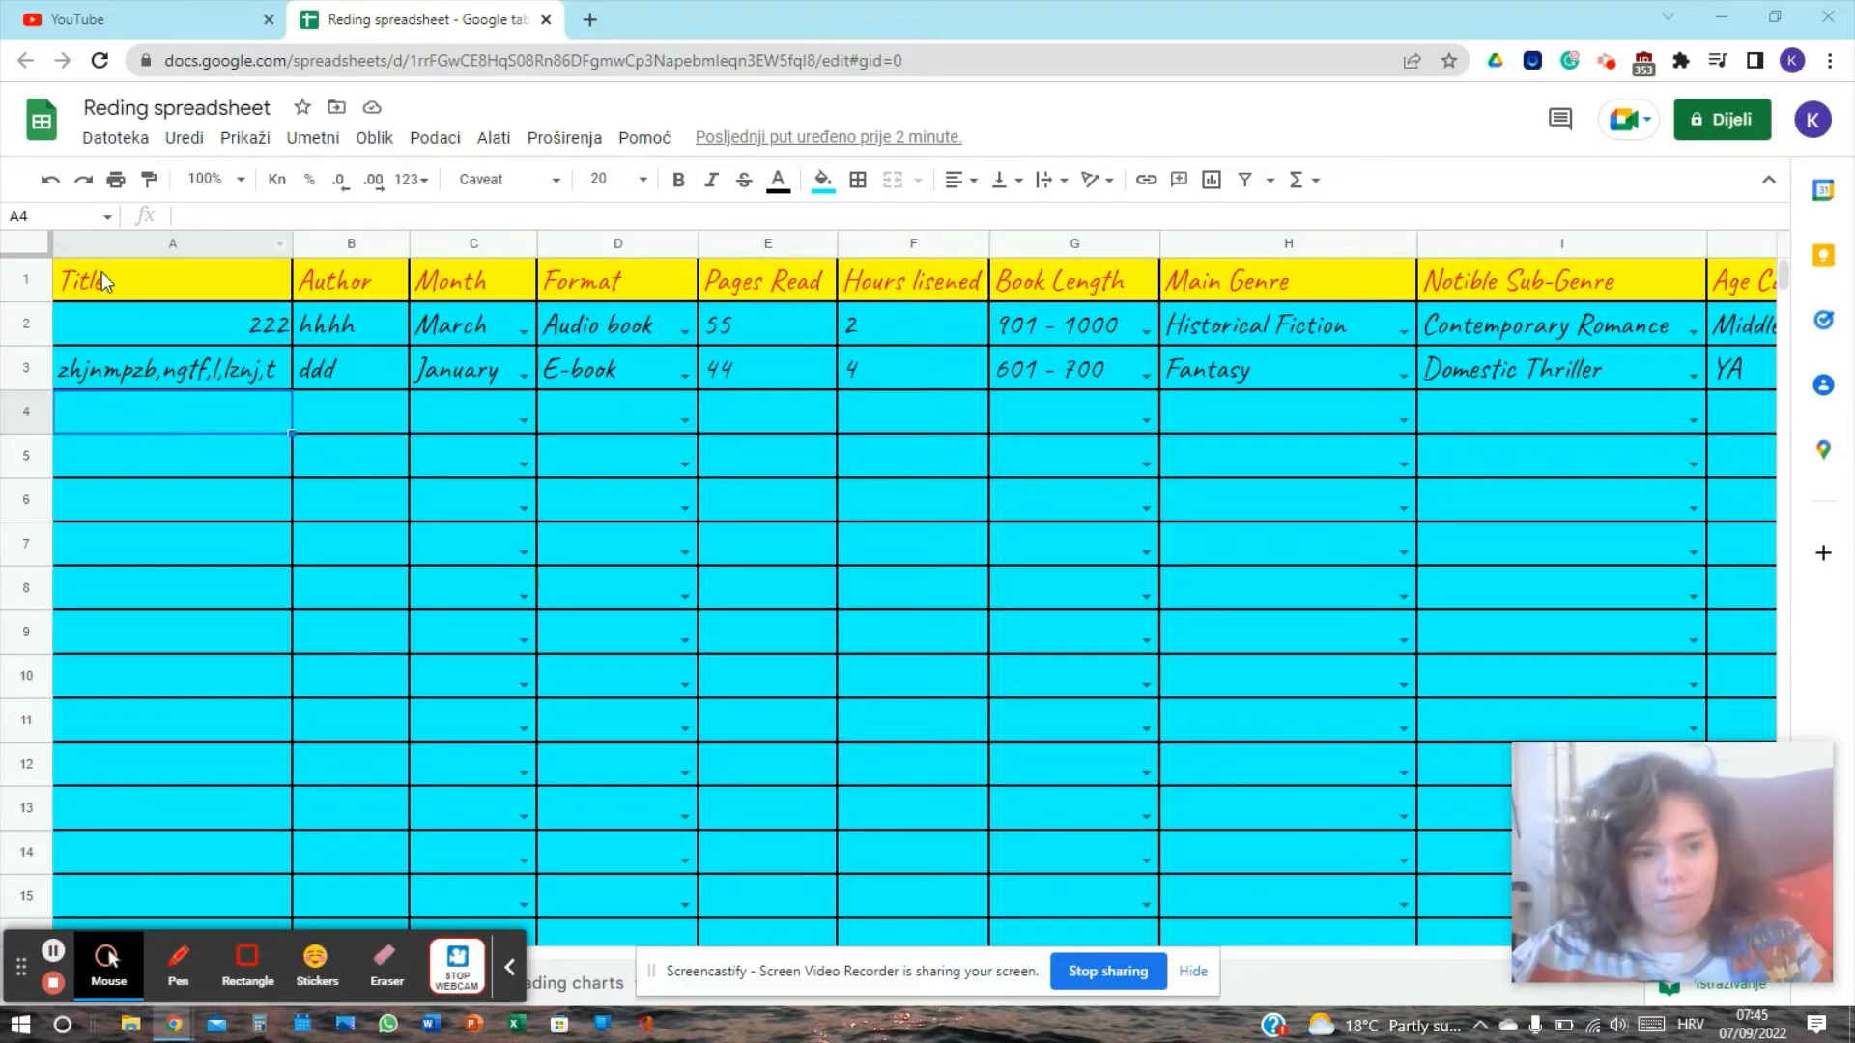
Step: Review the Title, Author, Month, Format and Pages Read columns of the Book info sheet one after another
left_click(98, 243)
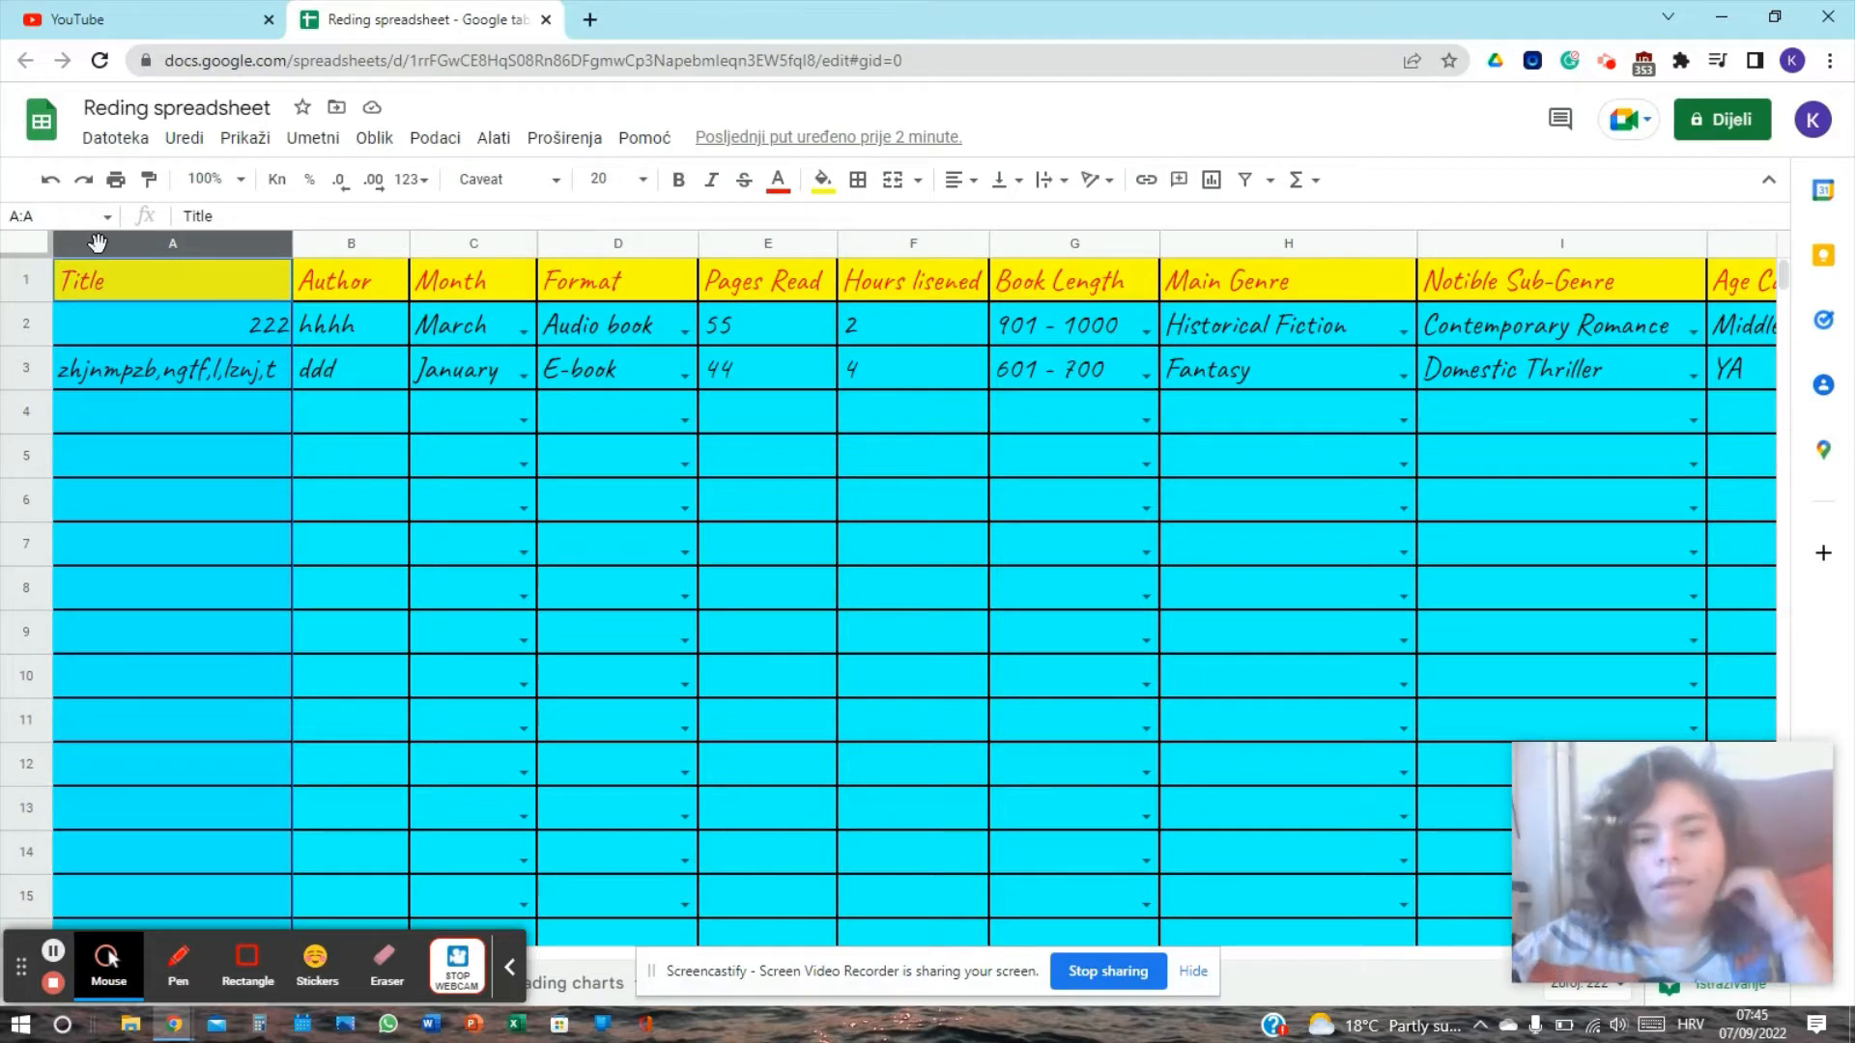
left_click(340, 241)
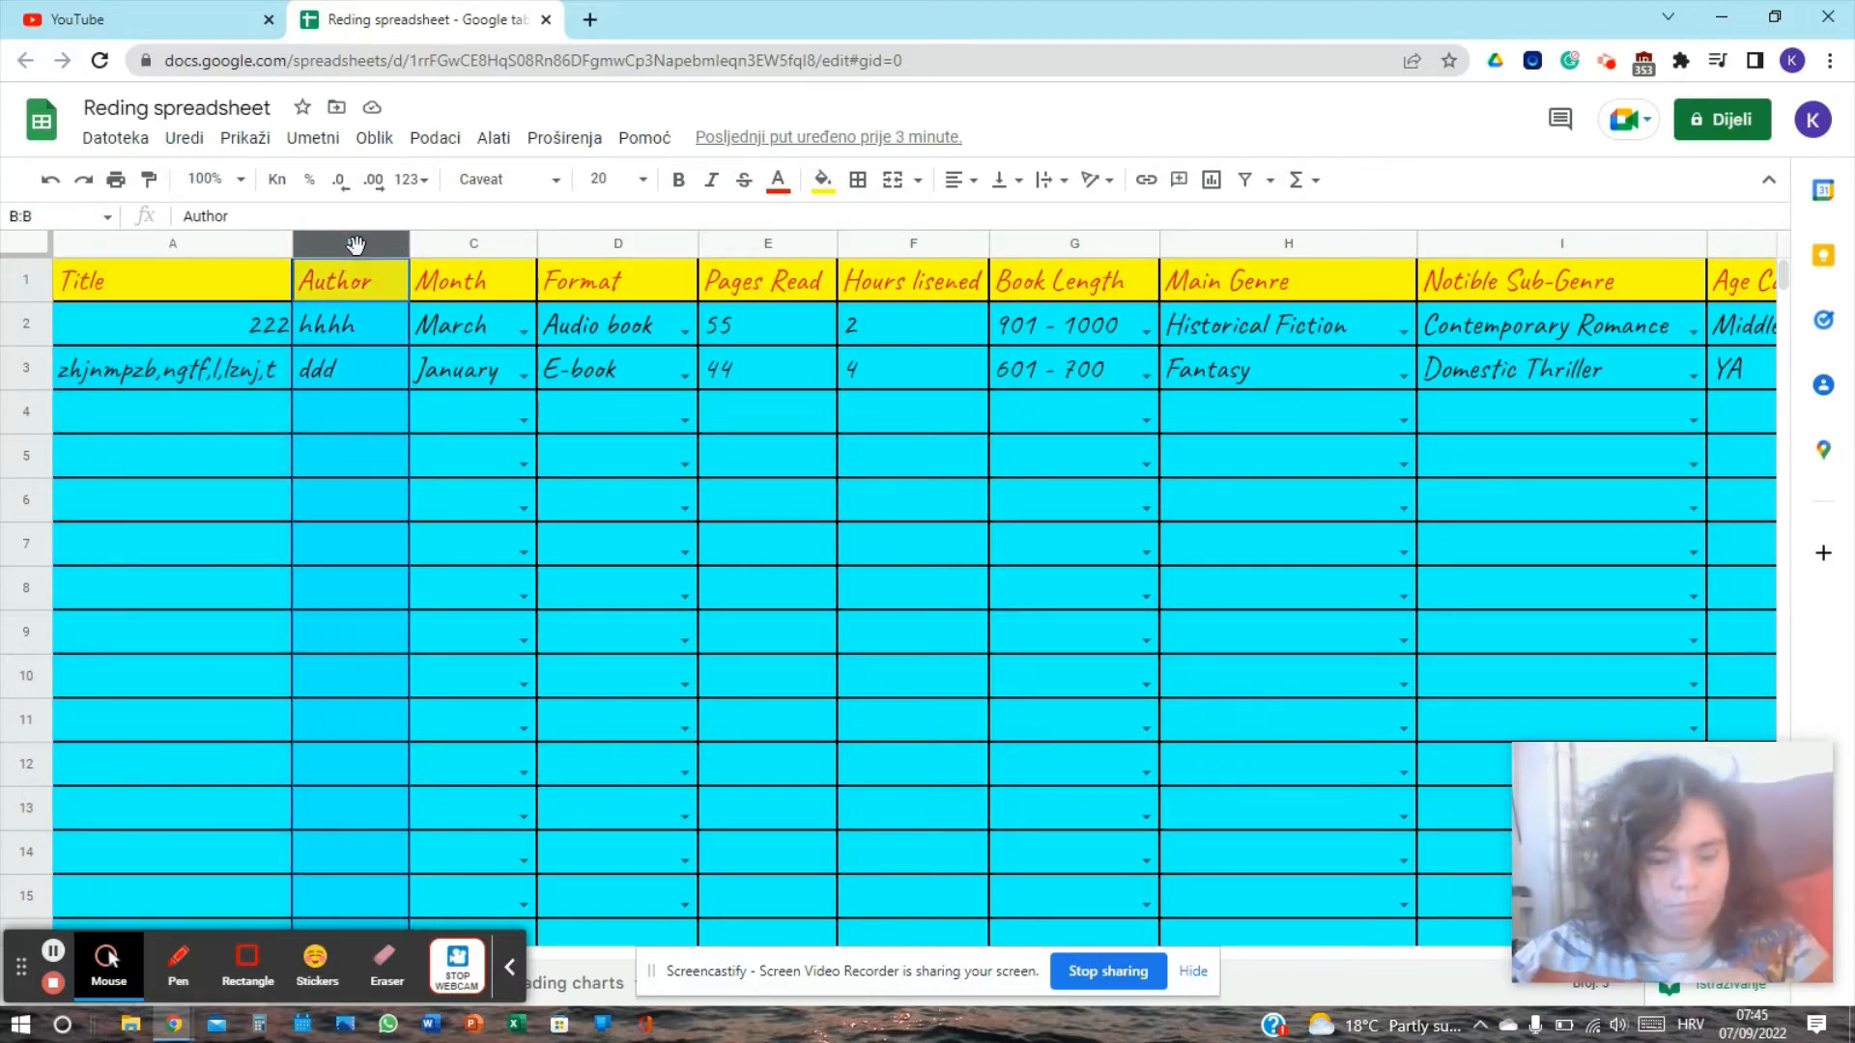
left_click(463, 243)
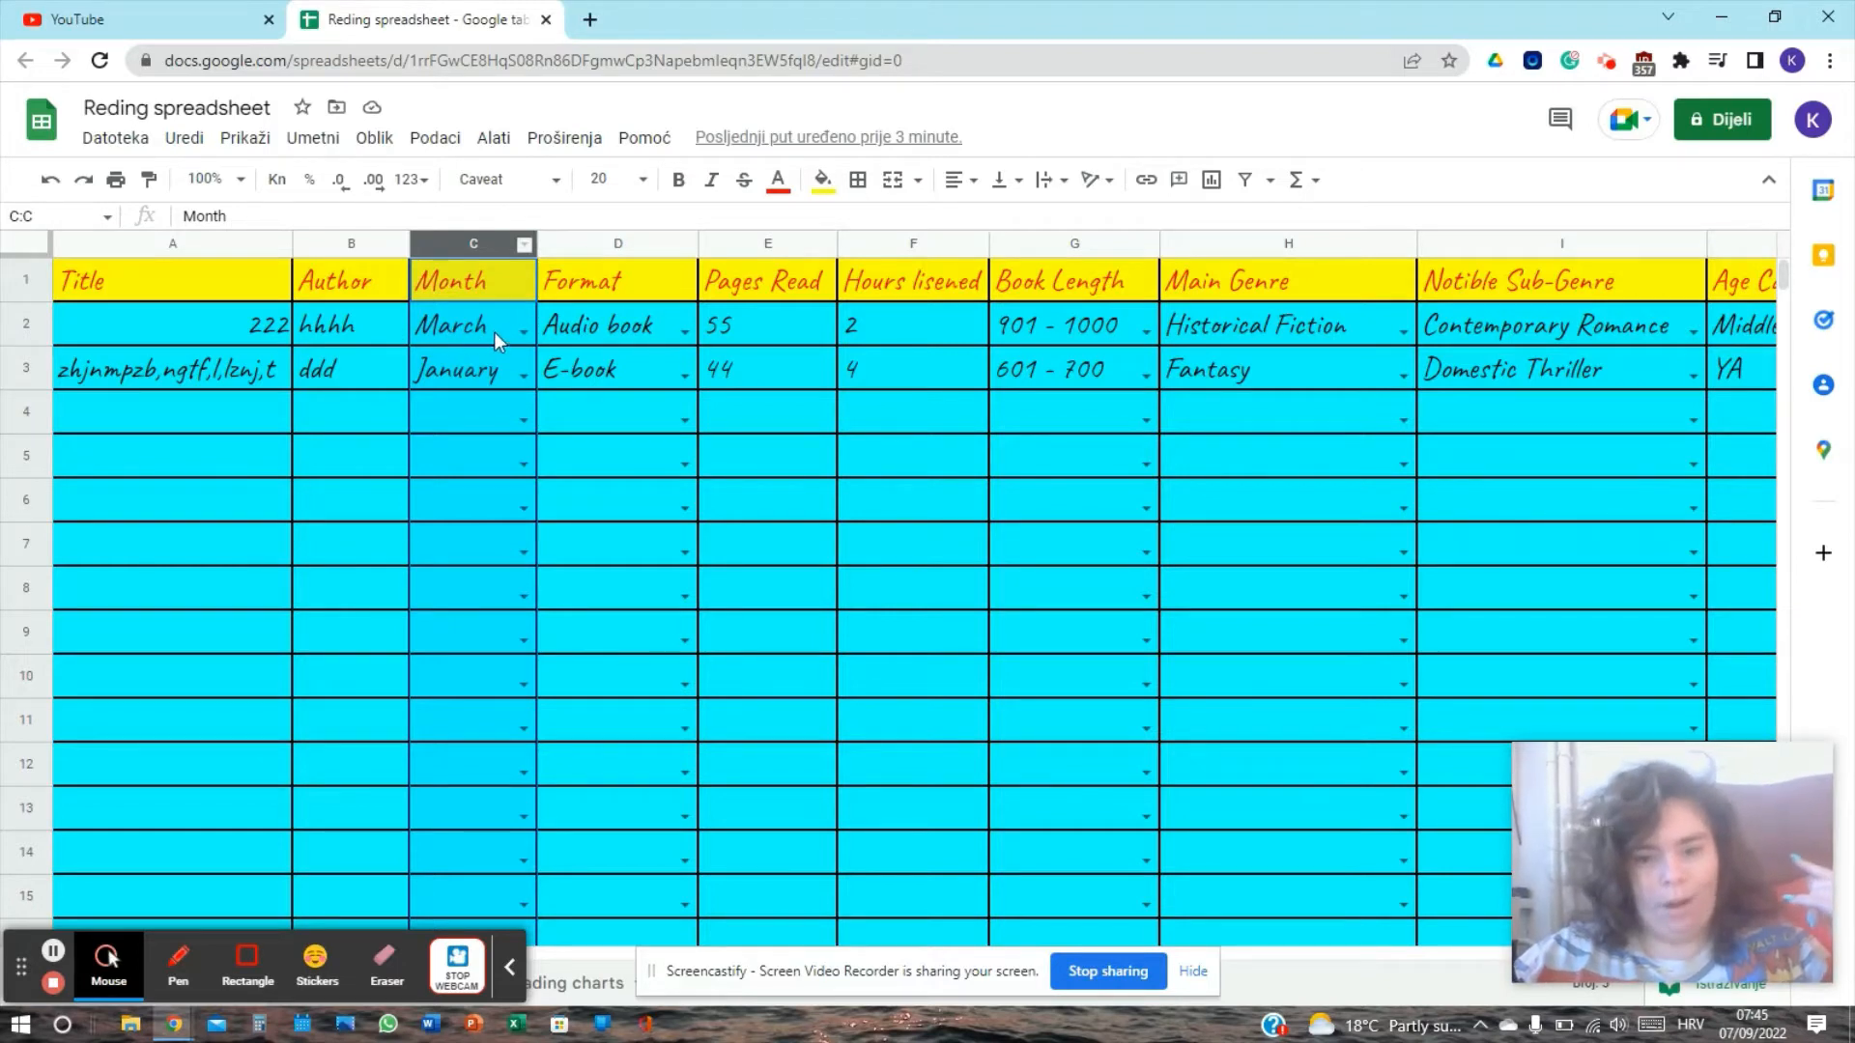
left_click(610, 244)
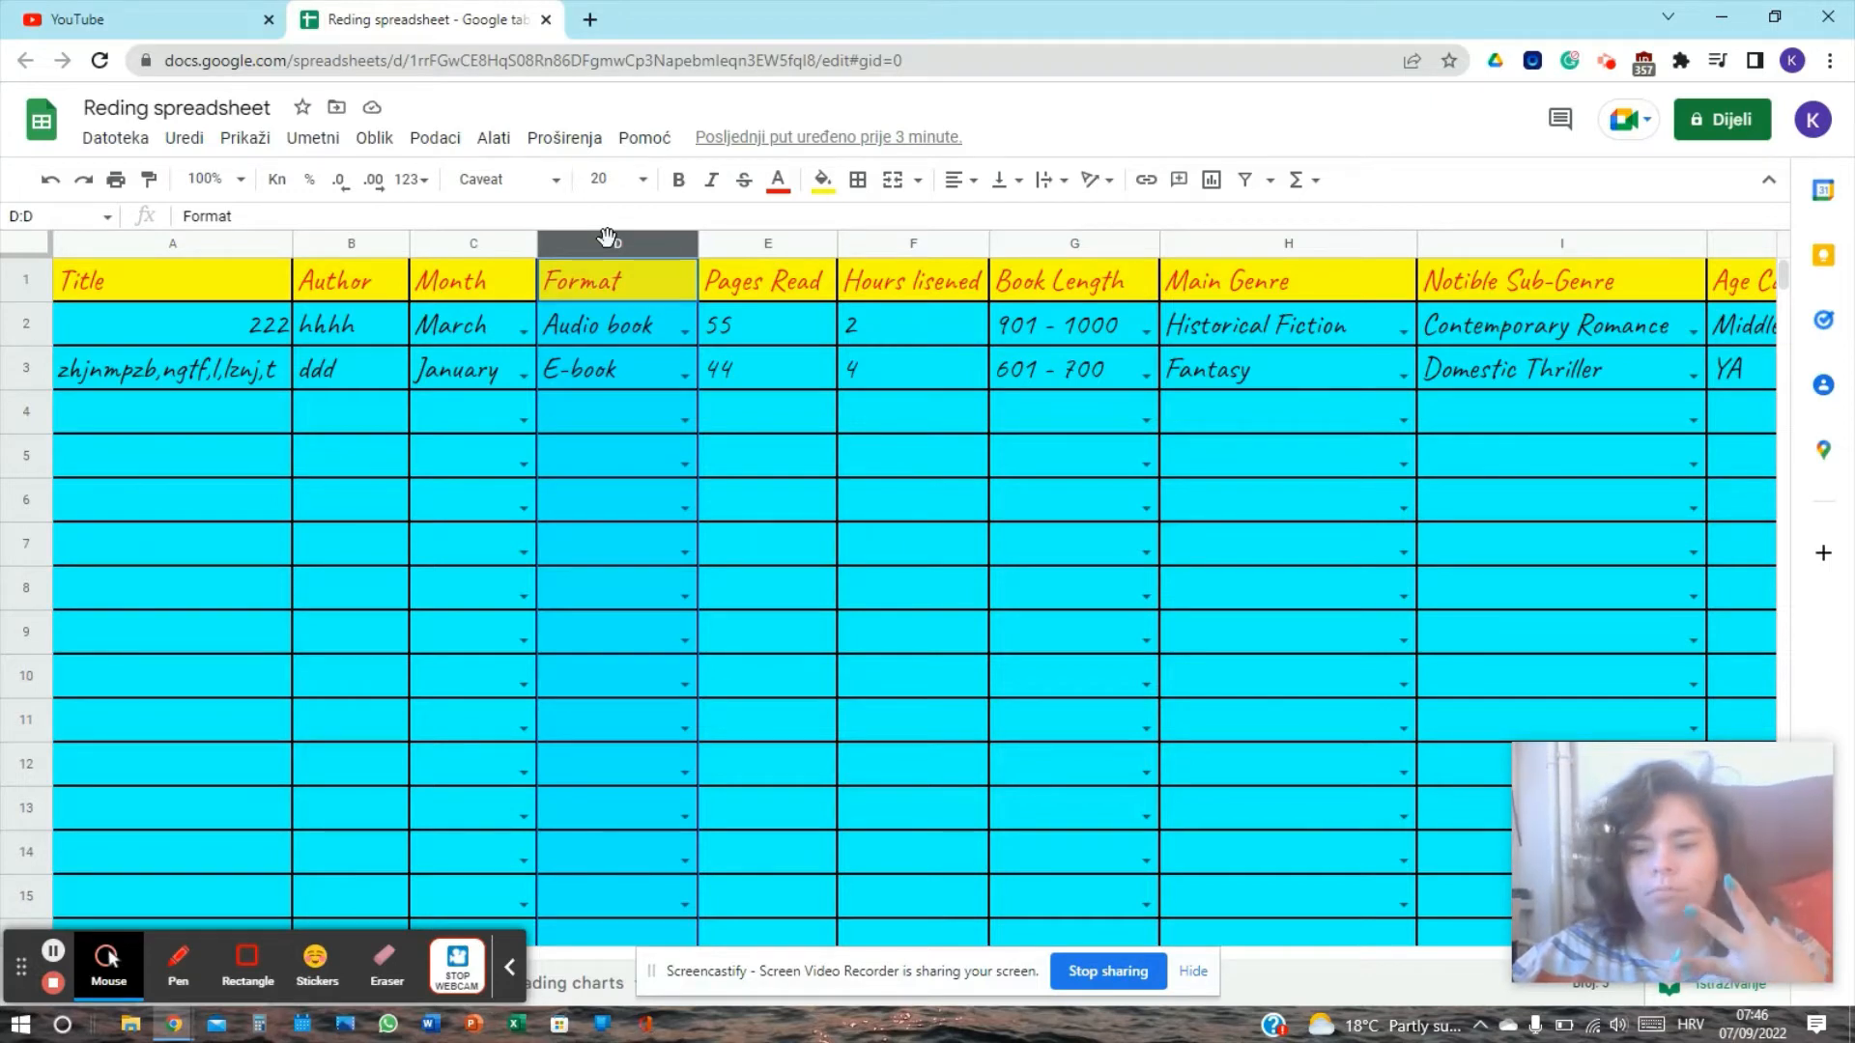
left_click(737, 252)
left_click(732, 248)
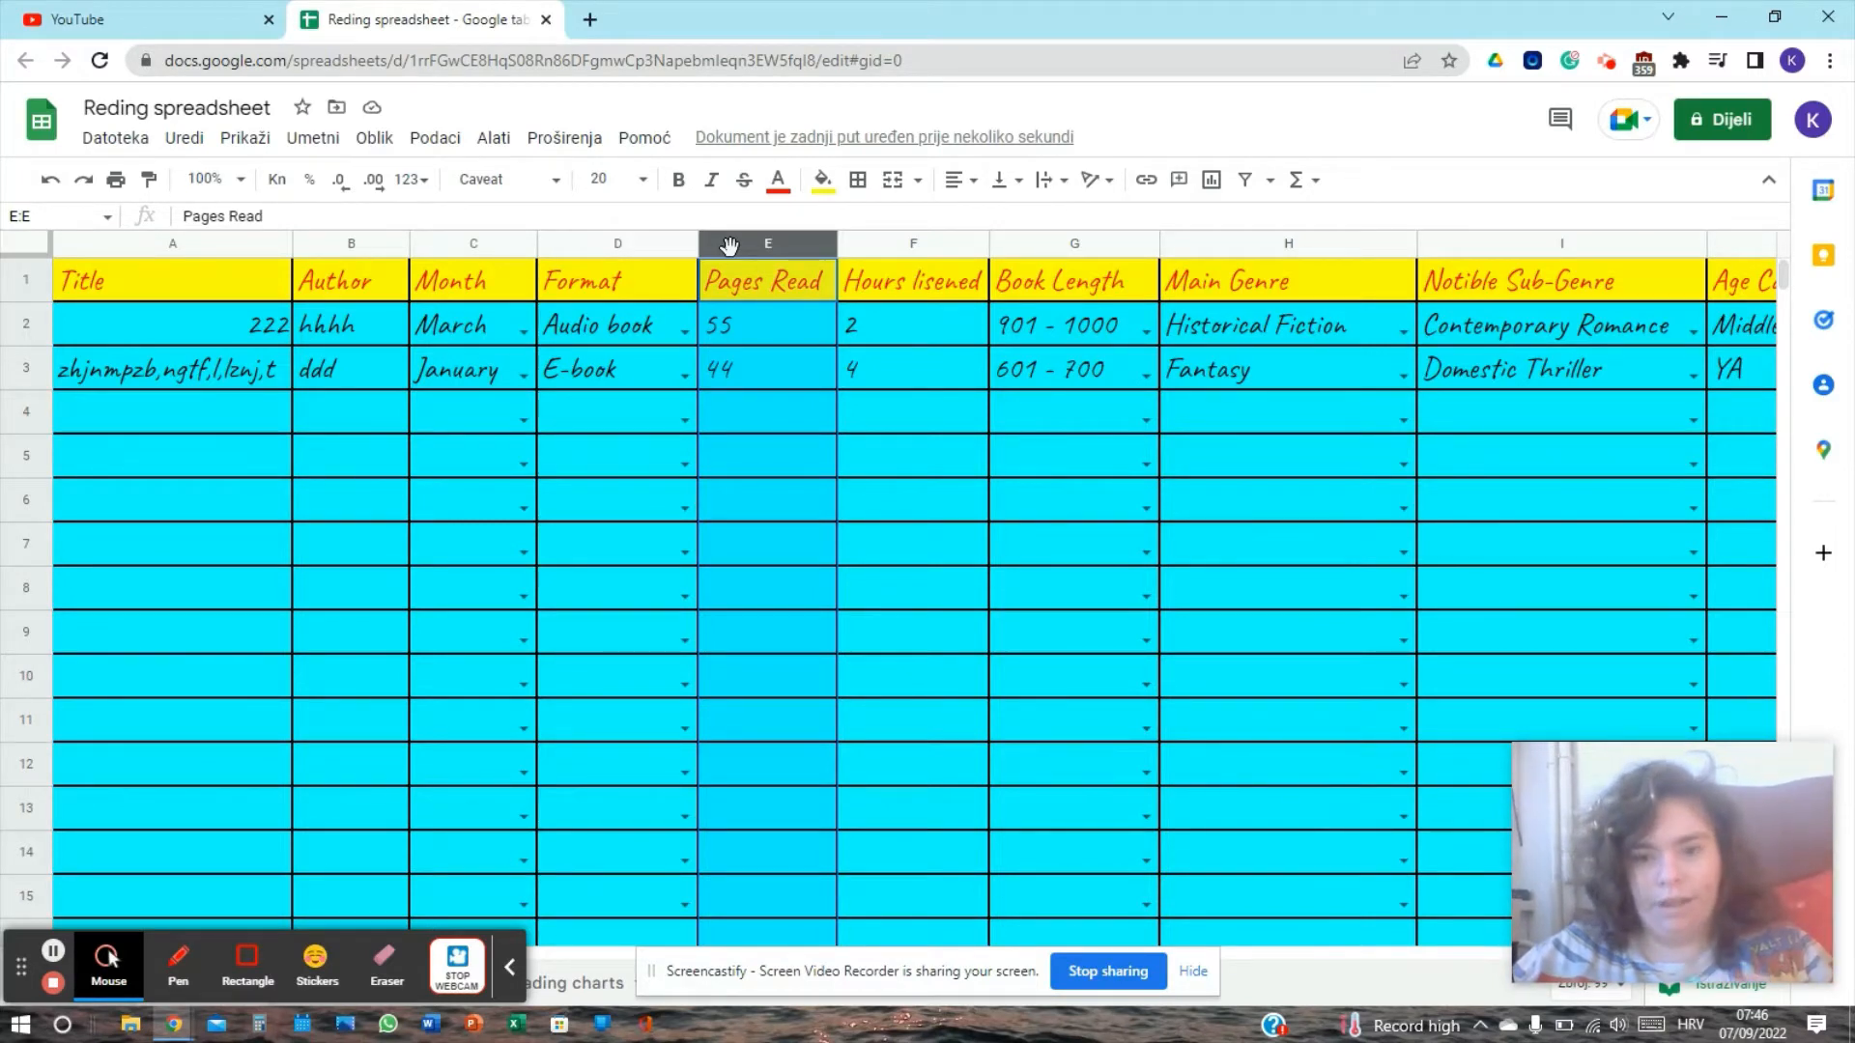
Step: Clear the Hours lisened value for the E-book entry in row 3
left_click(879, 245)
left_click(875, 377)
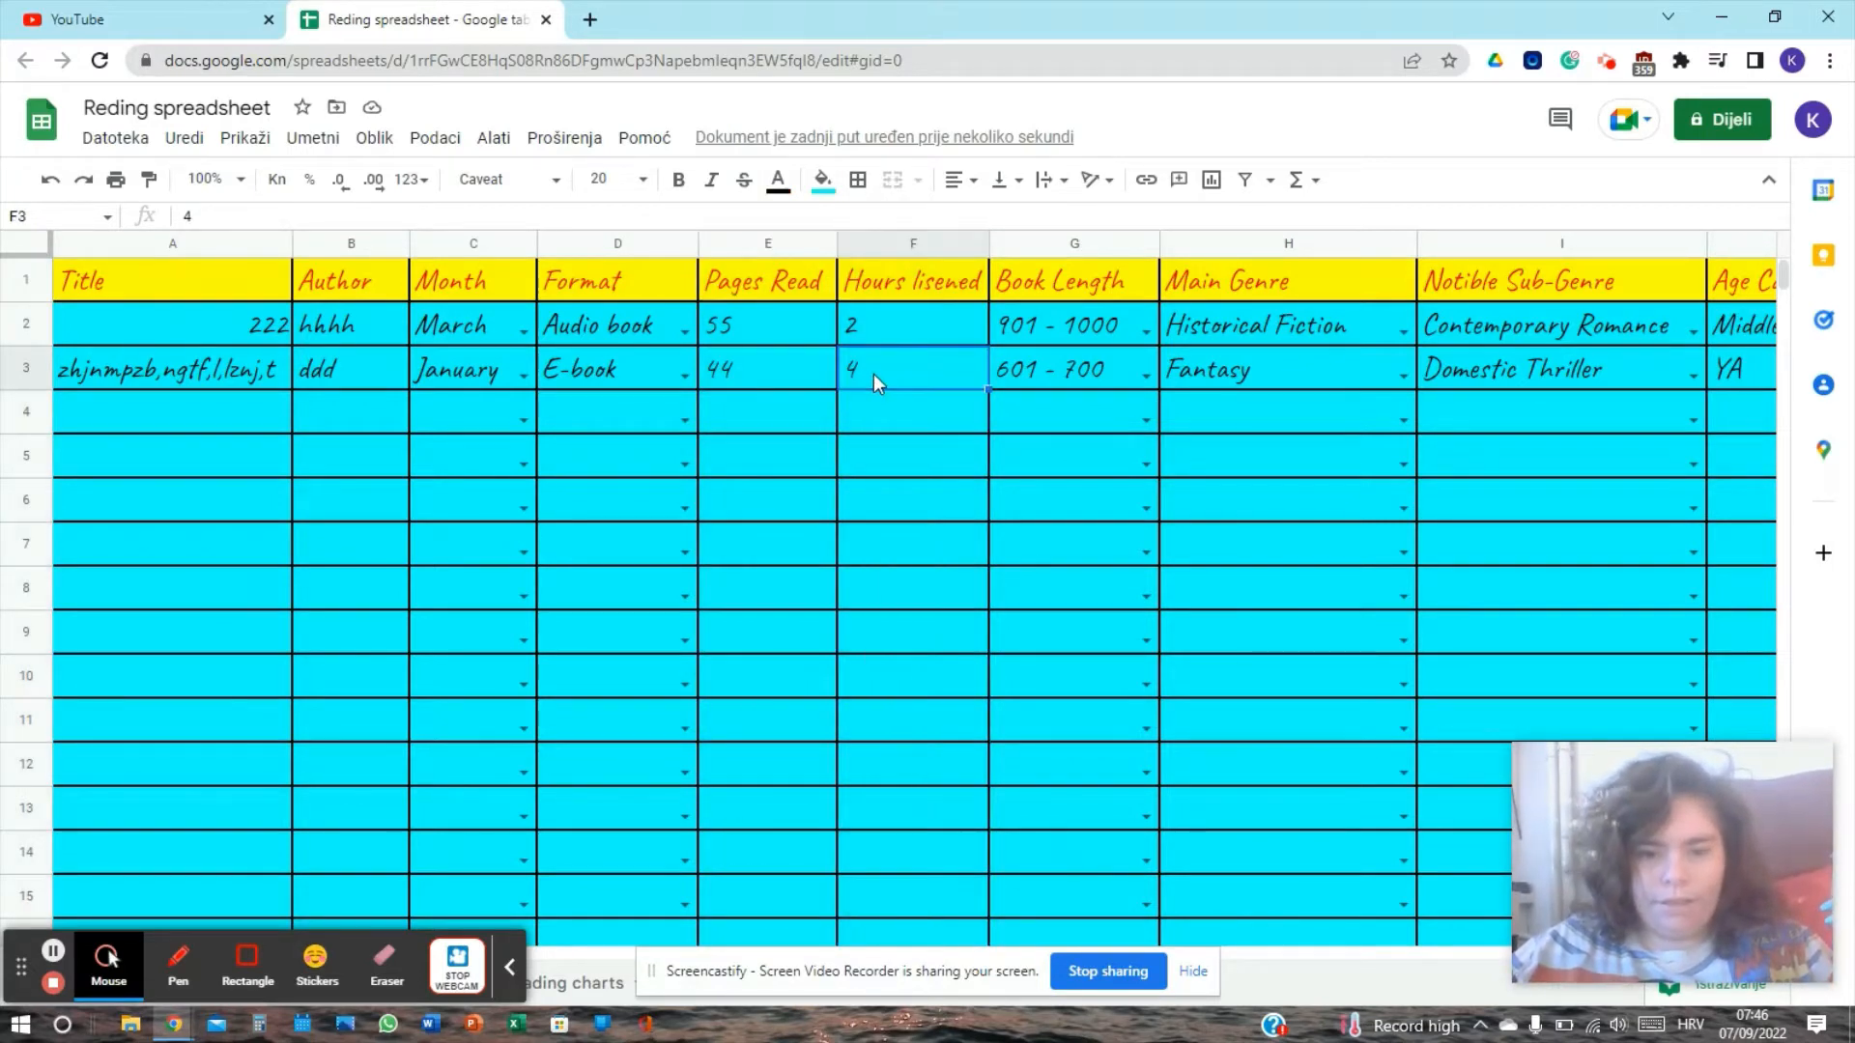
key("Delete")
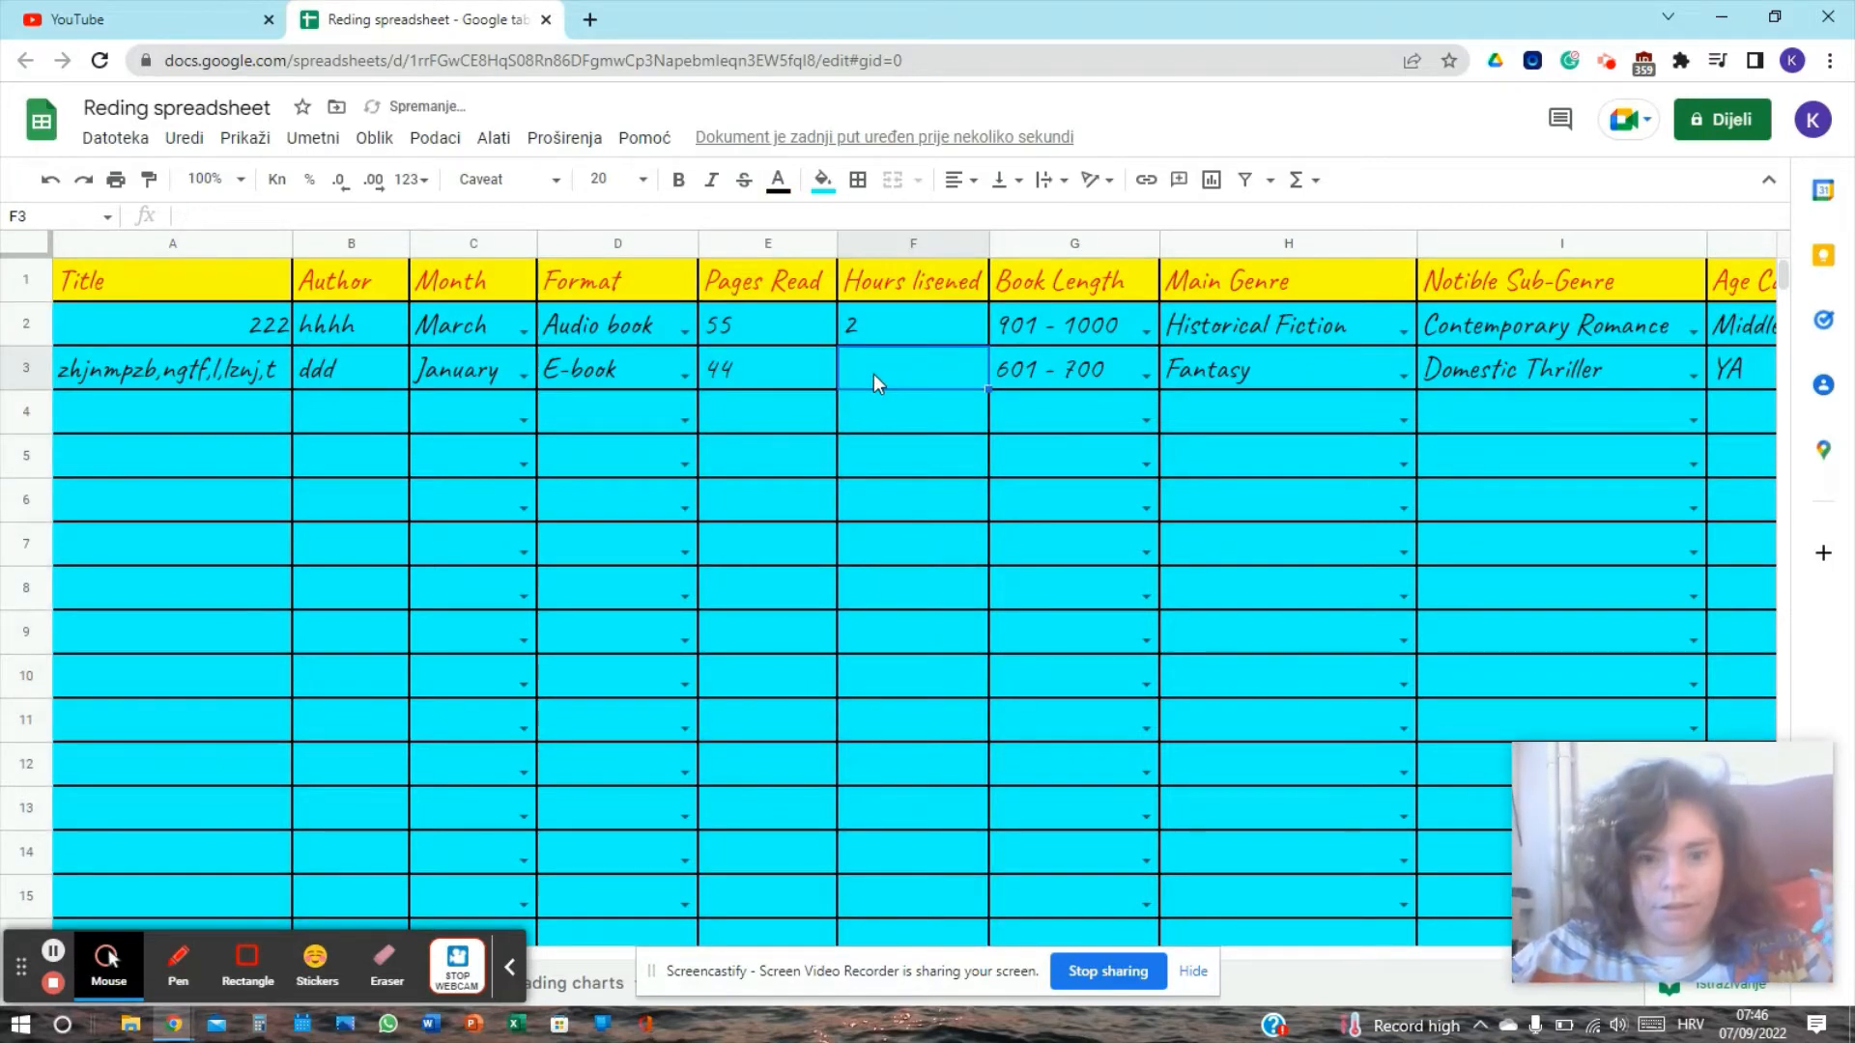
Step: Review the Hours lisened, Book Length, Main Genre and Notible Sub-Genre columns, including the genre options offered in row 2
left_click(903, 241)
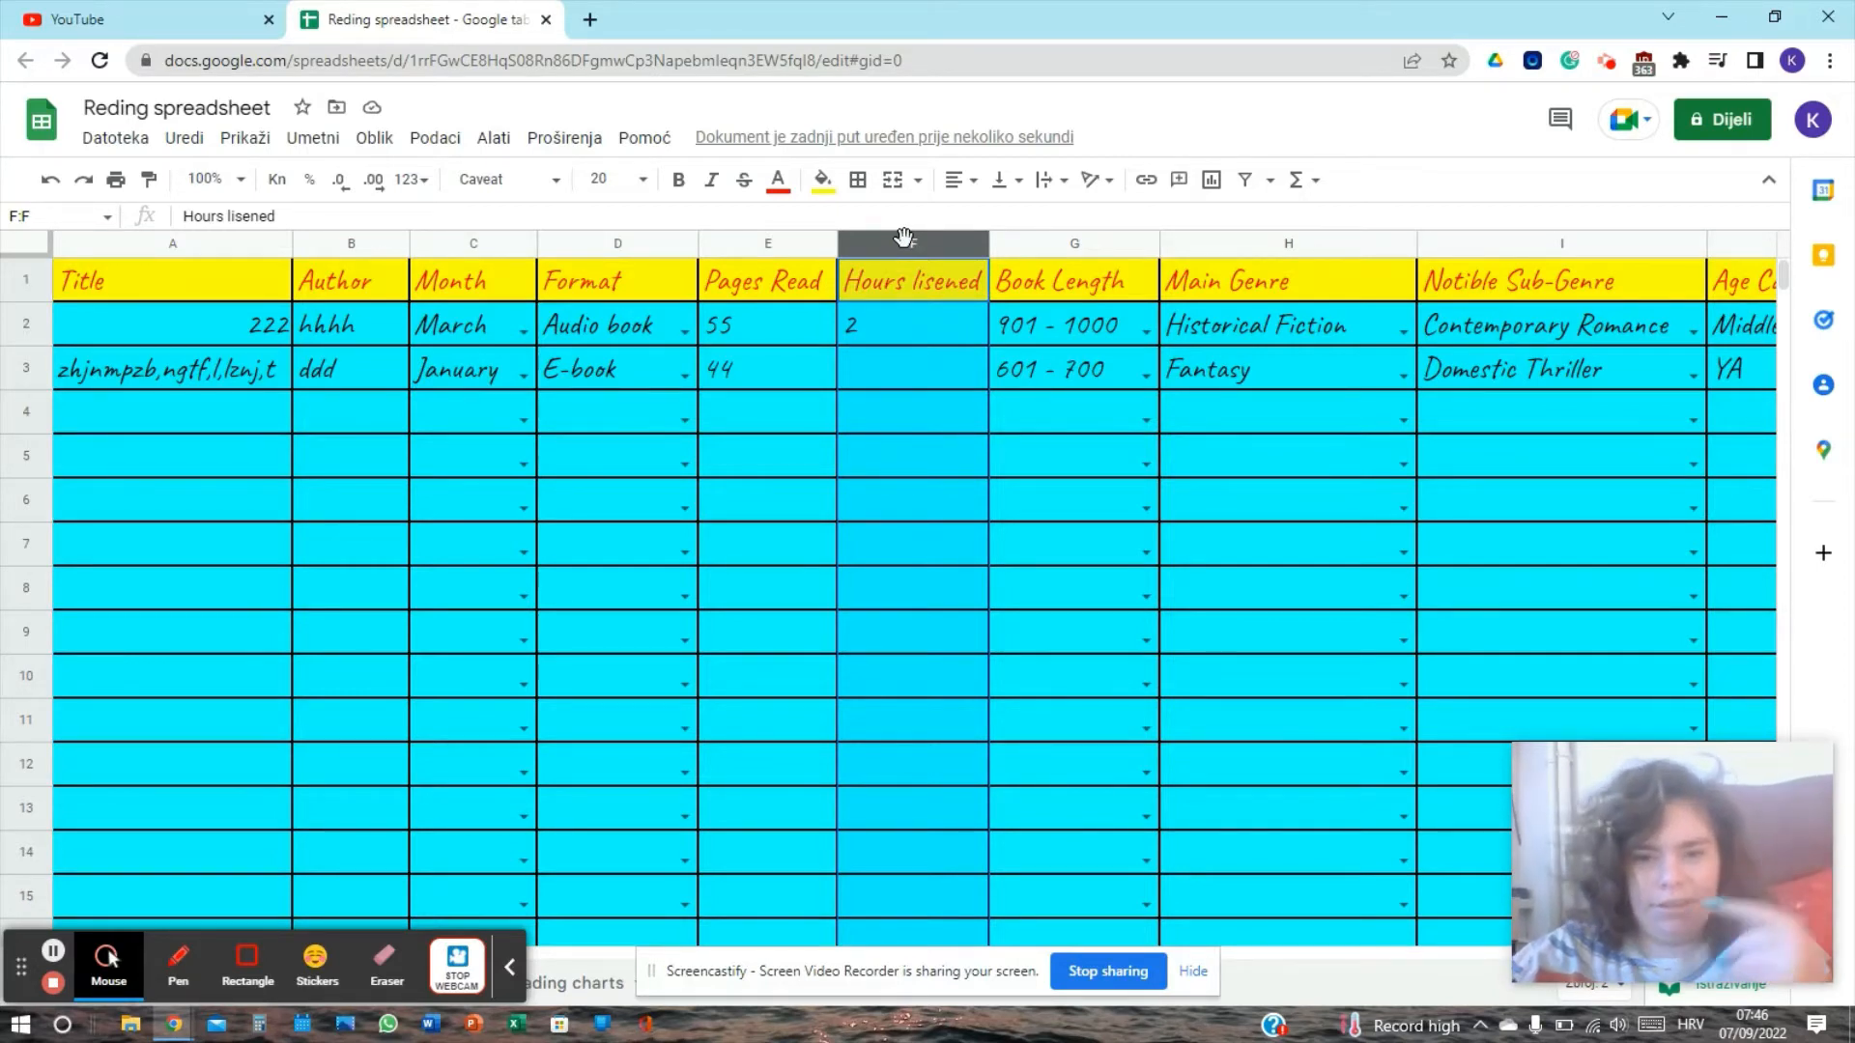
left_click(1024, 248)
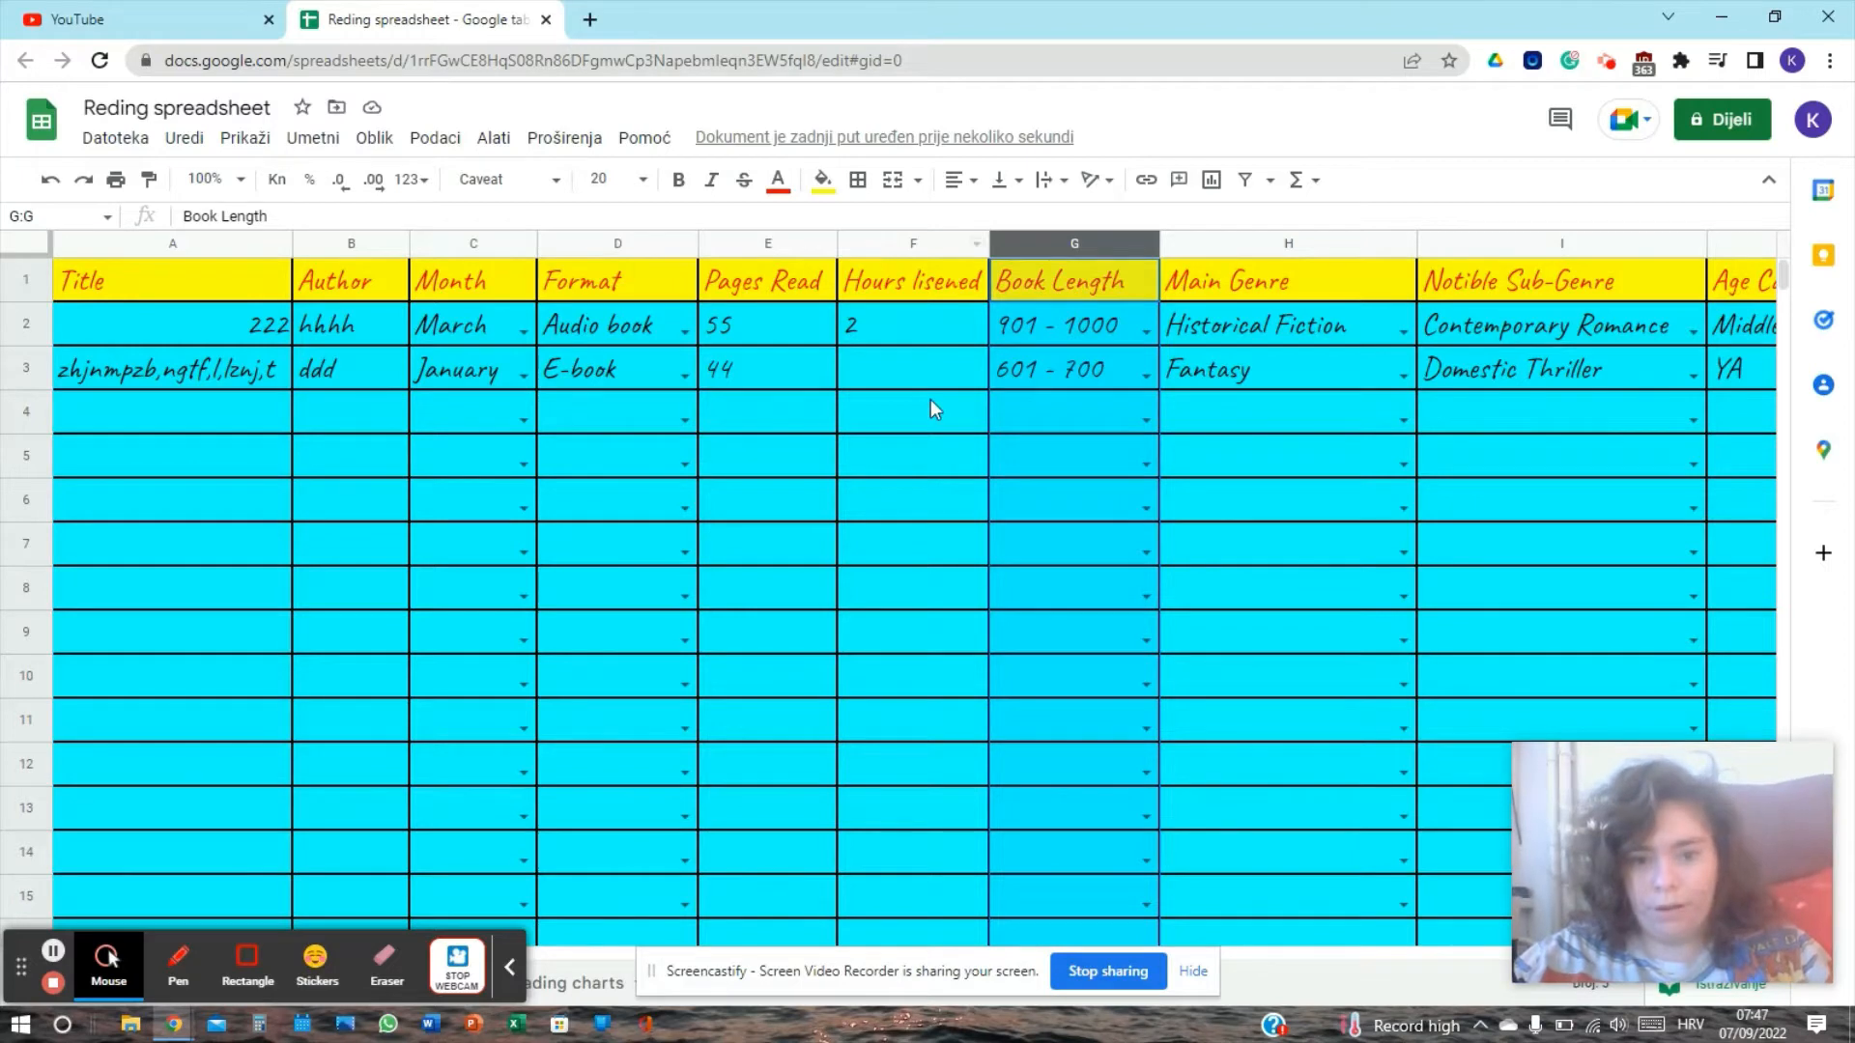
left_click(1244, 237)
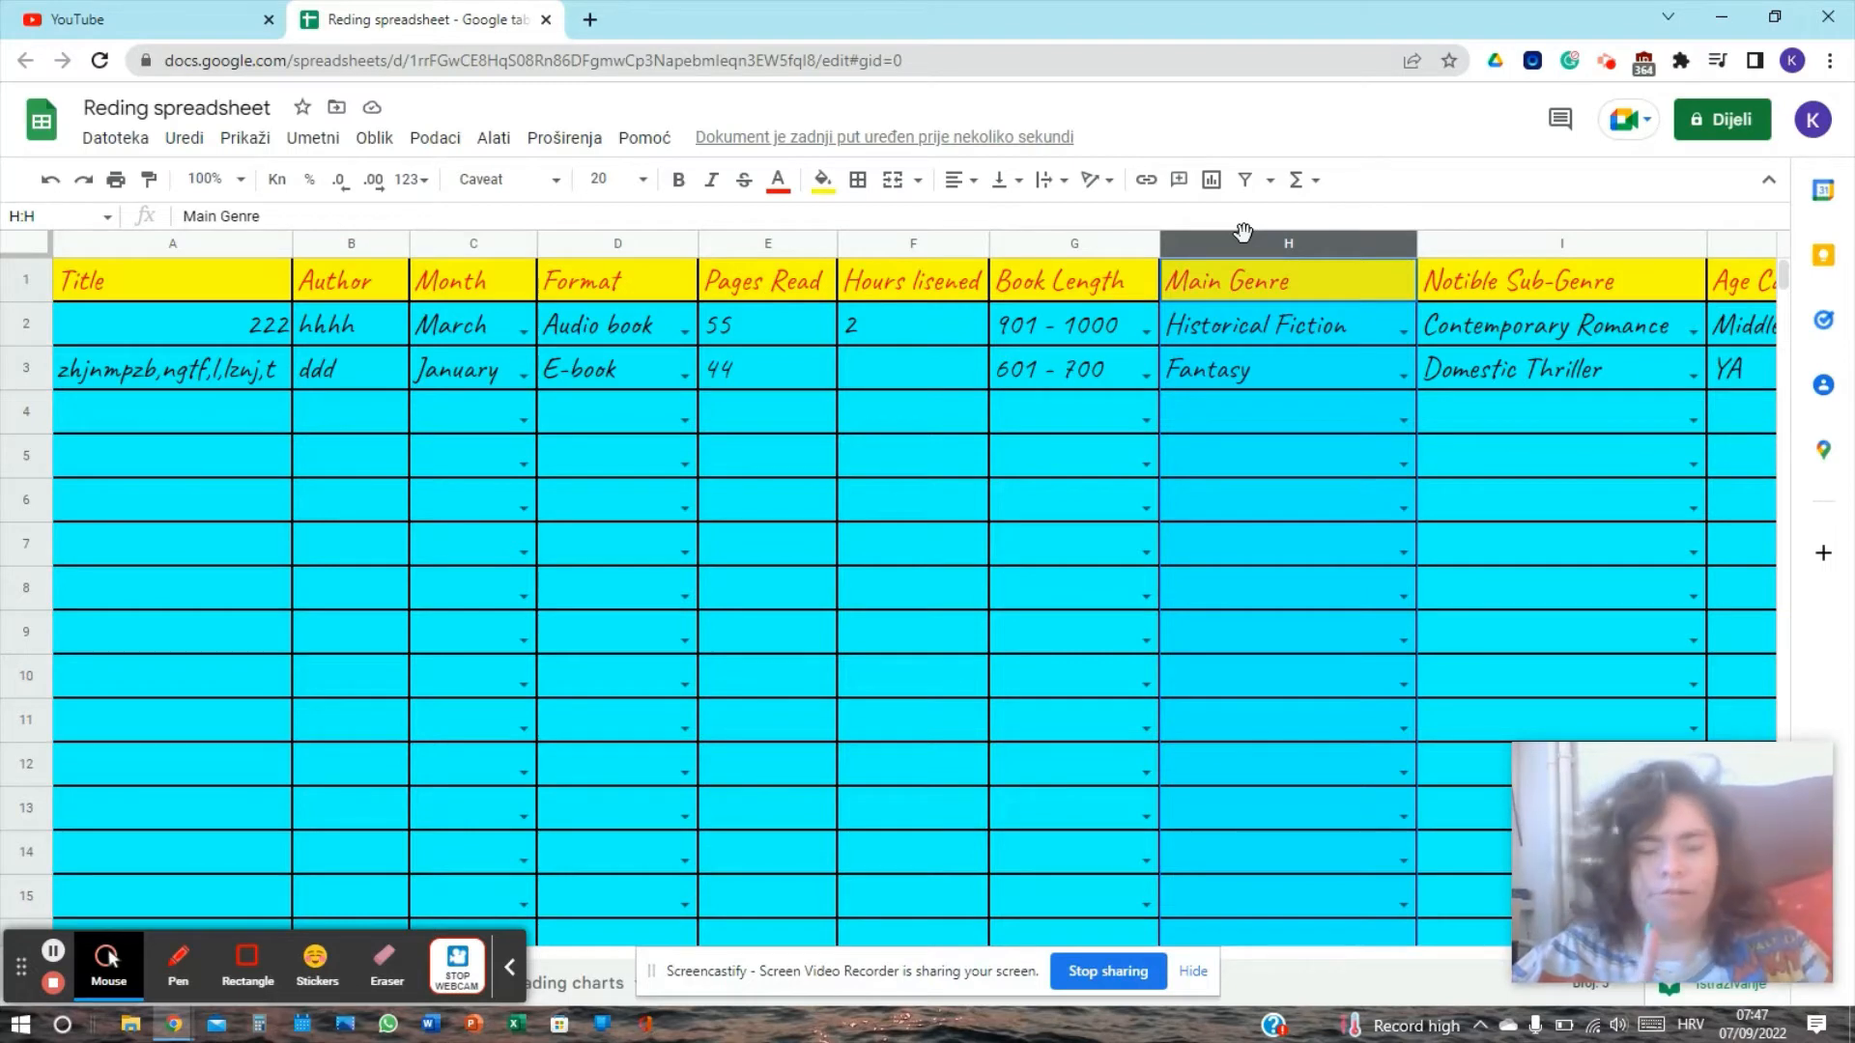
left_click(1403, 333)
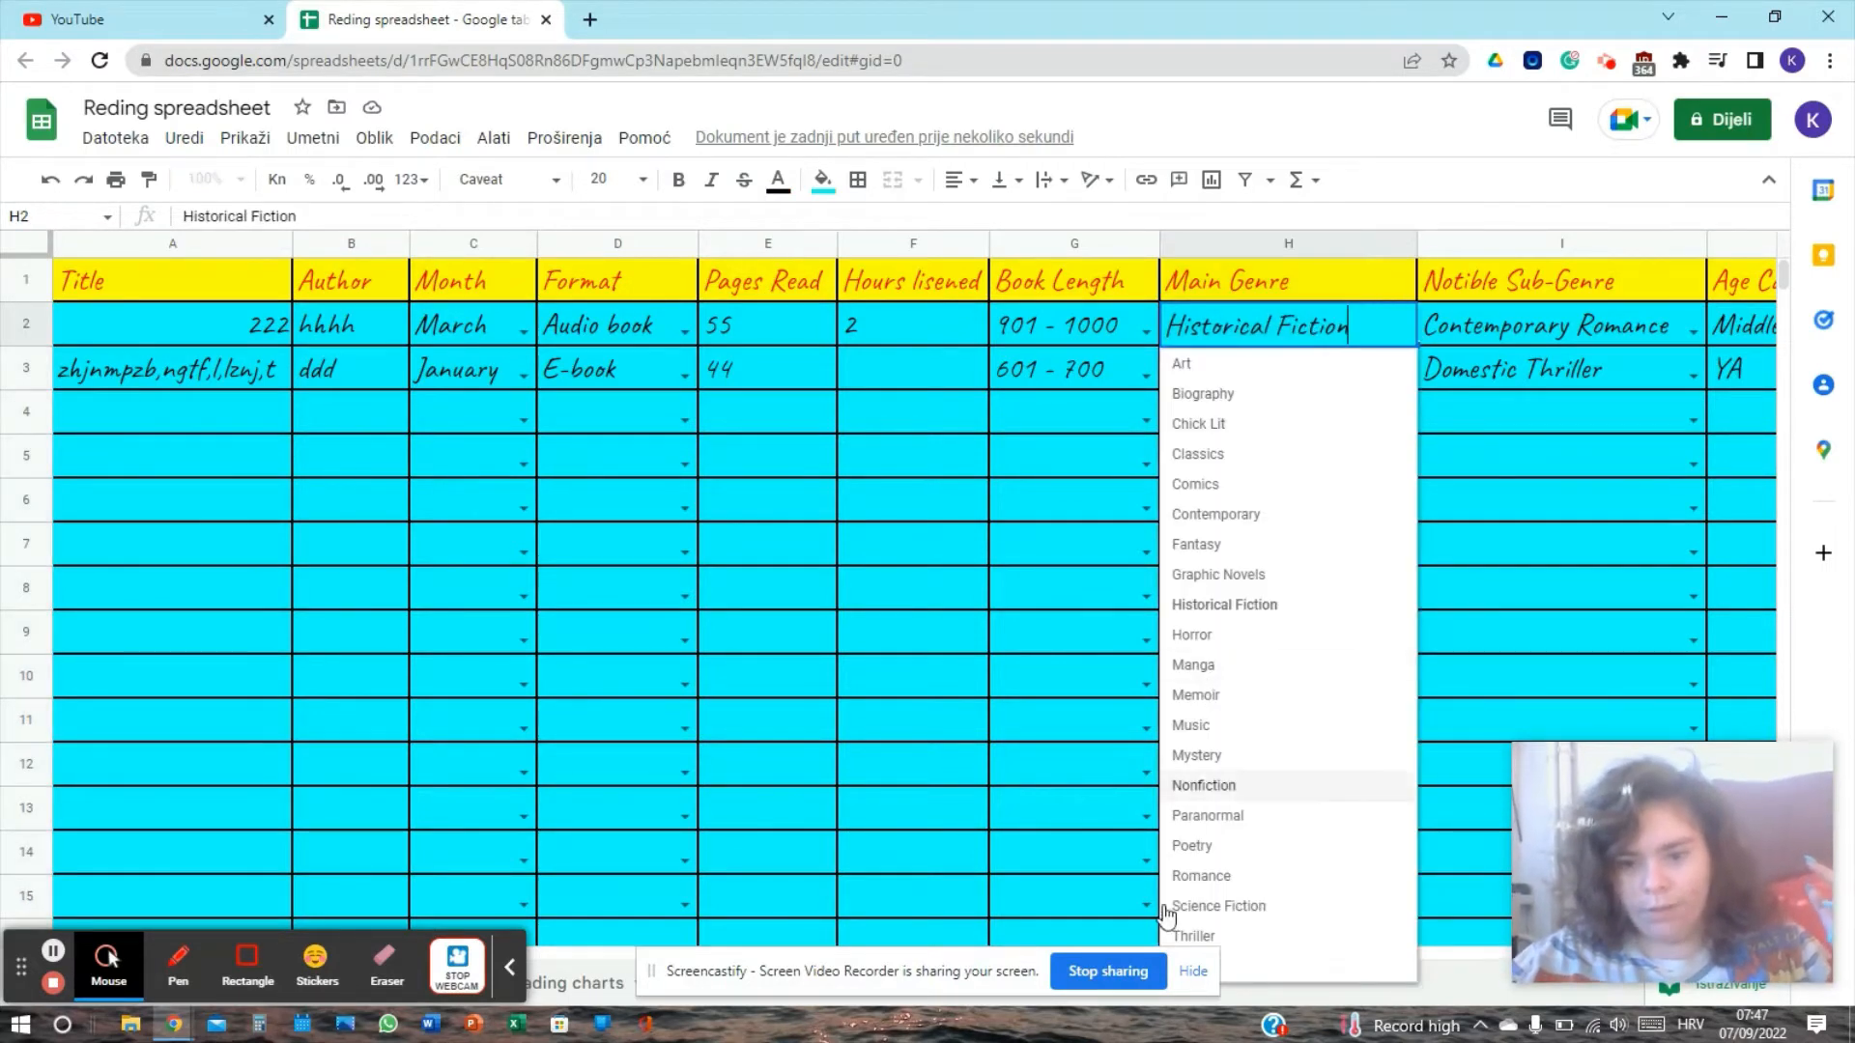
left_click(1123, 433)
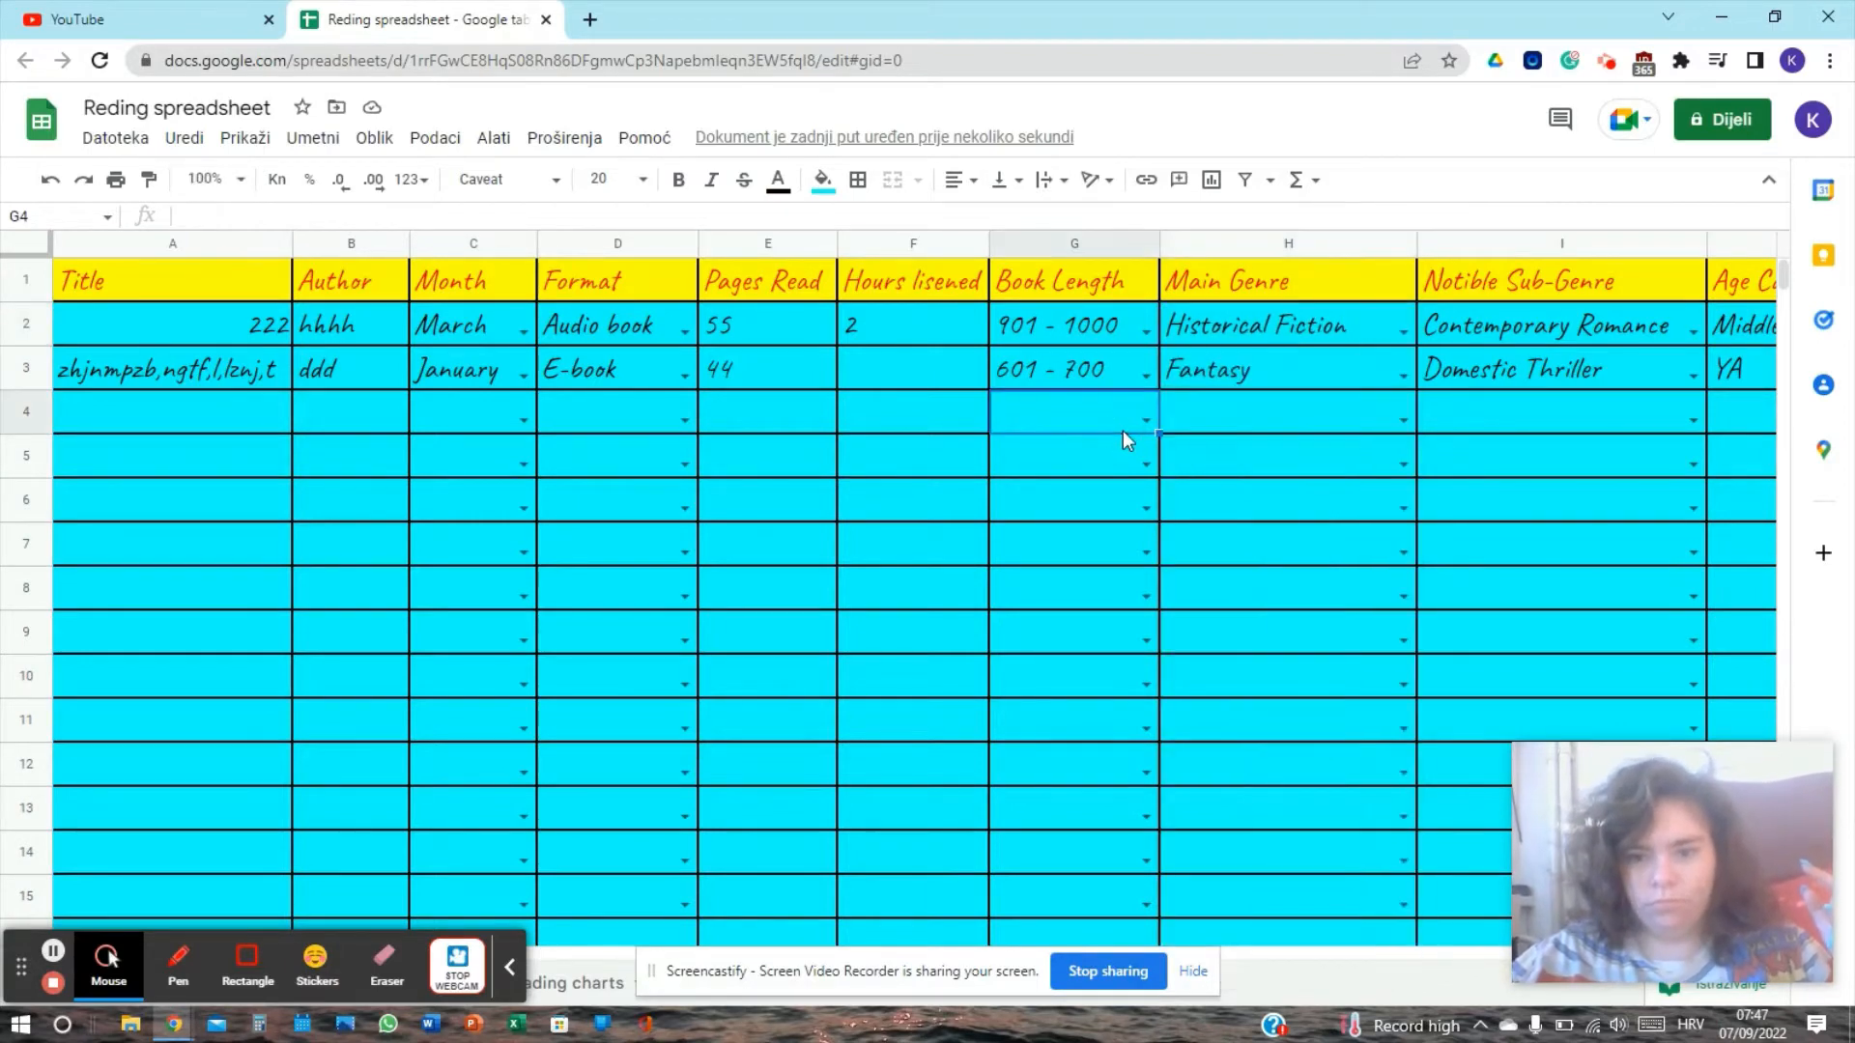
left_click(1459, 235)
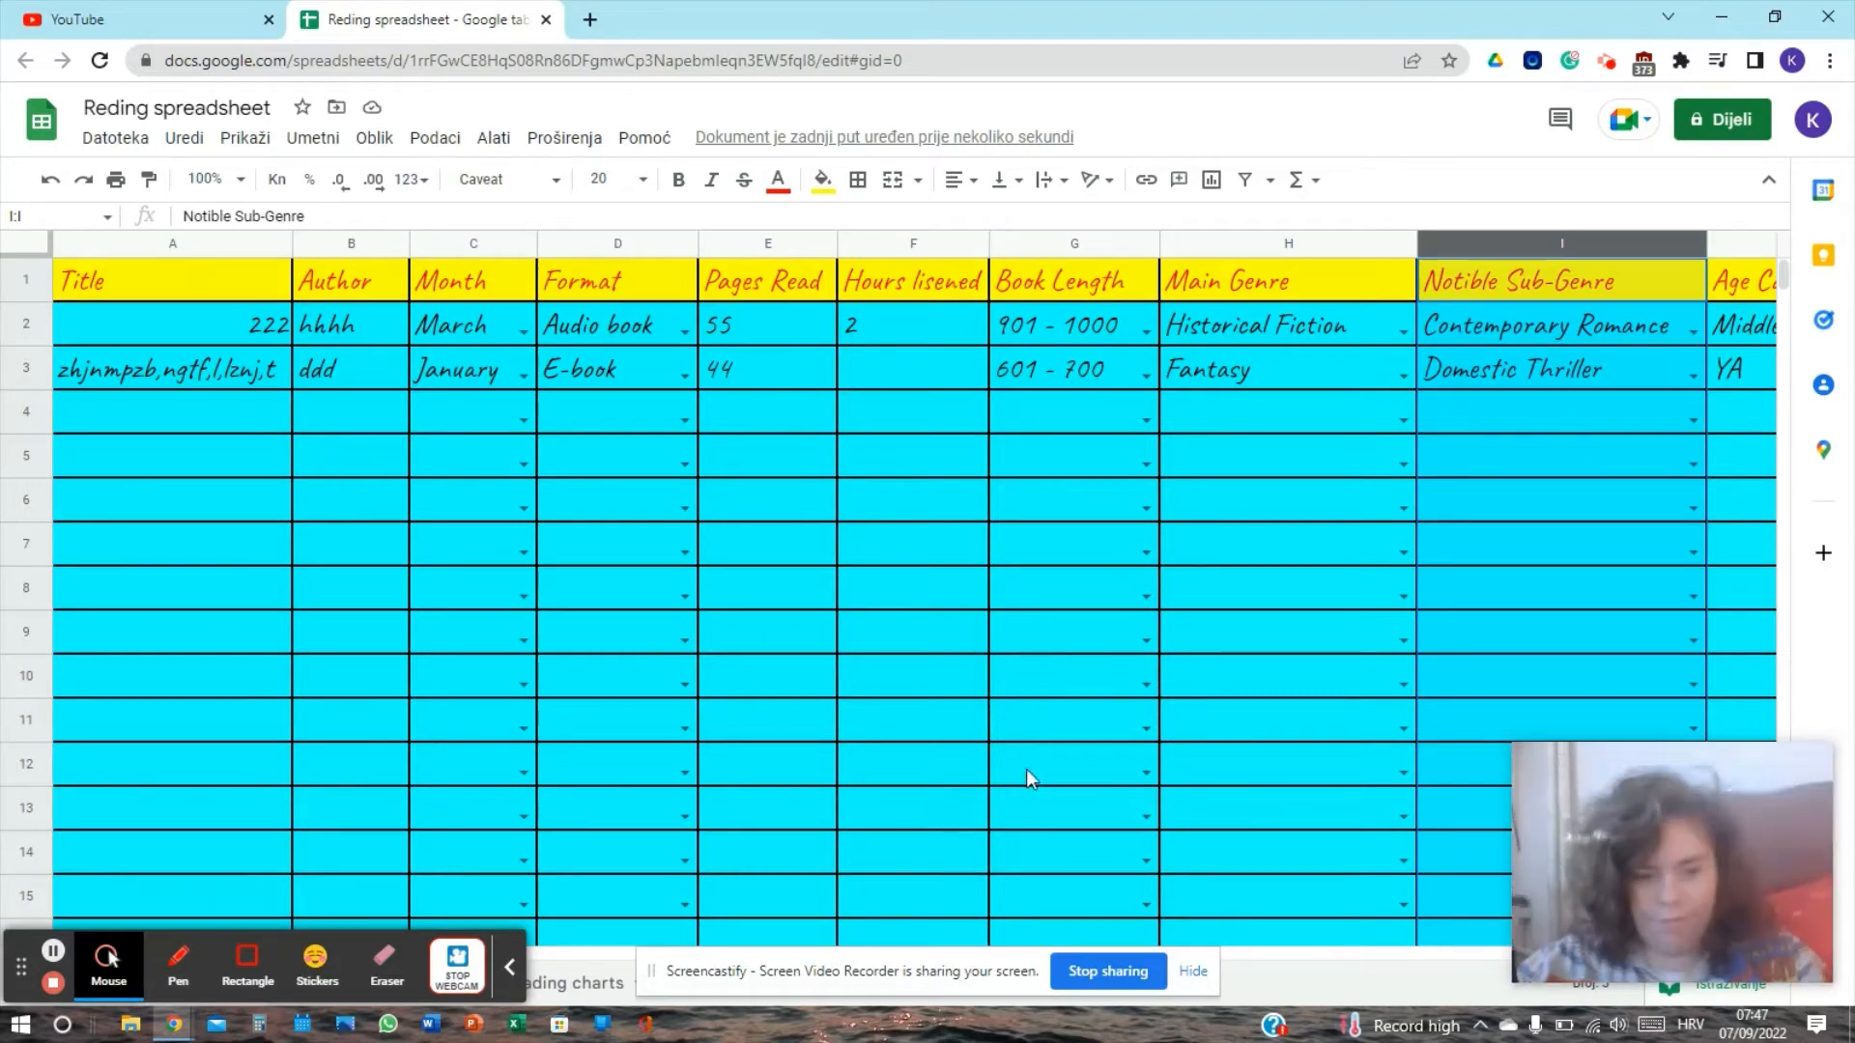
Step: Look through the headers from Age Category to the question about a book's position in its series, and return to Age Category
left_click(576, 952)
left_click_drag(577, 953, 554, 949)
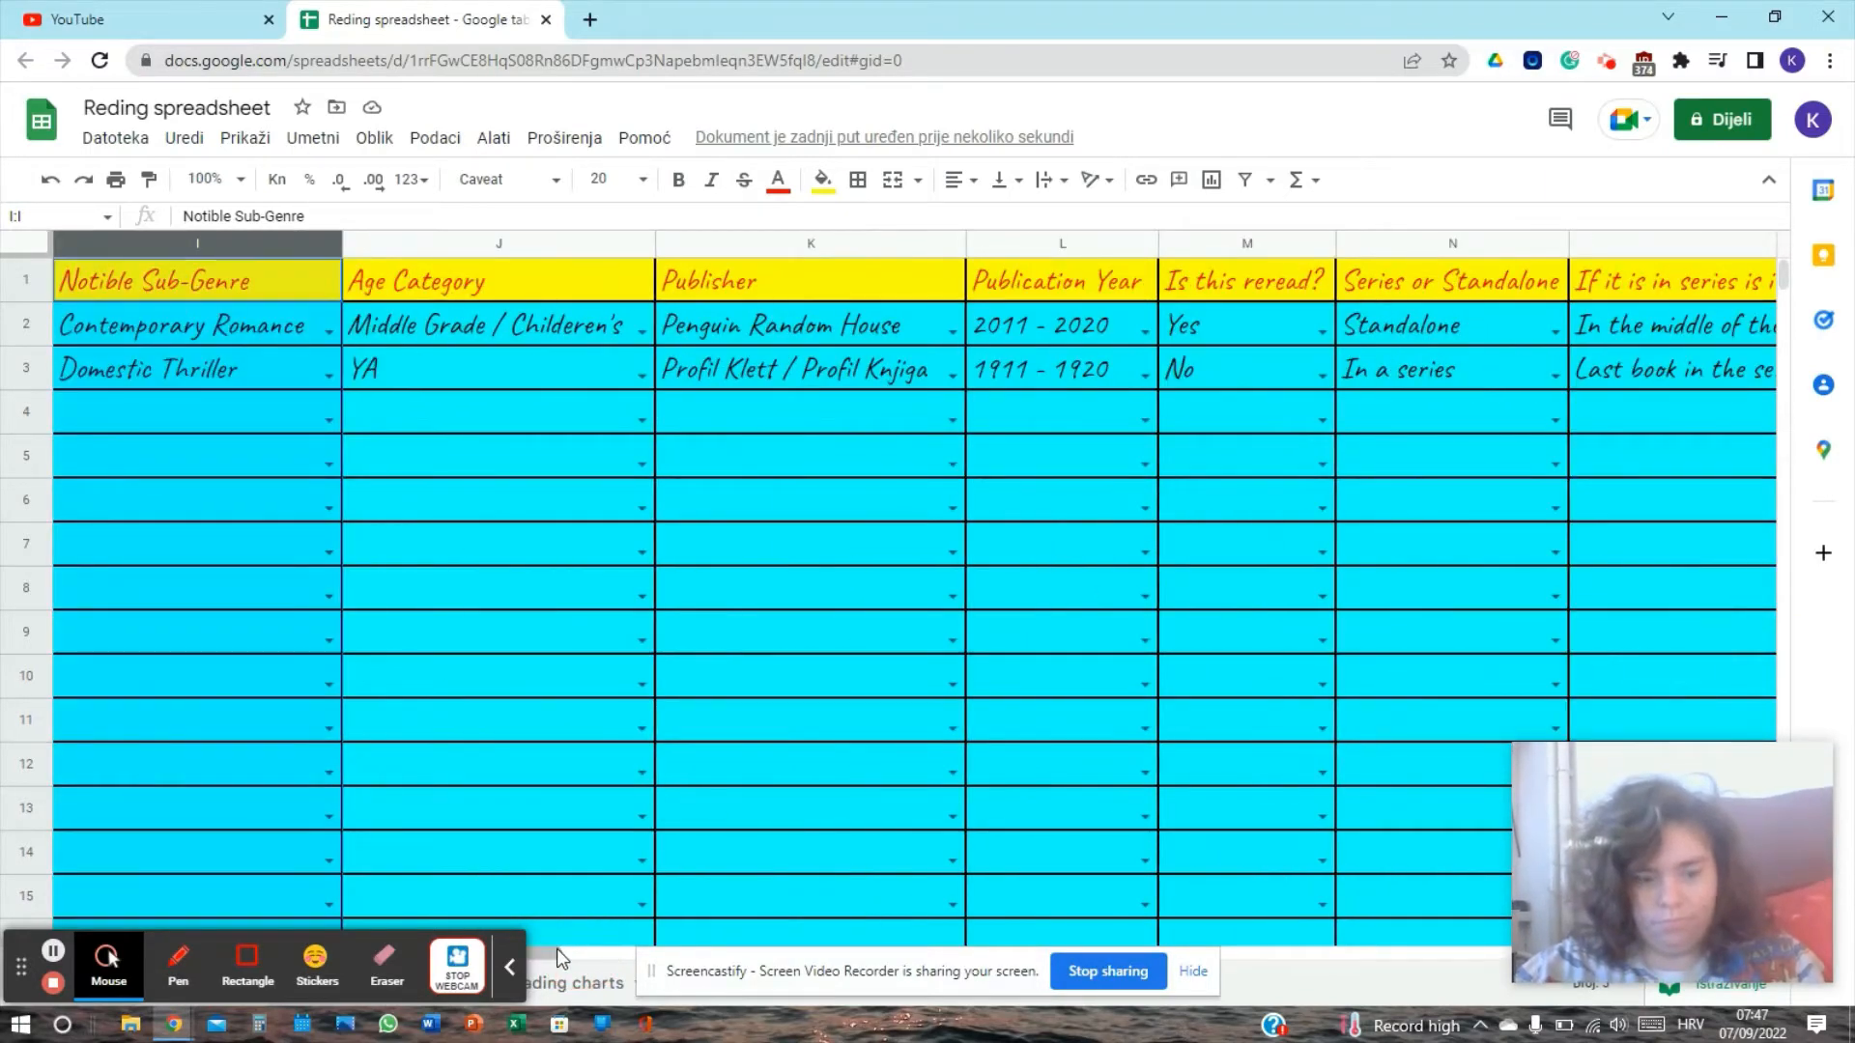
key("Right")
key("Right")
key("Right")
key("Right")
key("Right")
key("Right")
key("Right")
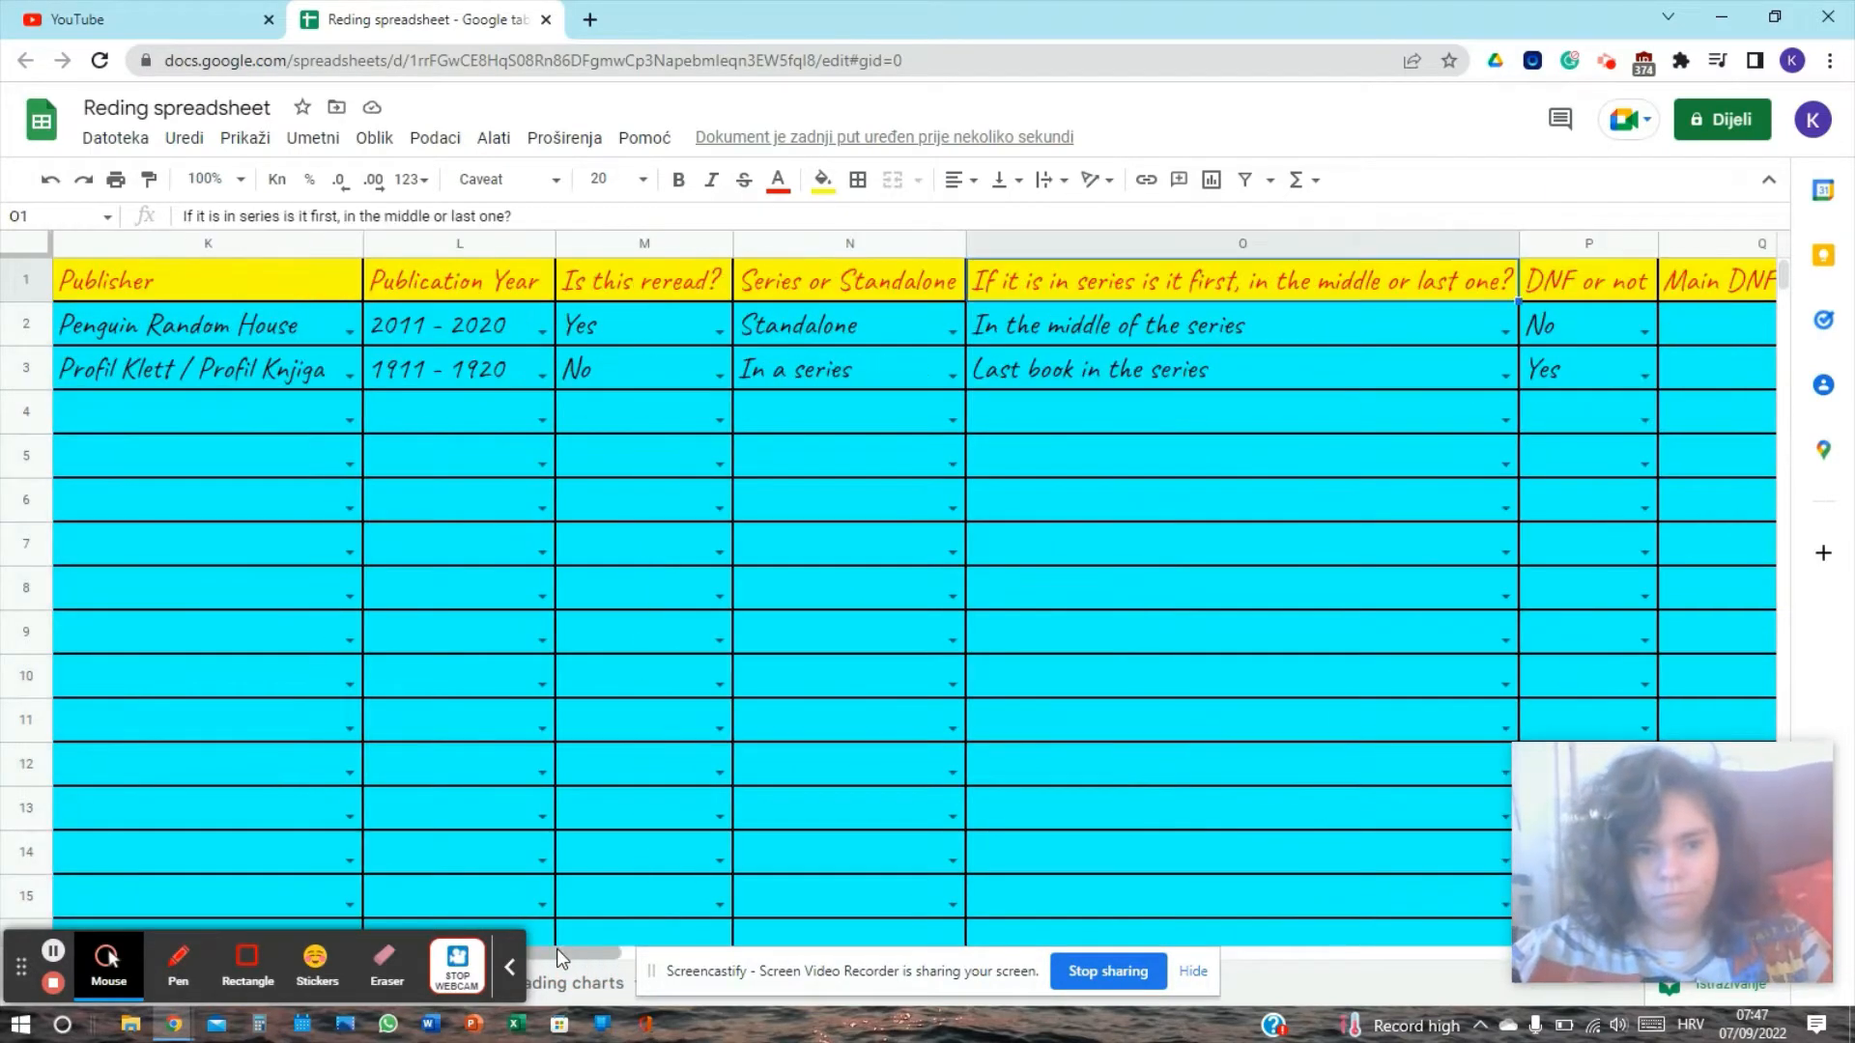
key("Left")
key("Left")
key("Left")
key("Left")
key("Left")
key("Left")
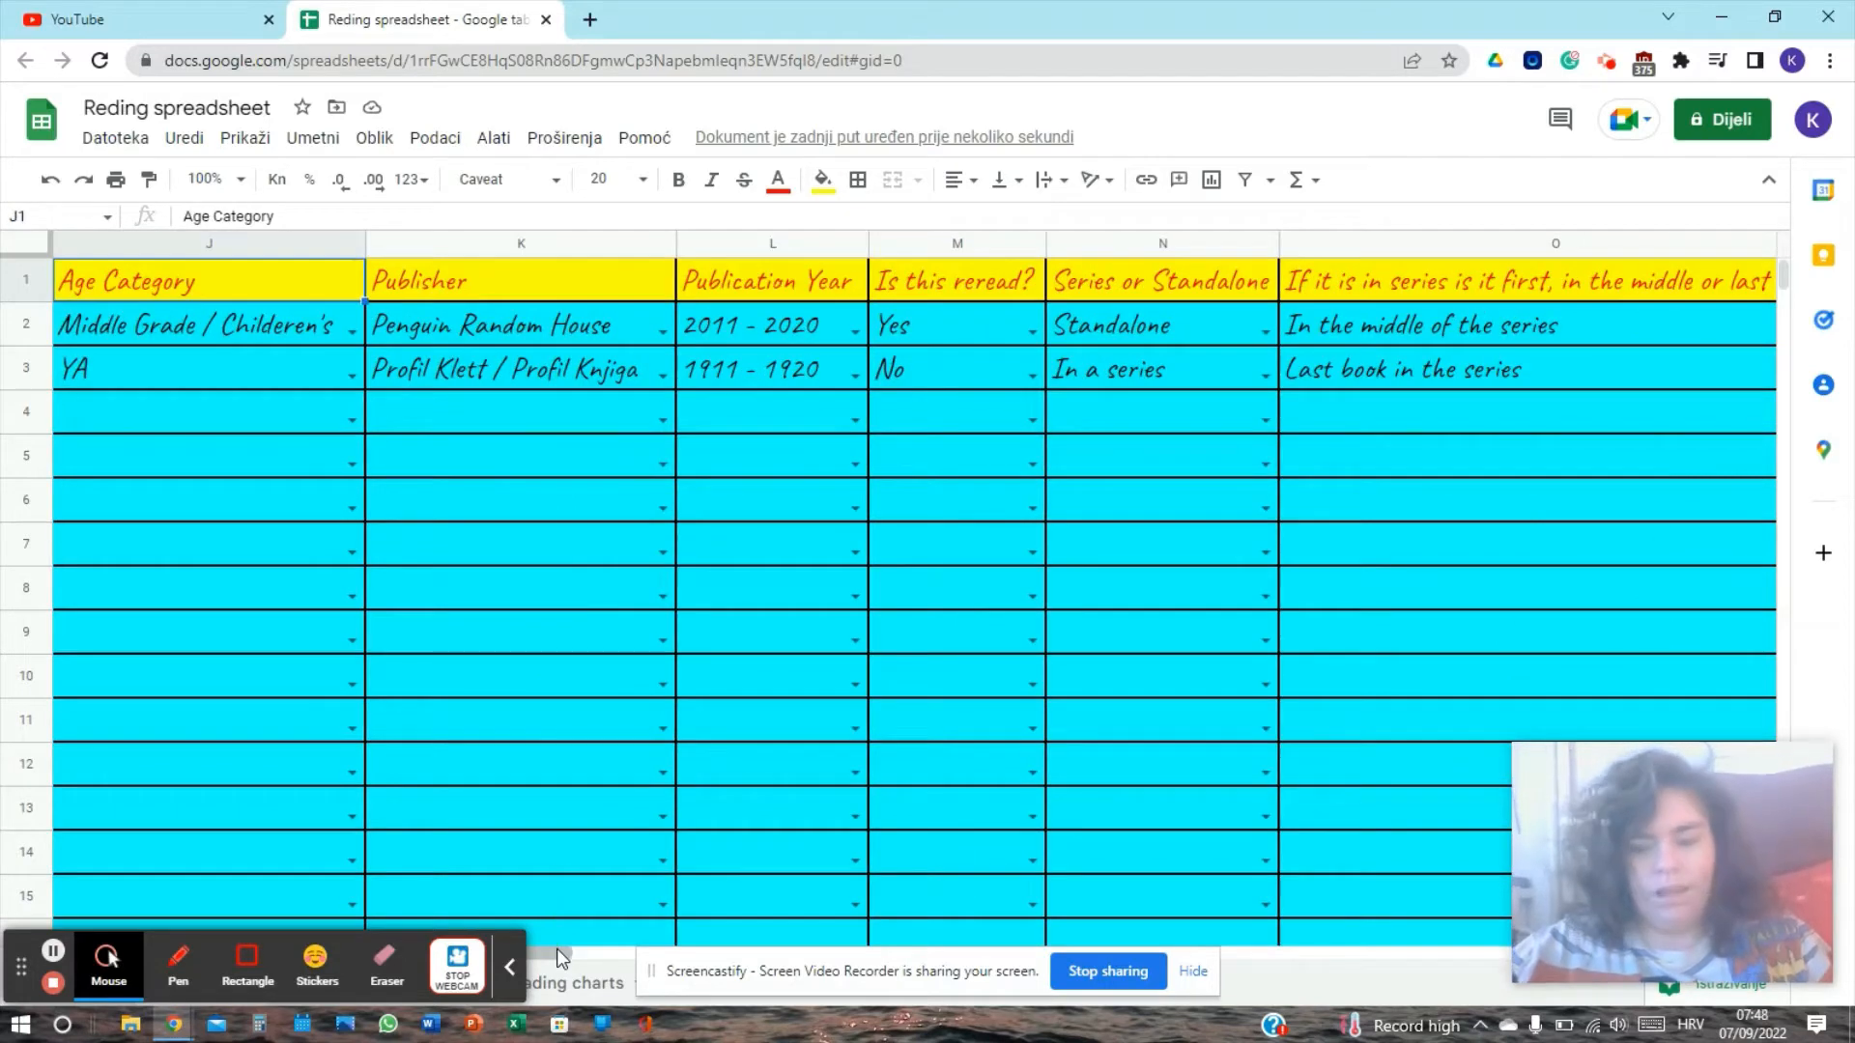
Step: Review the Age Category column and the options offered in its row 4 cell
left_click(178, 245)
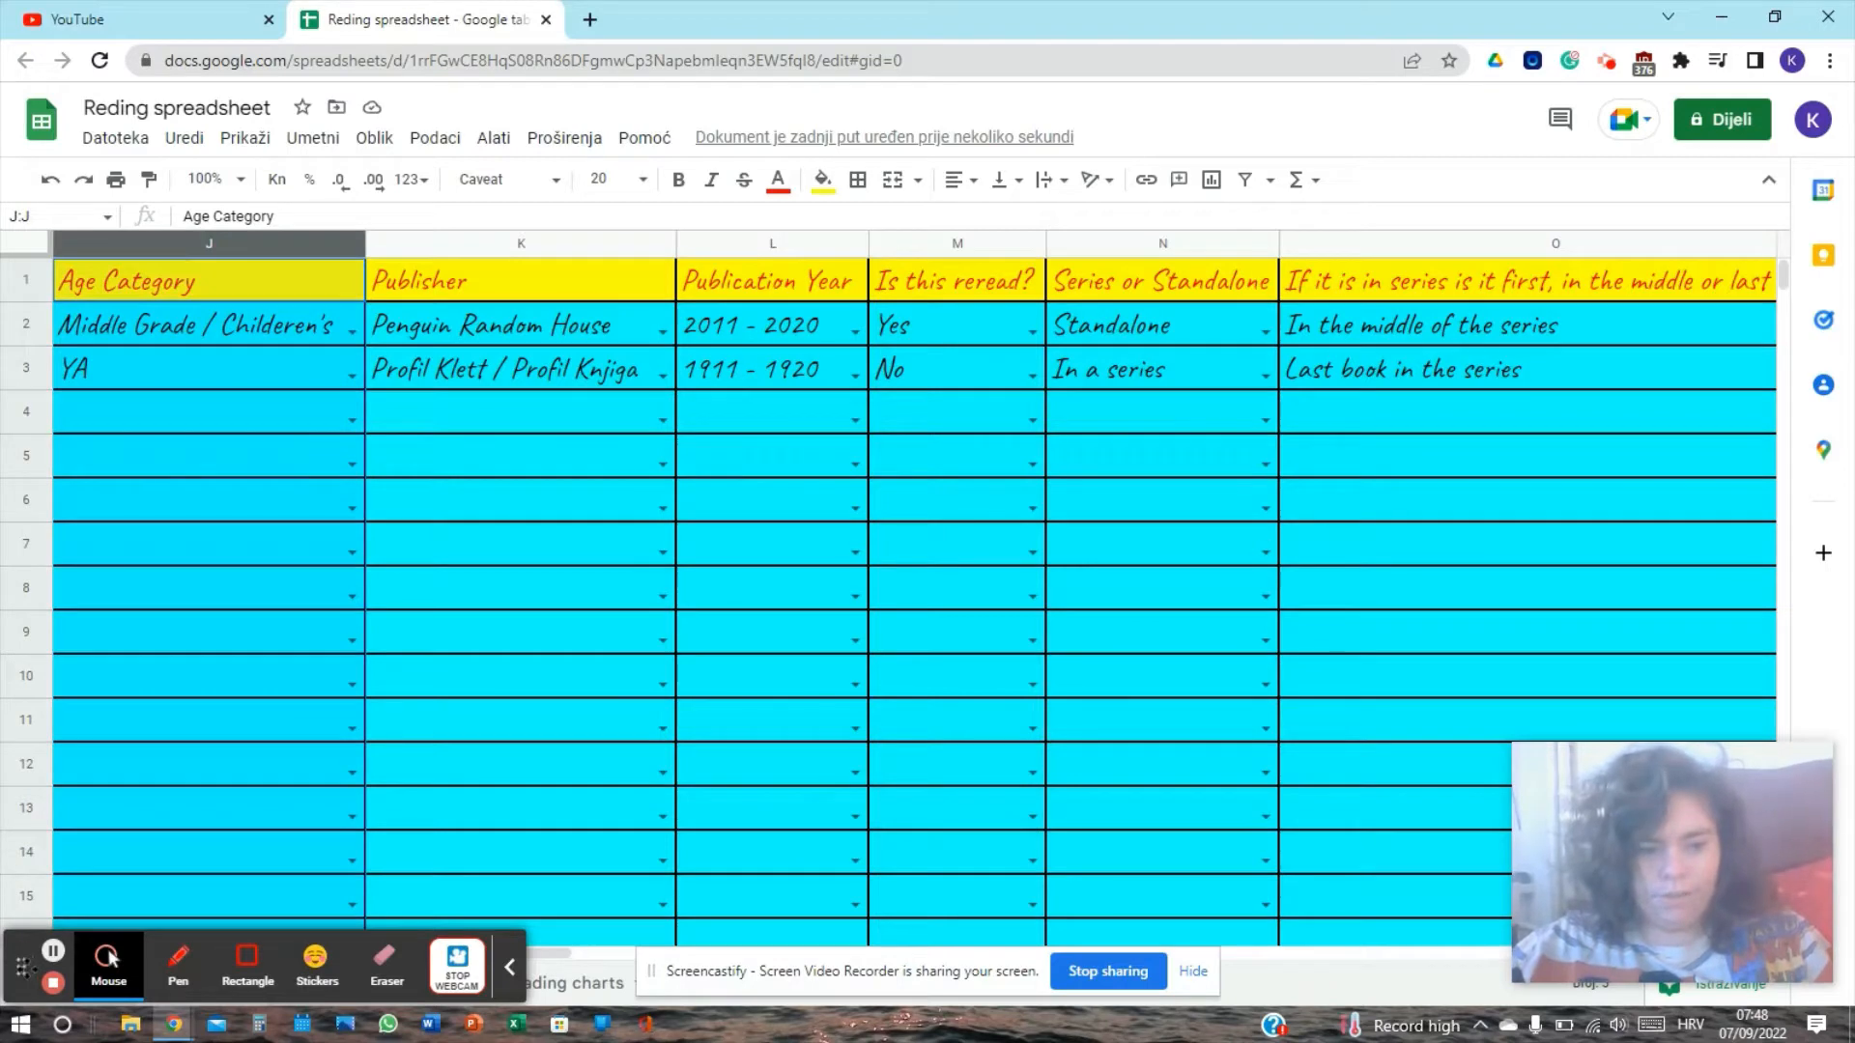
left_click_drag(22, 966, 32, 874)
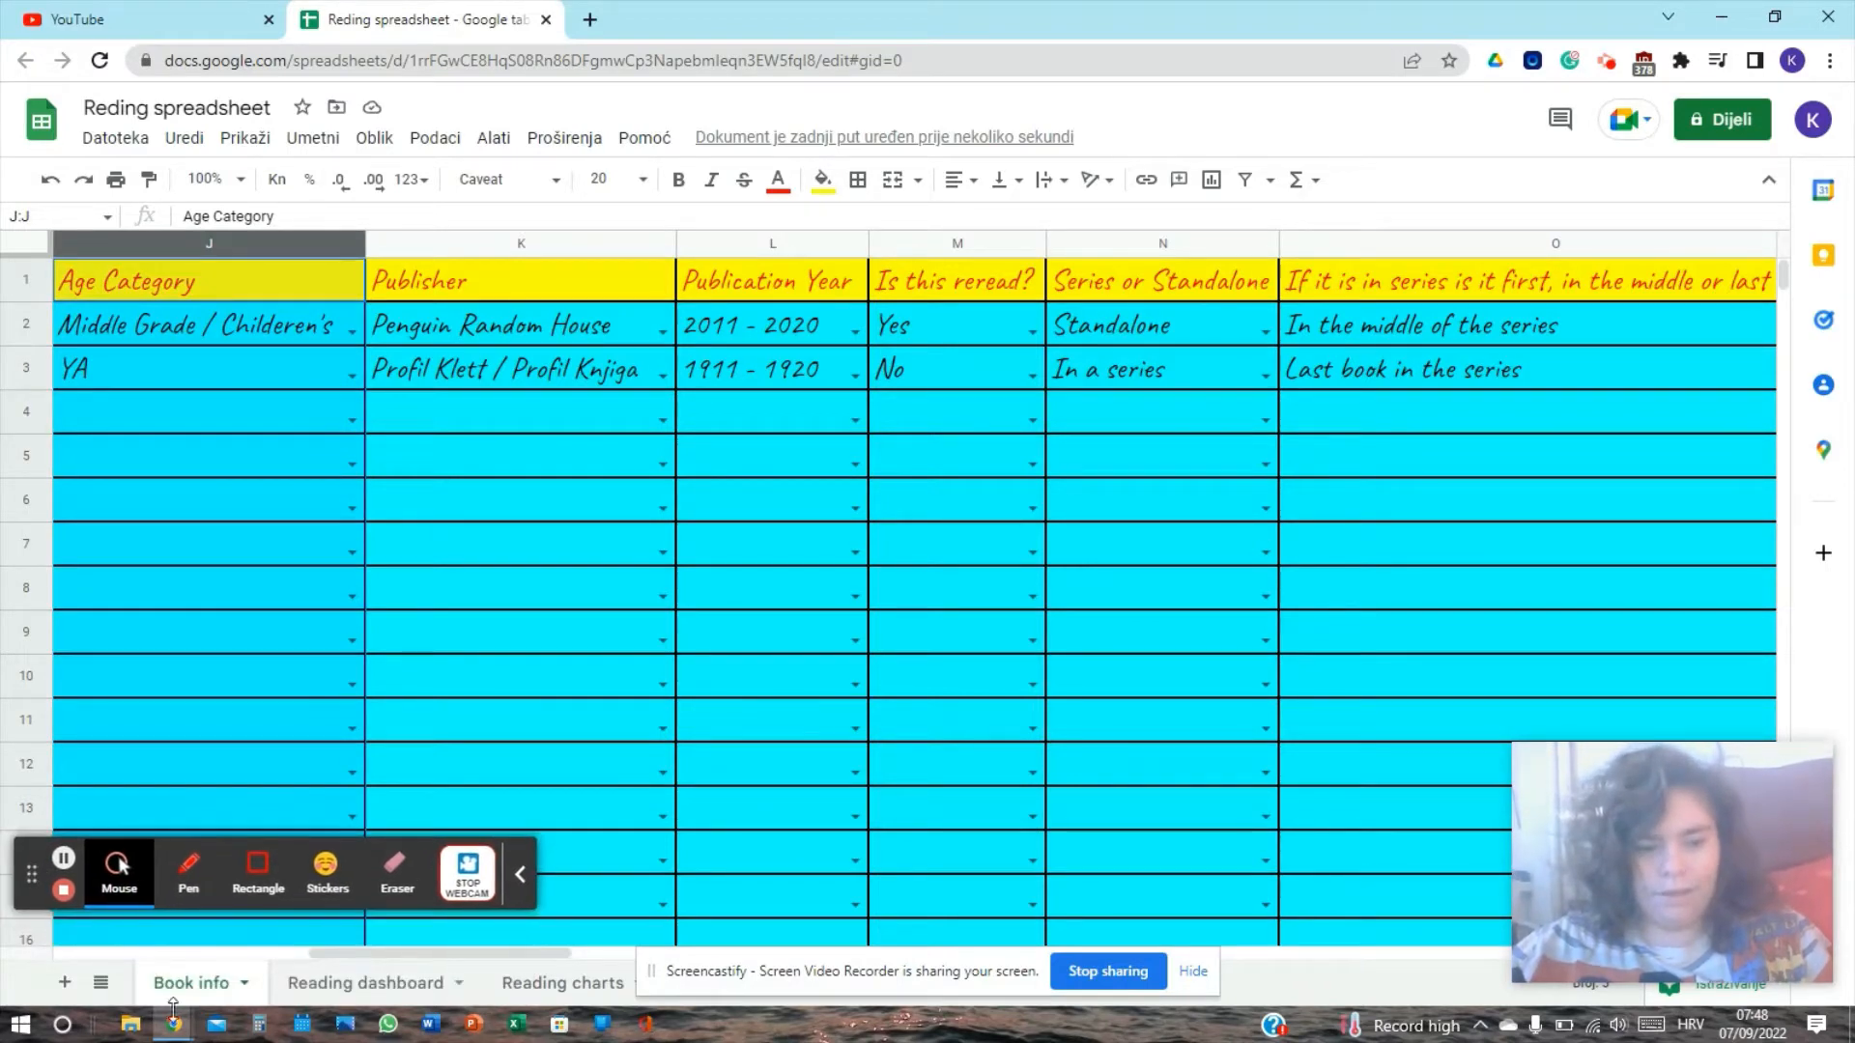
left_click_drag(684, 975, 692, 891)
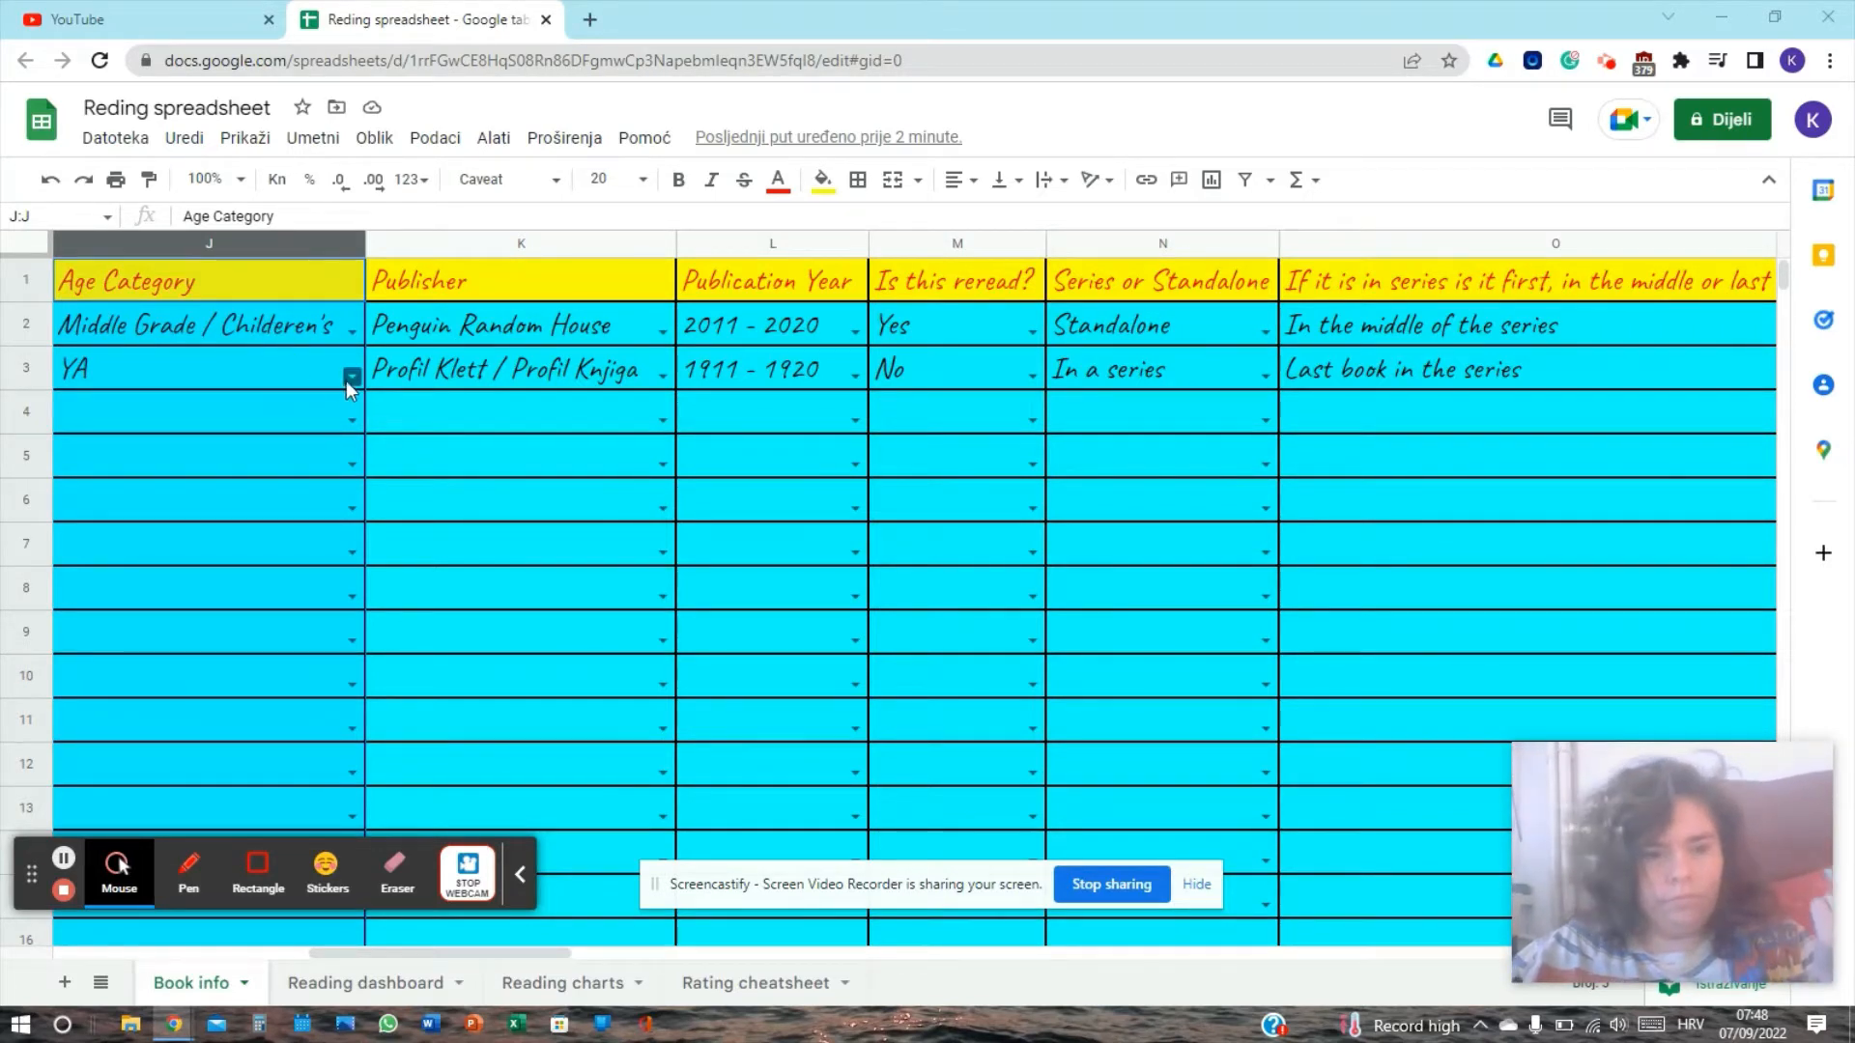
left_click(351, 423)
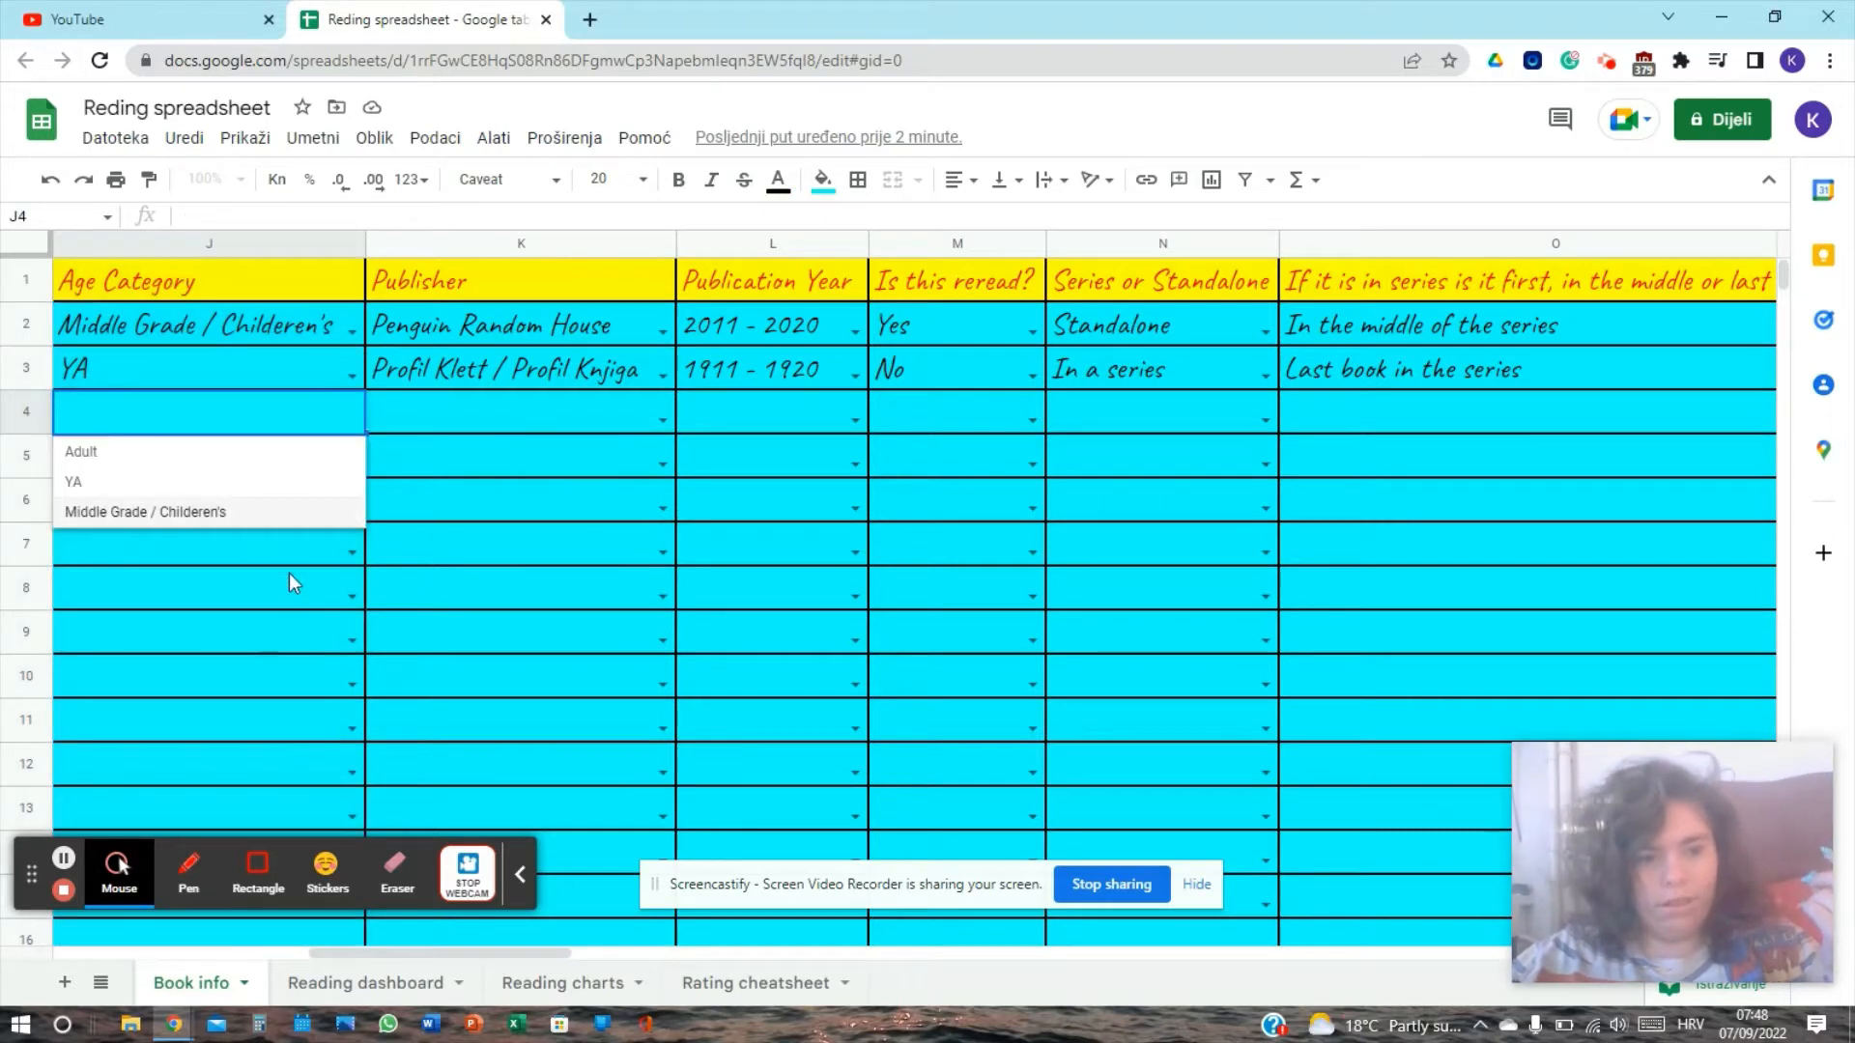
left_click(216, 236)
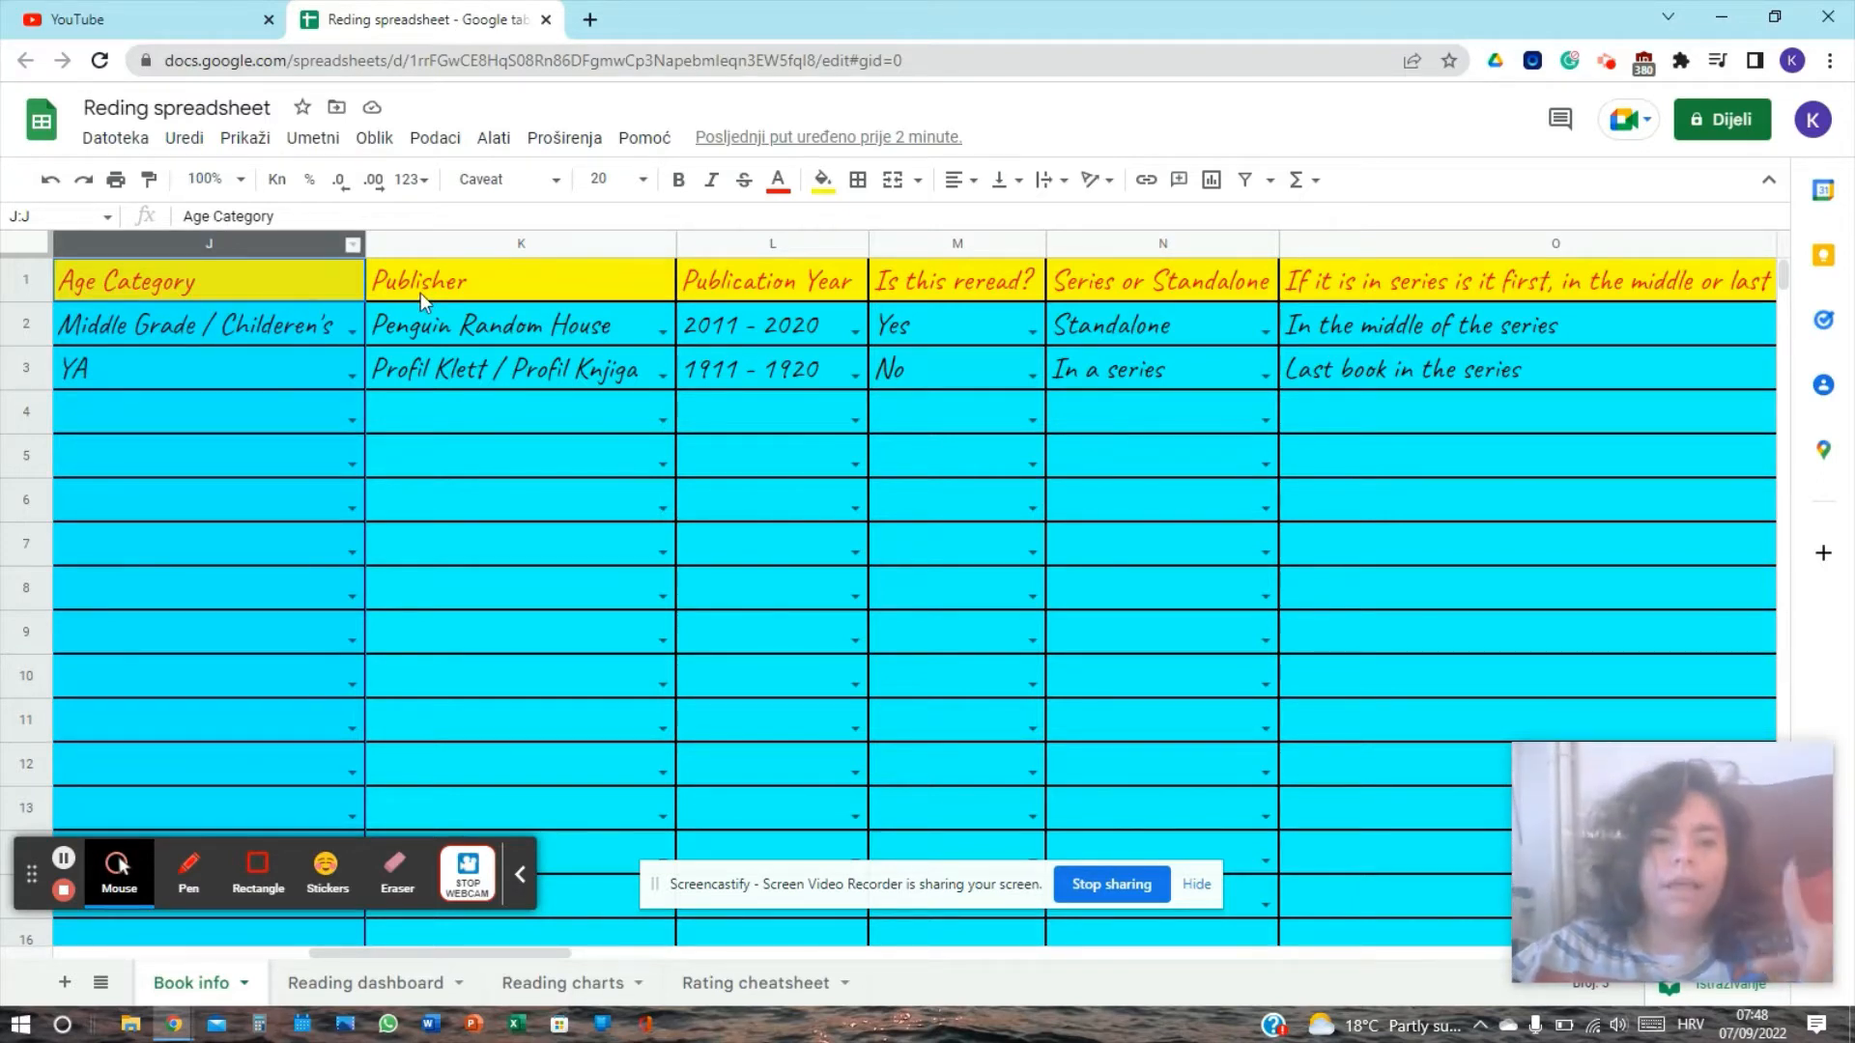
Step: Browse the Publisher options in row 4, try Other as the entry, and clear the cell again
left_click(455, 242)
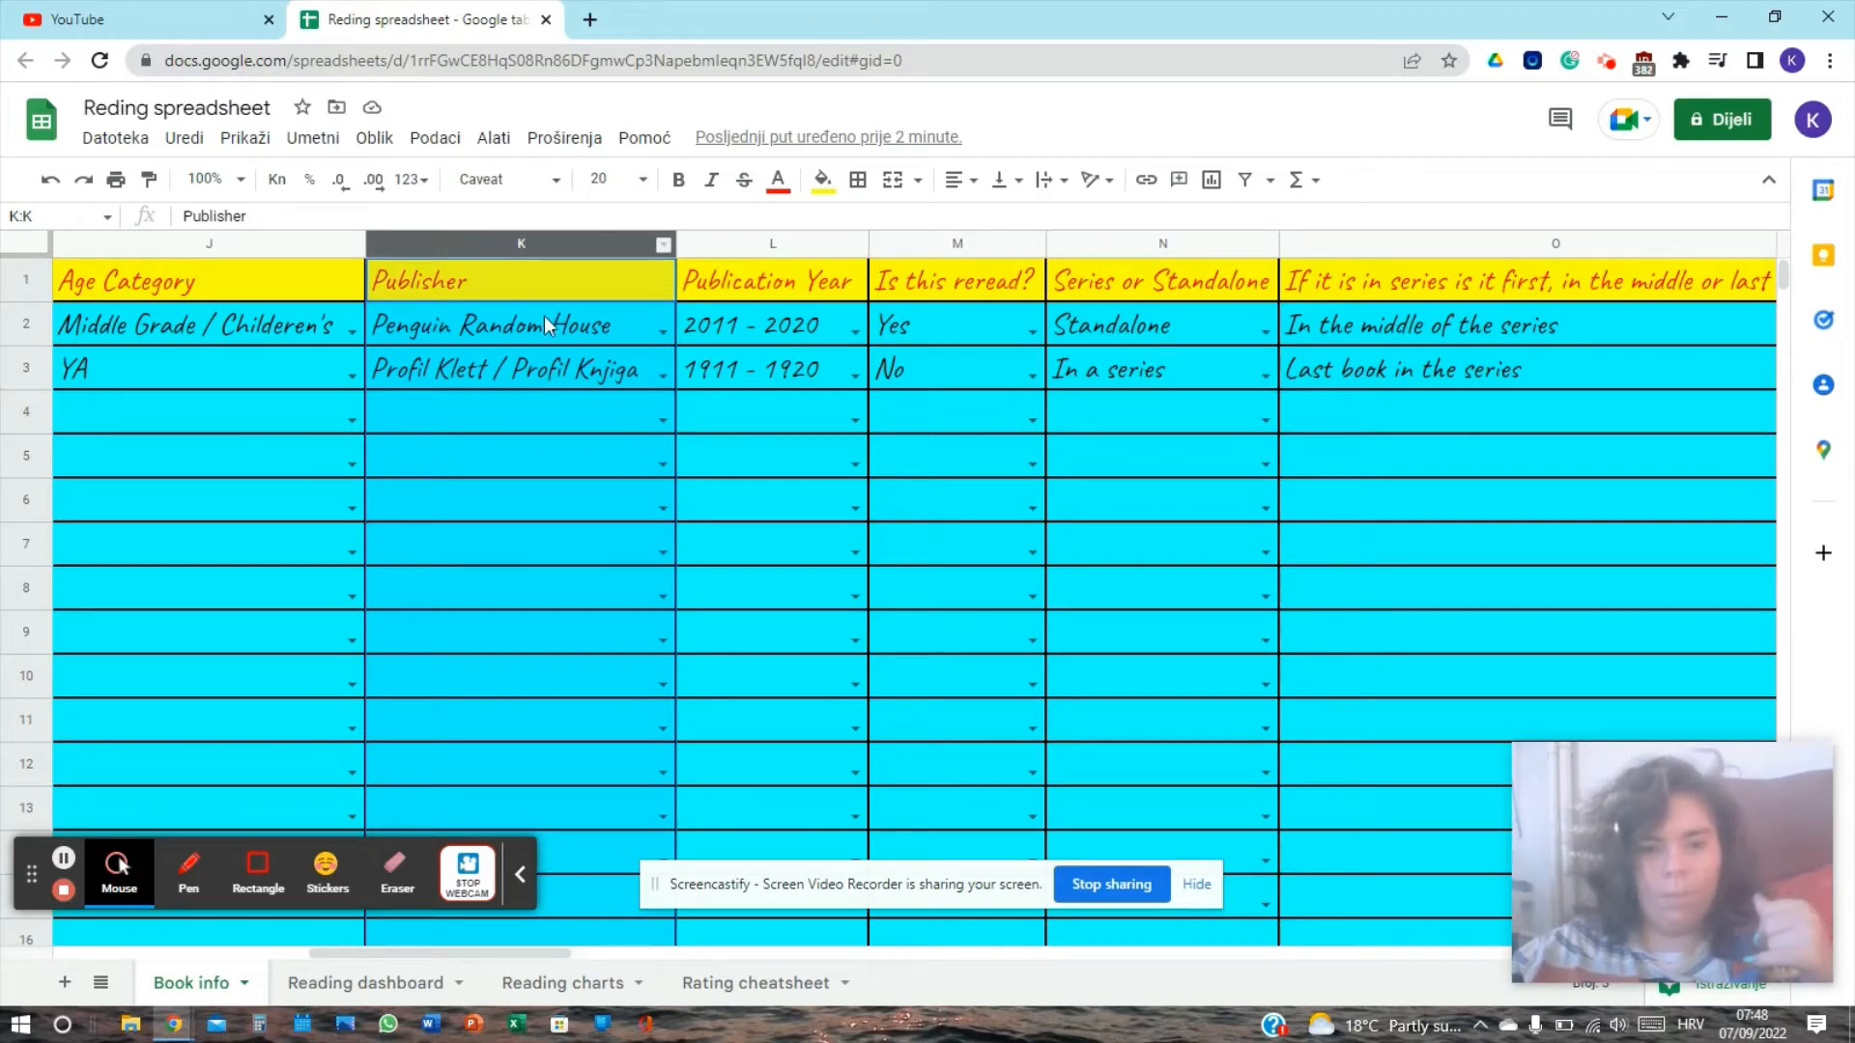
left_click(663, 420)
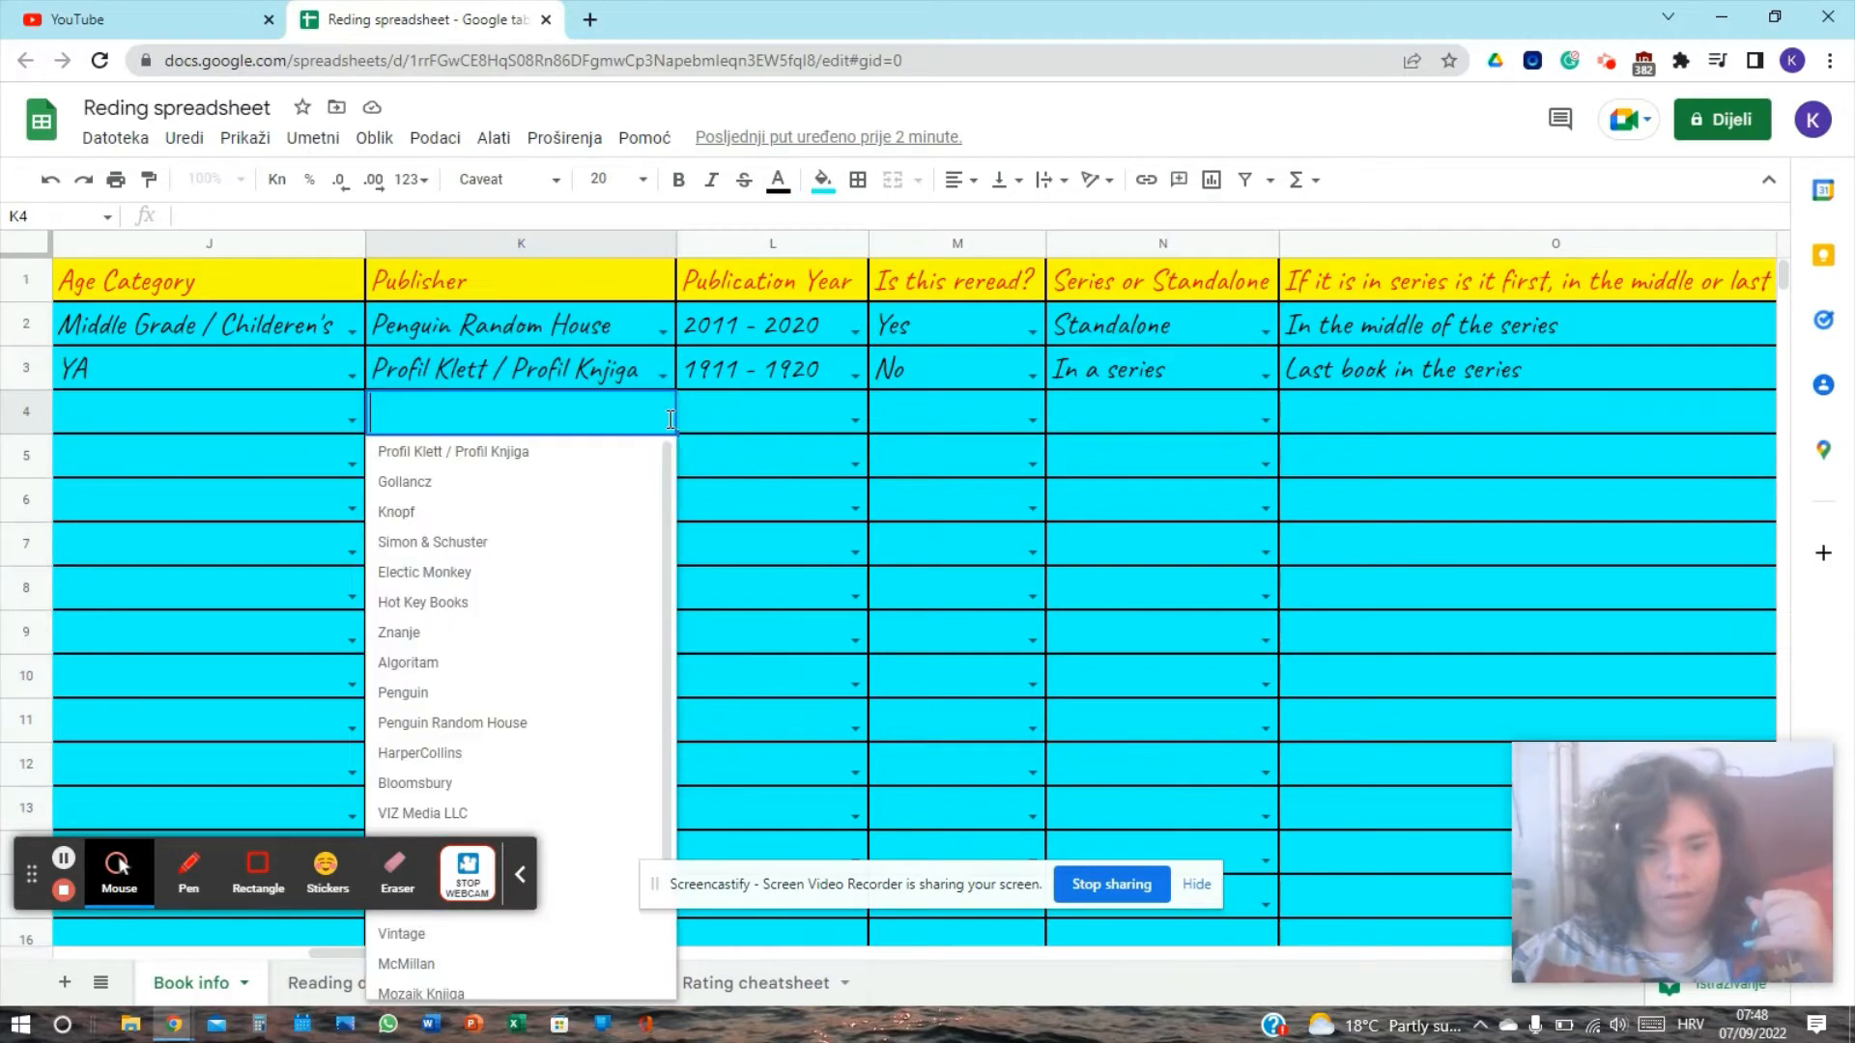
left_click_drag(671, 526, 641, 773)
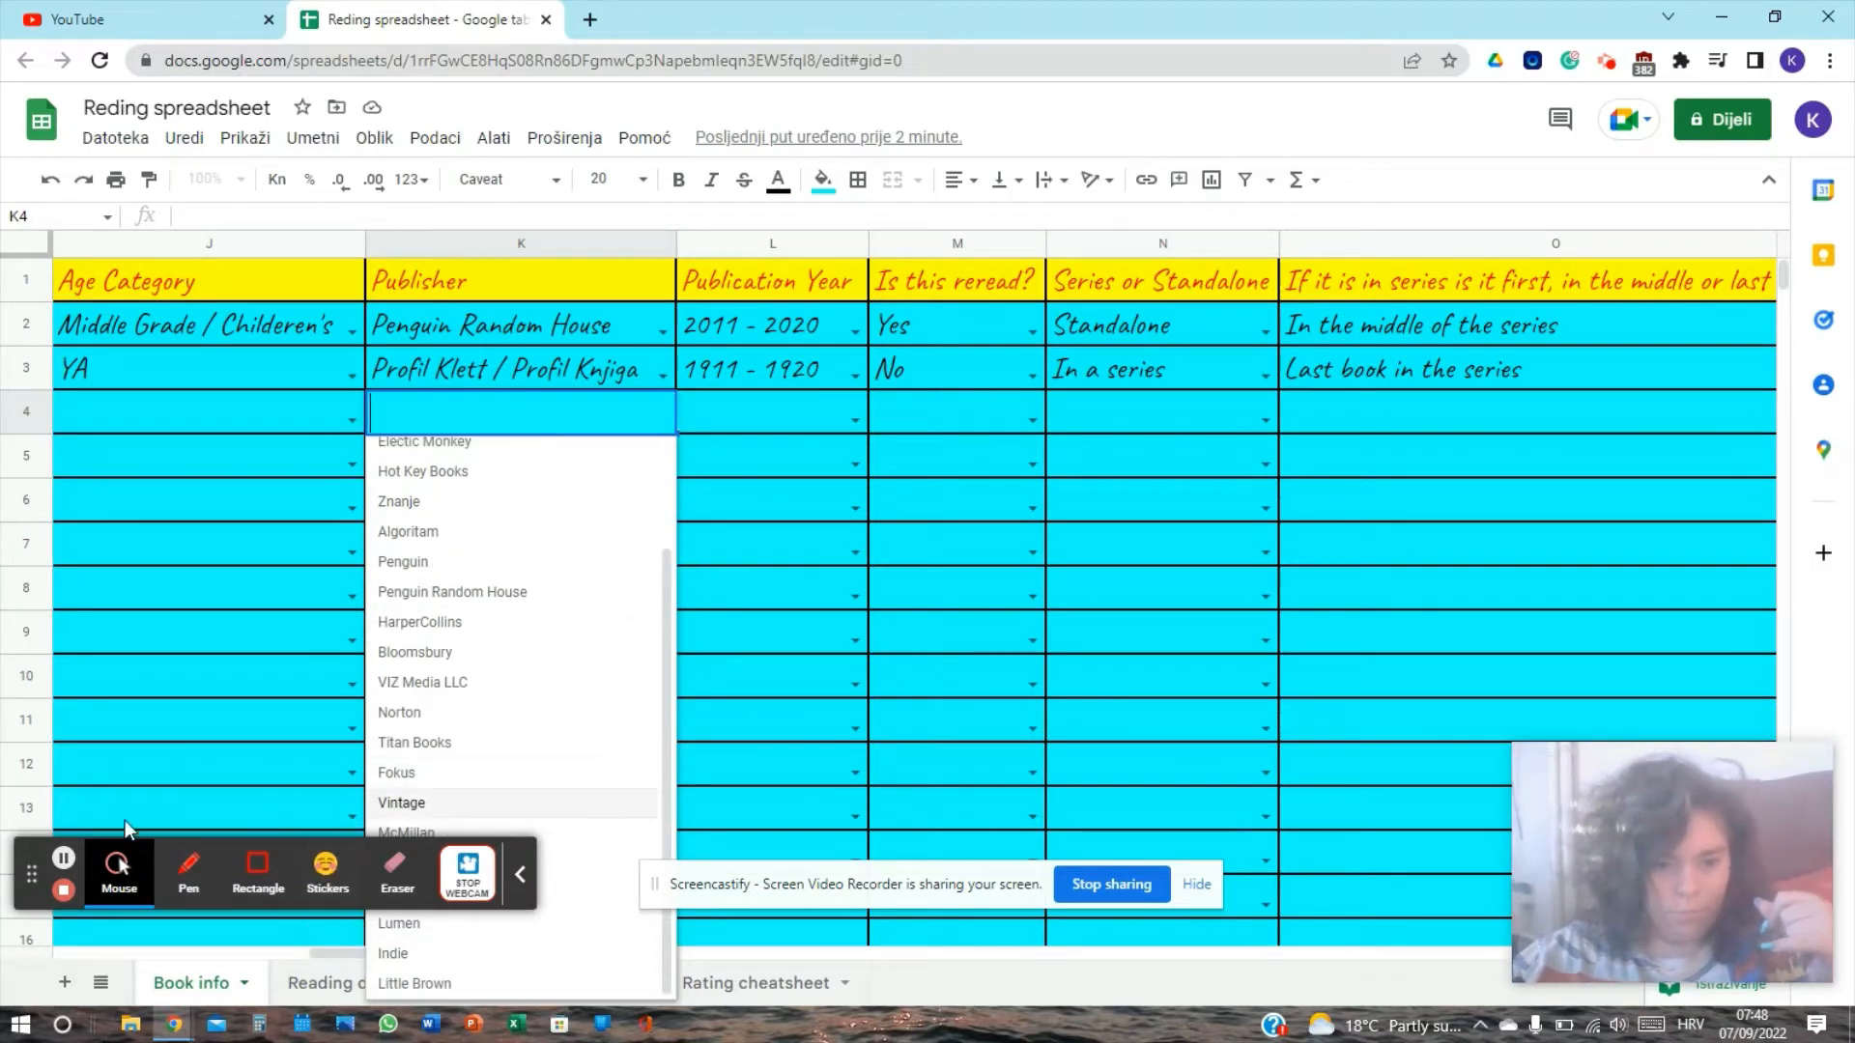
left_click_drag(34, 874, 18, 962)
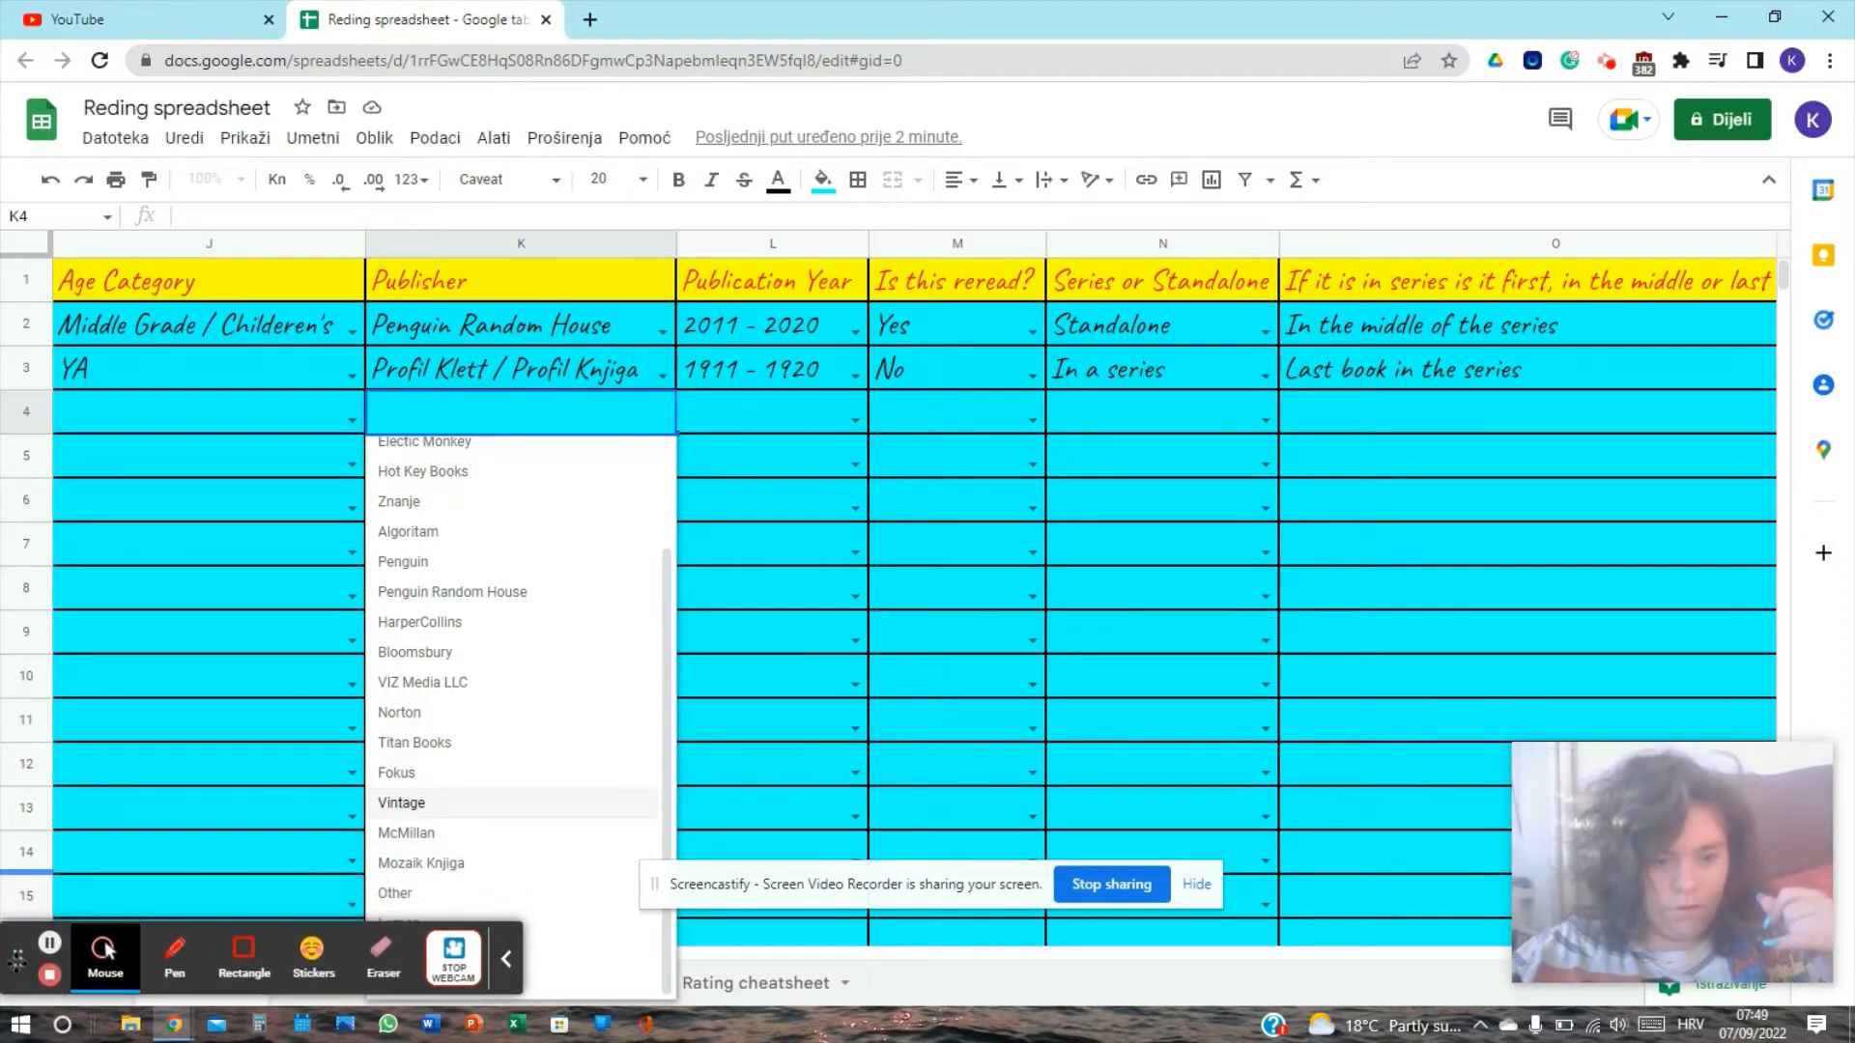
left_click(404, 900)
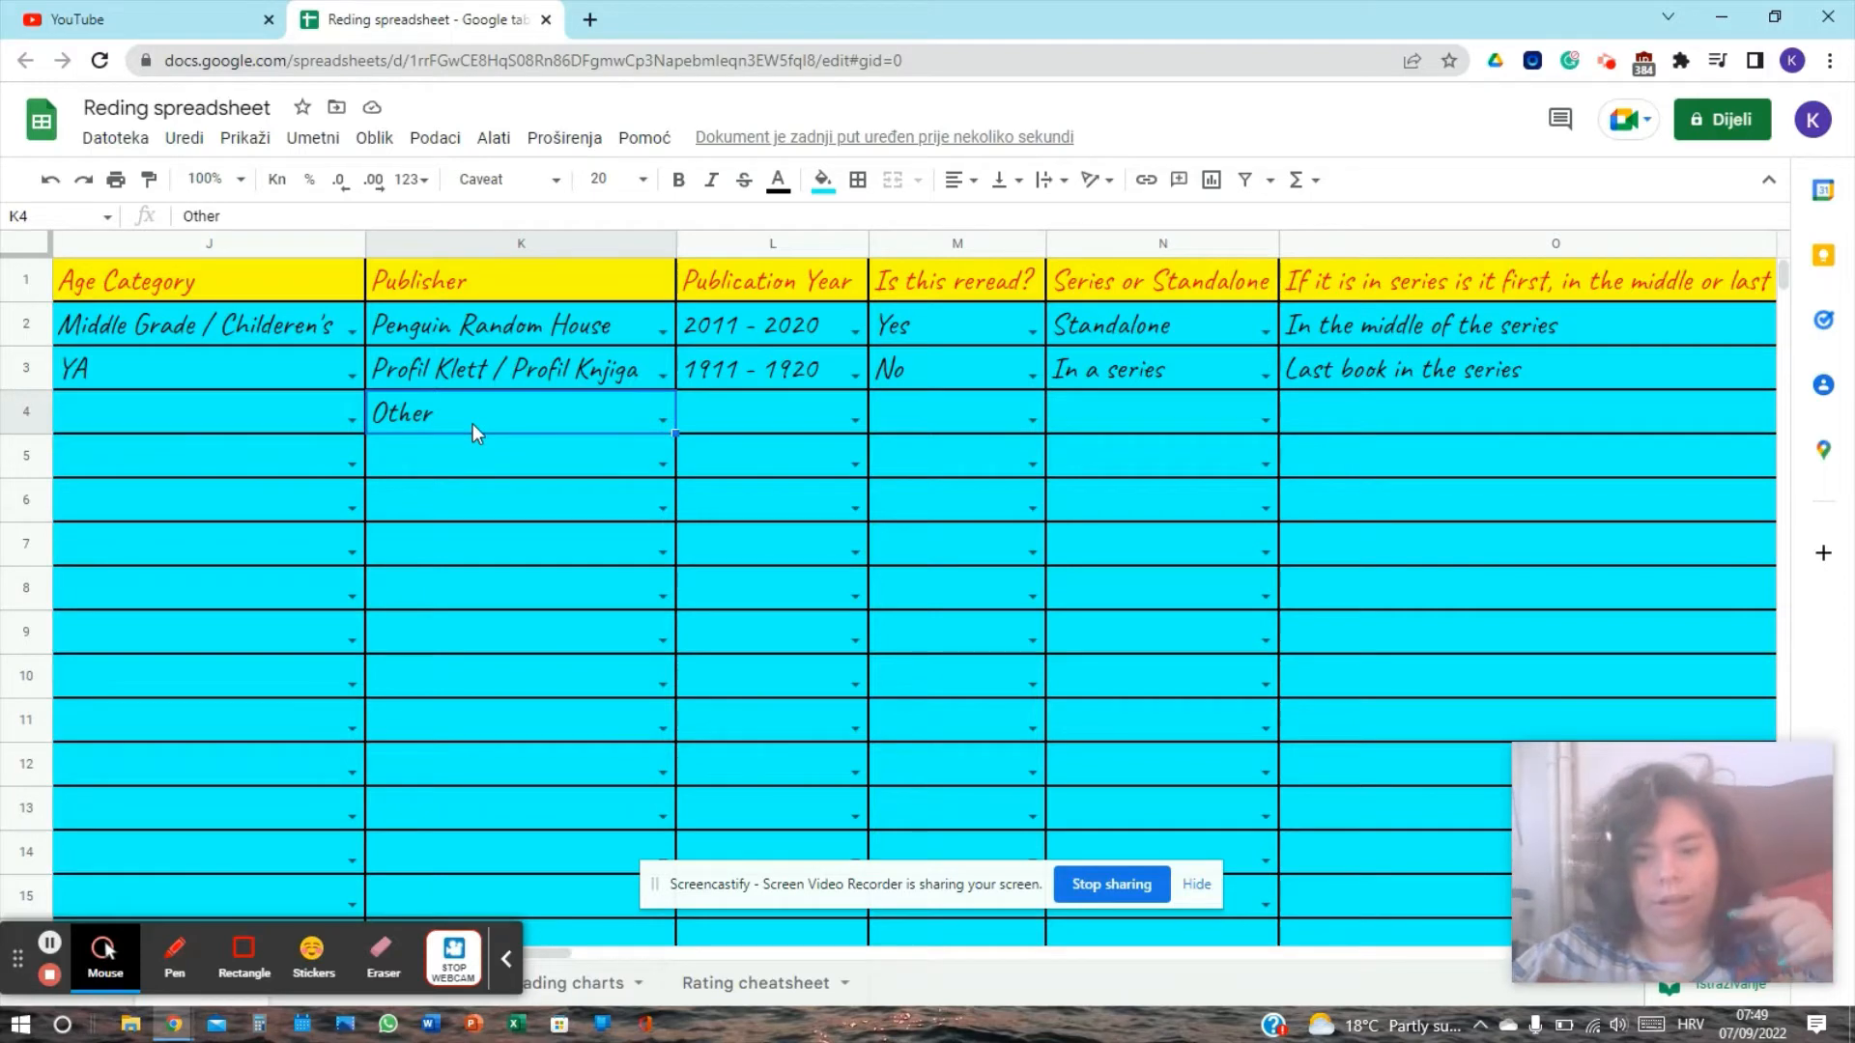
key("Delete")
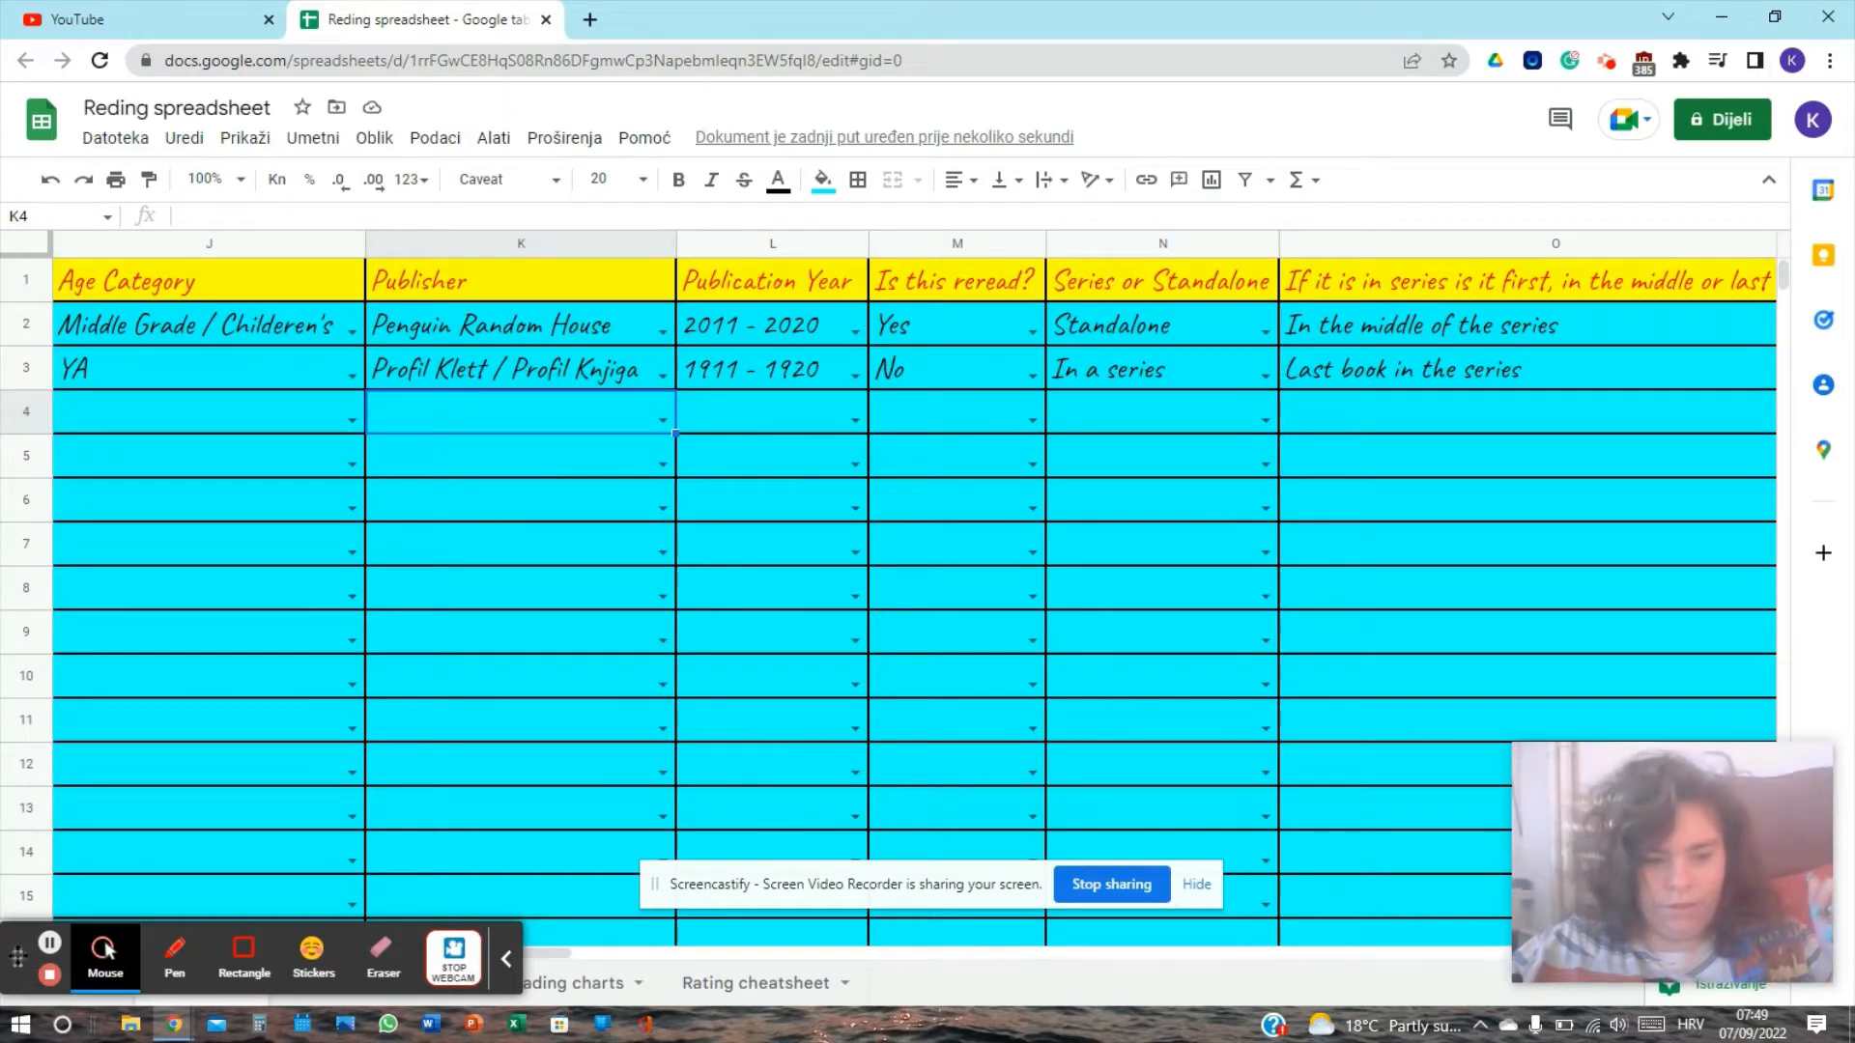
left_click_drag(18, 958, 49, 848)
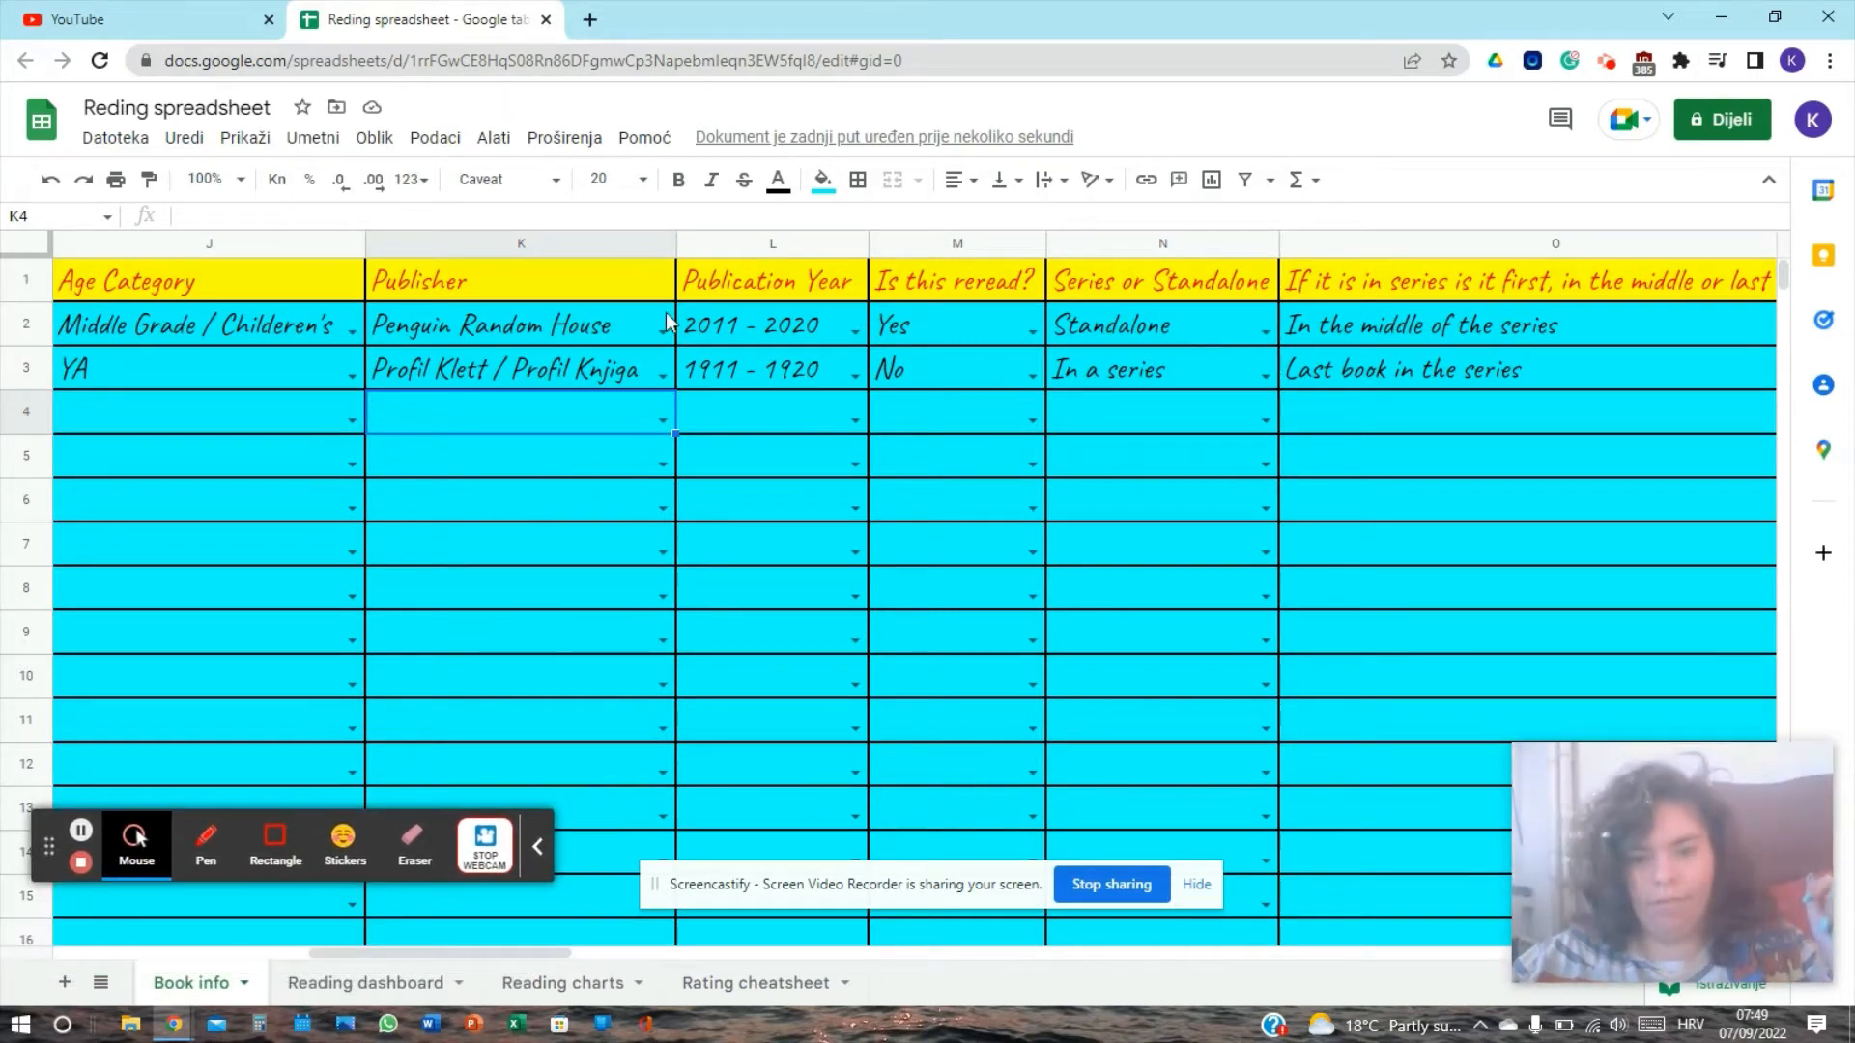
Step: Review the Publication Year column and the year ranges offered in row 4, leaving the cell empty
left_click(725, 244)
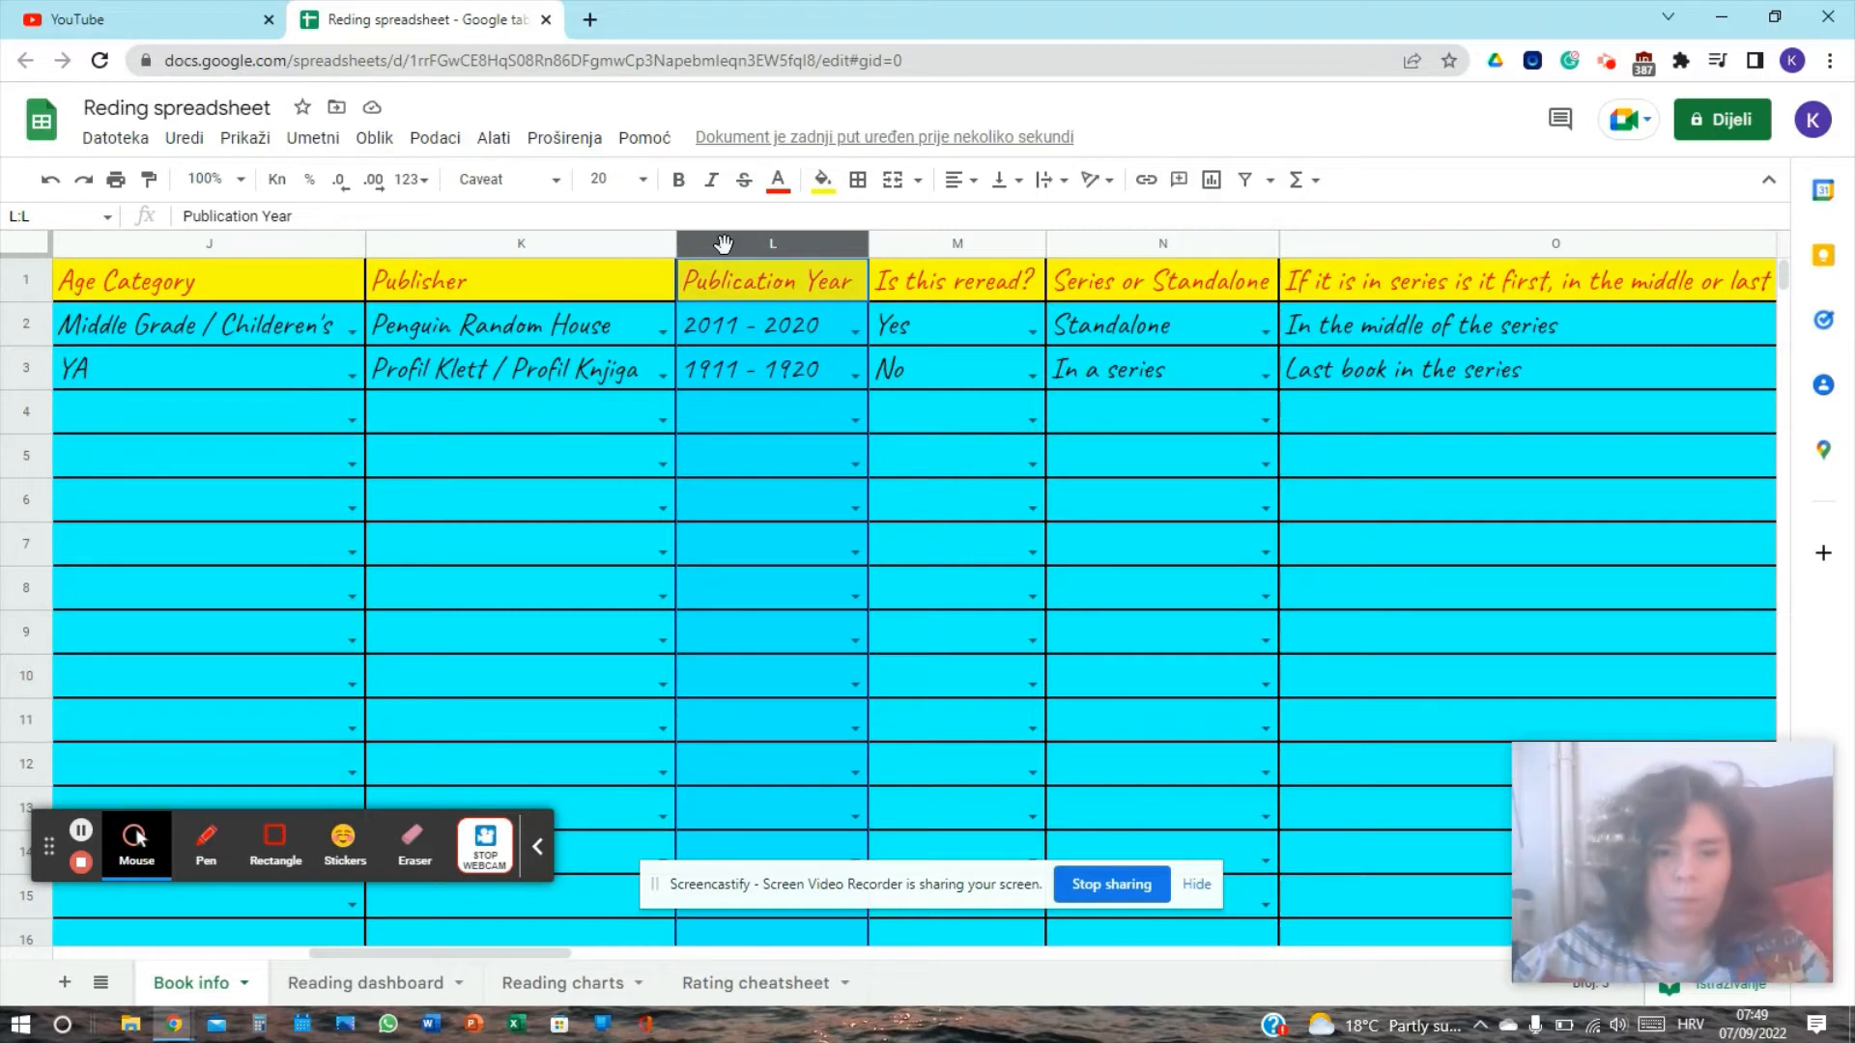
left_click(854, 419)
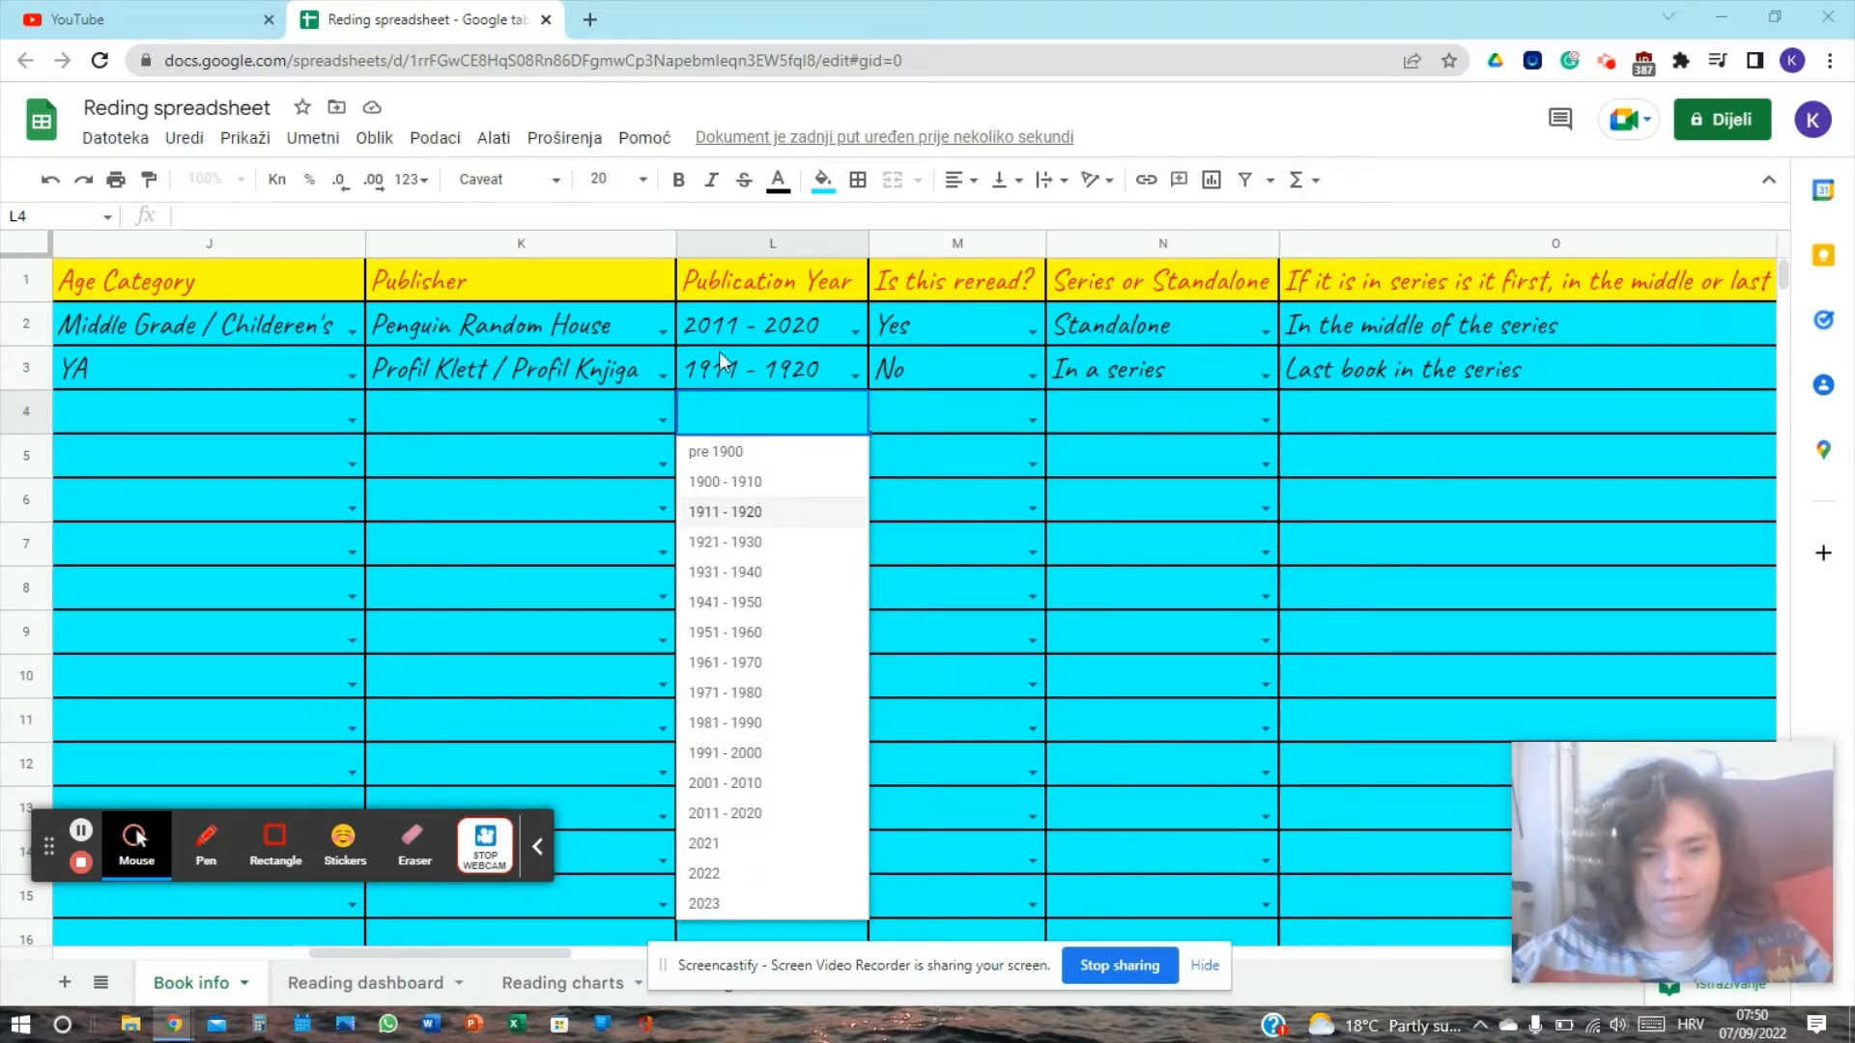
left_click(548, 455)
left_click_drag(719, 1005, 713, 883)
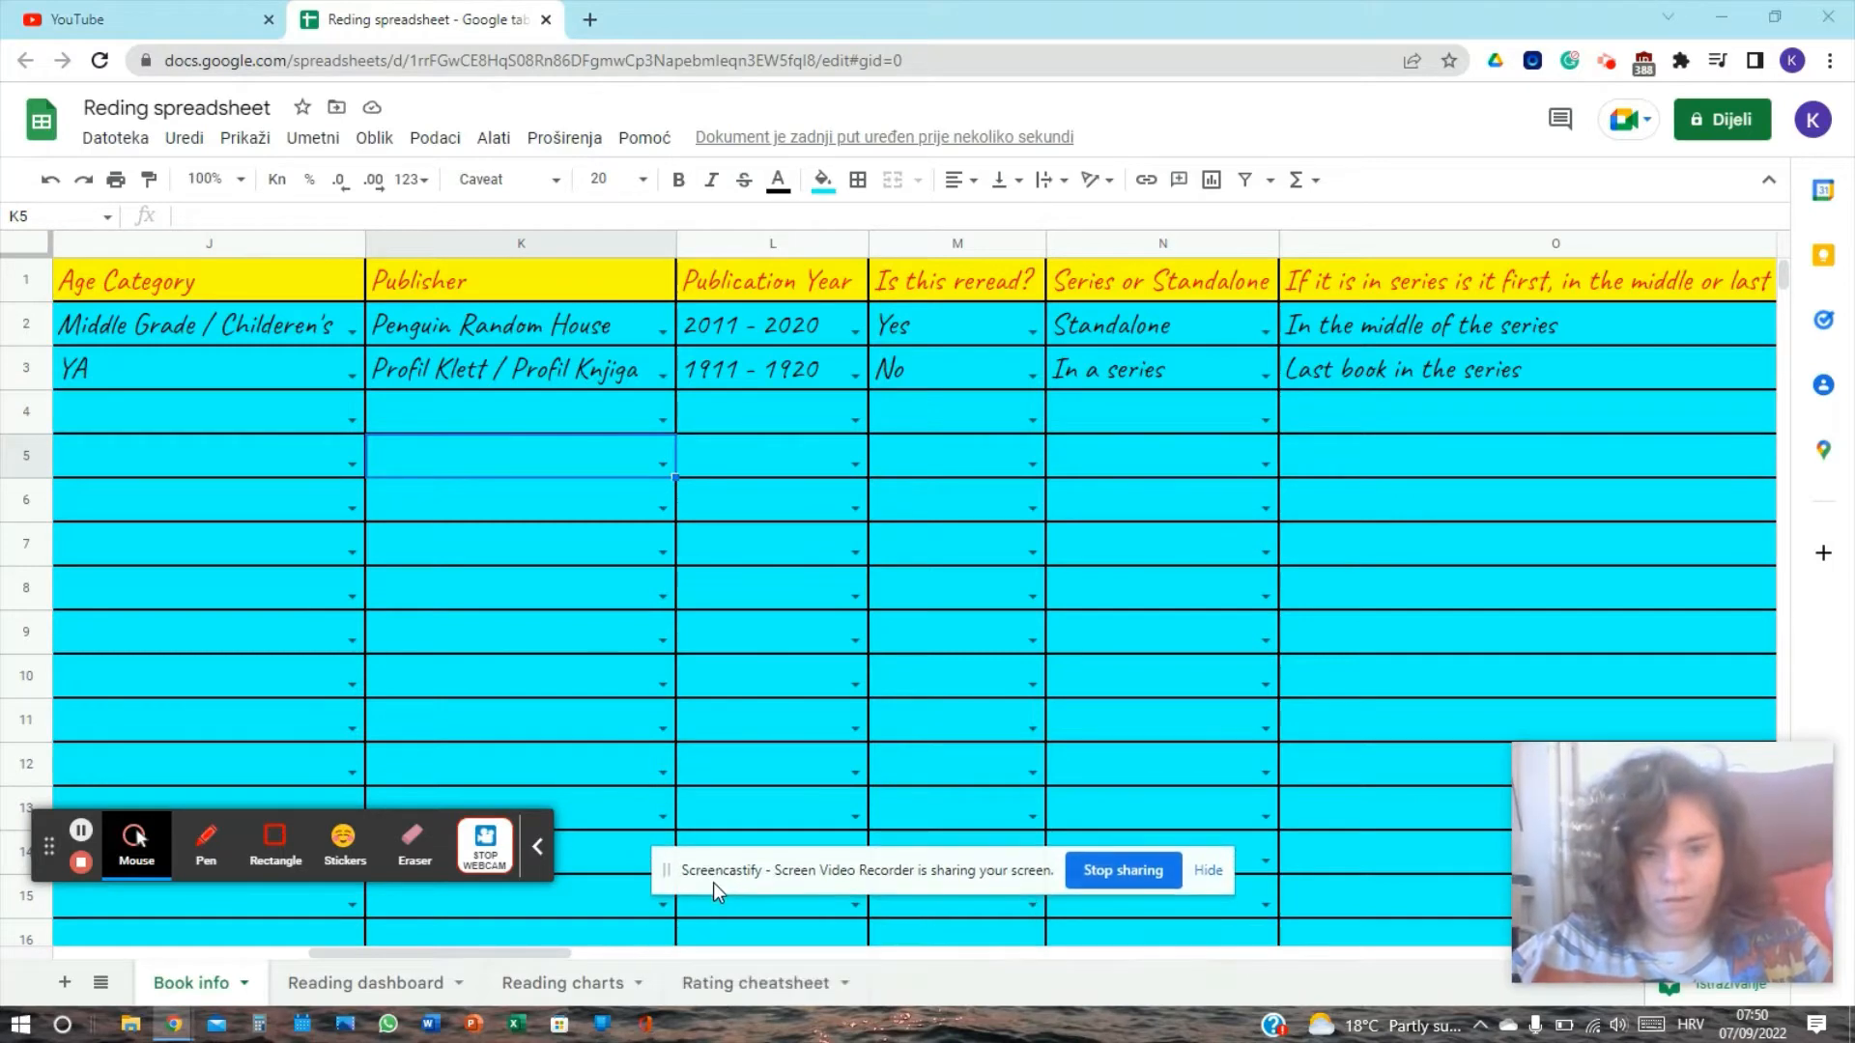
Step: Check the answer options of the Is this reread? column in row 4 and look at the Series or Standalone column
left_click(909, 236)
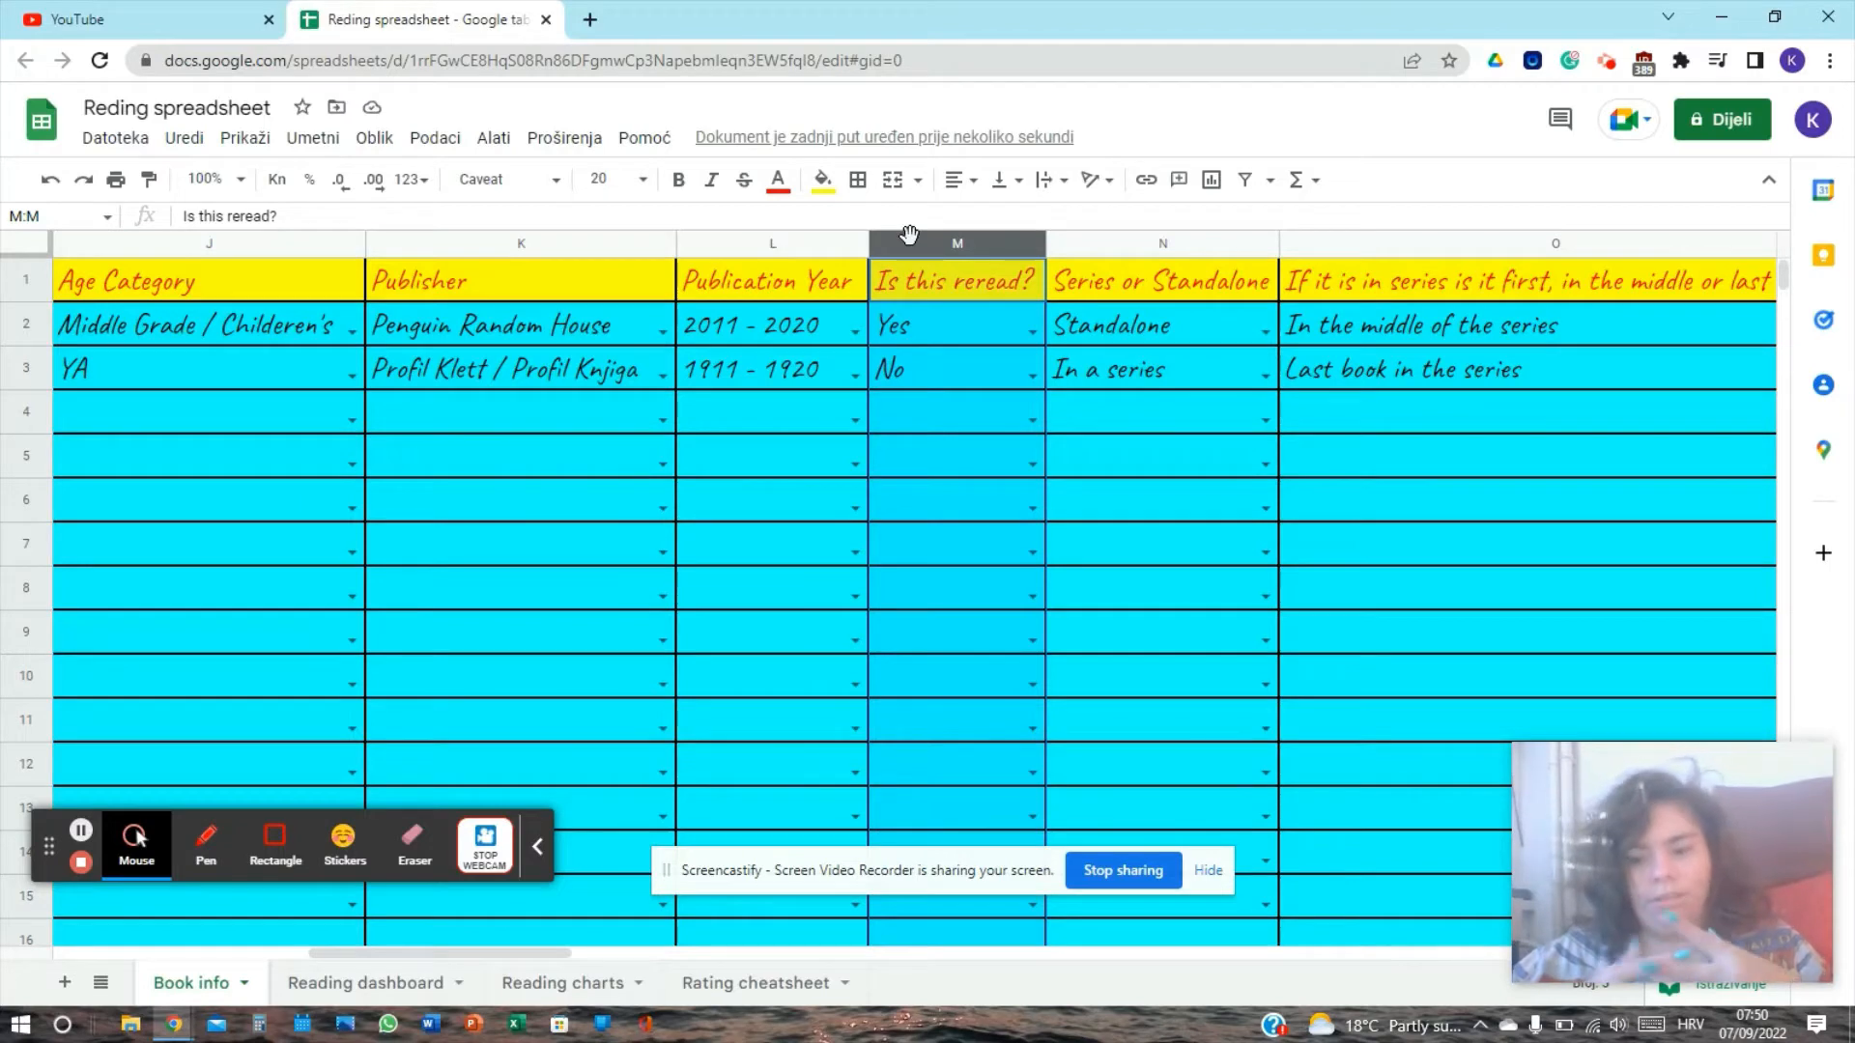
left_click(1031, 420)
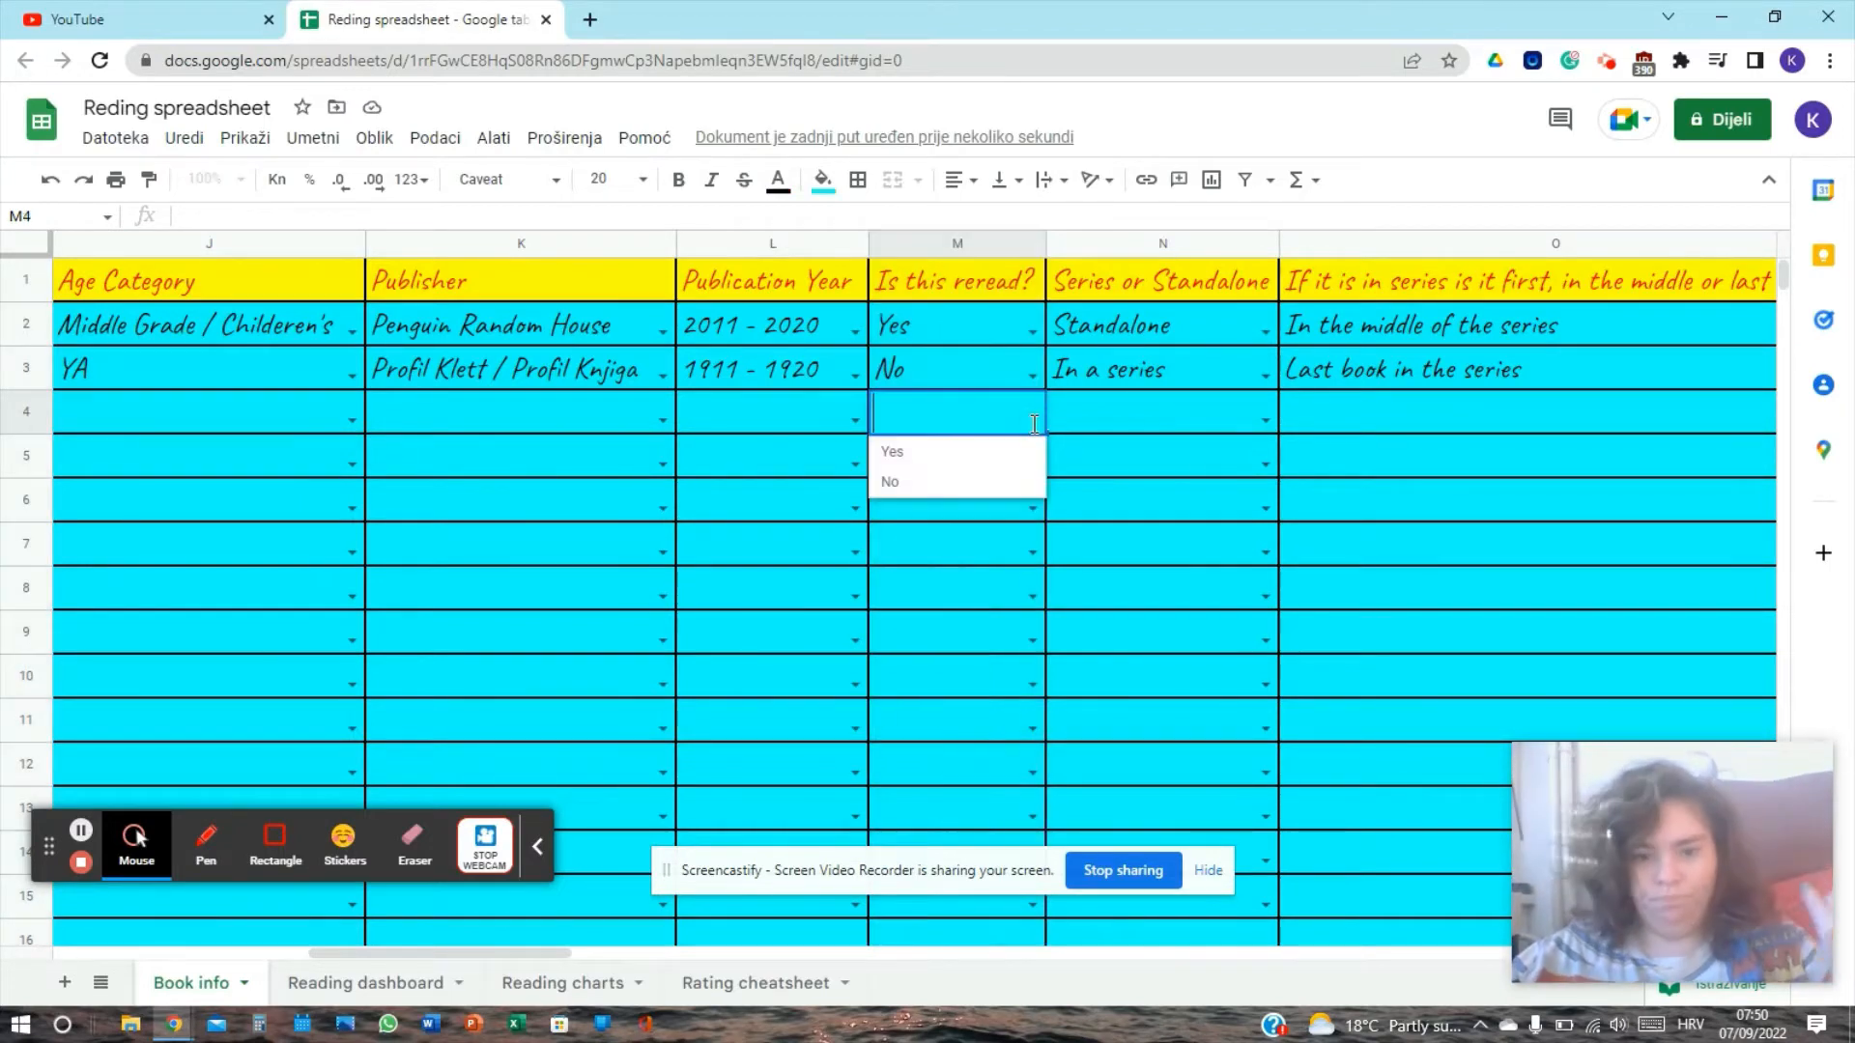
left_click(976, 243)
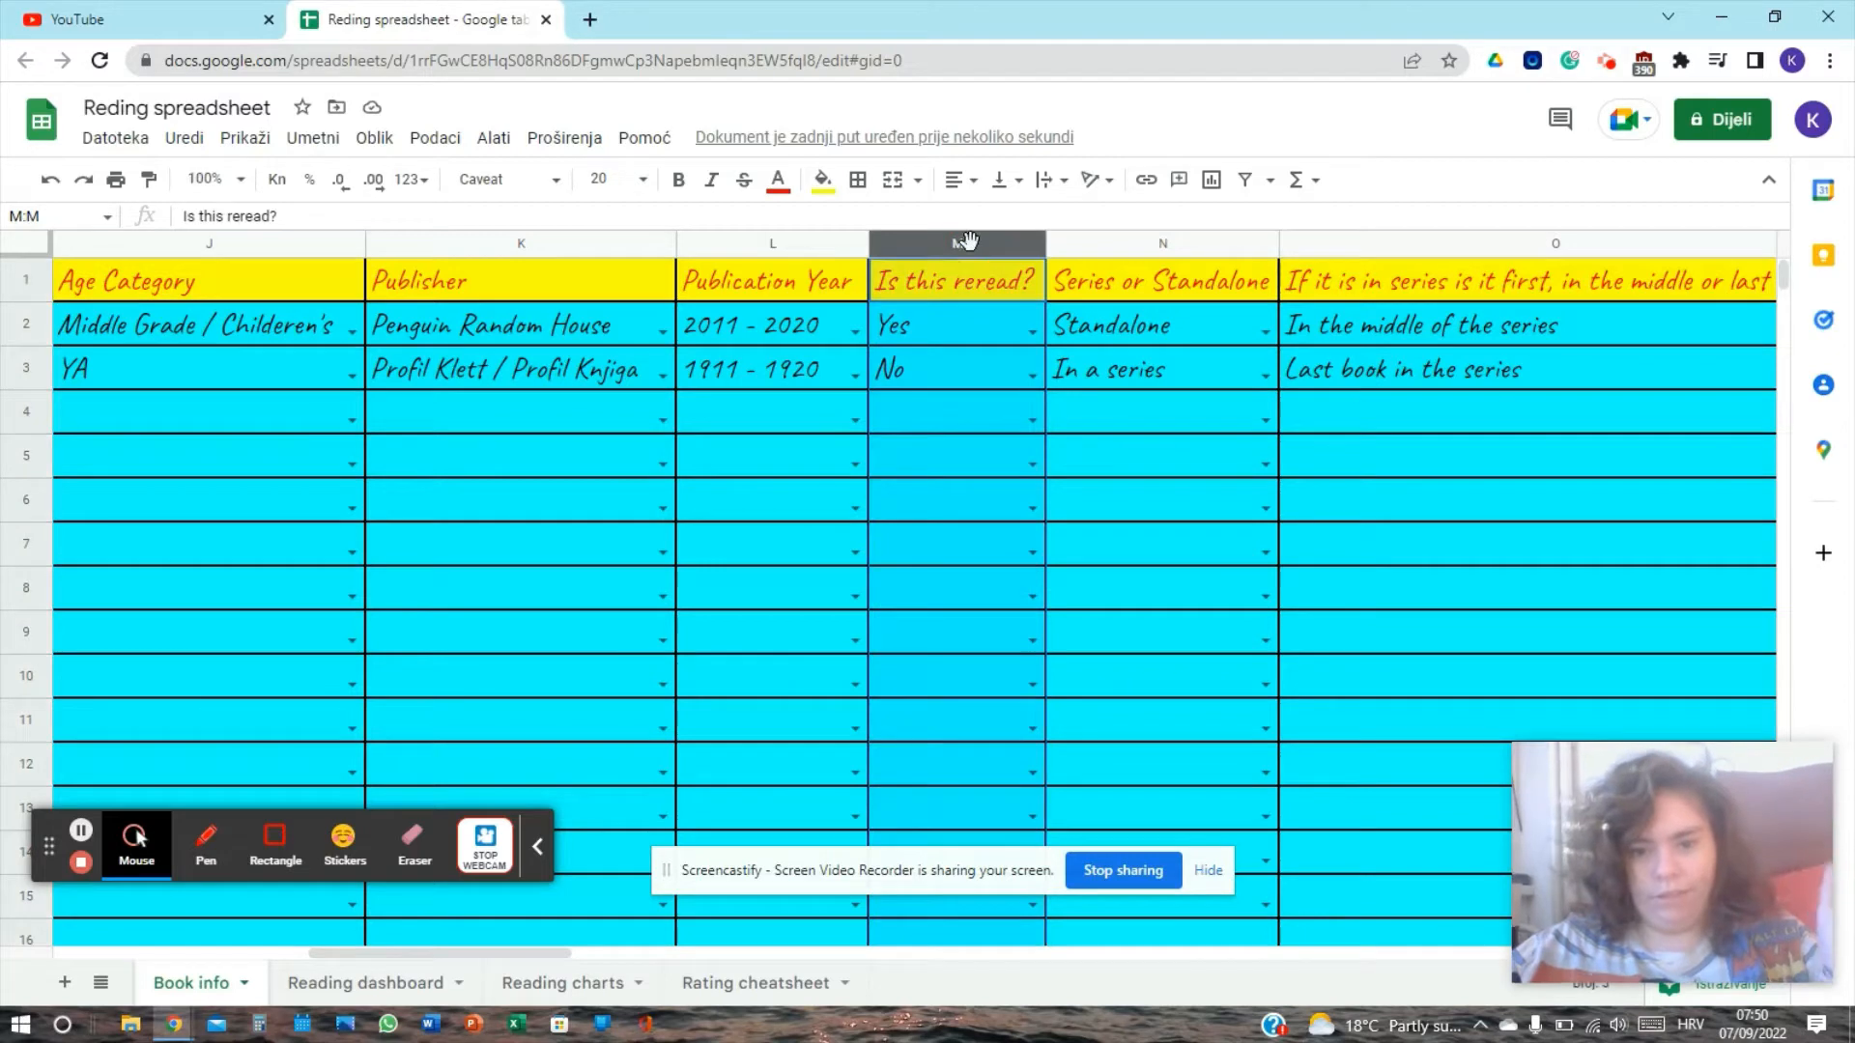
left_click(1158, 235)
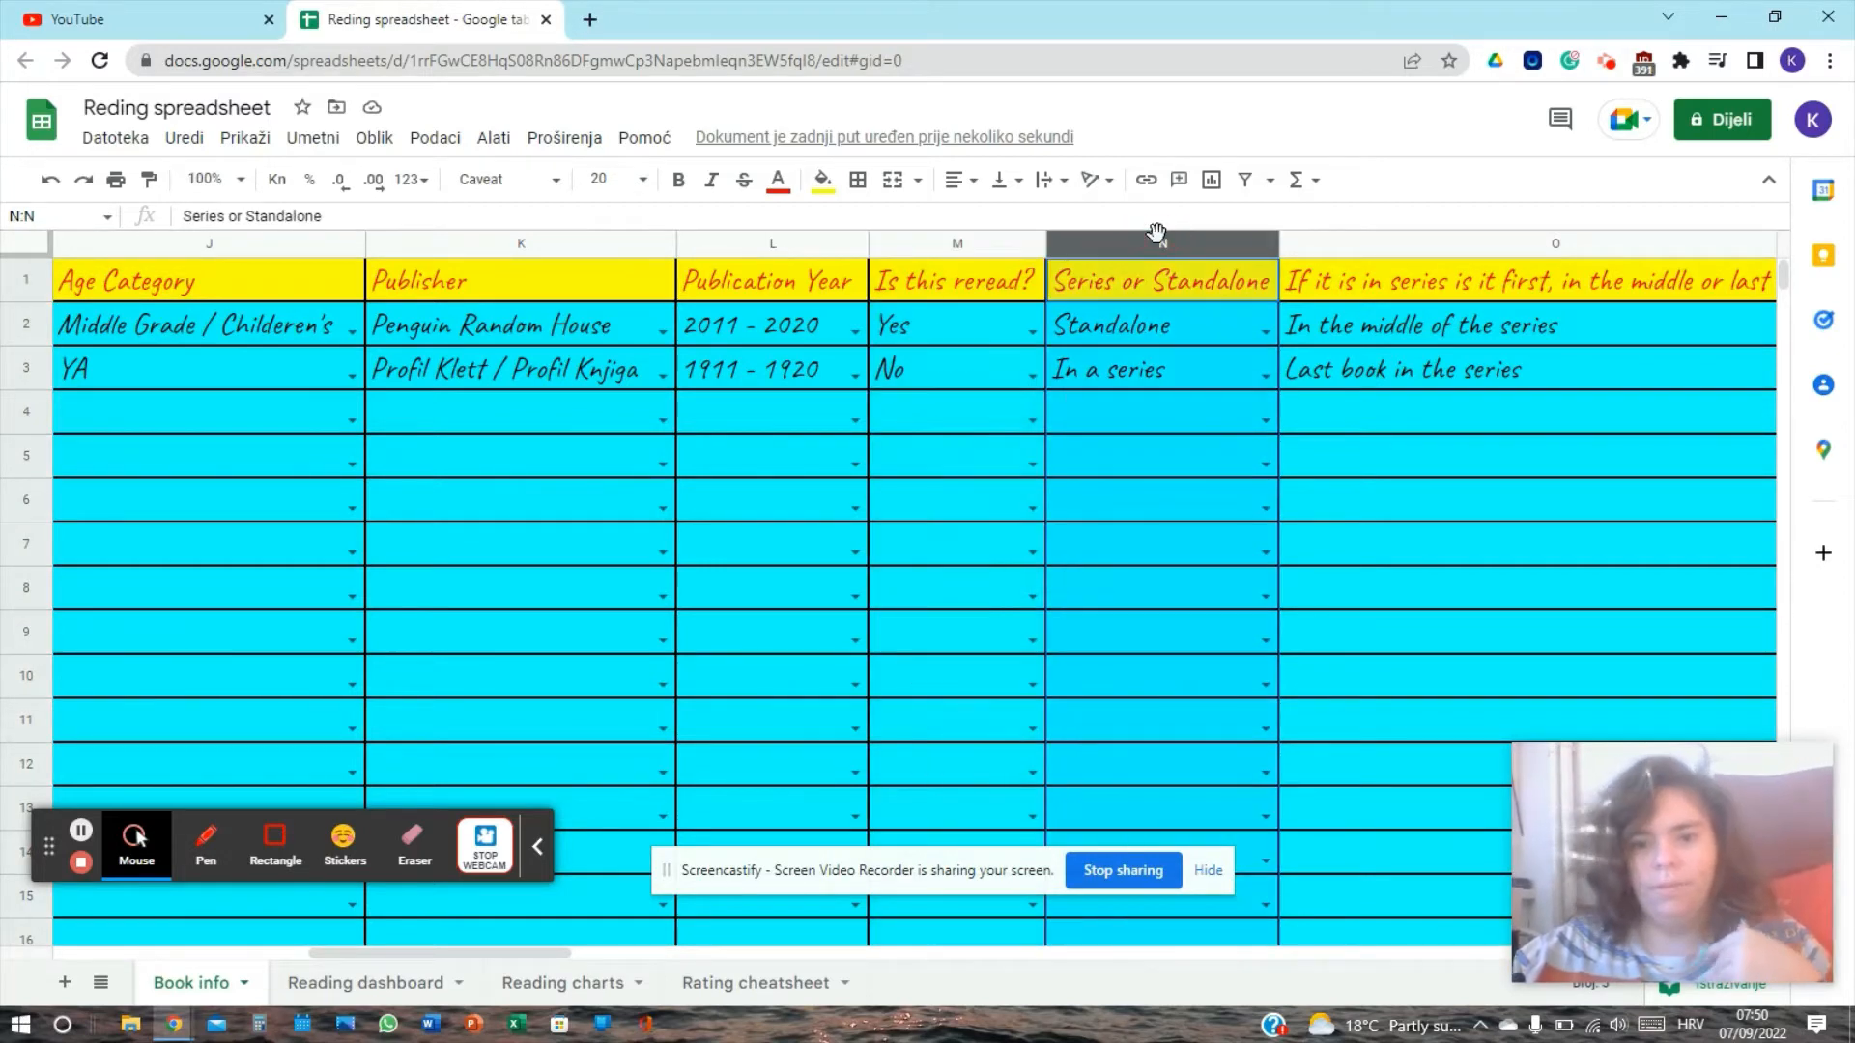
Step: Clear the series position entry in row 2 and check the Series or Standalone options offered in row 4
left_click(1348, 321)
key("Delete")
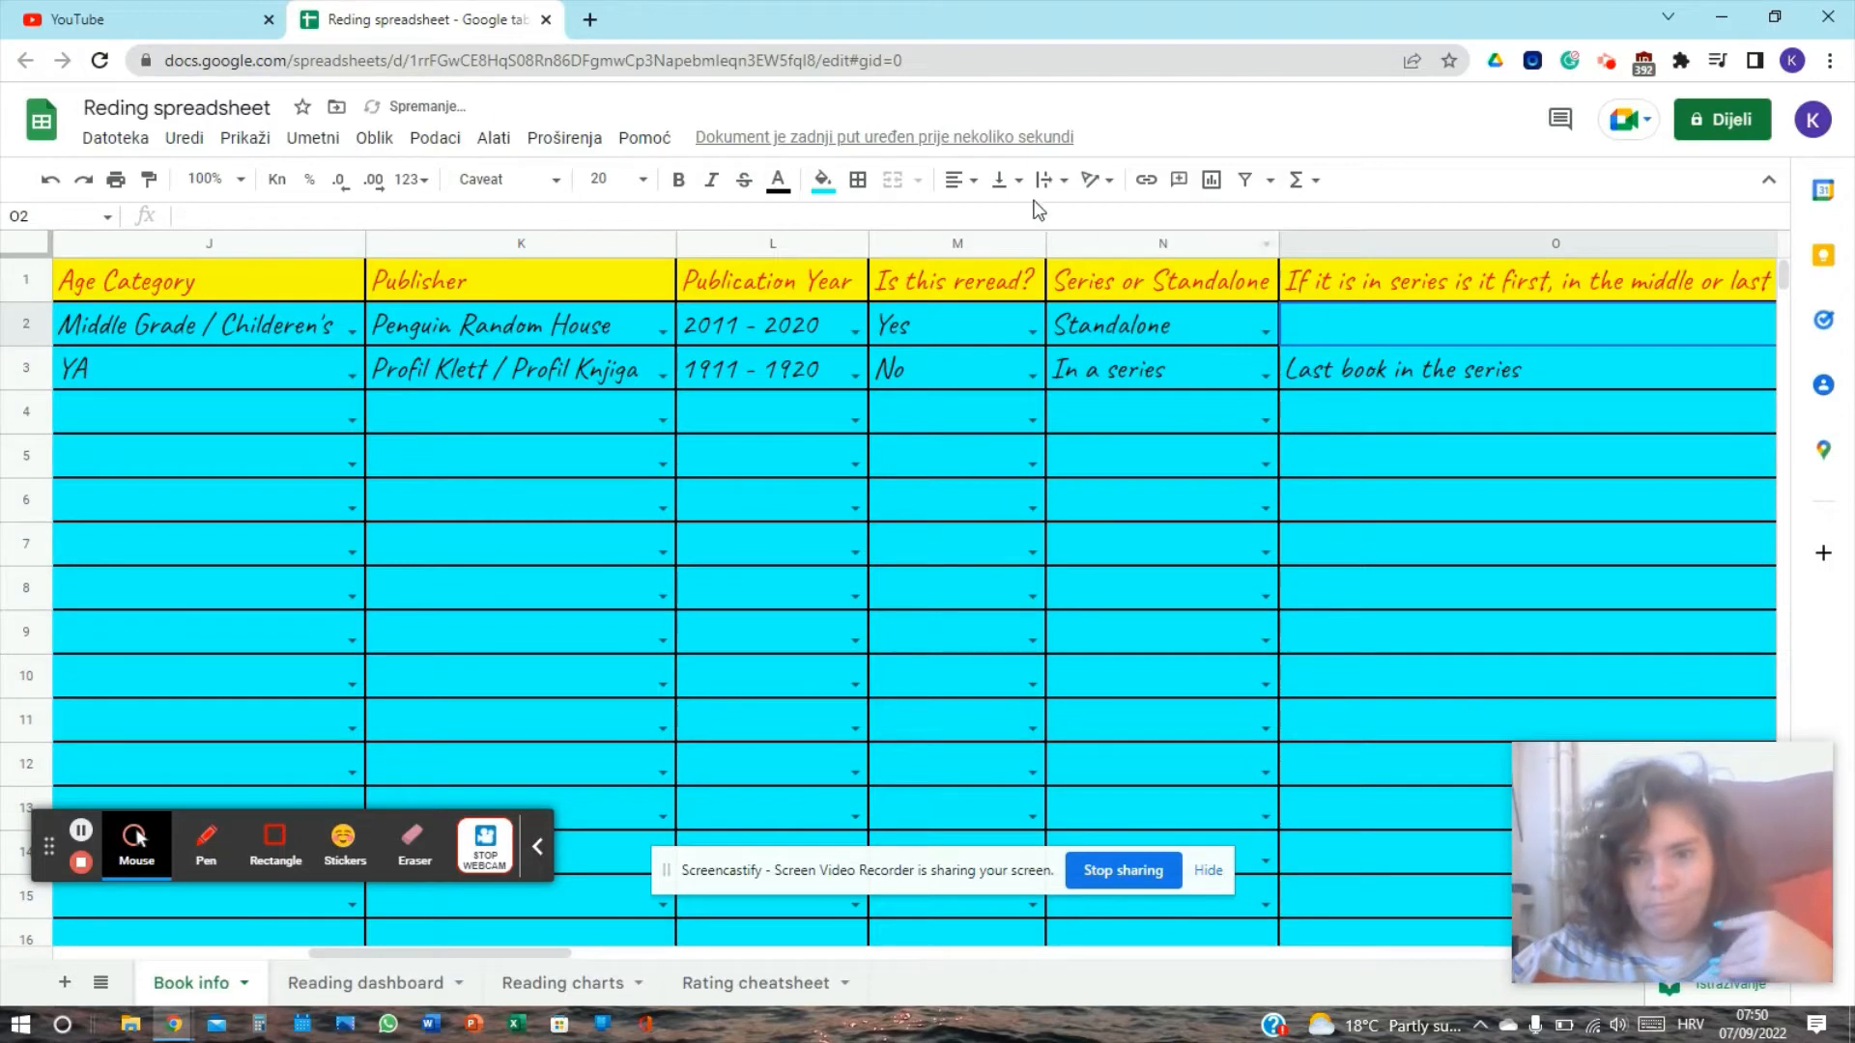
left_click(1076, 238)
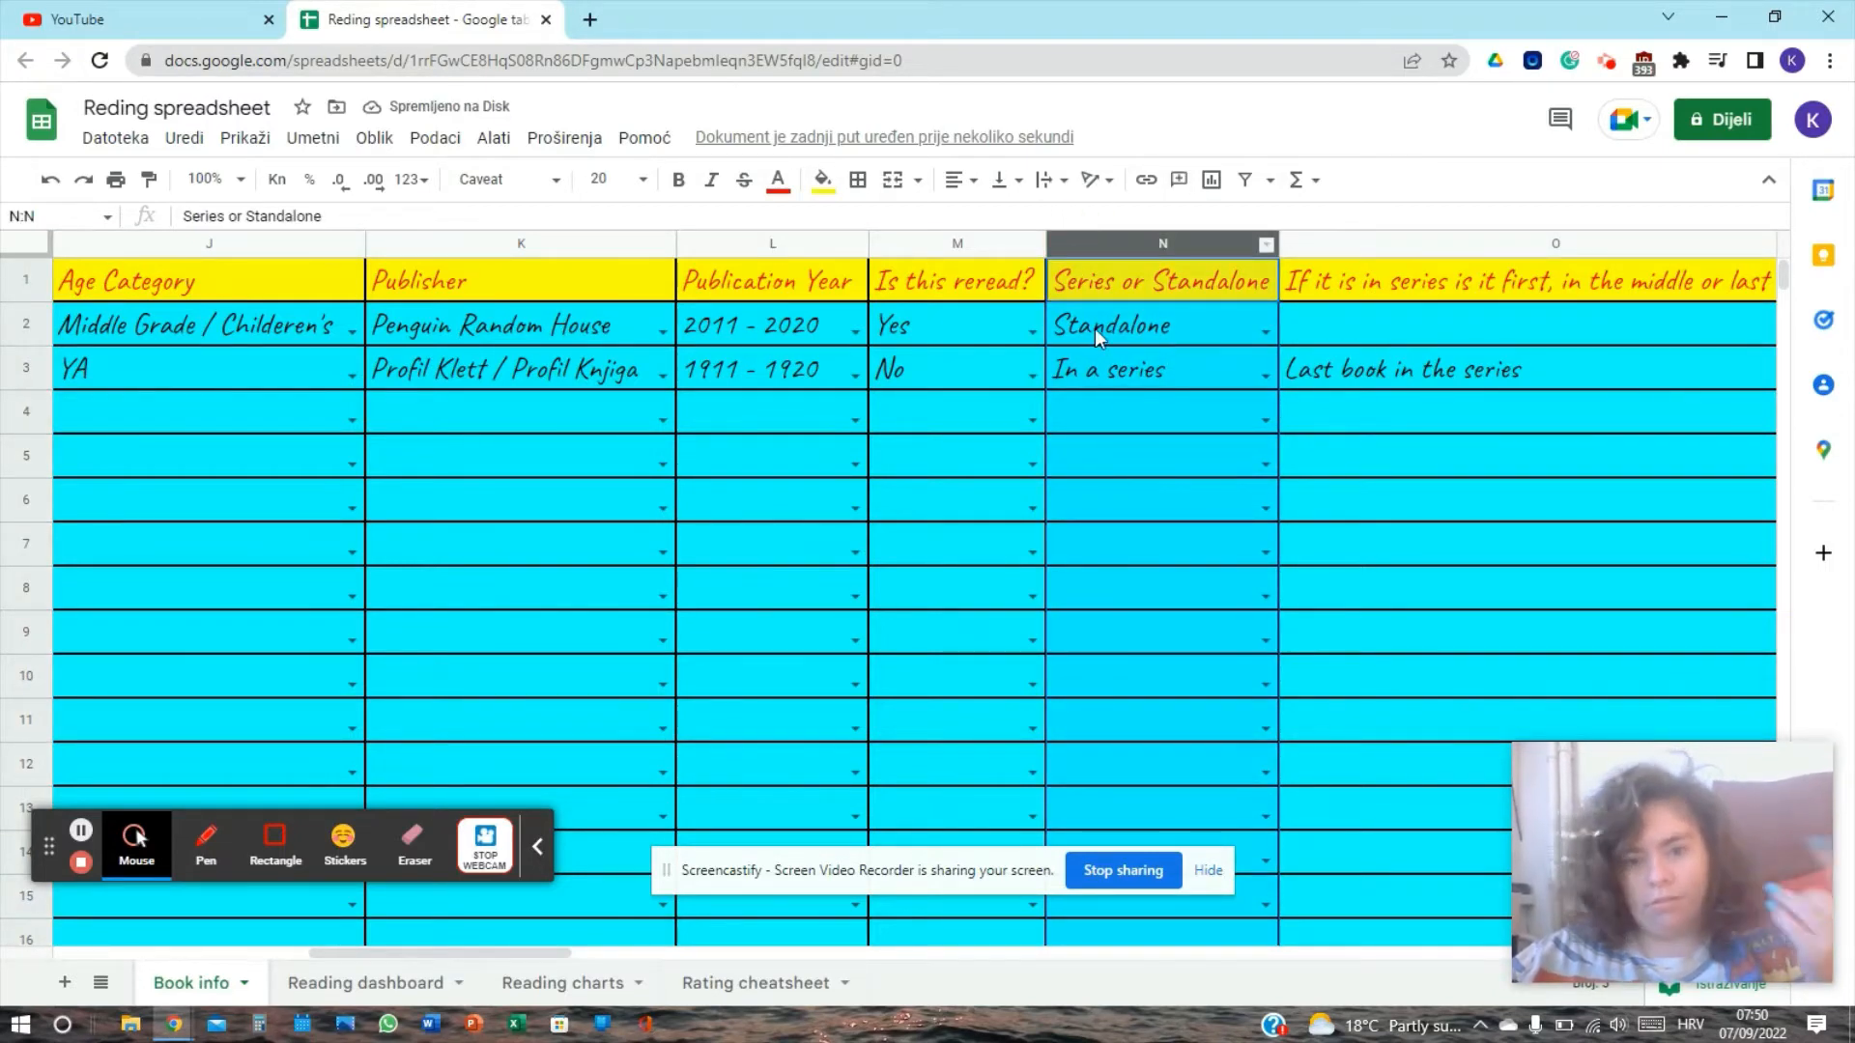
left_click(1265, 420)
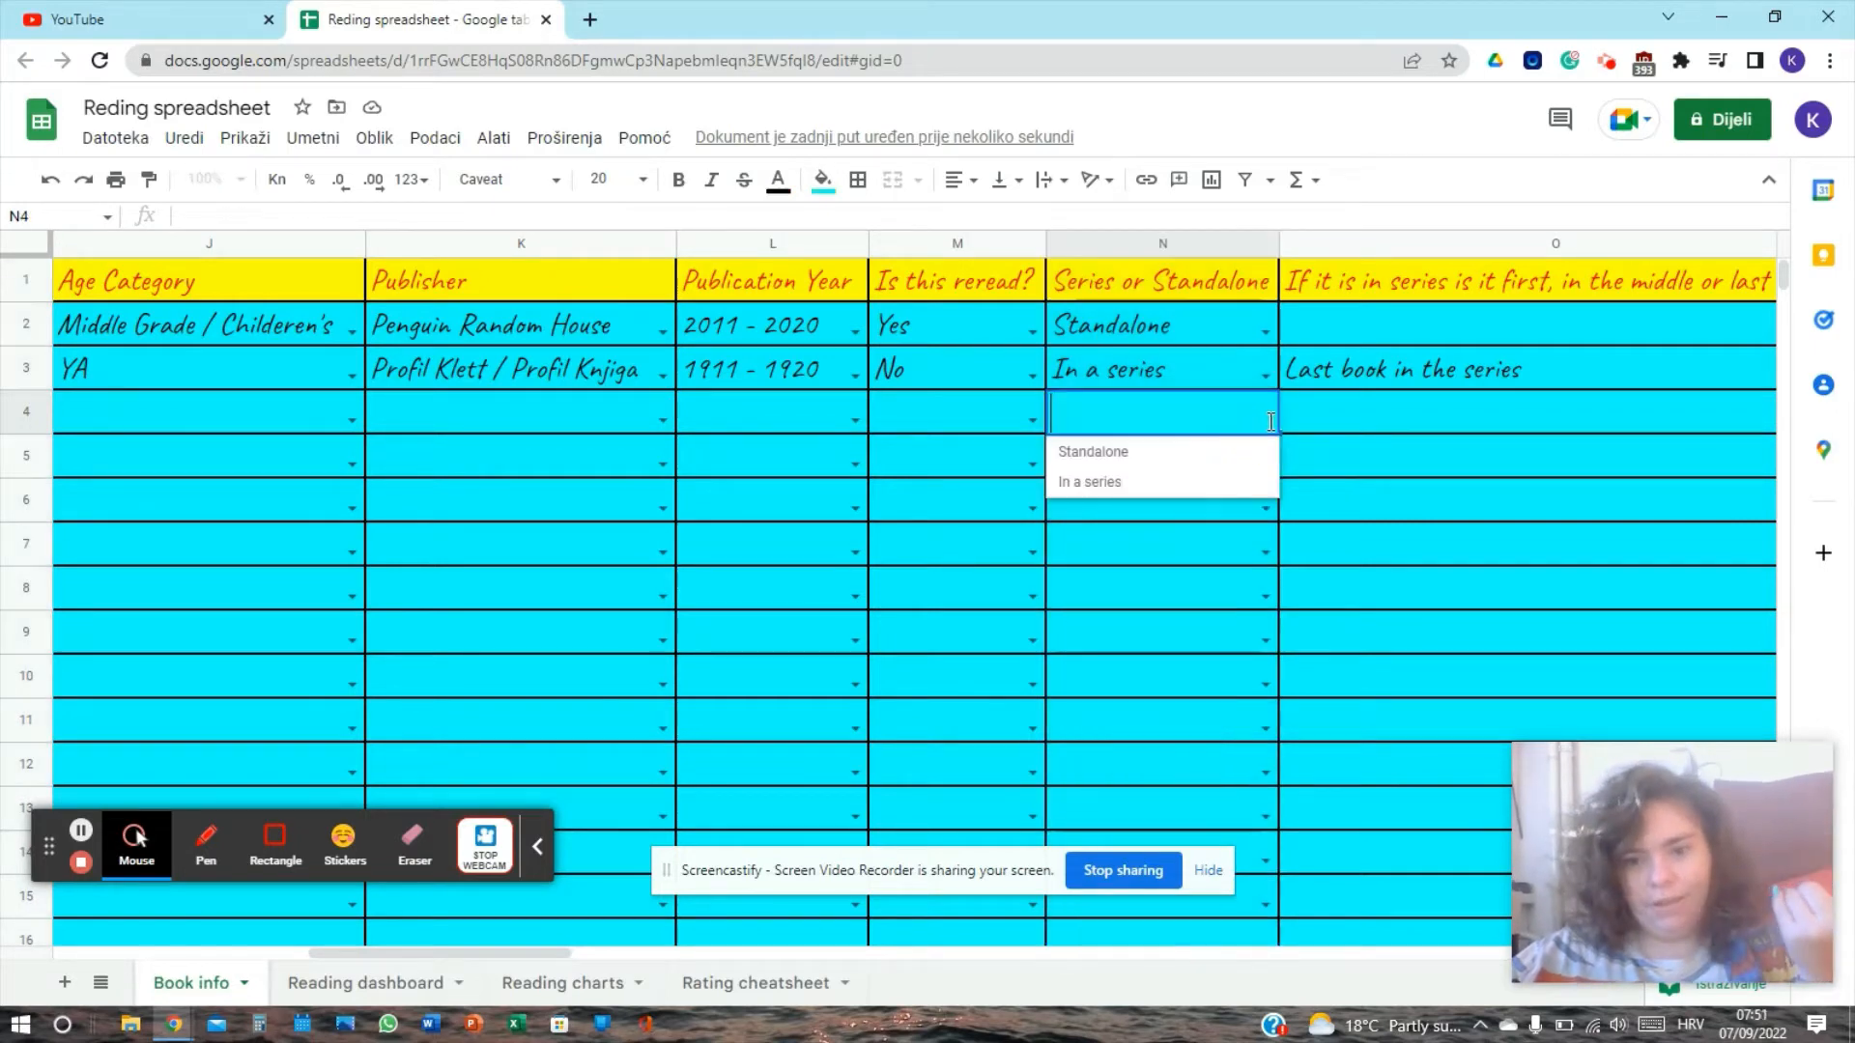
Step: Review the column asking whether the book is first, middle or last in its series and the options offered in row 2
left_click(1316, 243)
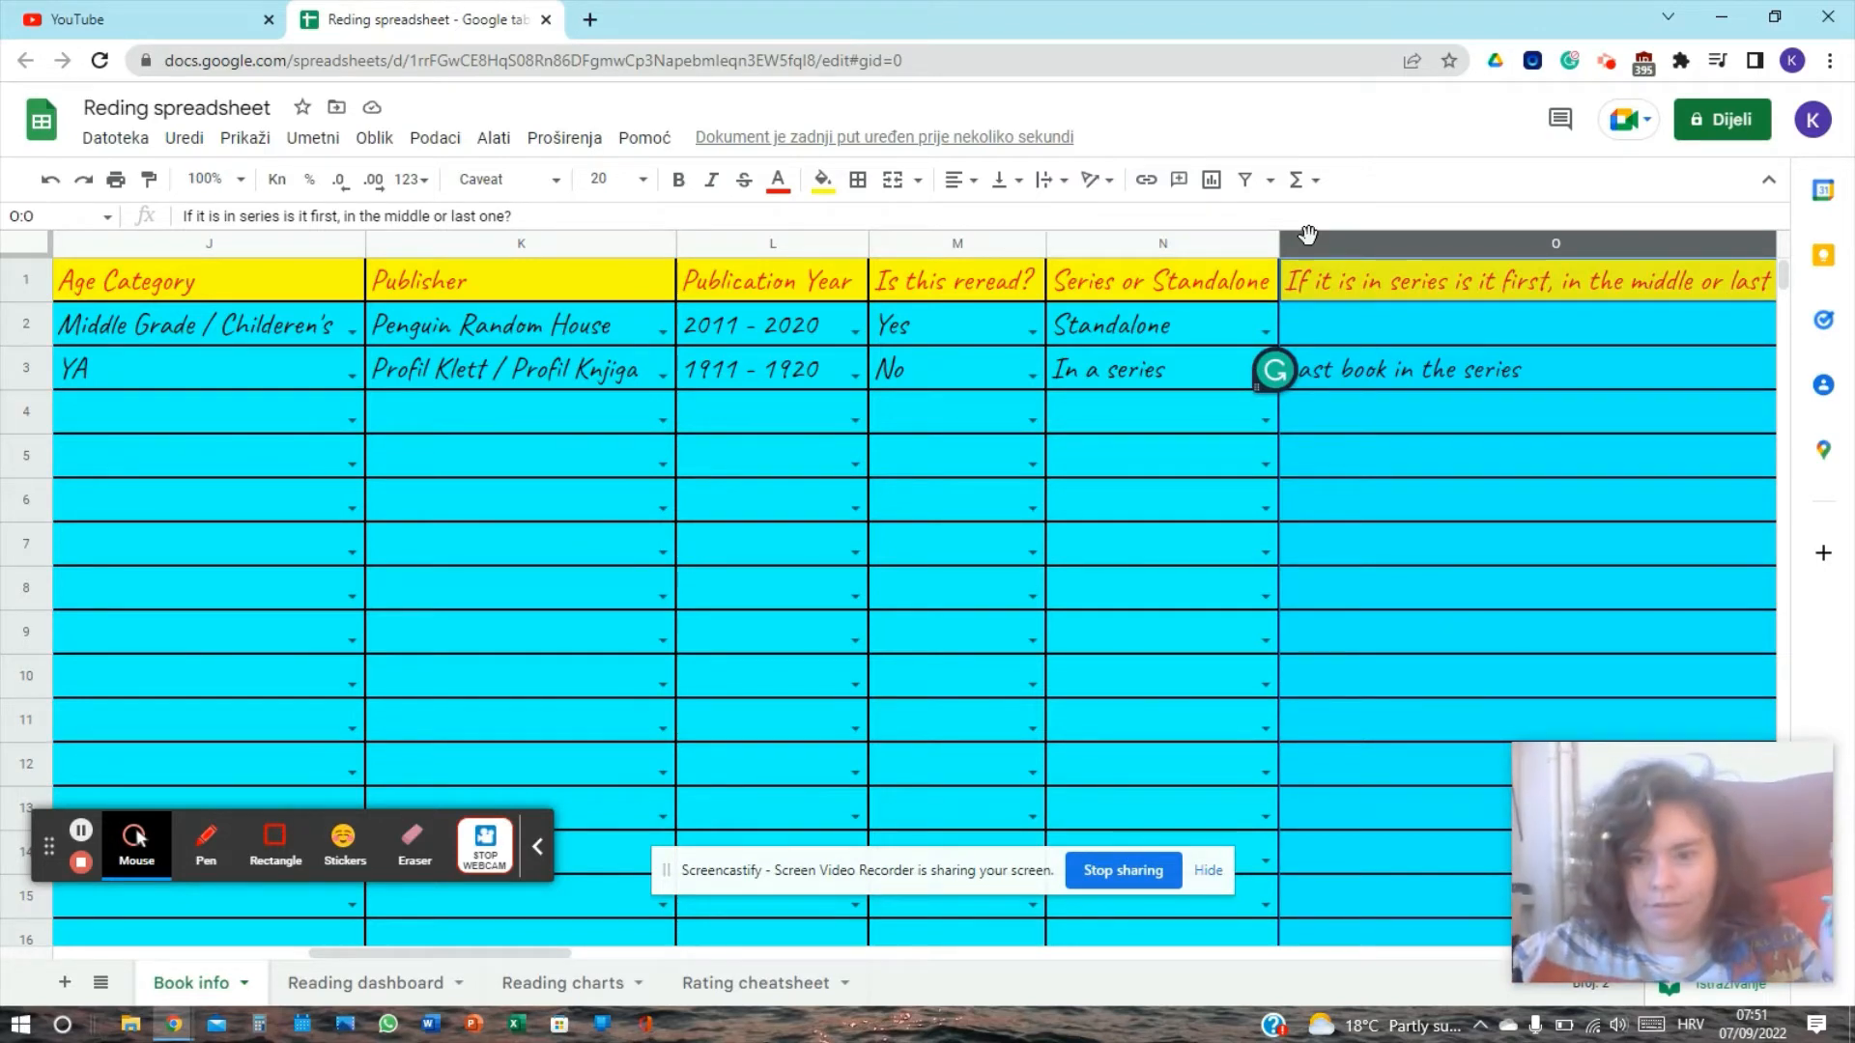
key("Right")
key("Left")
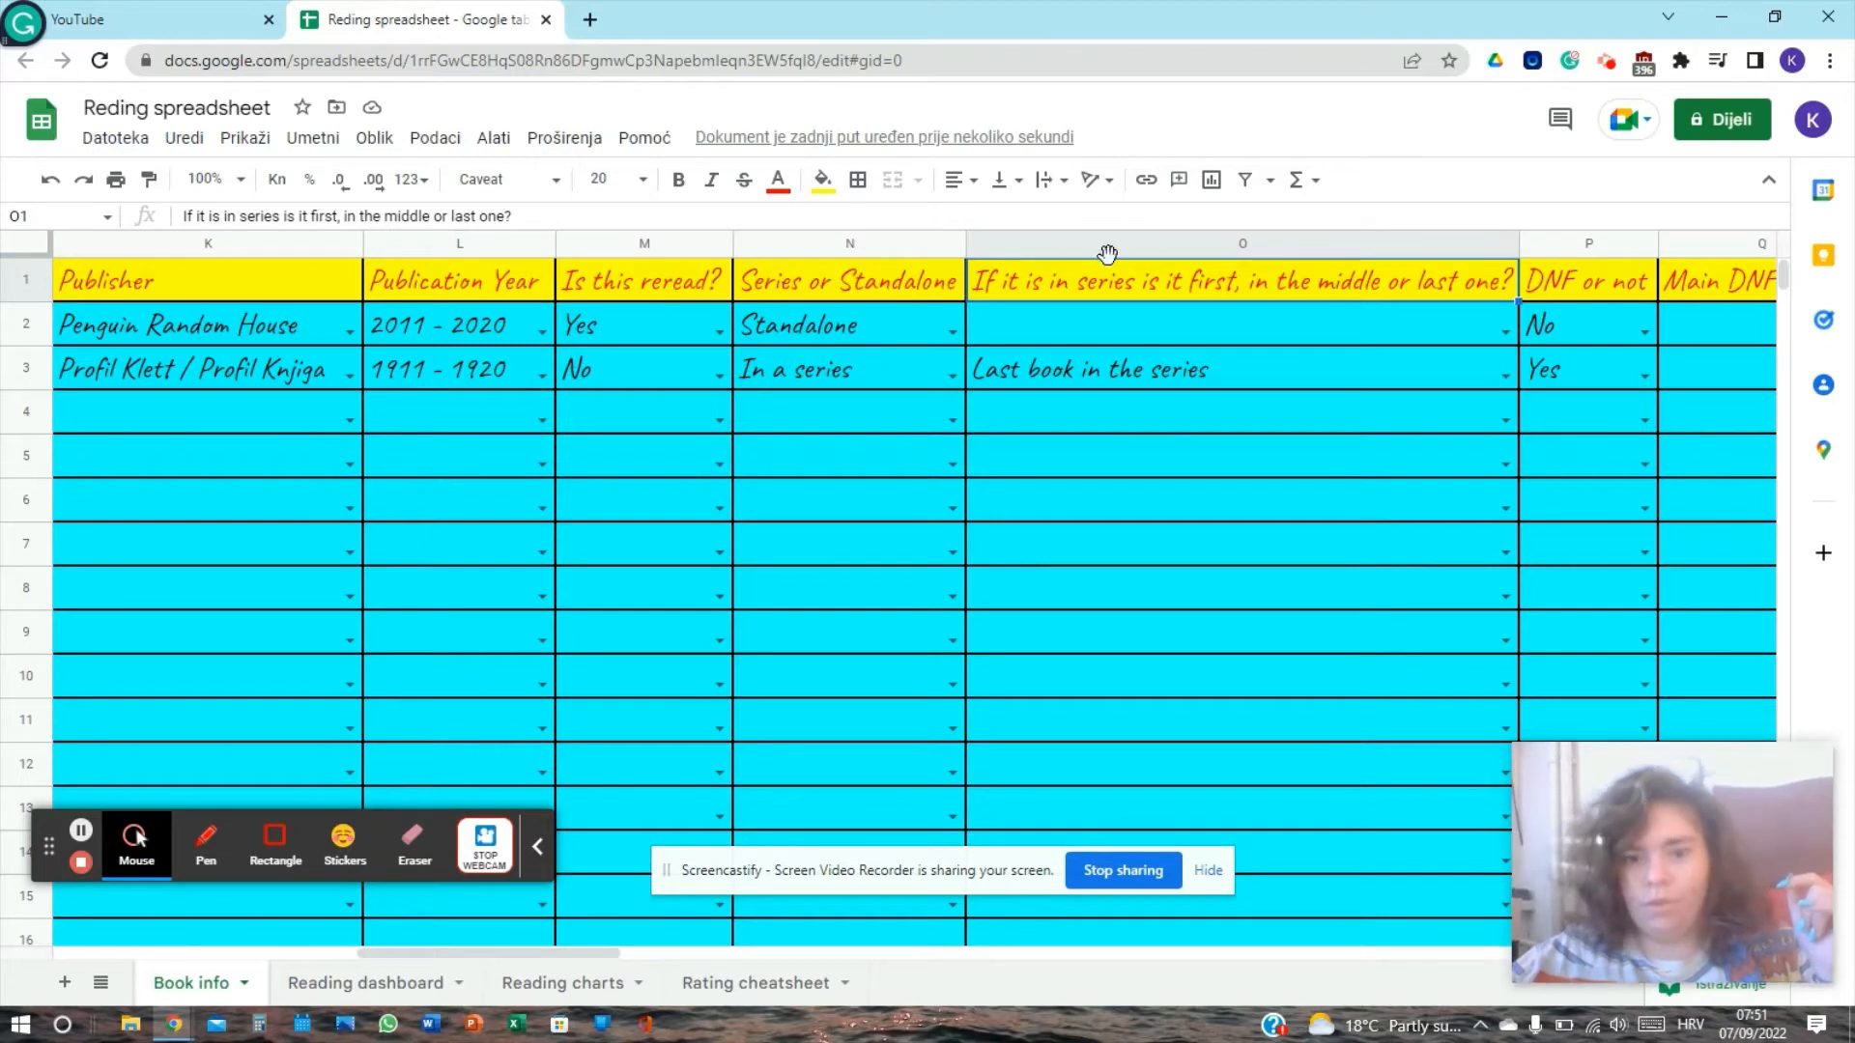
left_click(1061, 241)
left_click(1099, 327)
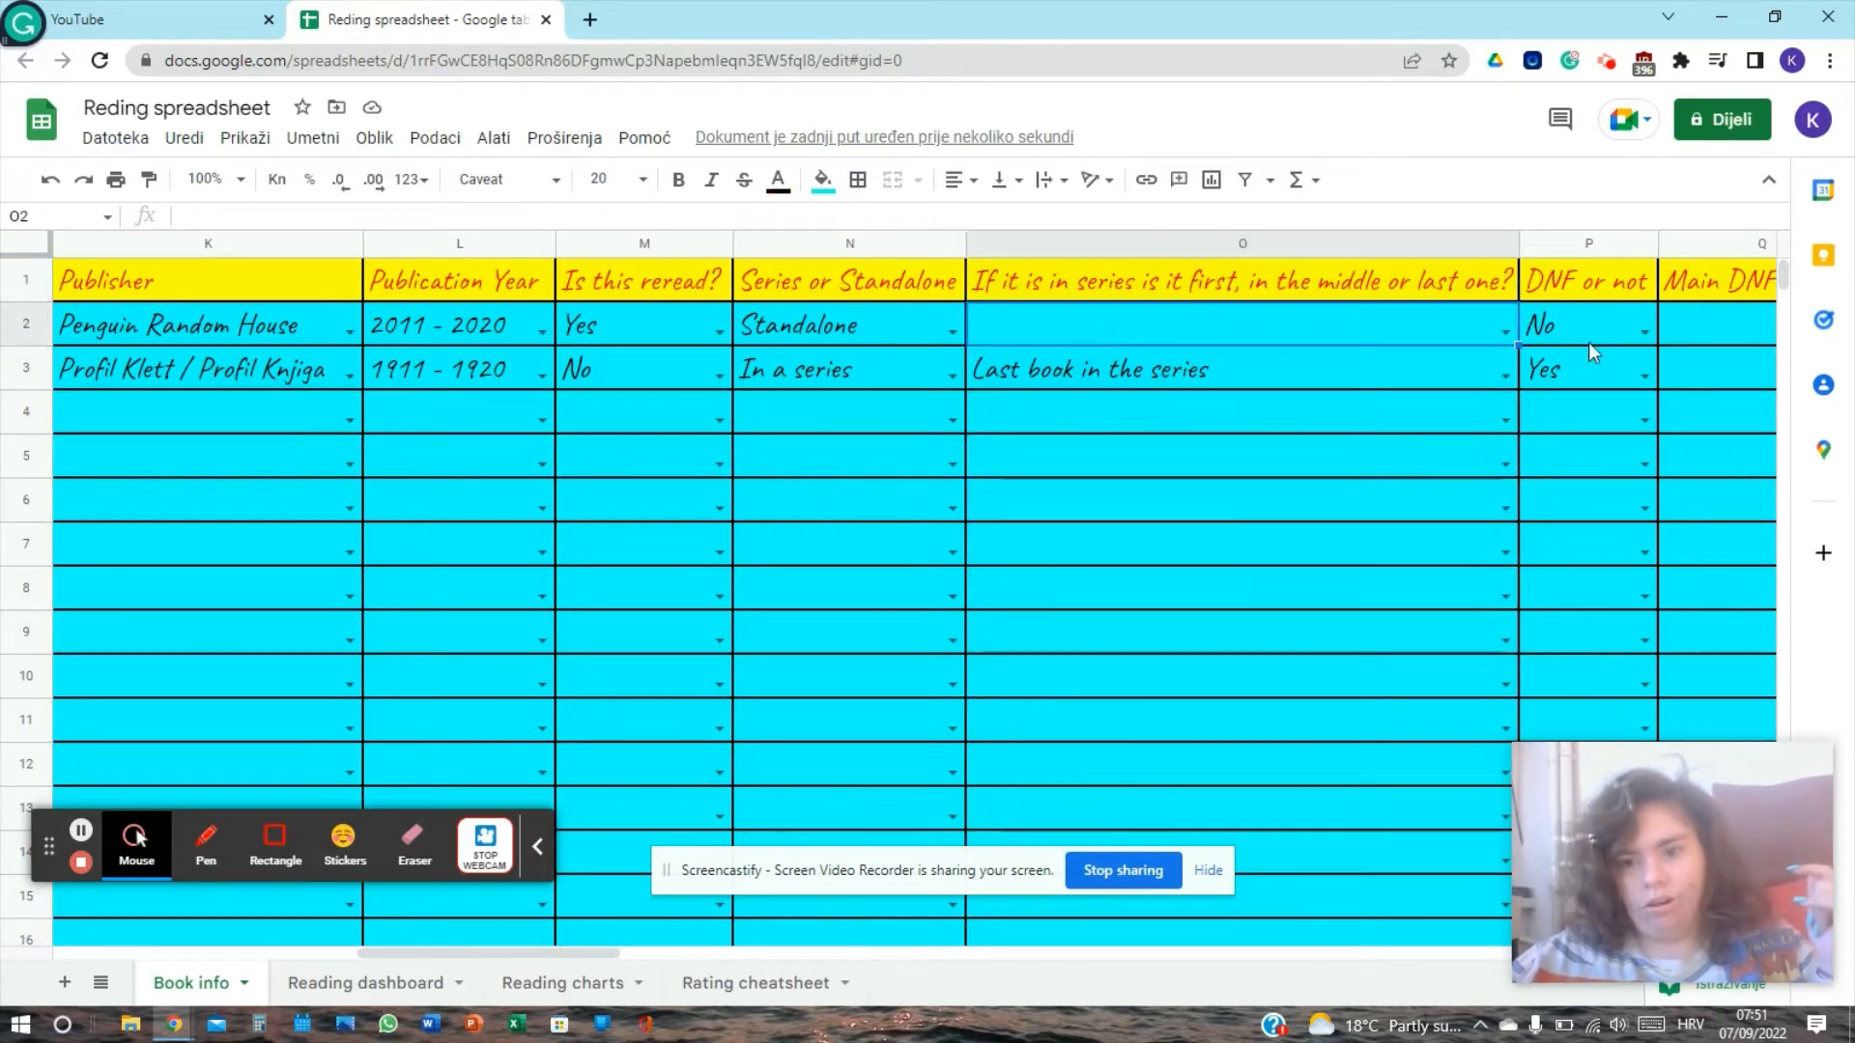
left_click(1503, 329)
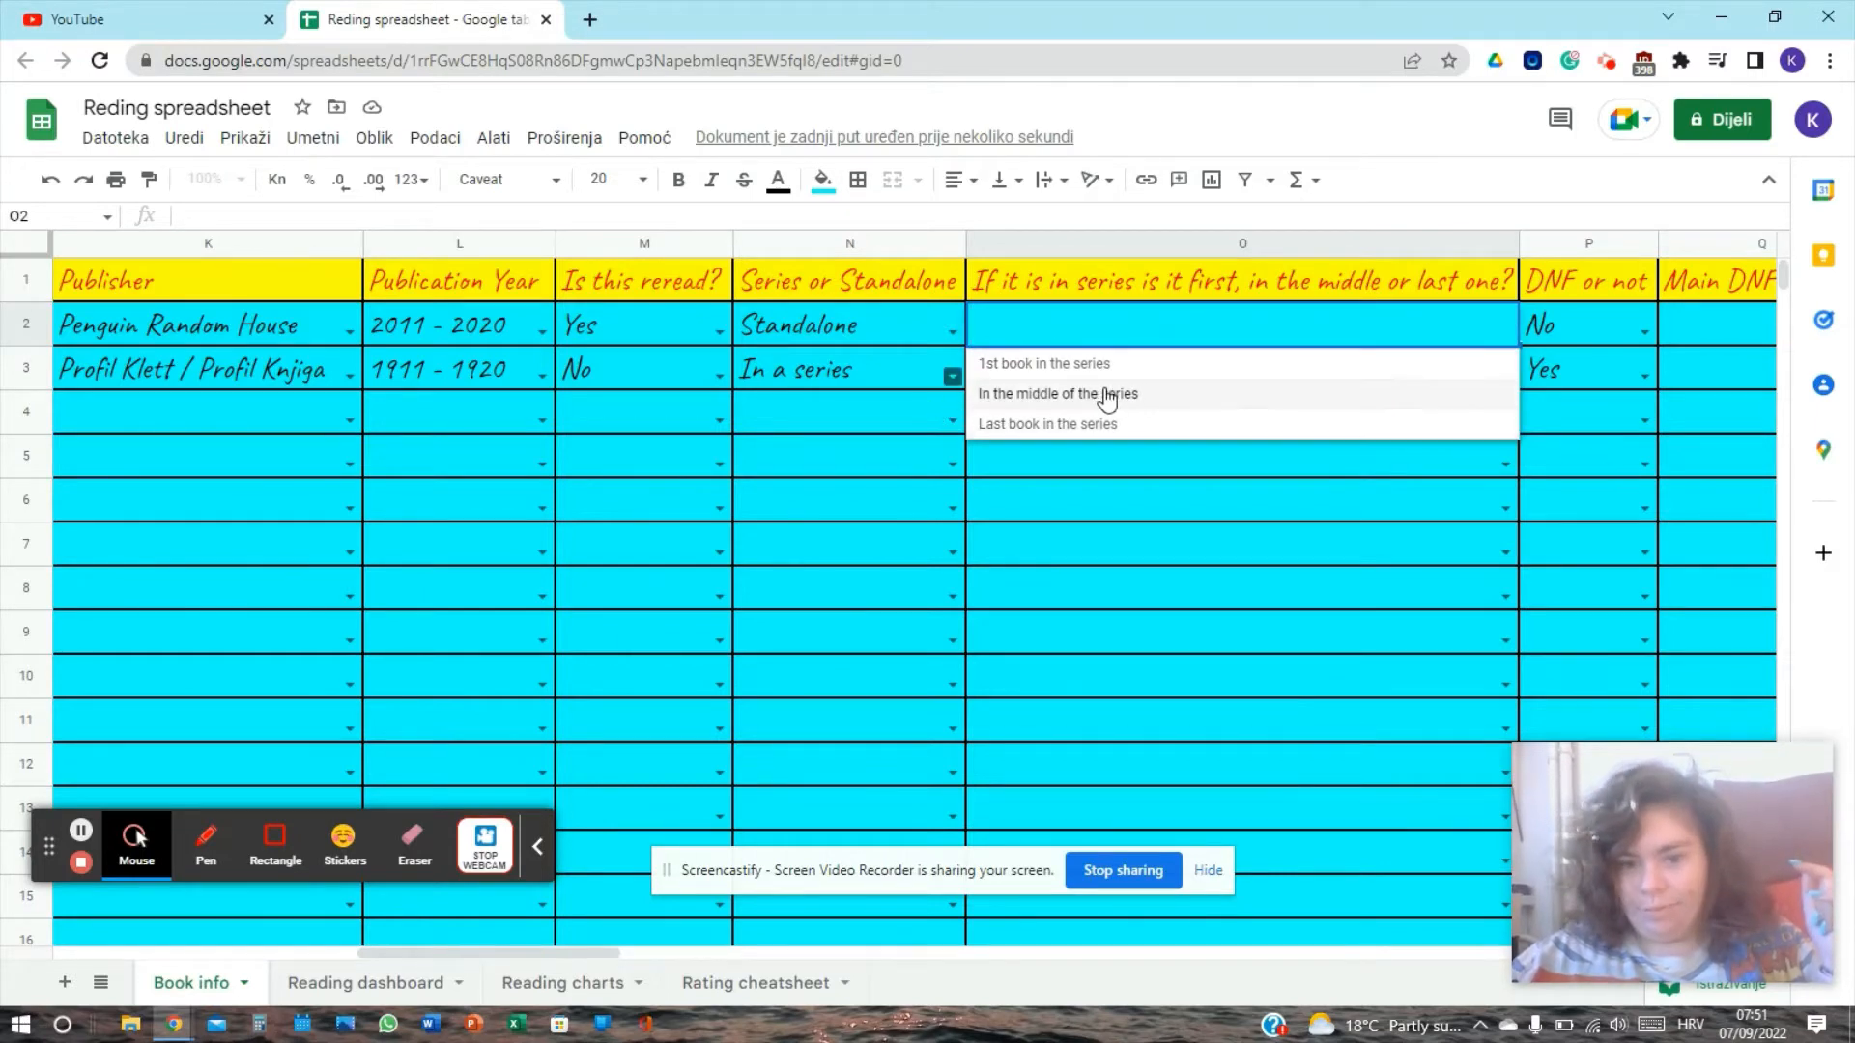
left_click(1035, 241)
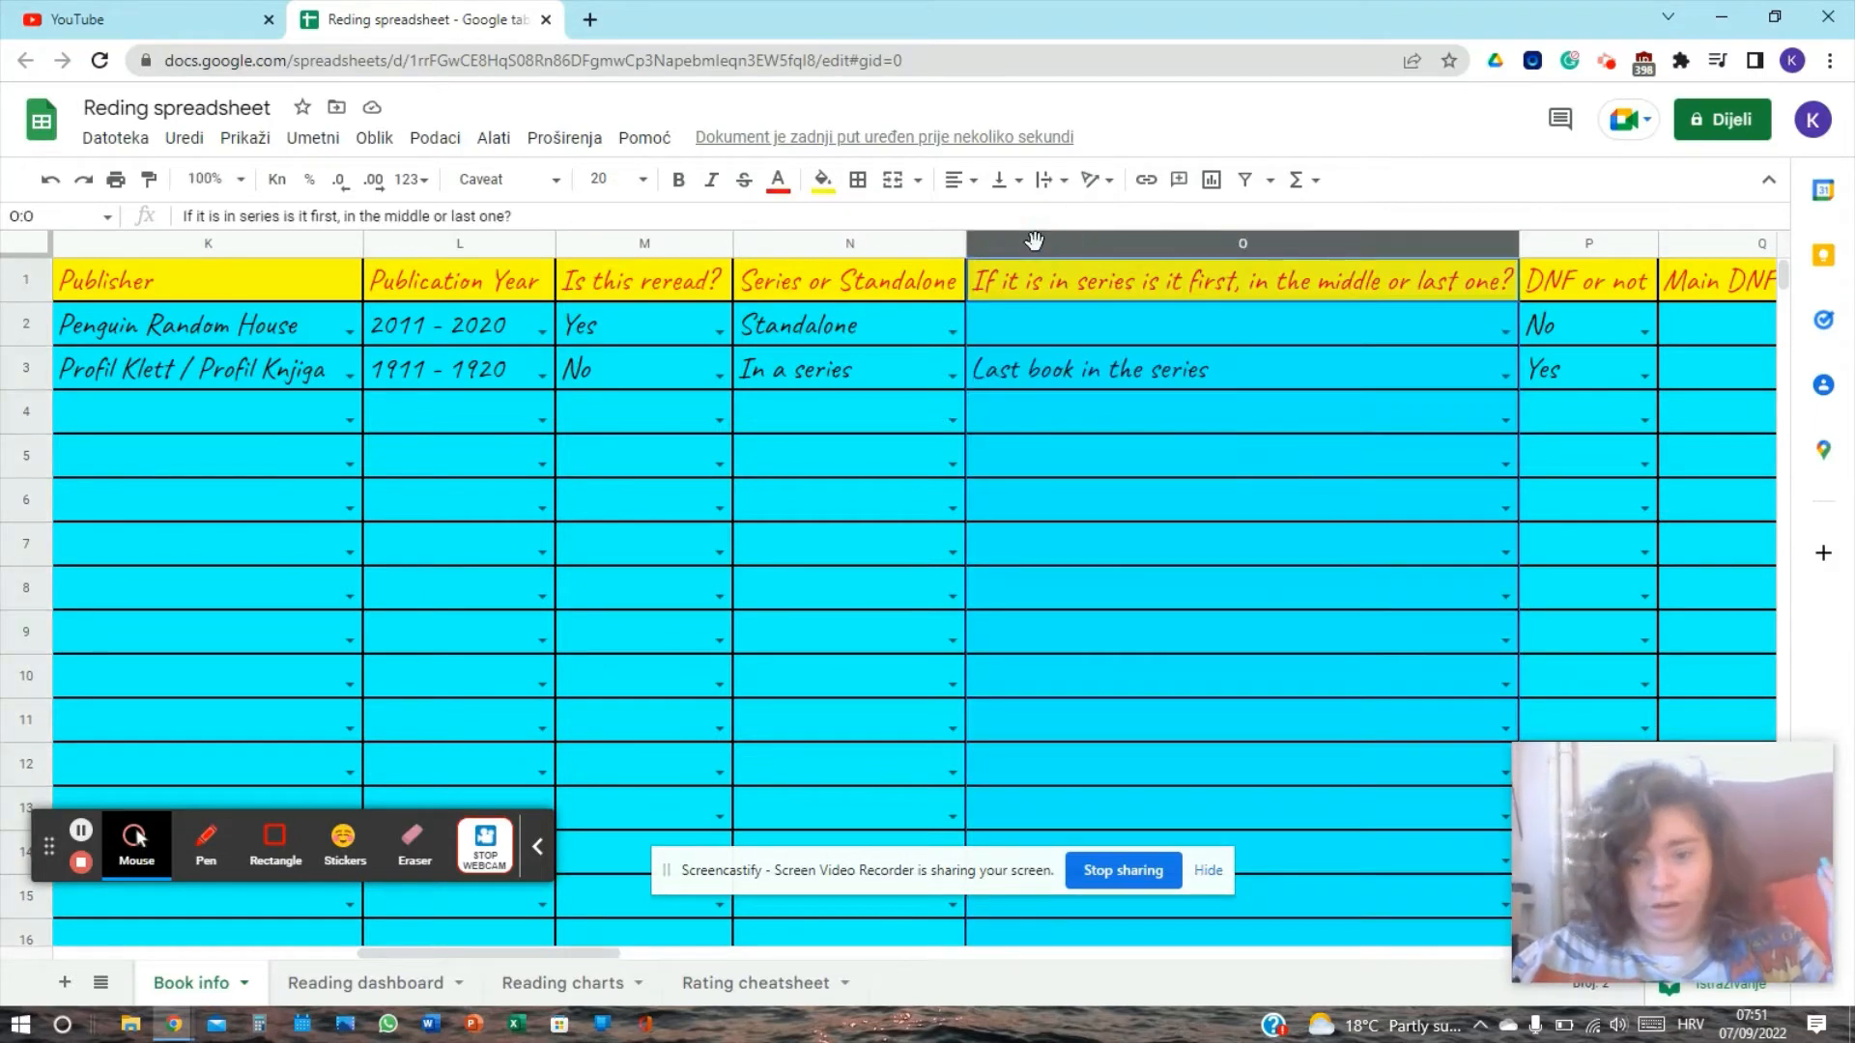
Step: Set the DNF or not entry in row 2 to Yes
left_click(1567, 242)
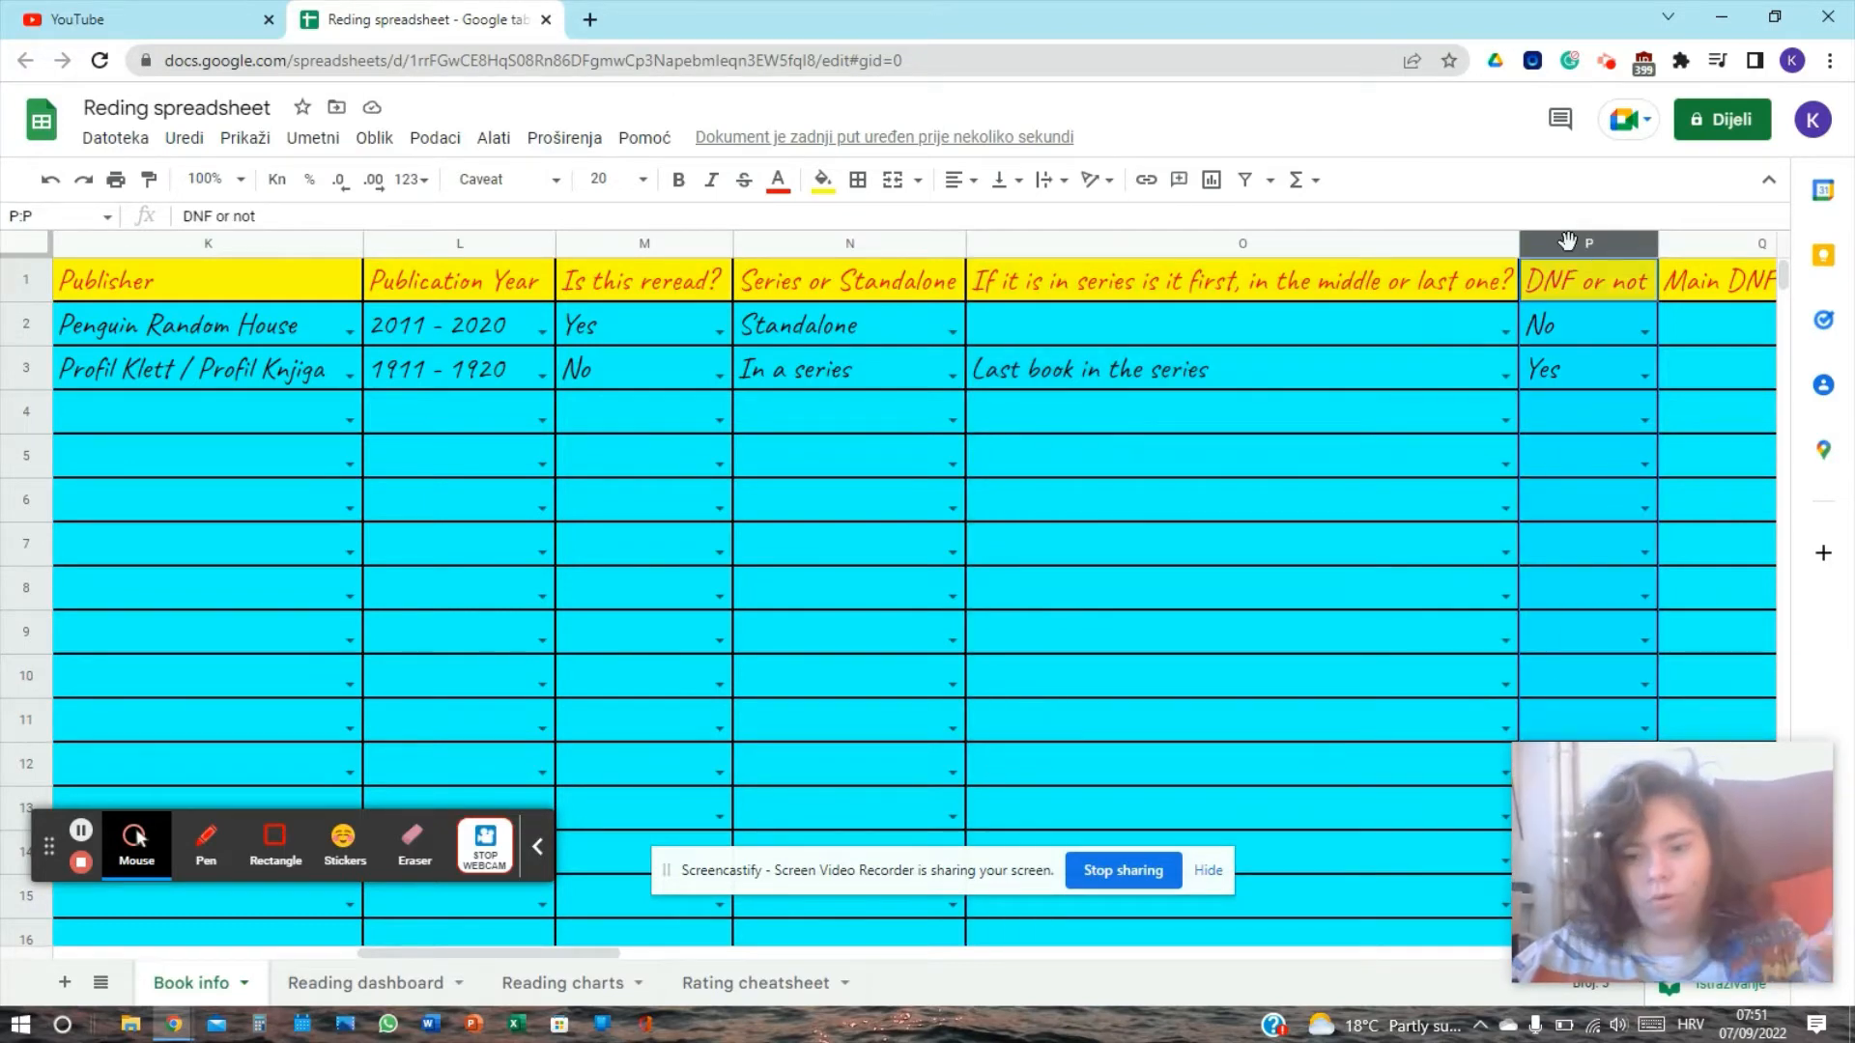
left_click(1647, 333)
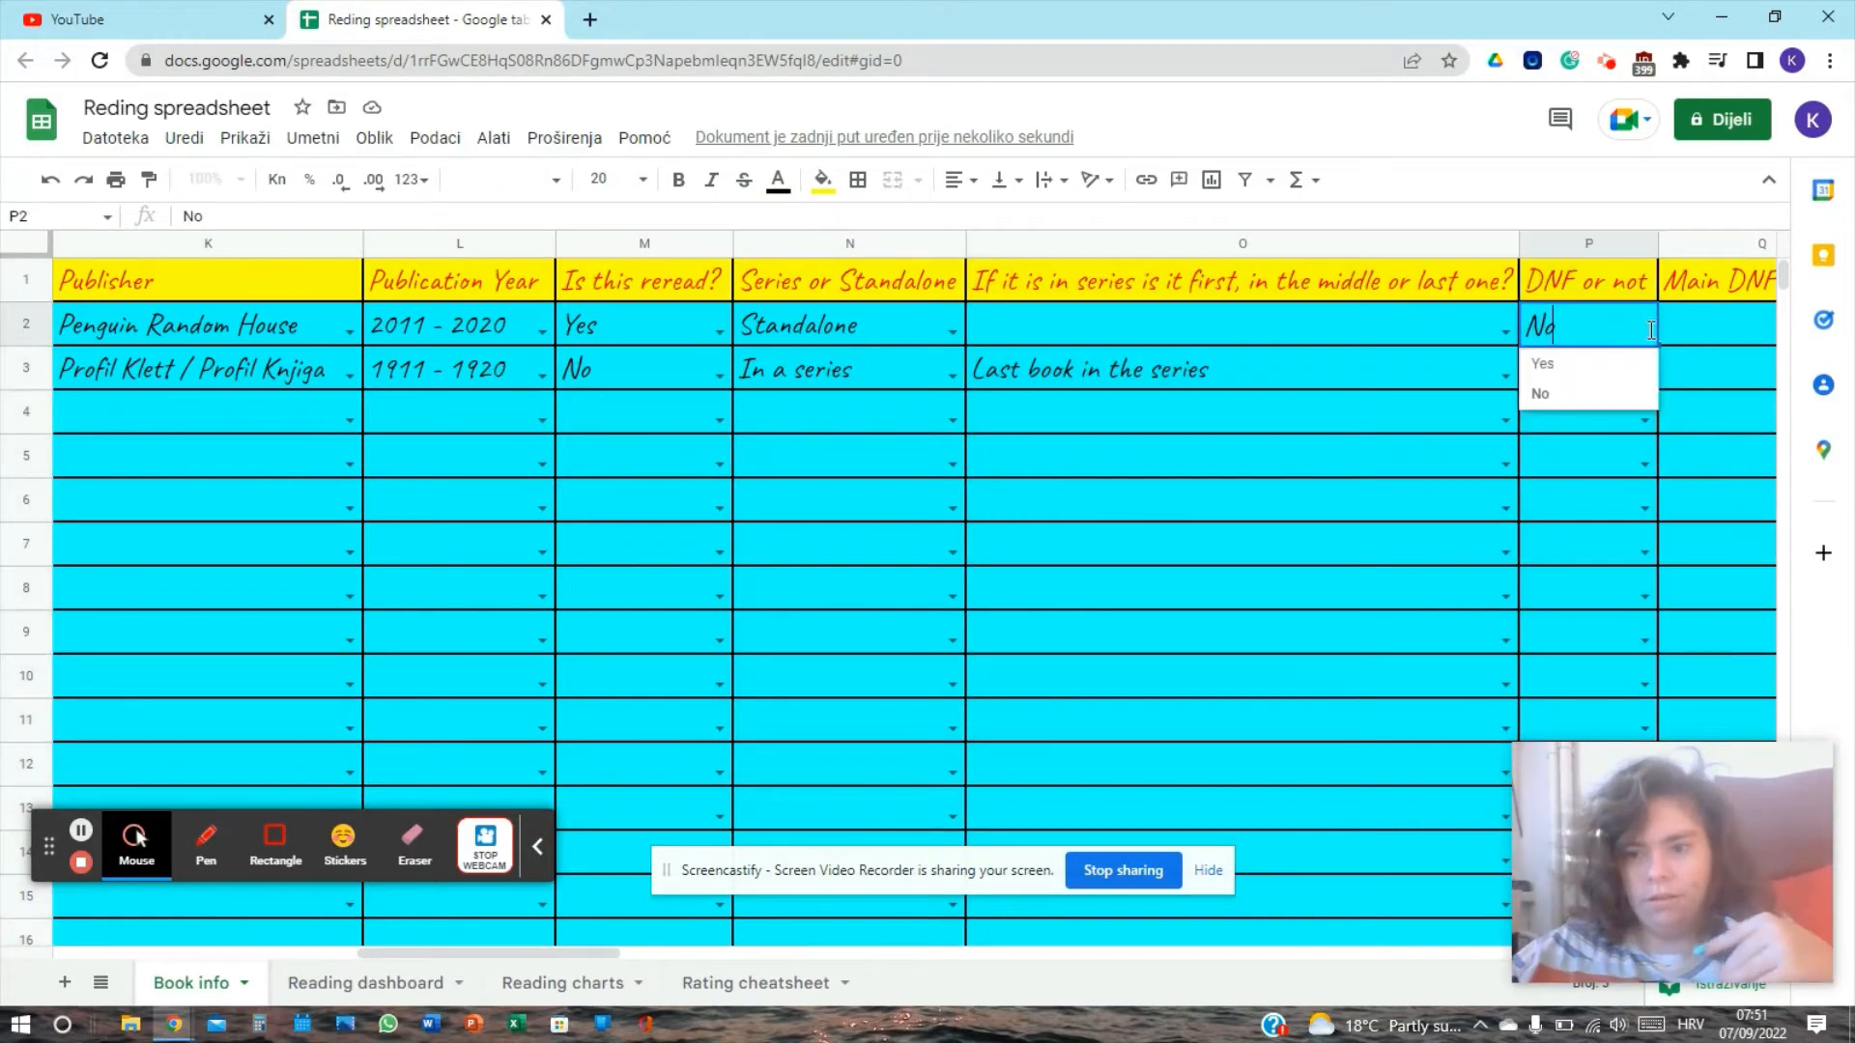
left_click(1592, 372)
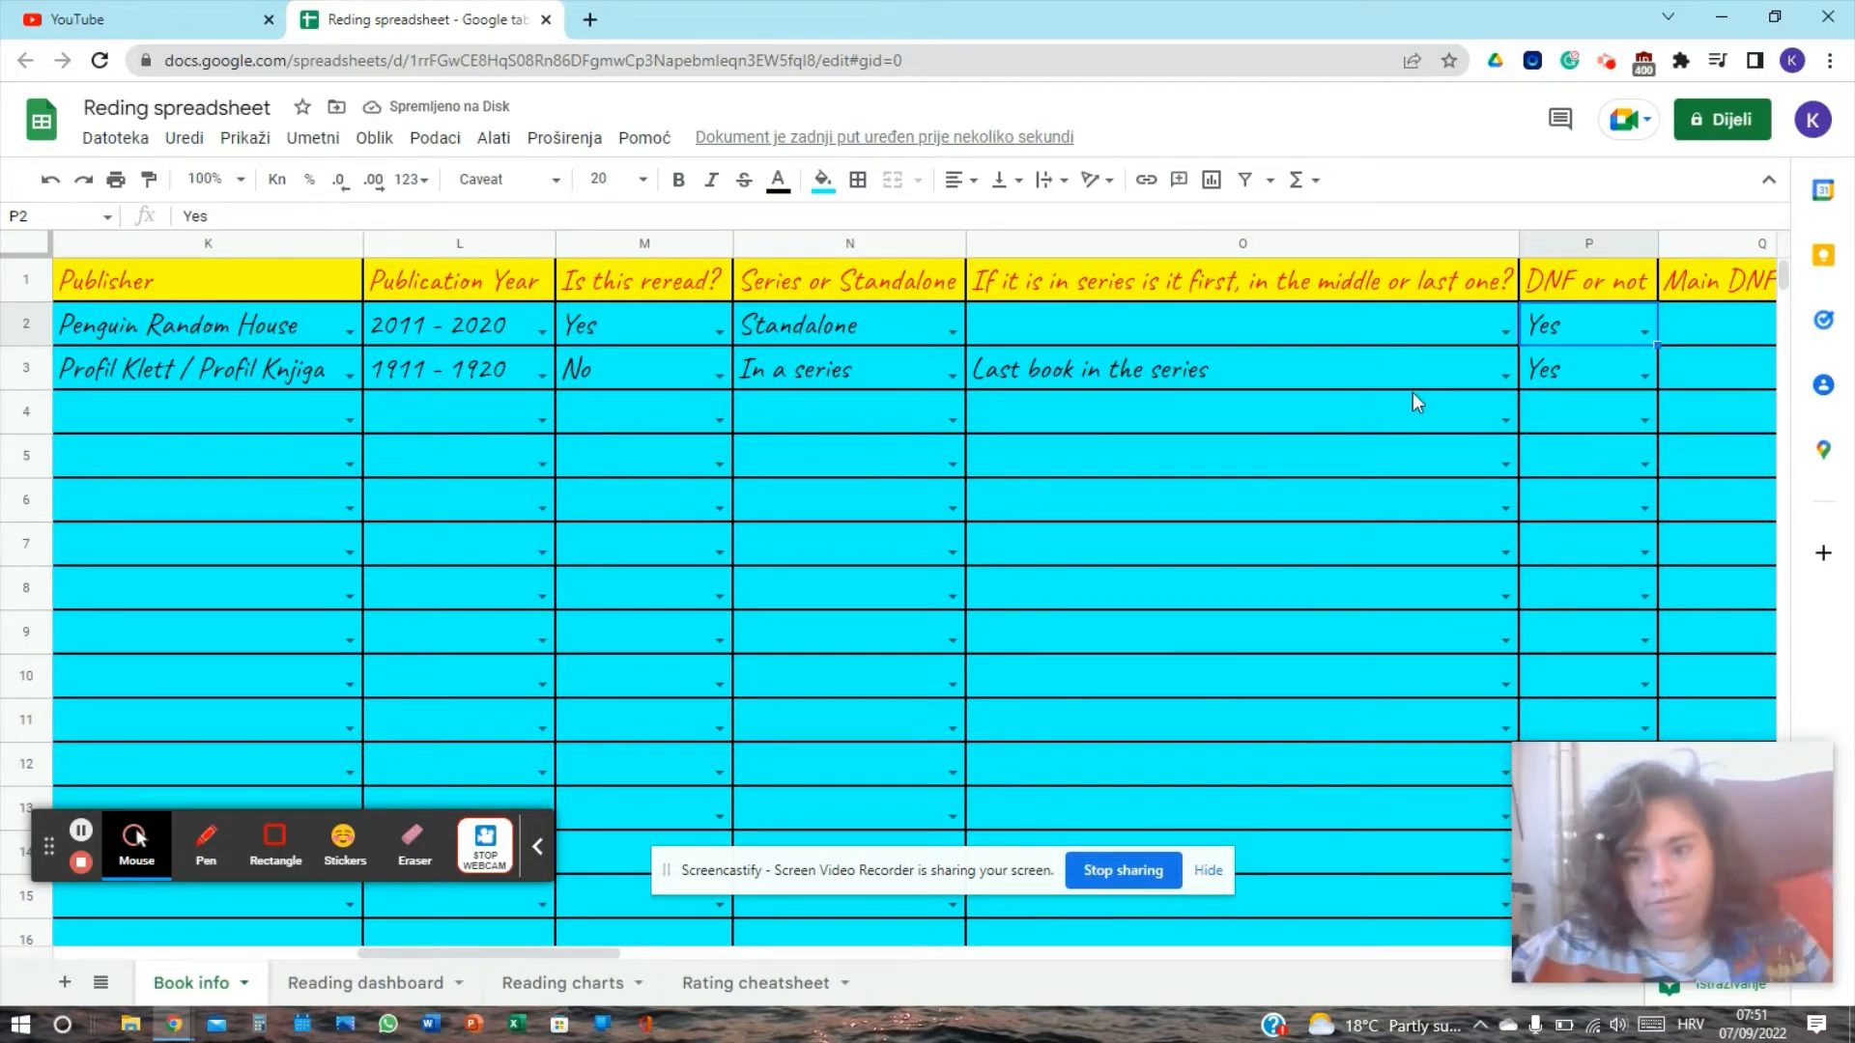
Step: Look at the Main DNF reason column and its header cell
key("Tab")
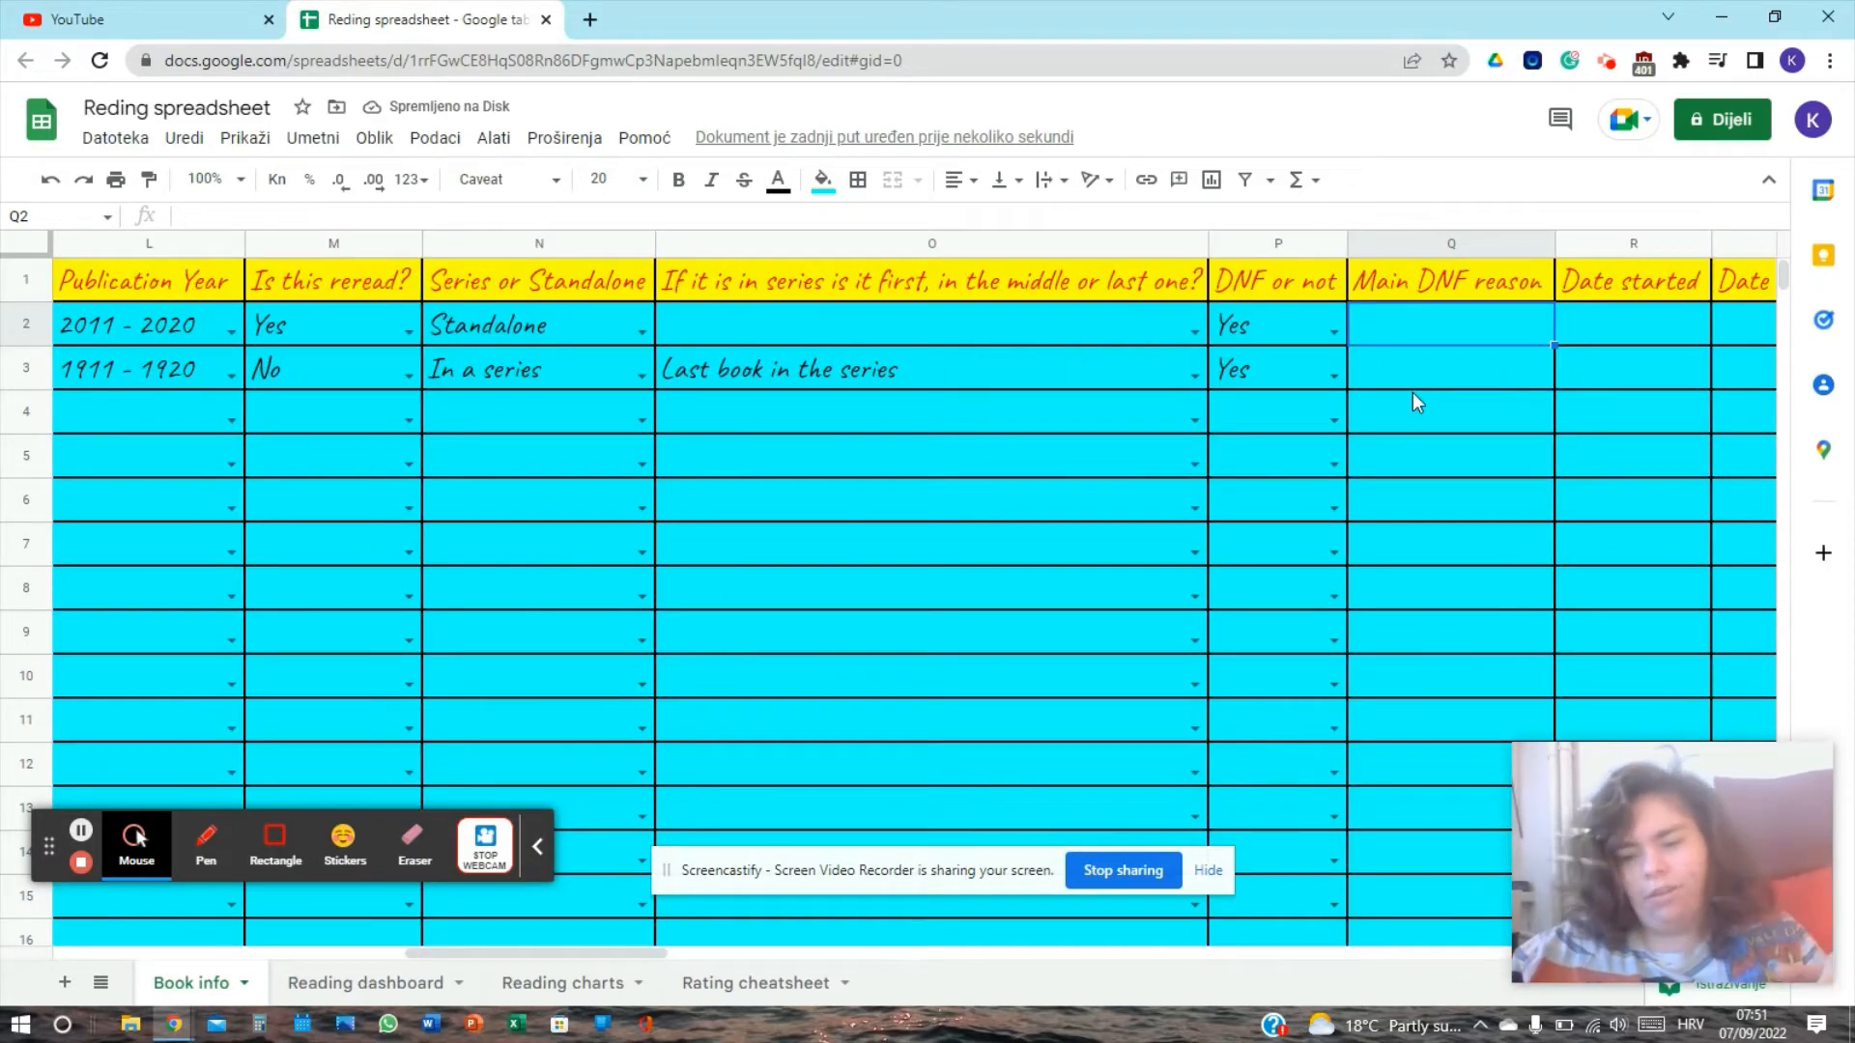
key("Up")
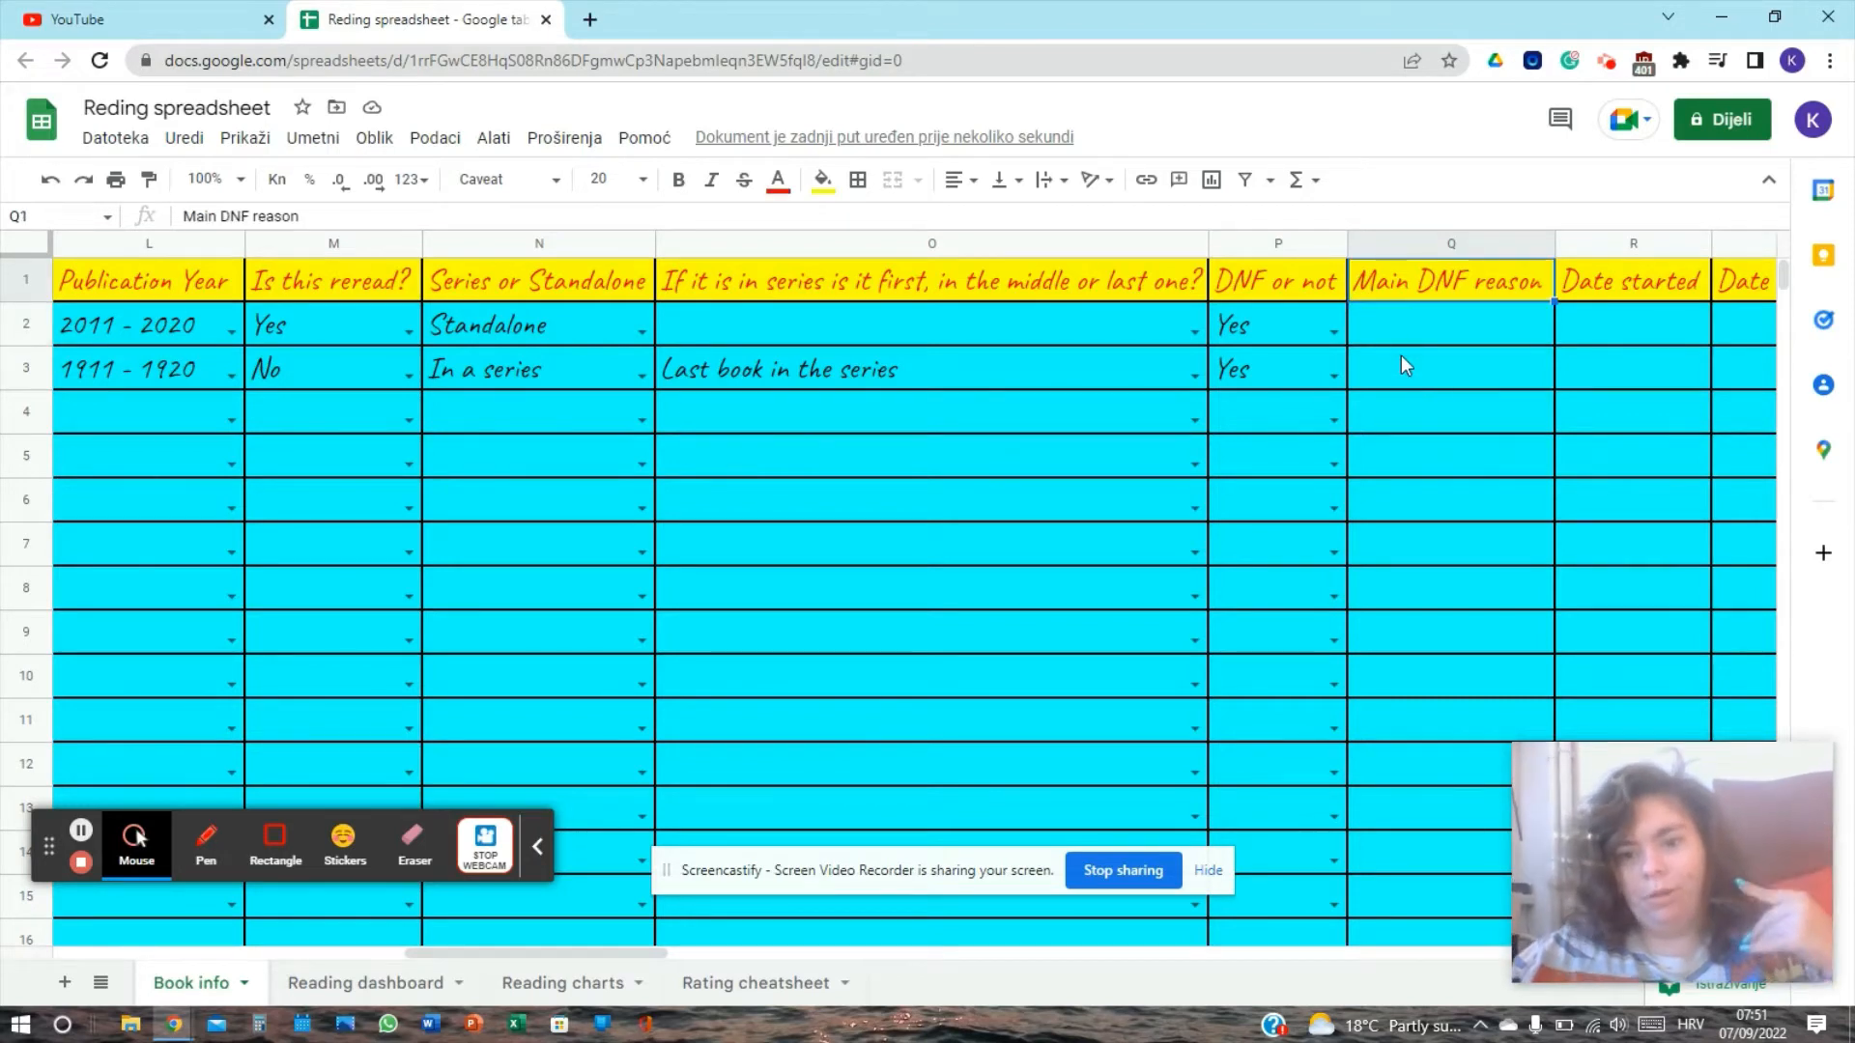
left_click(1412, 248)
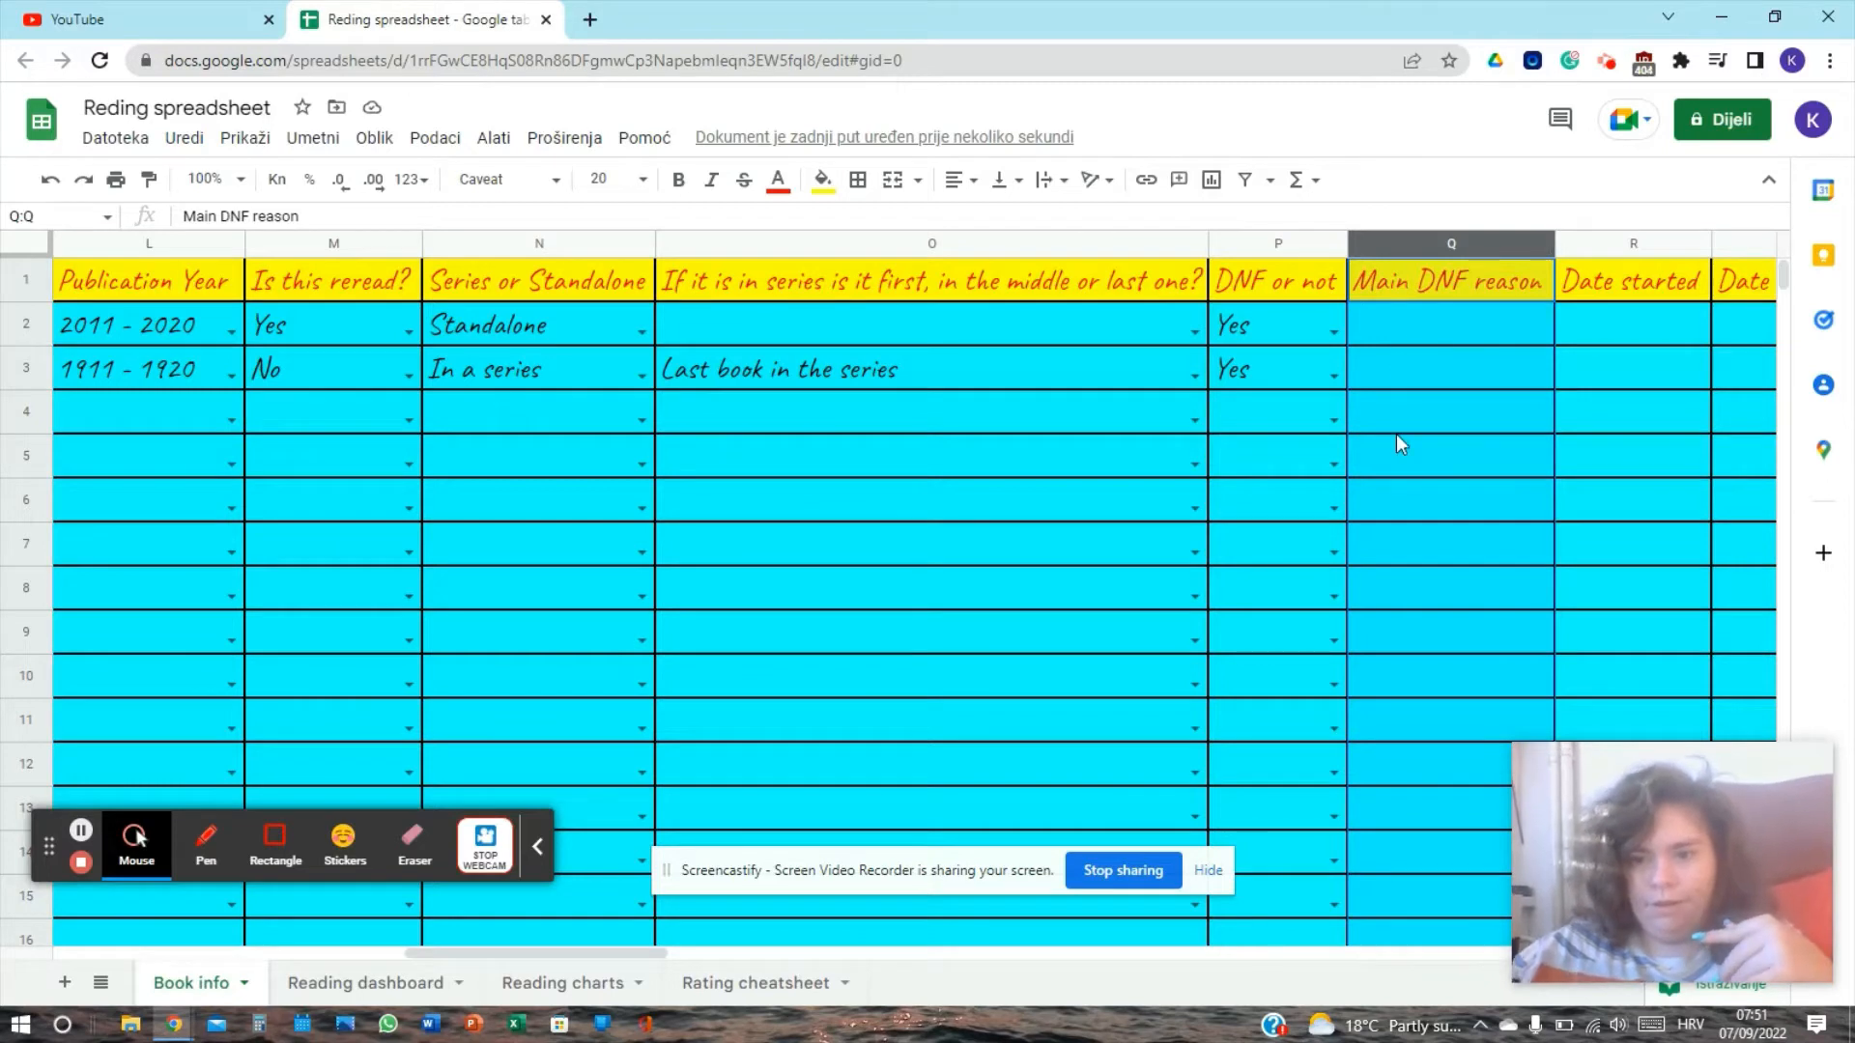
Step: Look at the Date started and Date finished columns
key("Right")
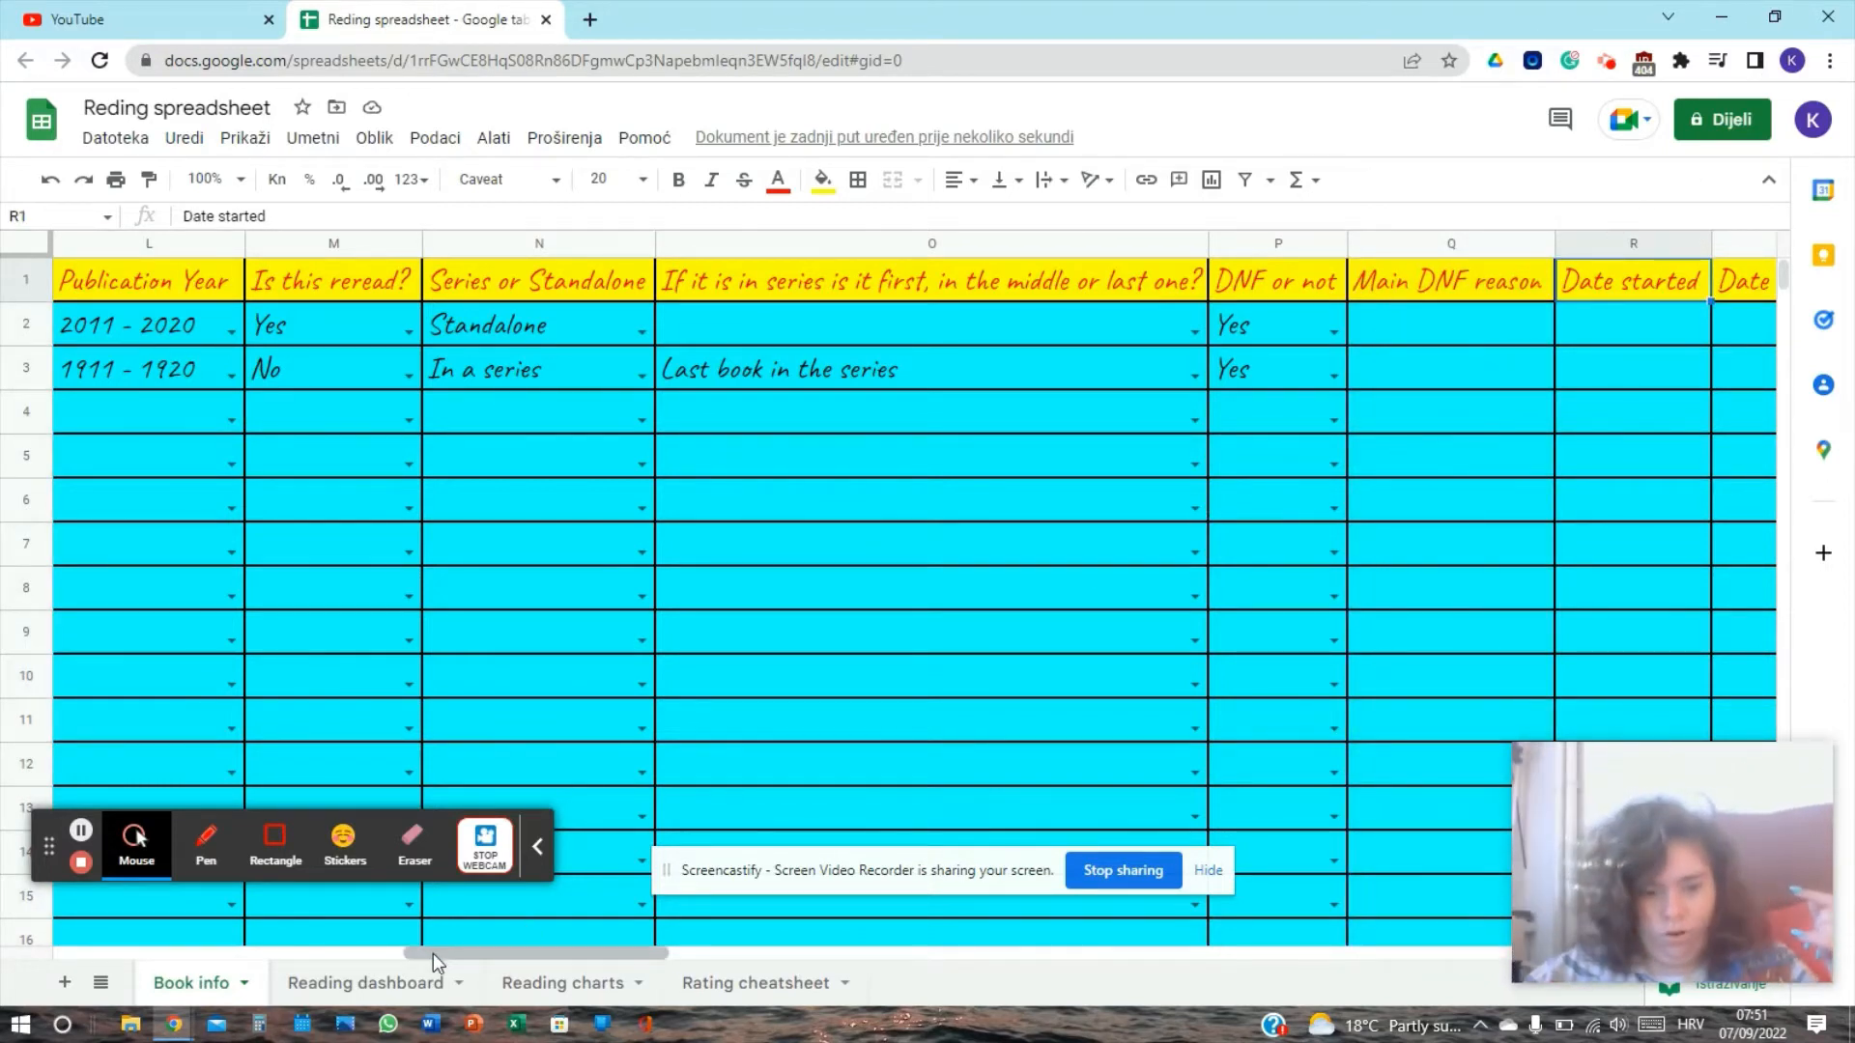
left_click_drag(432, 954, 669, 983)
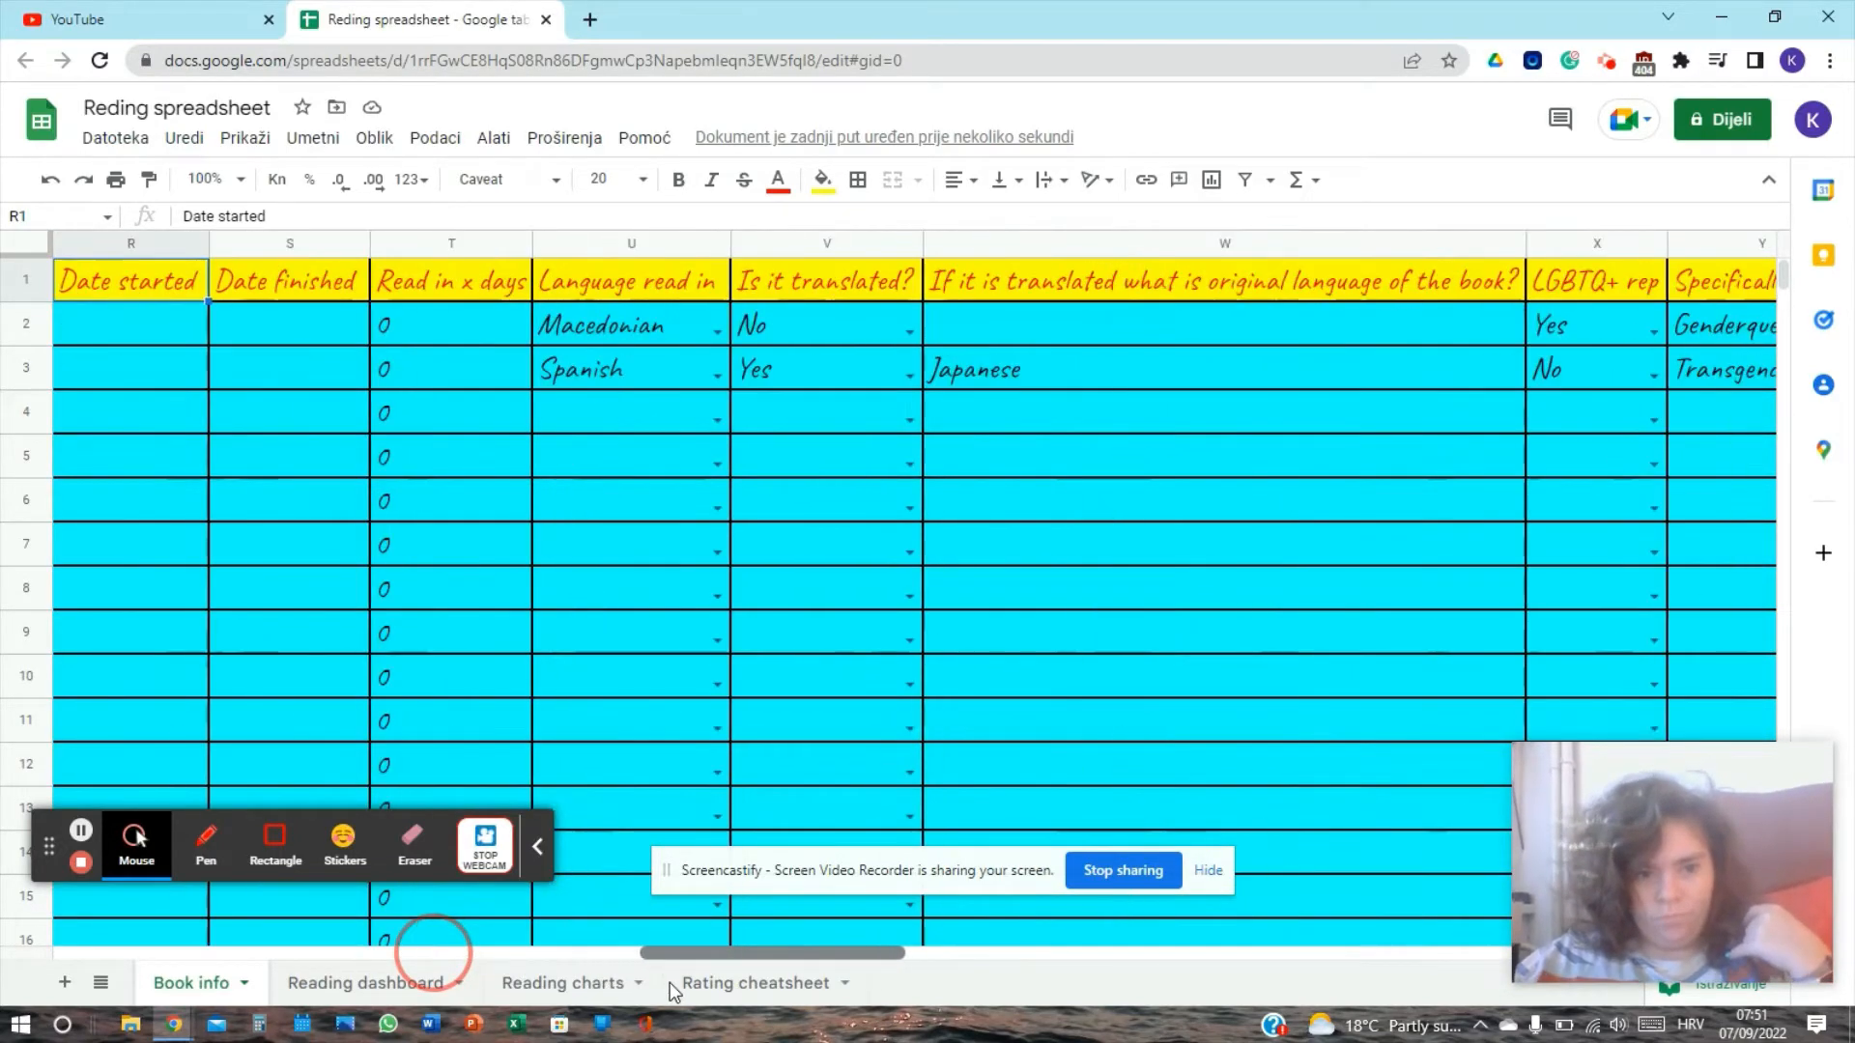
left_click(142, 237)
left_click(247, 238)
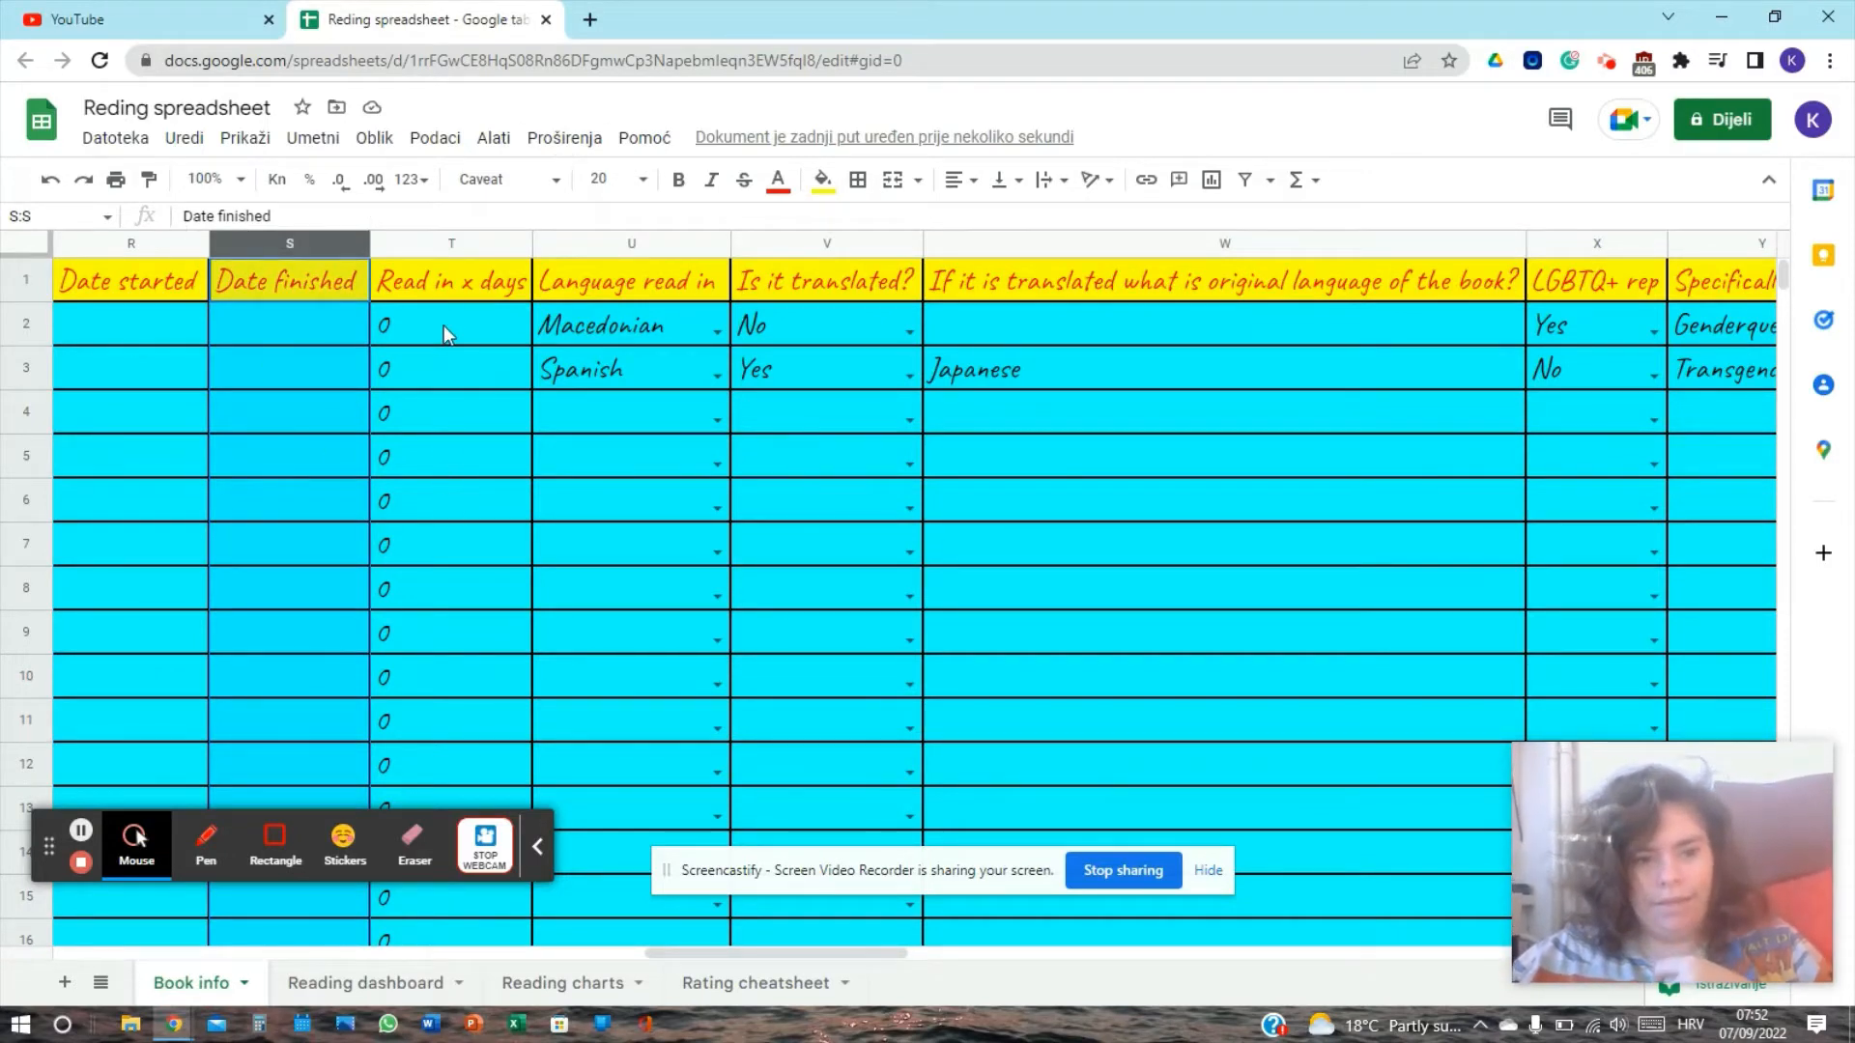
Step: Enter 1/4 as the Date started and 5/12 as the Date finished in row 2
left_click(91, 338)
type("1/")
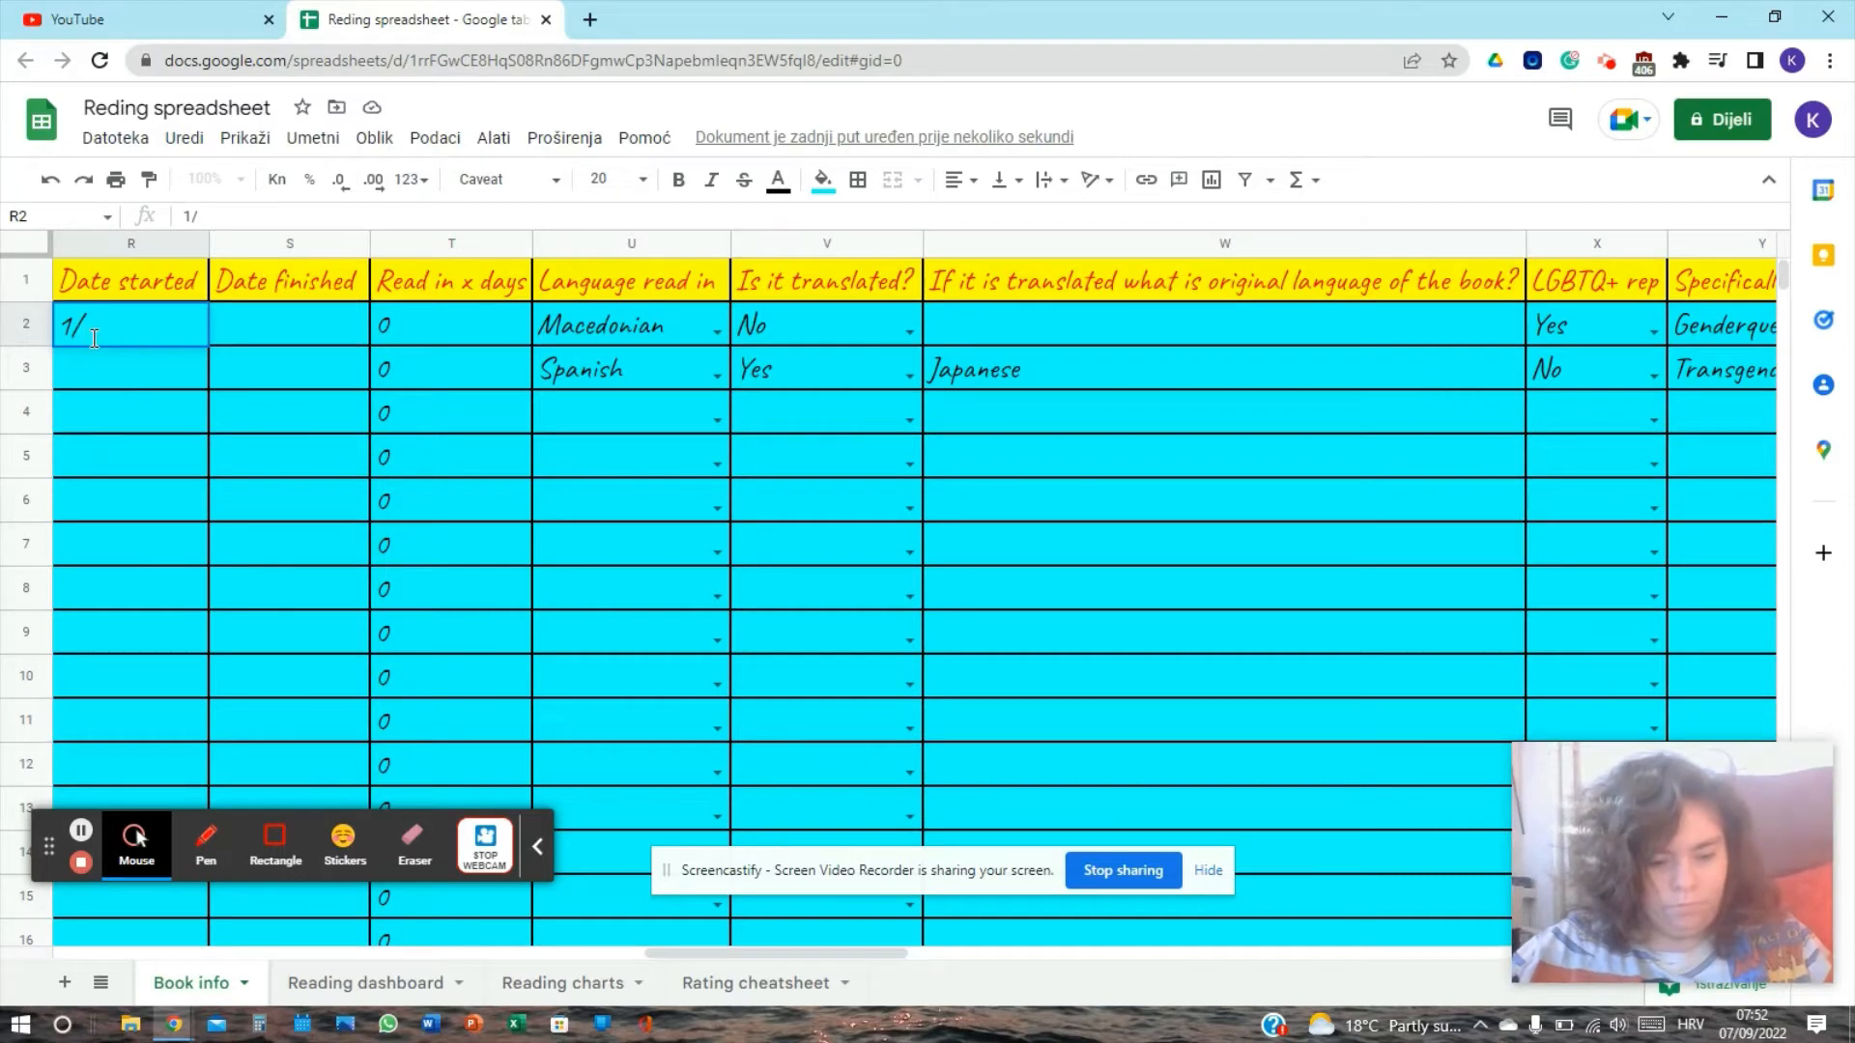
type("4")
key("Return")
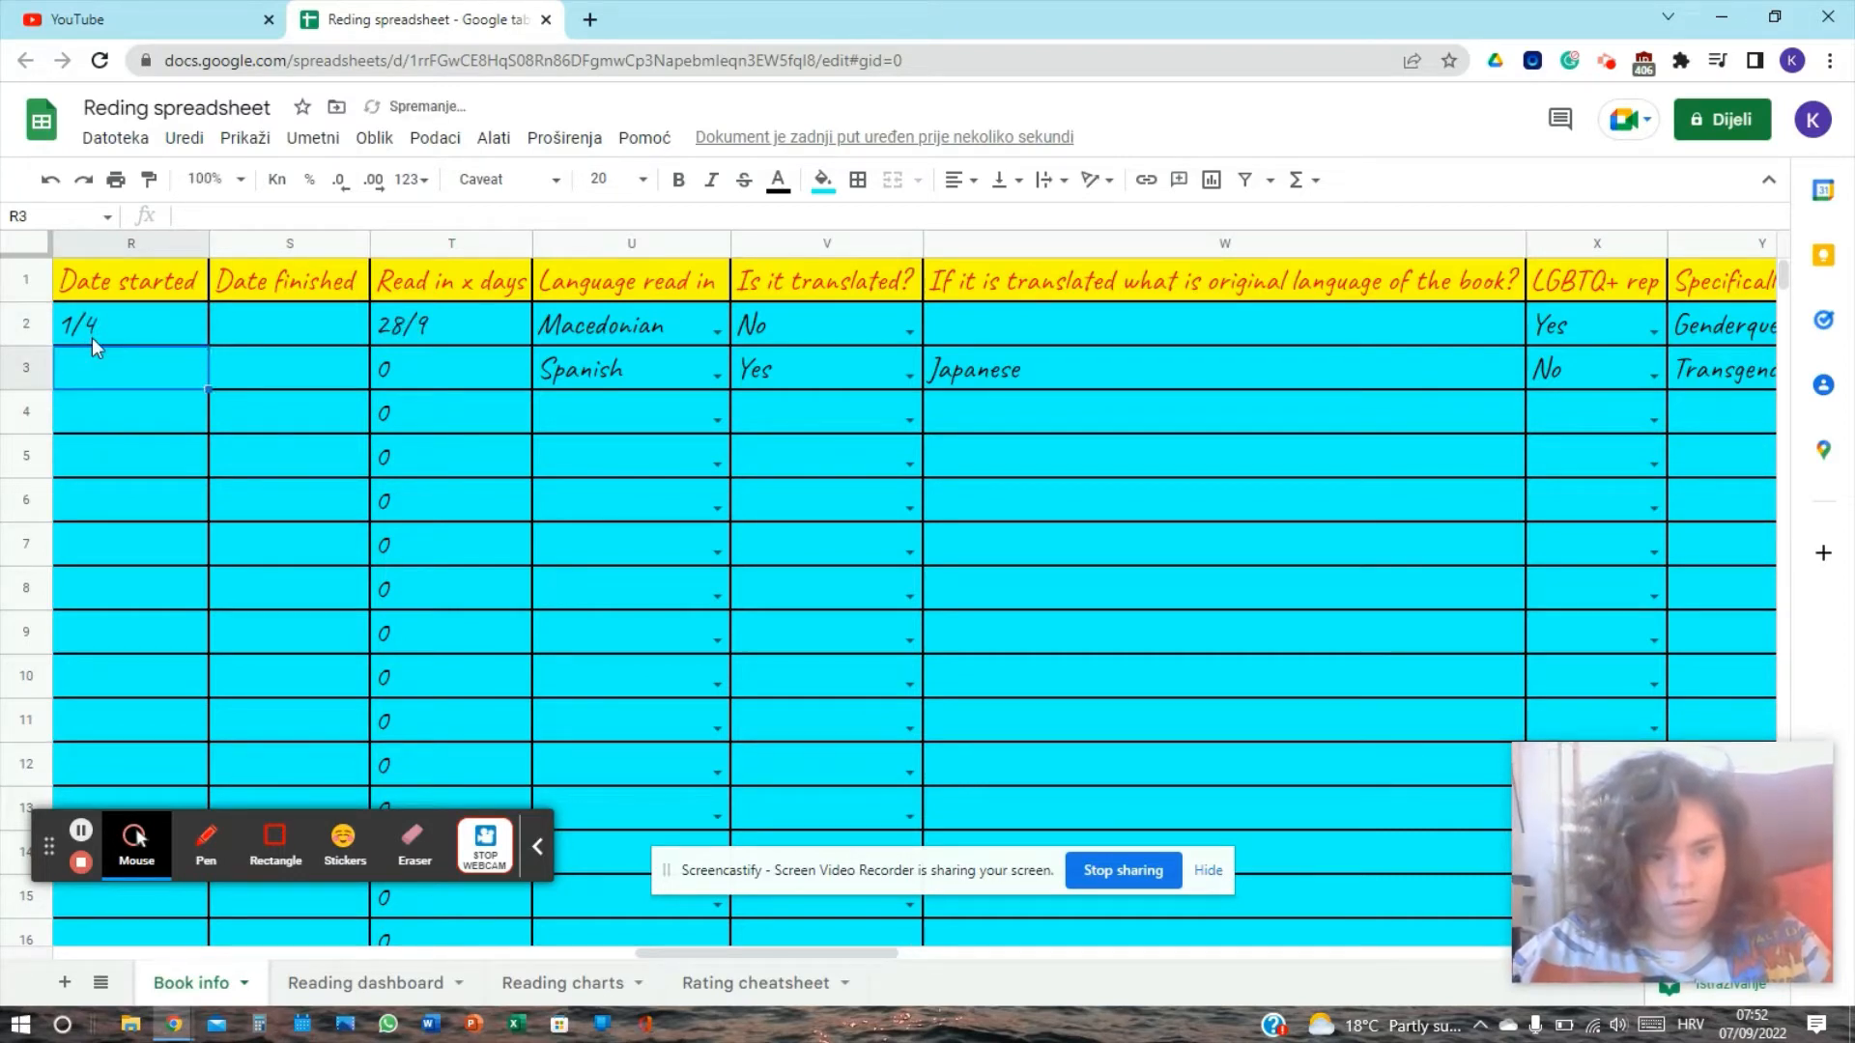
left_click(91, 338)
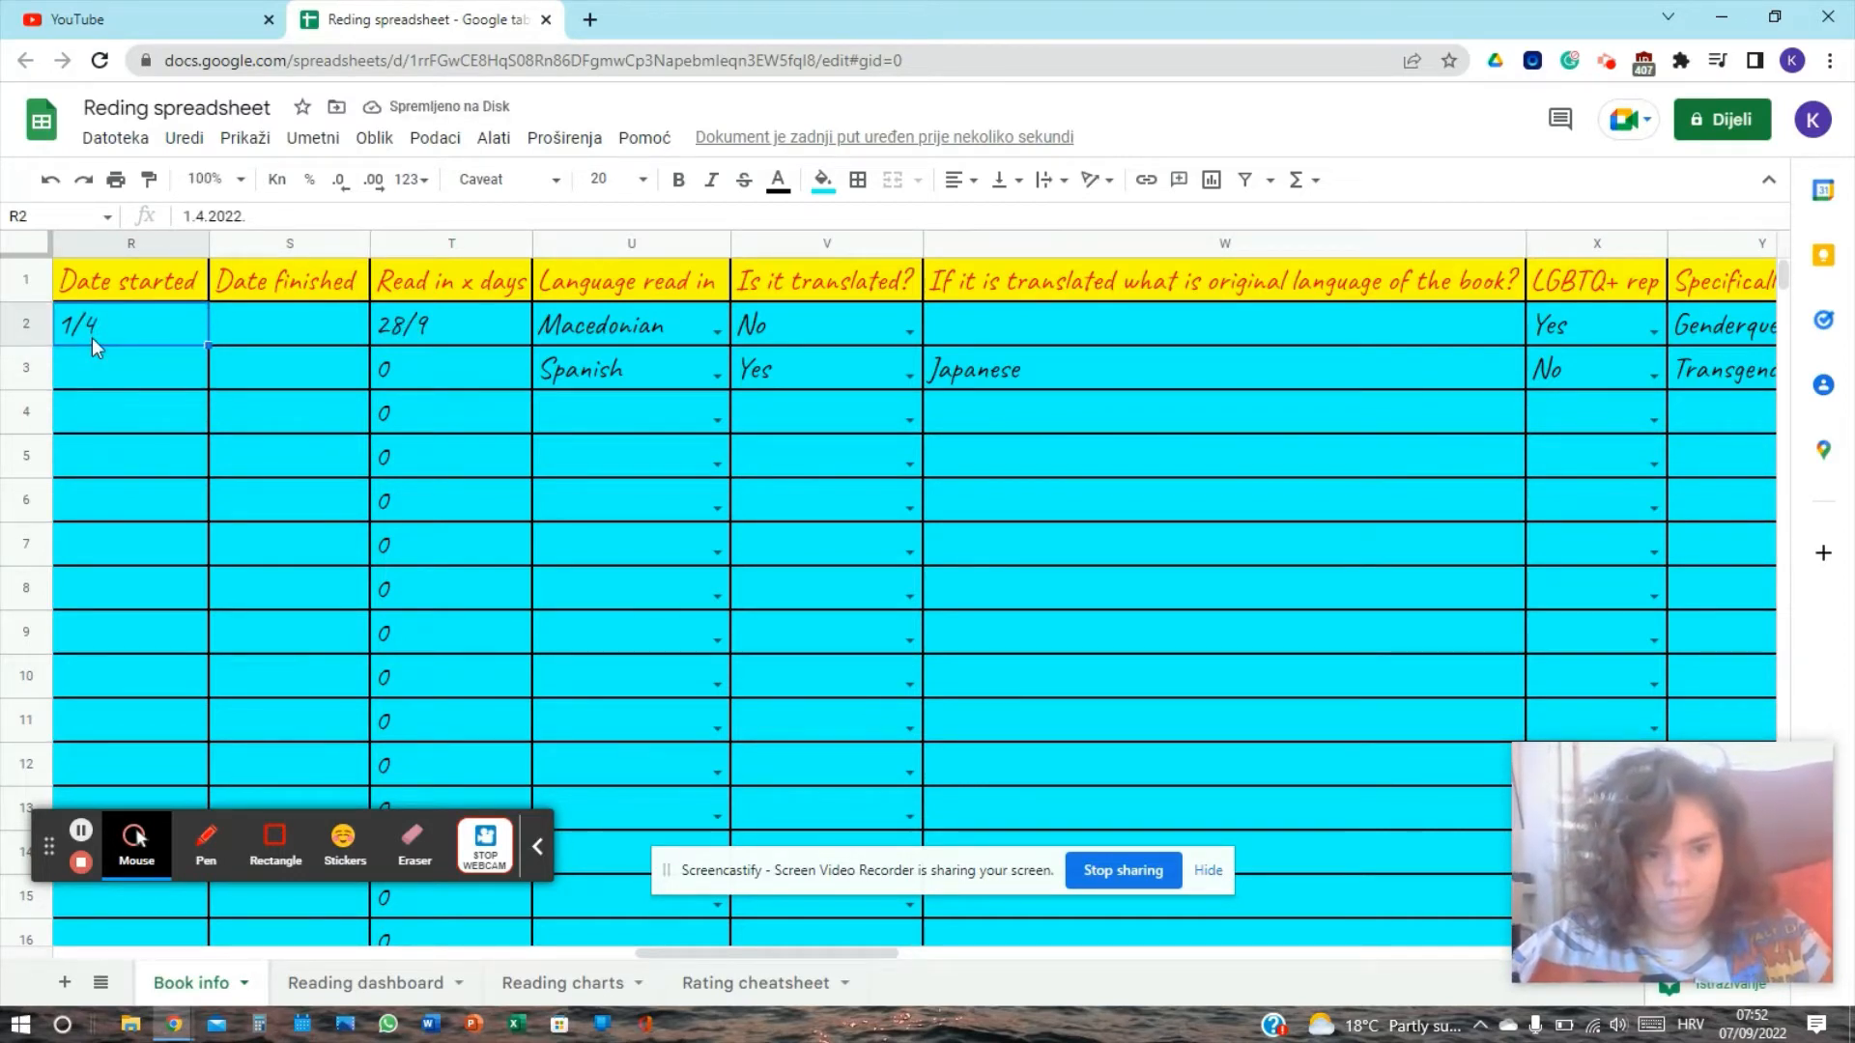
key("Tab")
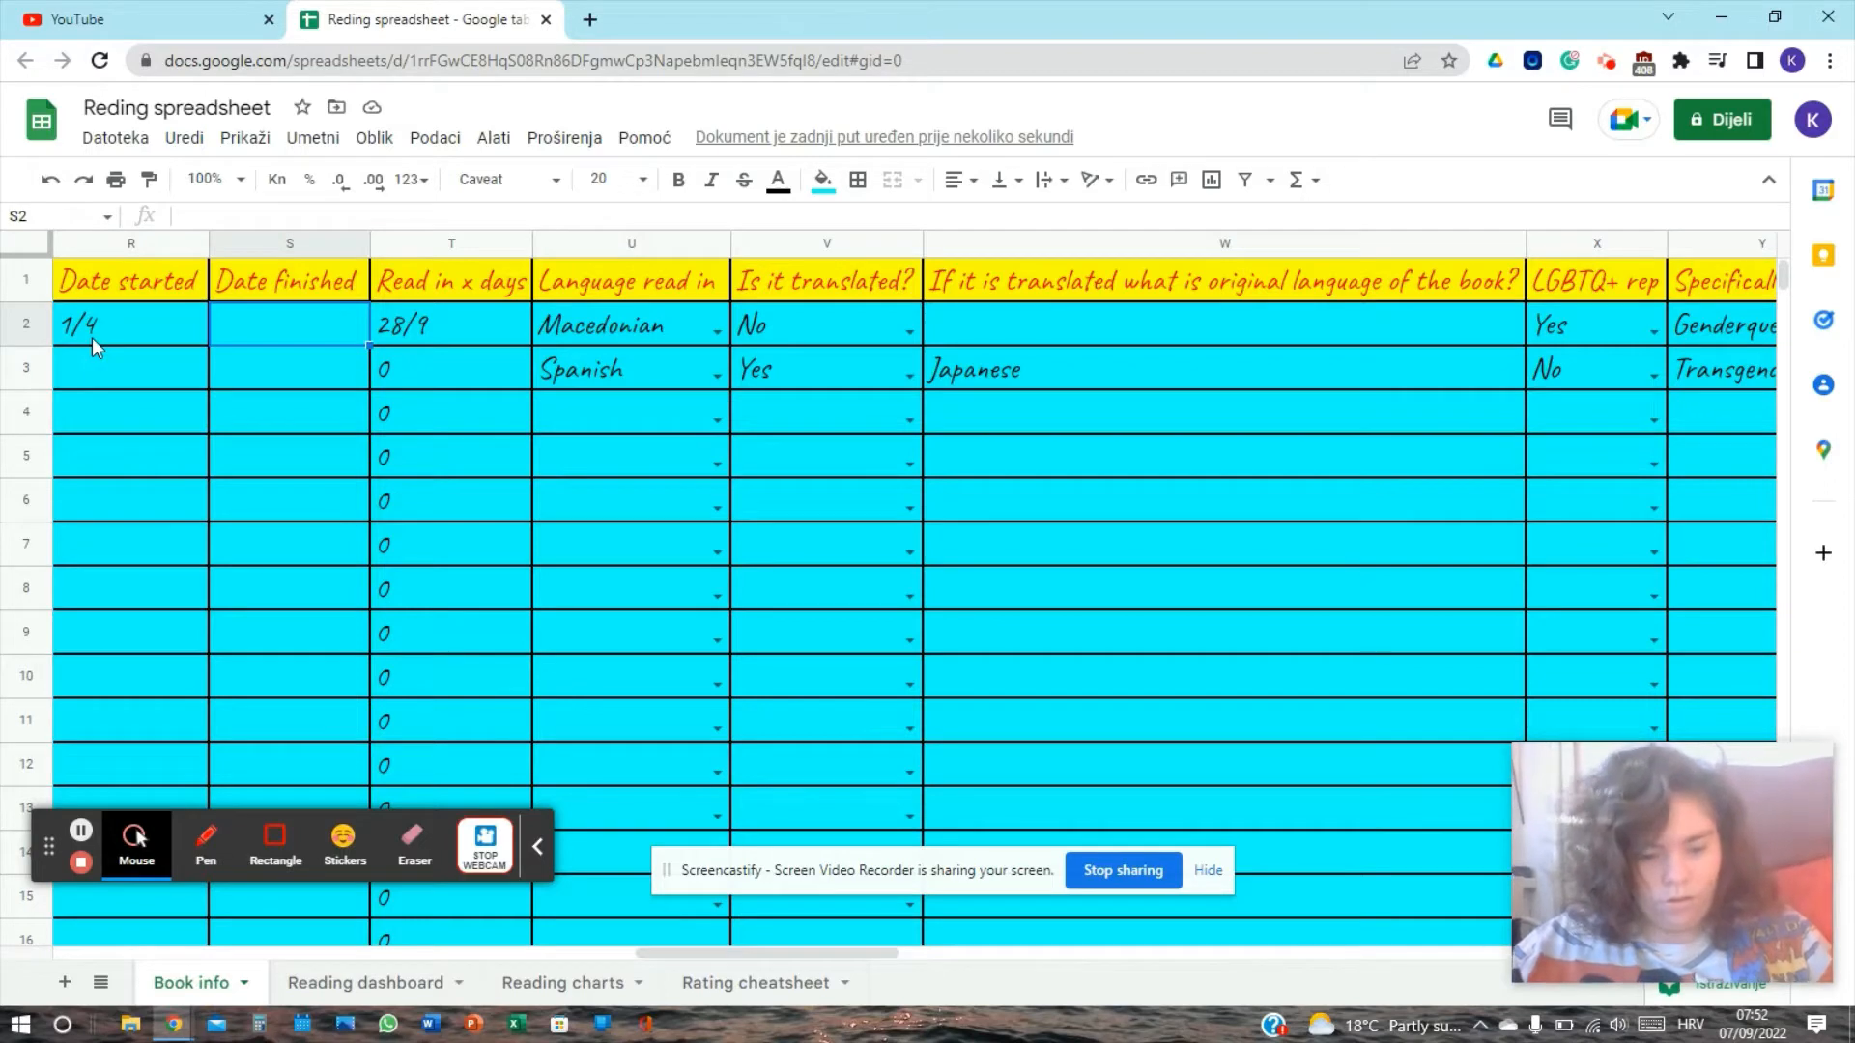
type("5r")
key("BackSpace")
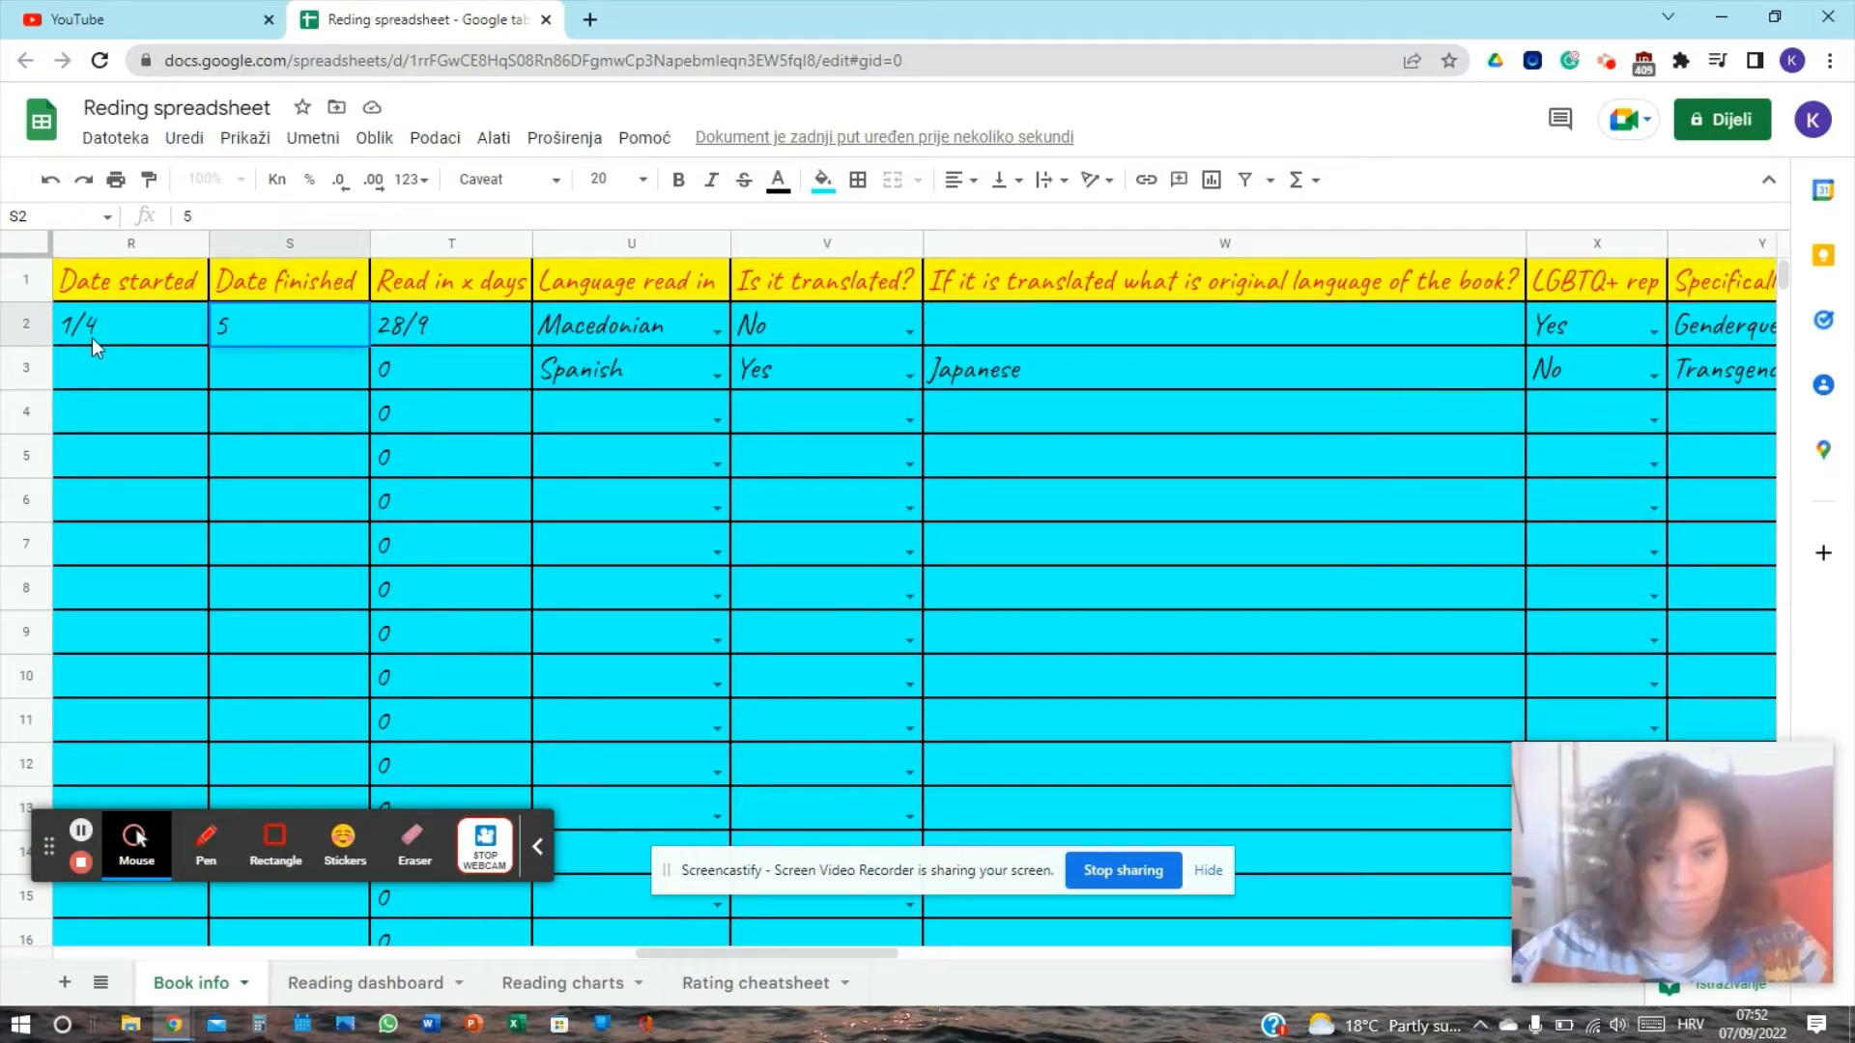
type("/12")
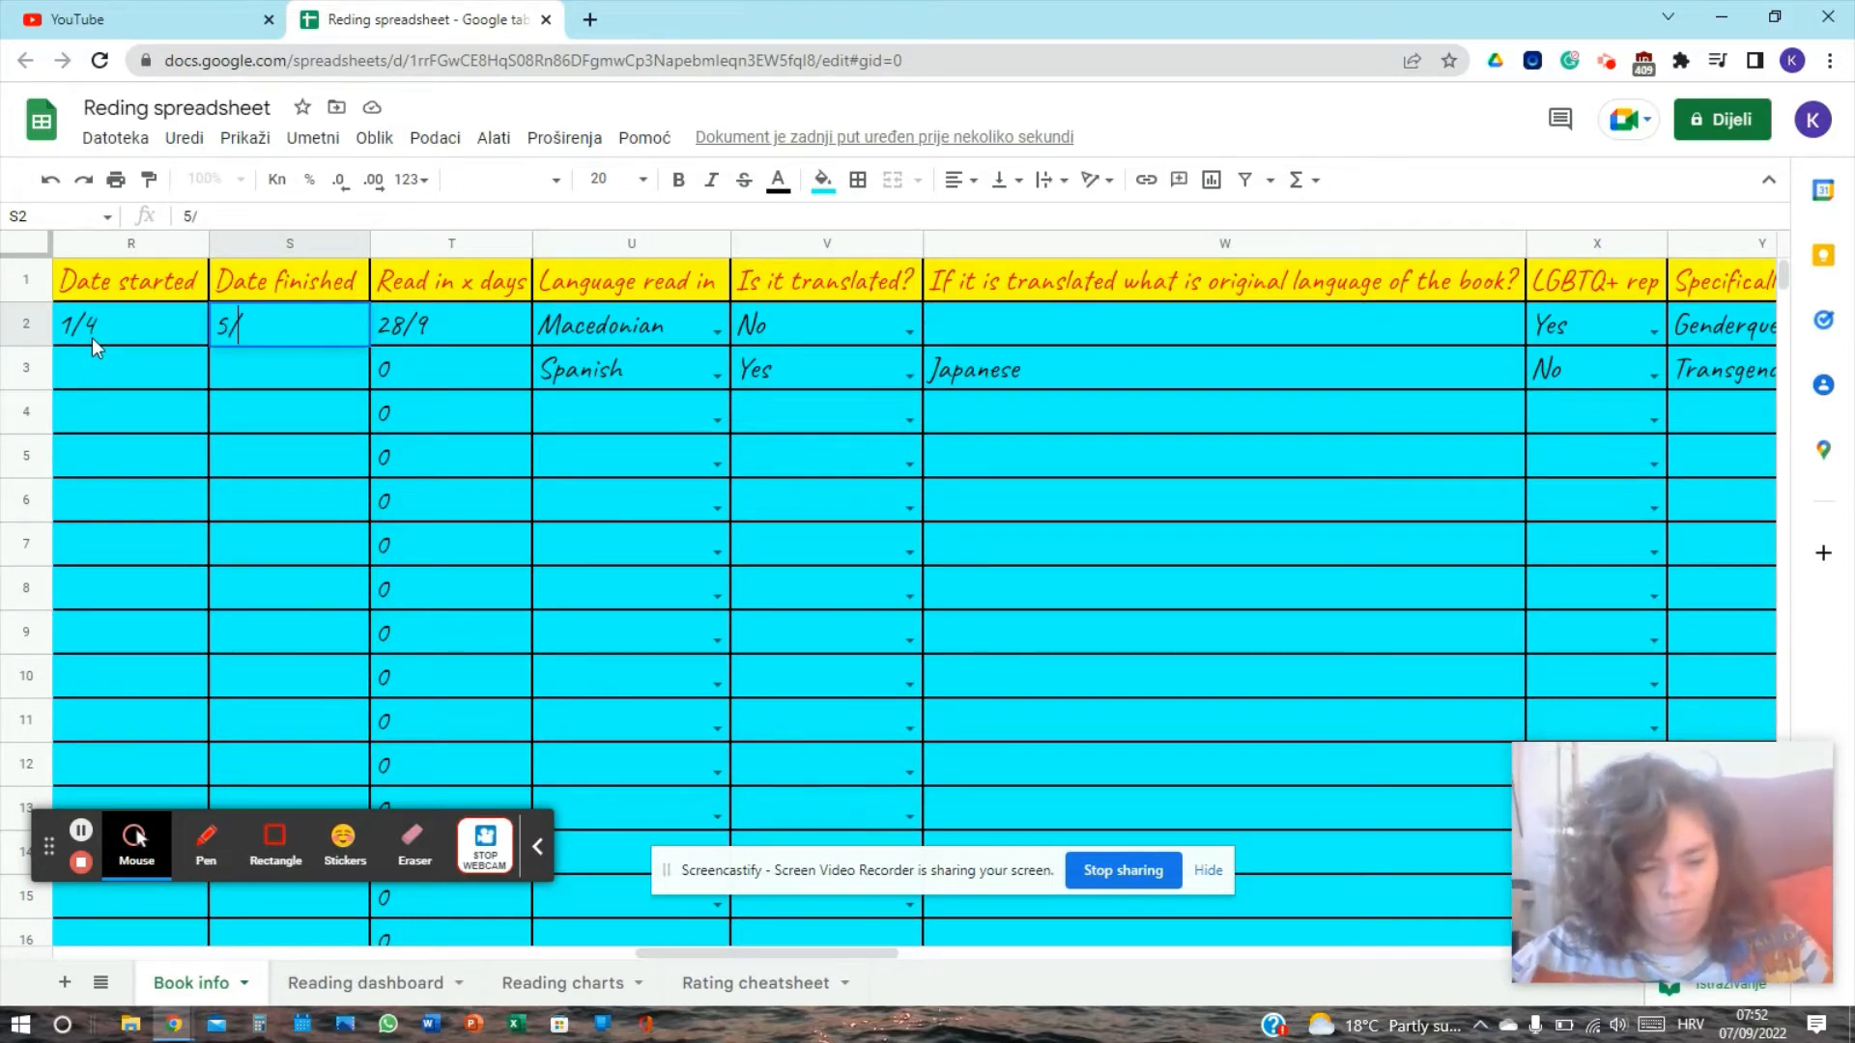
key("Return")
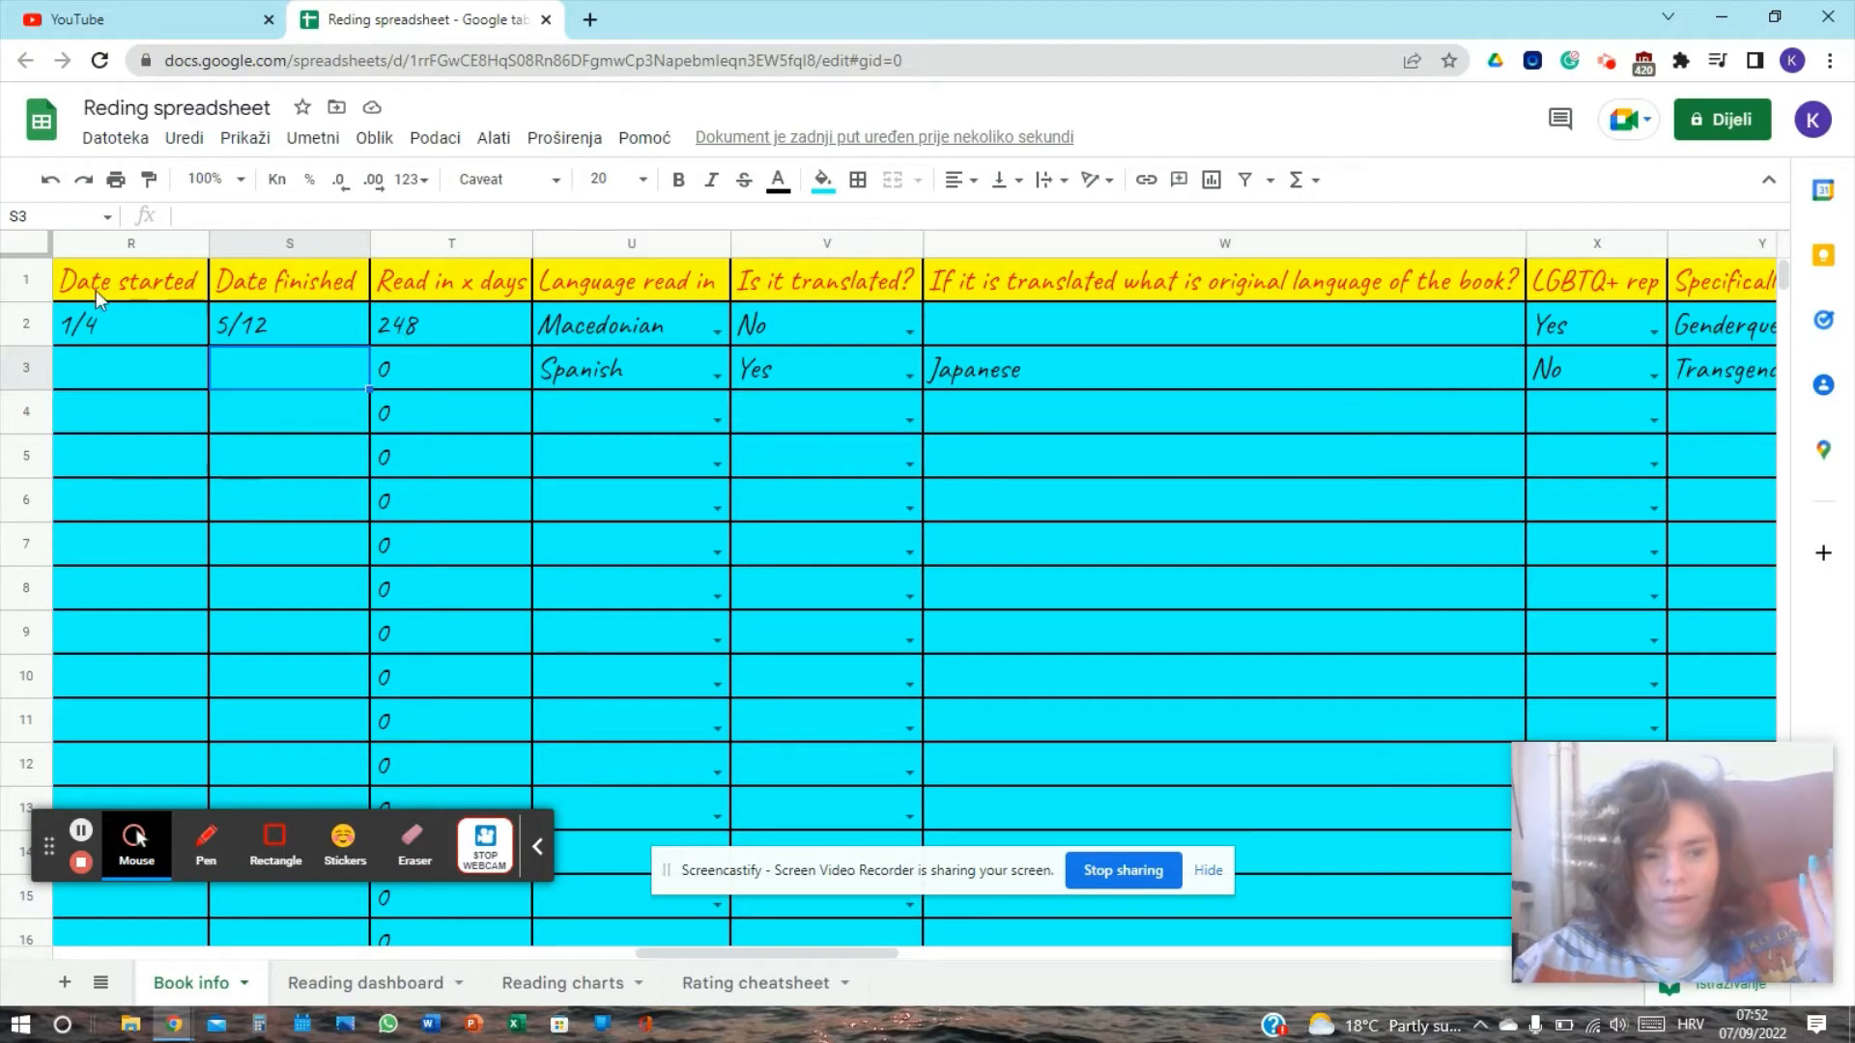
Step: Clear the sample start and finish dates from row 2
left_click(148, 317)
key("Delete")
key("Right")
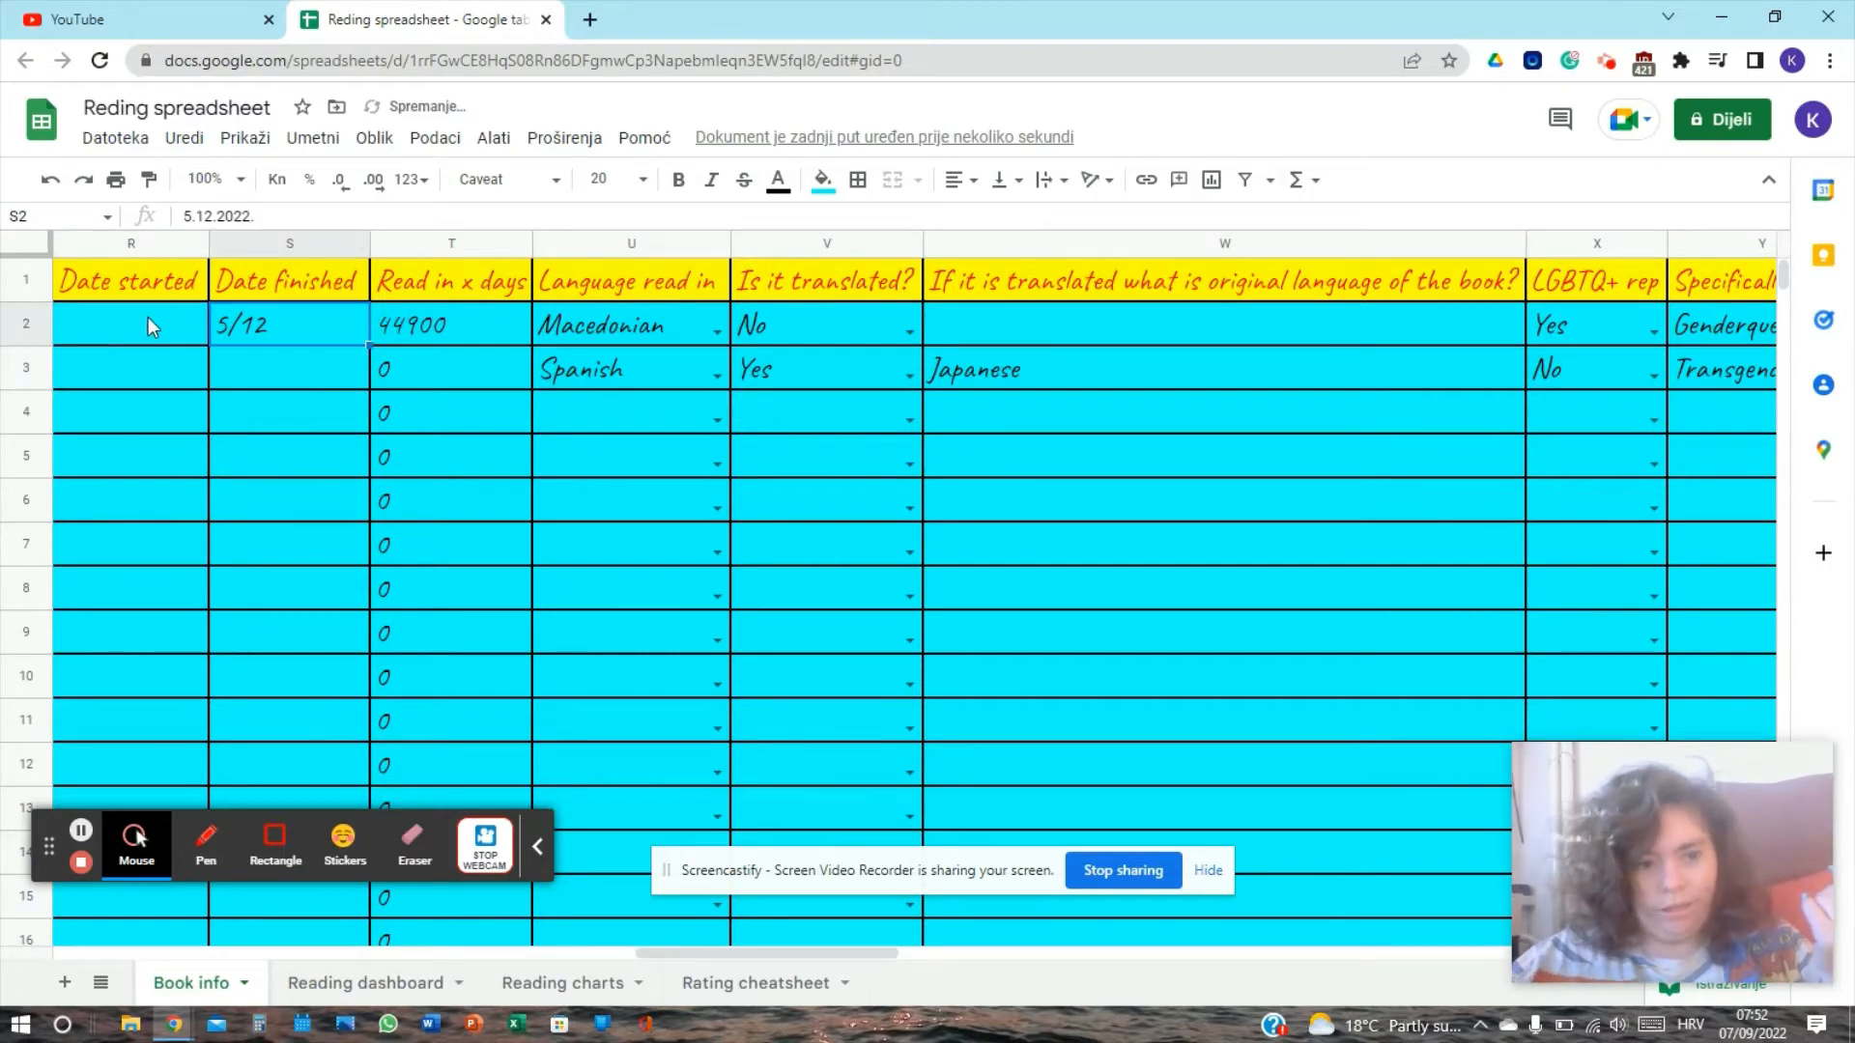
key("Delete")
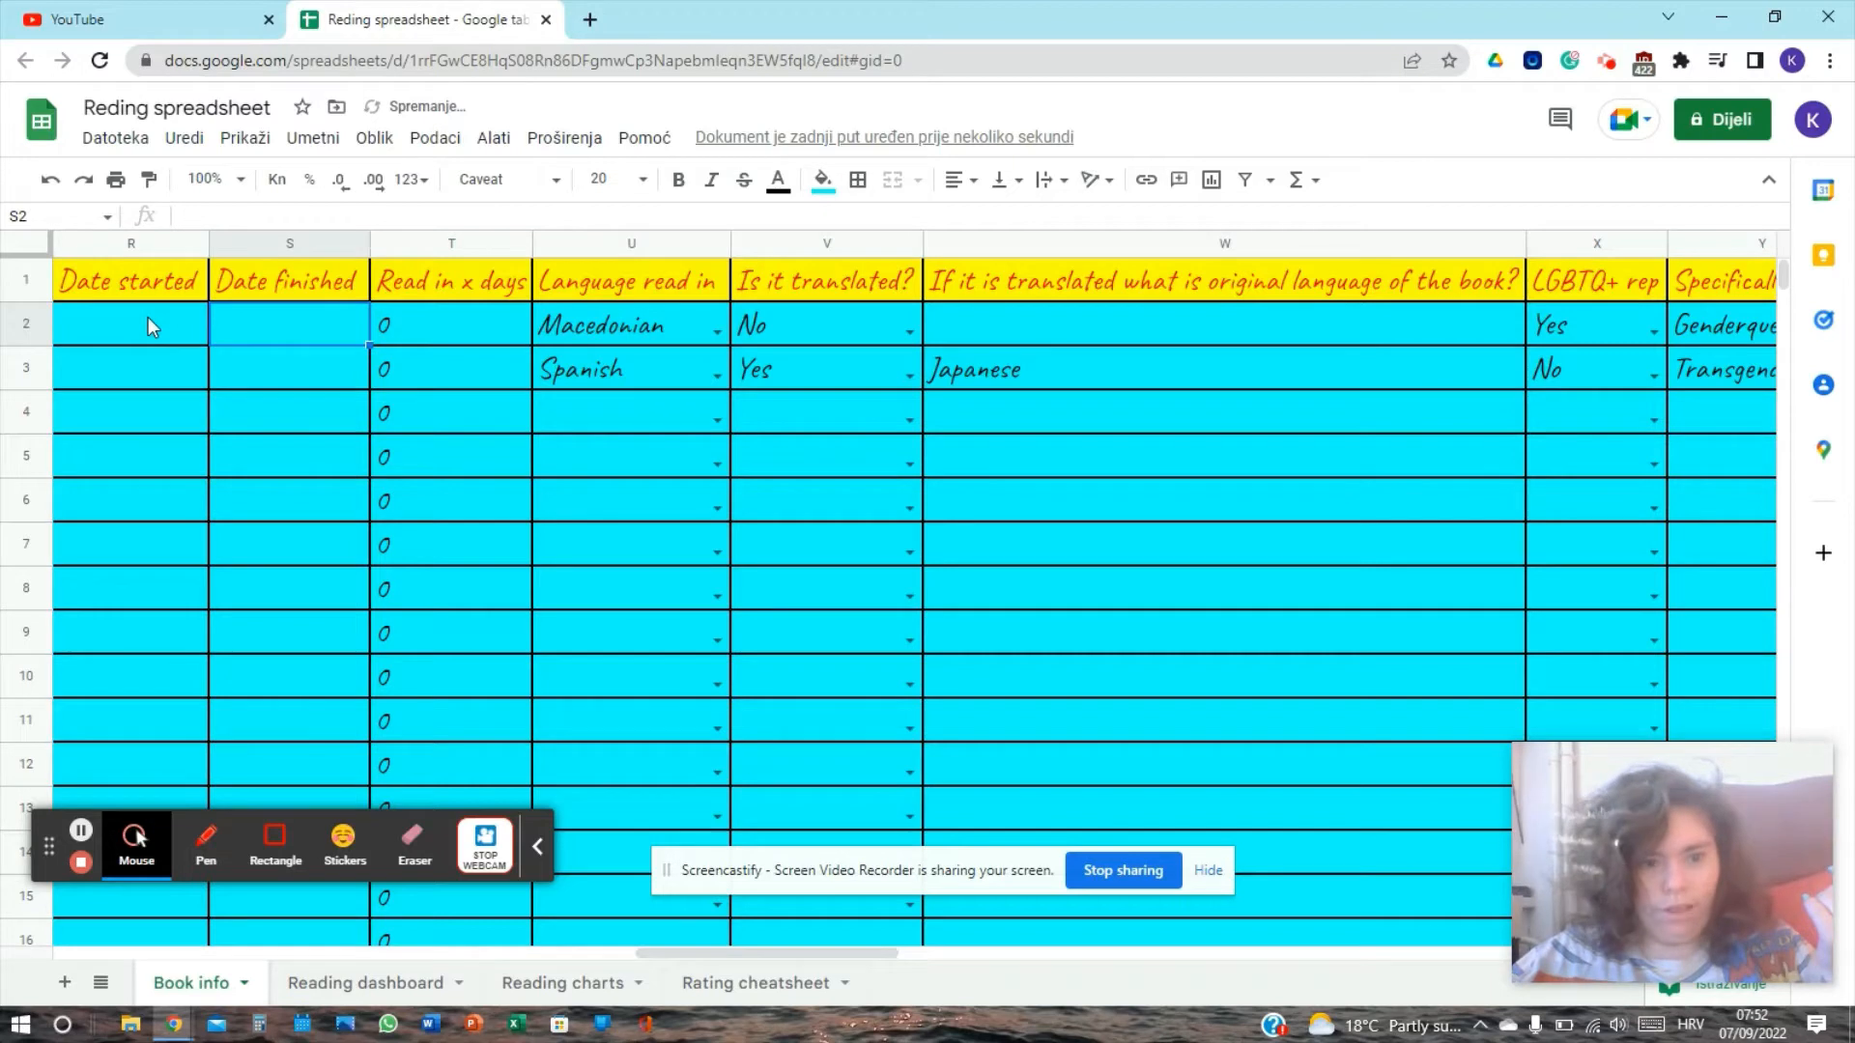
Step: Browse the Language read in options in row 4, try Other as the entry, and clear the cell again
left_click(581, 244)
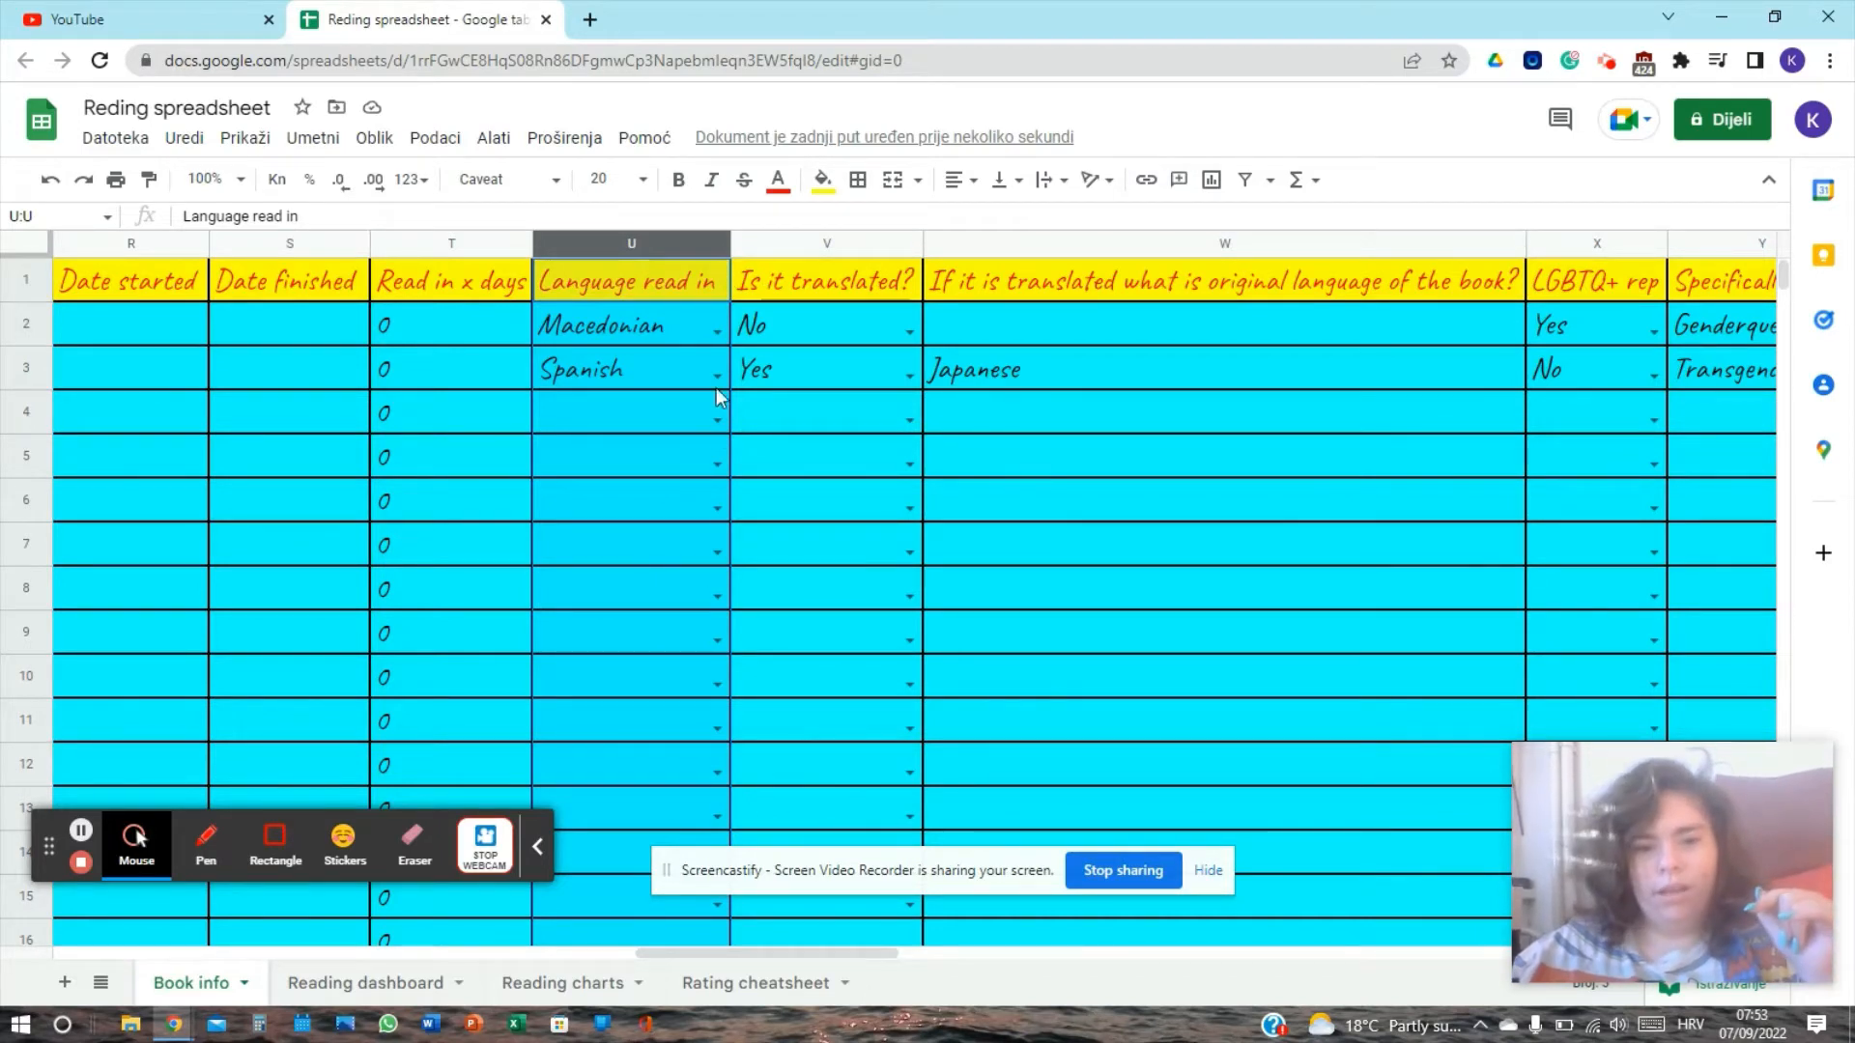
left_click(715, 420)
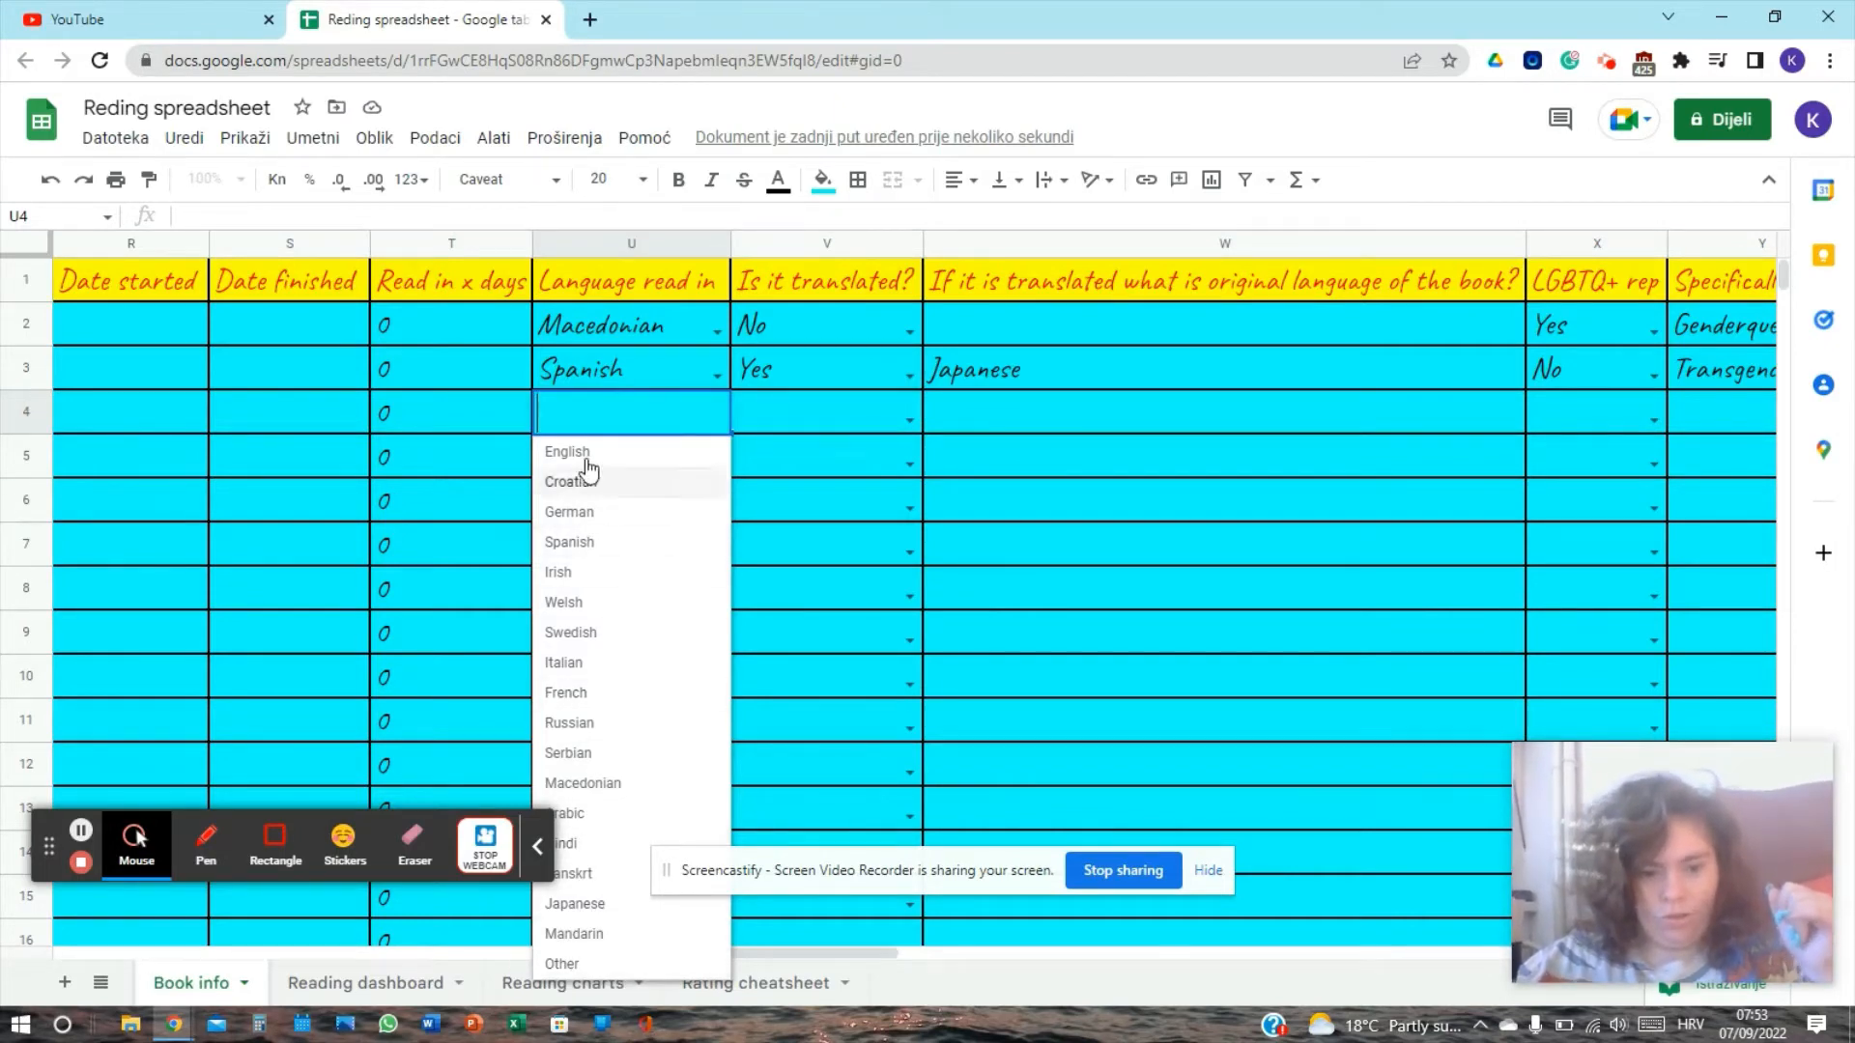
left_click(556, 966)
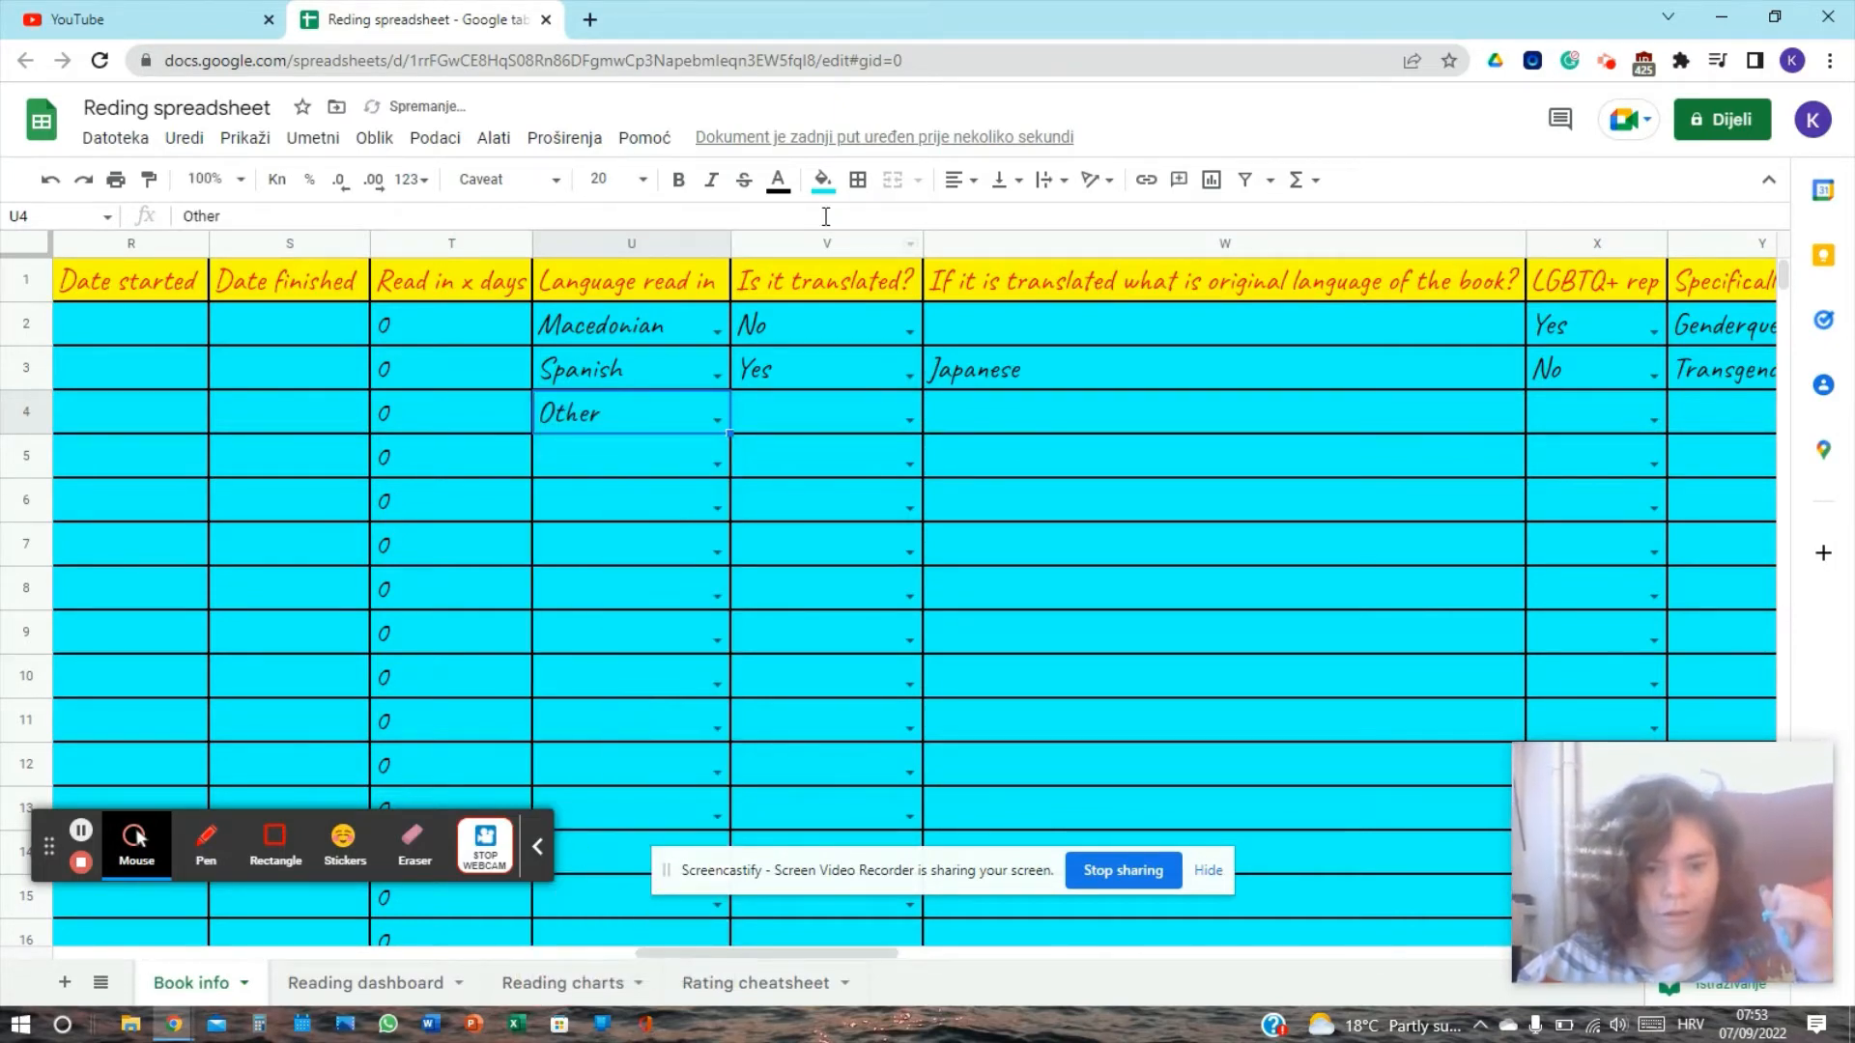
key("Delete")
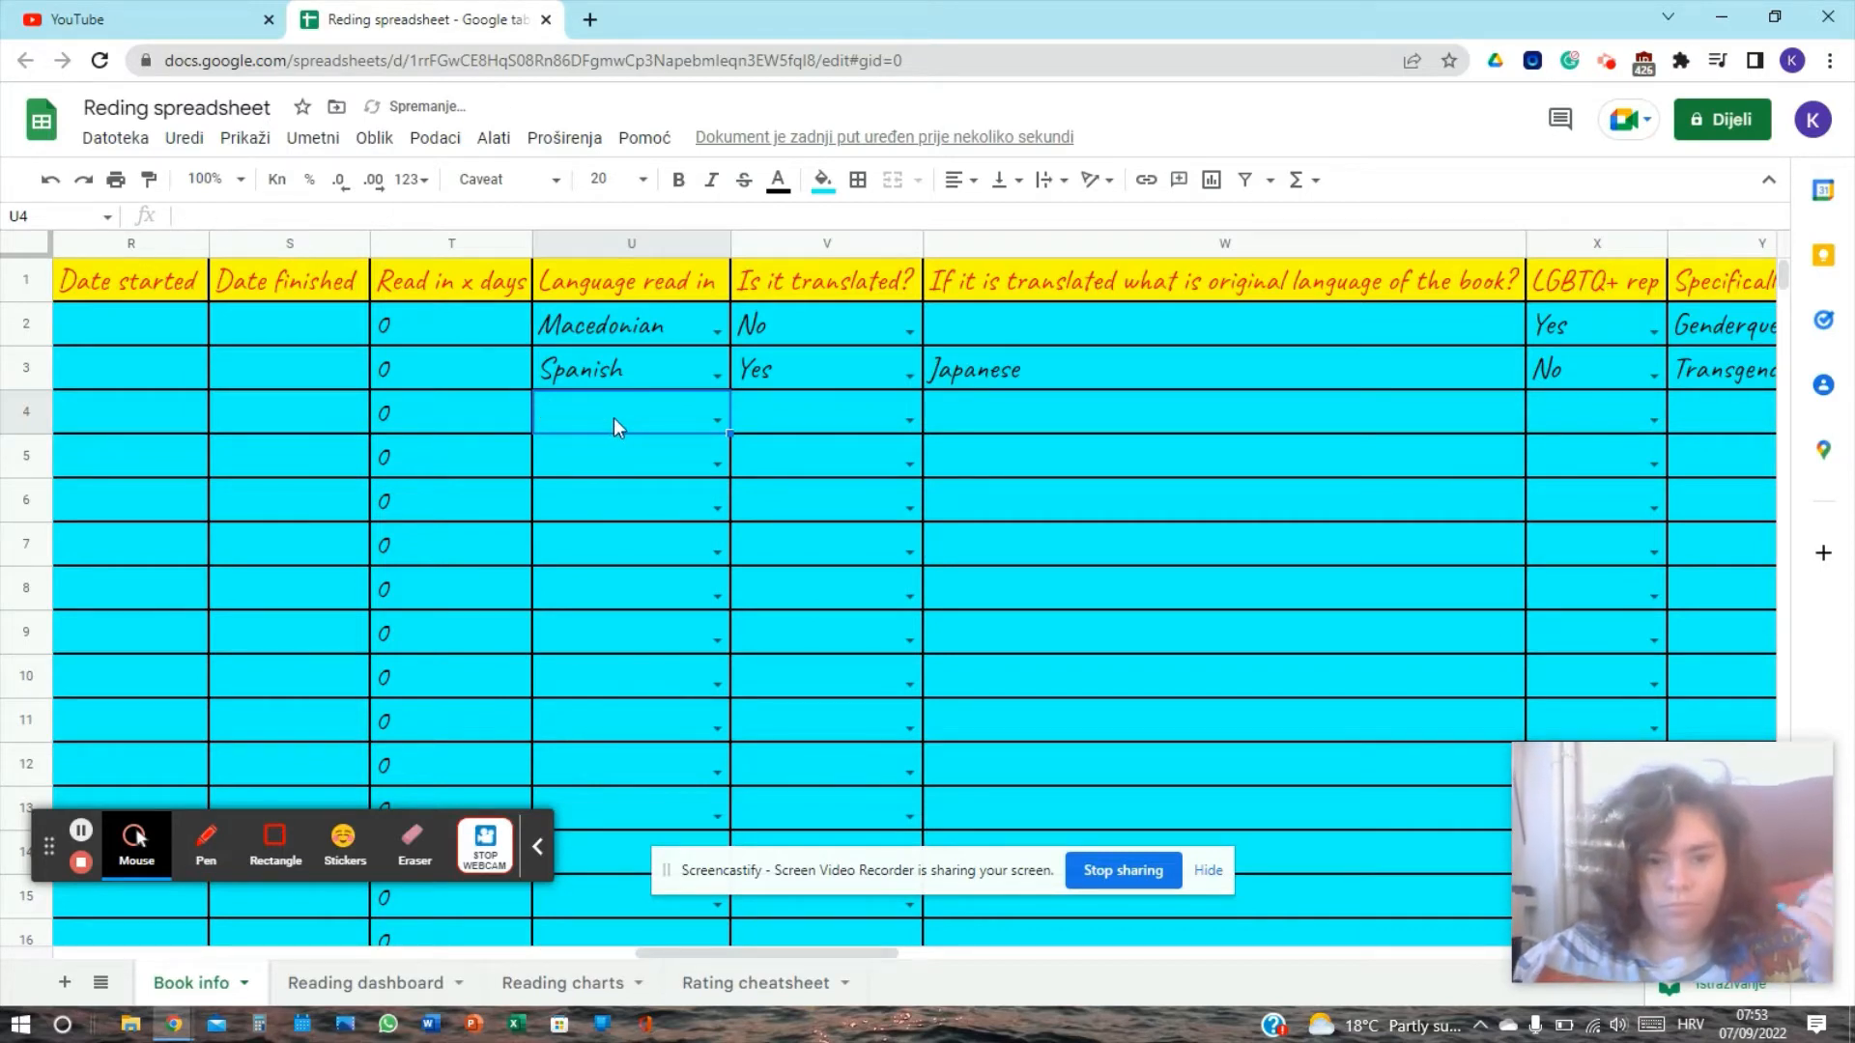
key("Up")
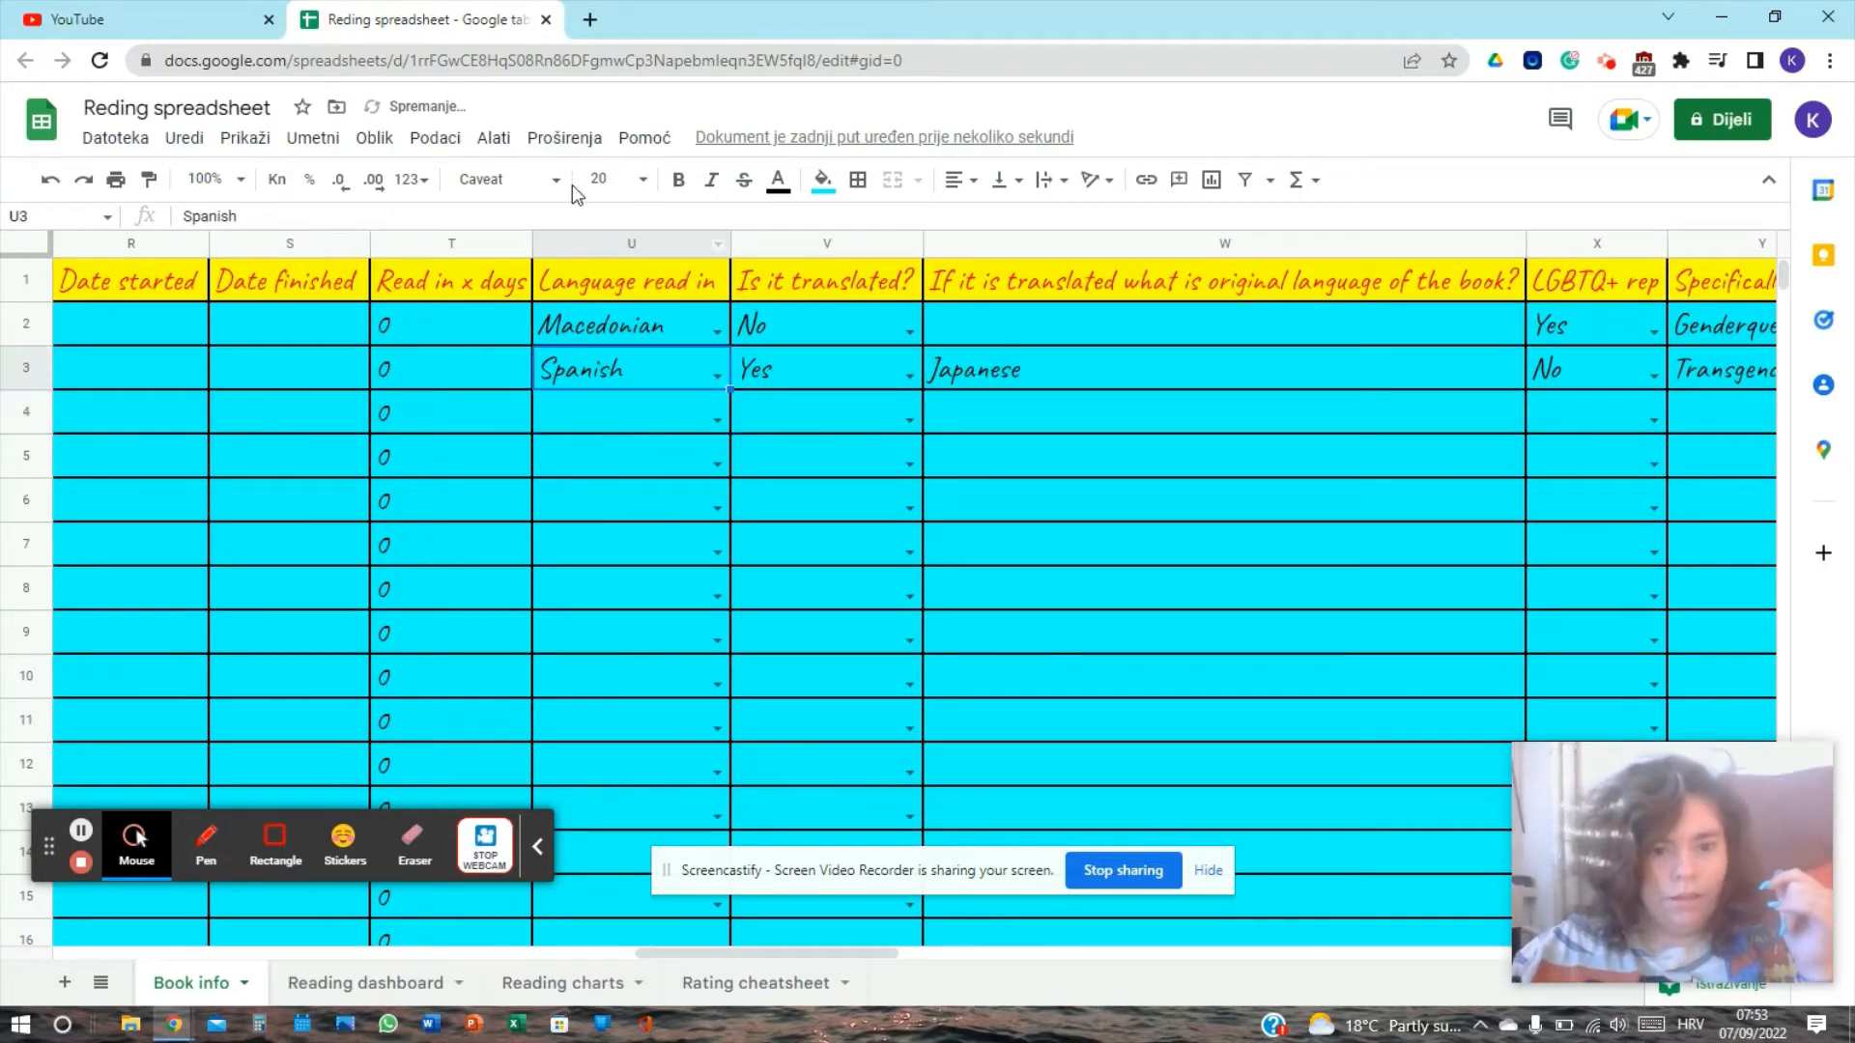
left_click(600, 245)
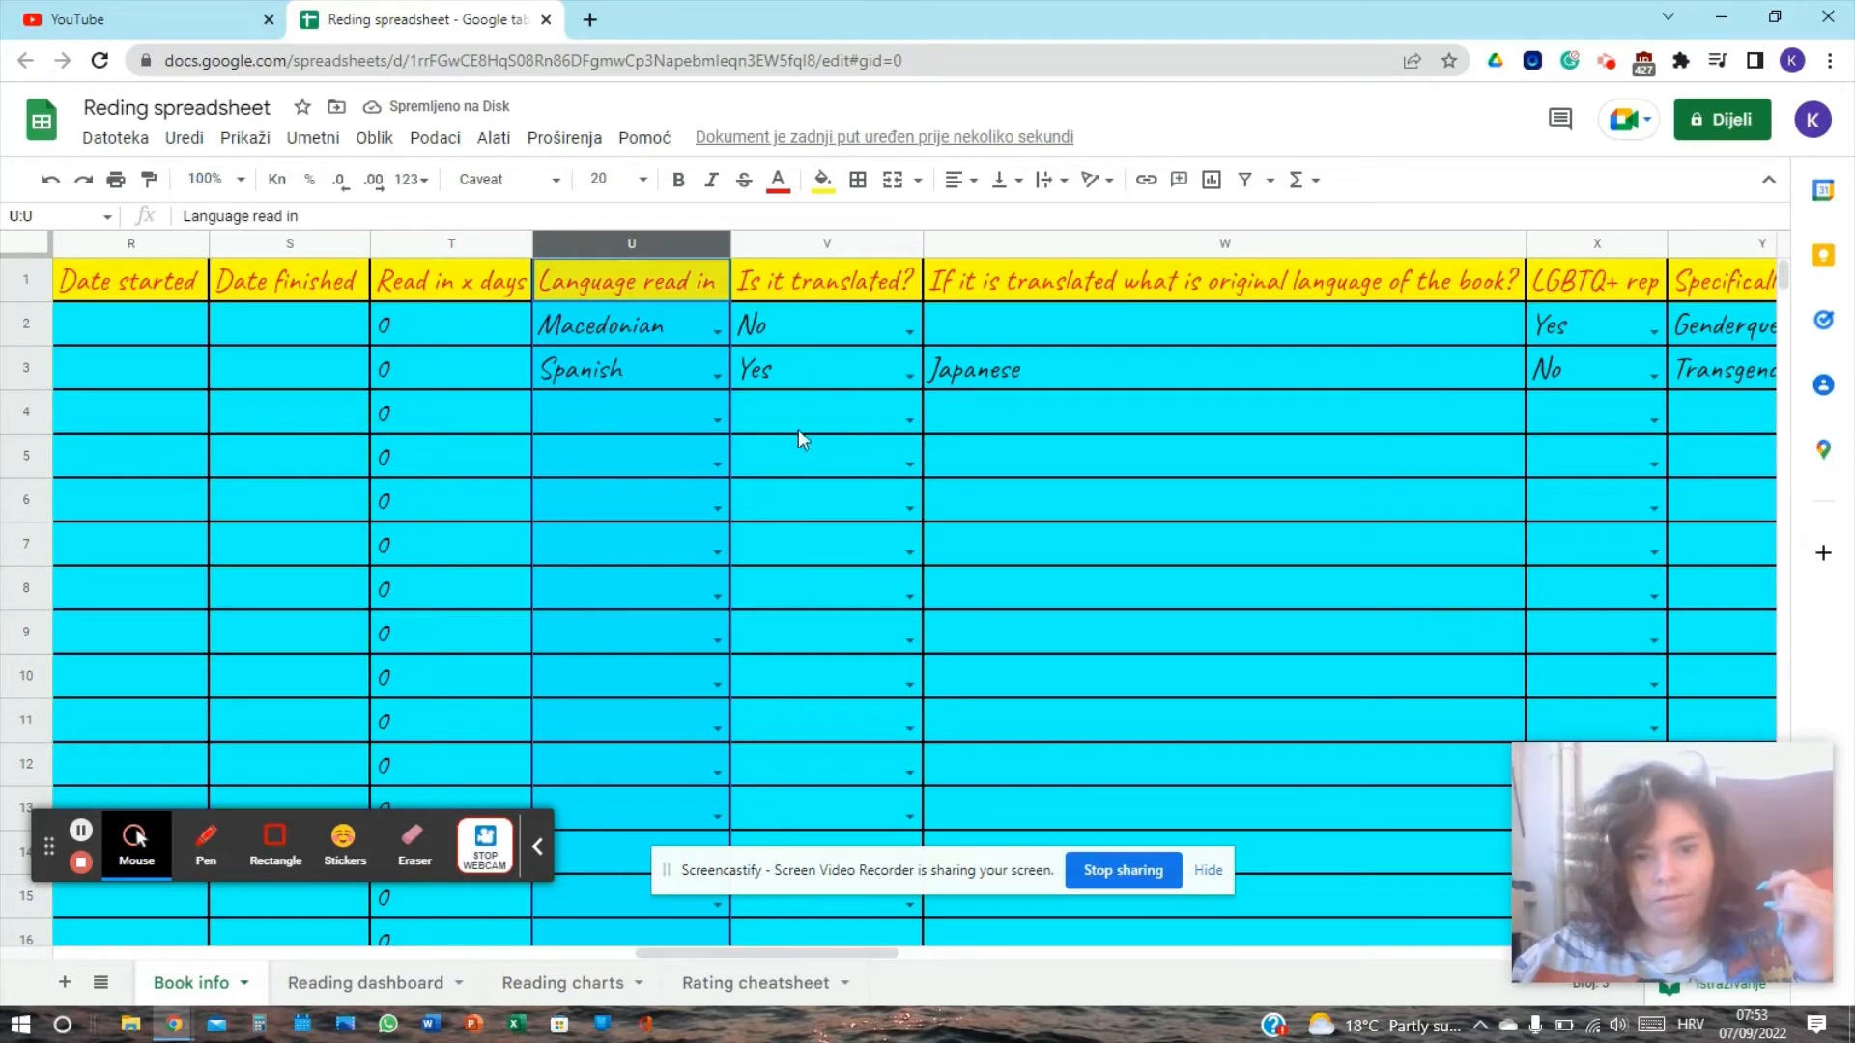
Step: Check the Is it translated? options in row 4 and look at the original language entry in row 3
left_click(906, 411)
left_click(904, 427)
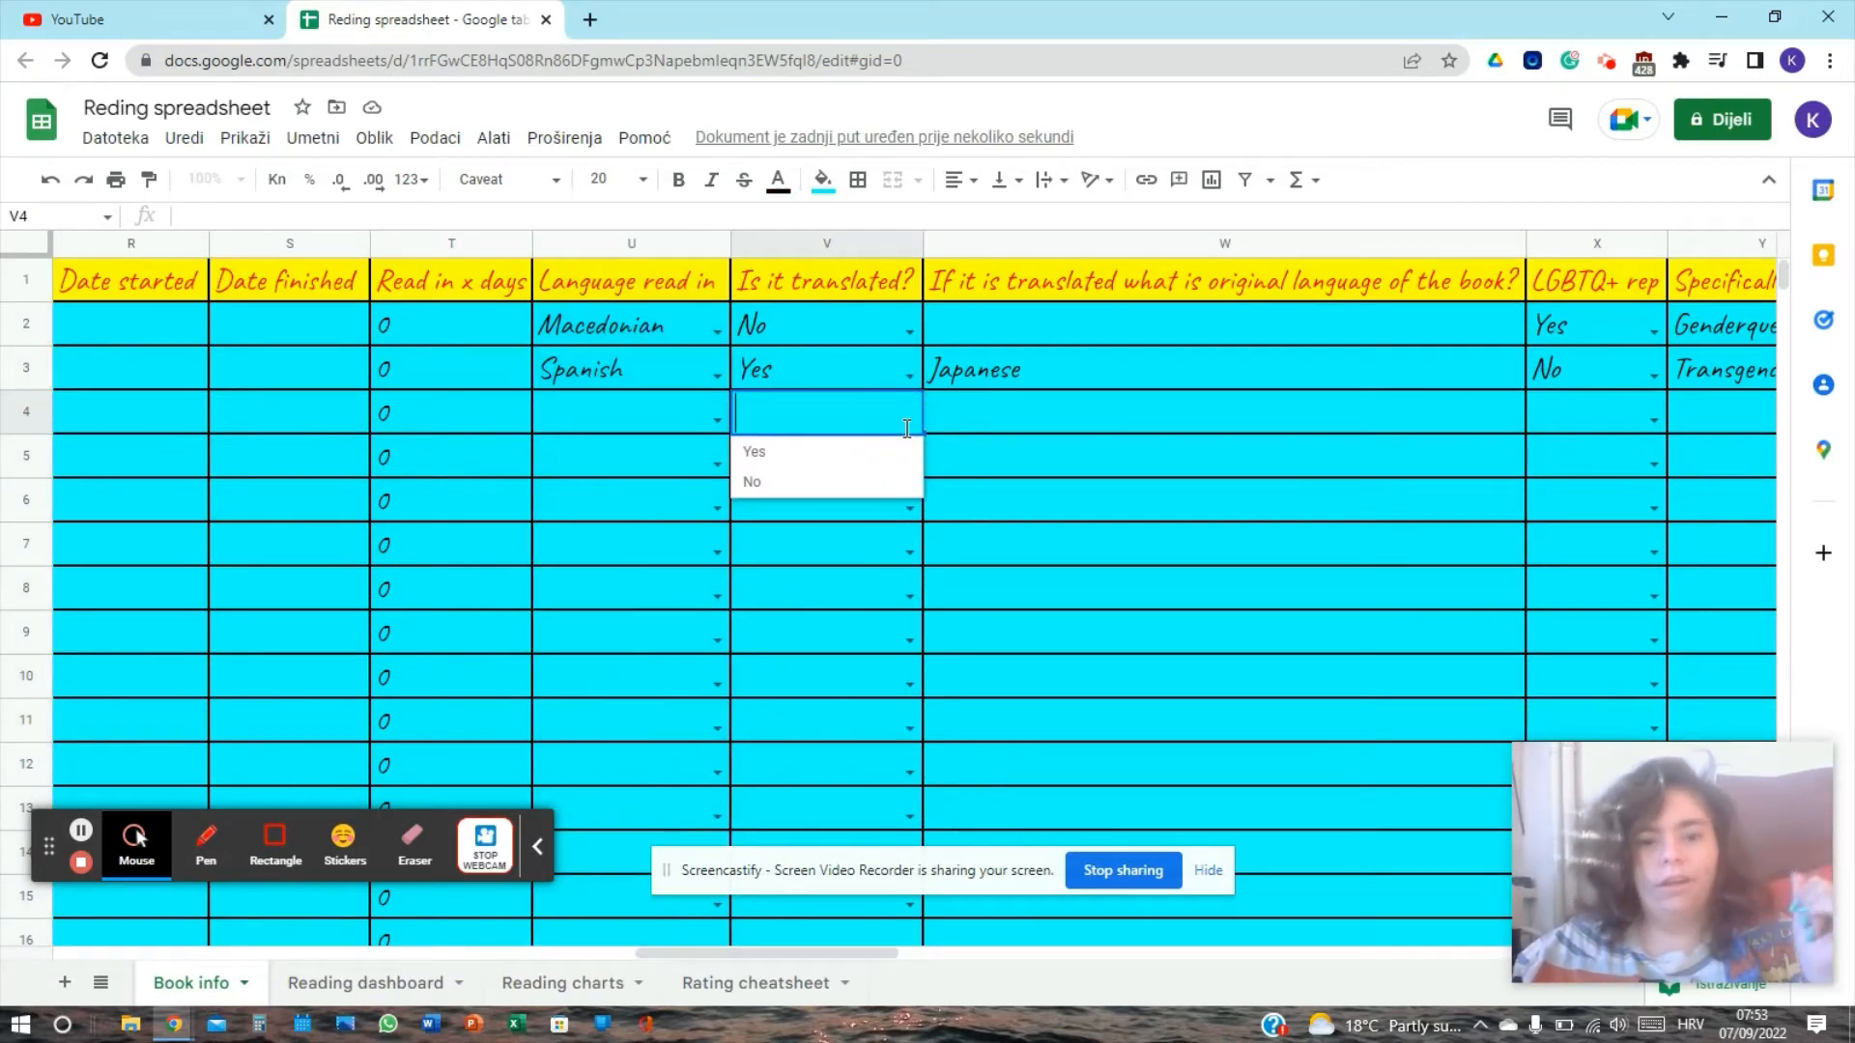
left_click(792, 235)
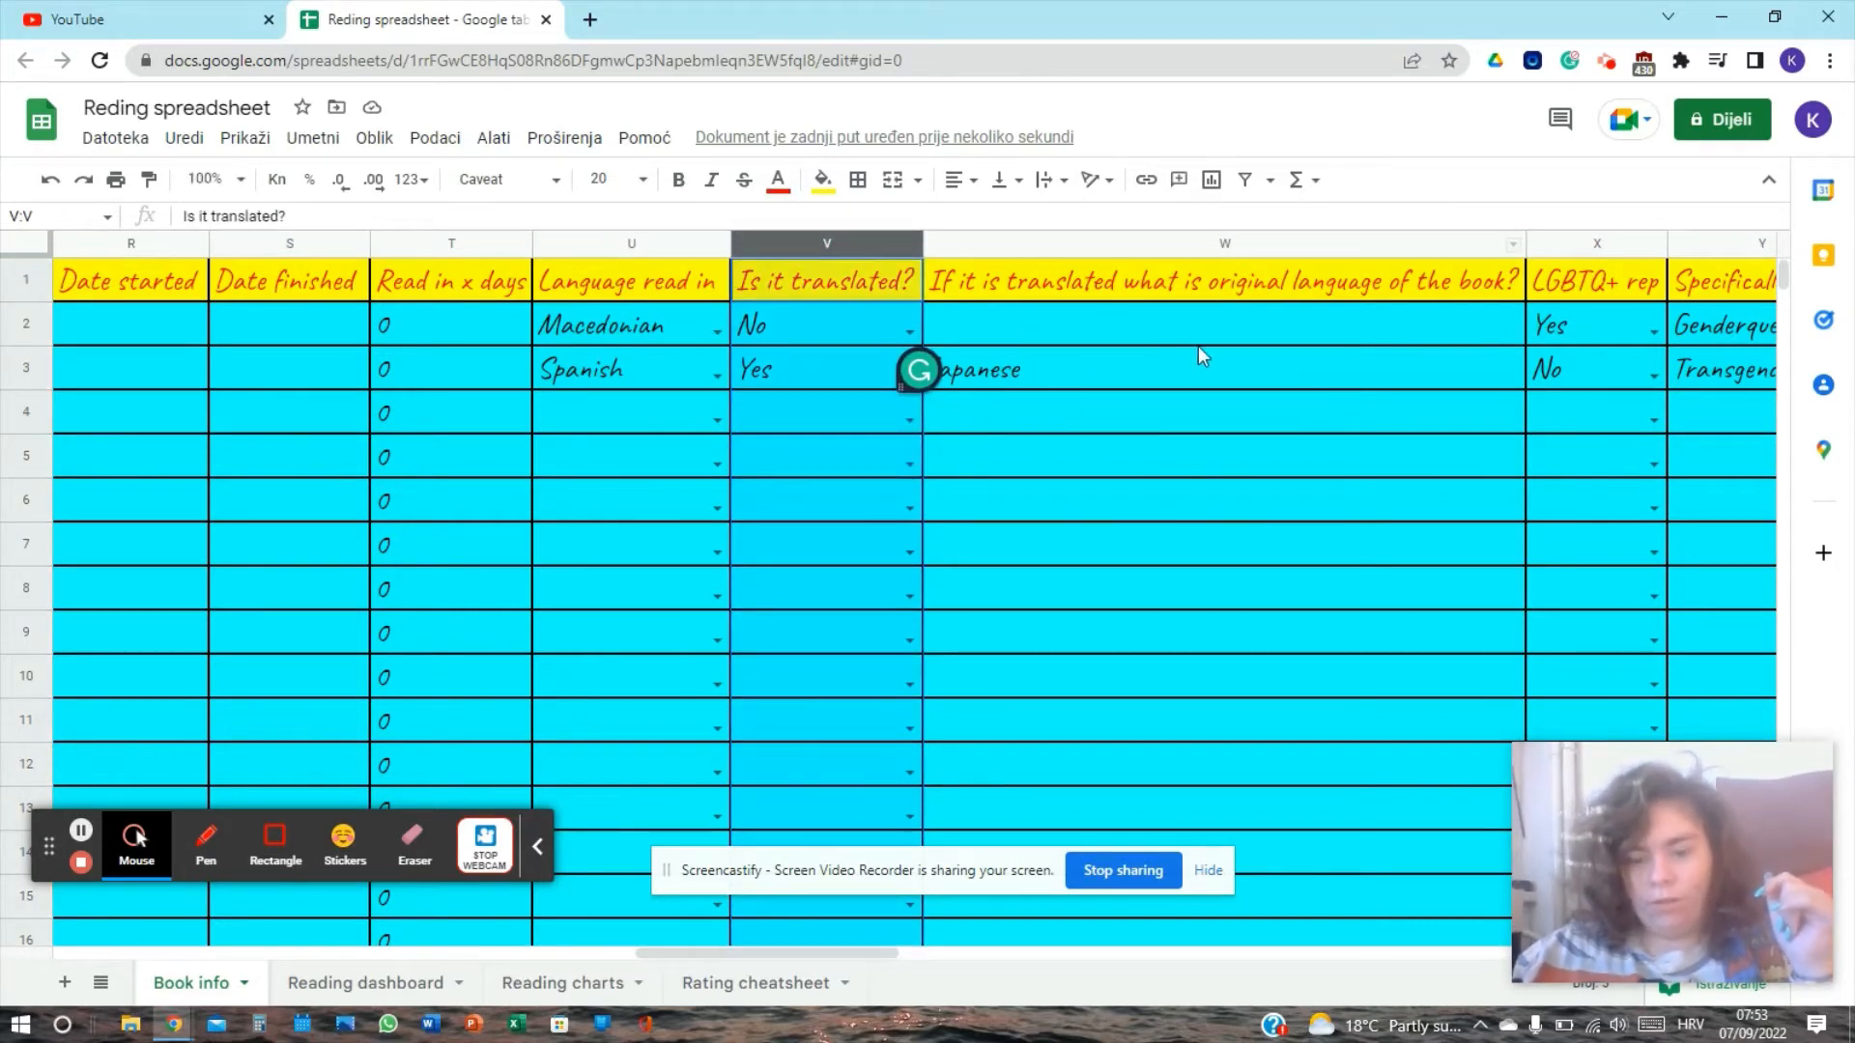
left_click(1041, 371)
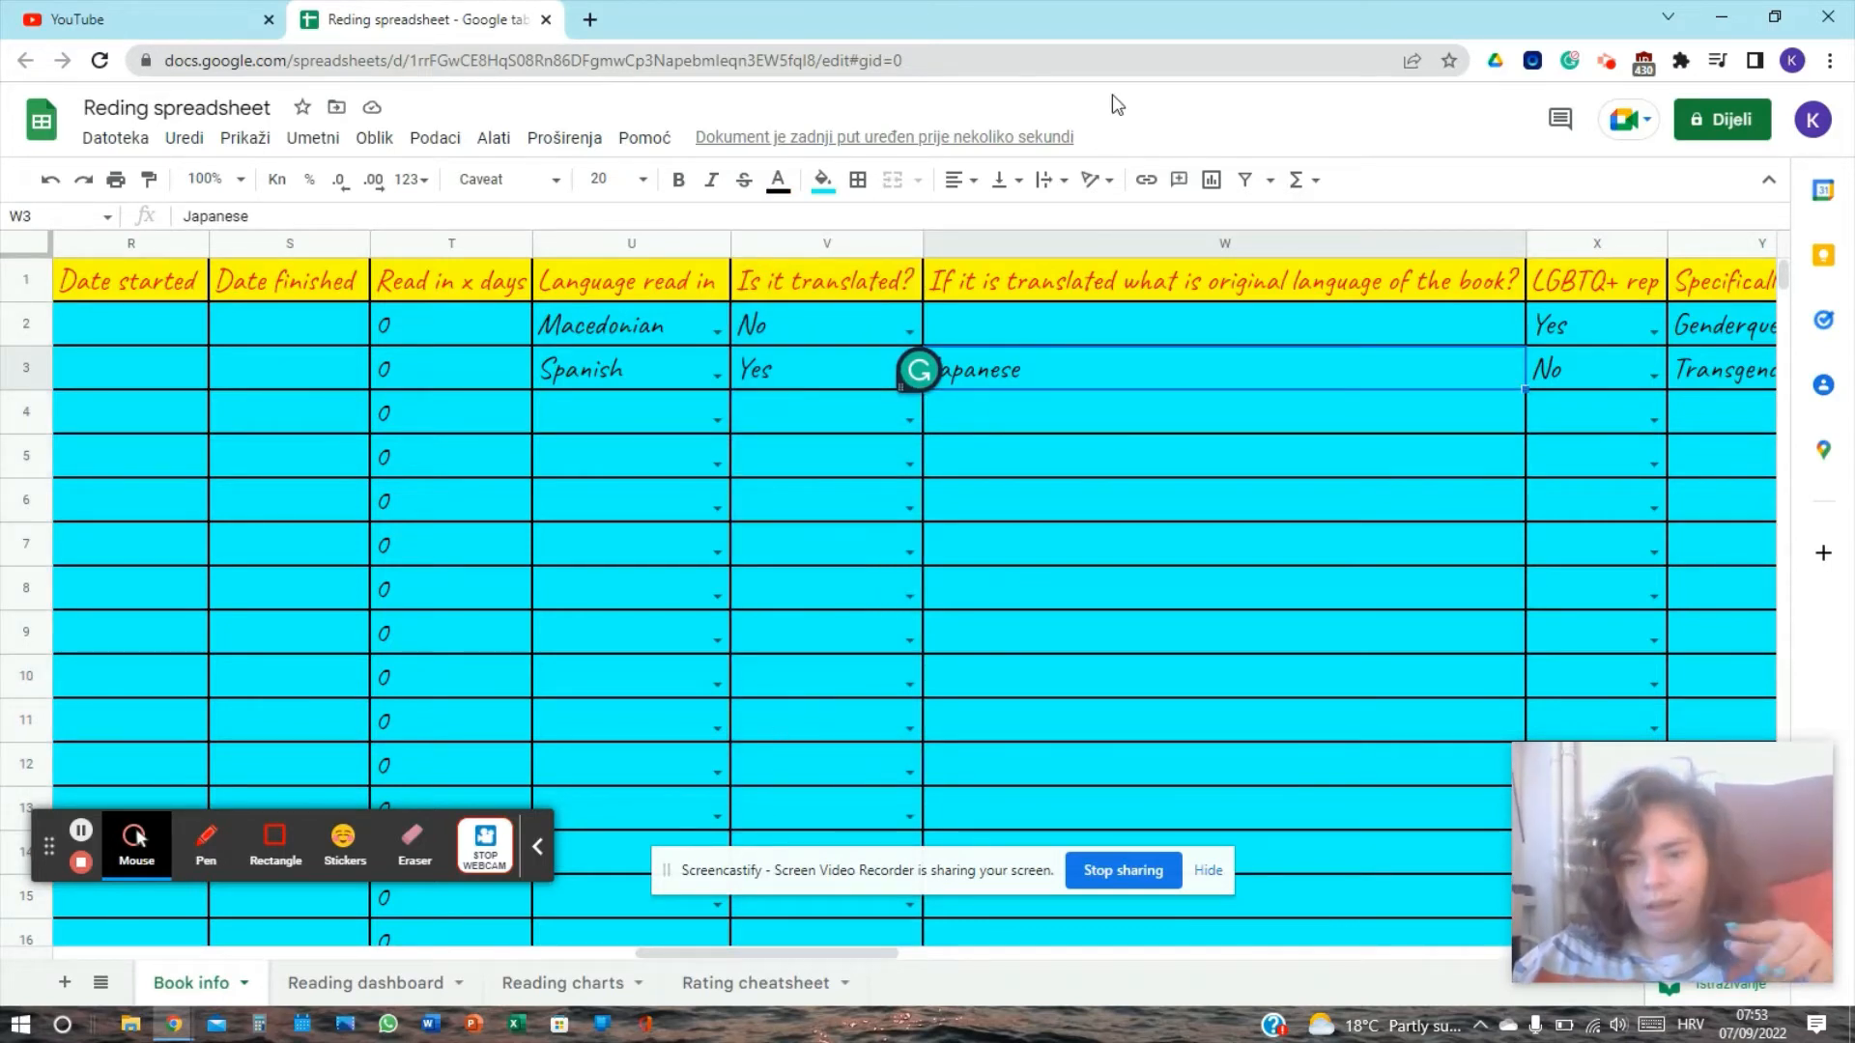
Step: Look at the original language column and check the LGBTQ+ rep options in row 4
left_click(1057, 237)
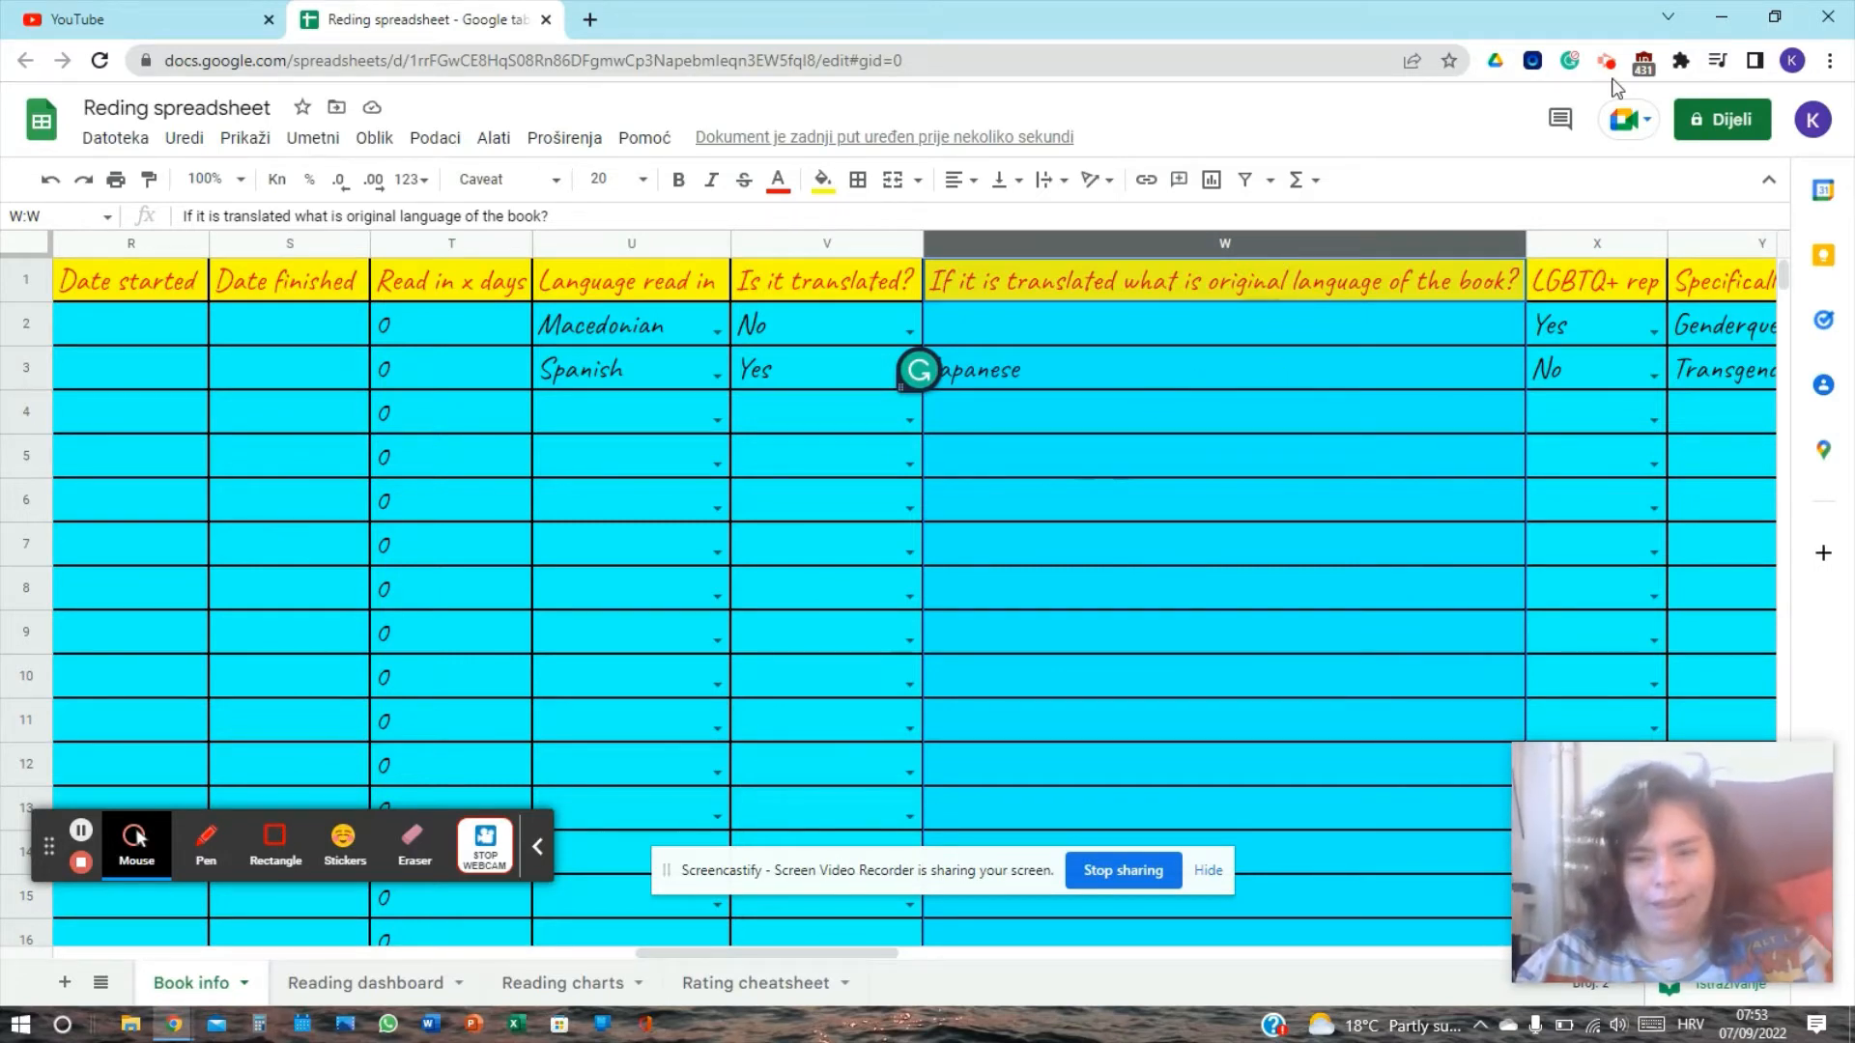
left_click(1589, 240)
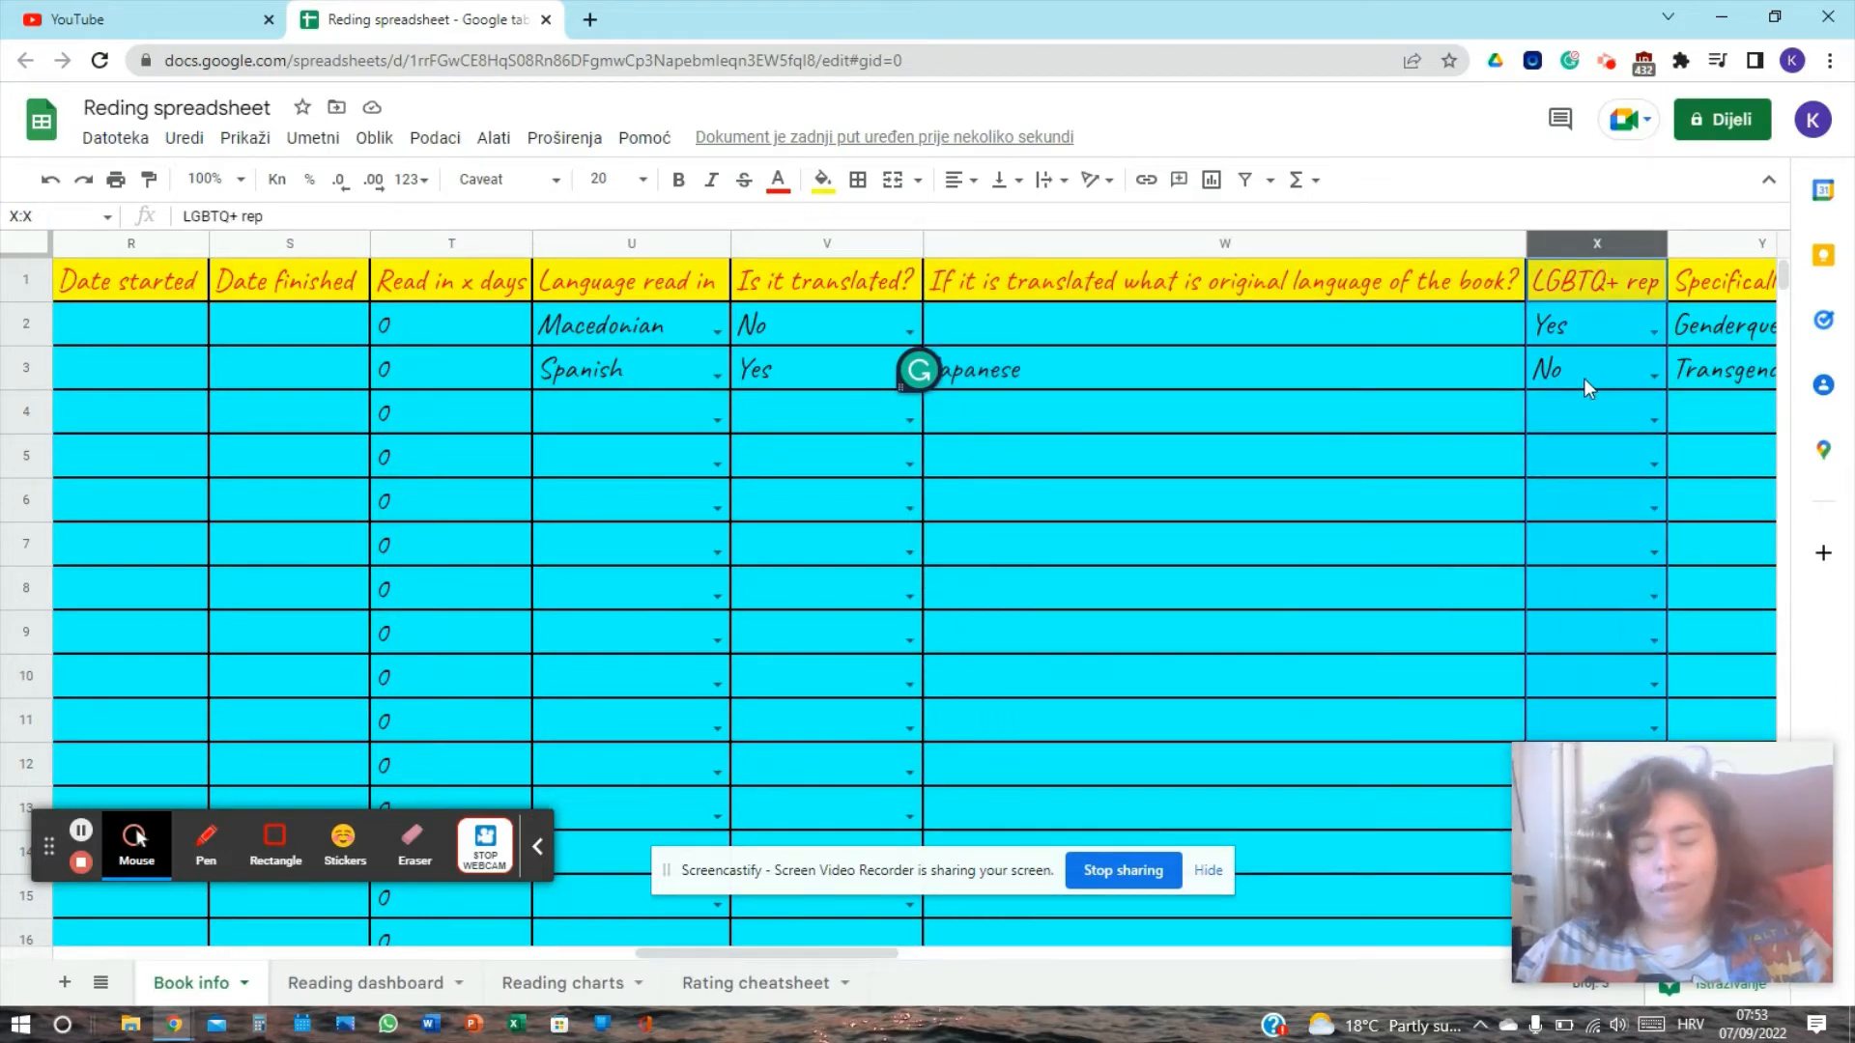
left_click(1653, 419)
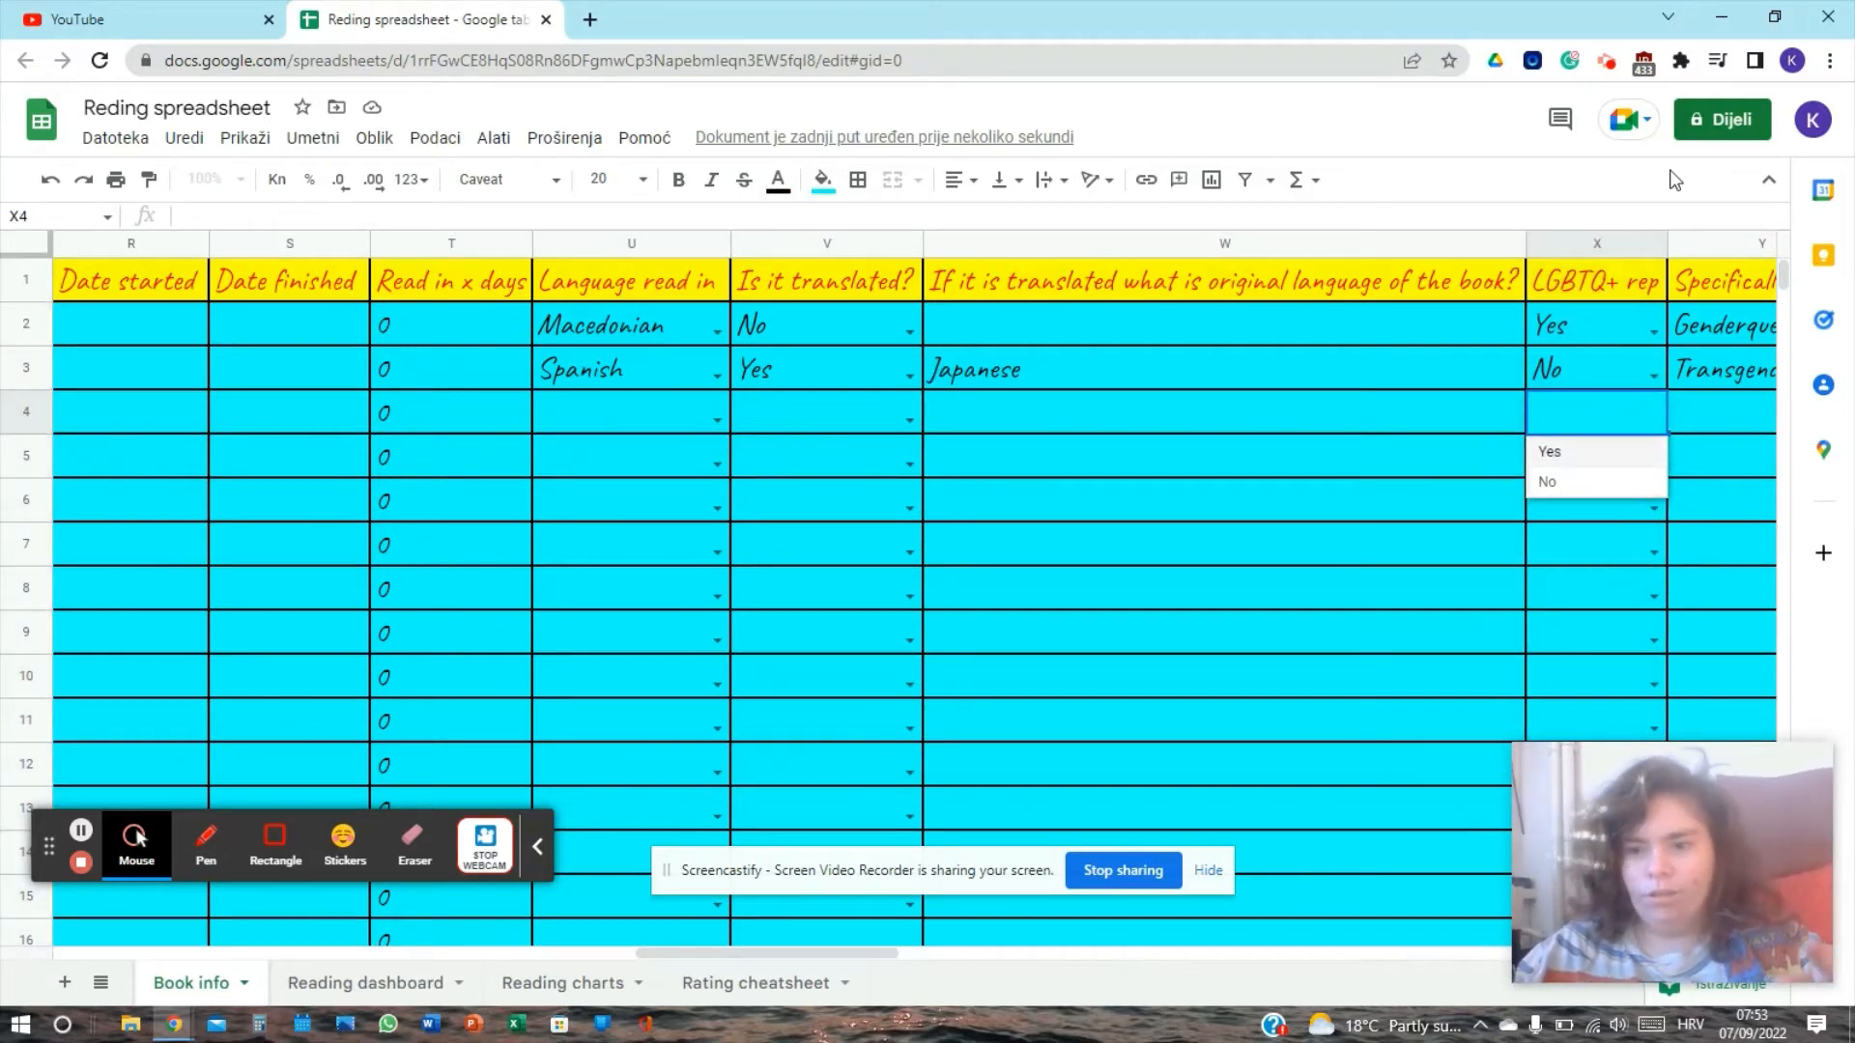
left_click(1596, 266)
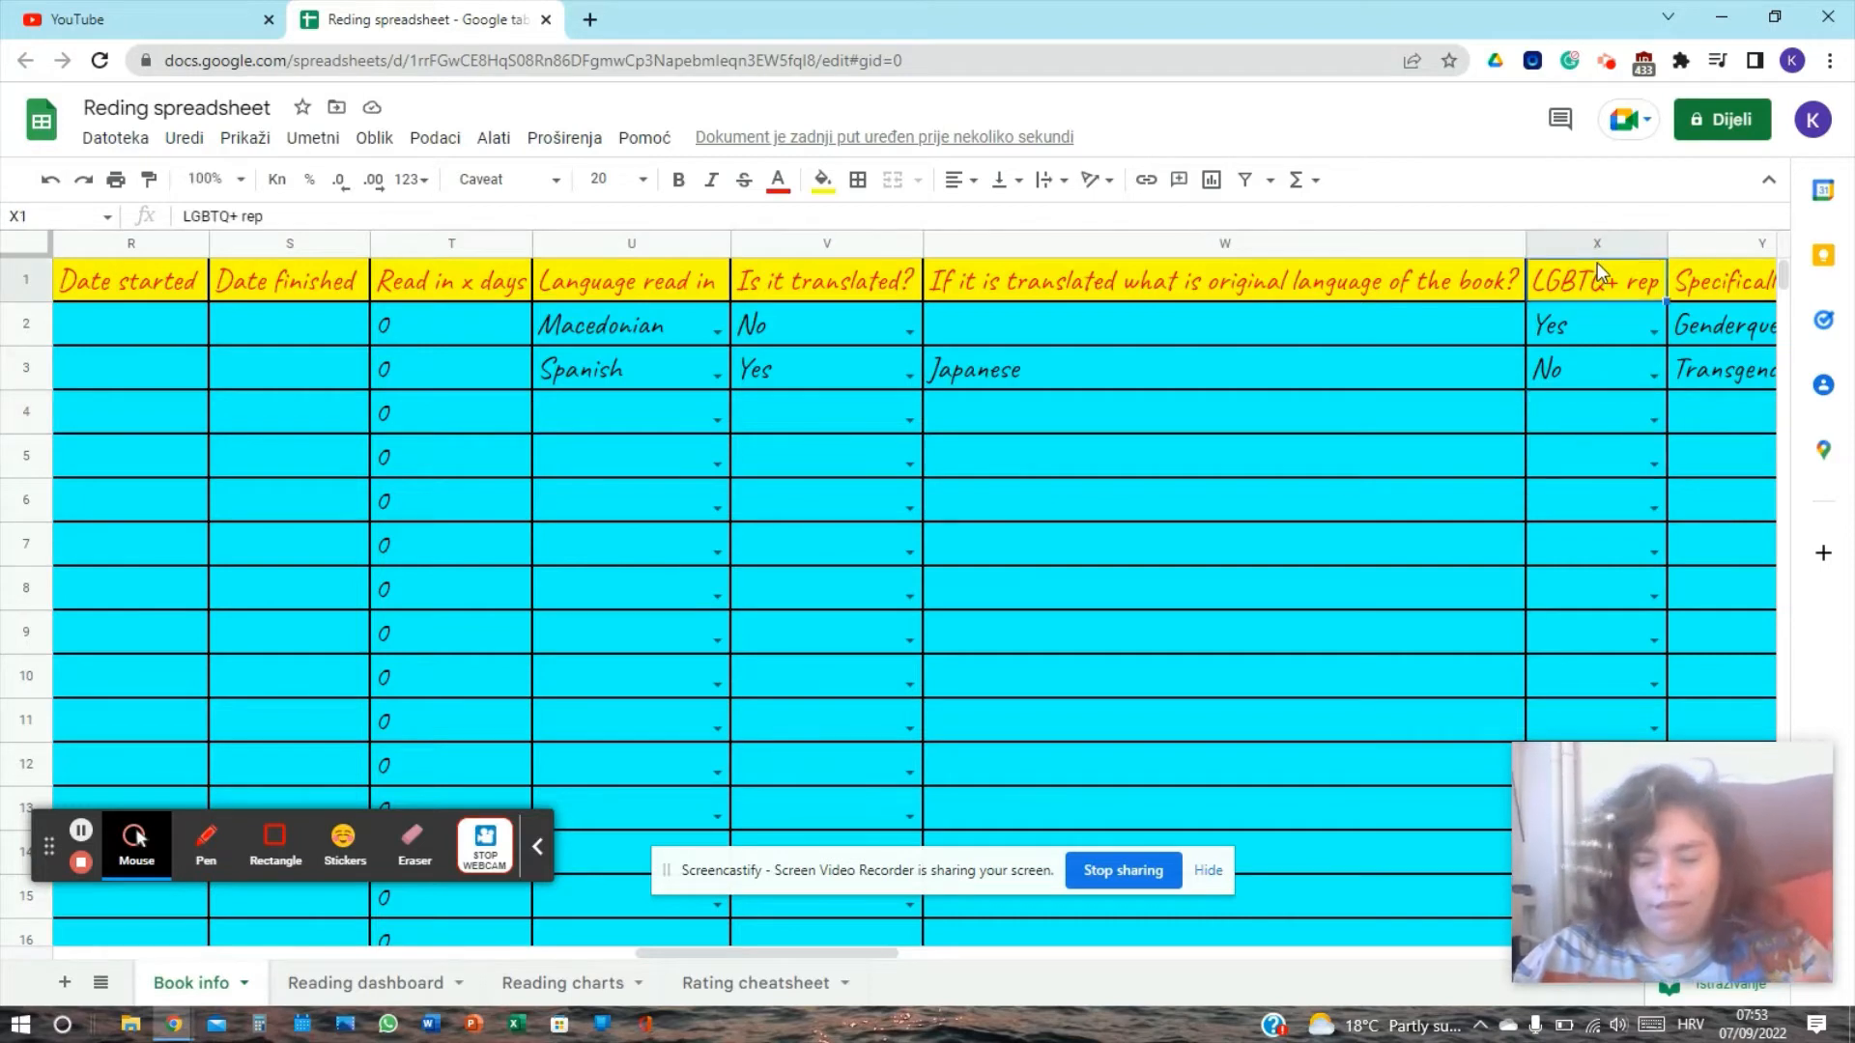
Step: Browse the LGBTQ+ Specifically options in row 4, try Lesbian as the entry, clear it, and reopen the options
key("Right")
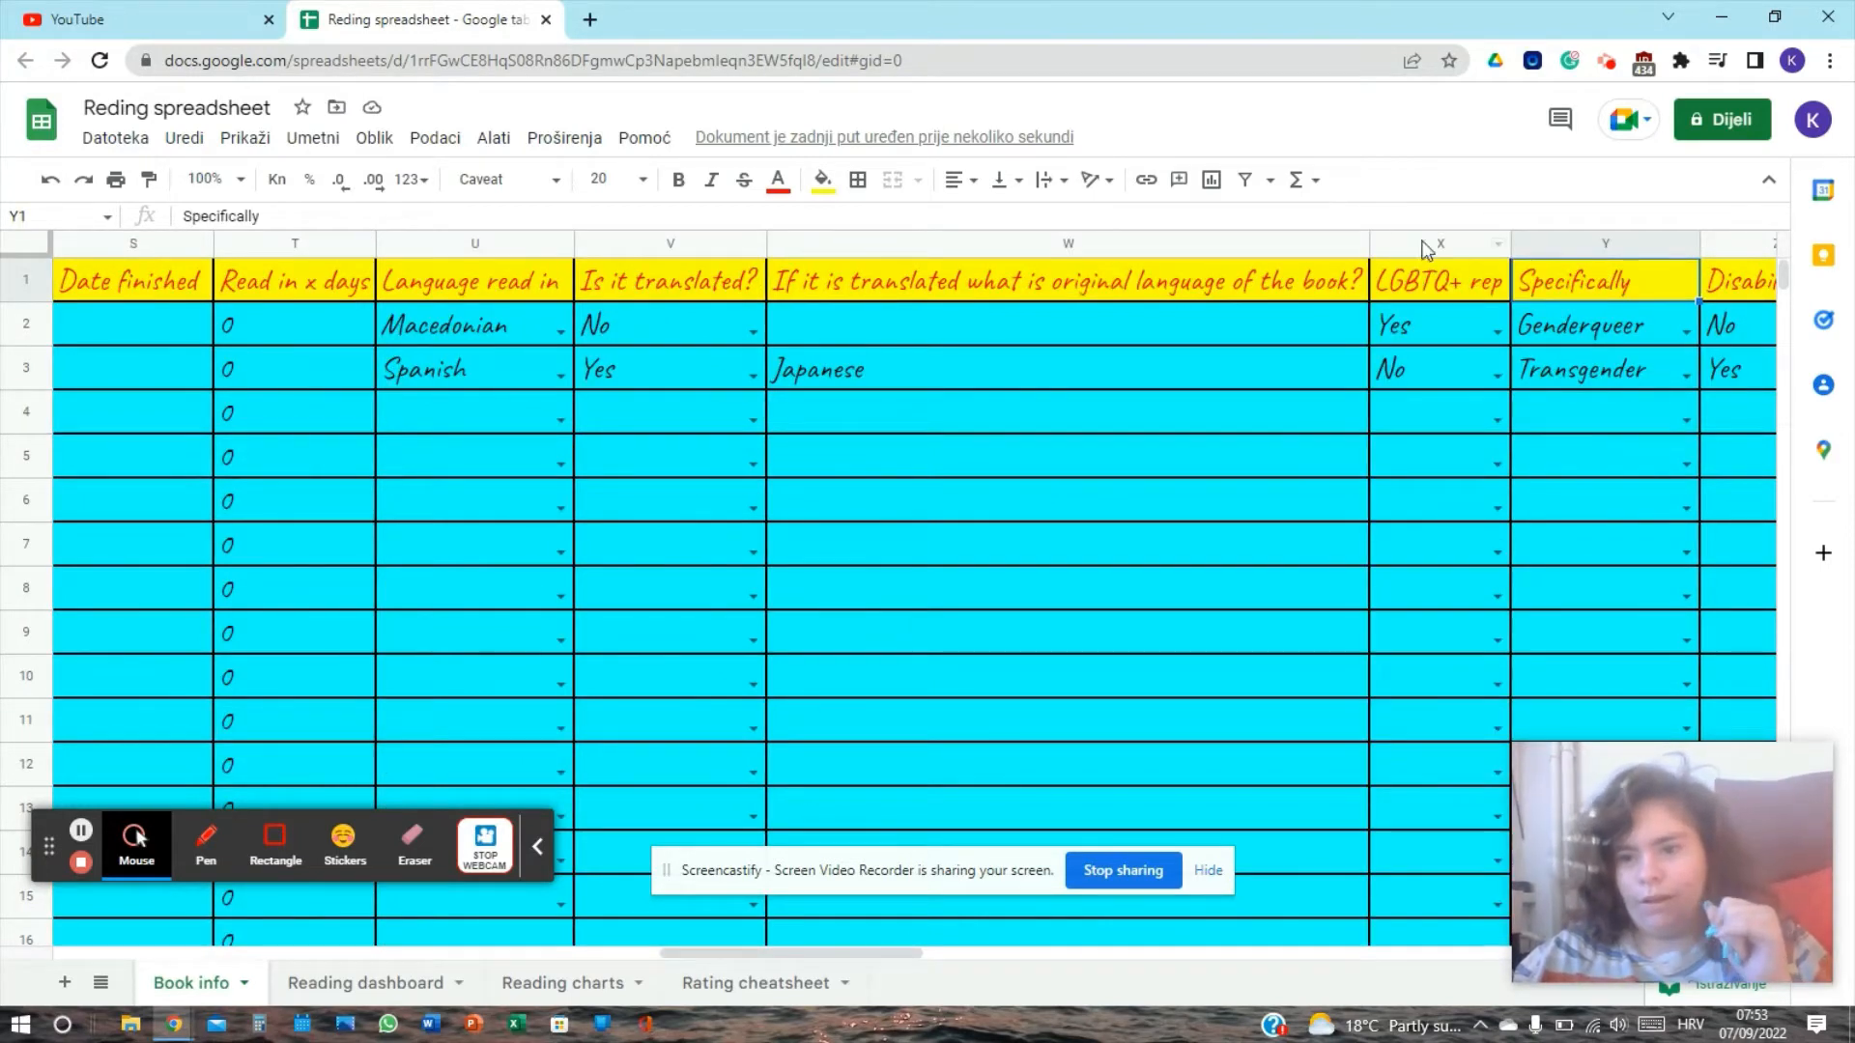
left_click(1681, 418)
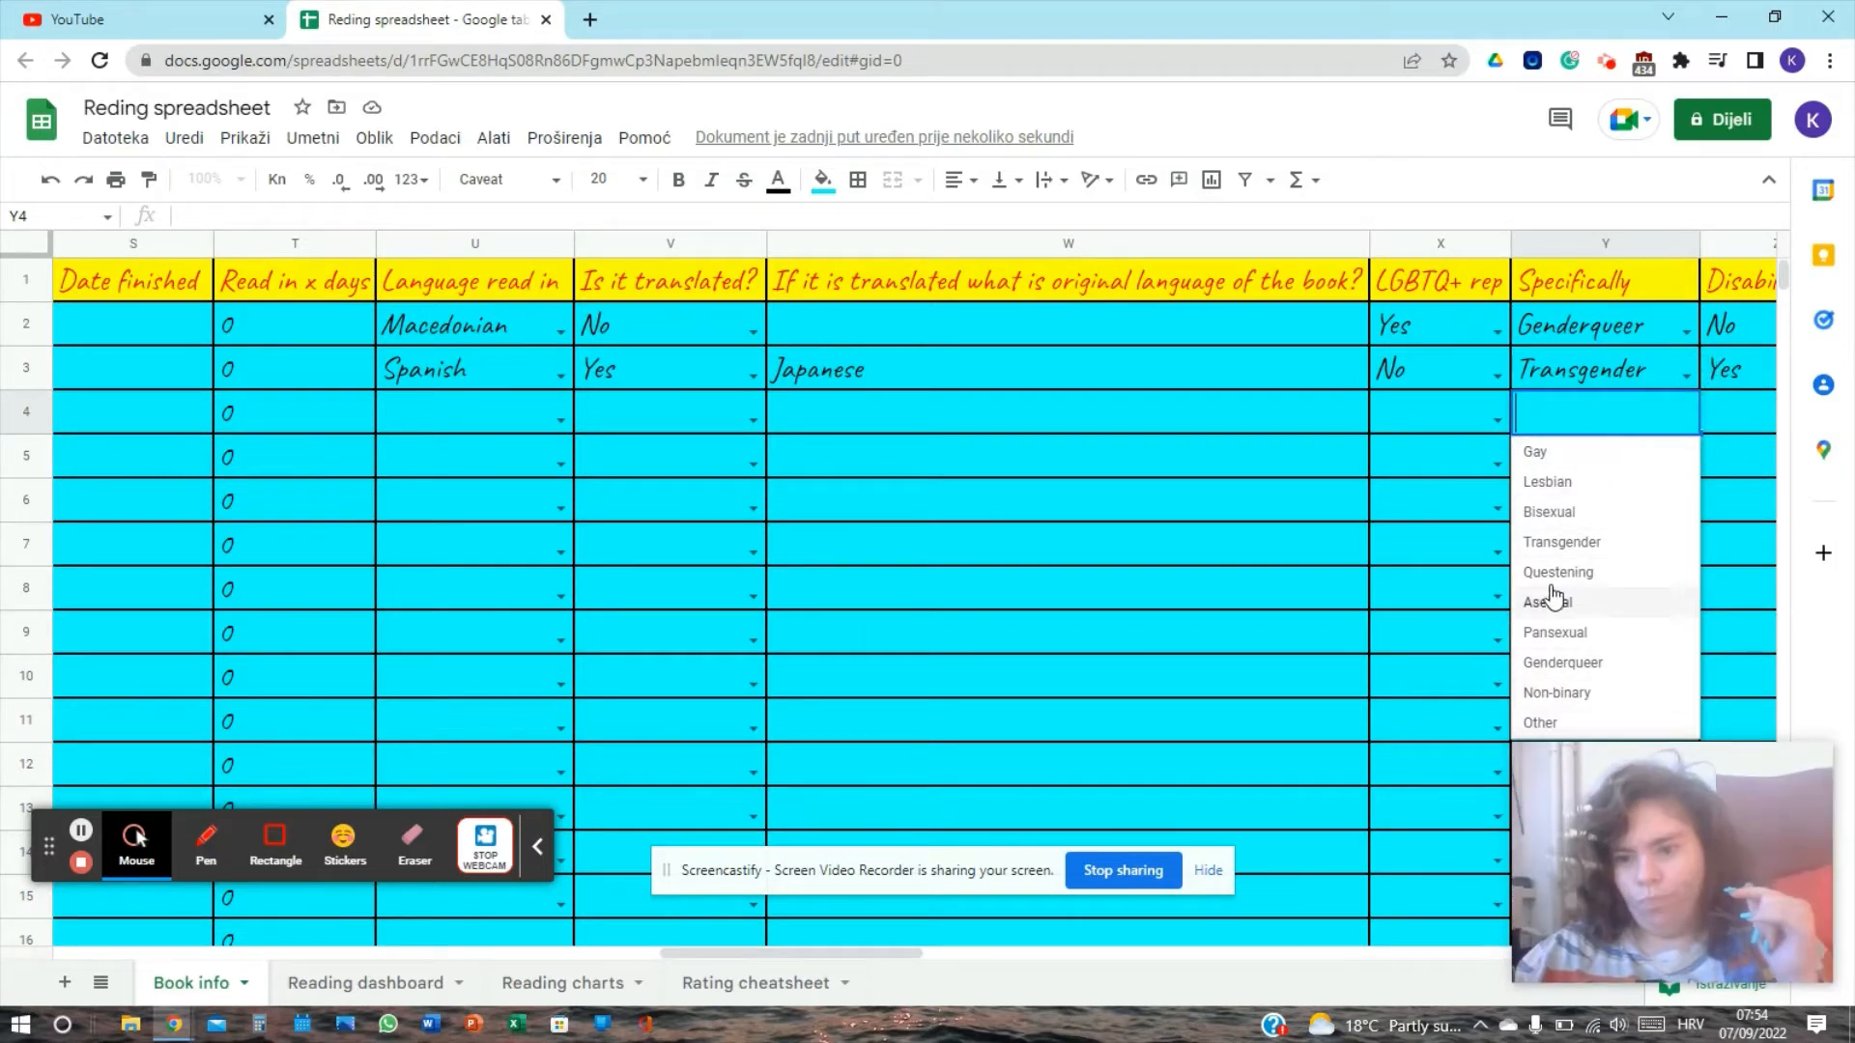
left_click(1540, 483)
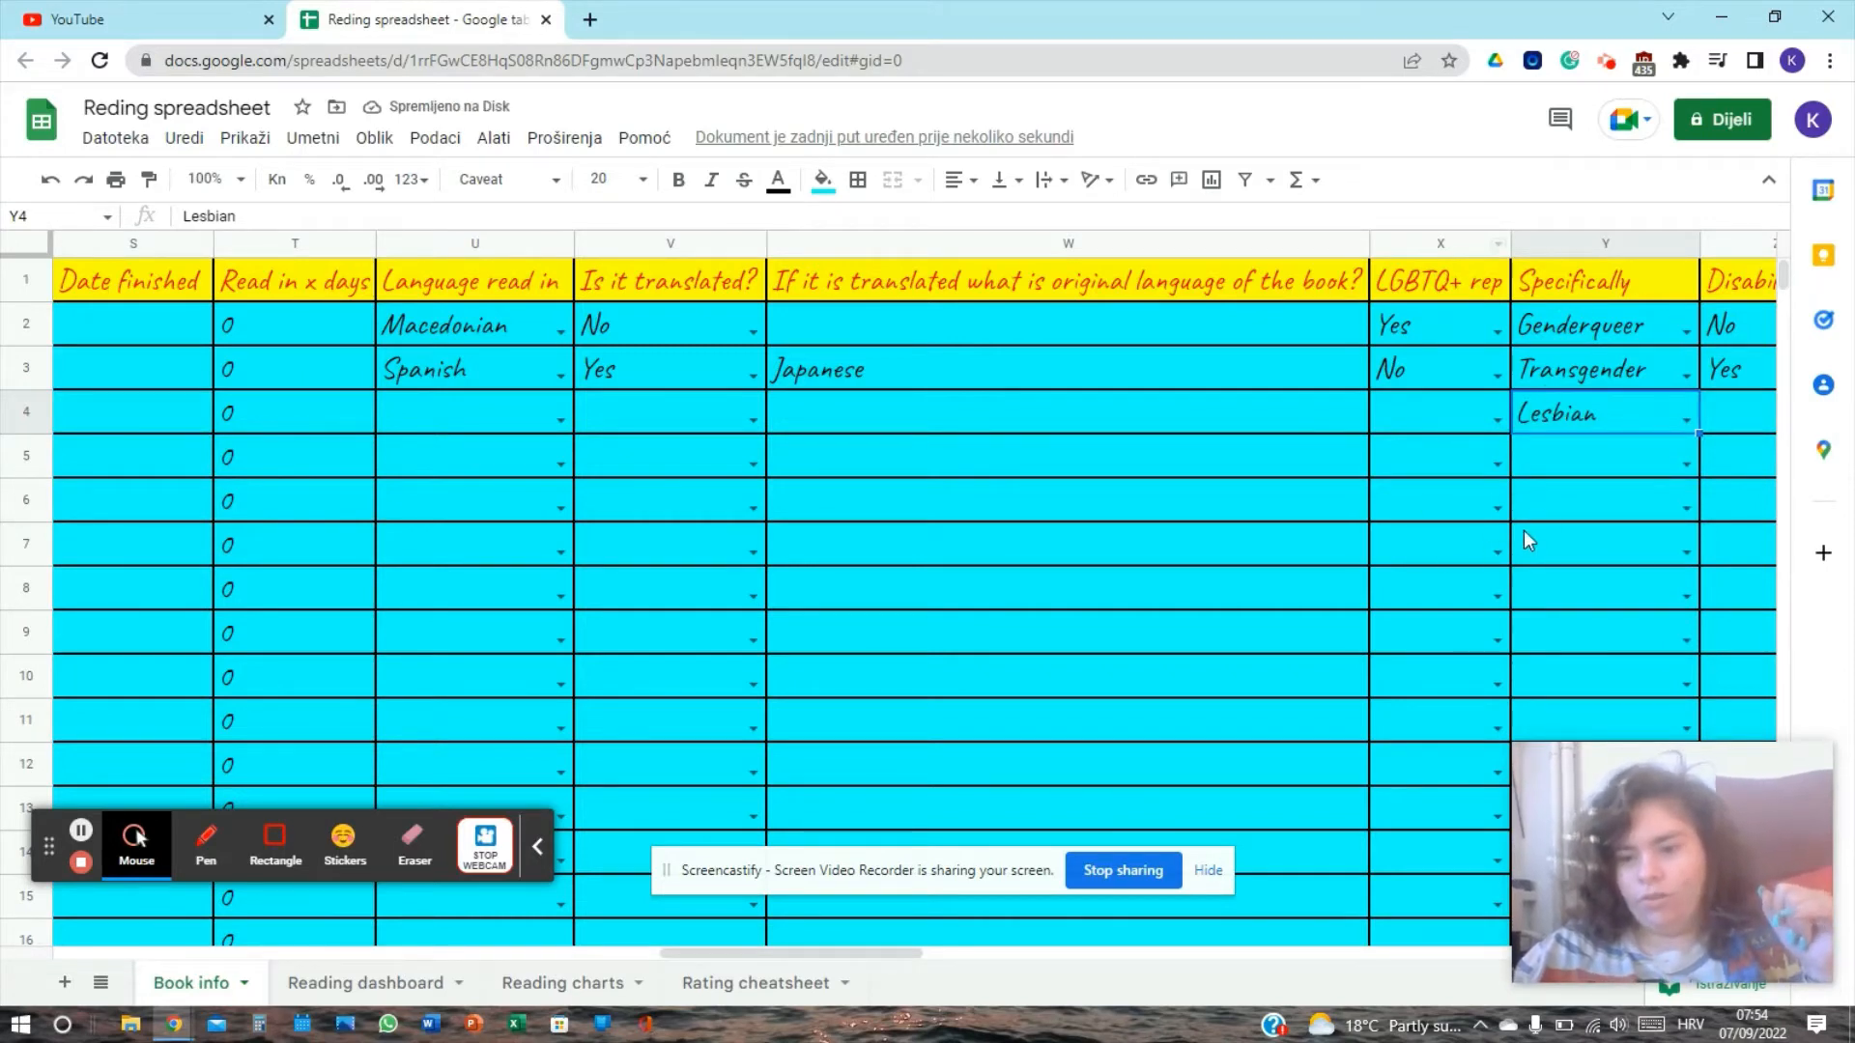
key("Delete")
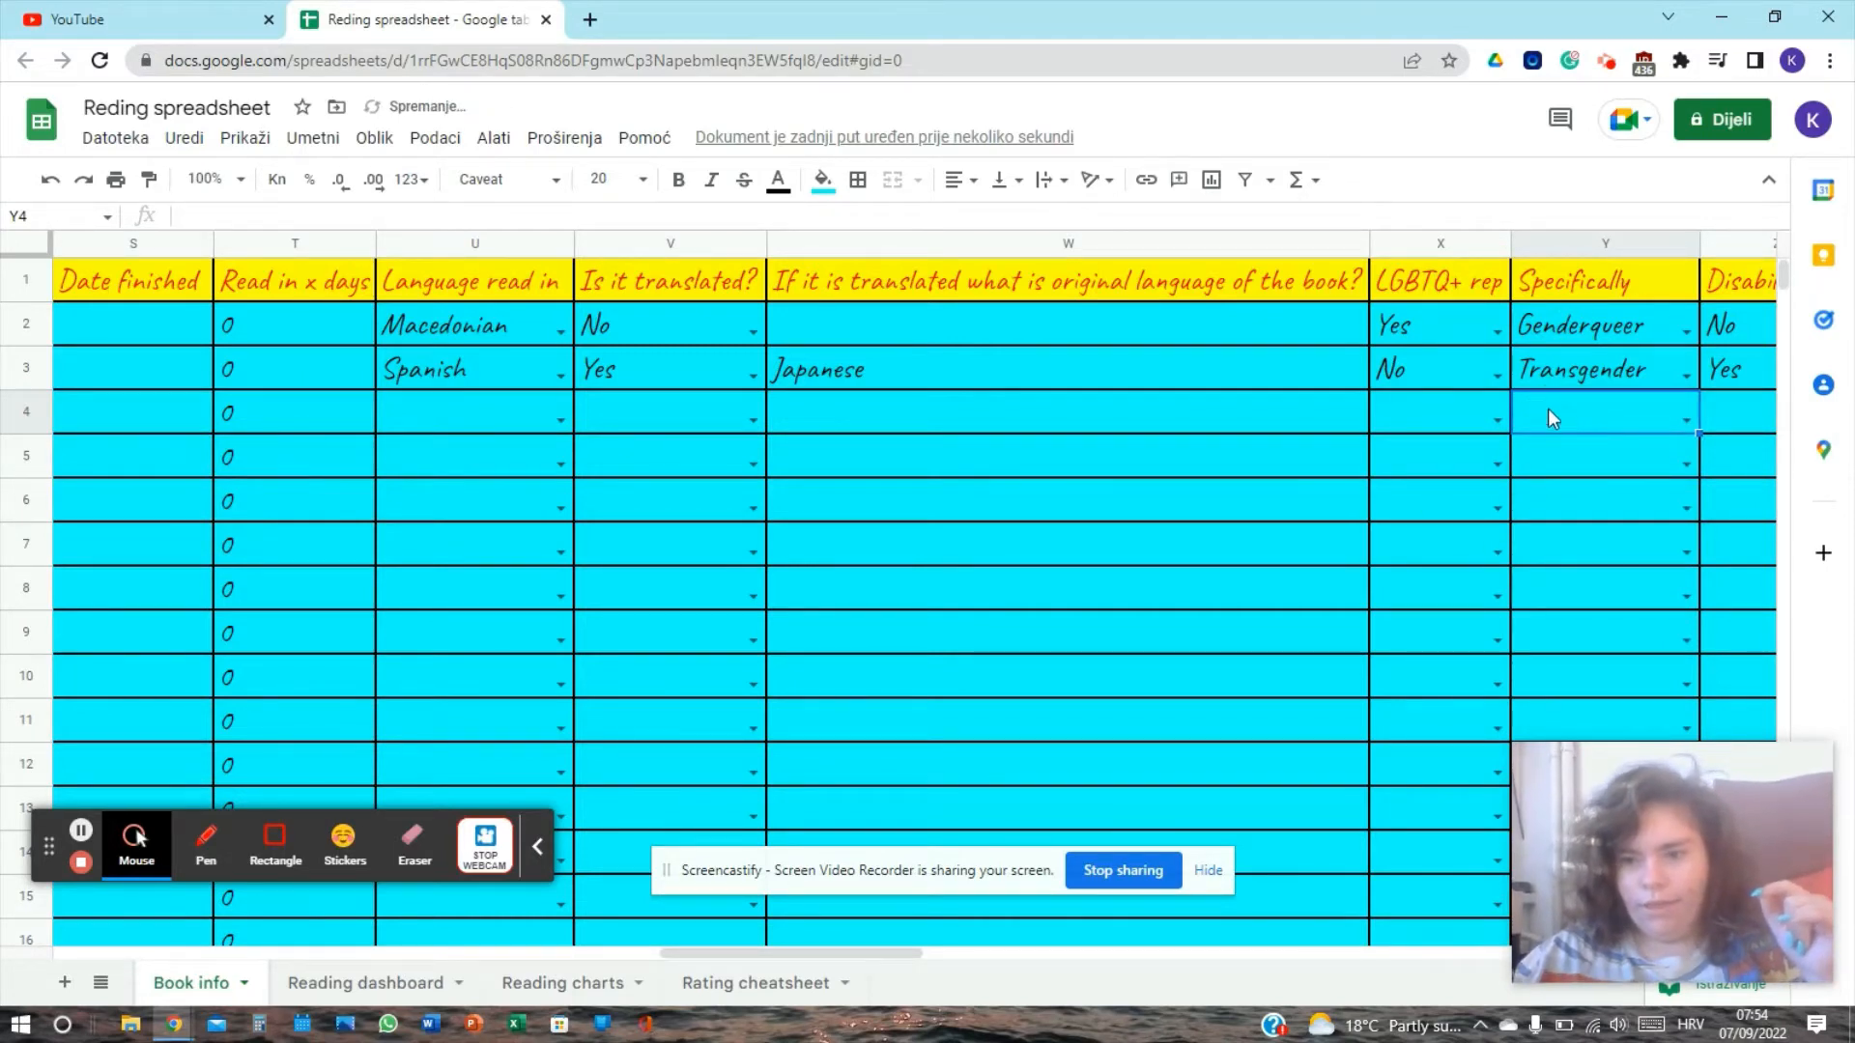
left_click(1682, 421)
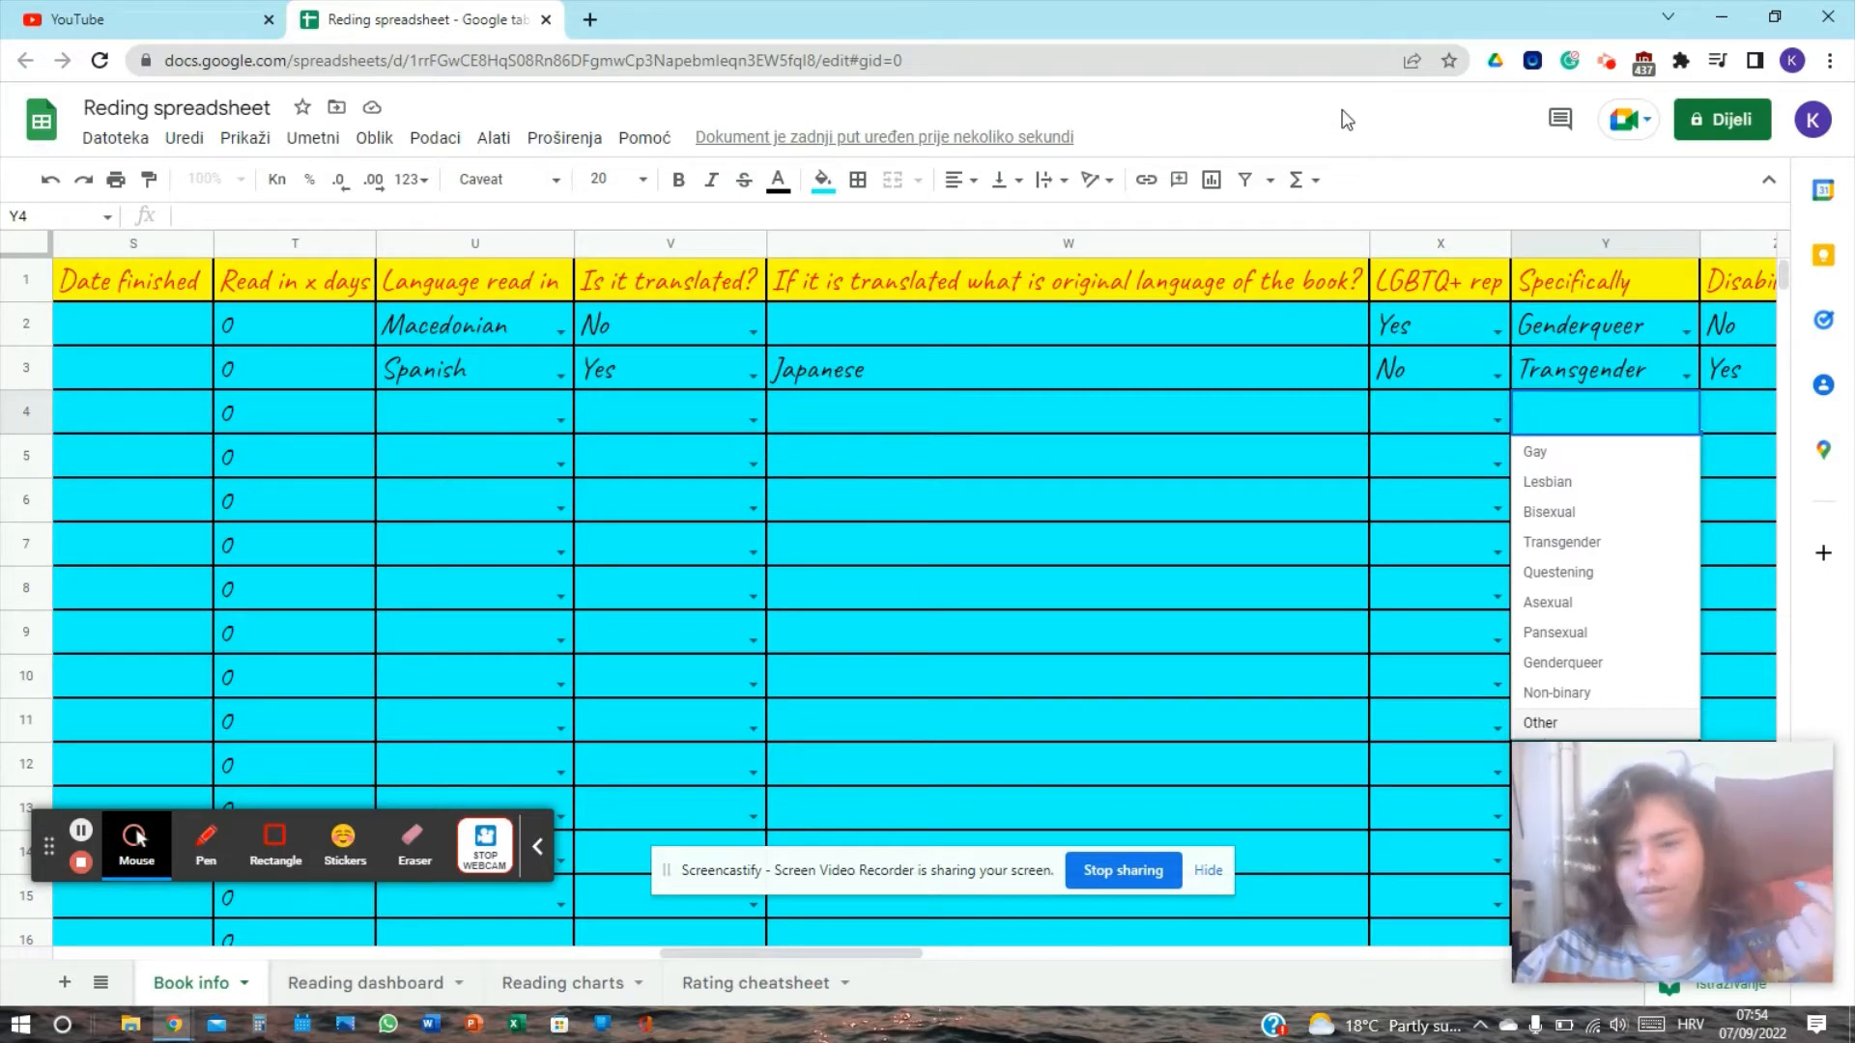
Step: Go to the Disability rep column and clear the Chronical pain entry from the neighbouring Specifically column in row 2
left_click(1725, 240)
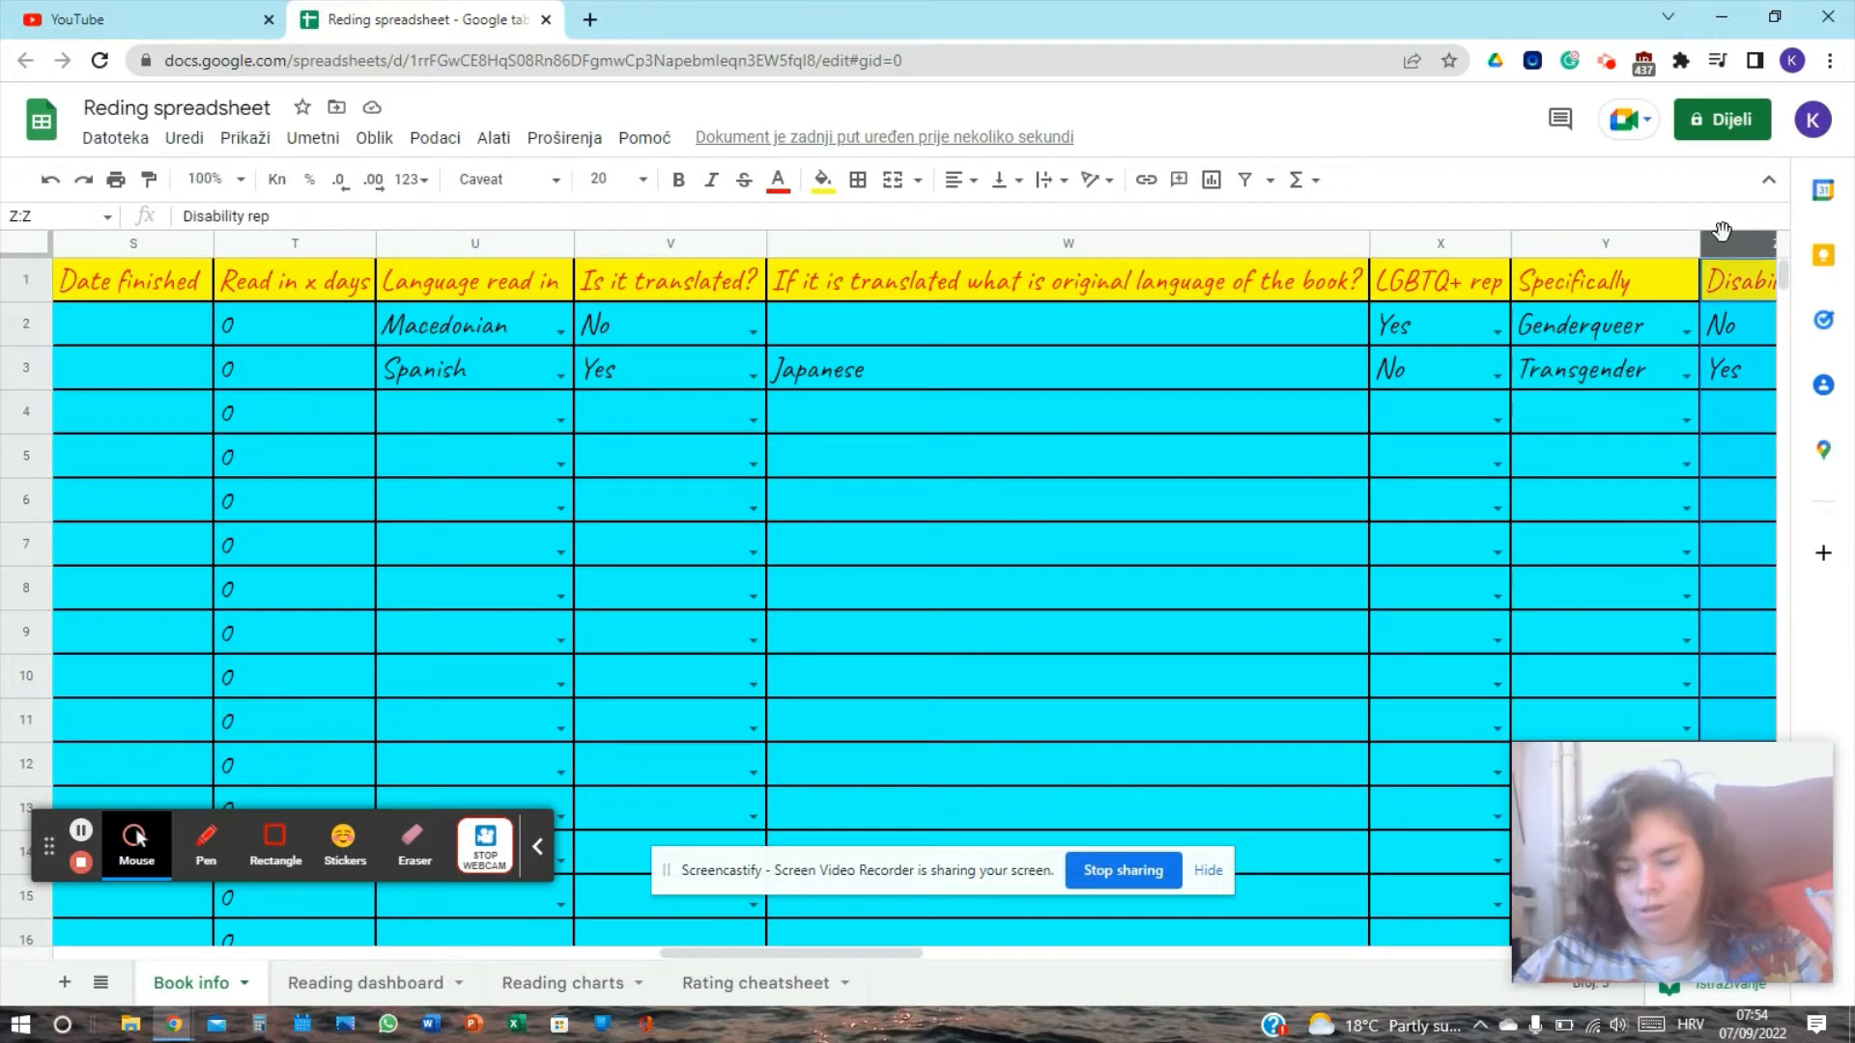
key("Right")
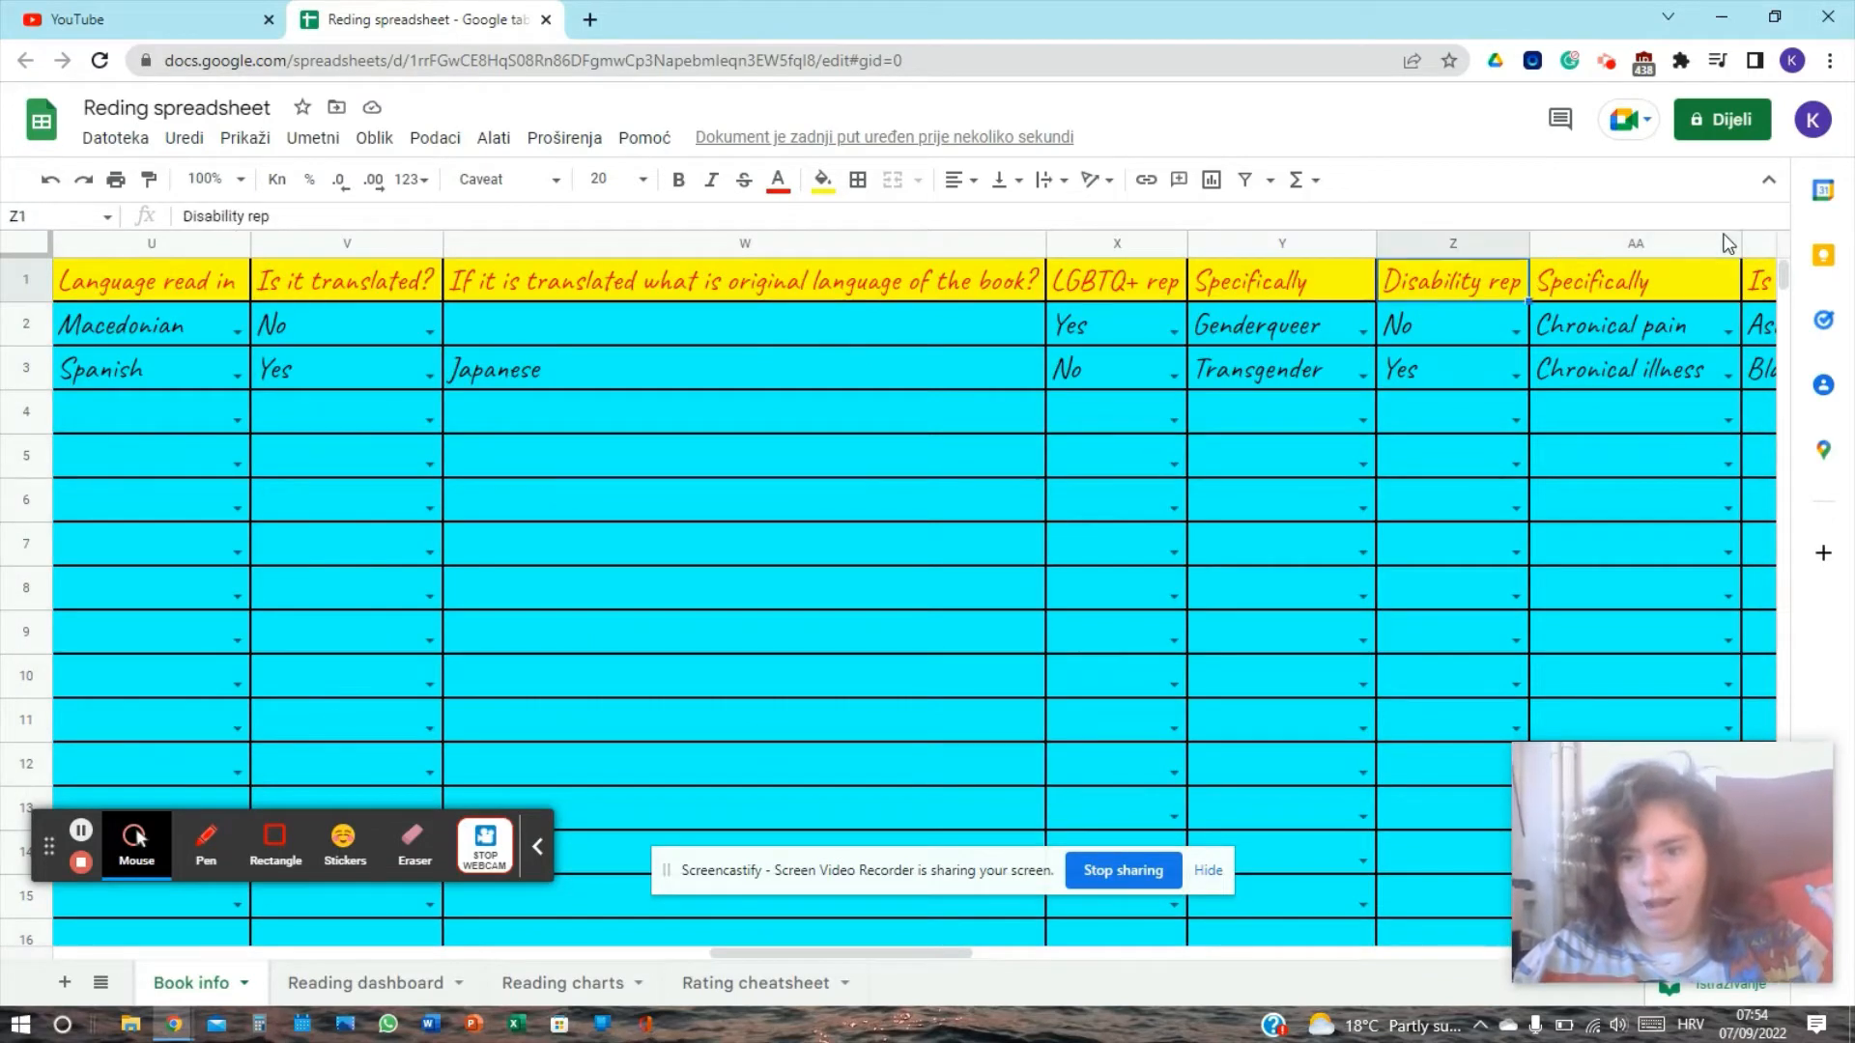
left_click(1438, 236)
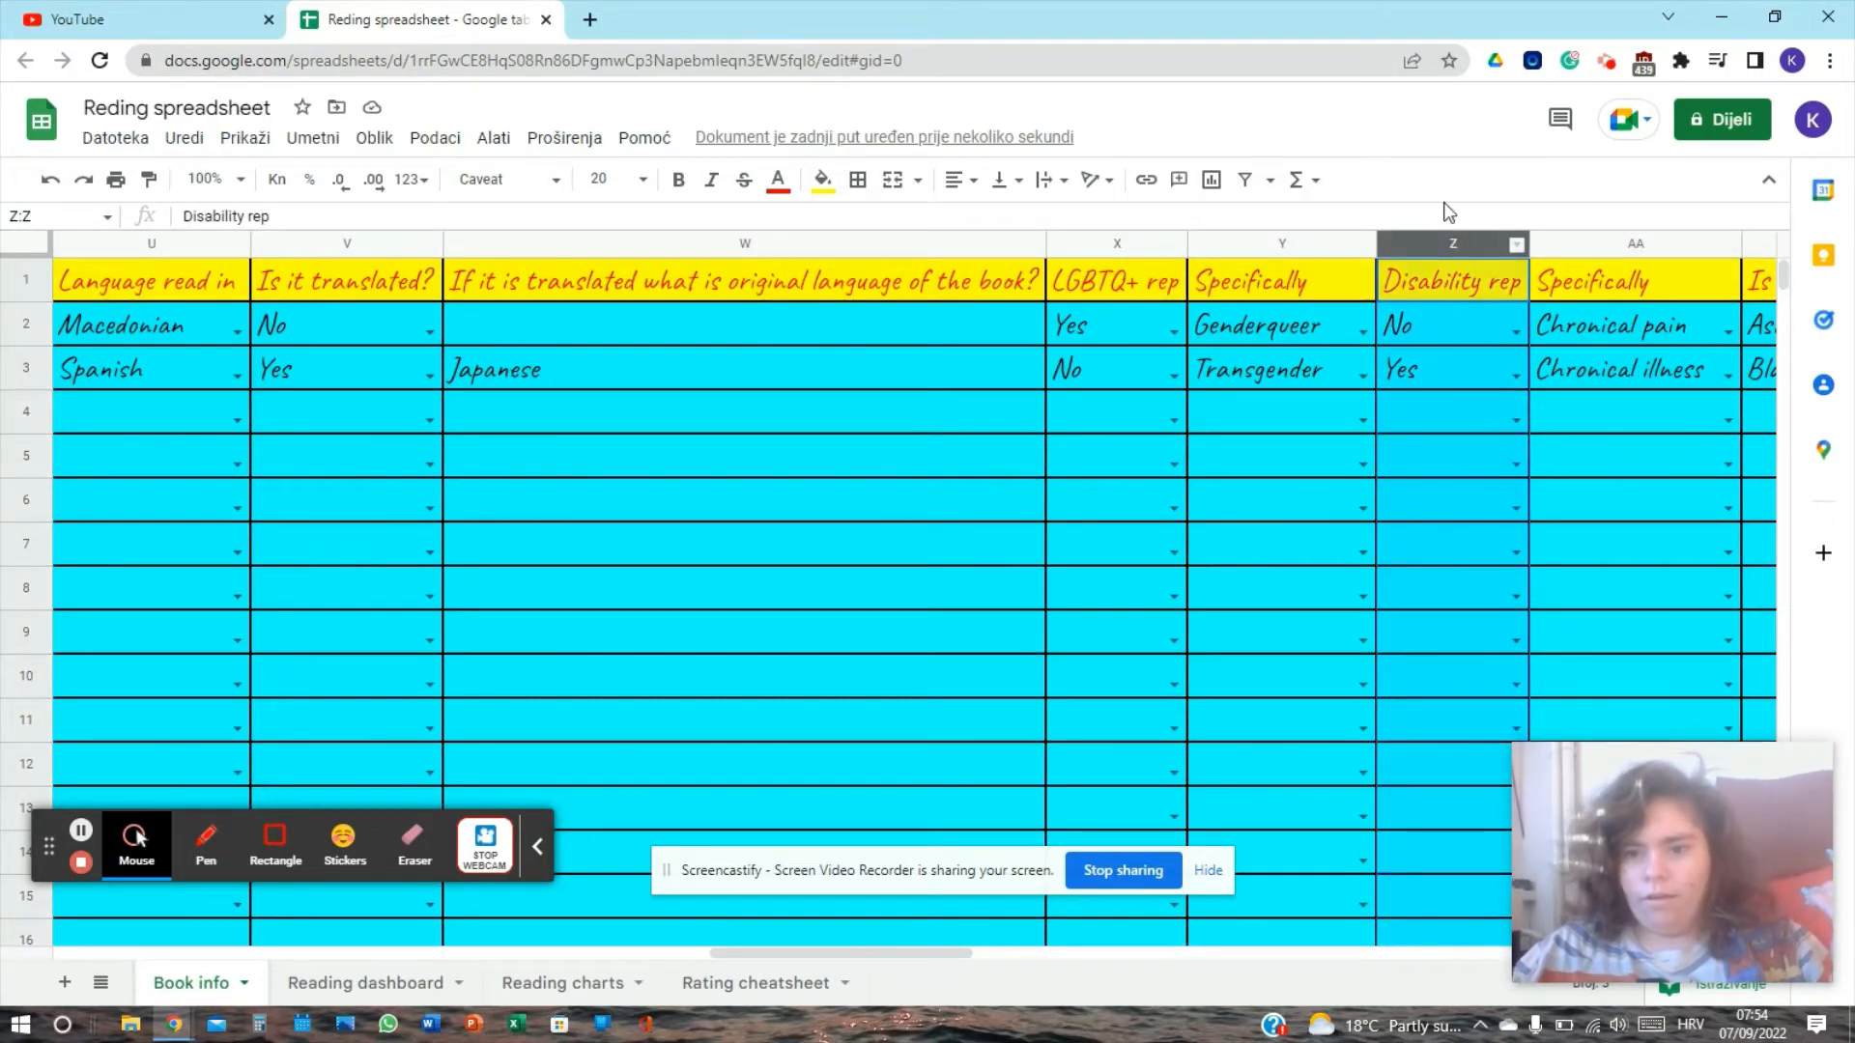
left_click(1565, 334)
key("Delete")
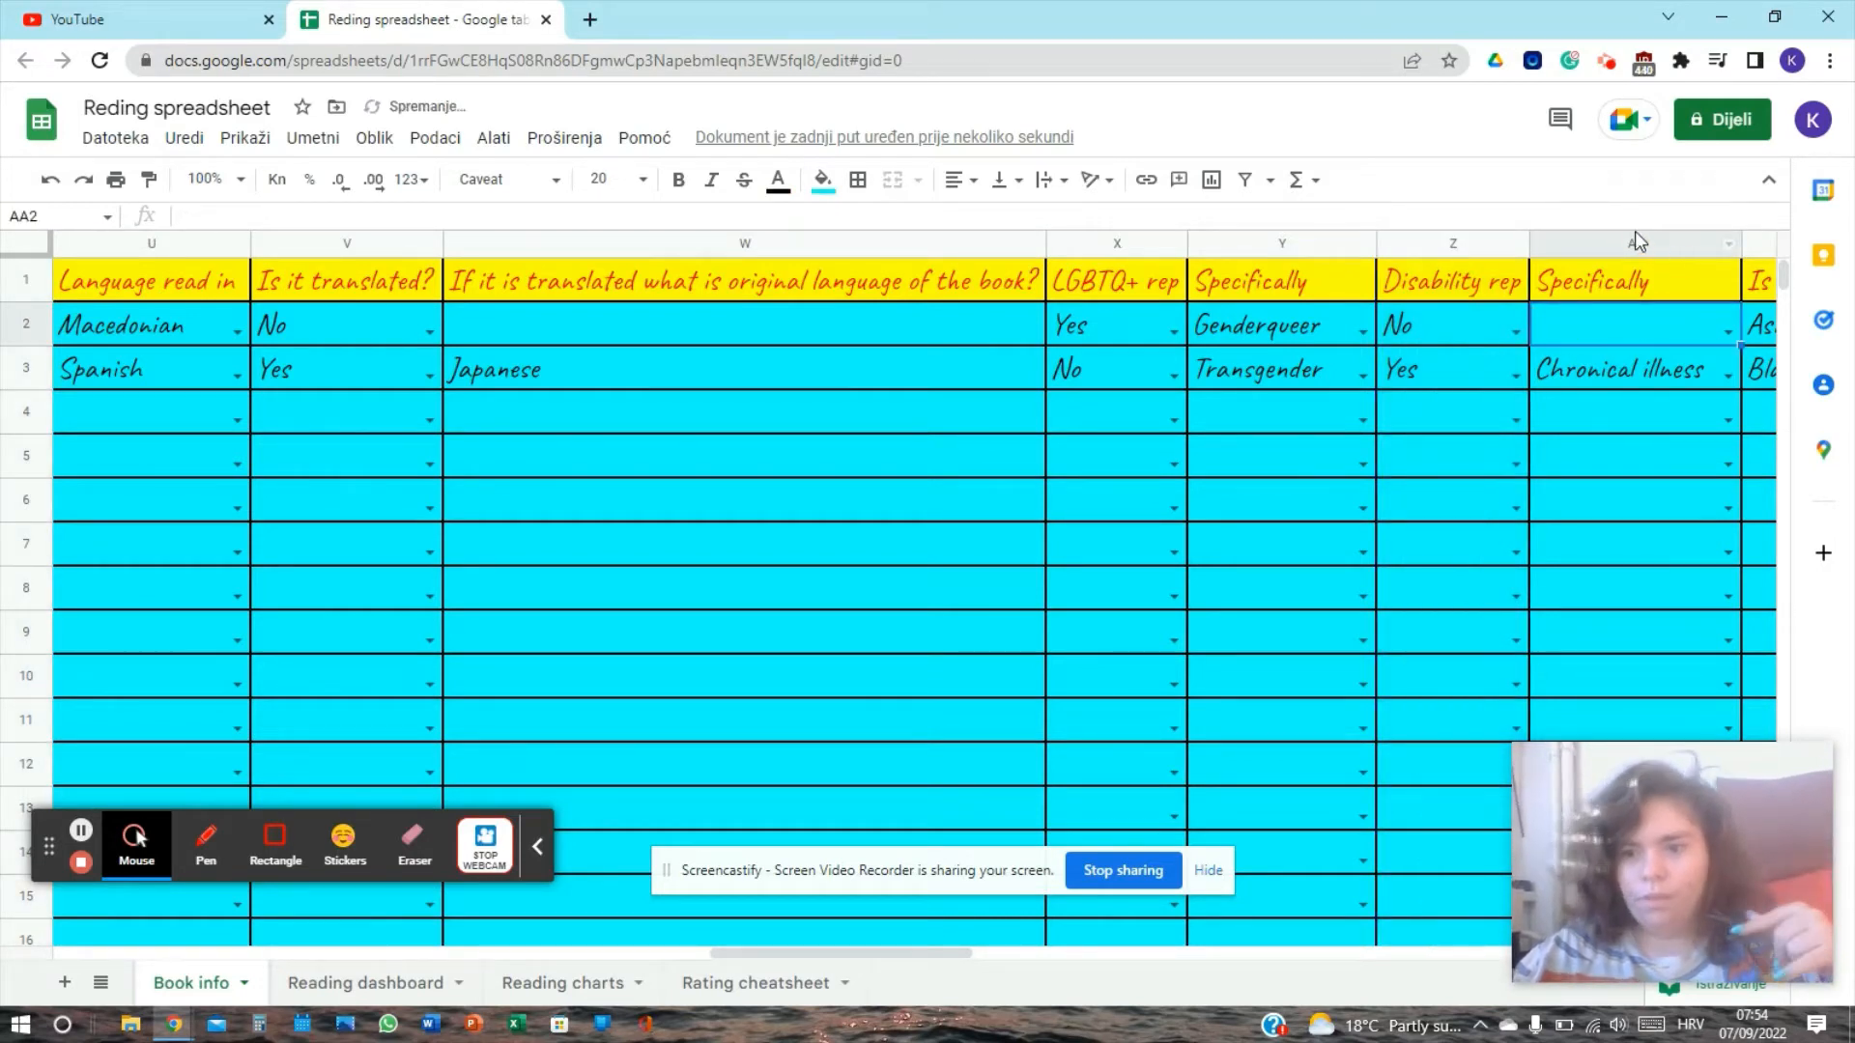
Step: Check the options offered in row 2 of the disability Specifically column
left_click(1634, 240)
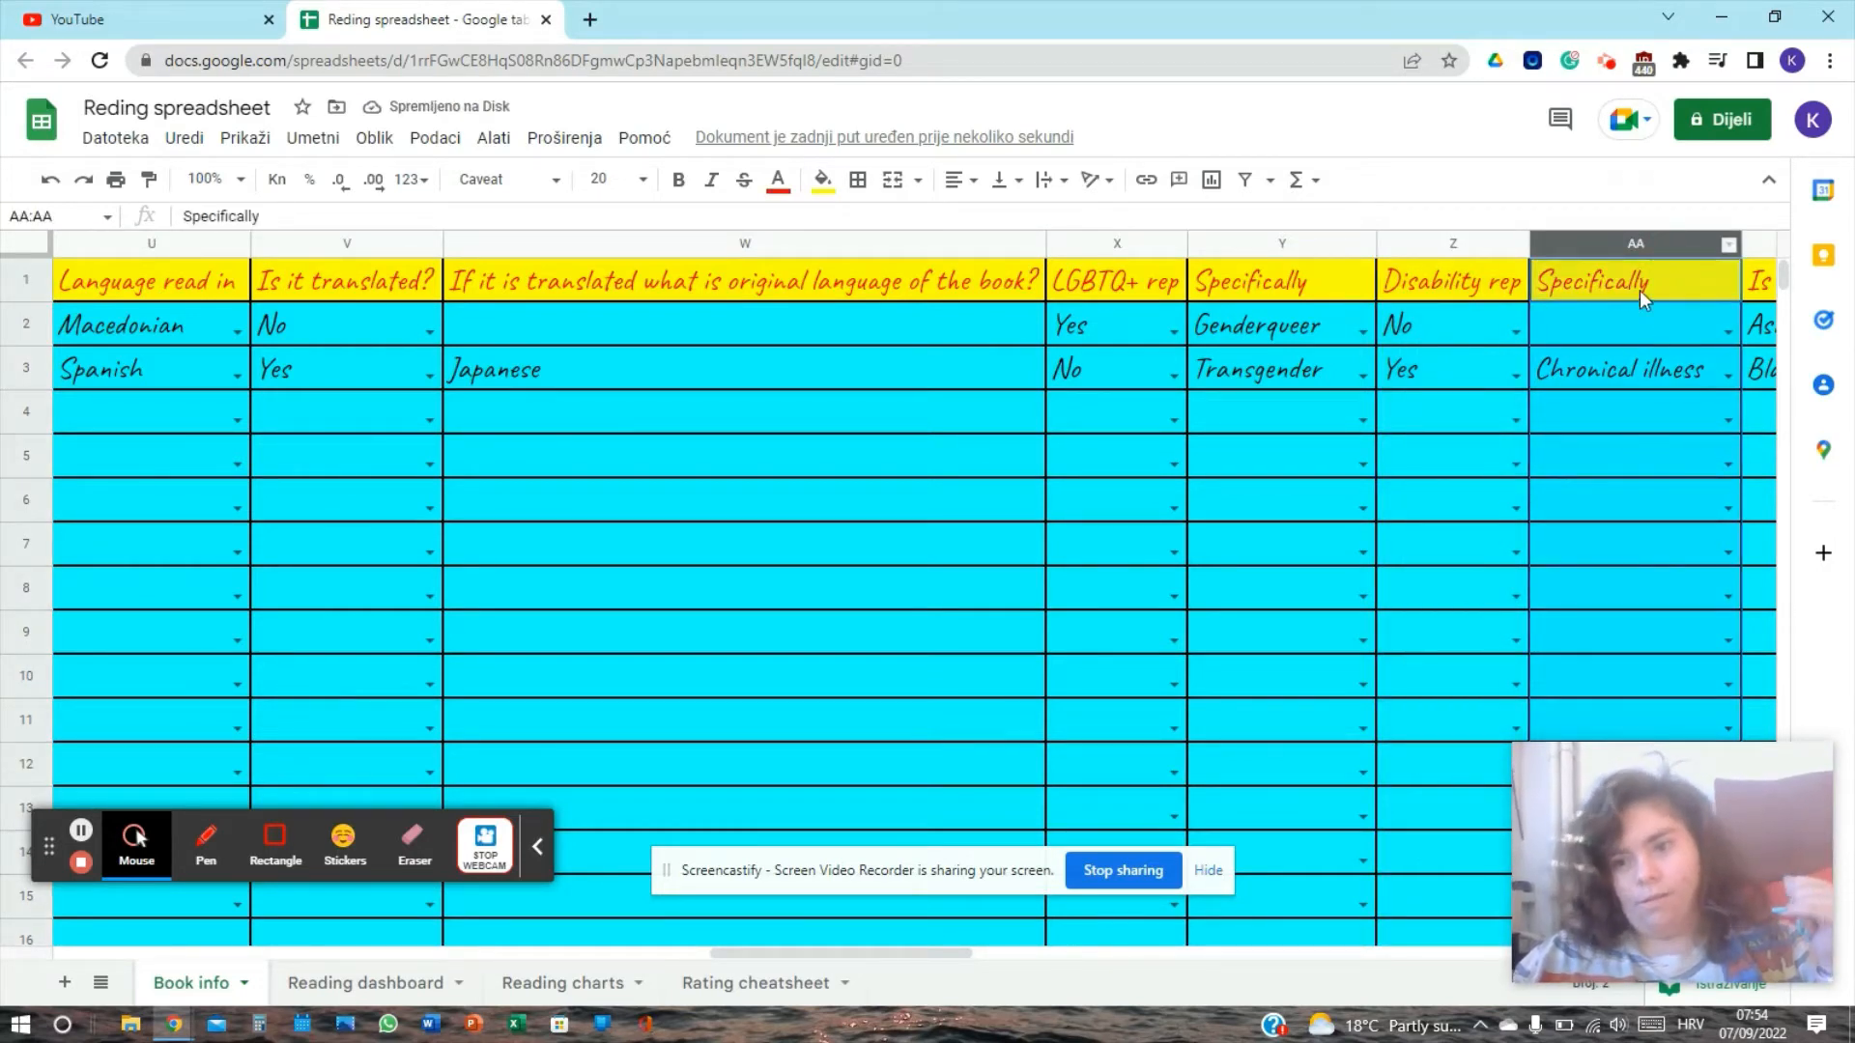
left_click(1723, 328)
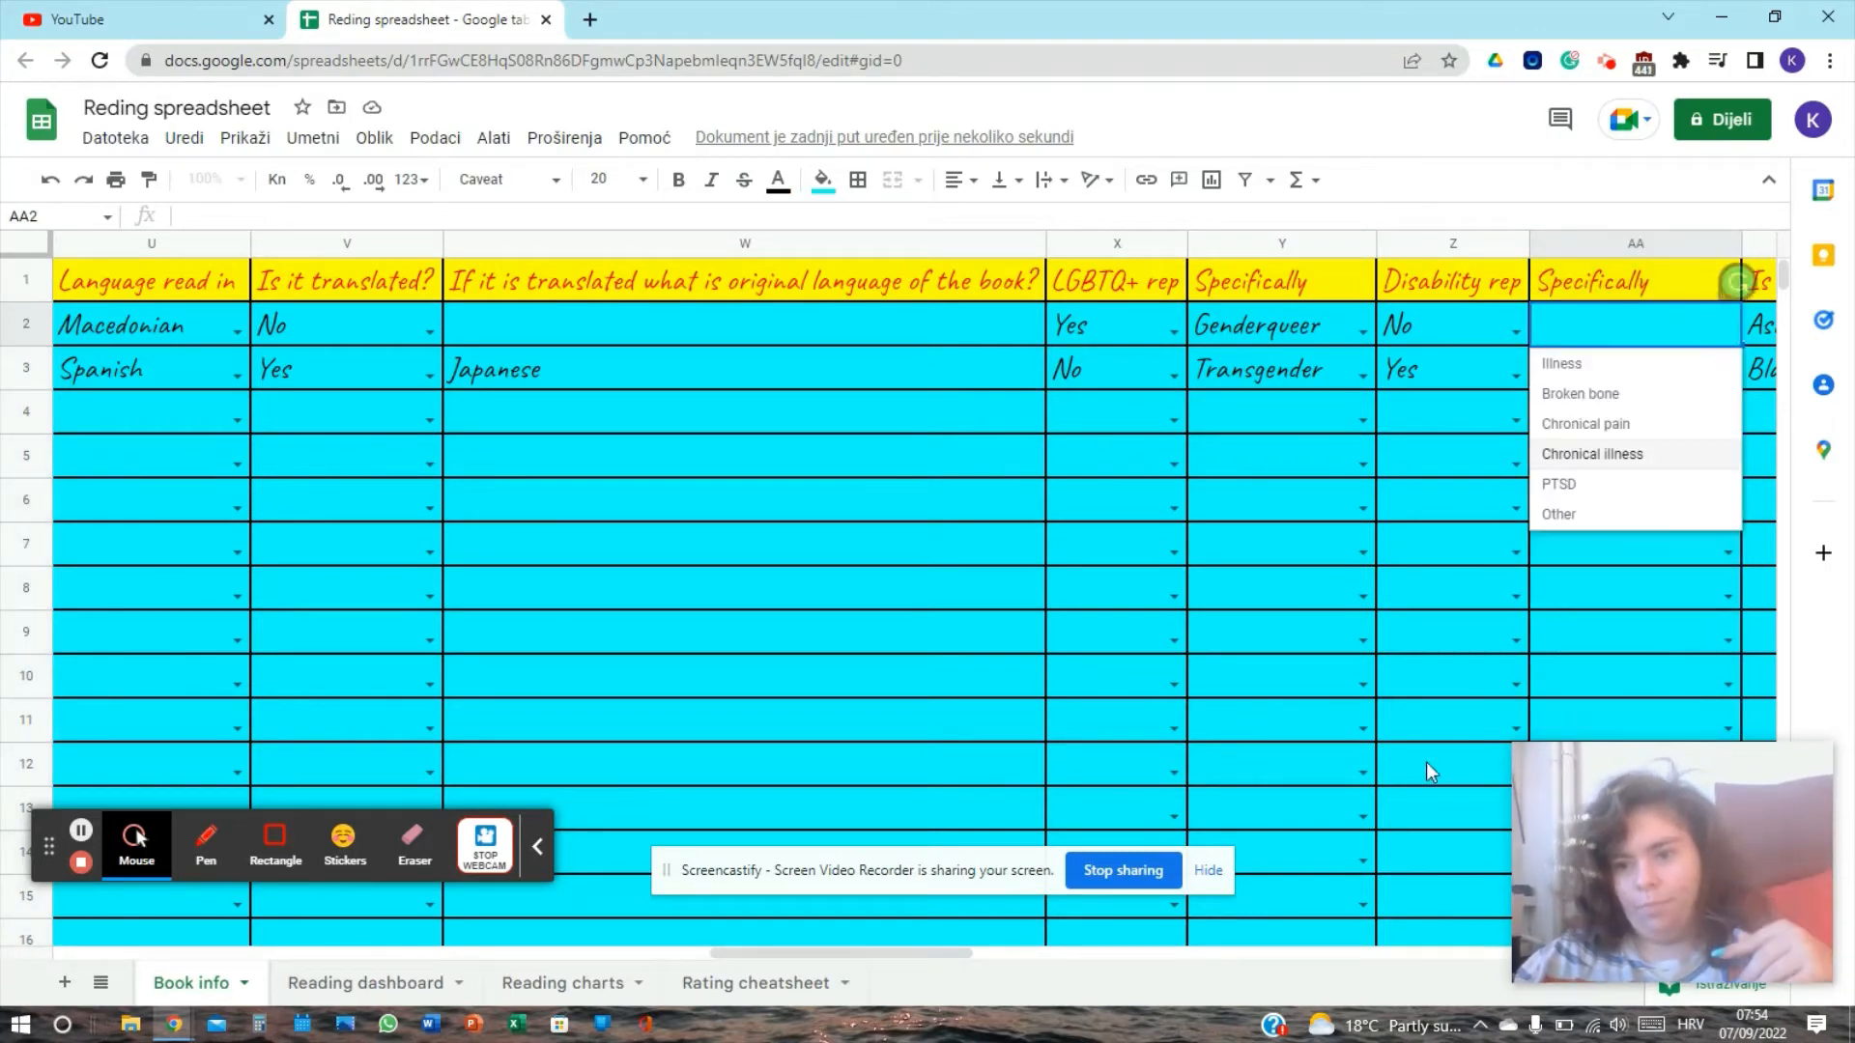
left_click(1596, 246)
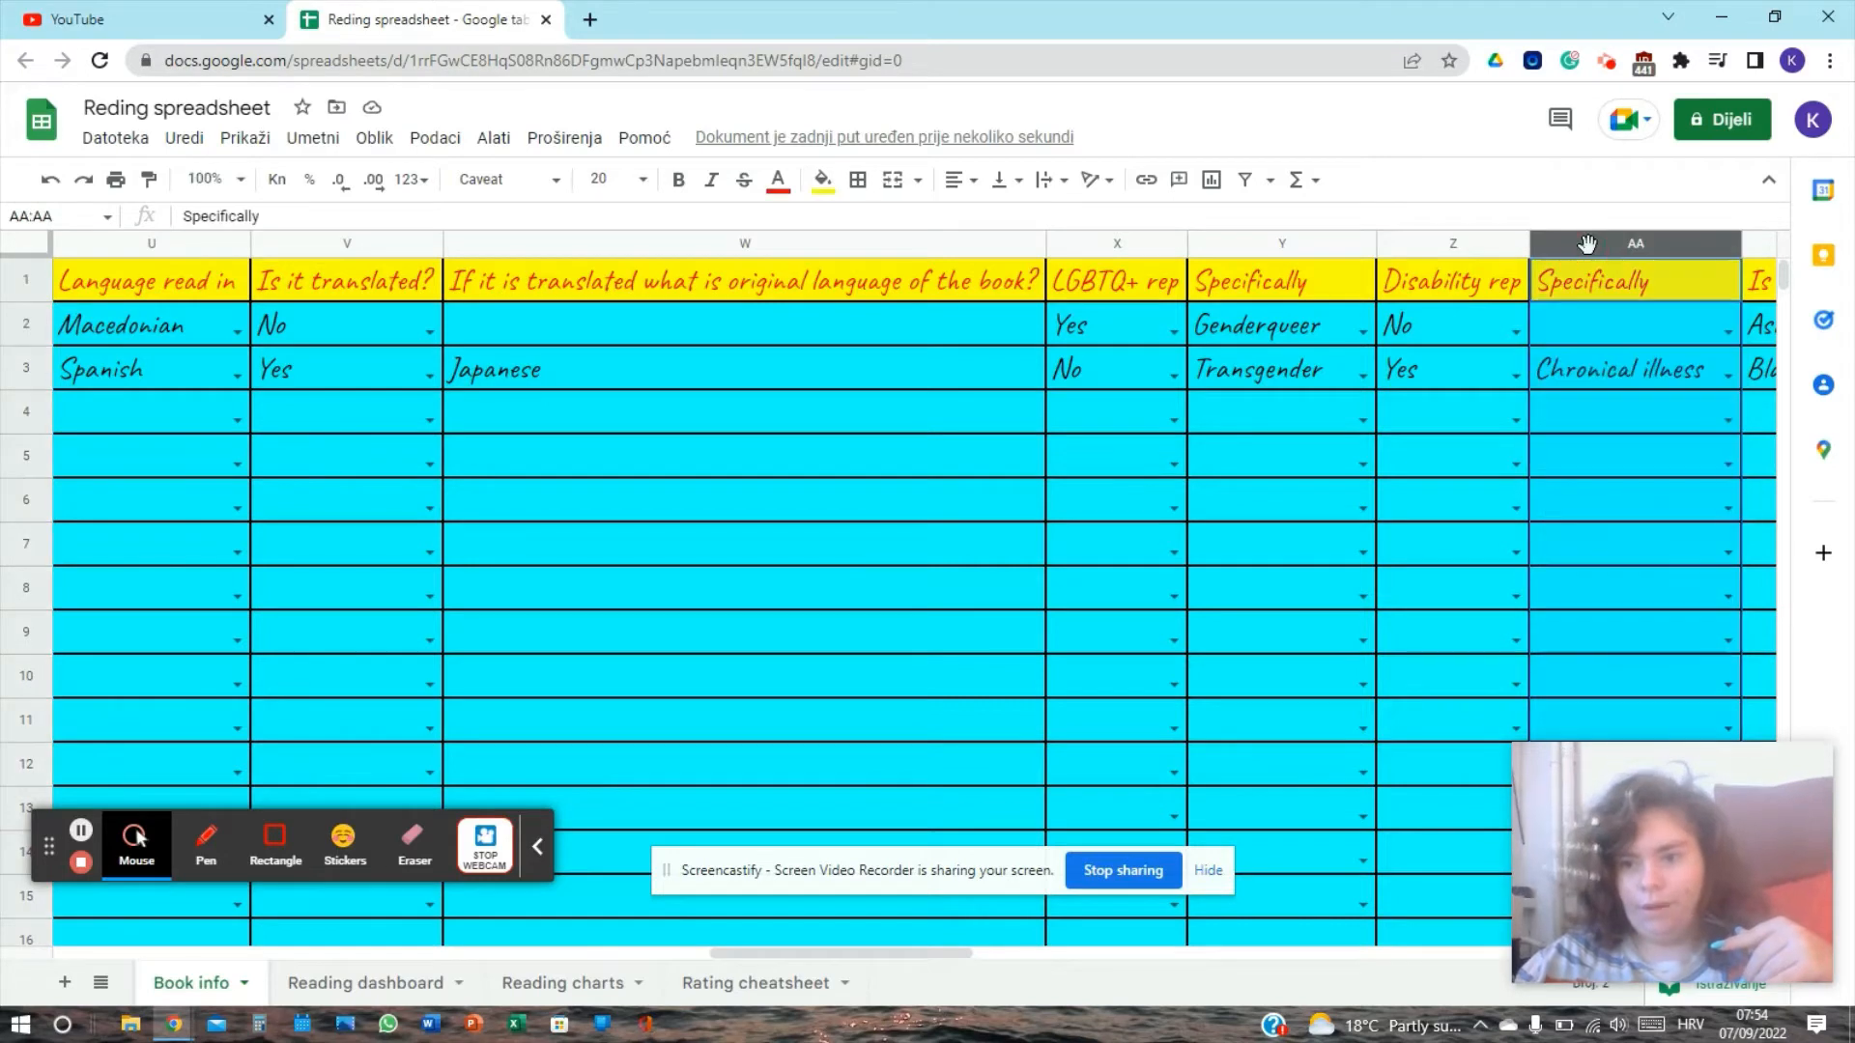
Step: Look through the headings of the author columns, from the author's race to the LGBTQ+ community and nationality columns
key("Right")
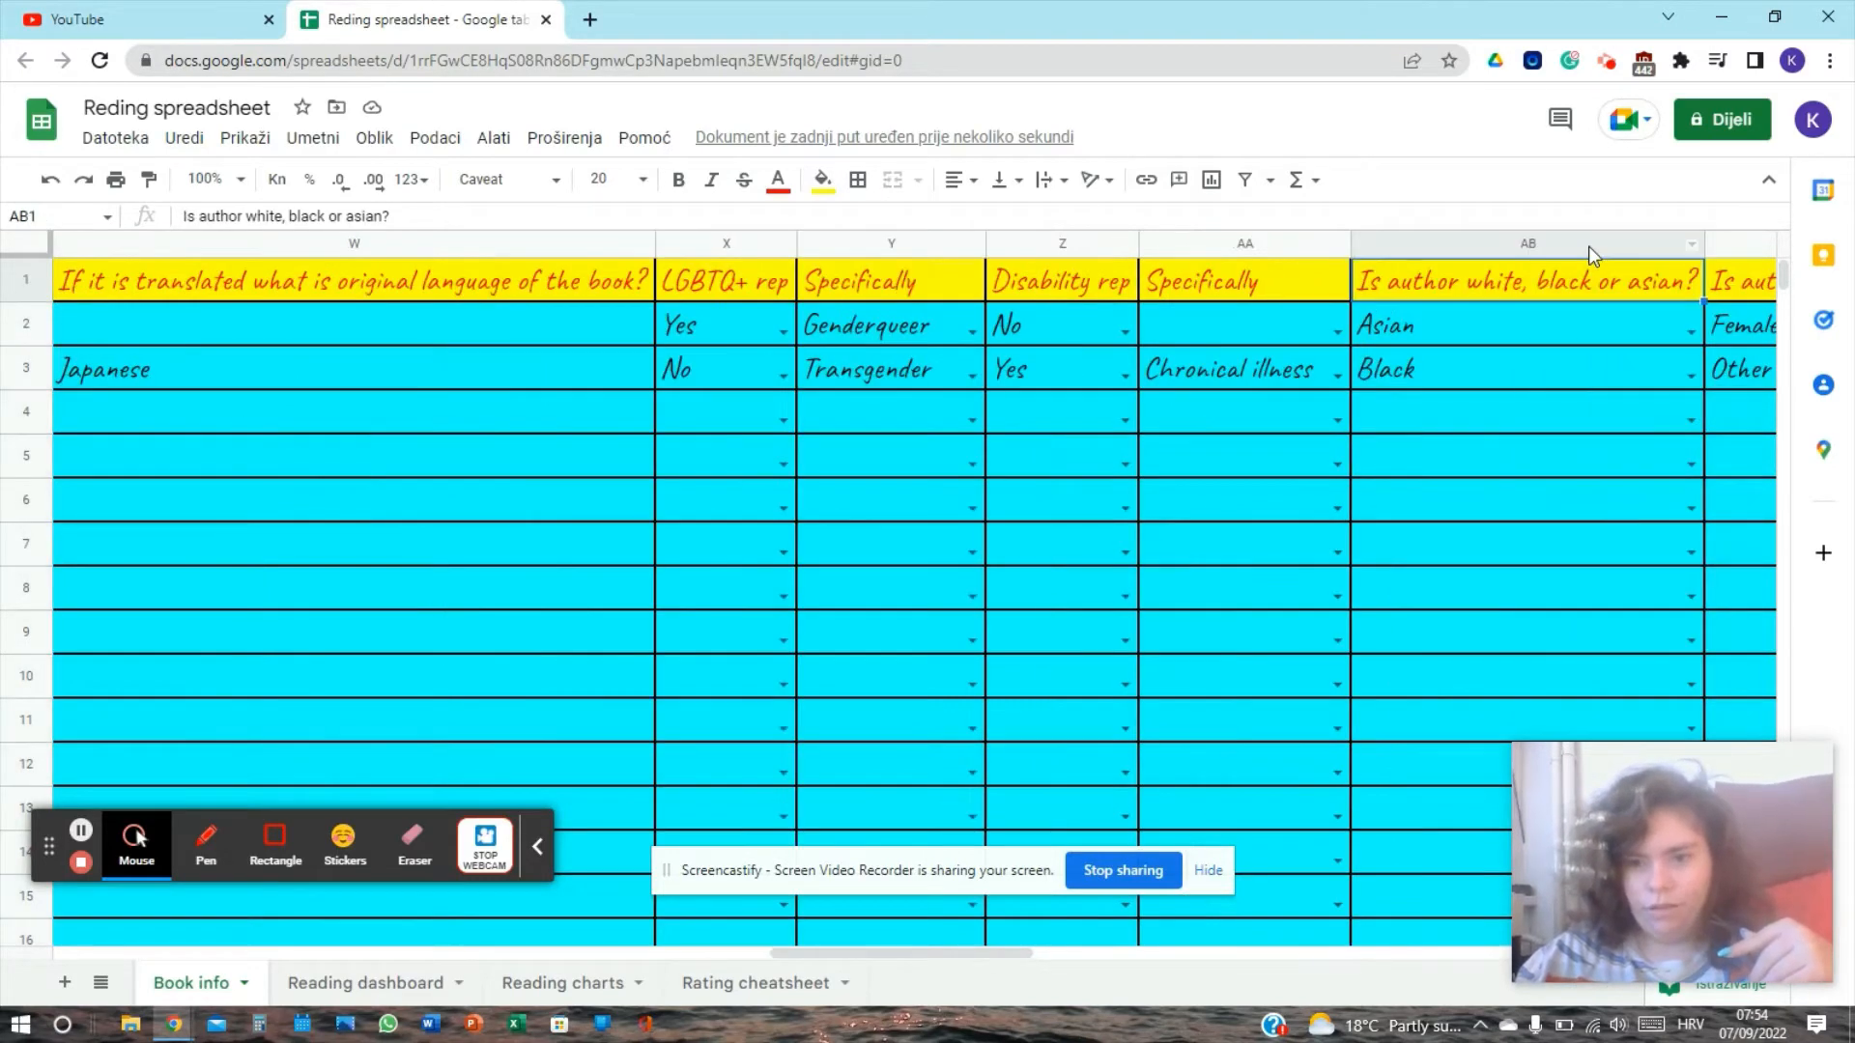
key("Right")
key("Right")
key("Right")
key("Right")
key("Left")
key("Left")
key("Left")
key("Left")
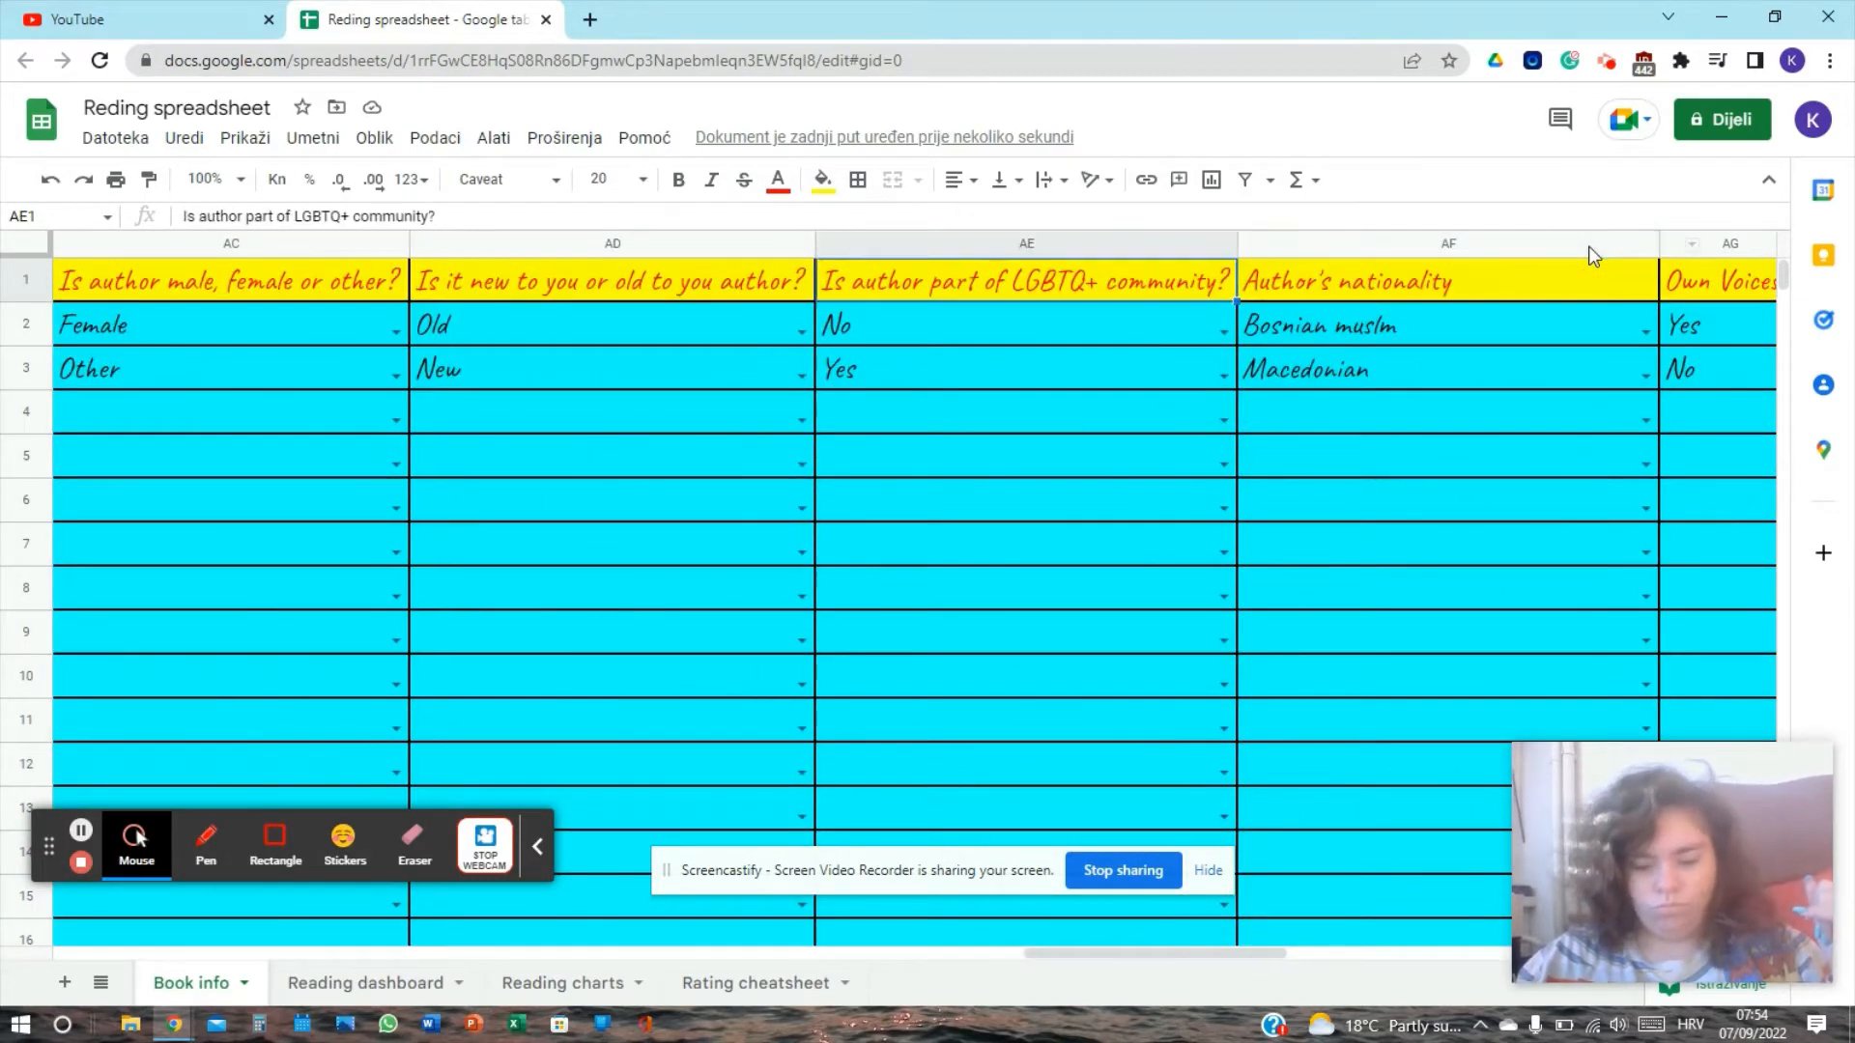
key("Left")
key("Right")
key("Right")
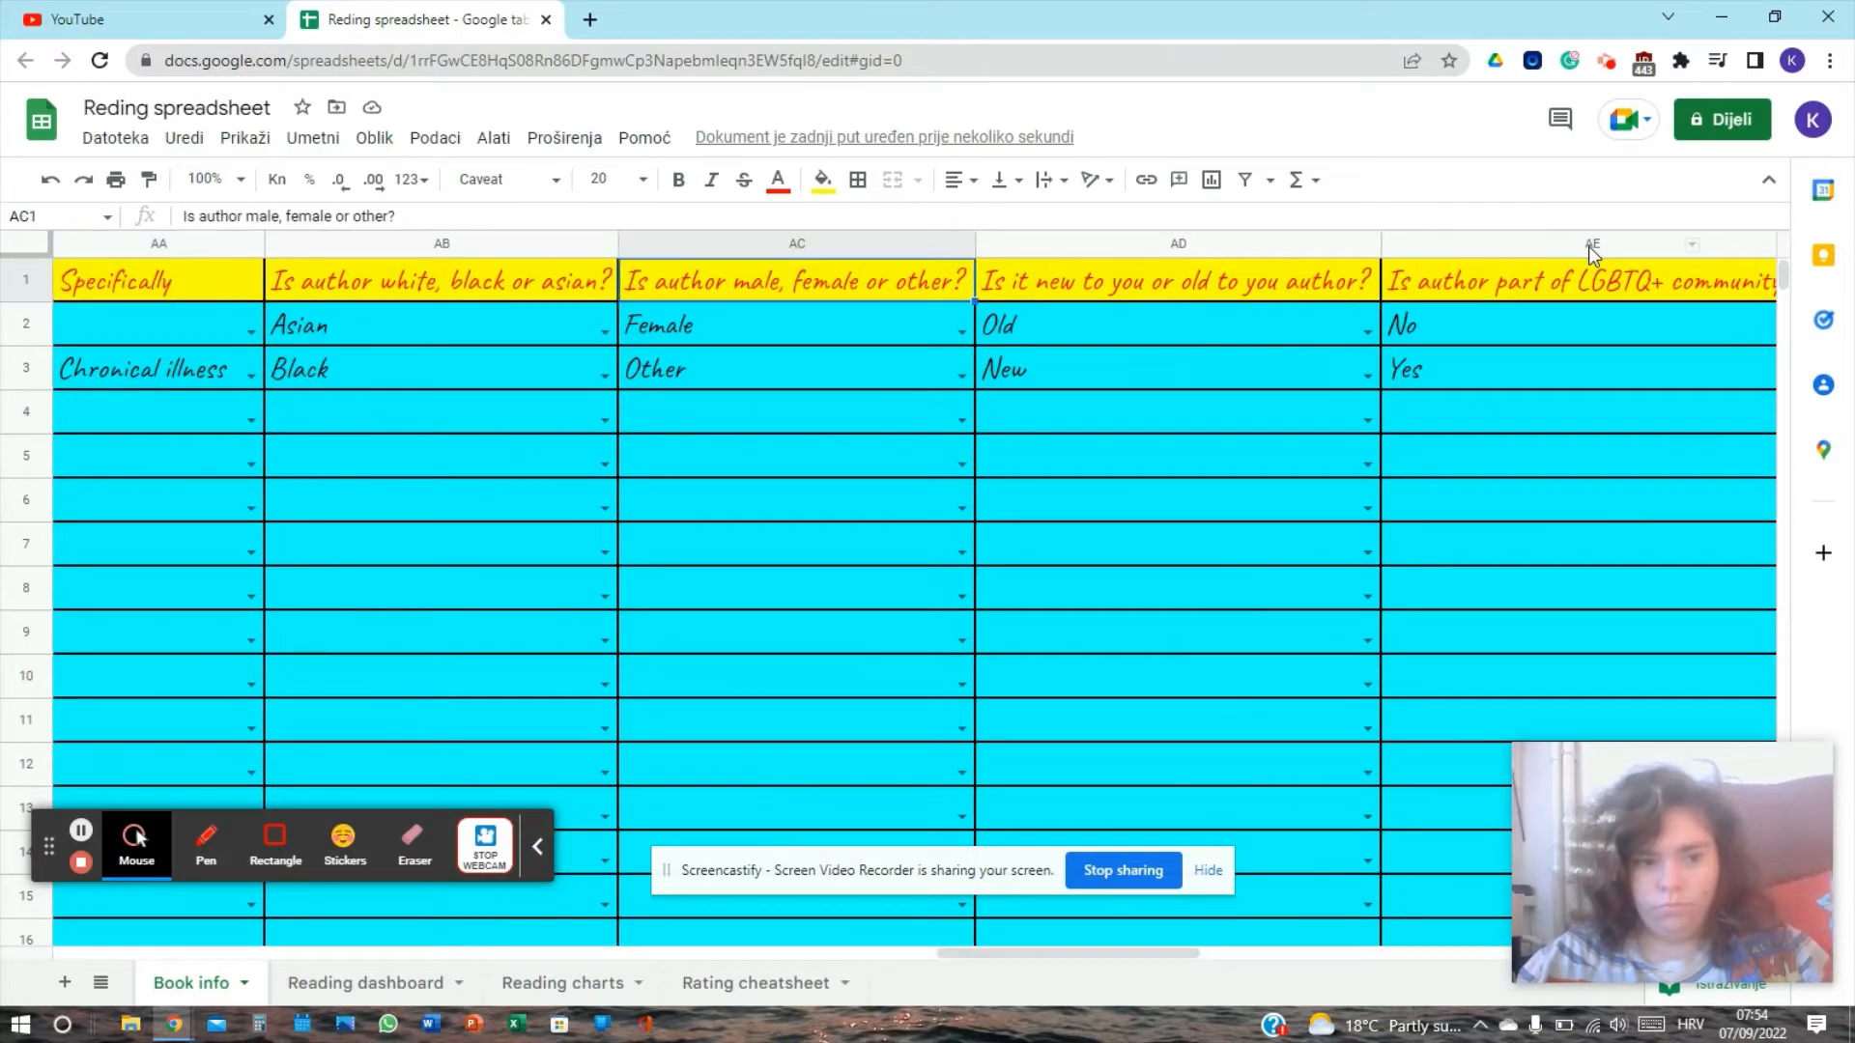
Step: Enter South Asian in row 4 of the "Is author white, black or asian?" column and move the Grammarly badge off the cells
left_click(525, 242)
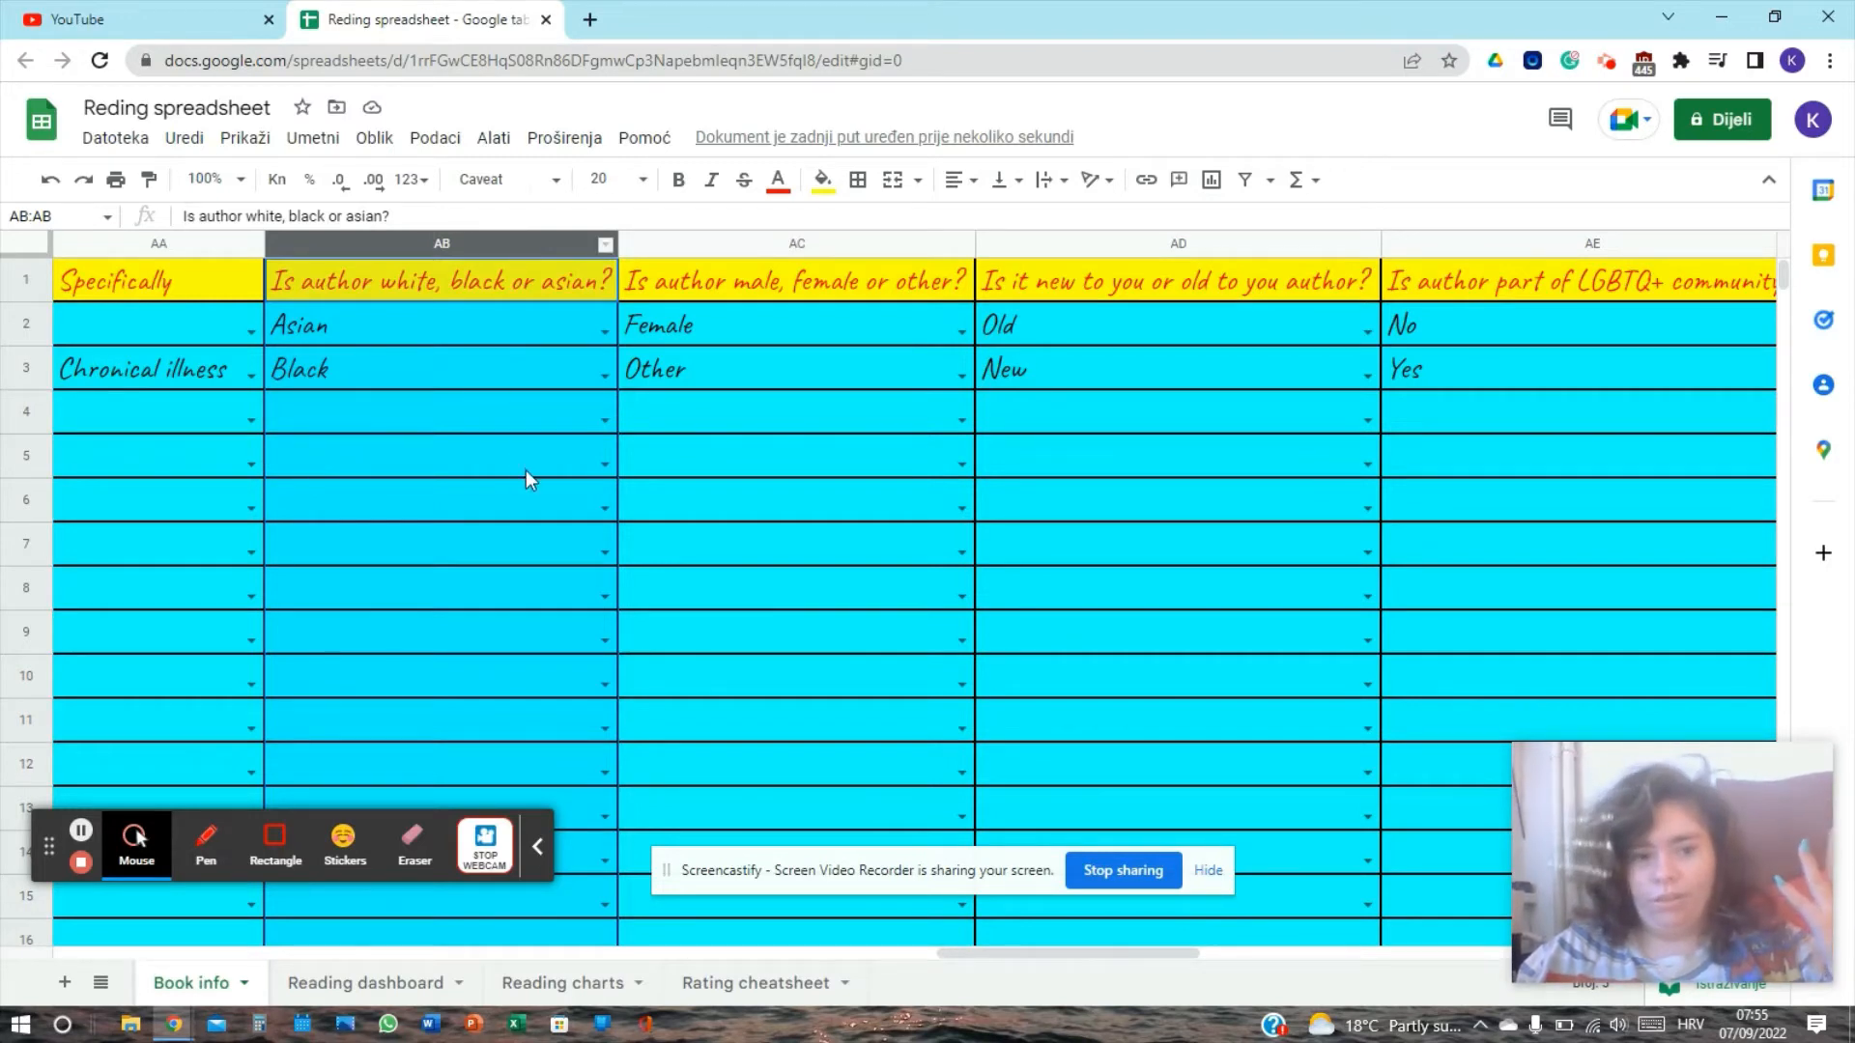
left_click(449, 408)
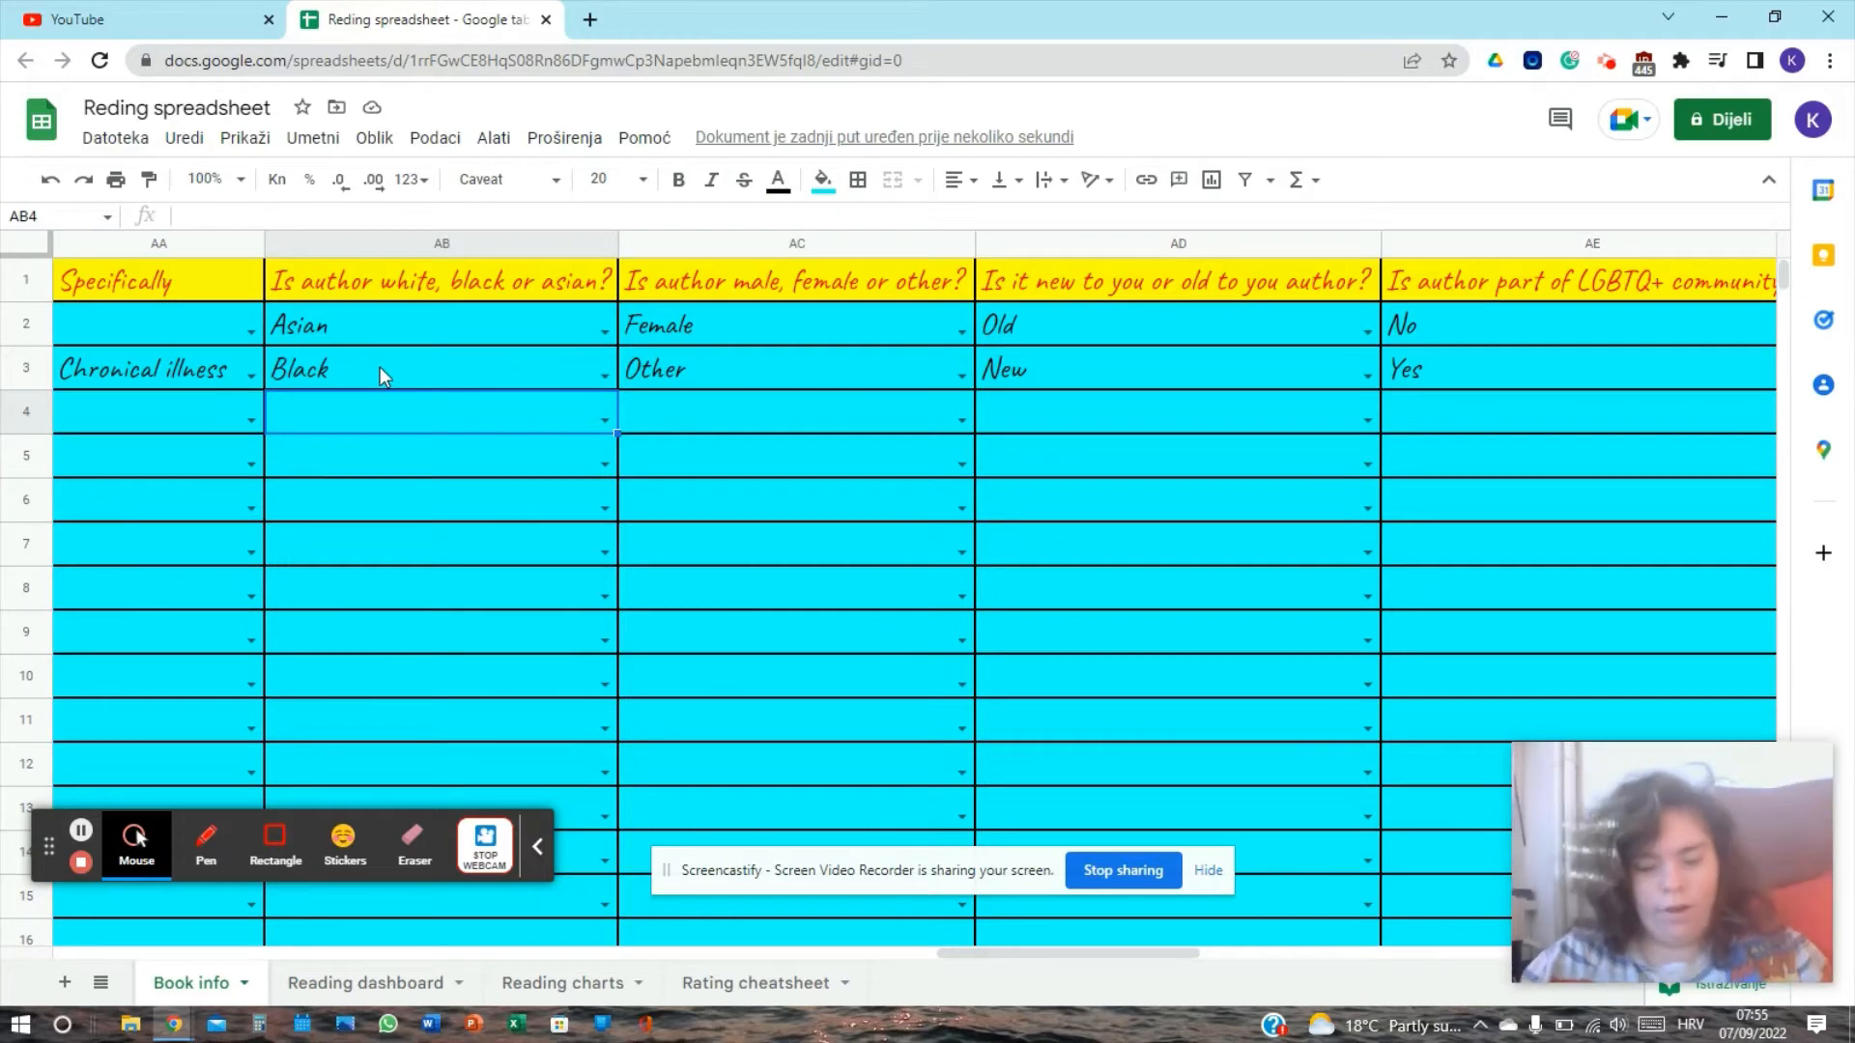
type("Sout")
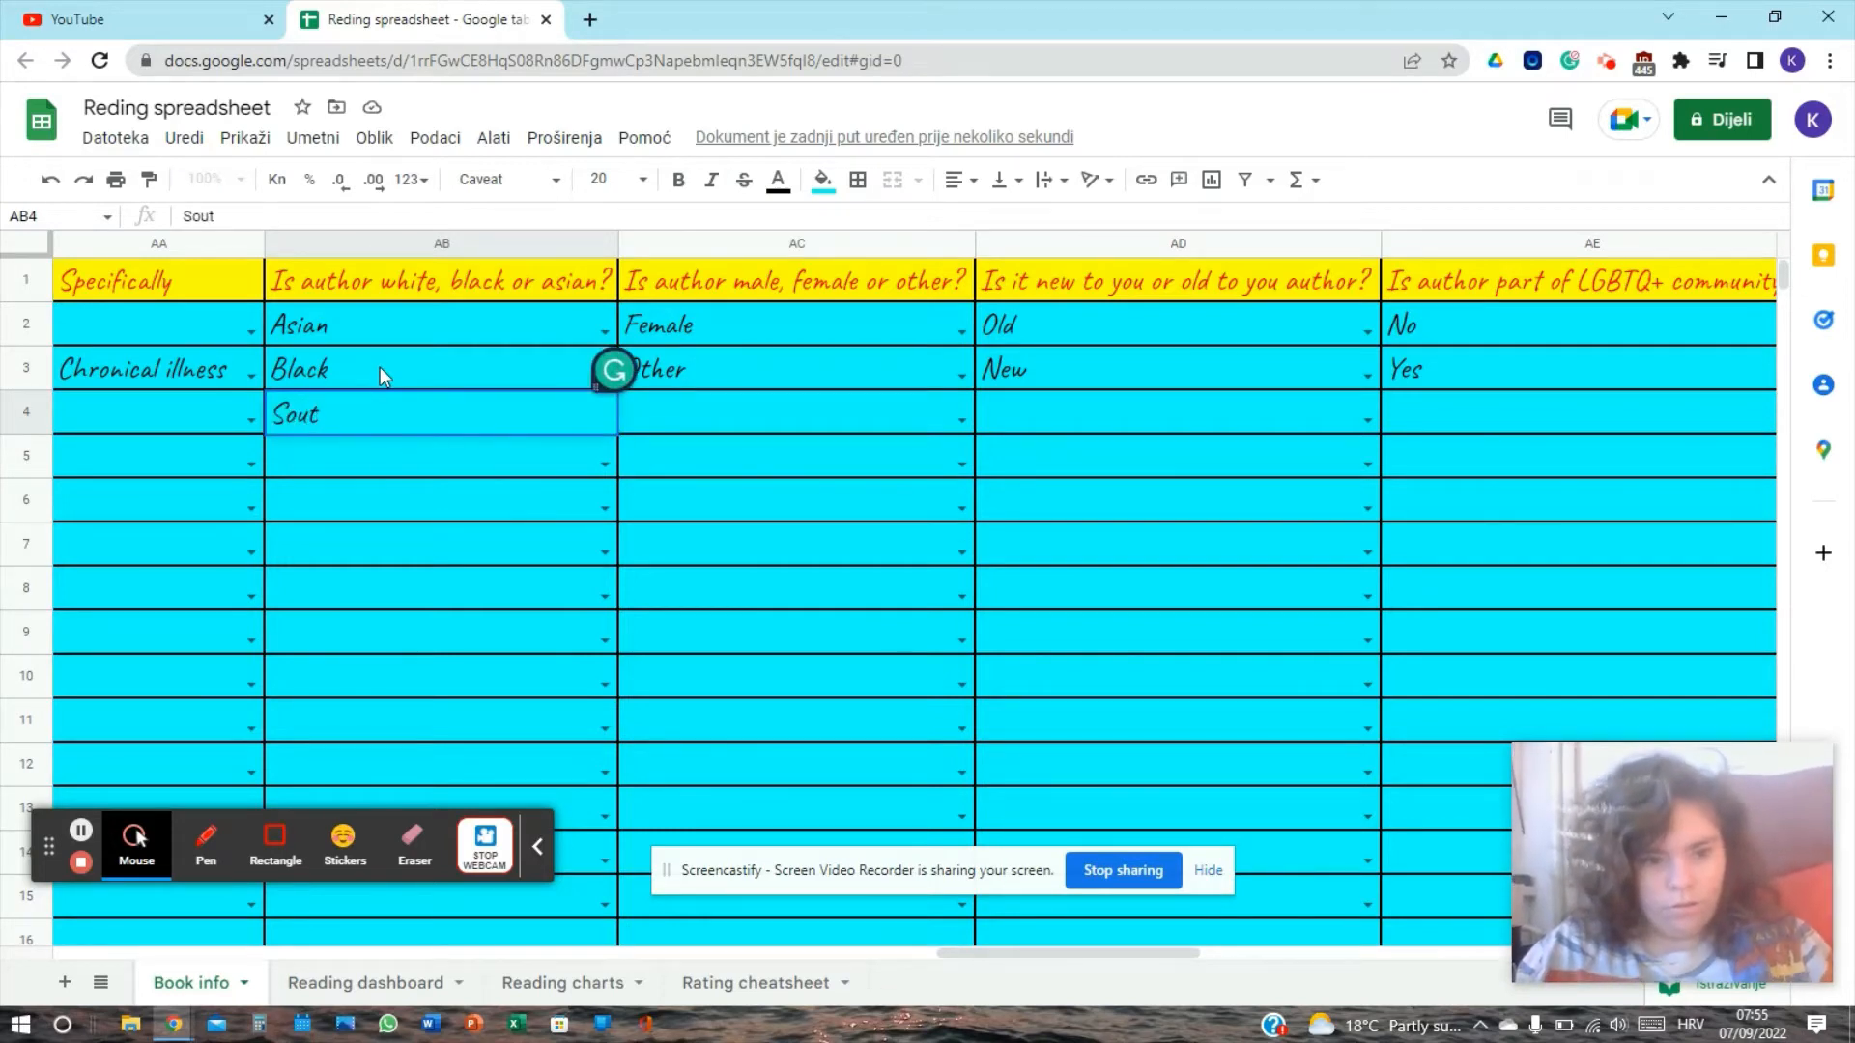
type("h")
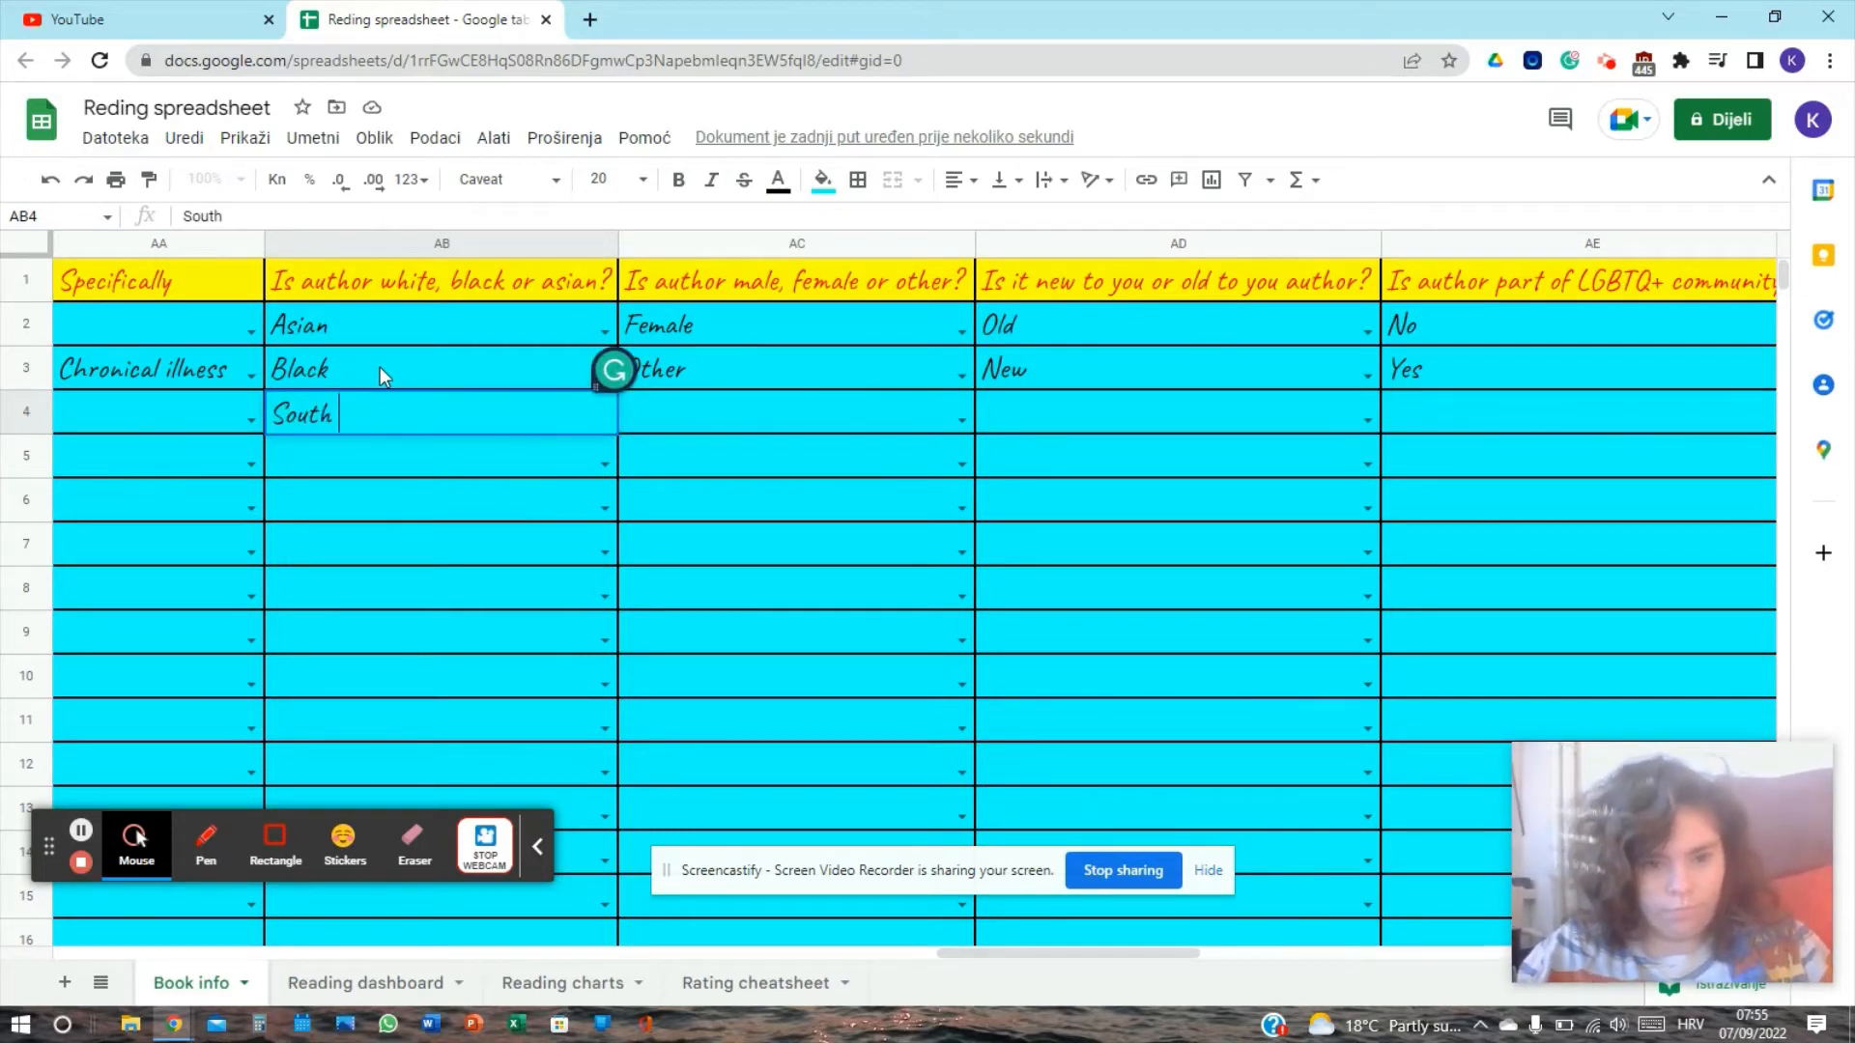
type(" Asian")
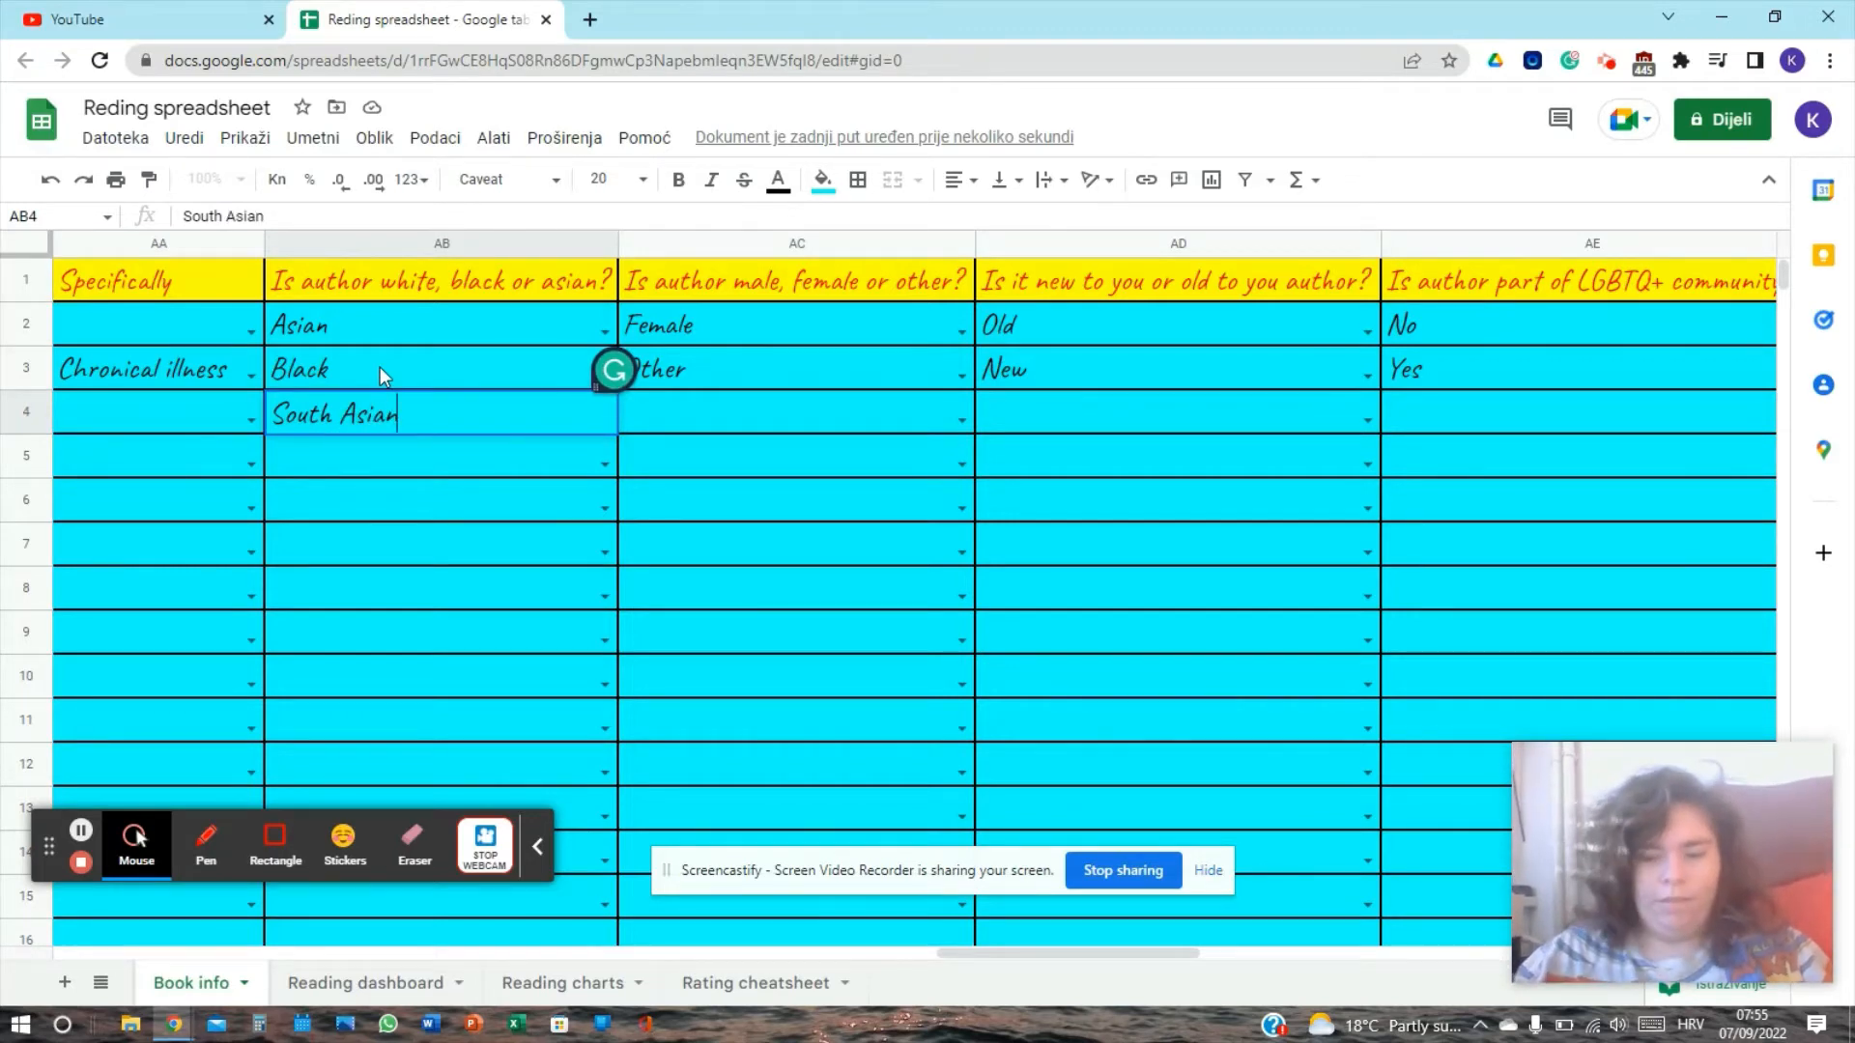
key("Return")
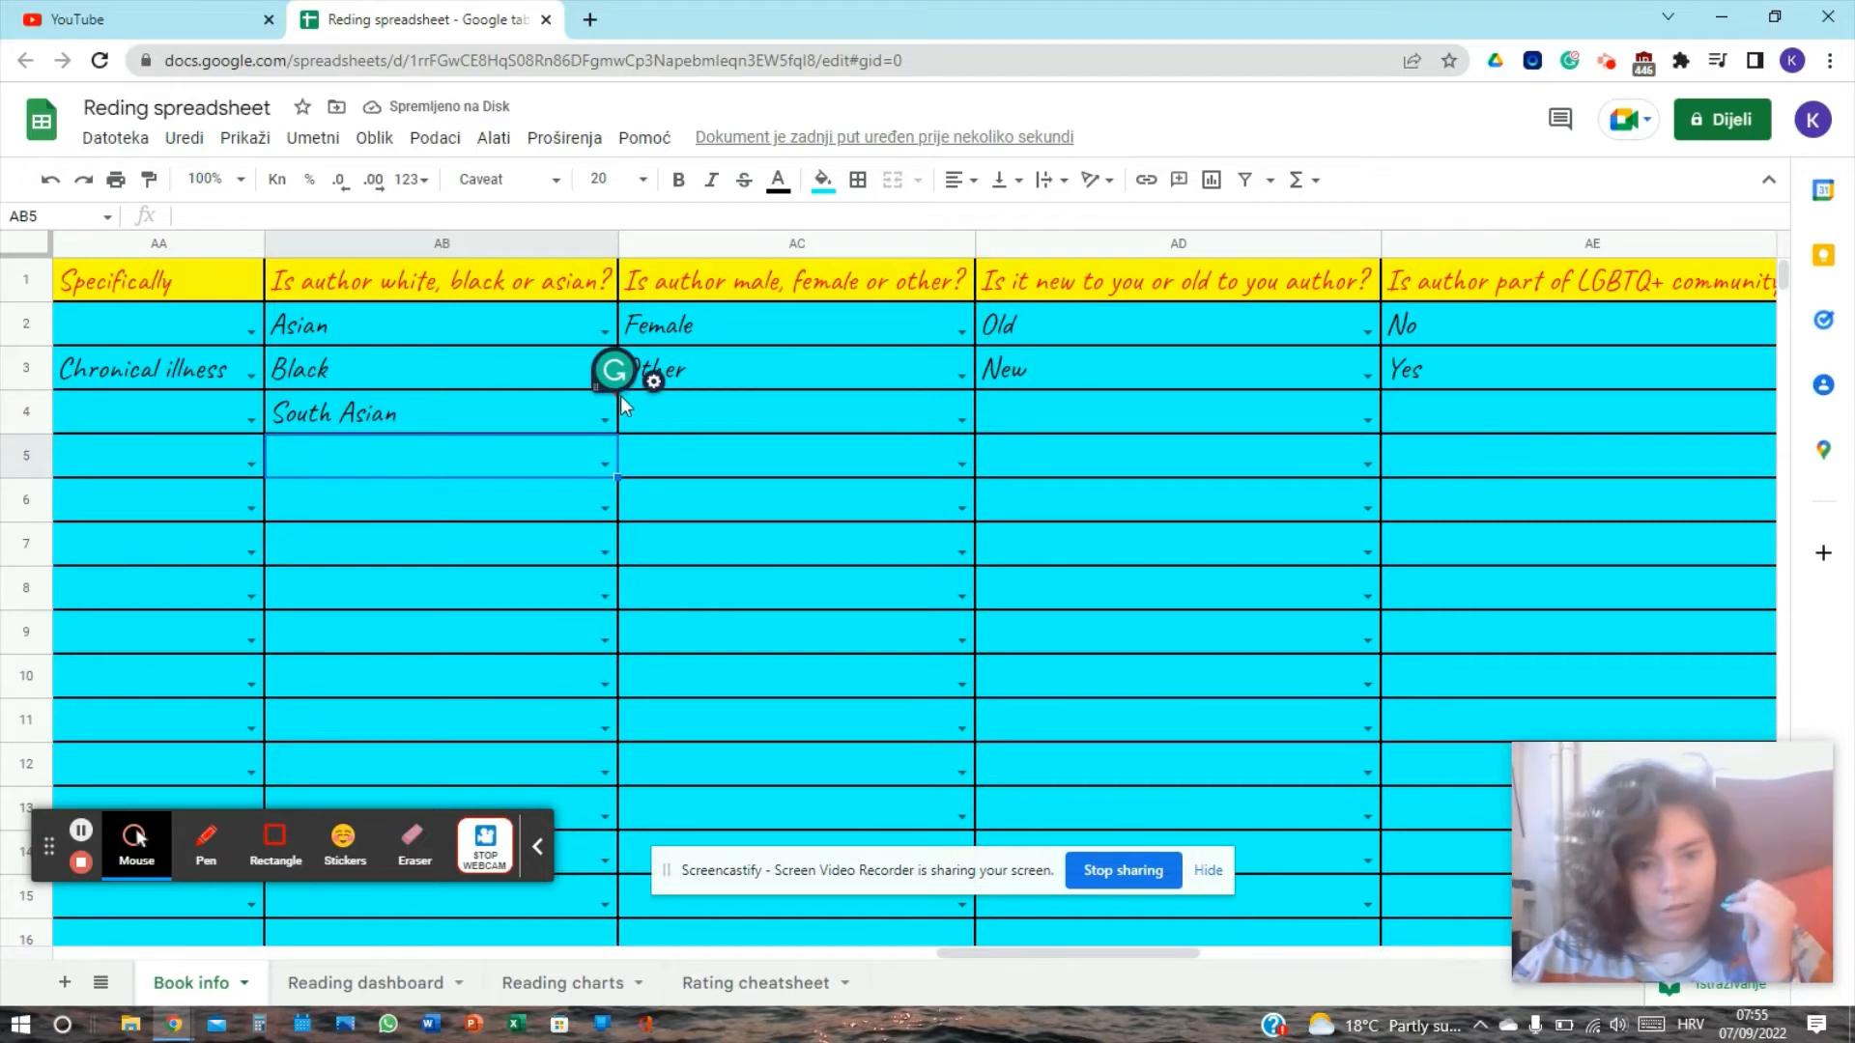
left_click_drag(628, 358, 1404, 85)
mouse_move(599, 398)
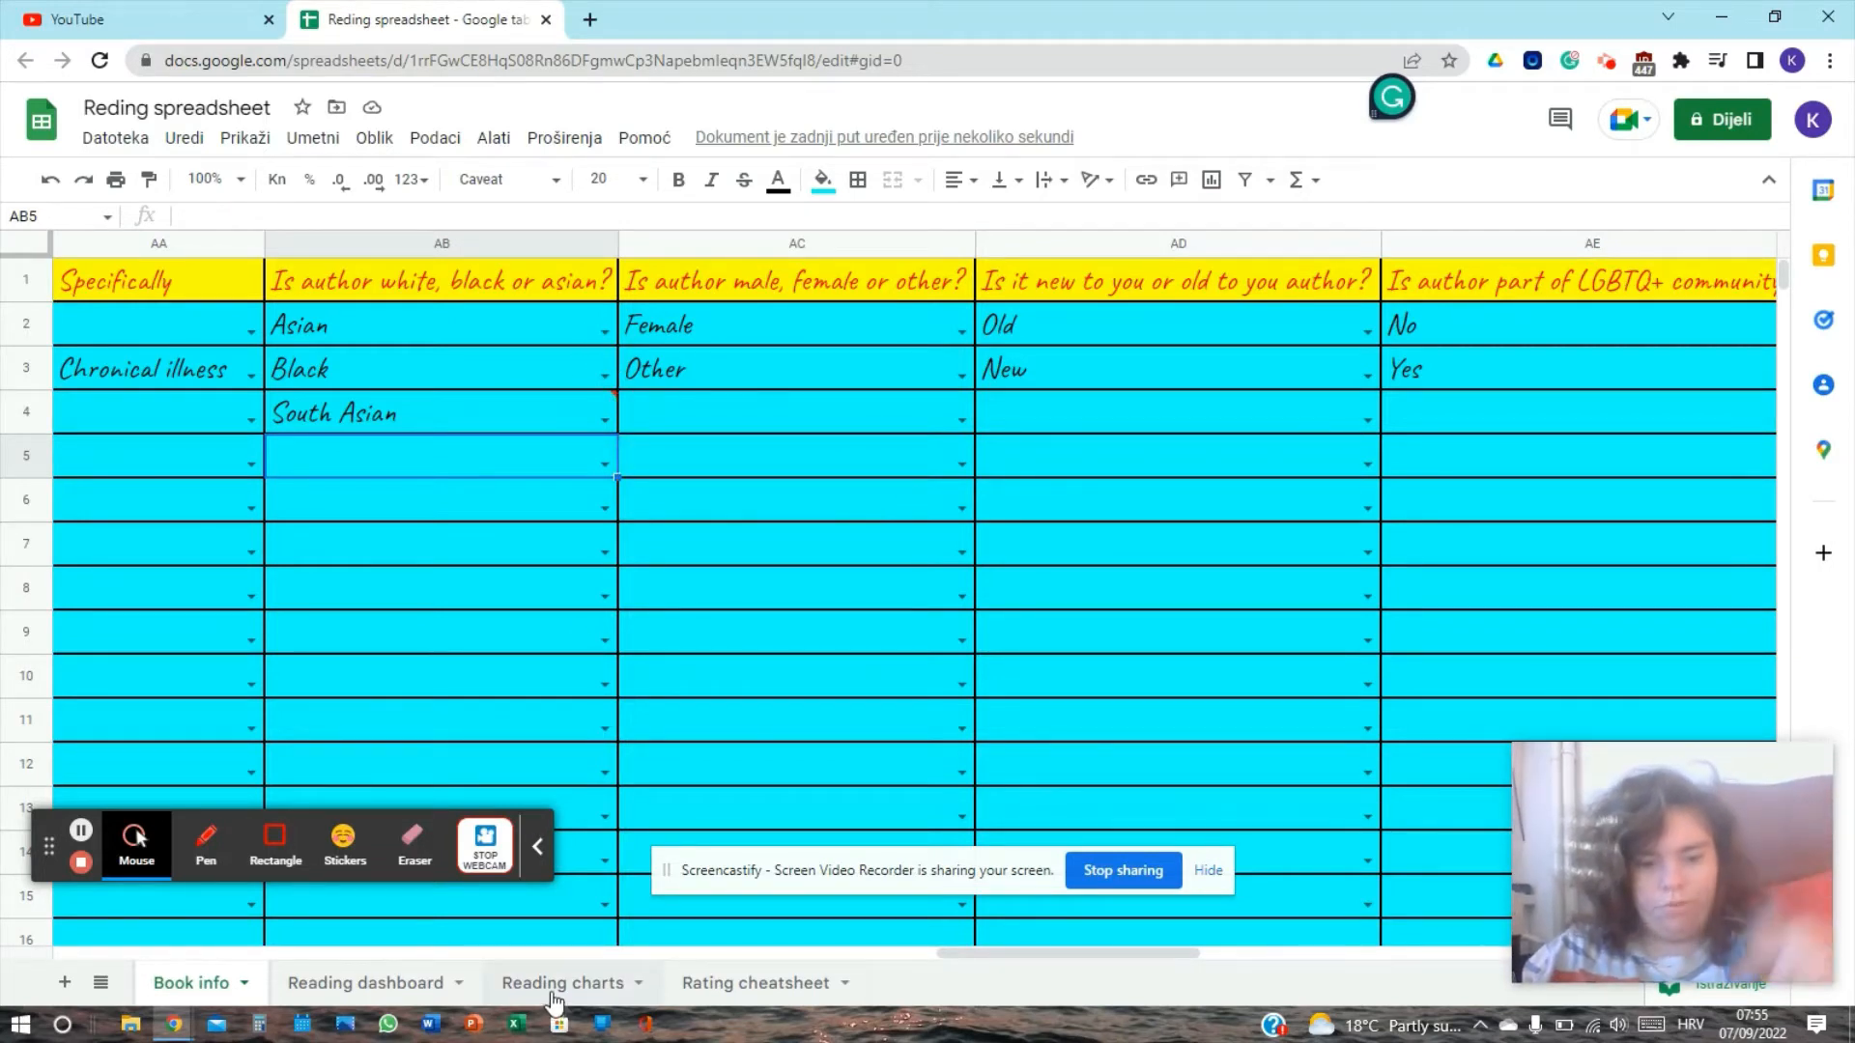
Step: Clear the South Asian entry from row 4 of the "Is author white, black or asian?" column
left_click(413, 415)
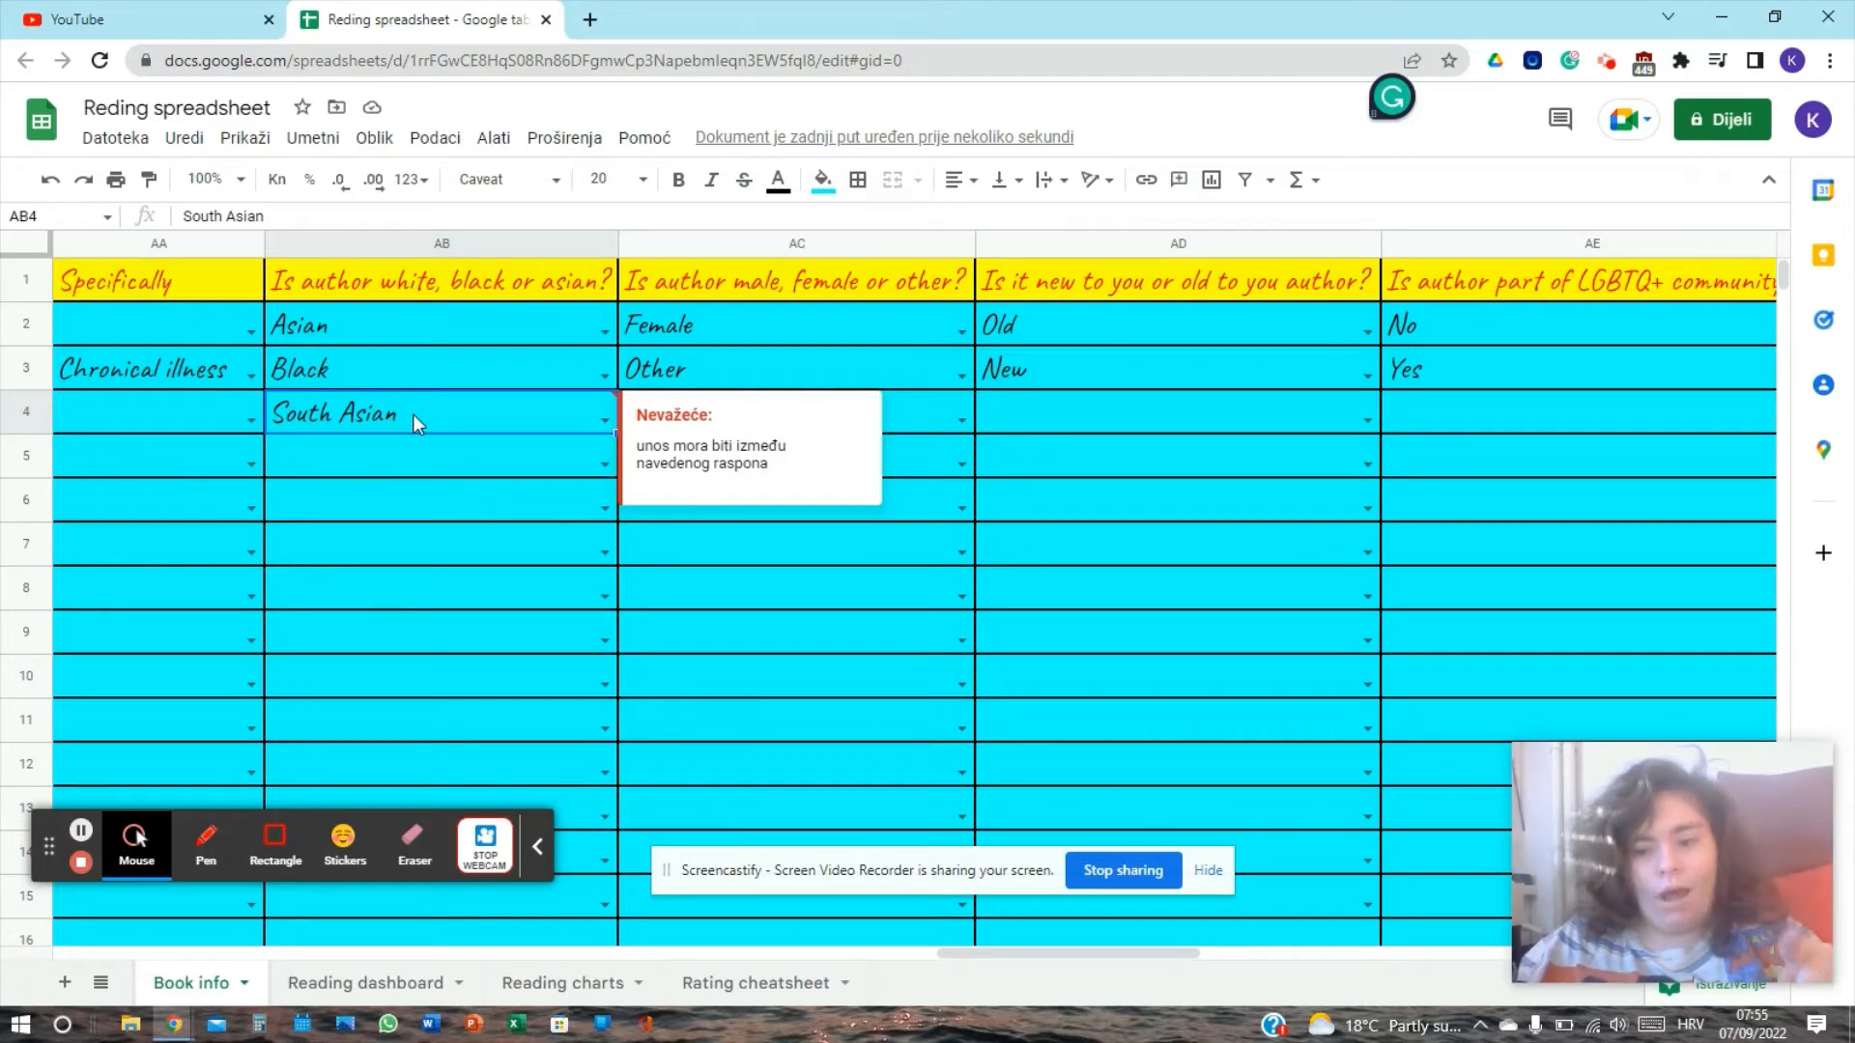
key("Delete")
key("Up")
key("Up")
key("Up")
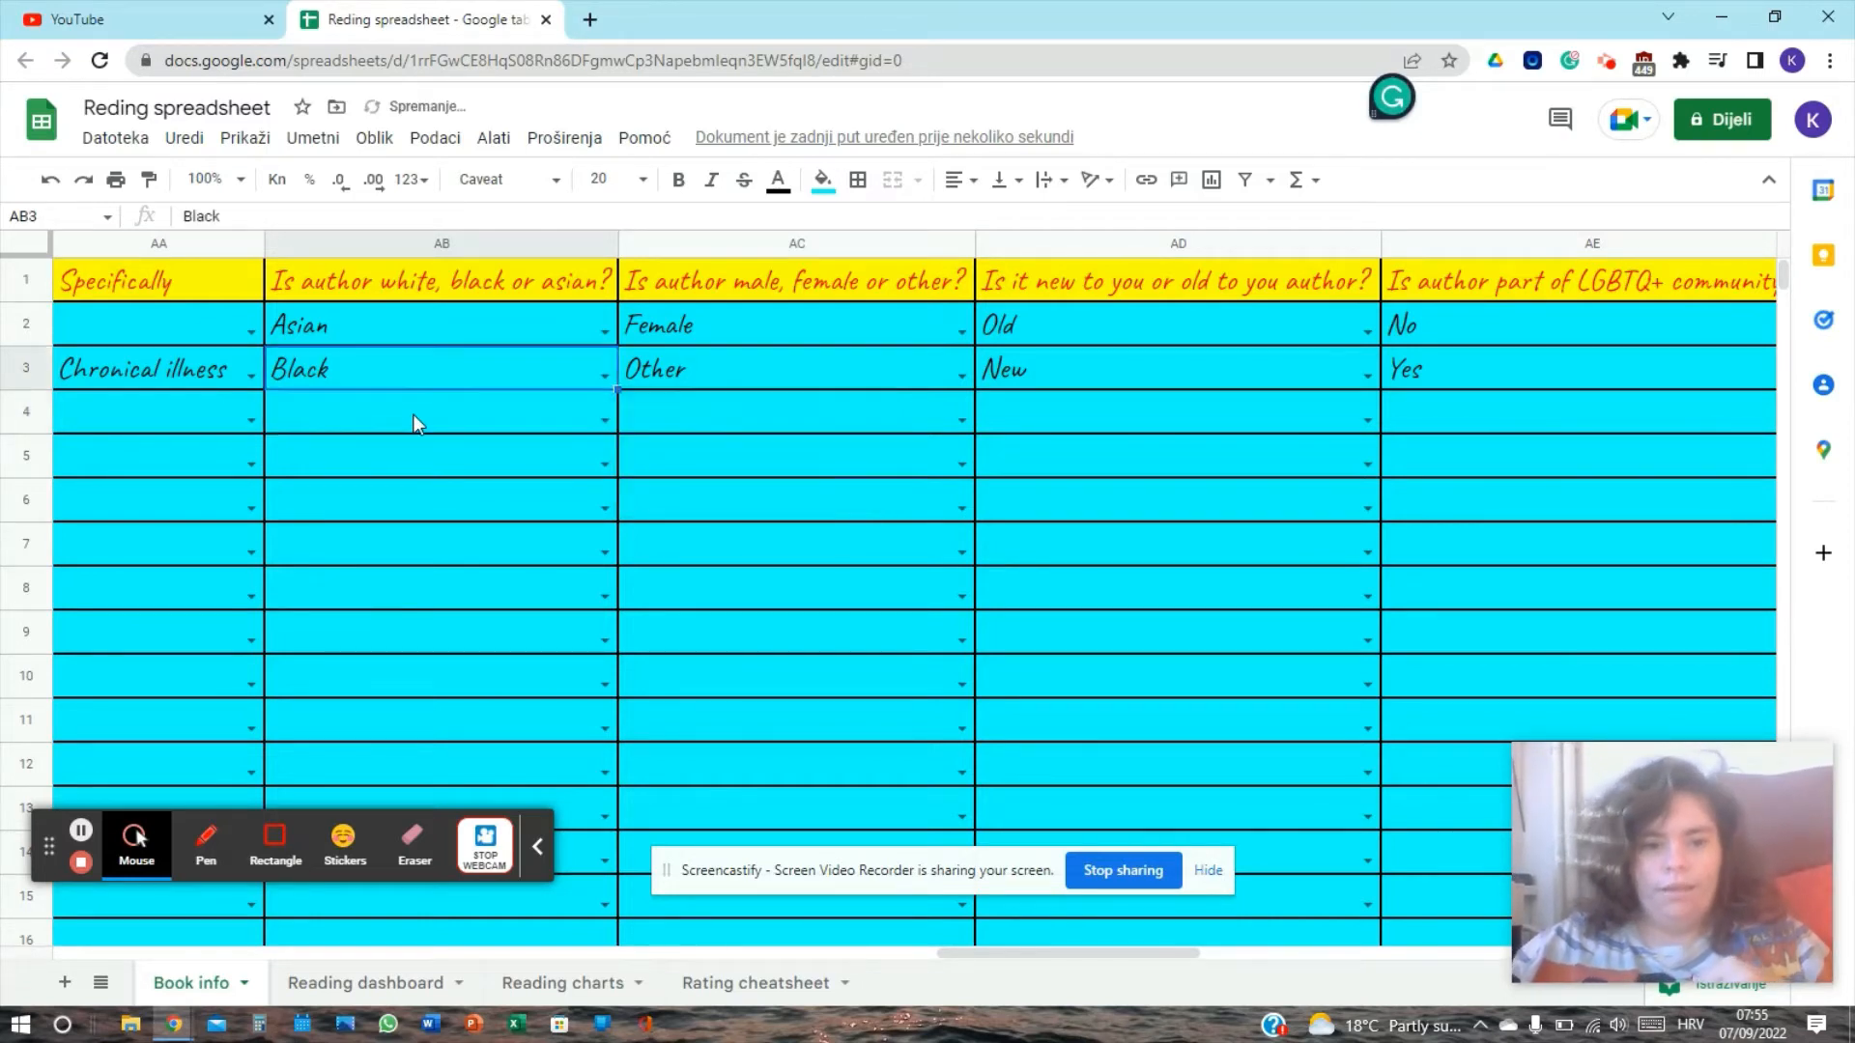
Step: Enter "Male and female" in row 4 of the "Is author male, female or other?" column
left_click(847, 235)
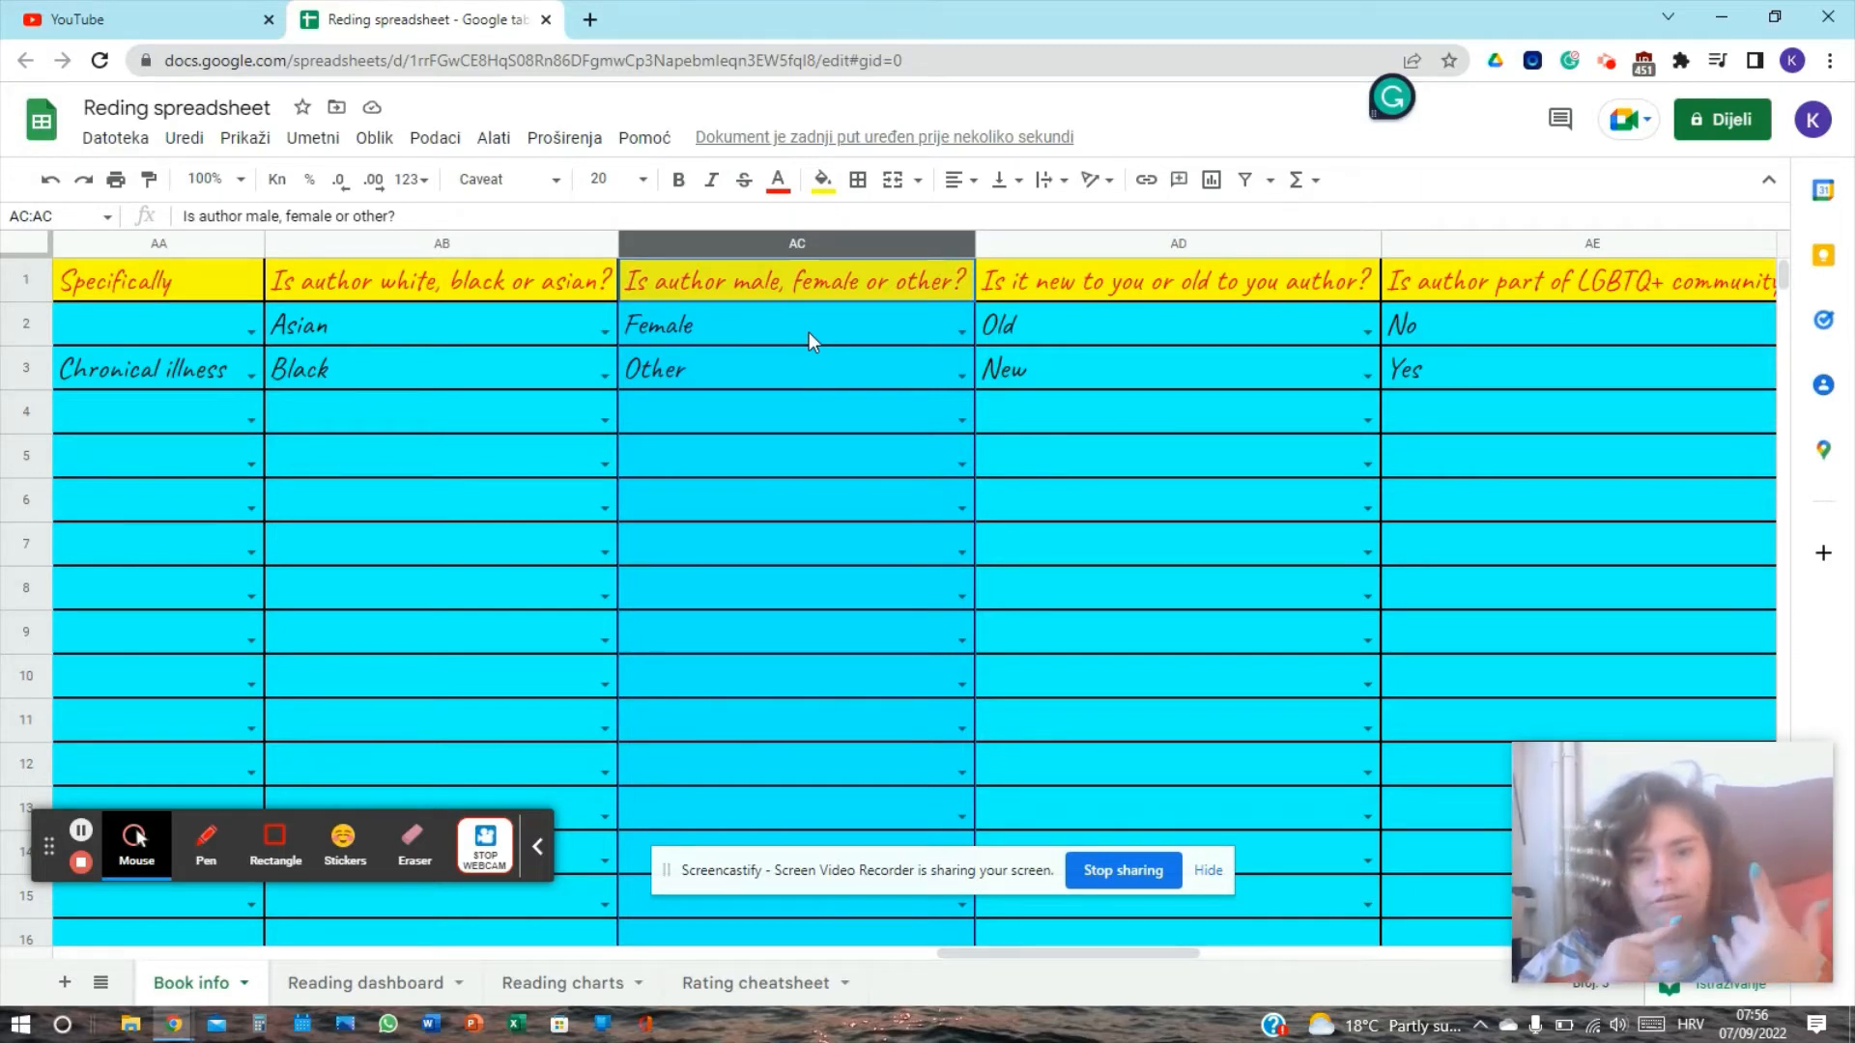
left_click(722, 415)
type("M")
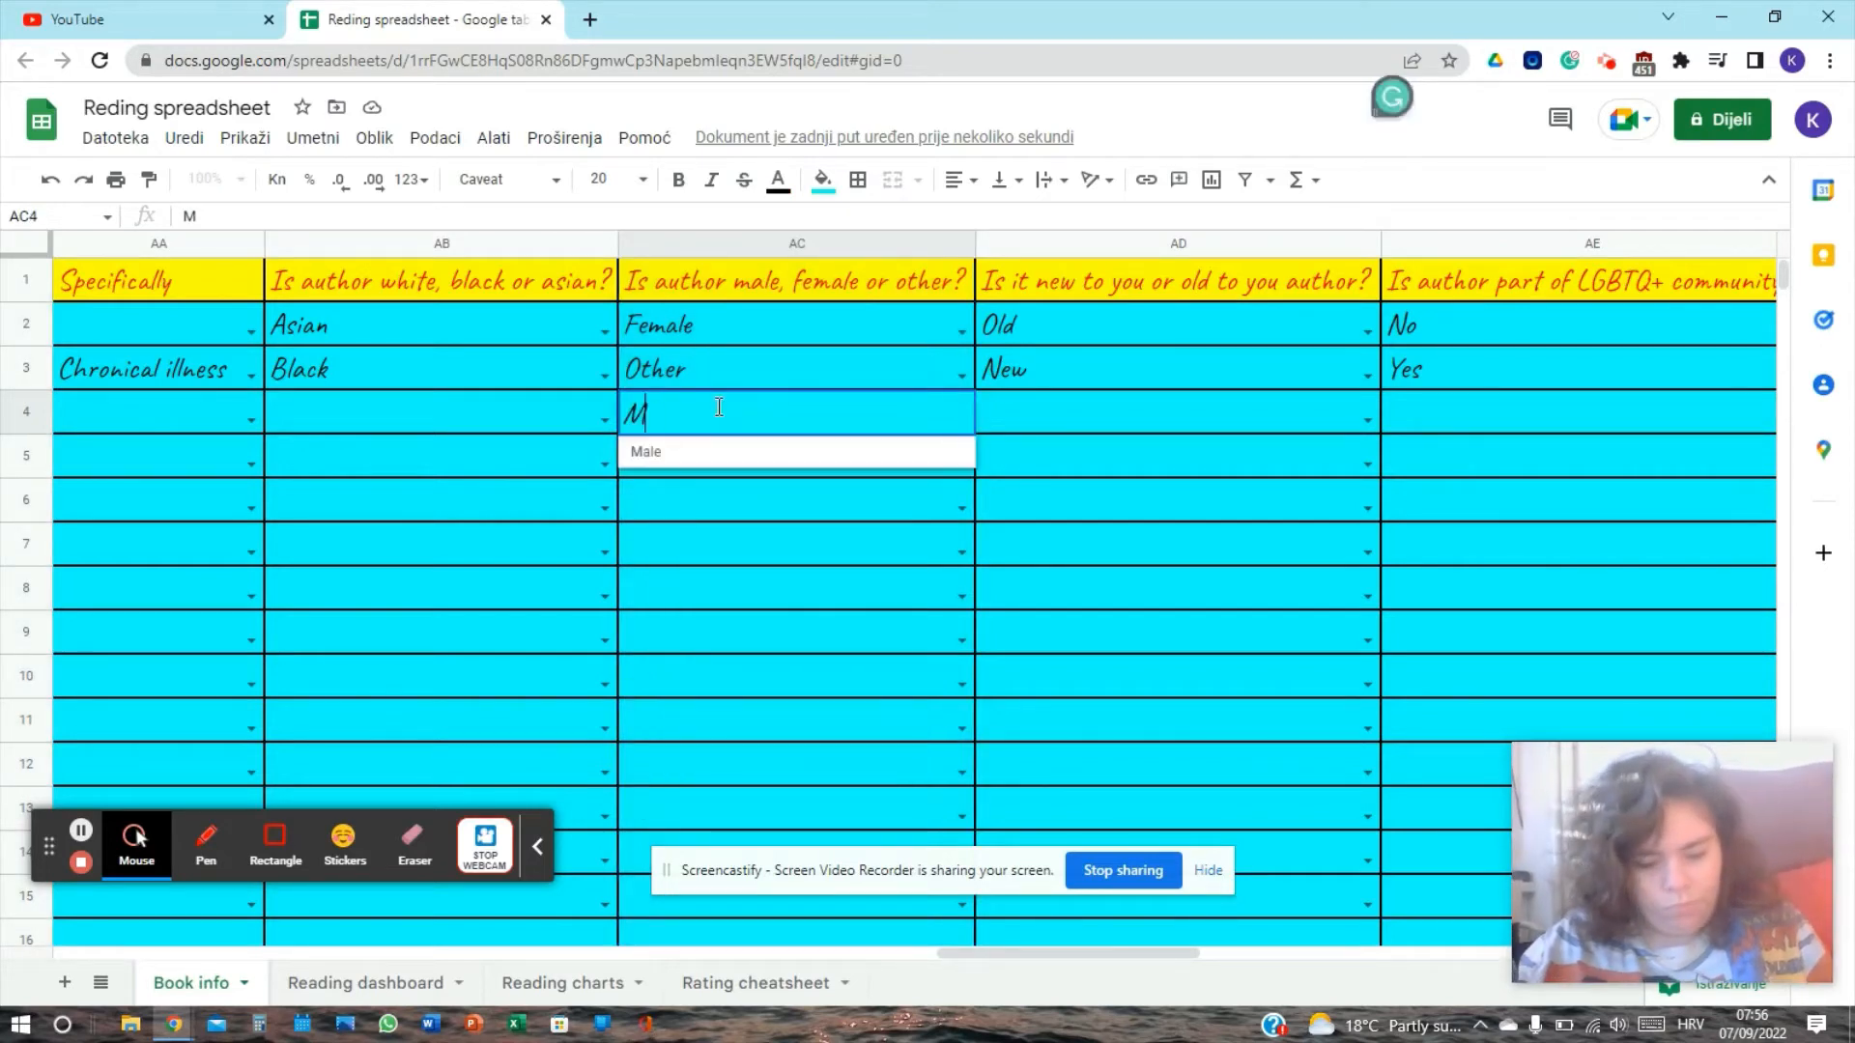
type("ale a")
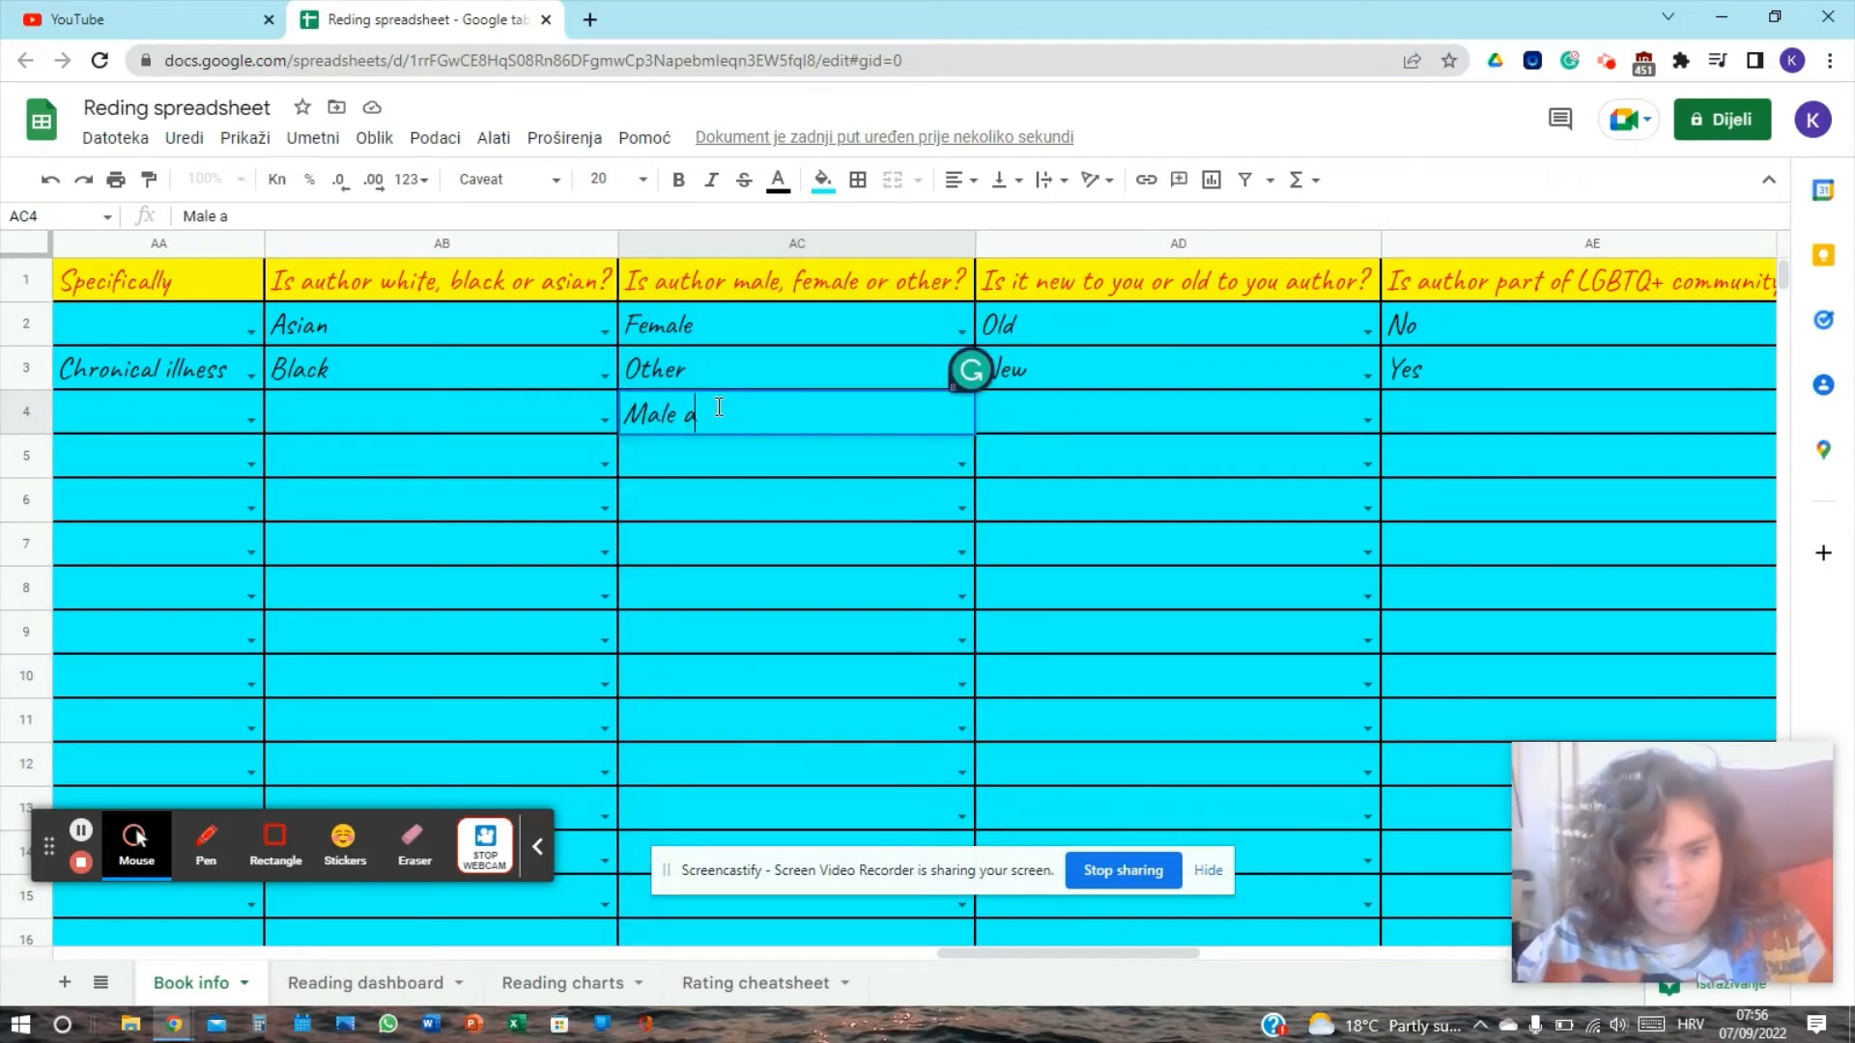
type("nd female")
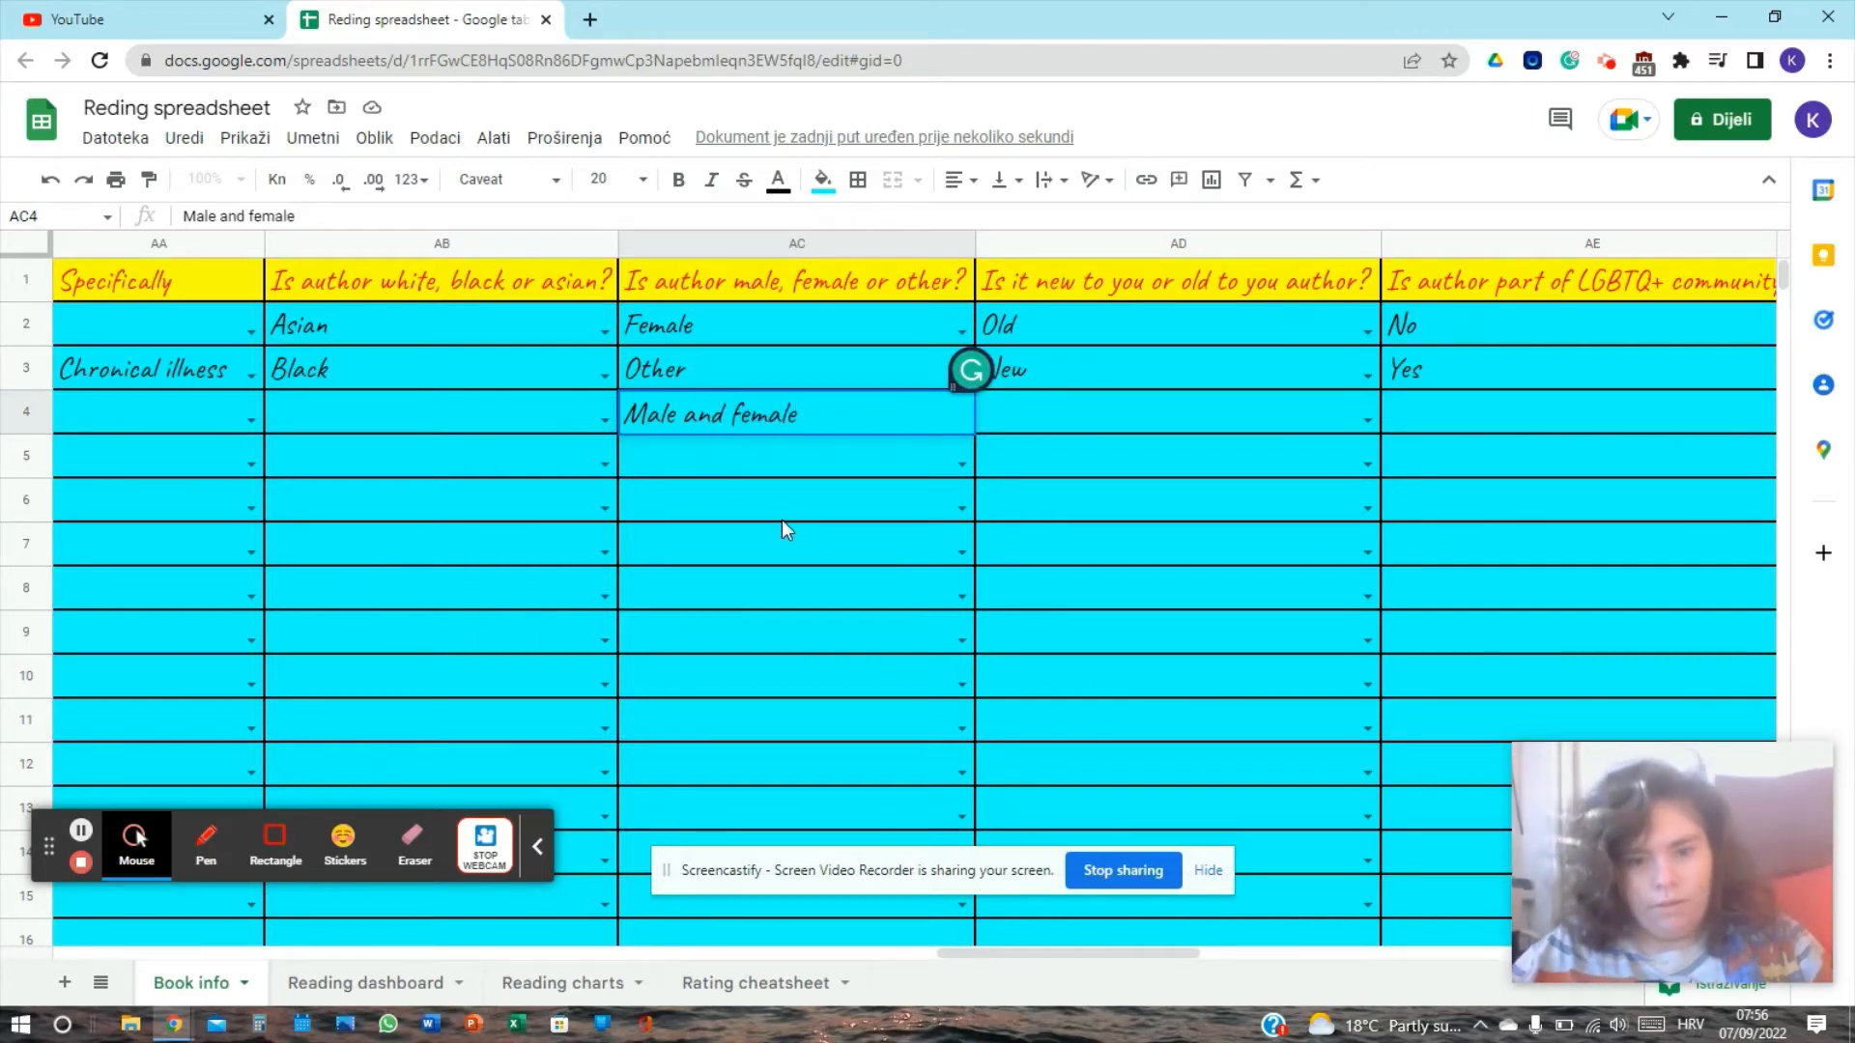
left_click(905, 243)
Step: Replace the row 4 entry in the "Is author male, female or other?" column with the Other option
mouse_move(956, 416)
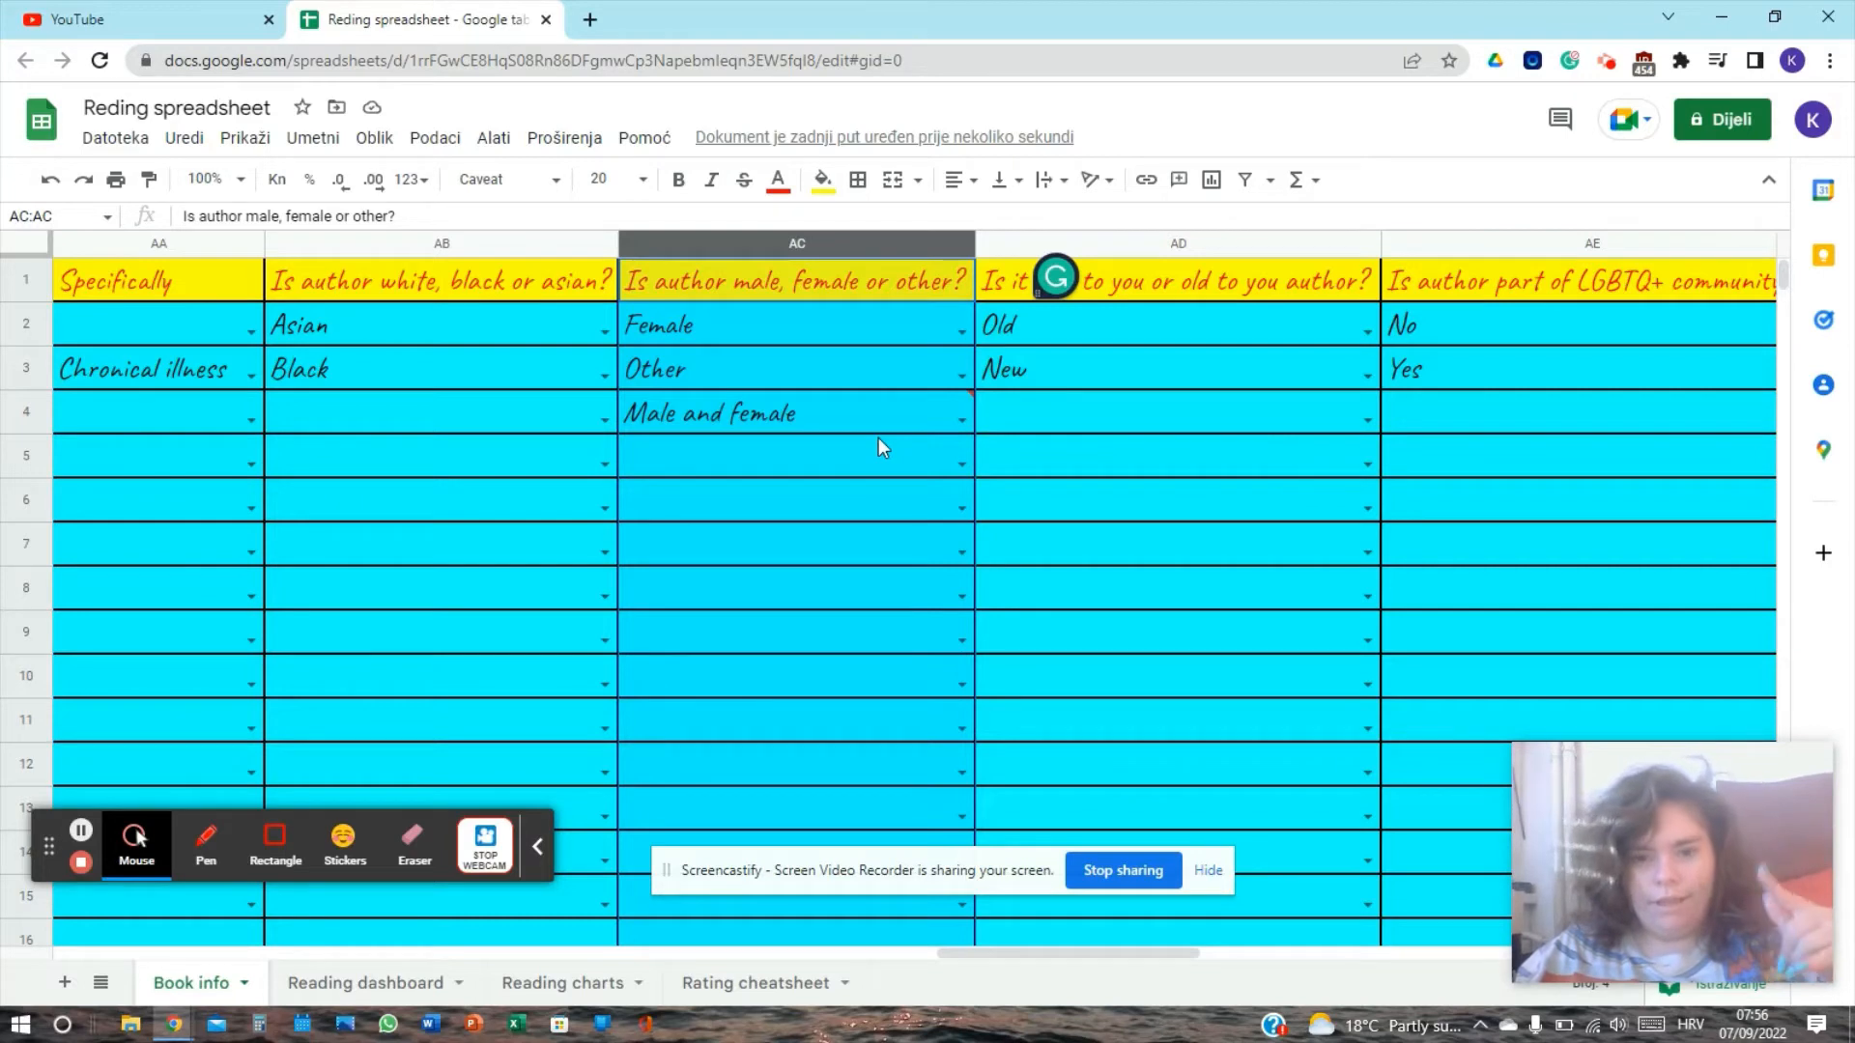
left_click(962, 421)
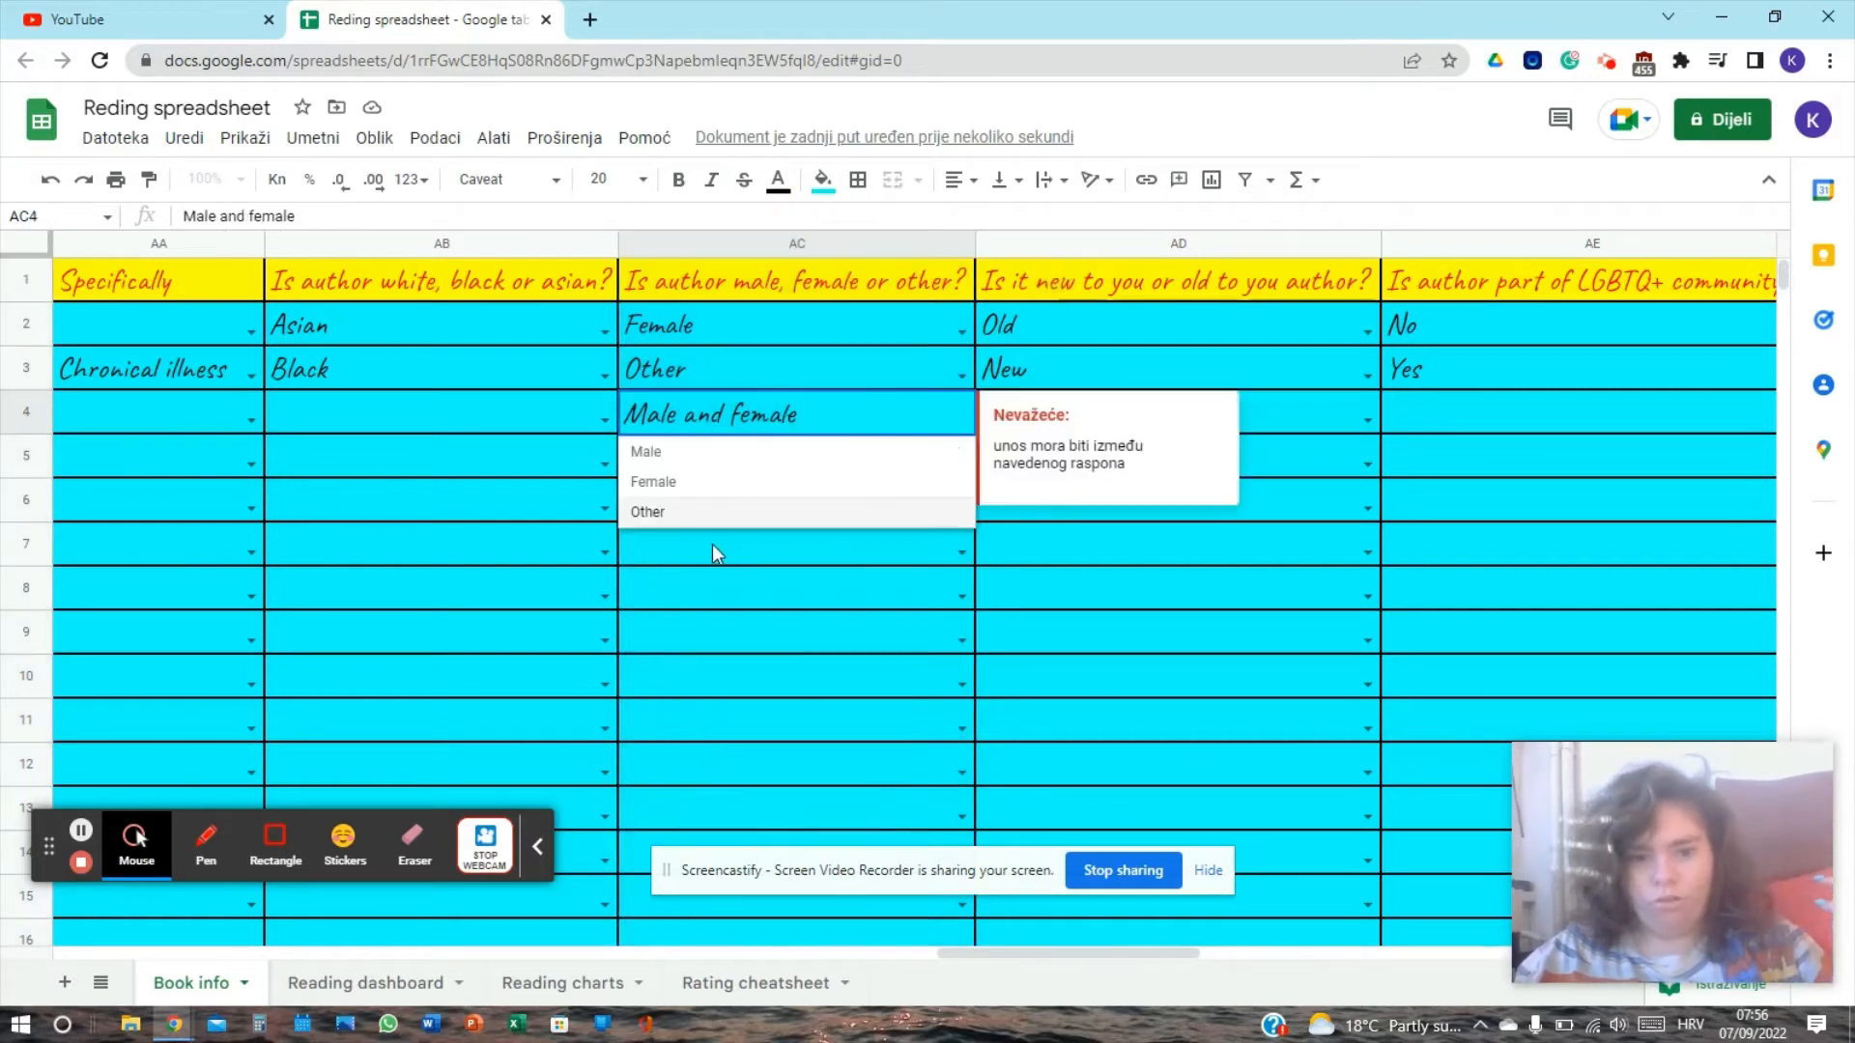
left_click(712, 514)
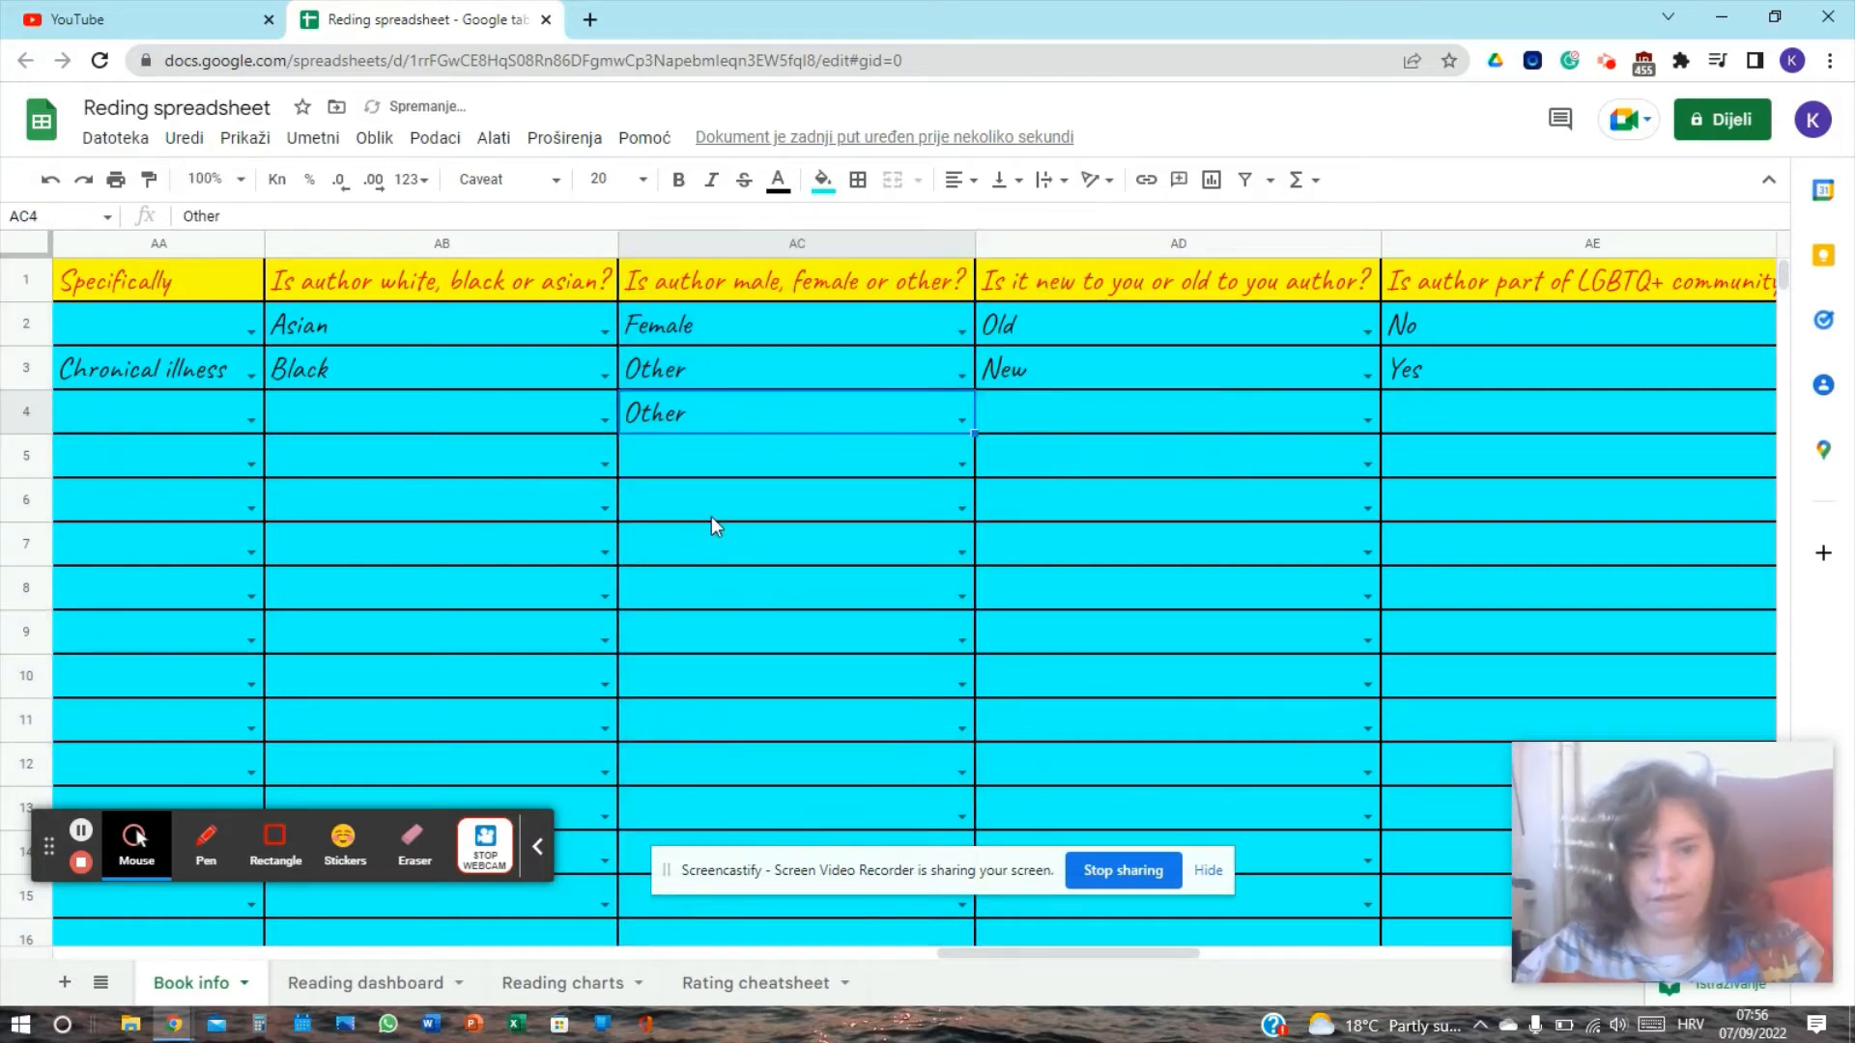
Step: Clear the Other entry from row 4 of the "Is author male, female or other?" column and return to that column's header
key("Delete")
left_click(803, 349)
key("Up")
key("Up")
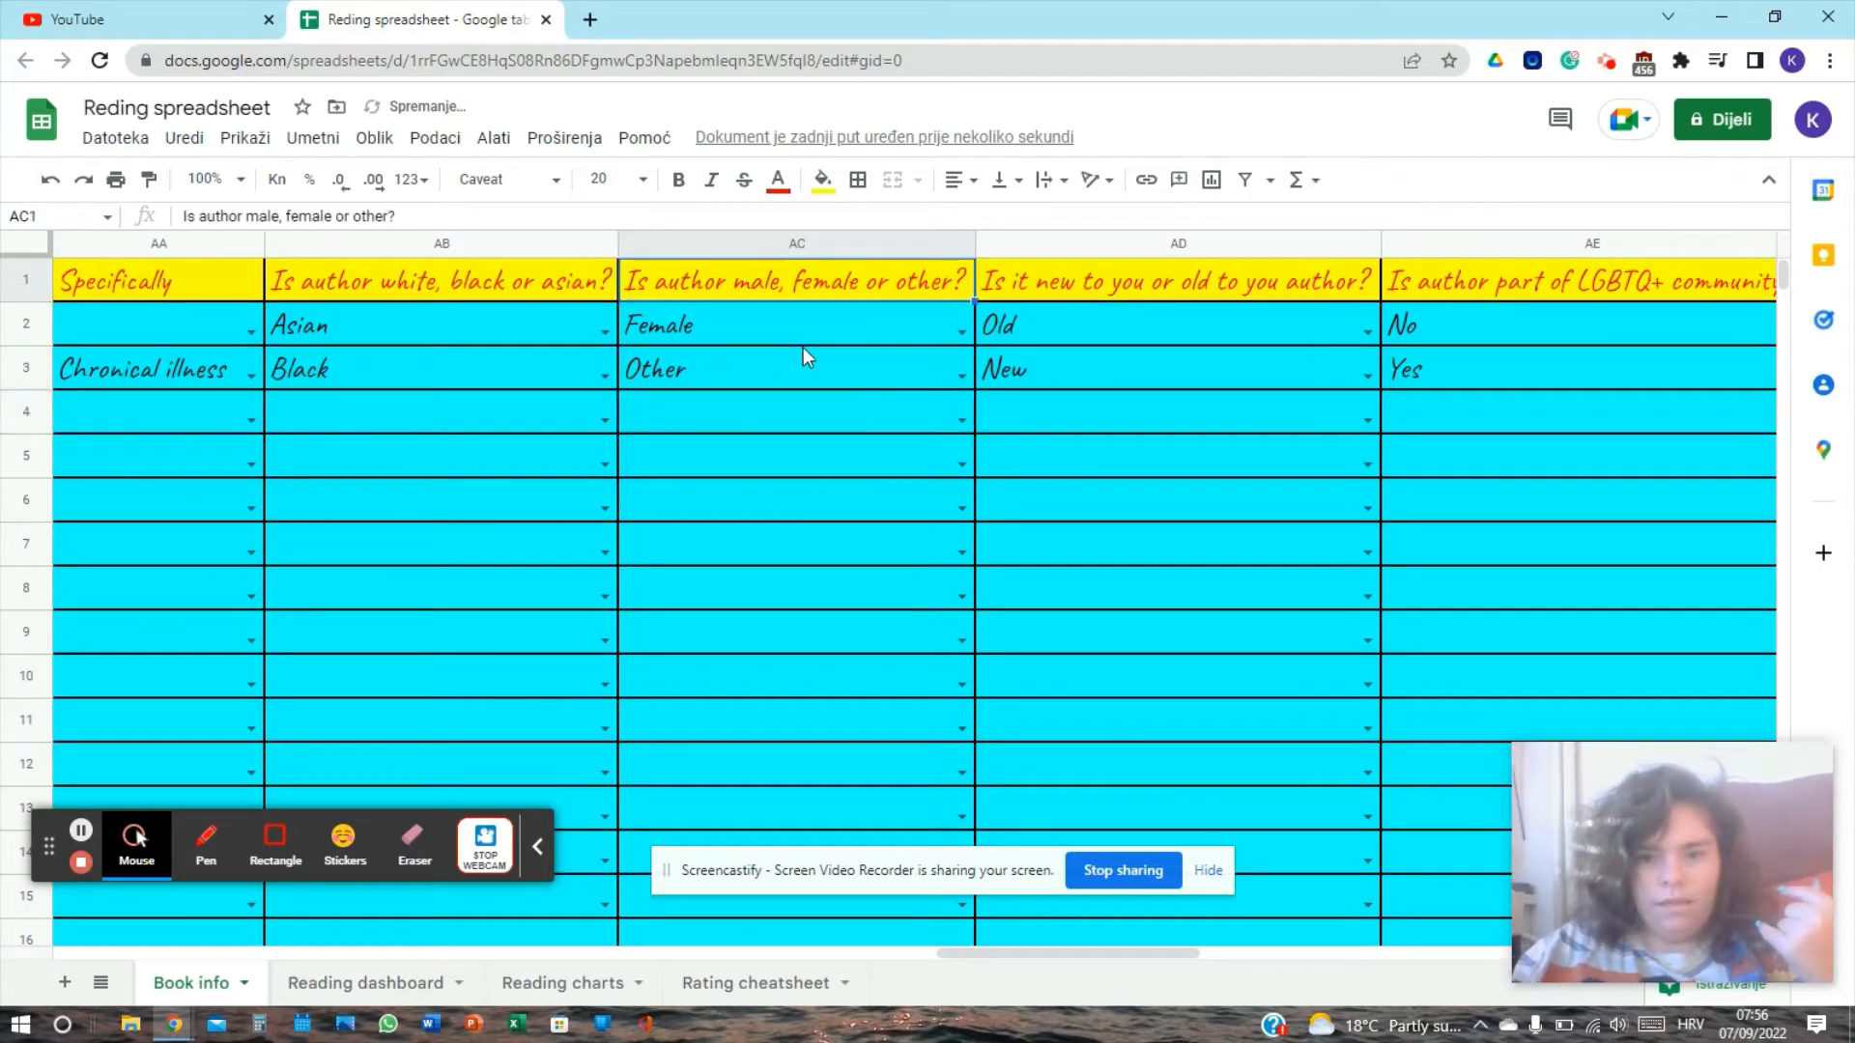
Step: Go over the "Is it new to you or old to you author?" and LGBTQ+ community columns, continuing as far as Own Voices
left_click(1069, 239)
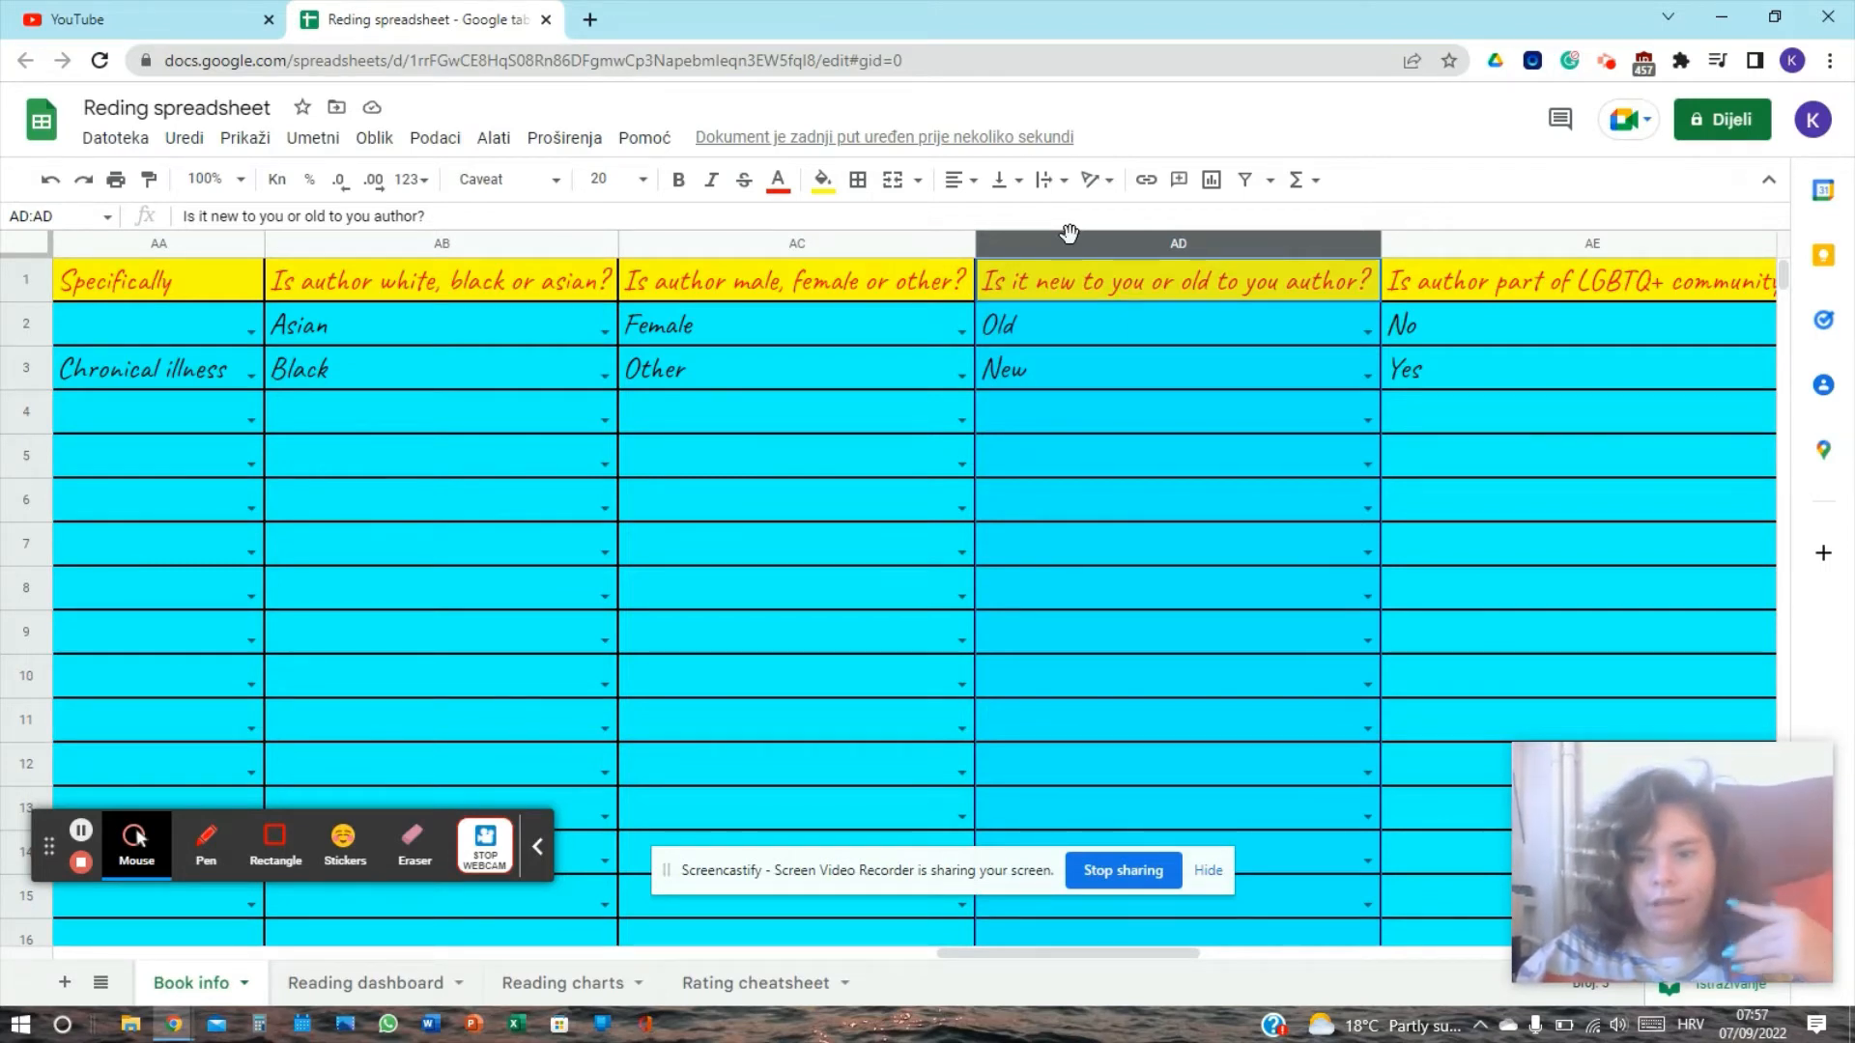
left_click(1485, 244)
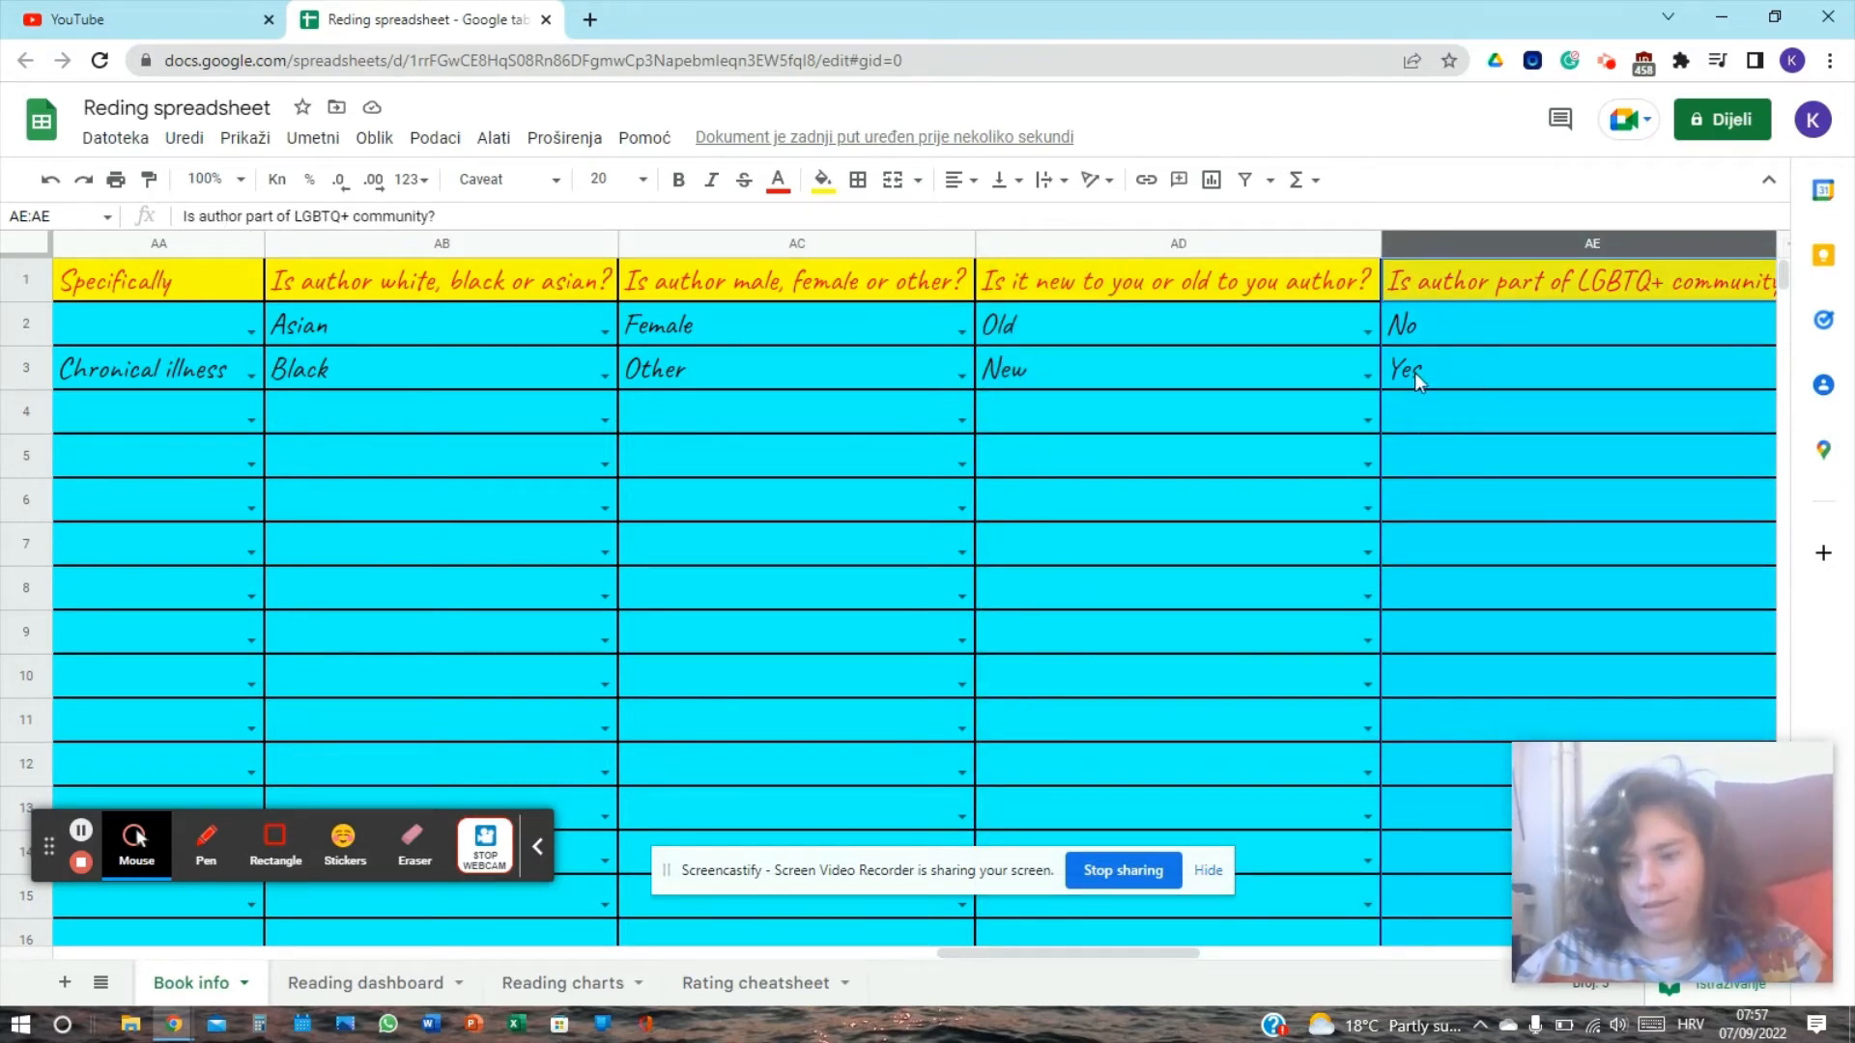
key("Right")
key("Right")
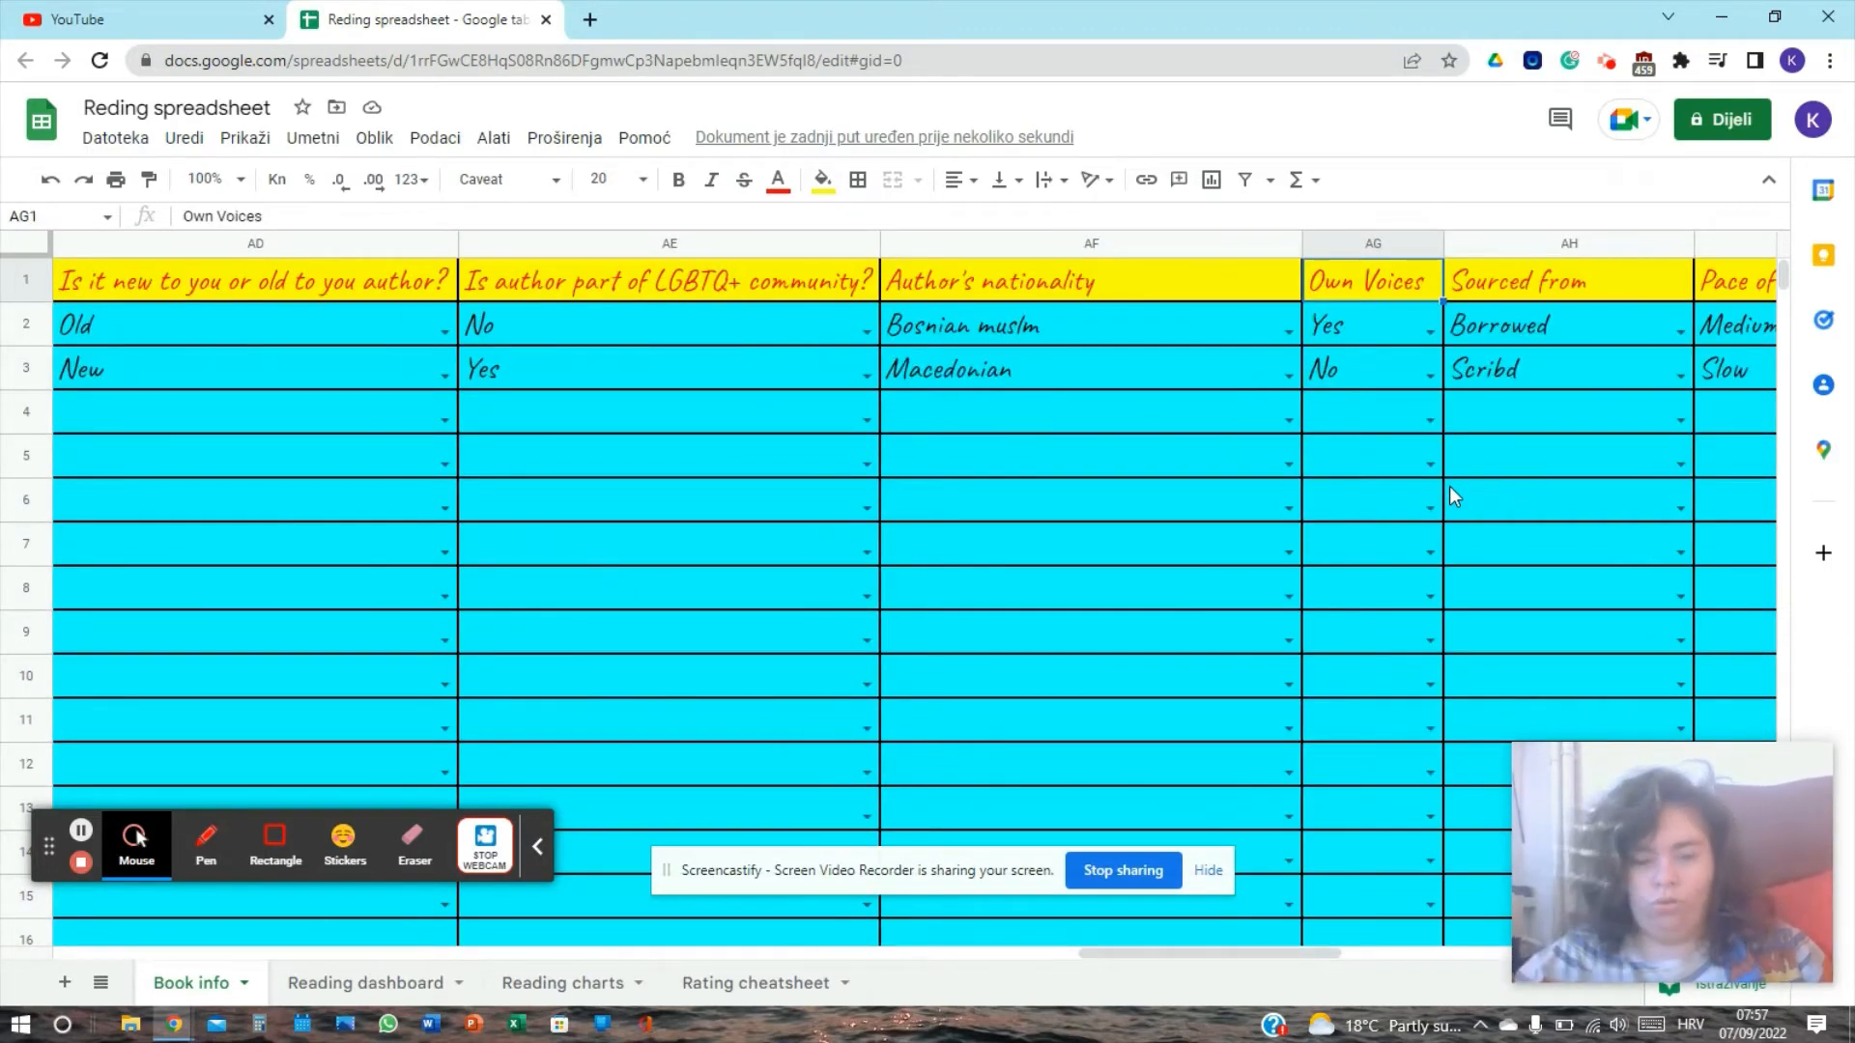
Step: Try Idk as the row 4 entry in the "Is author part of LGBTQ+ community?" column, then clear it
left_click(684, 398)
type("I")
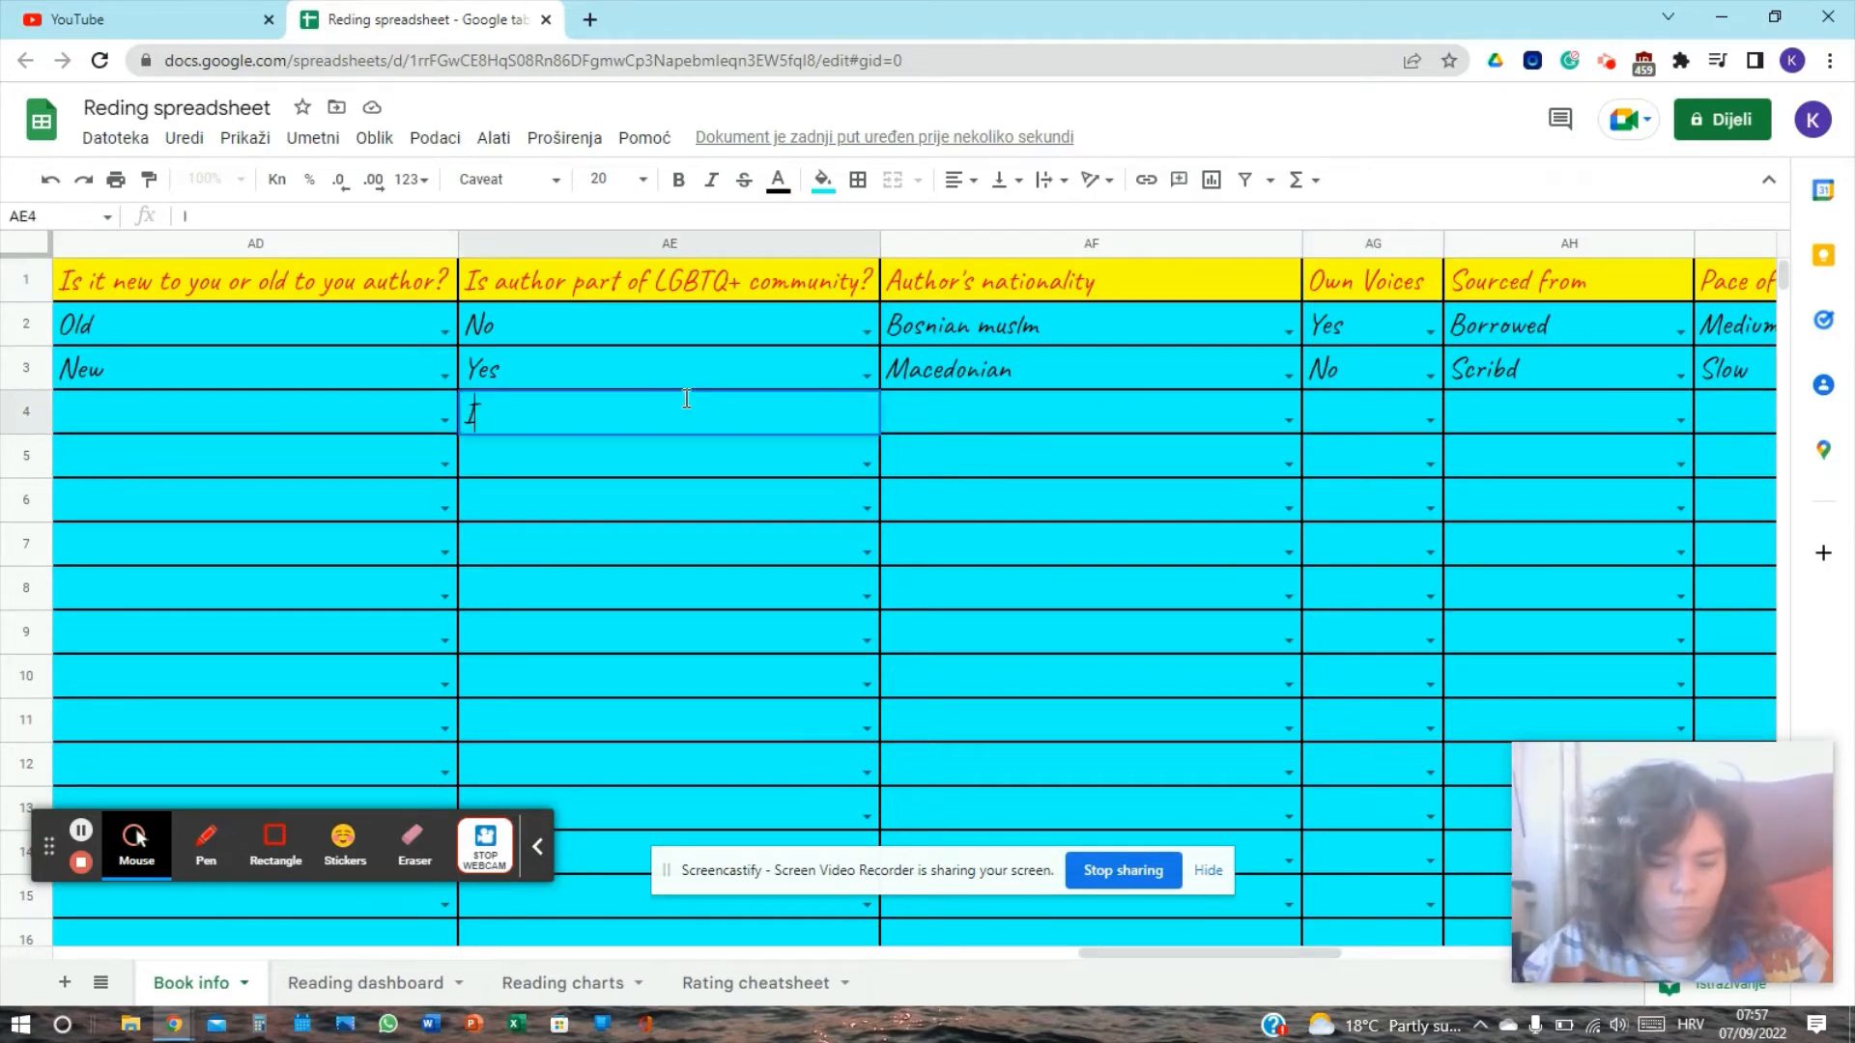
type("dk")
key("Return")
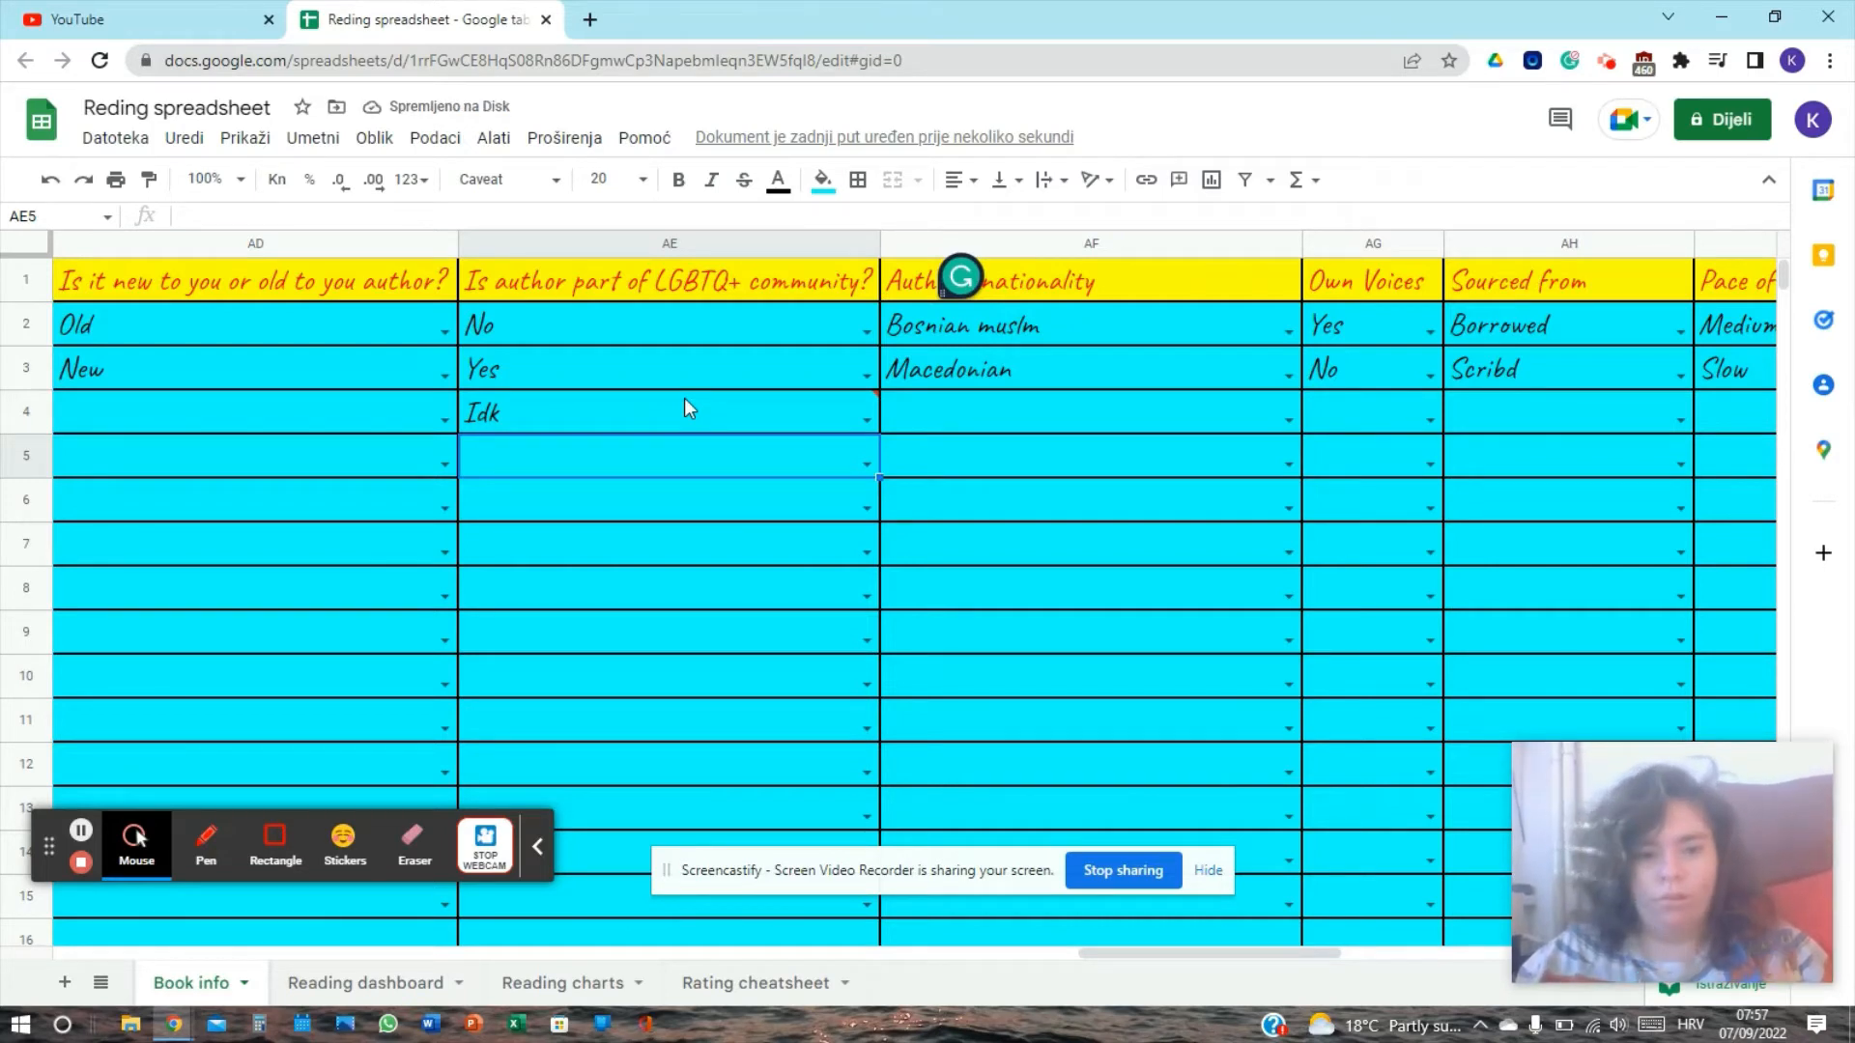
left_click(623, 409)
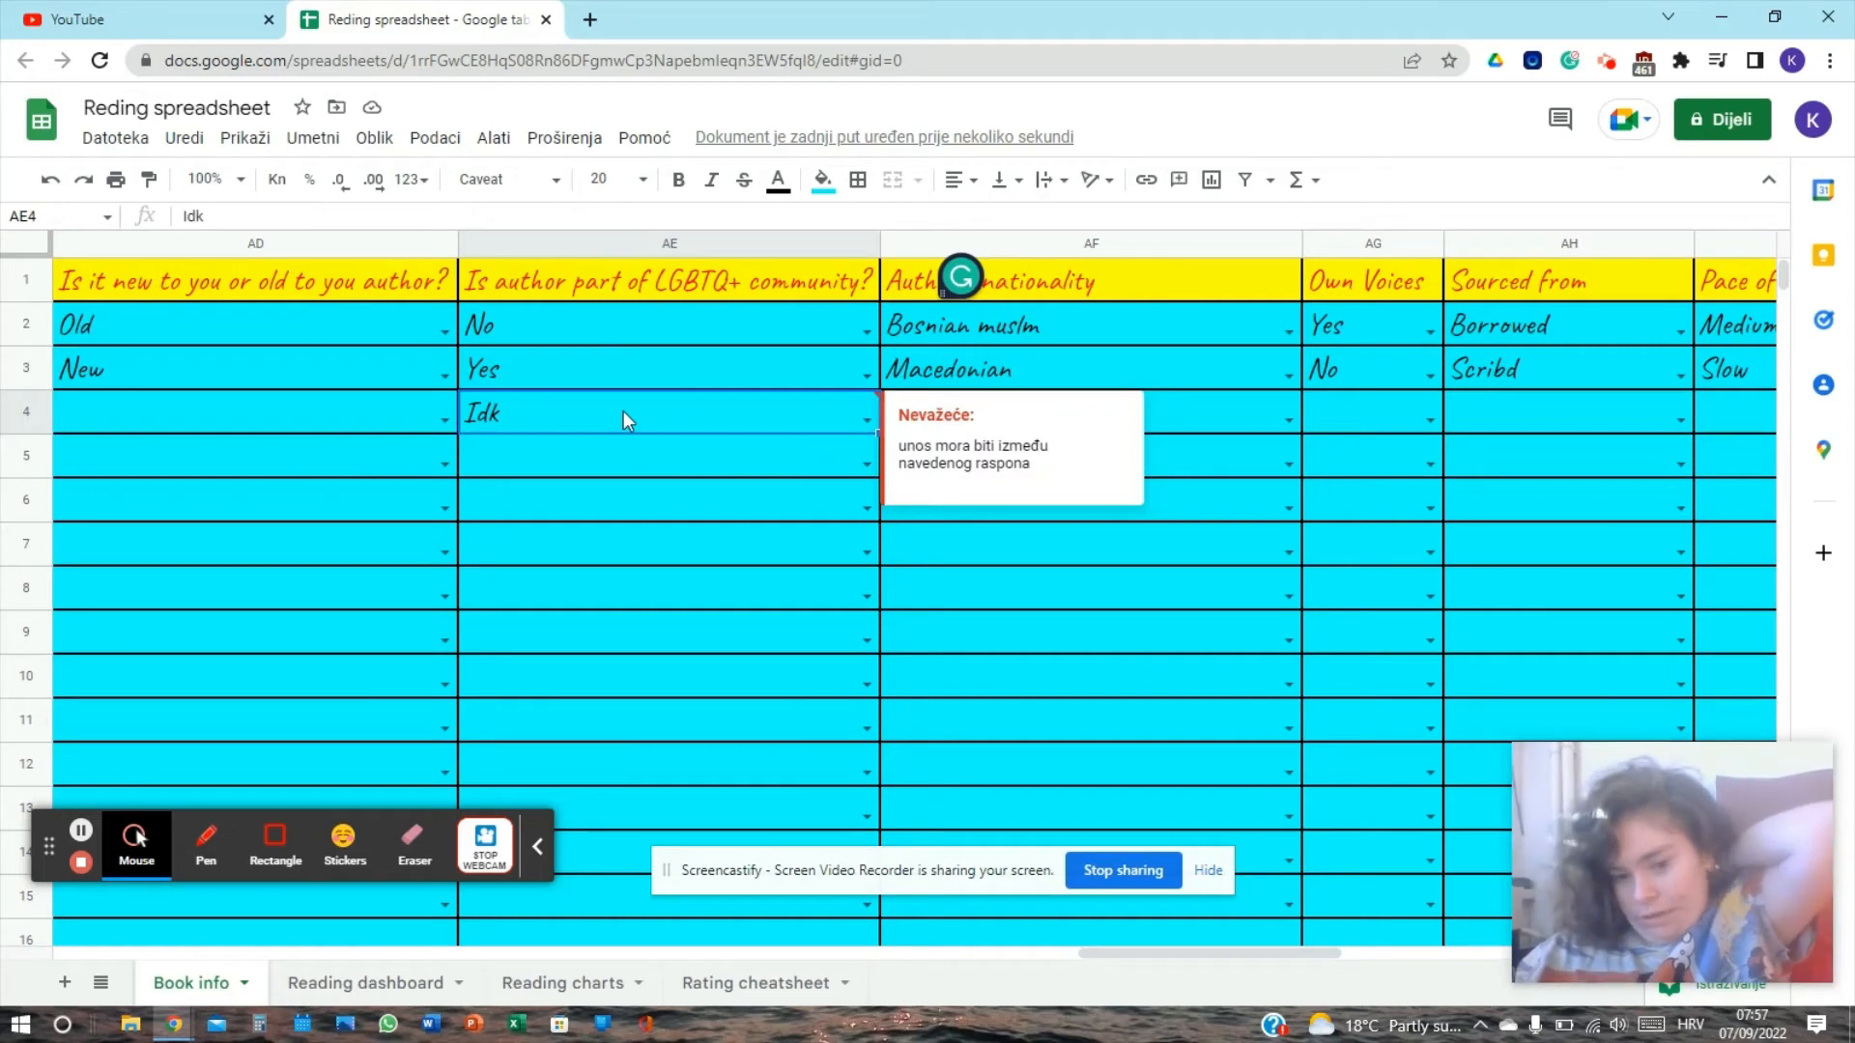
key("Delete")
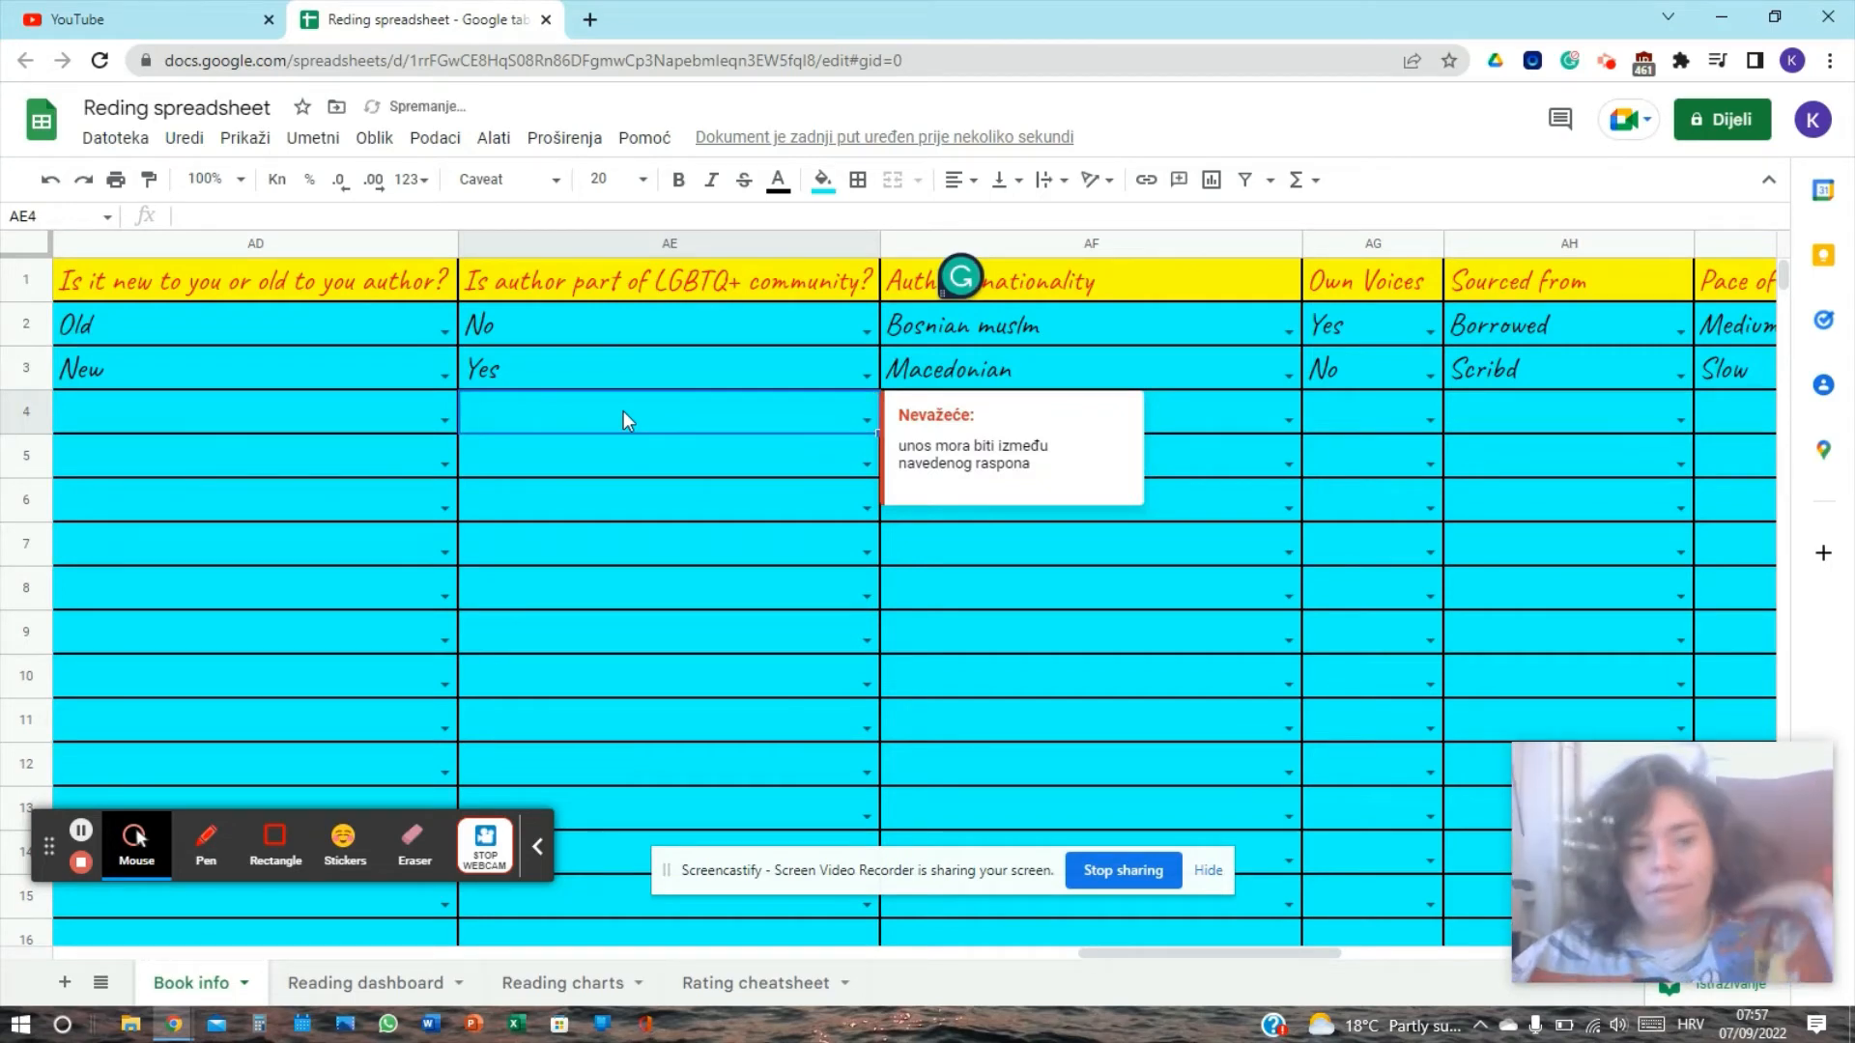
Step: Review the nationality options offered in row 4 of the "Author's nationality" column and the sample entry in row 2
left_click(969, 236)
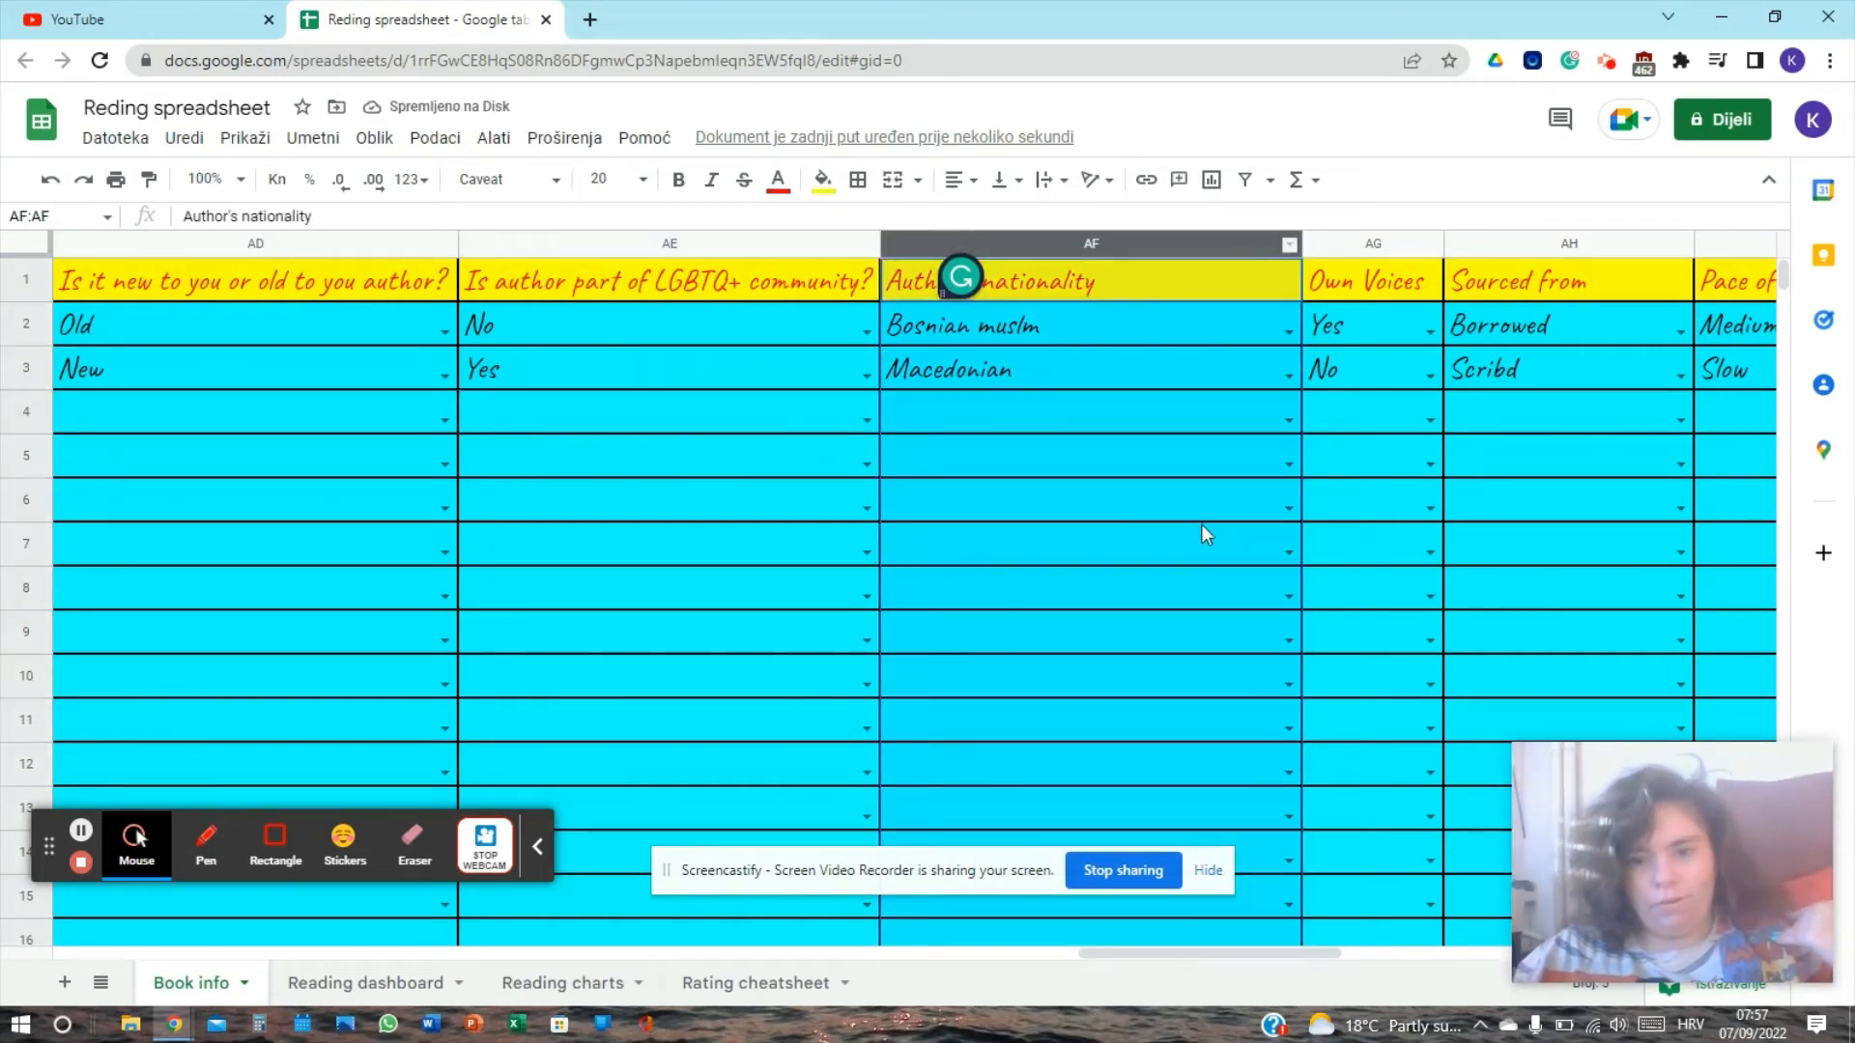
left_click(1018, 414)
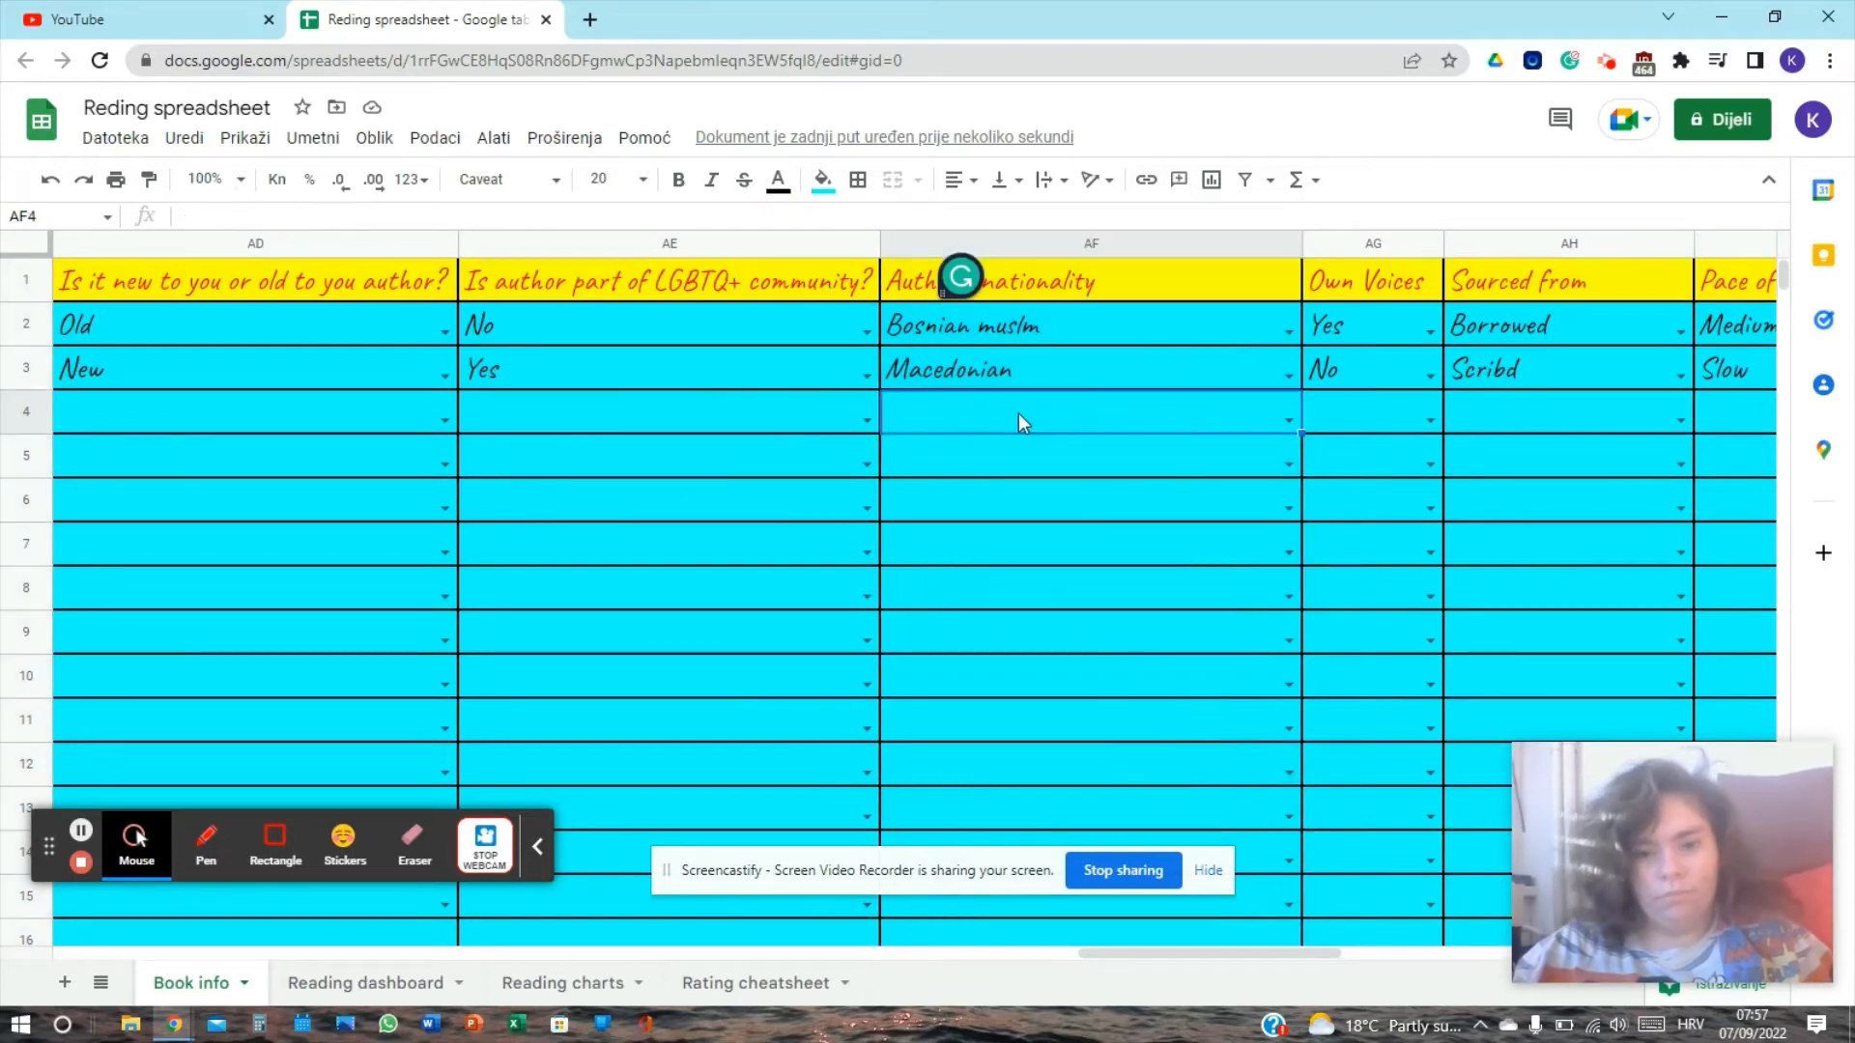
left_click(1287, 420)
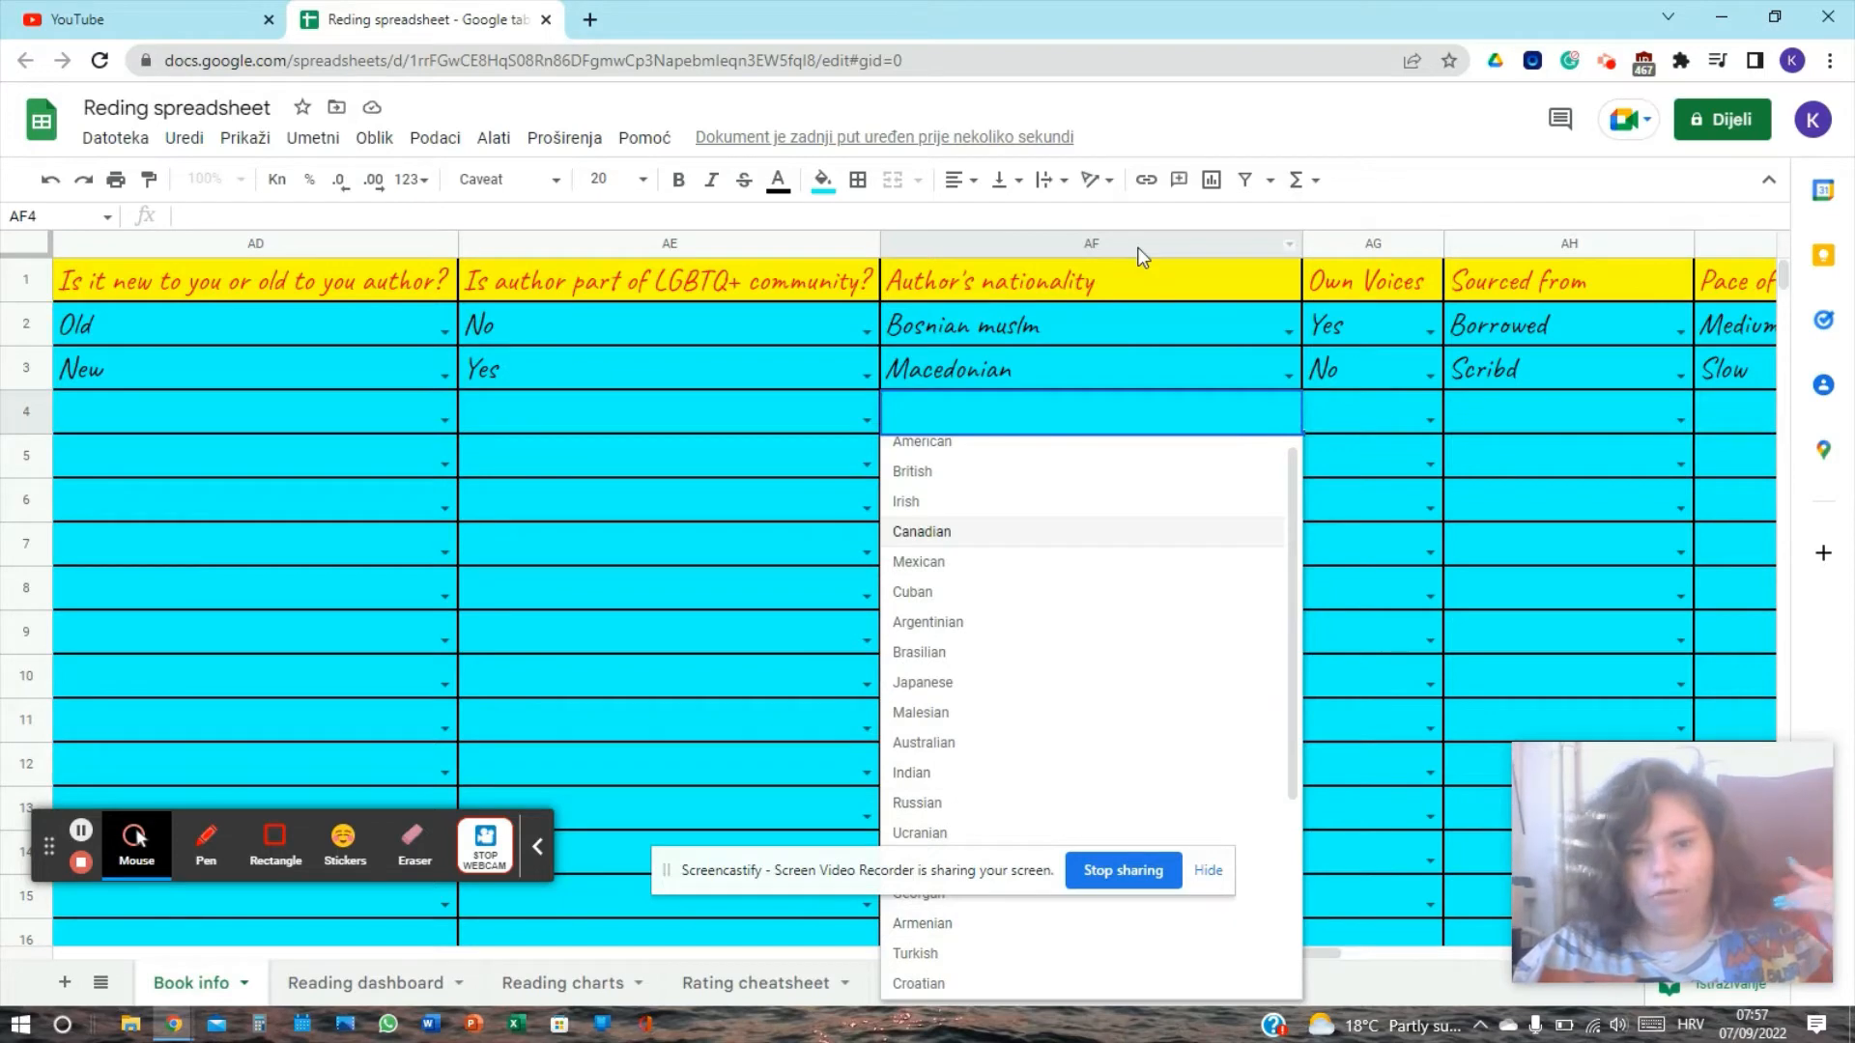
left_click(1055, 243)
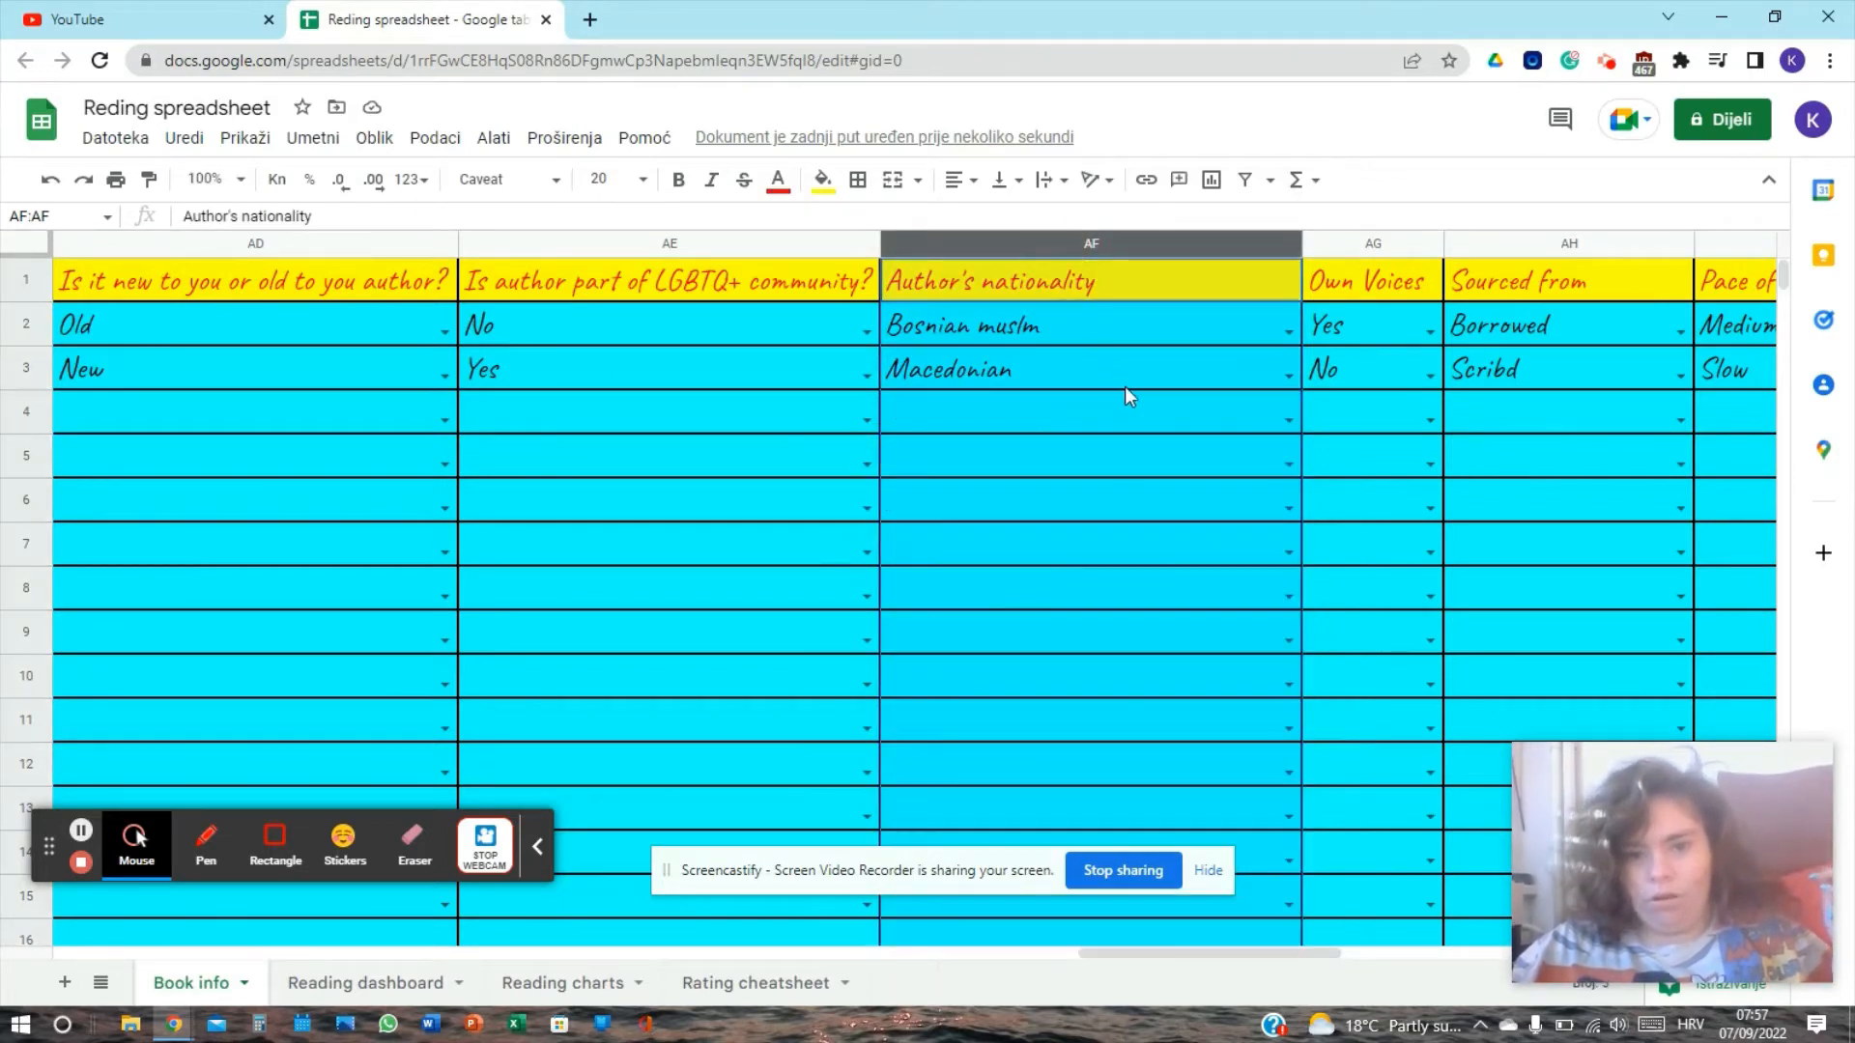
left_click(965, 298)
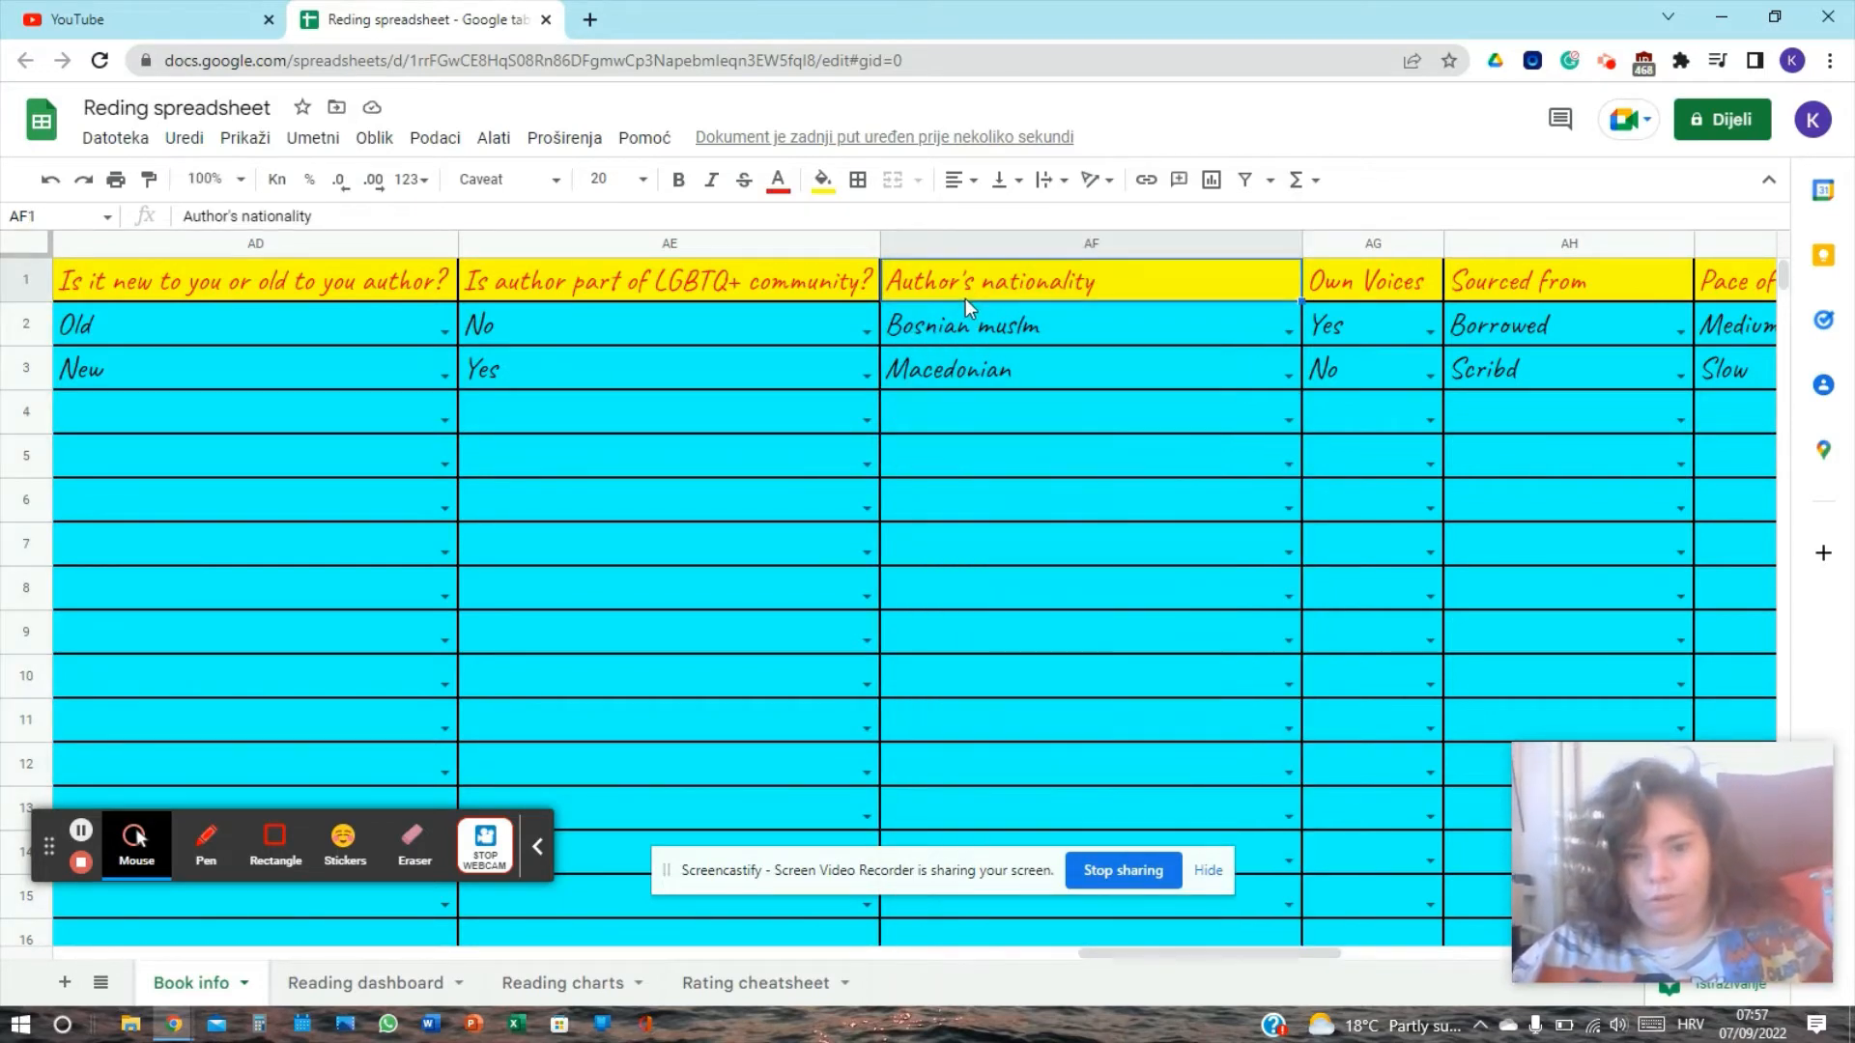
left_click(944, 334)
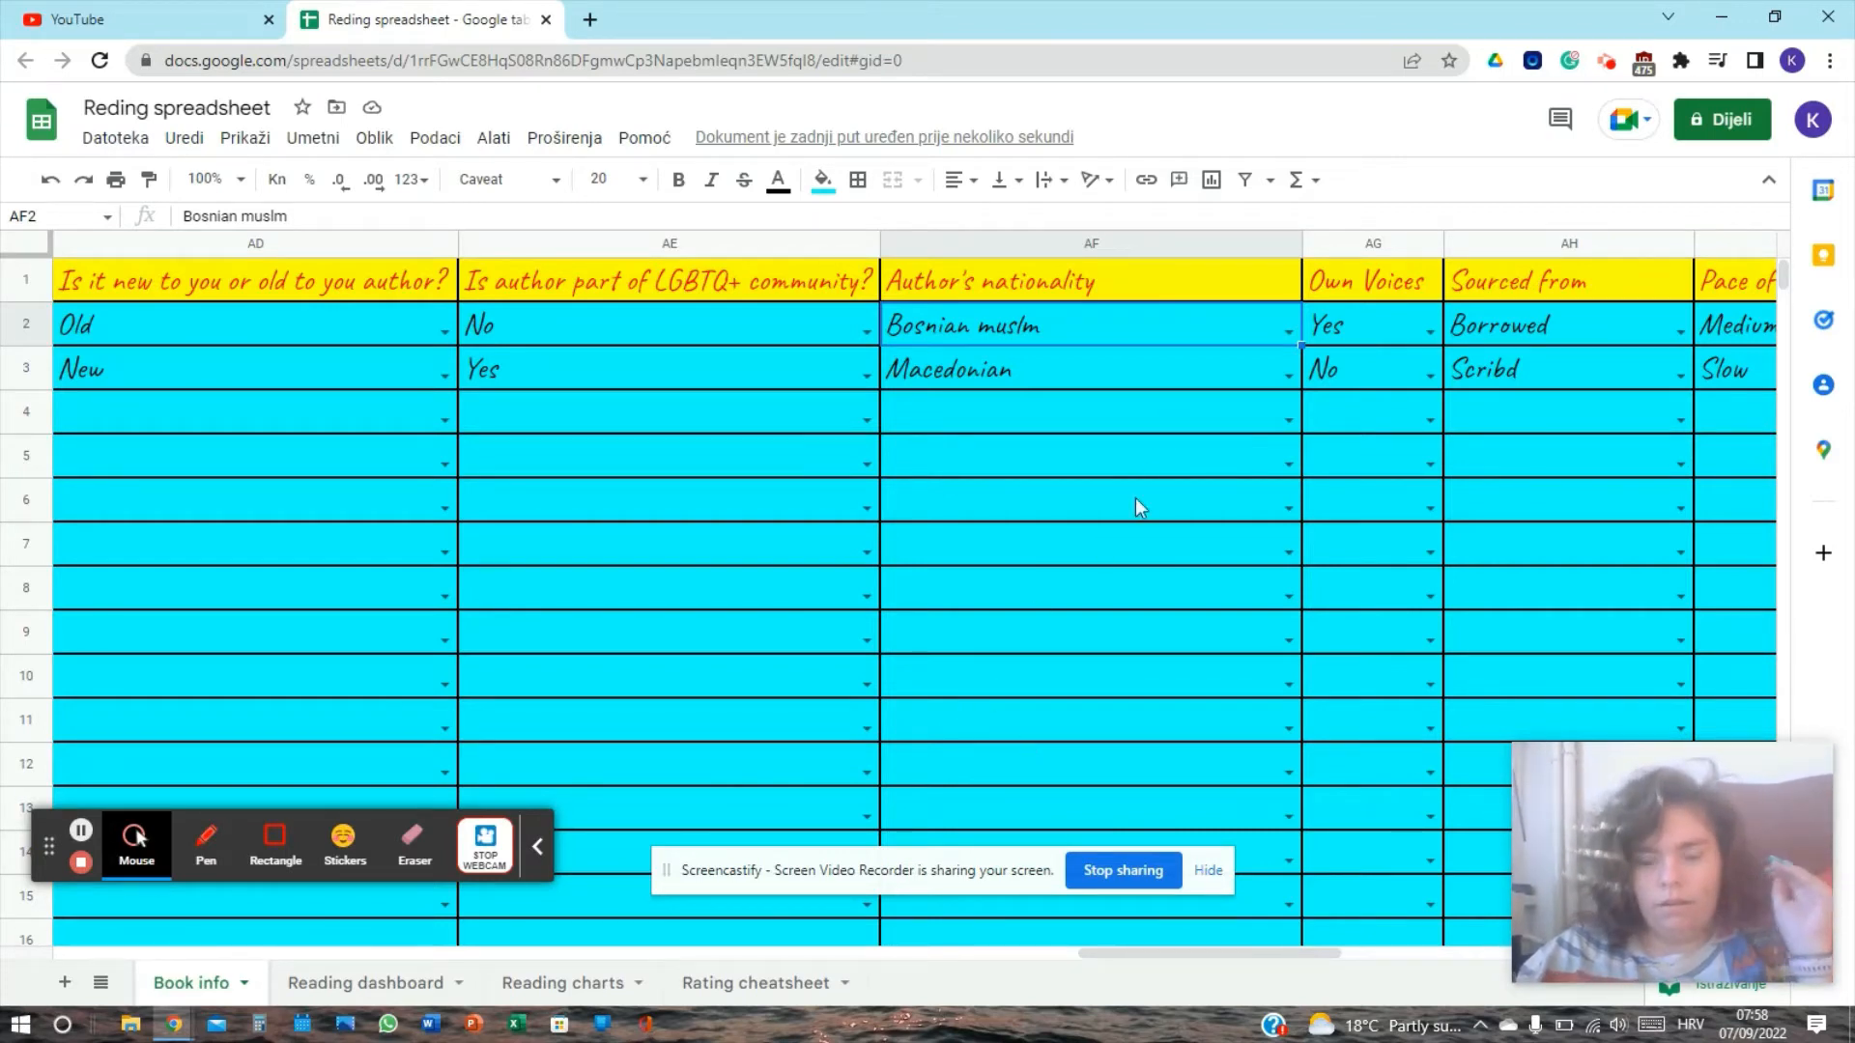
Step: Go past the Own Voices column, set row 4 of "Sourced from" to Owned, and show the source options for row 5
left_click(1374, 244)
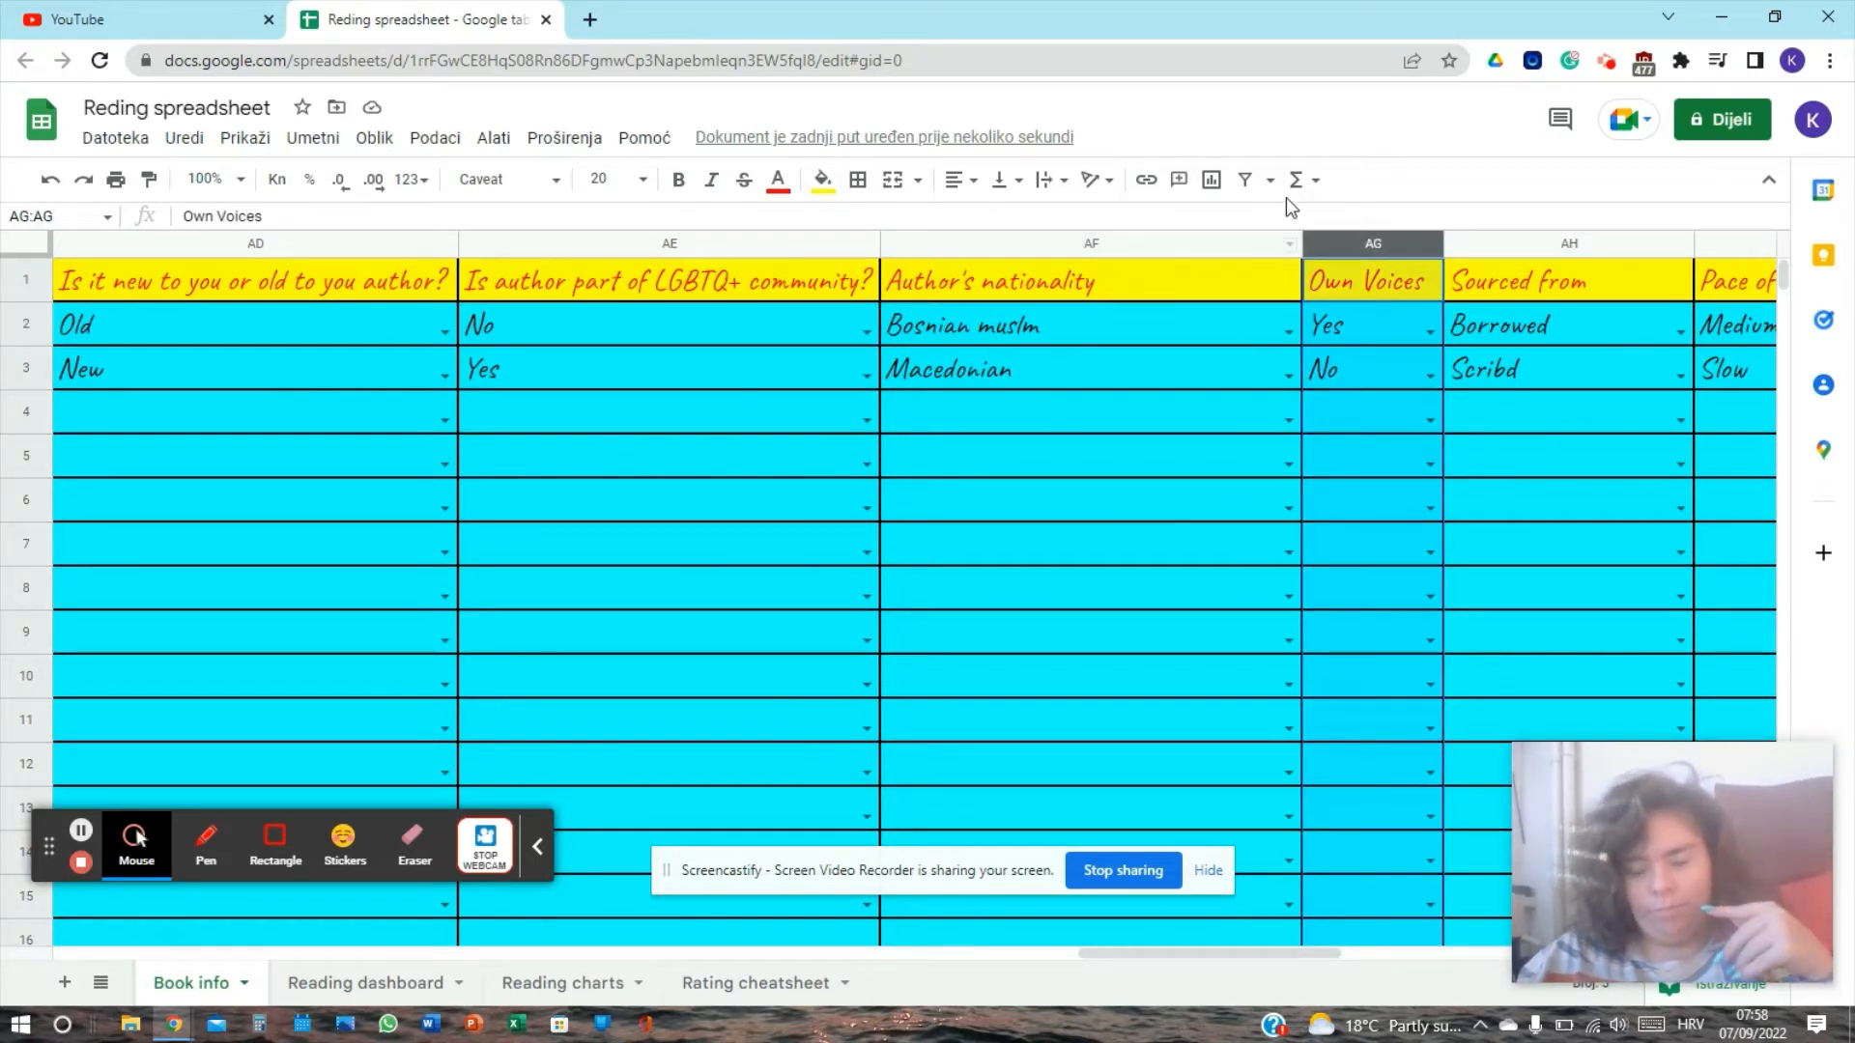
left_click(1561, 244)
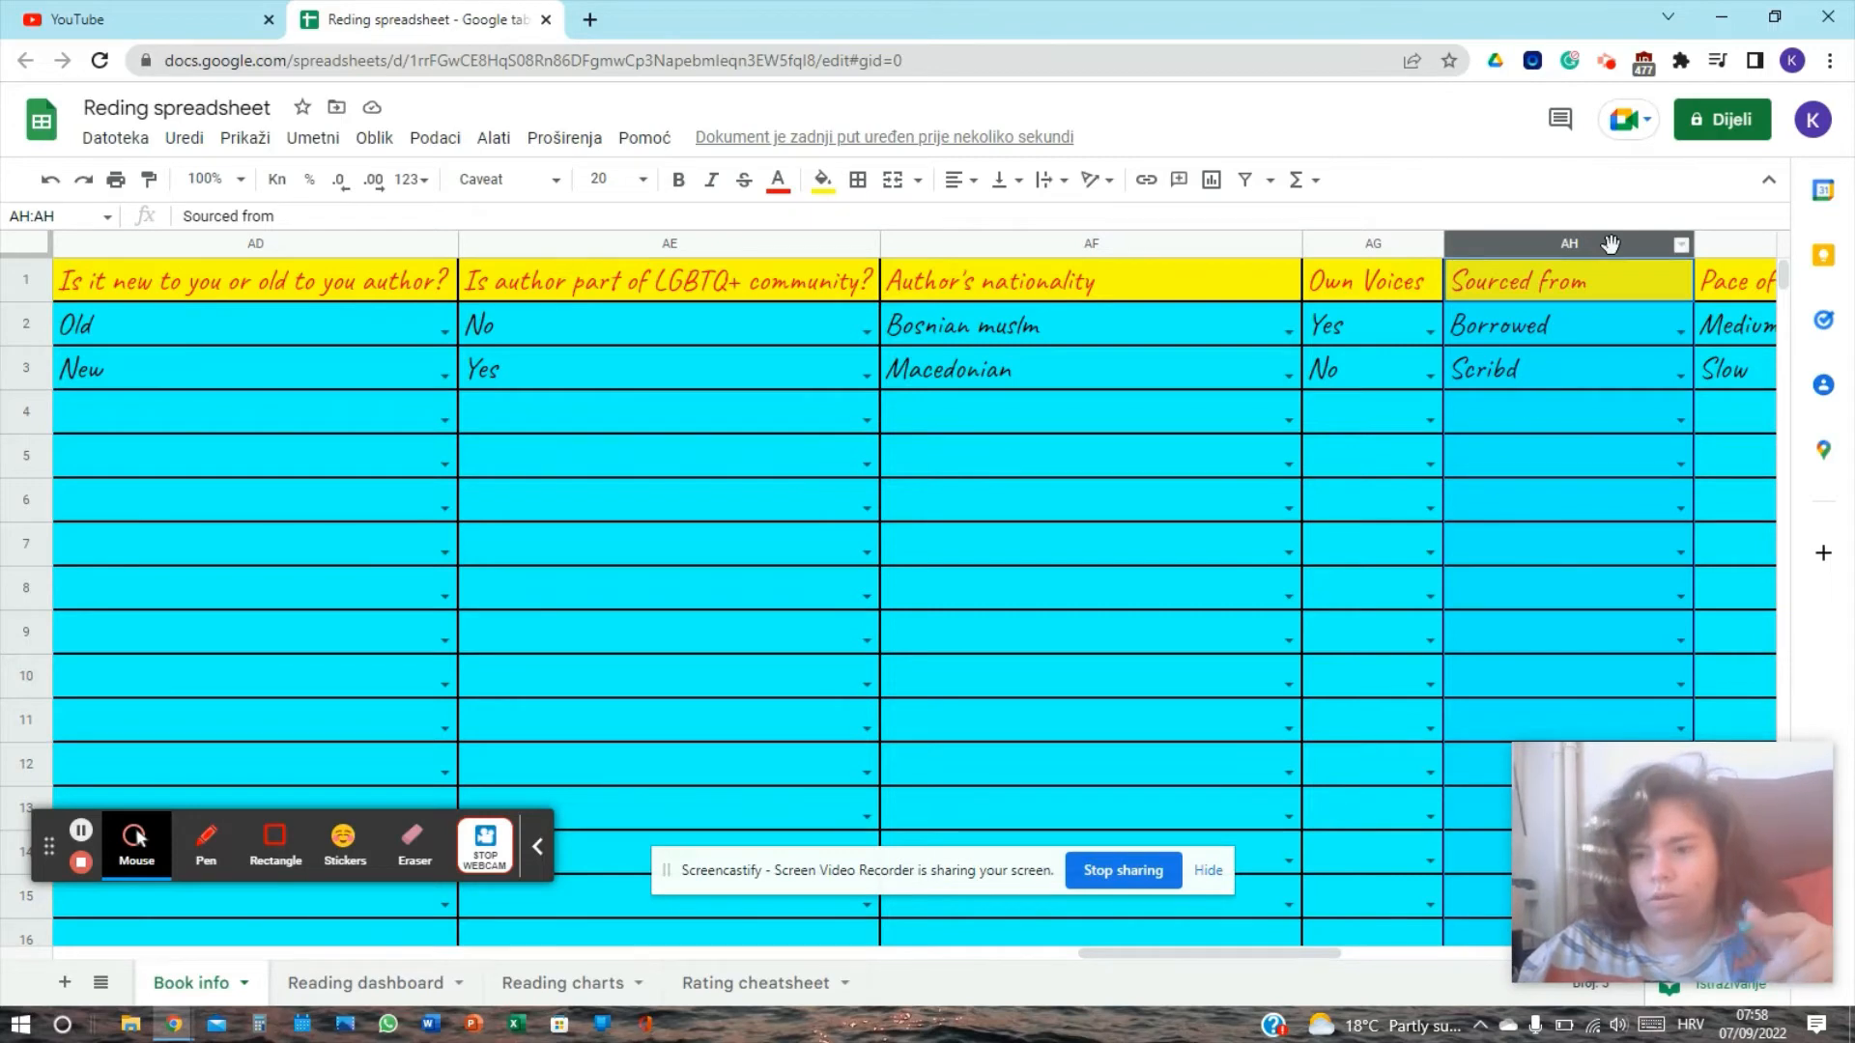
left_click(1557, 416)
left_click(1681, 418)
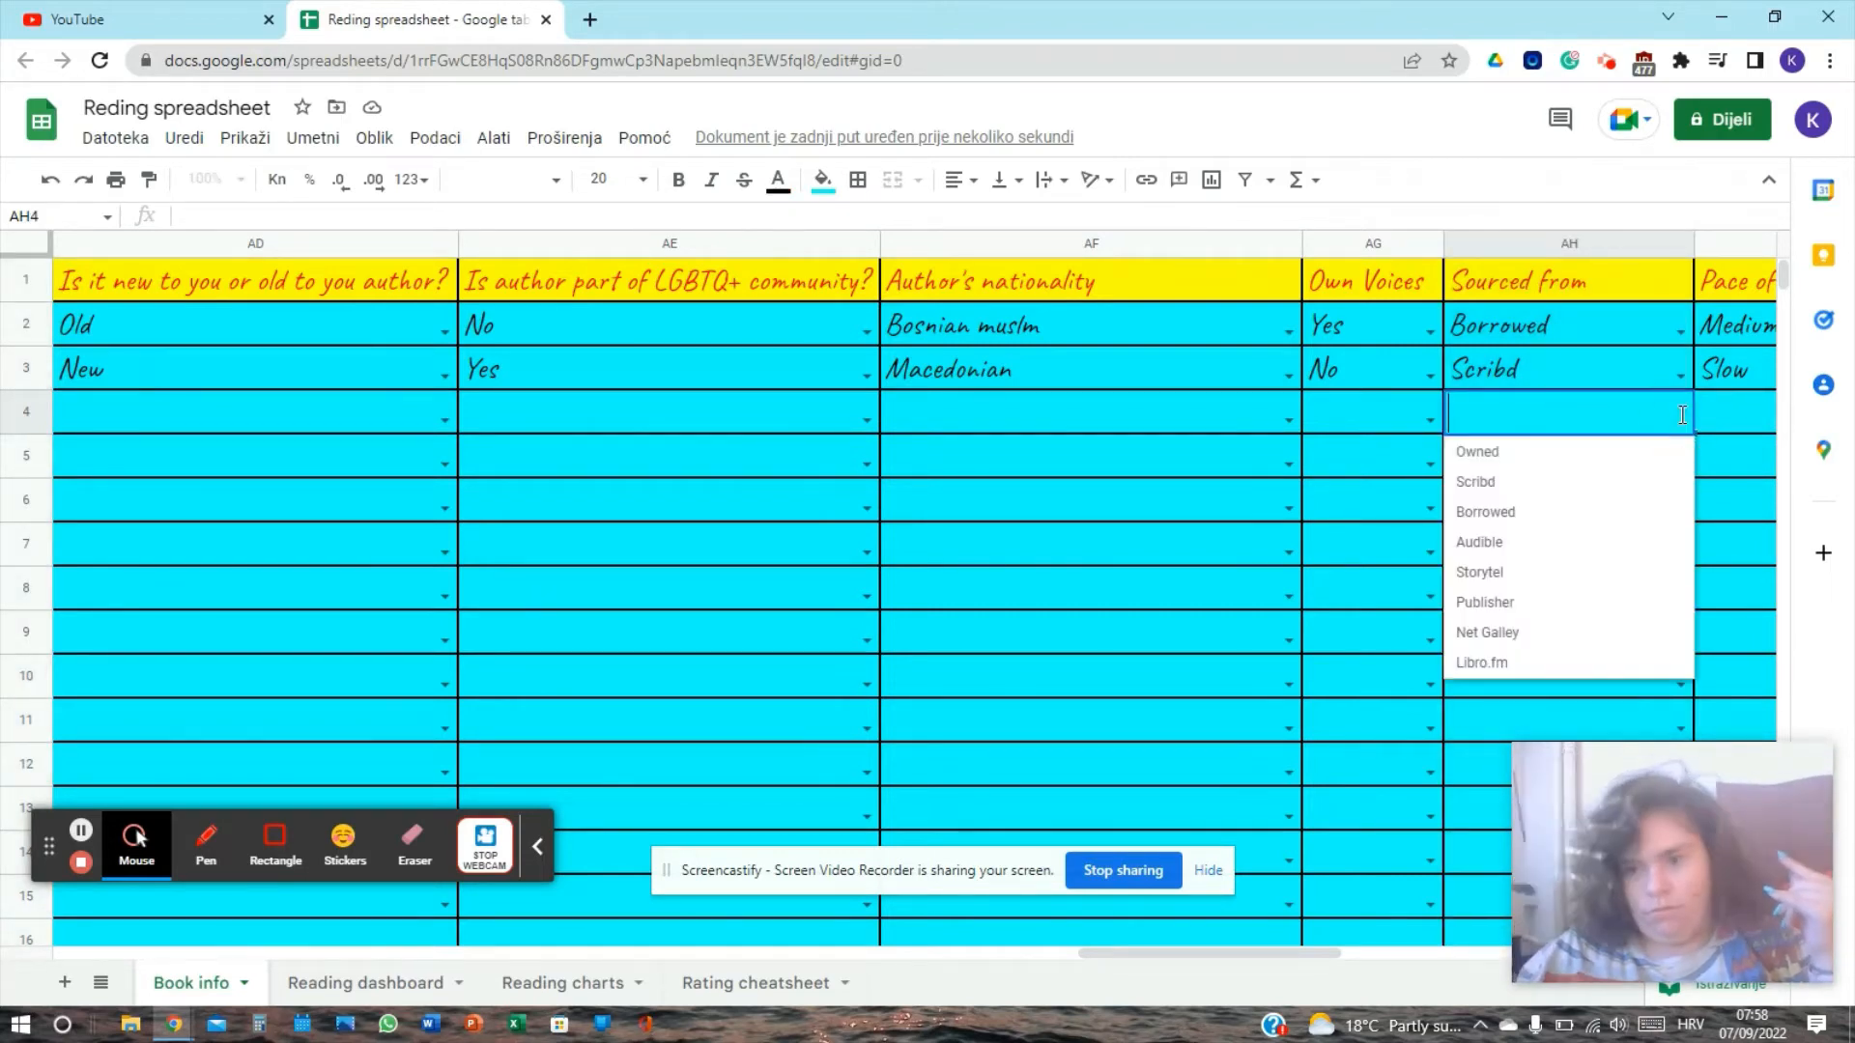
left_click(1510, 454)
left_click(1681, 466)
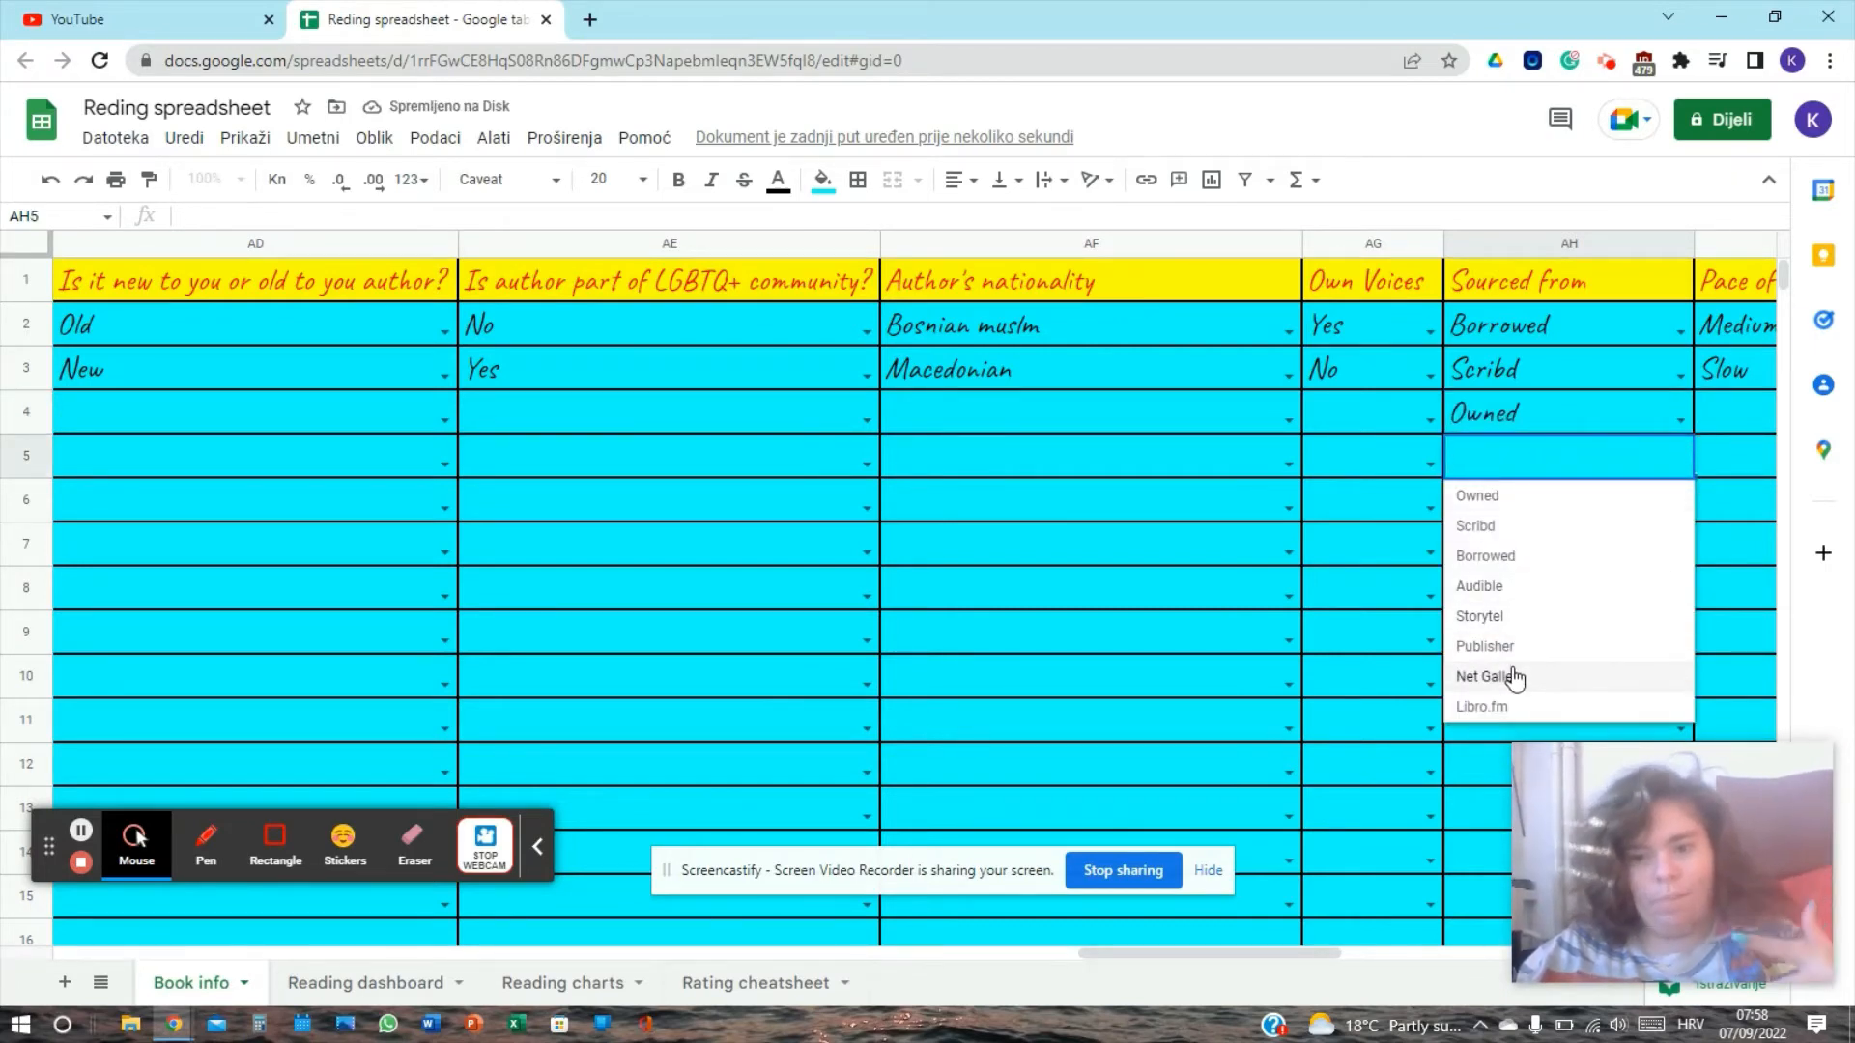
Step: Clear the Owned entry from row 4 of the "Sourced from" column and select the whole column
left_click(1515, 423)
key("Delete")
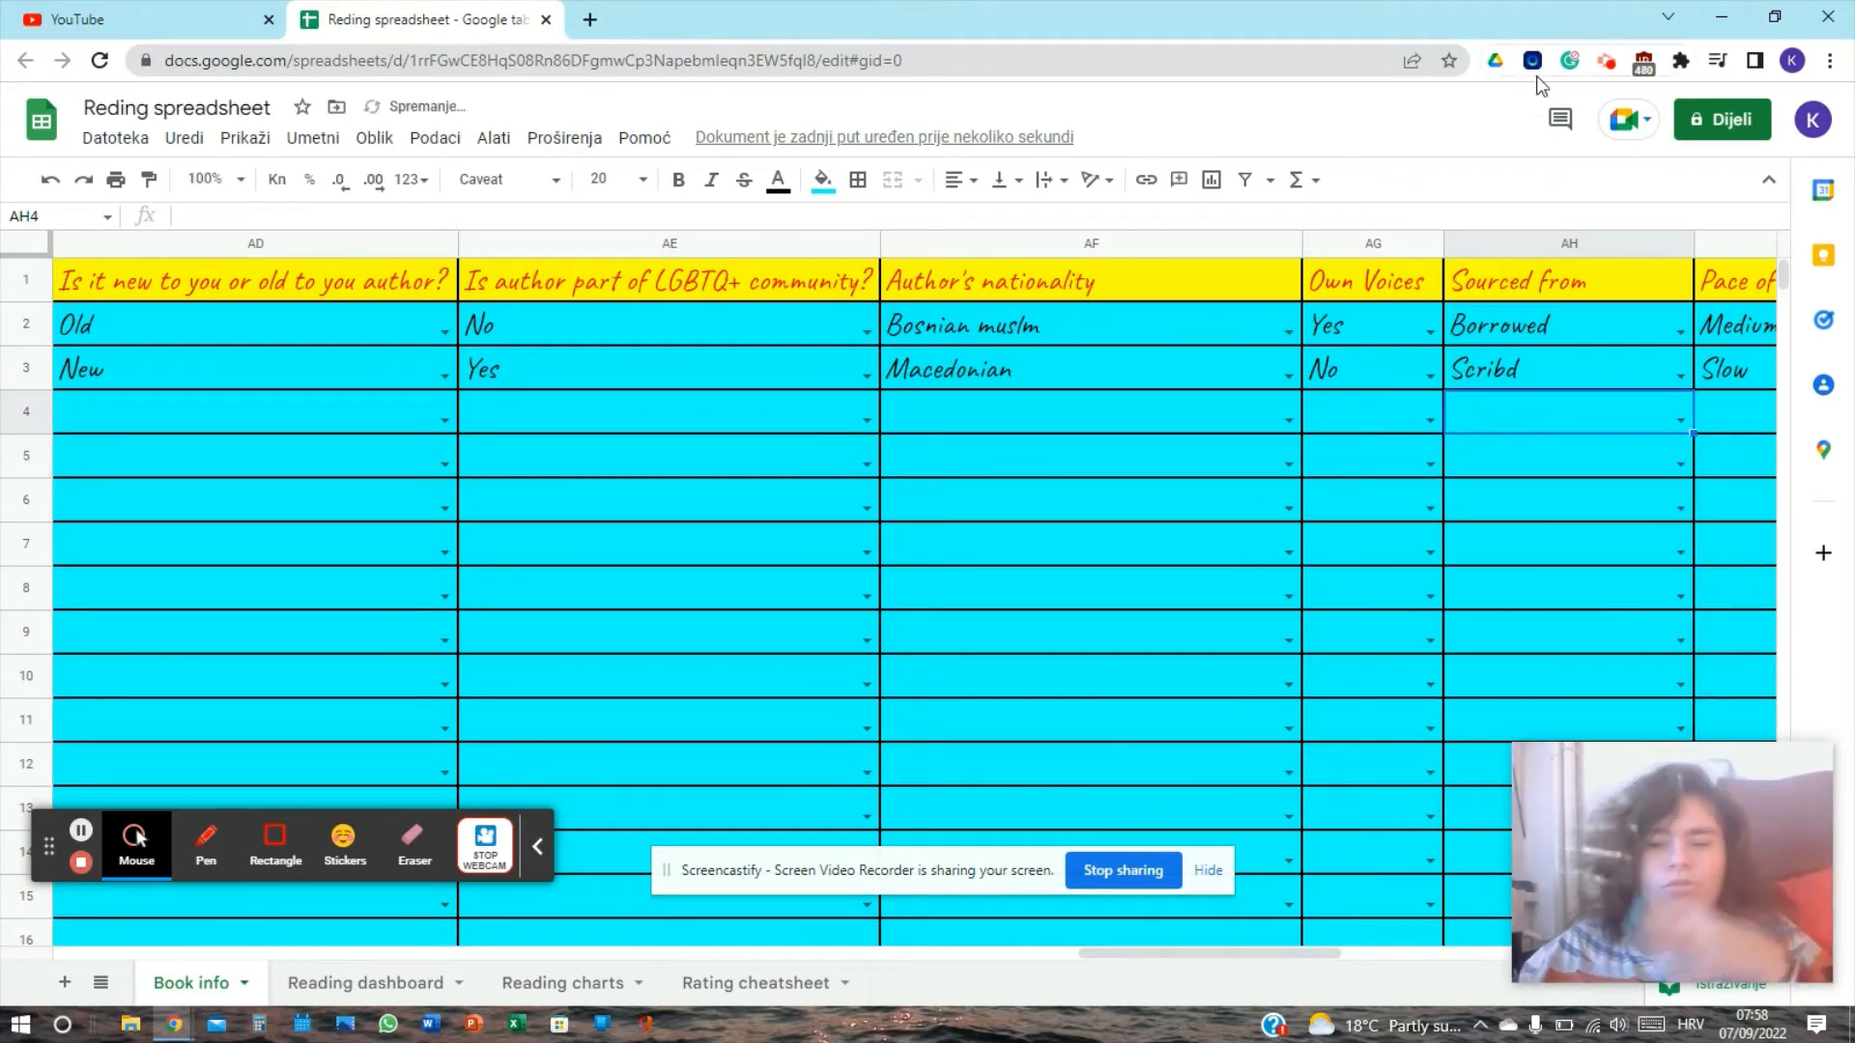
left_click(1545, 244)
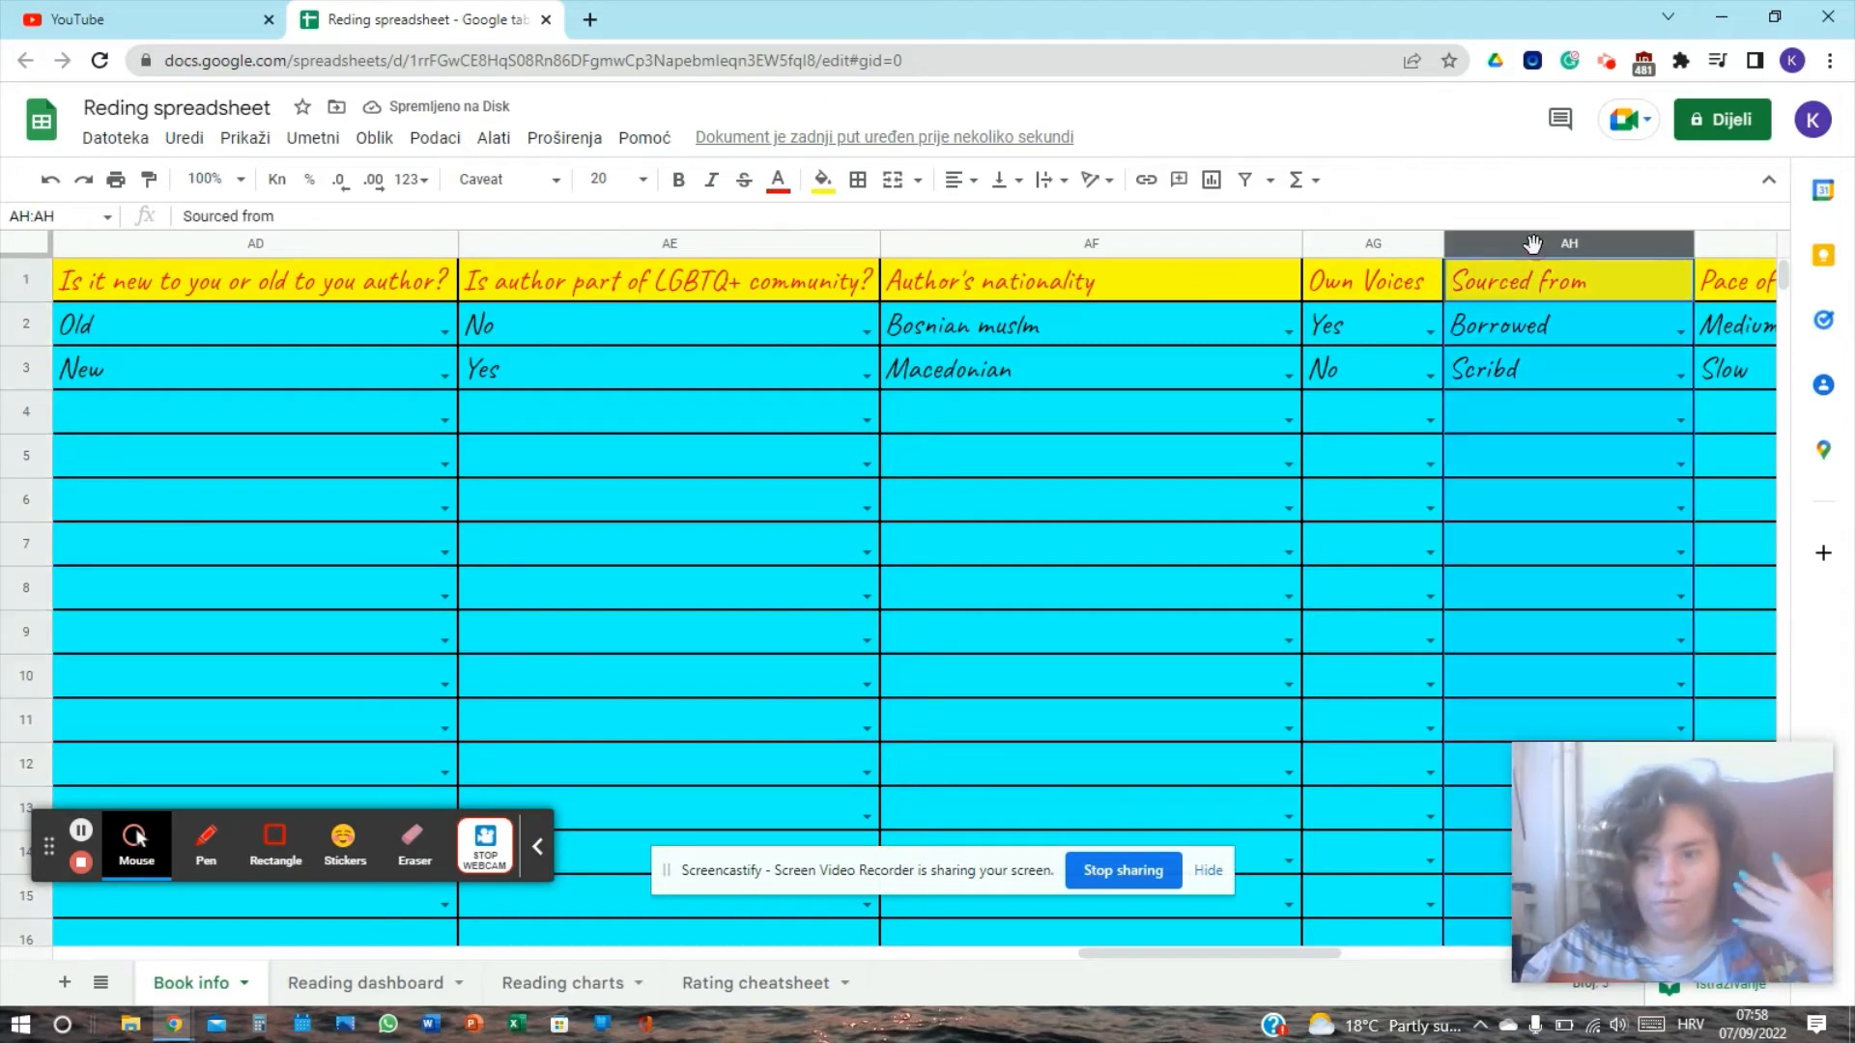
Step: Review the pace options offered in row 4 of the "Pace of the book" column
key("Right")
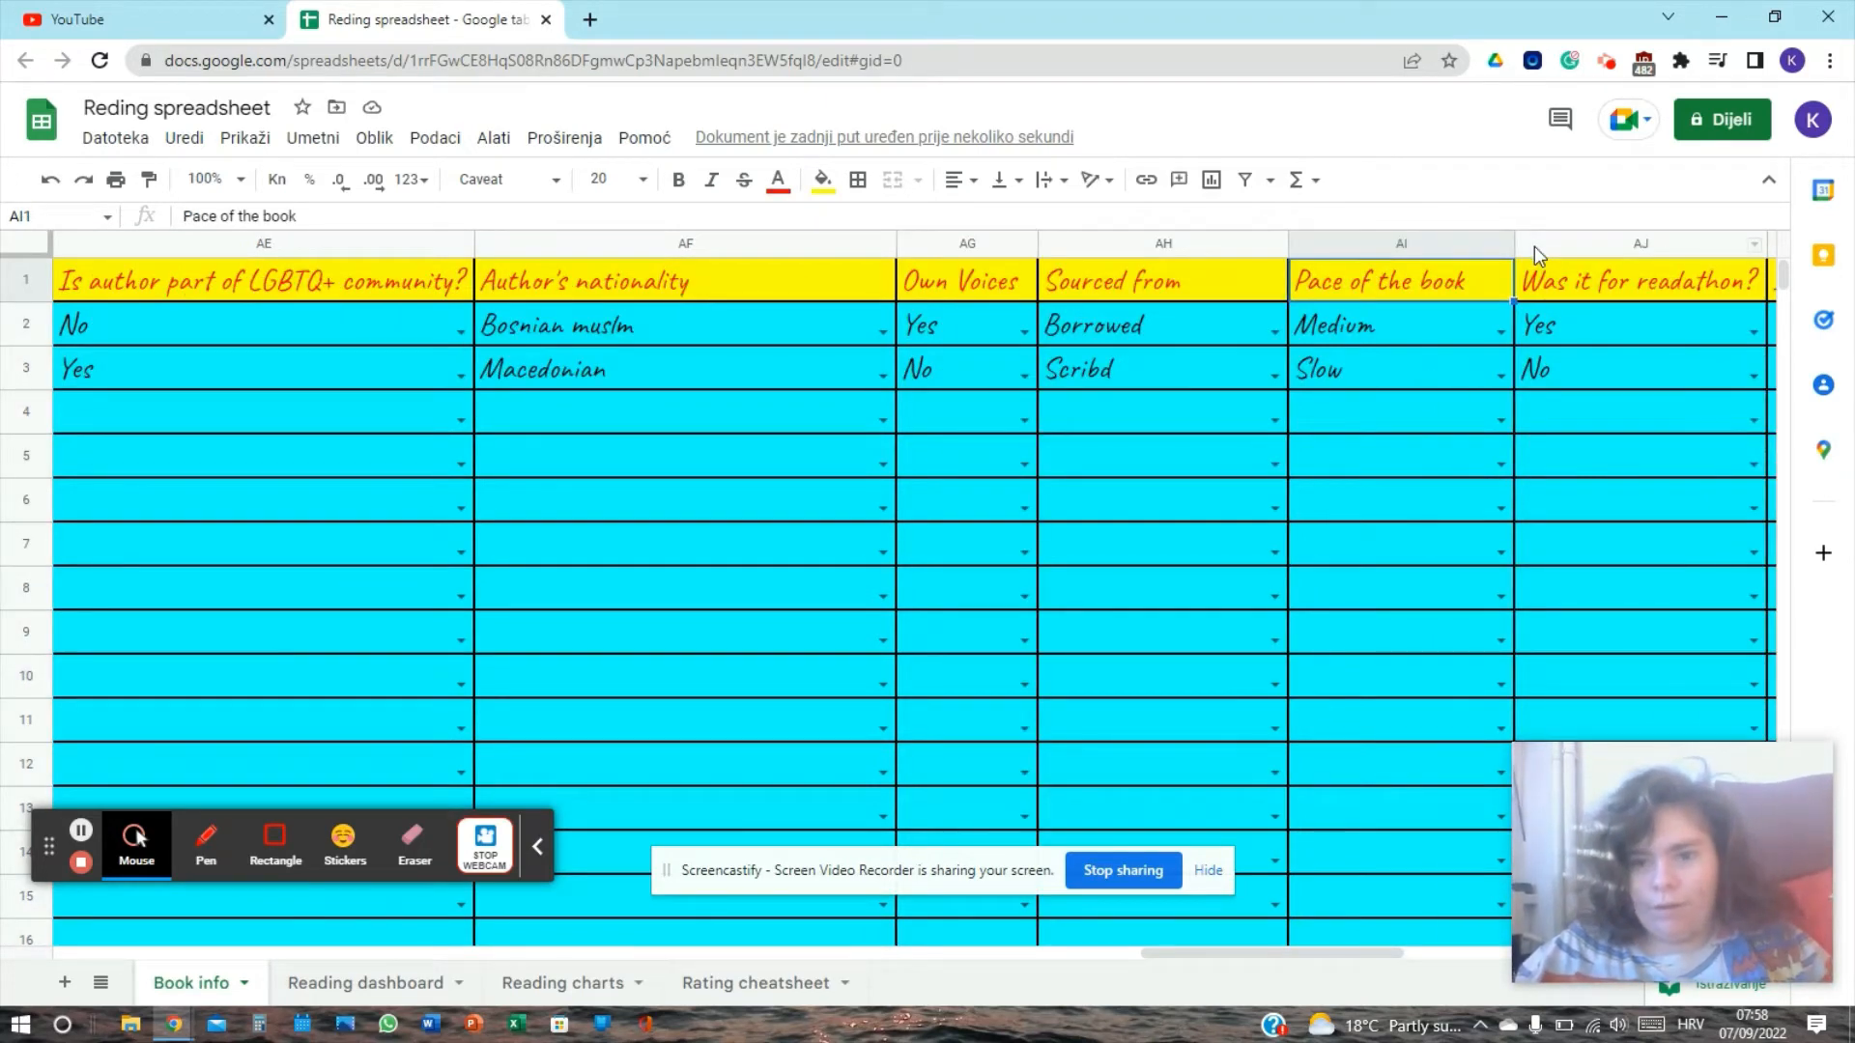
left_click(1430, 245)
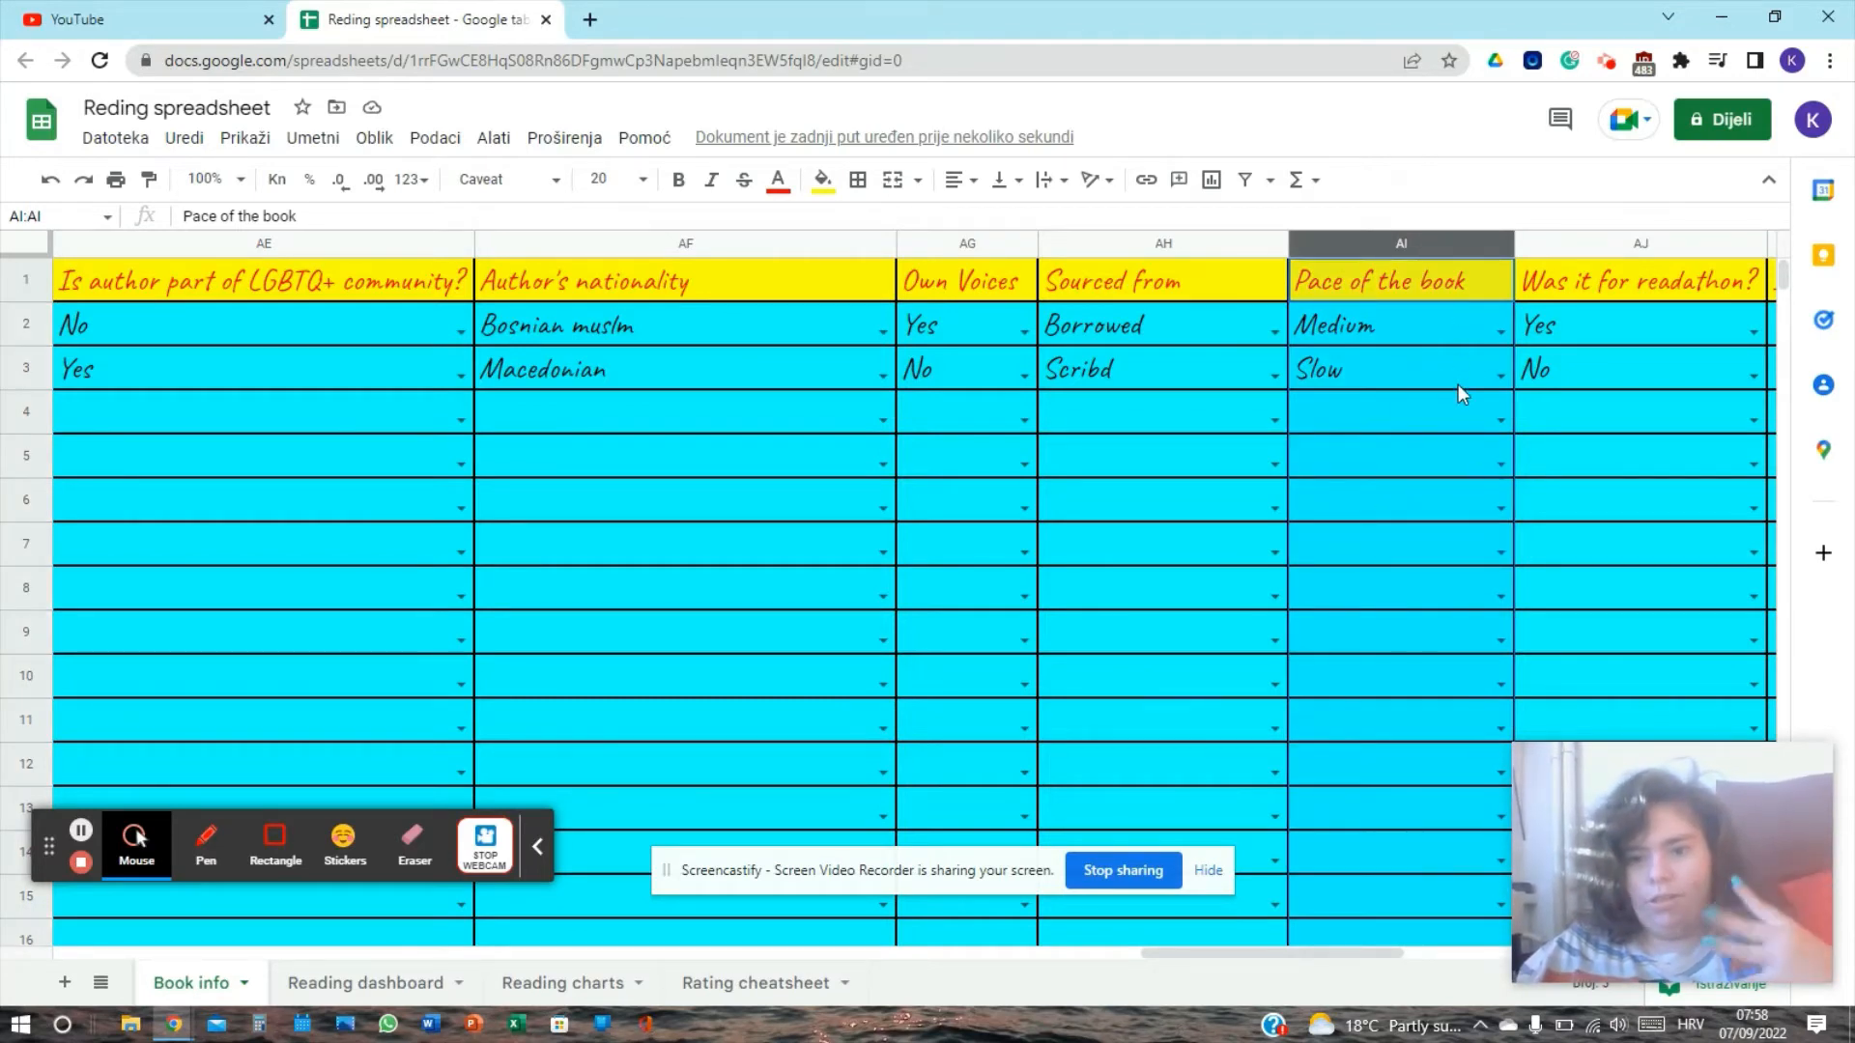
left_click(1499, 422)
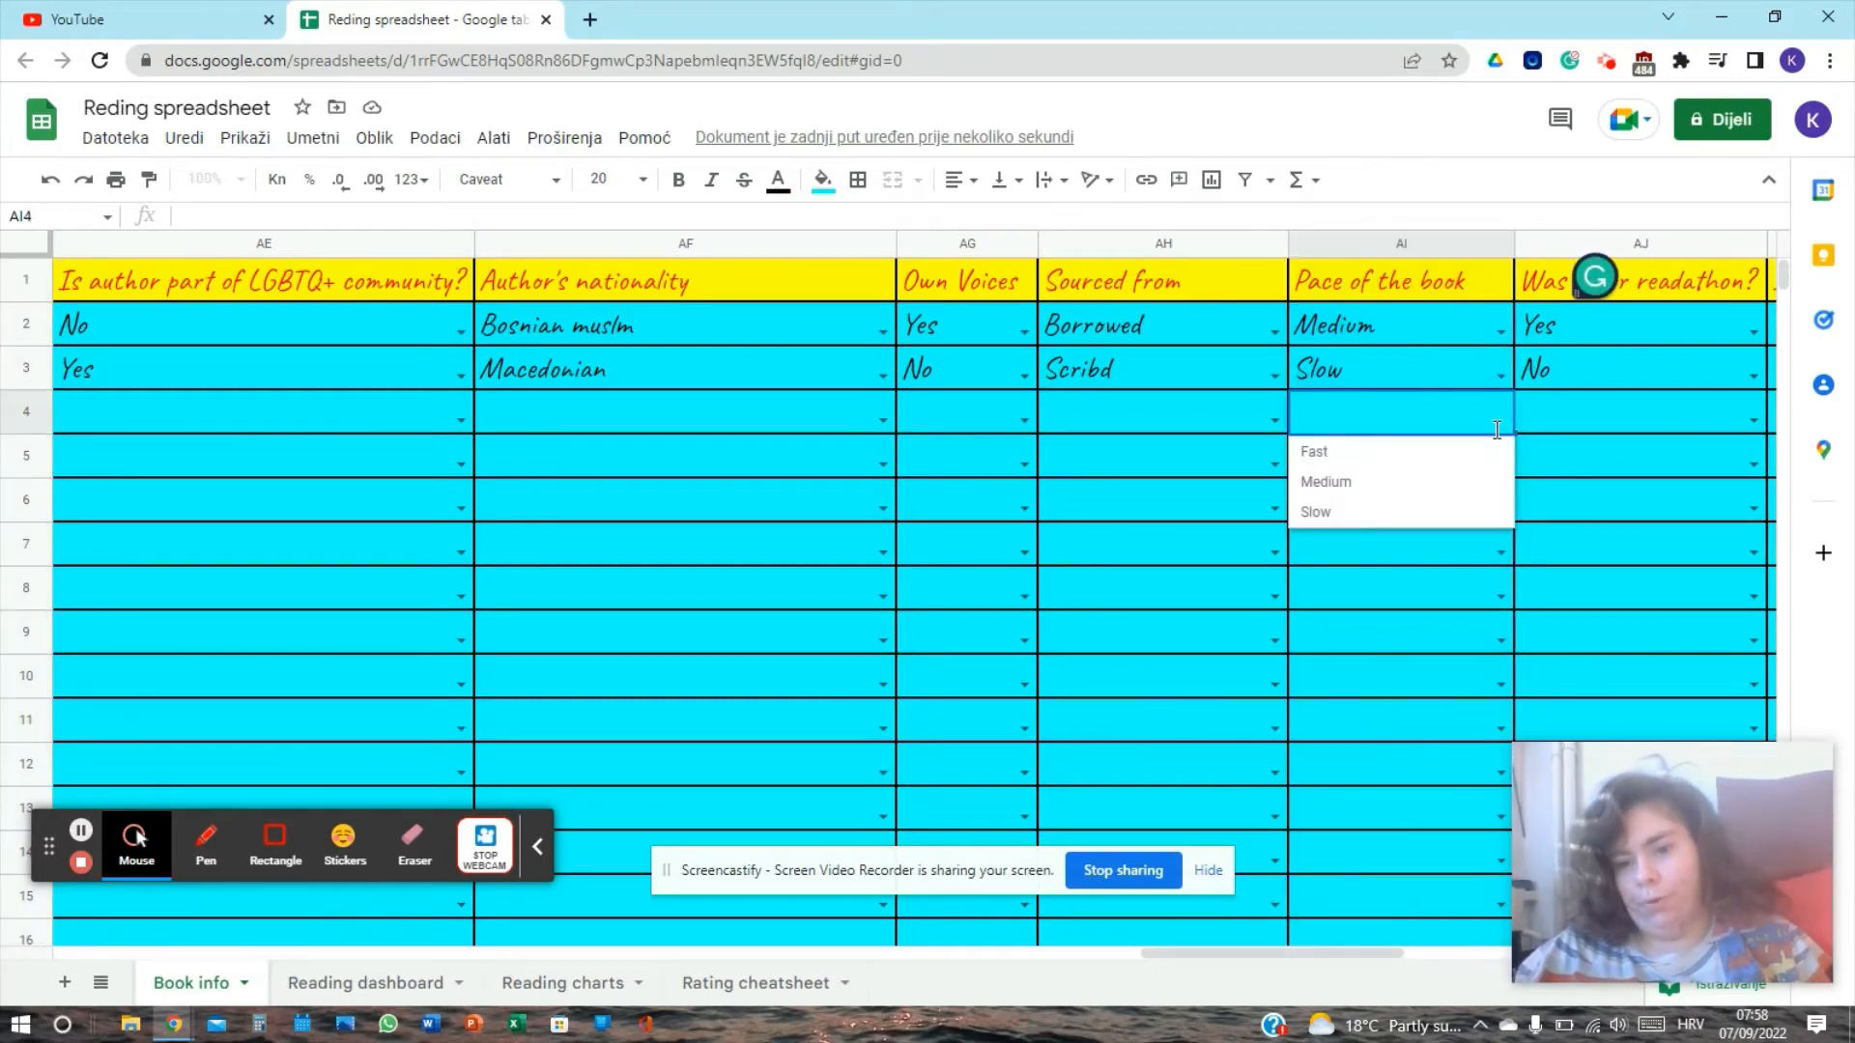
left_click(1376, 238)
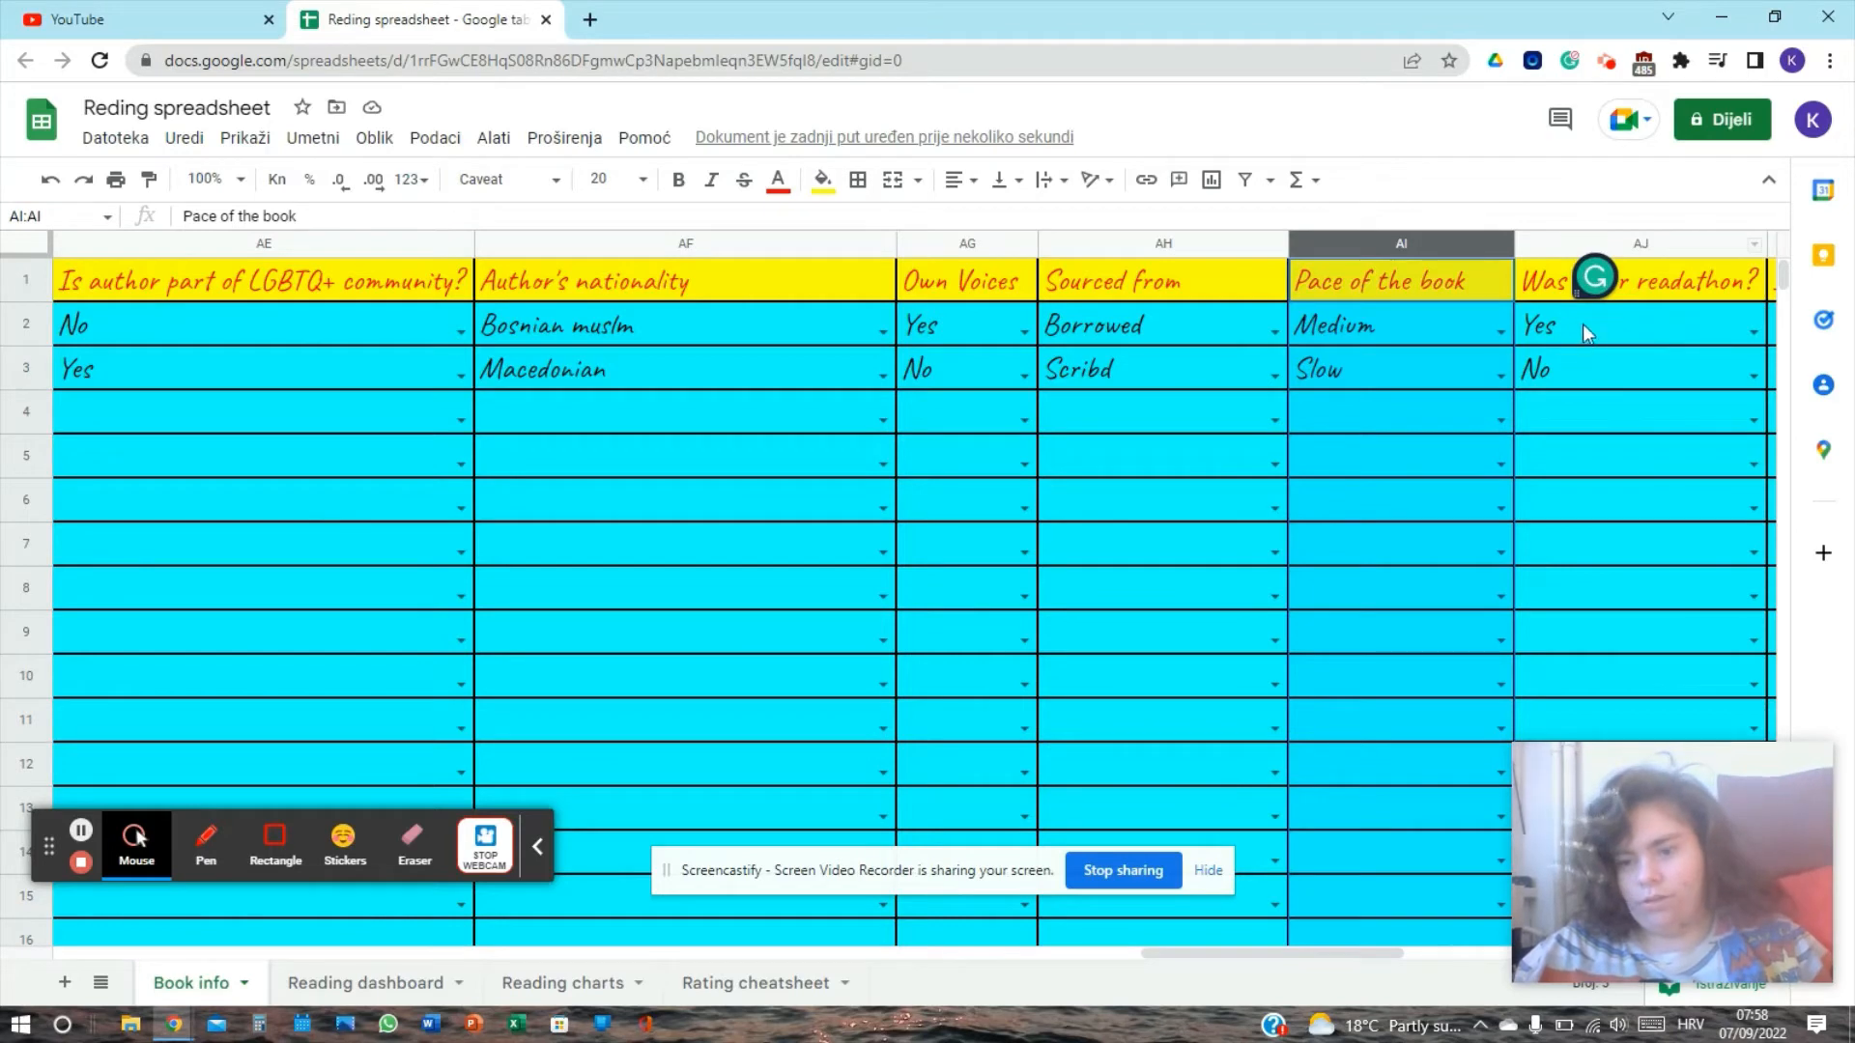
Step: Go over the three readathon columns, covering whether it was for one, which one, and which prompt
left_click(1666, 280)
key("Right")
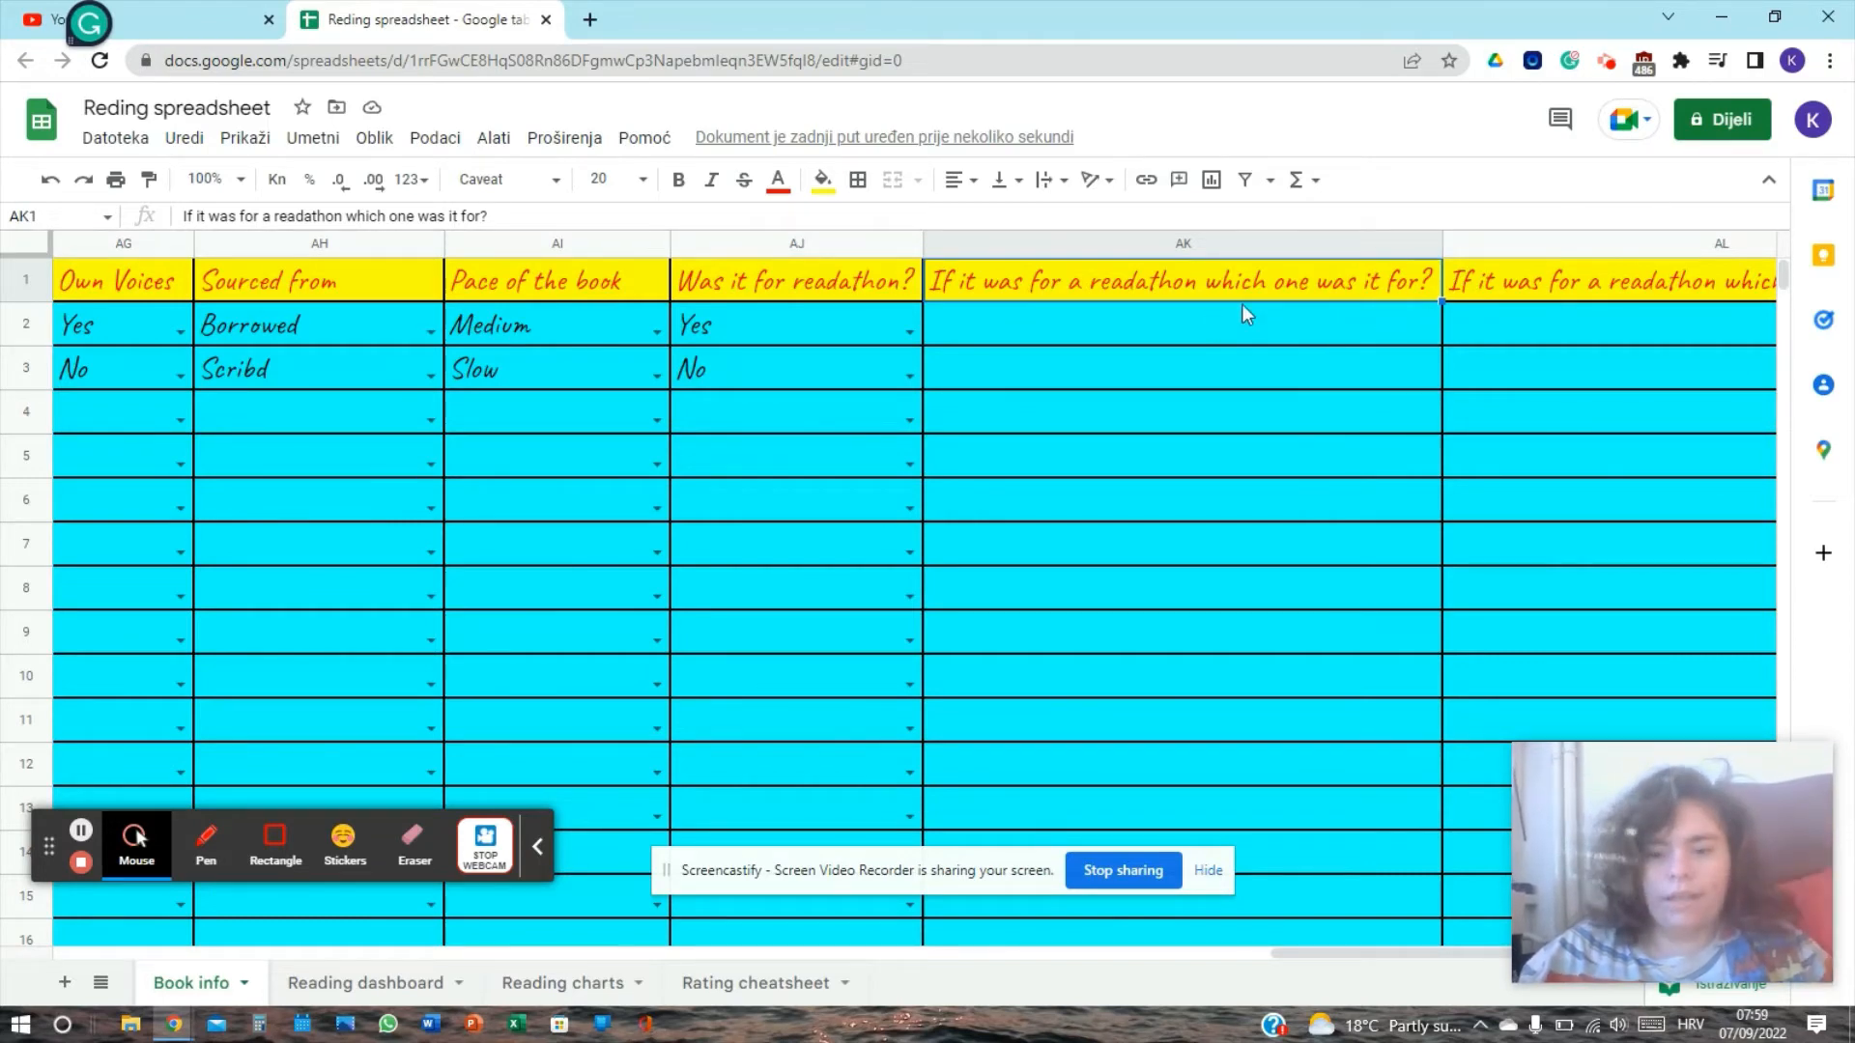
left_click(1539, 328)
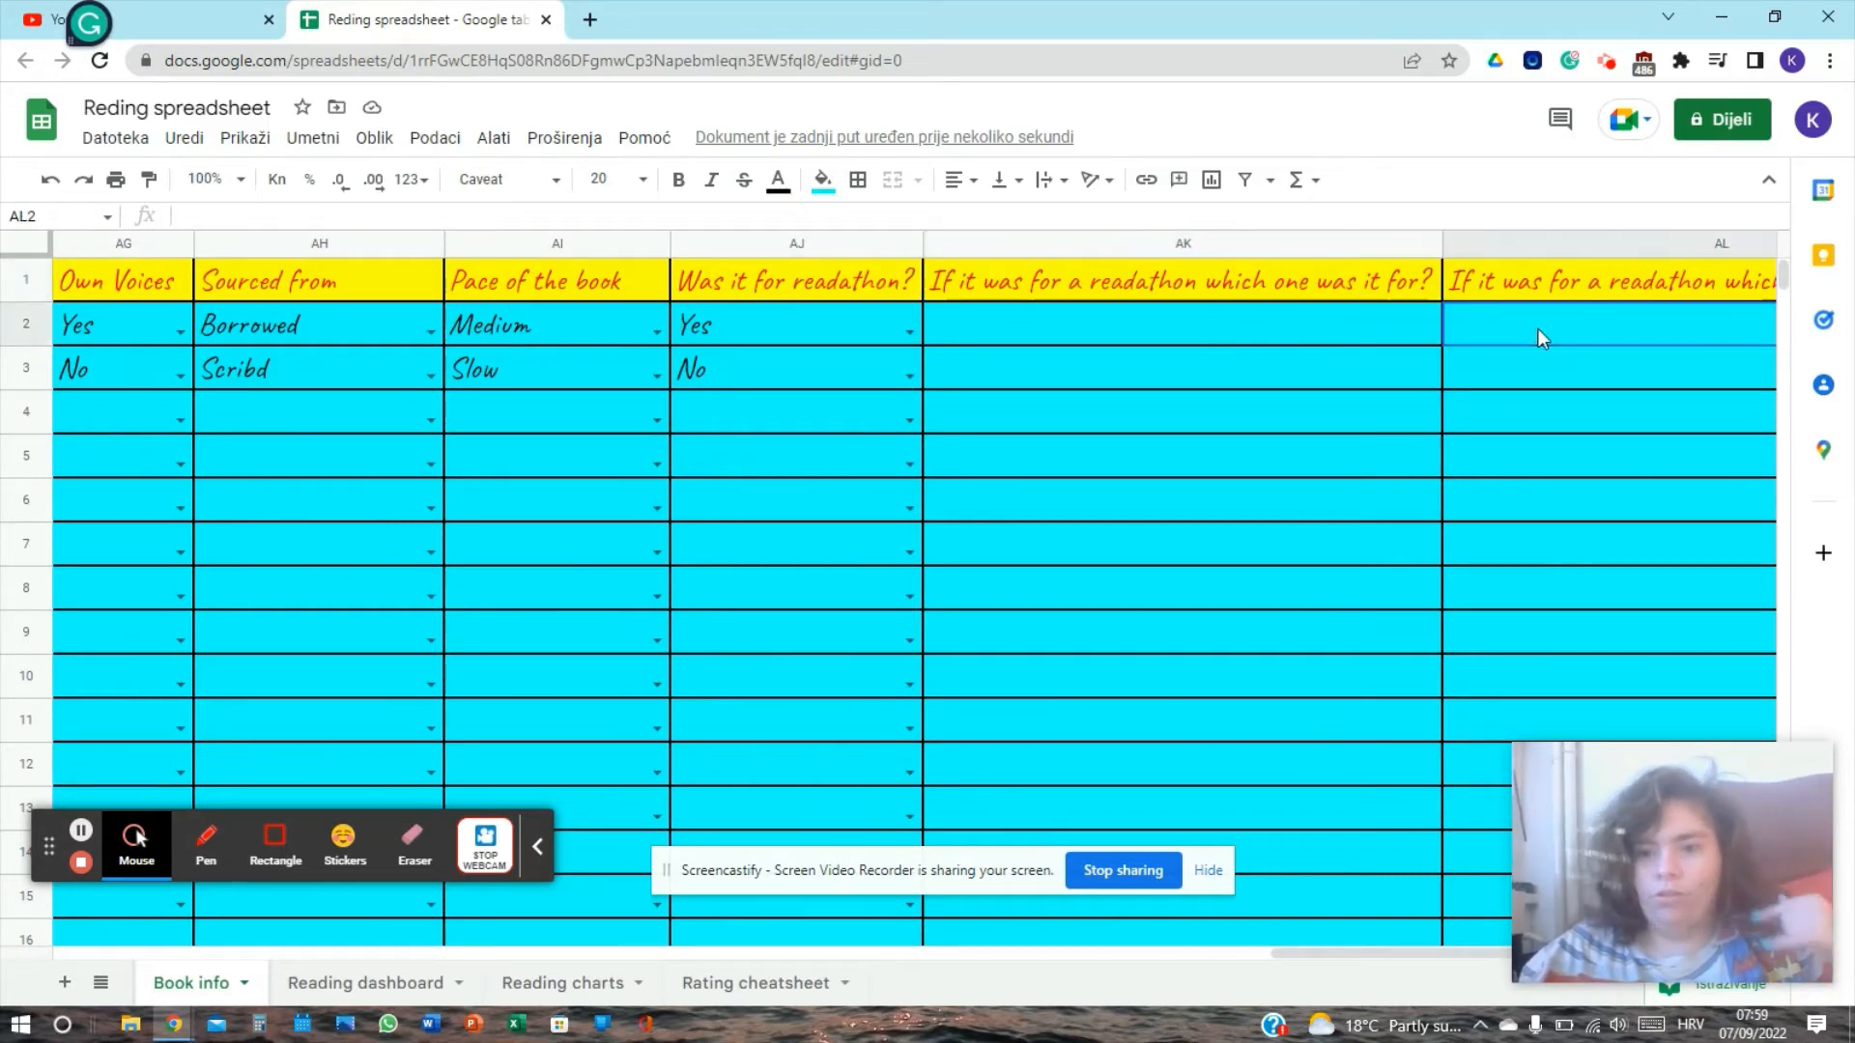
key("Tab")
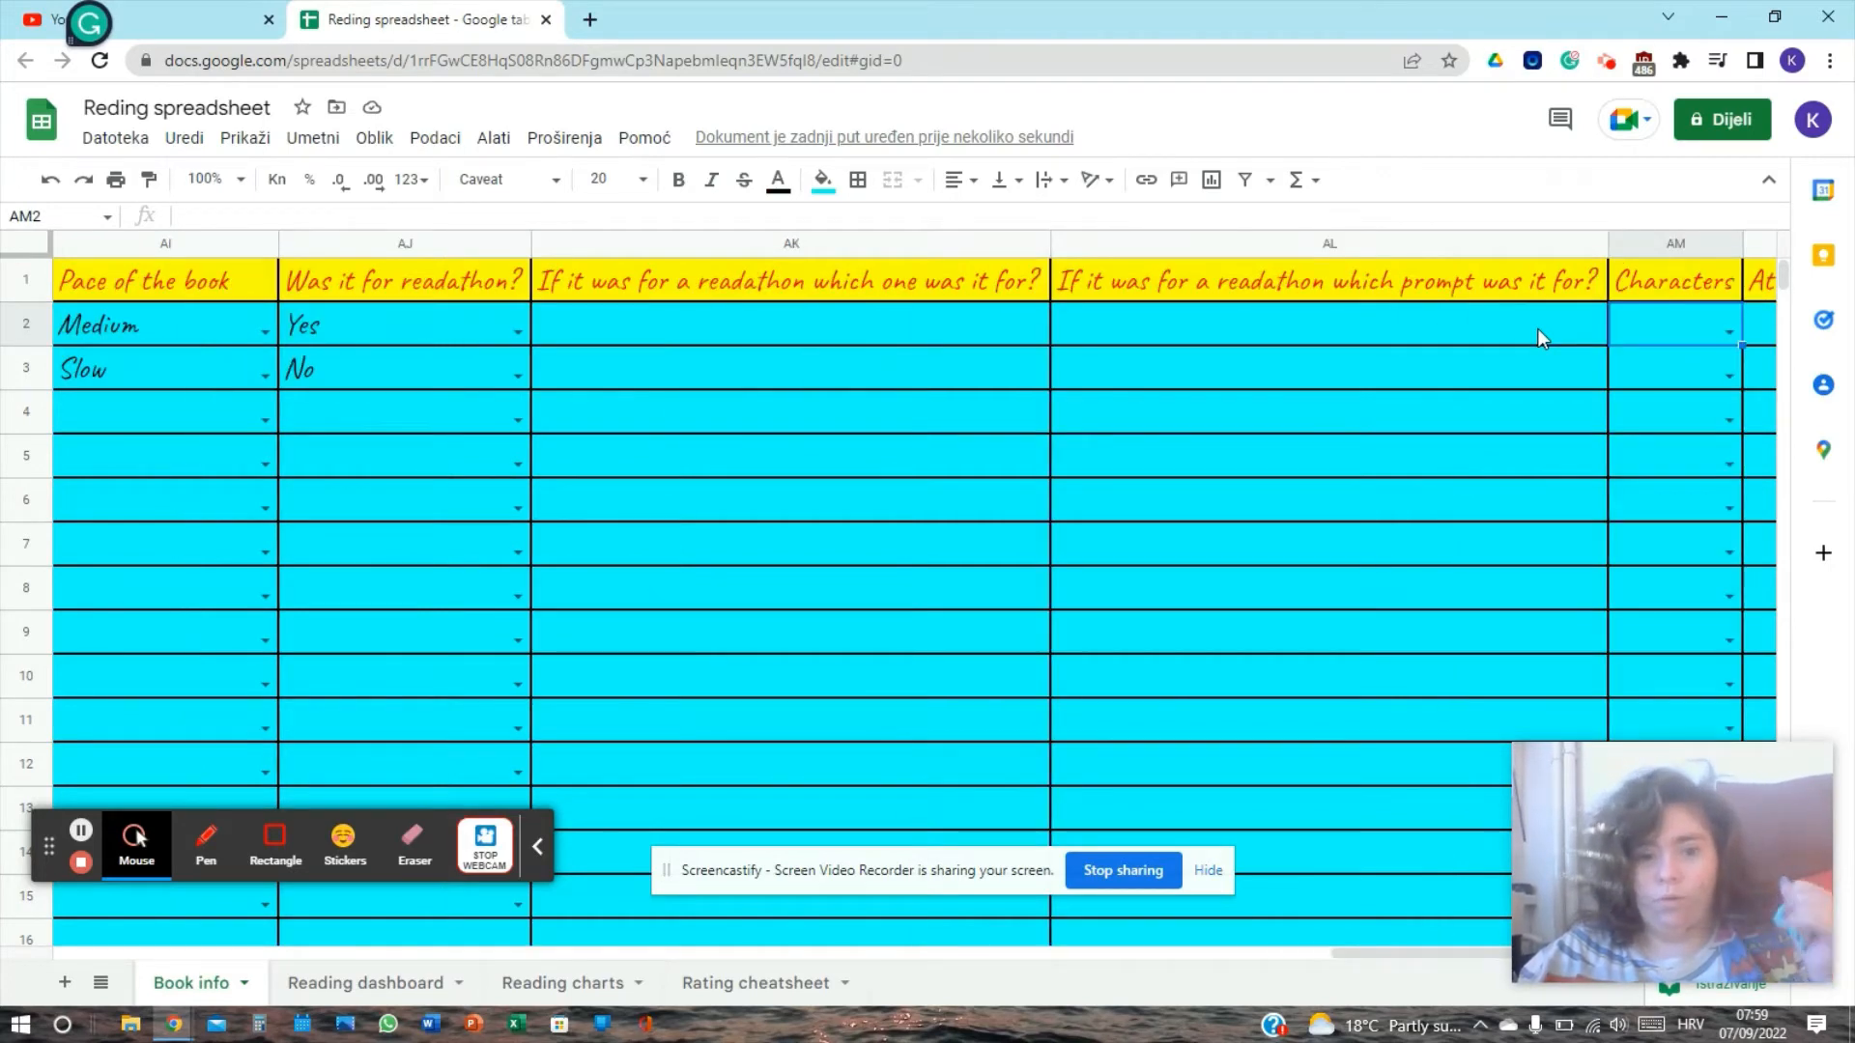
Step: Examine the rating columns in row 2, from Characters through Stars to "Favourite or not"
key("Tab")
key("Tab")
key("Tab")
key("Tab")
key("Tab")
key("Tab")
key("Tab")
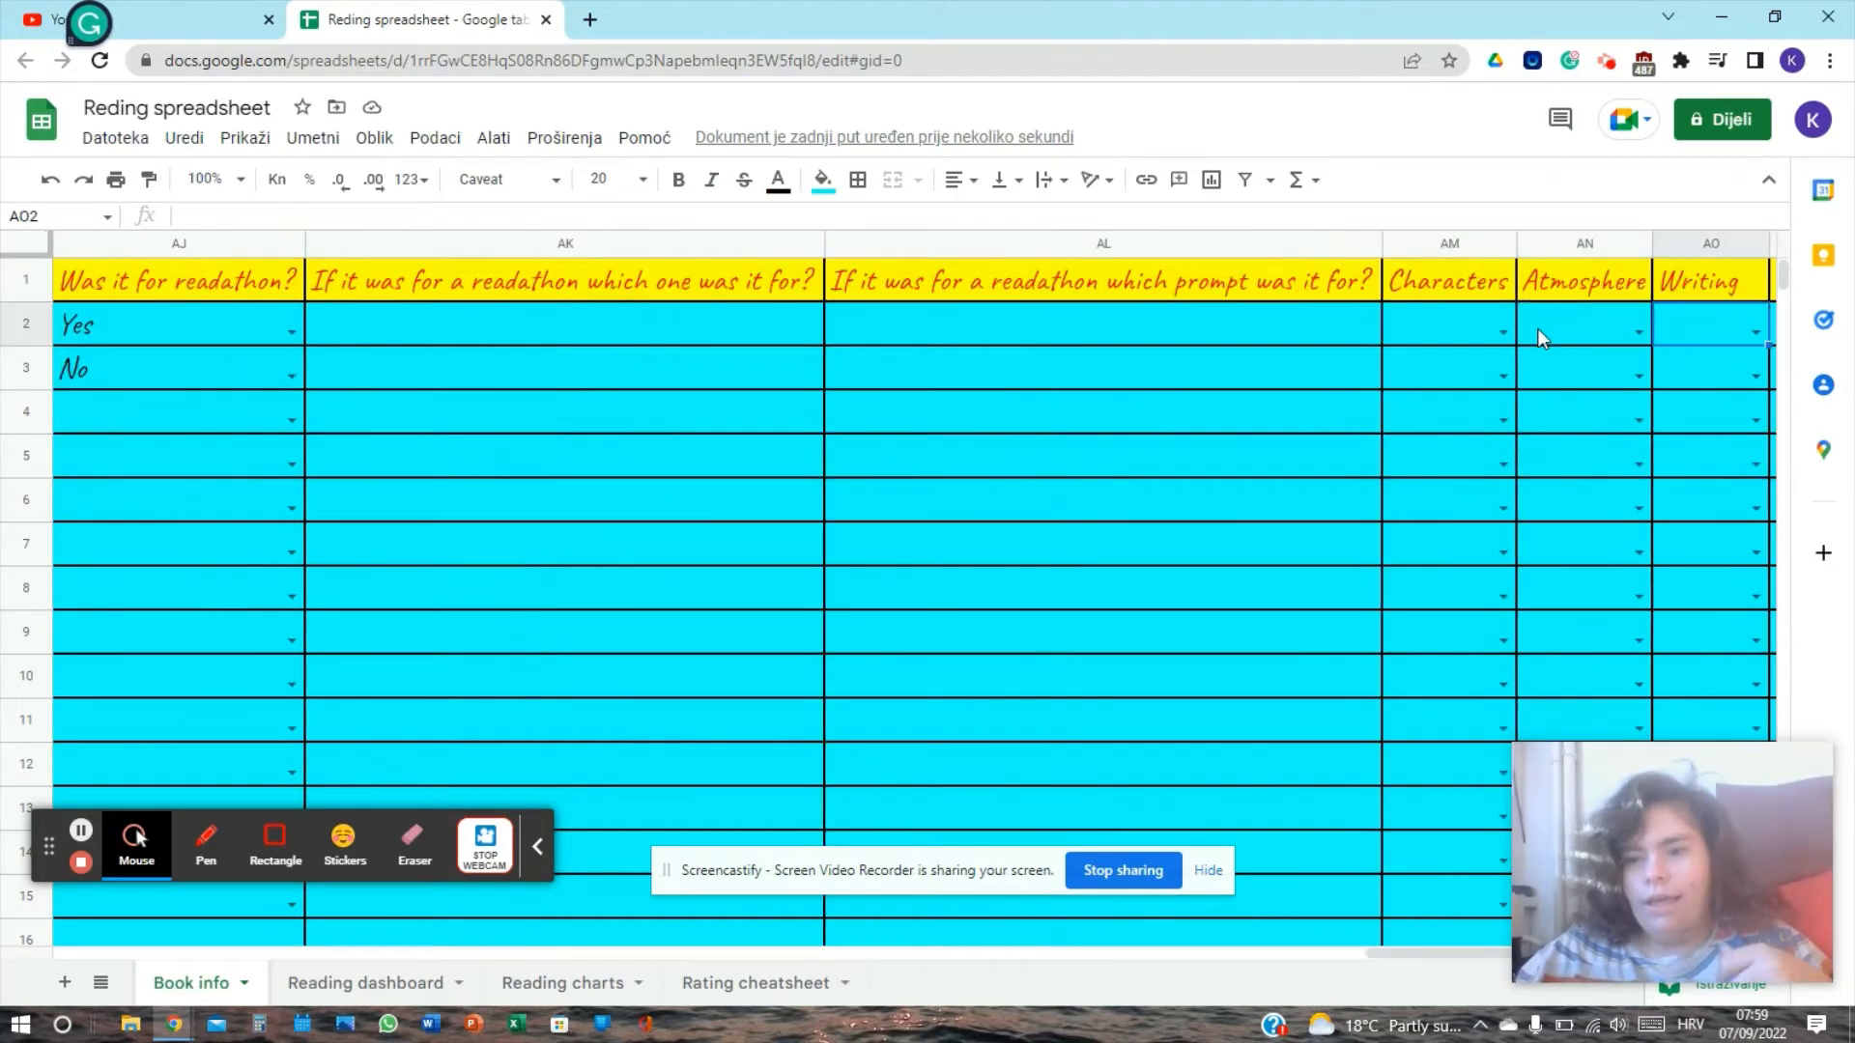
key("Left")
key("Left")
key("Left")
key("Left")
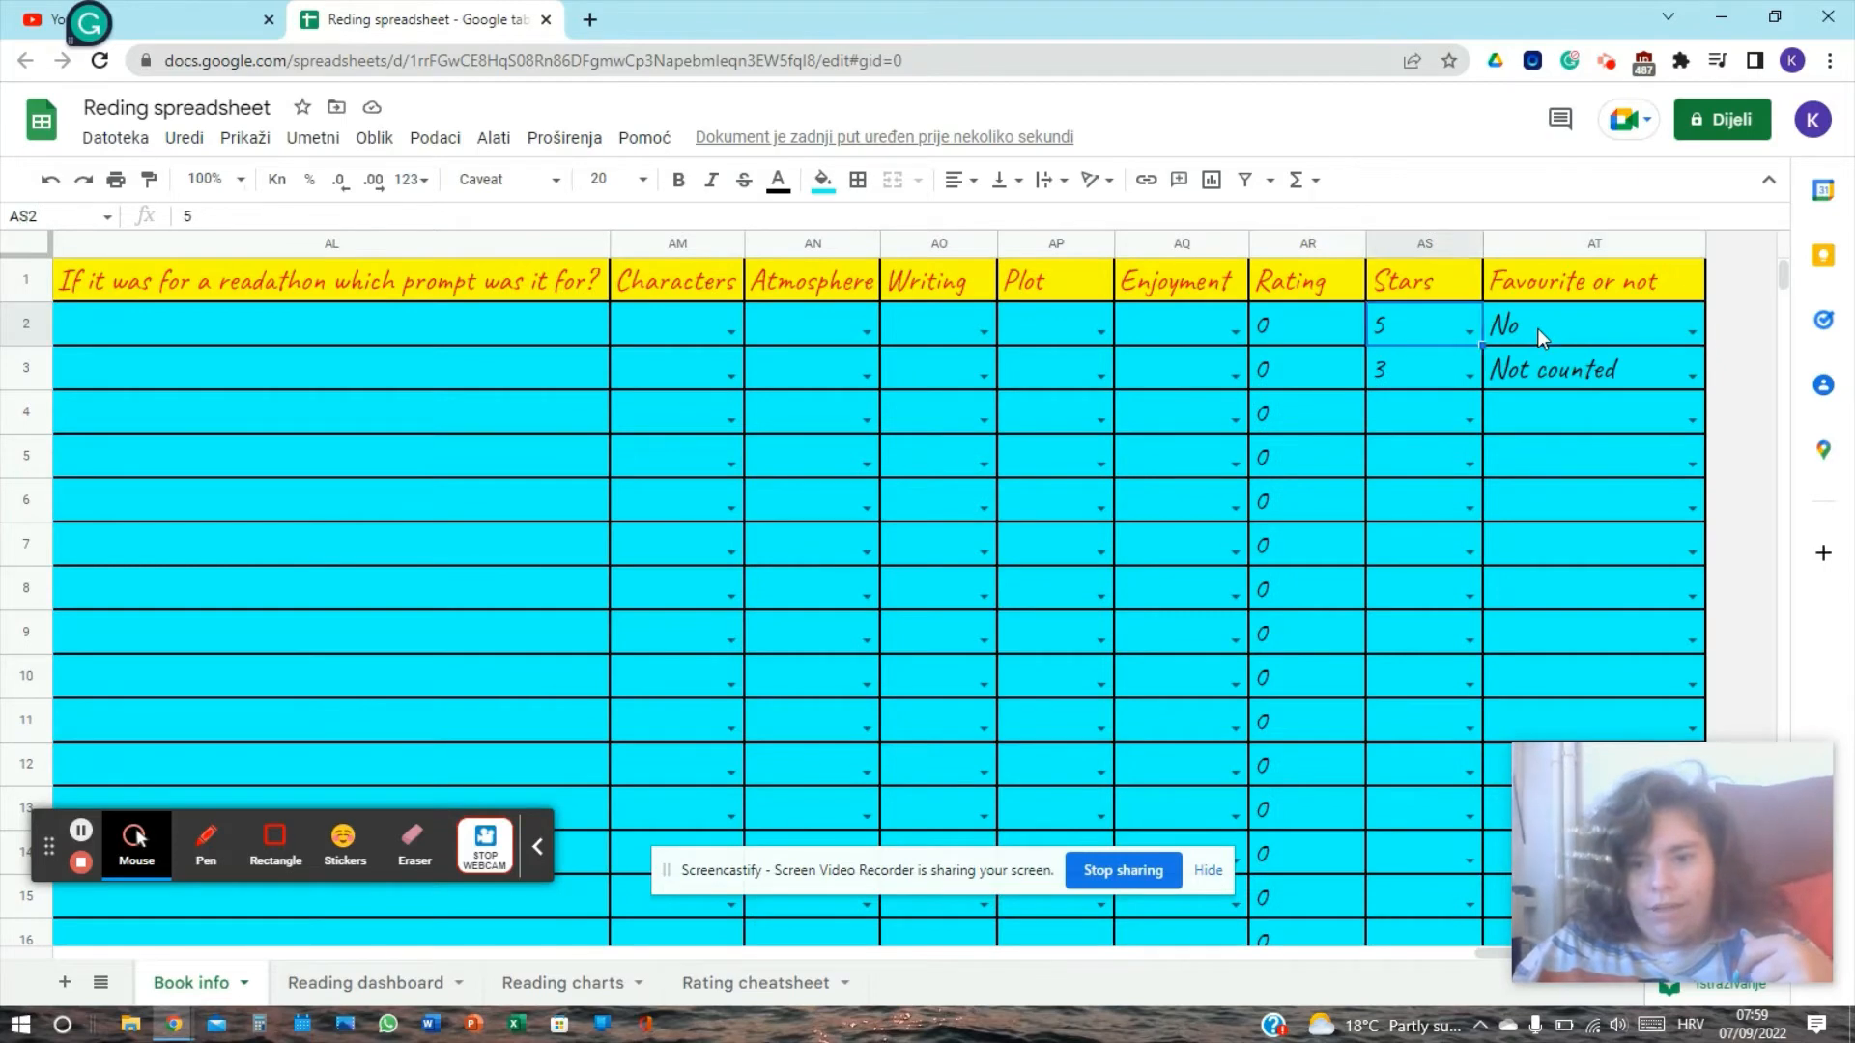
key("Right")
key("Right")
key("Right")
key("Right")
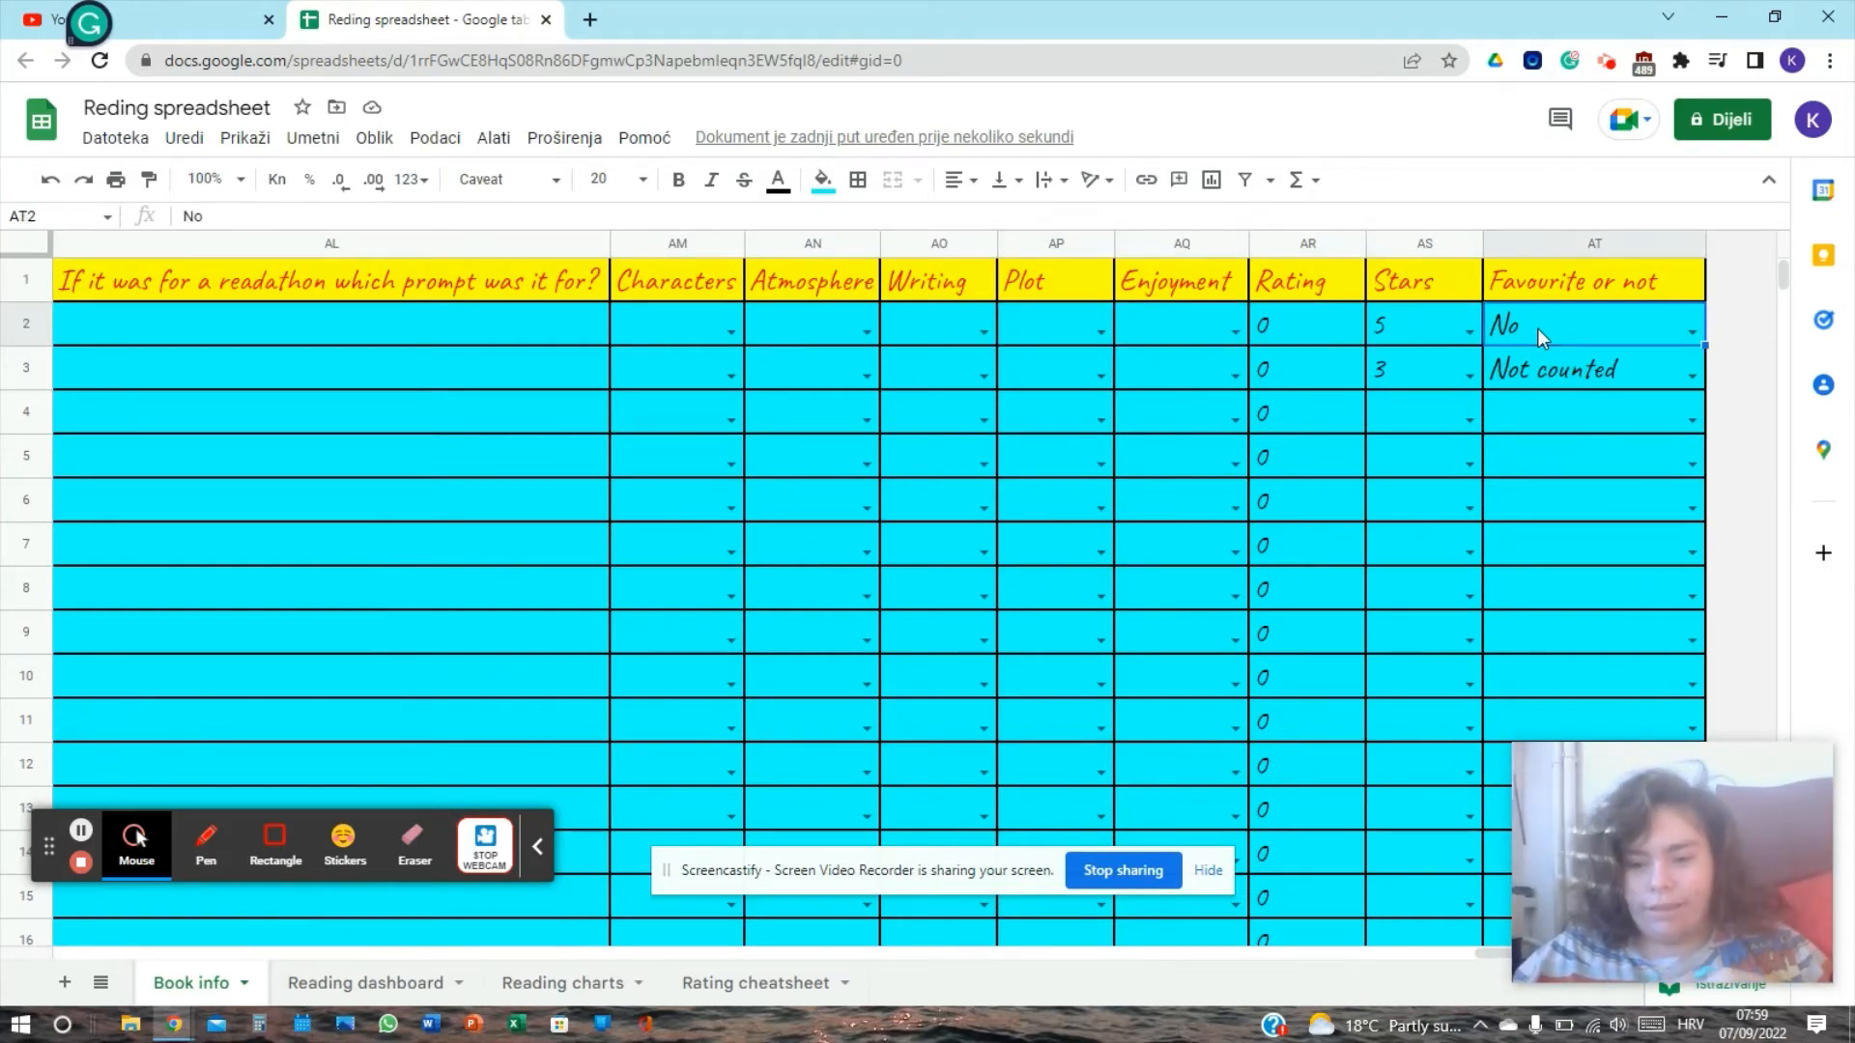
key("Left")
key("Left")
key("Left")
key("Left")
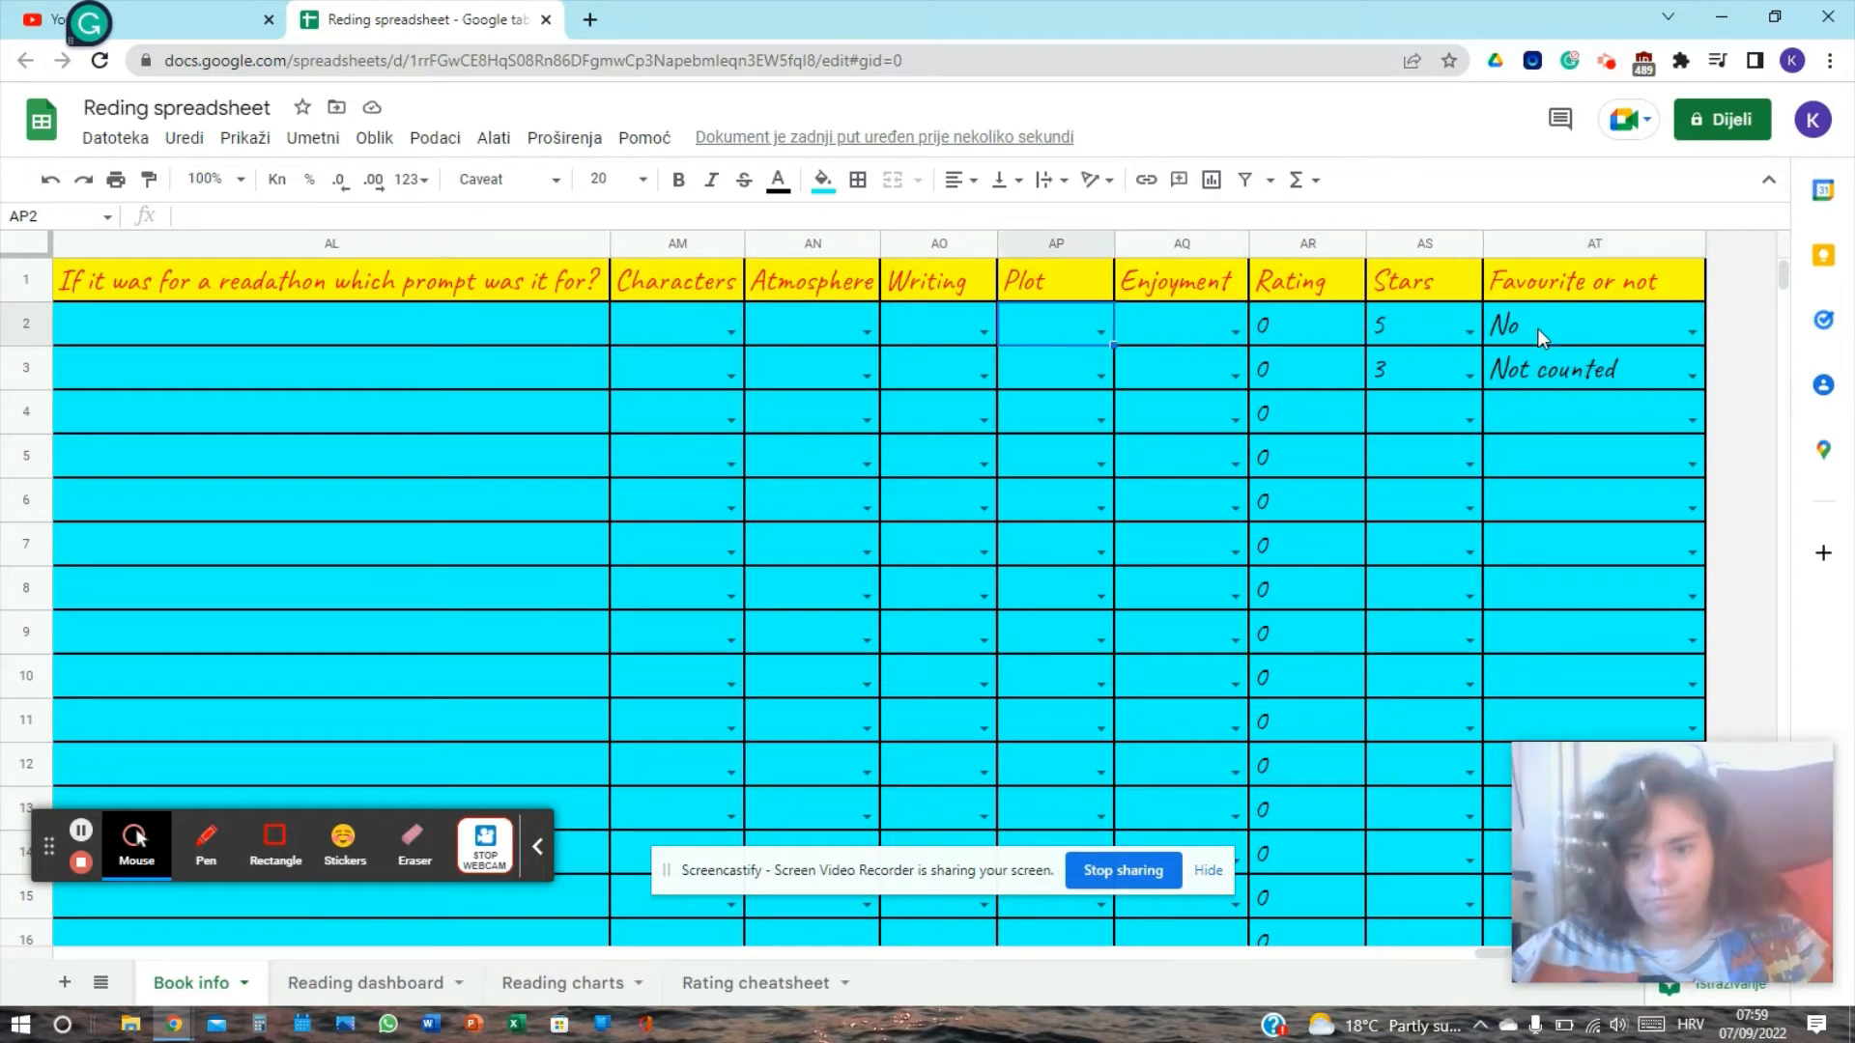
Step: Clear the sample Stars entries in rows 2 and 3
key("Right")
key("Right")
key("Right")
key("Delete")
key("Down")
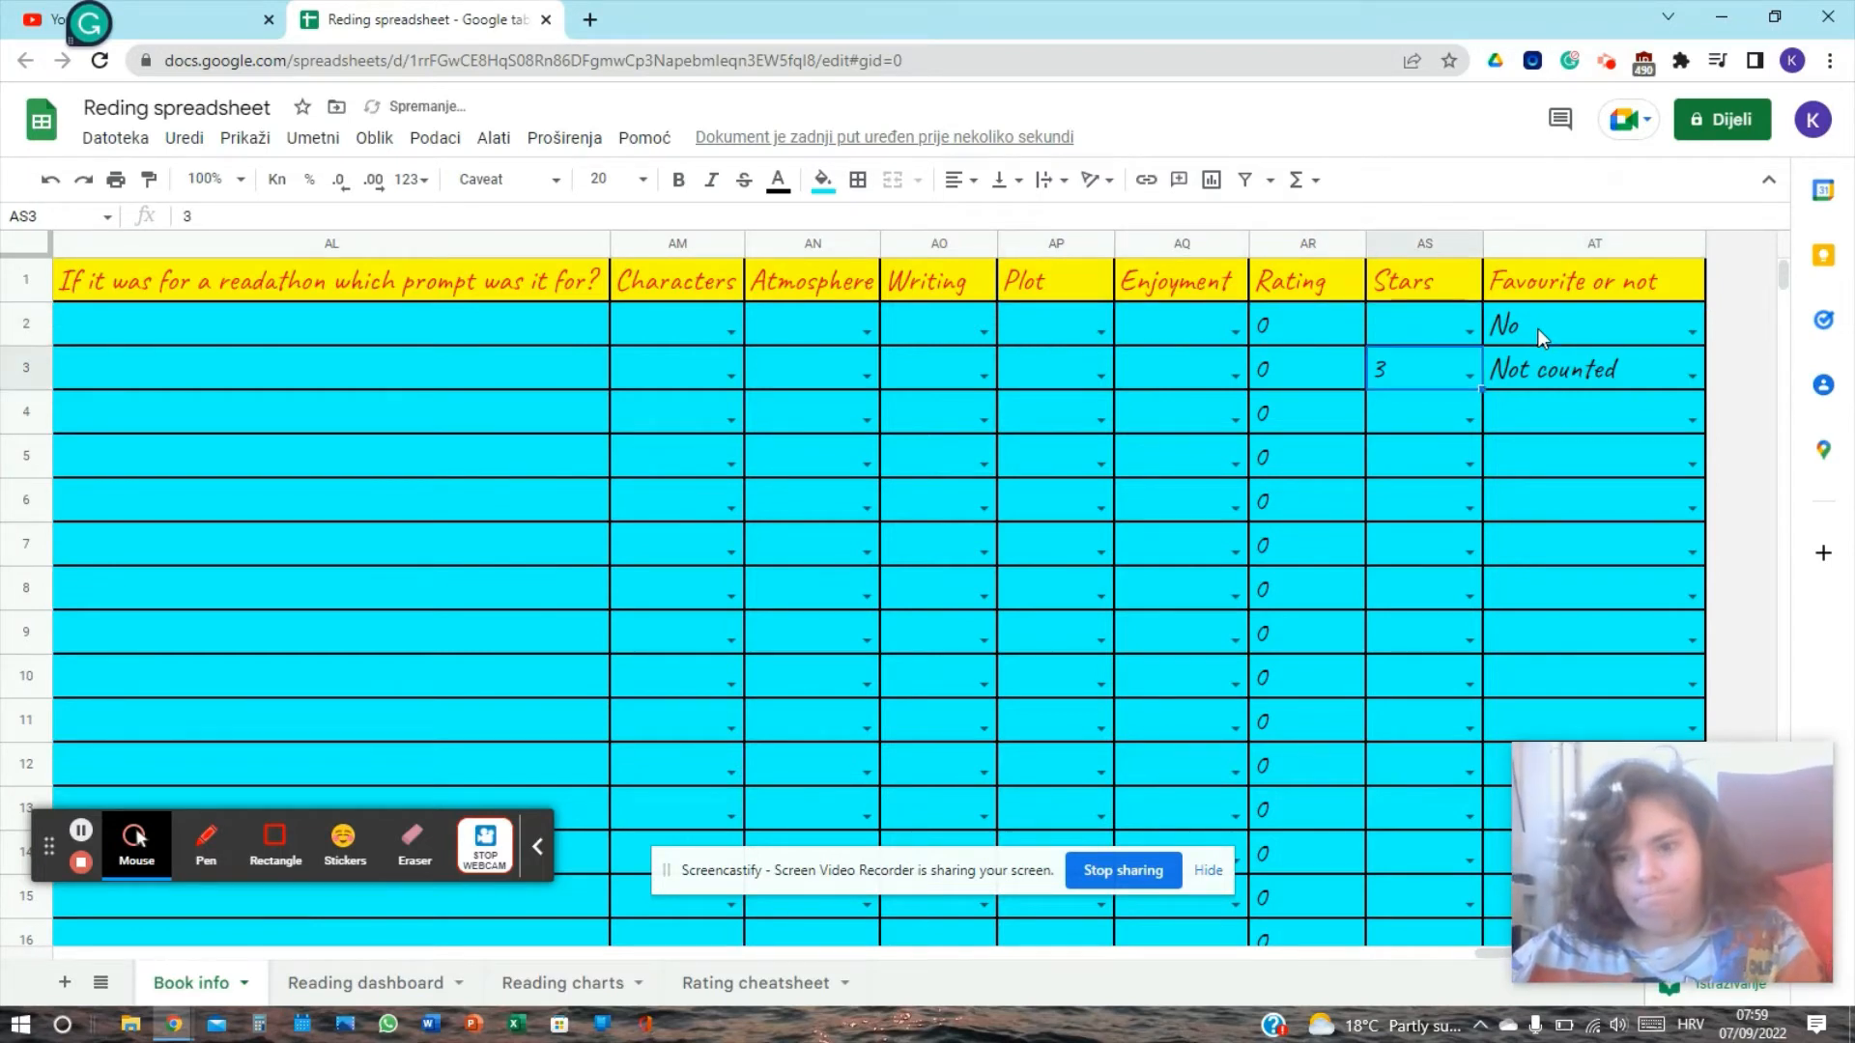
key("Delete")
Step: Choose 6 as the Characters score in row 2
key("Left")
key("Left")
key("Left")
key("Left")
key("Left")
key("Left")
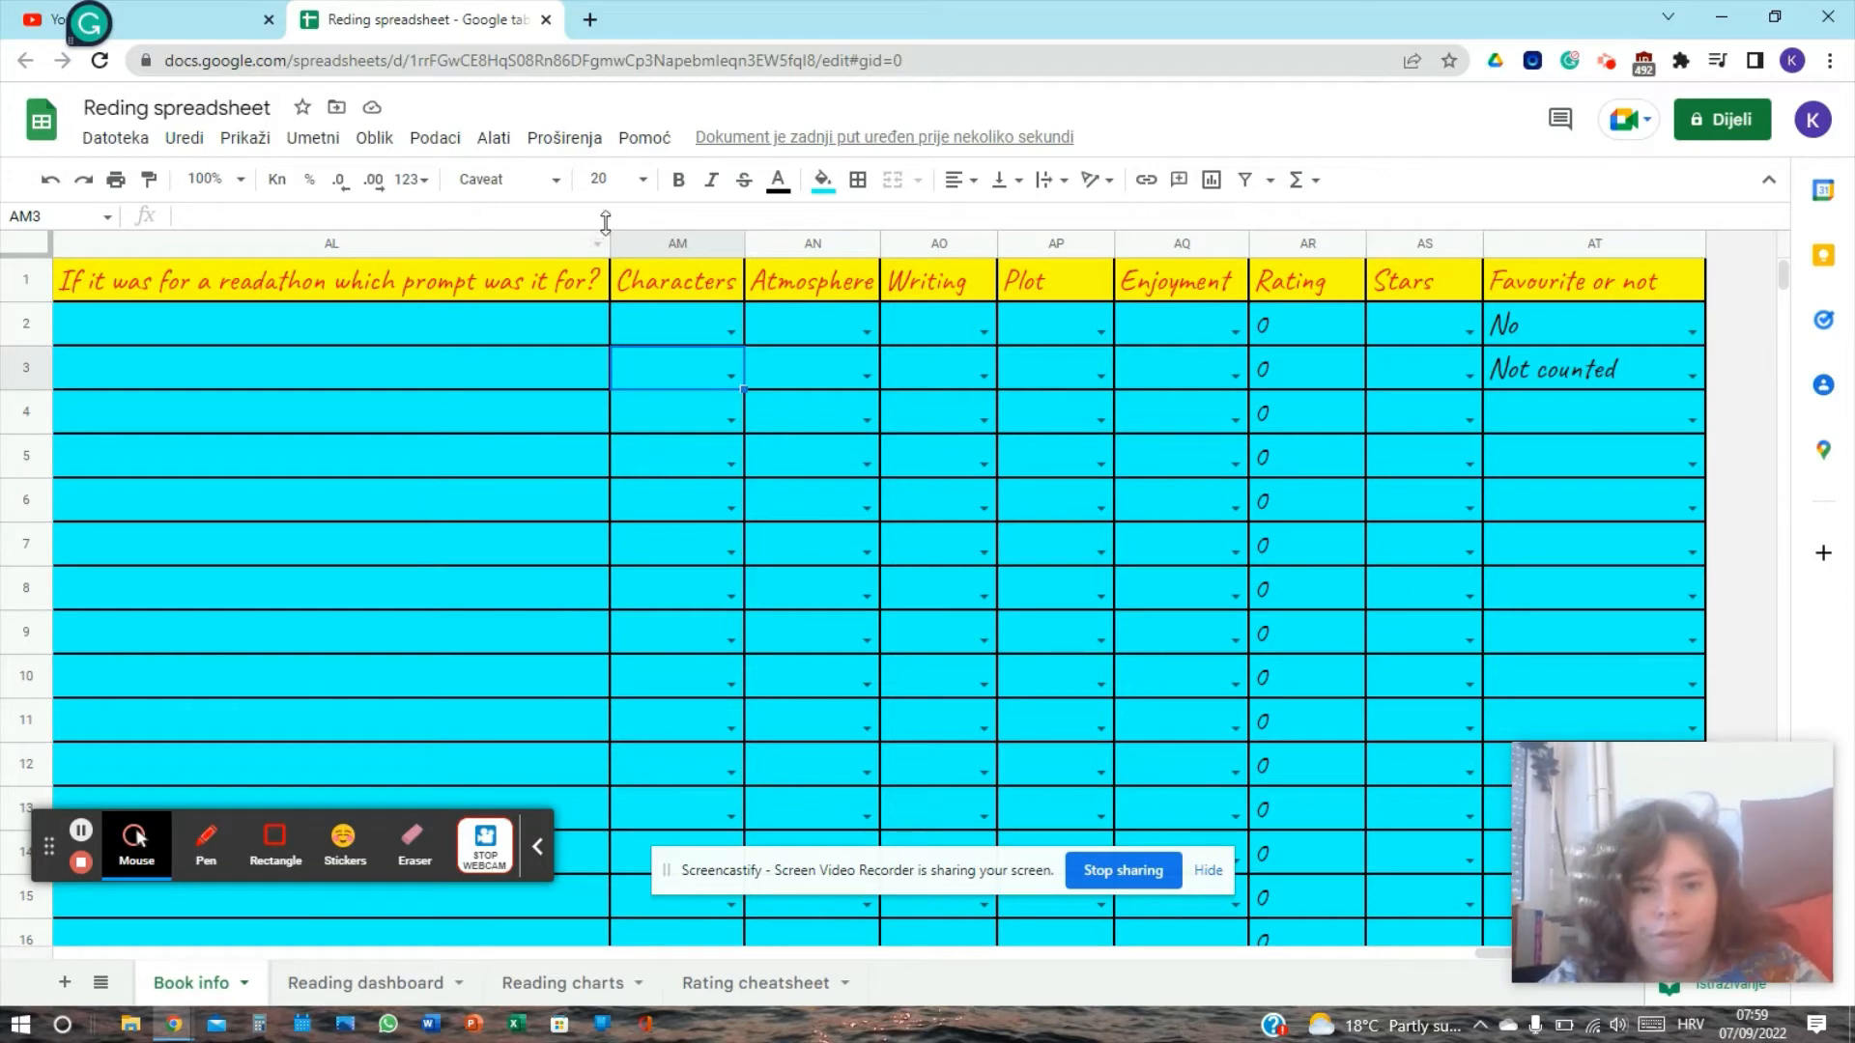
left_click(734, 330)
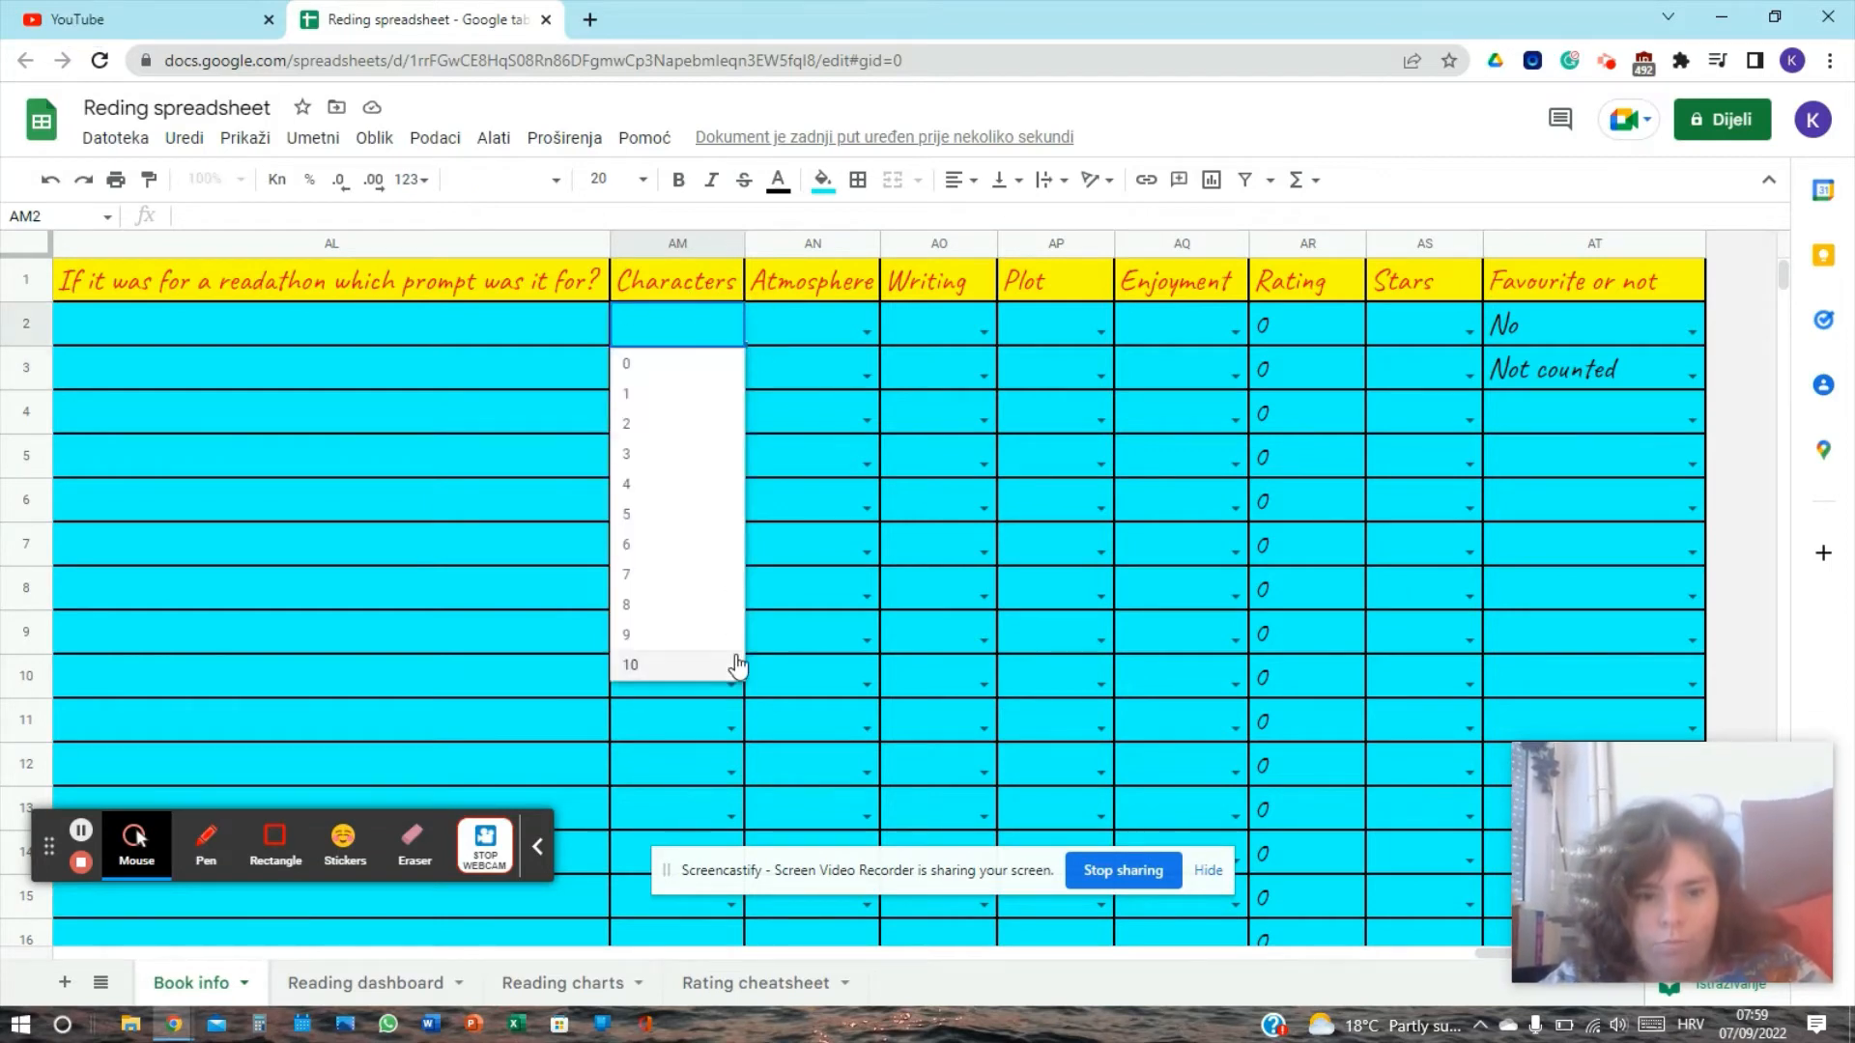
left_click(675, 546)
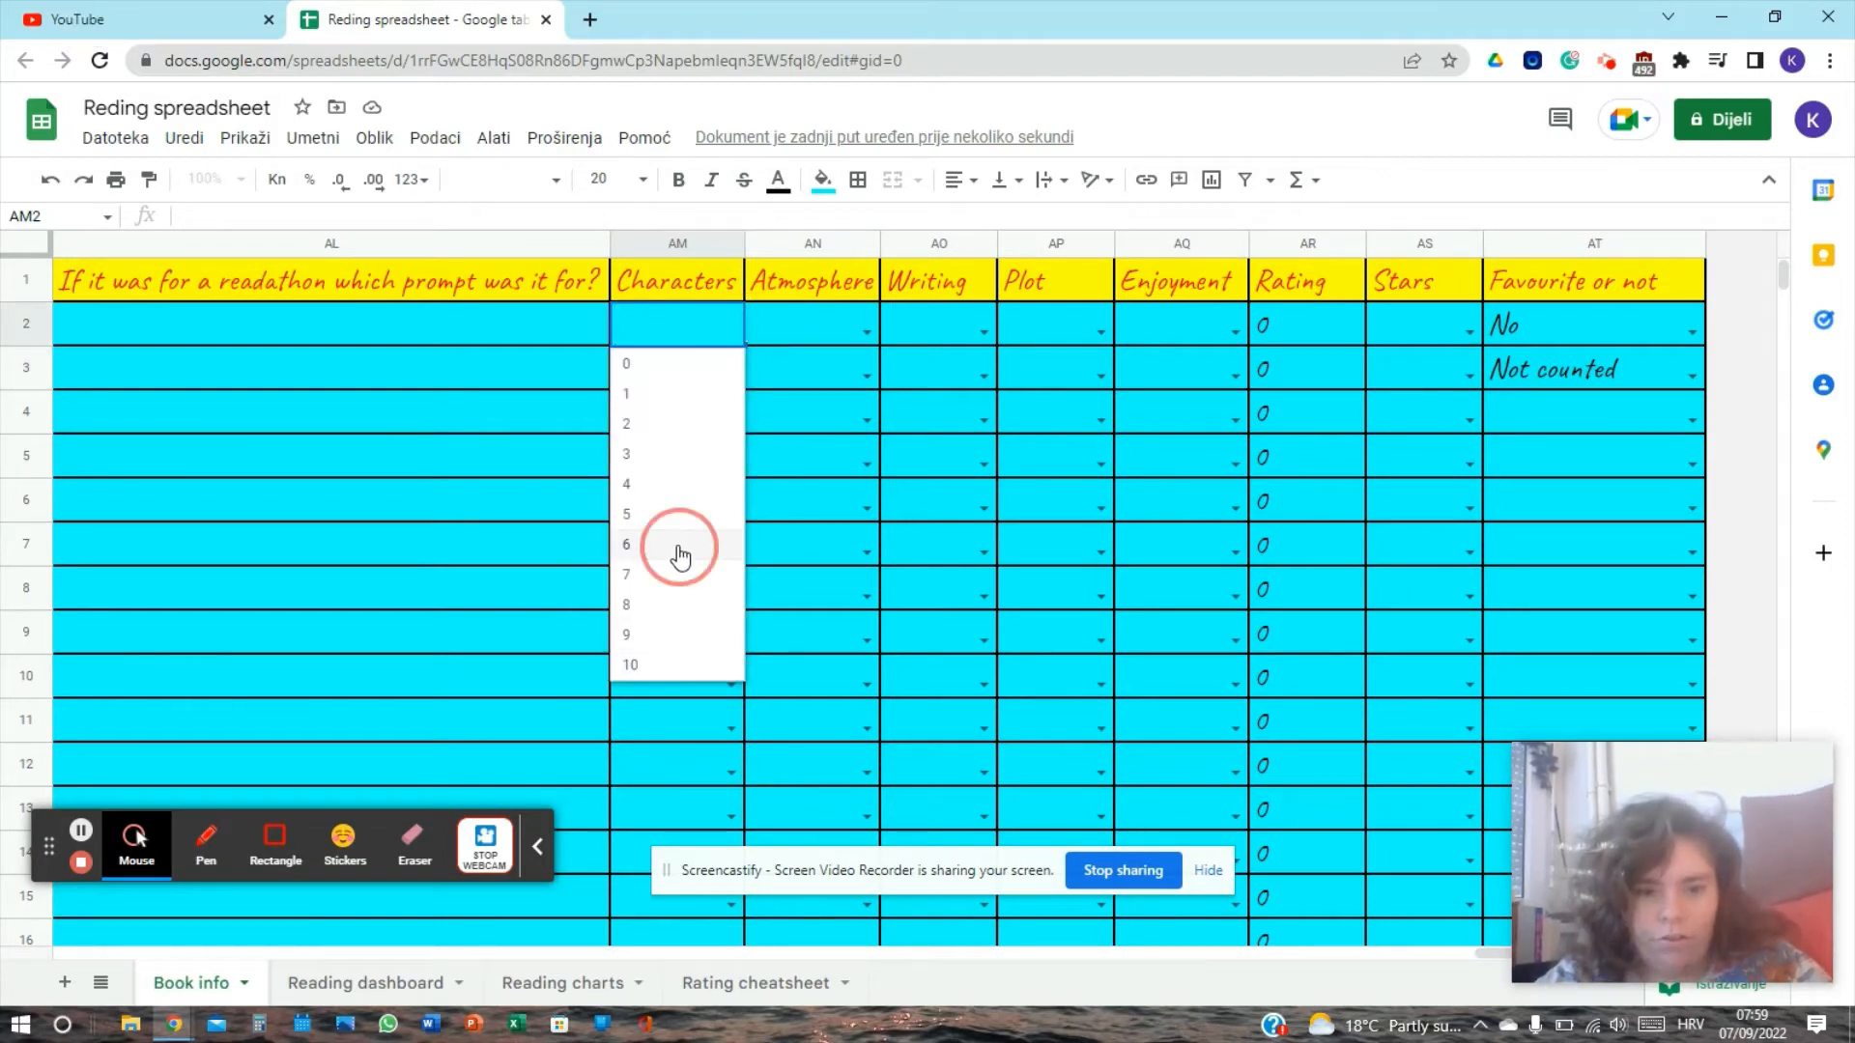
Step: Fill in the remaining row 2 scores: Atmosphere 1, Writing 2, Plot 8 and Enjoyment 5
left_click(866, 333)
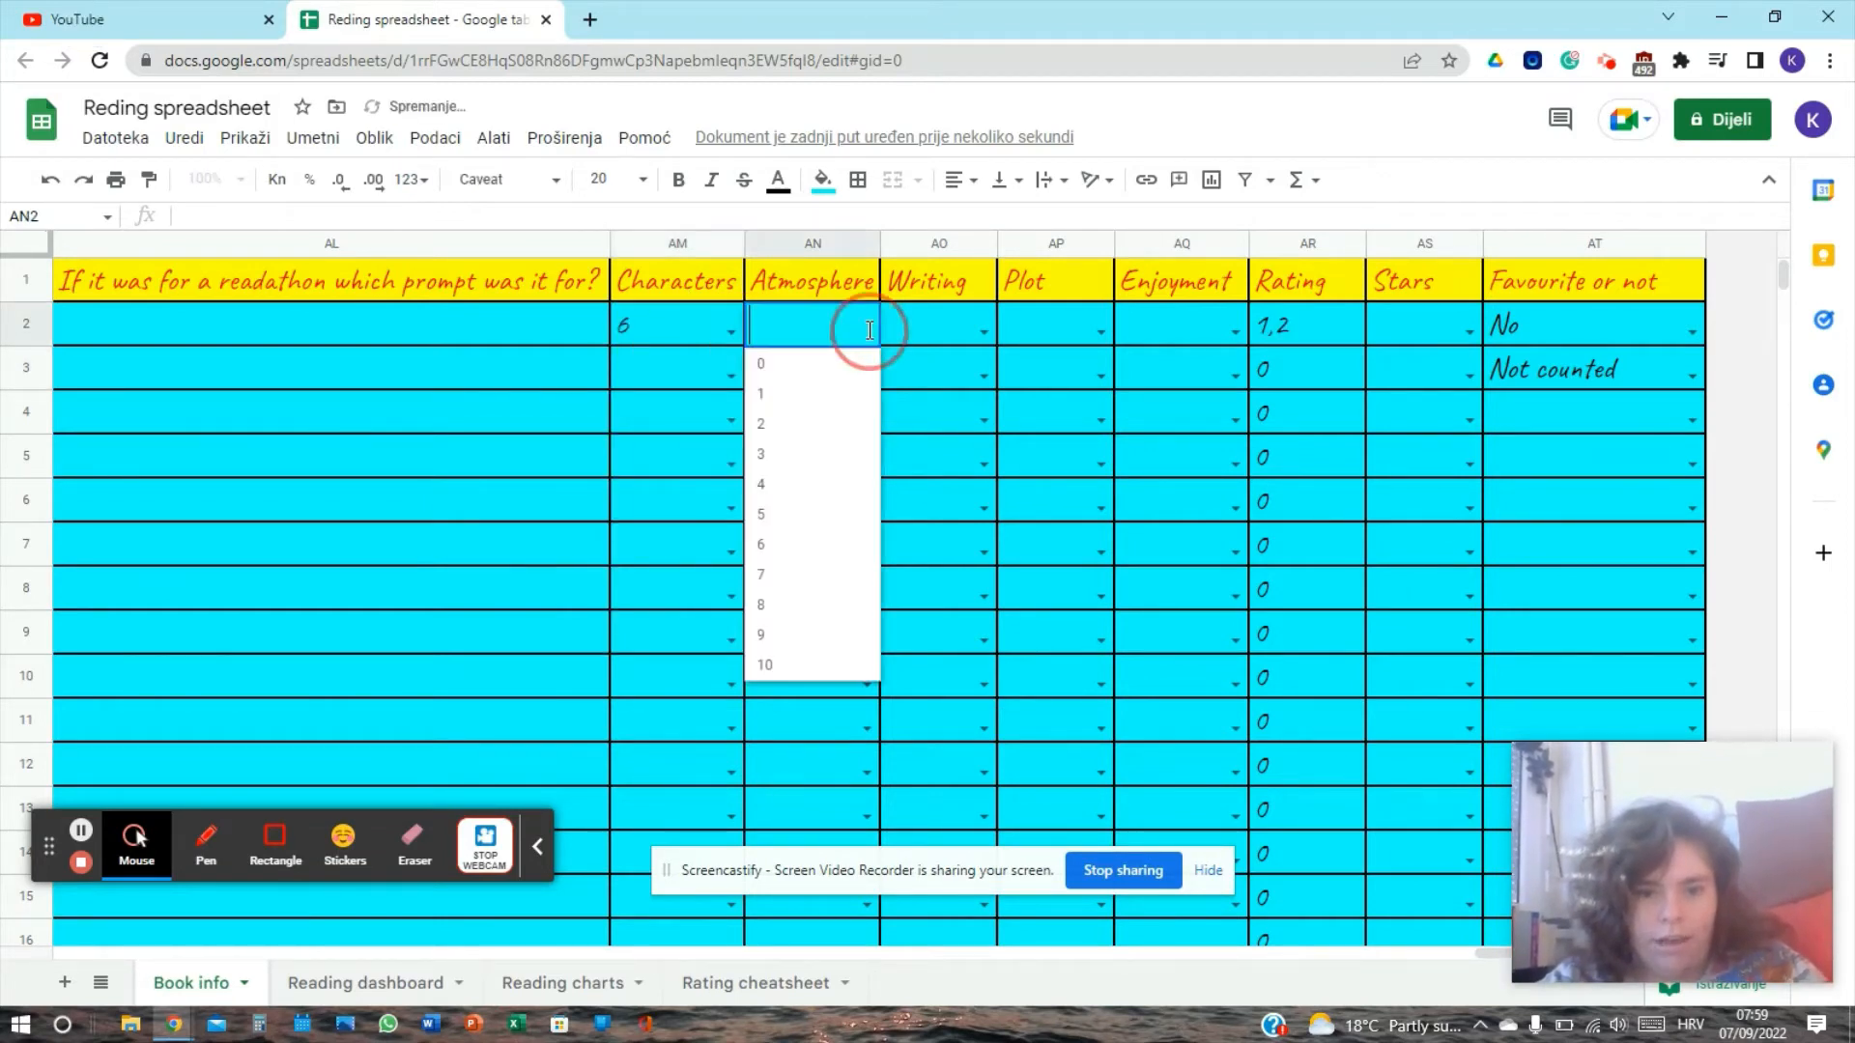
left_click(801, 400)
left_click(986, 329)
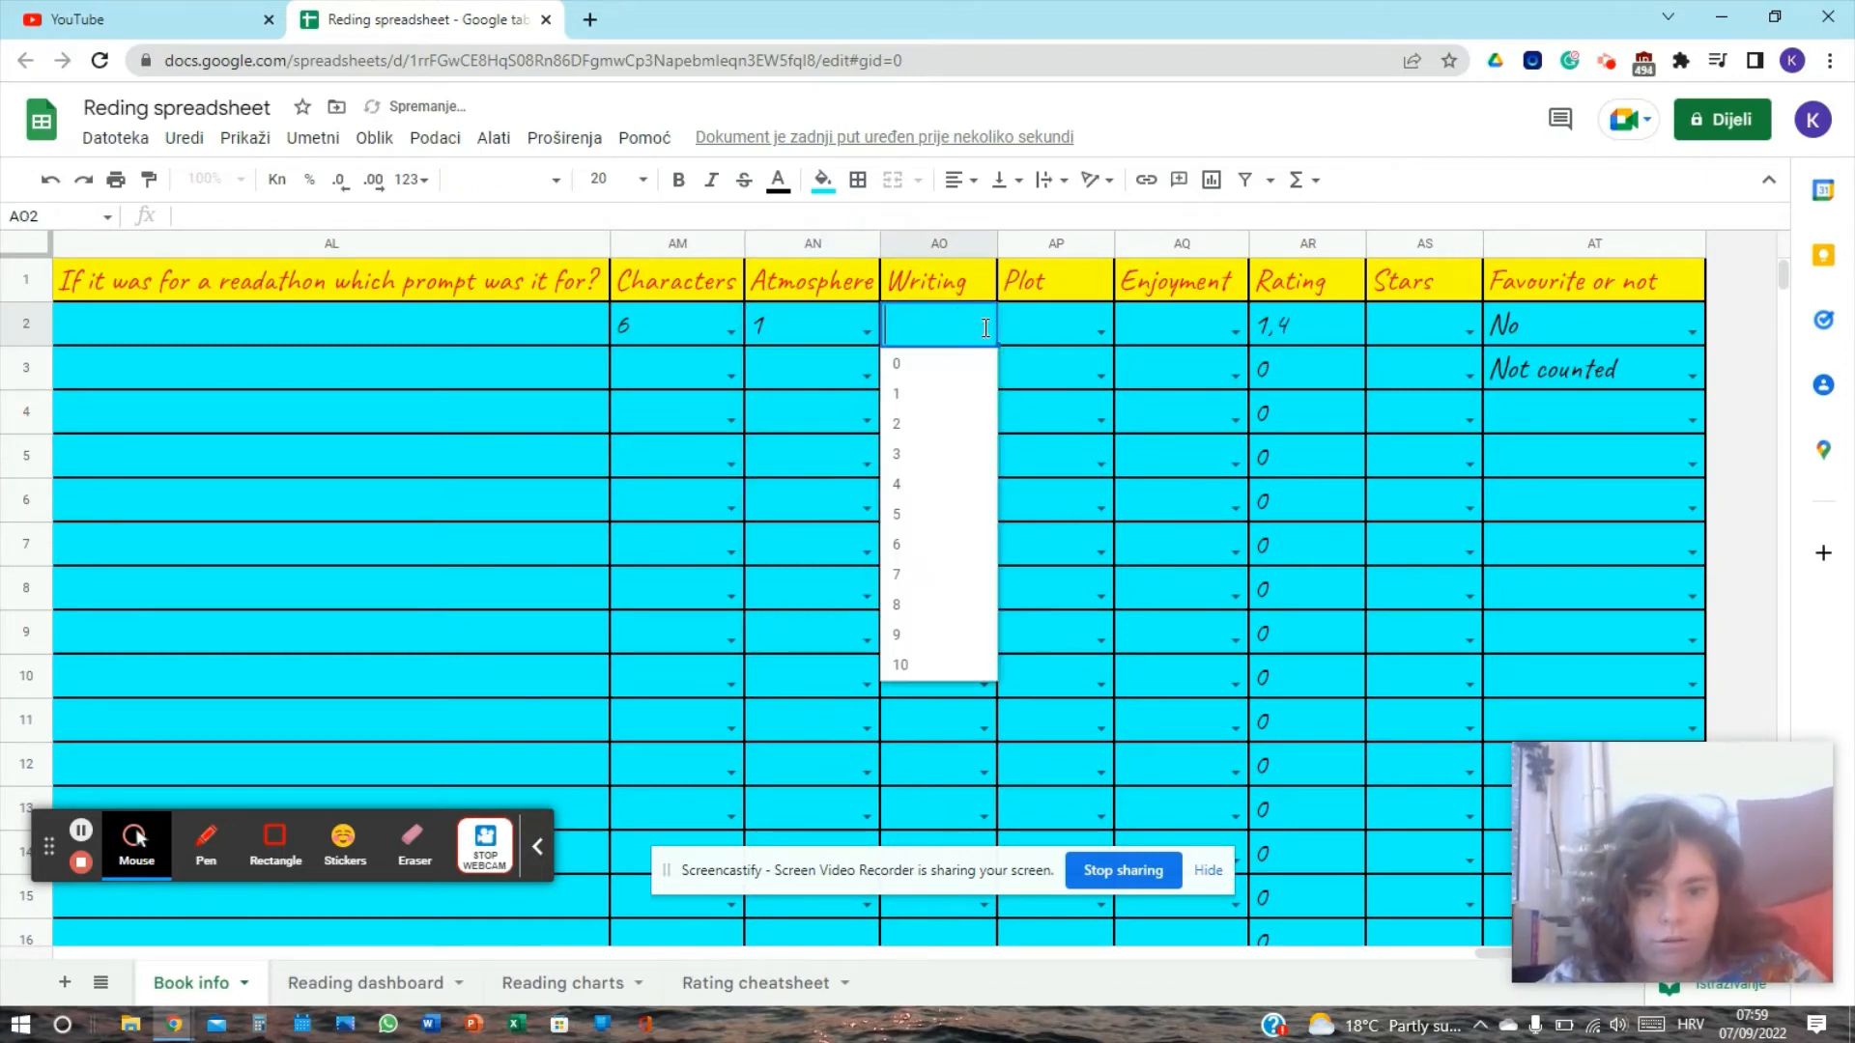
left_click(905, 424)
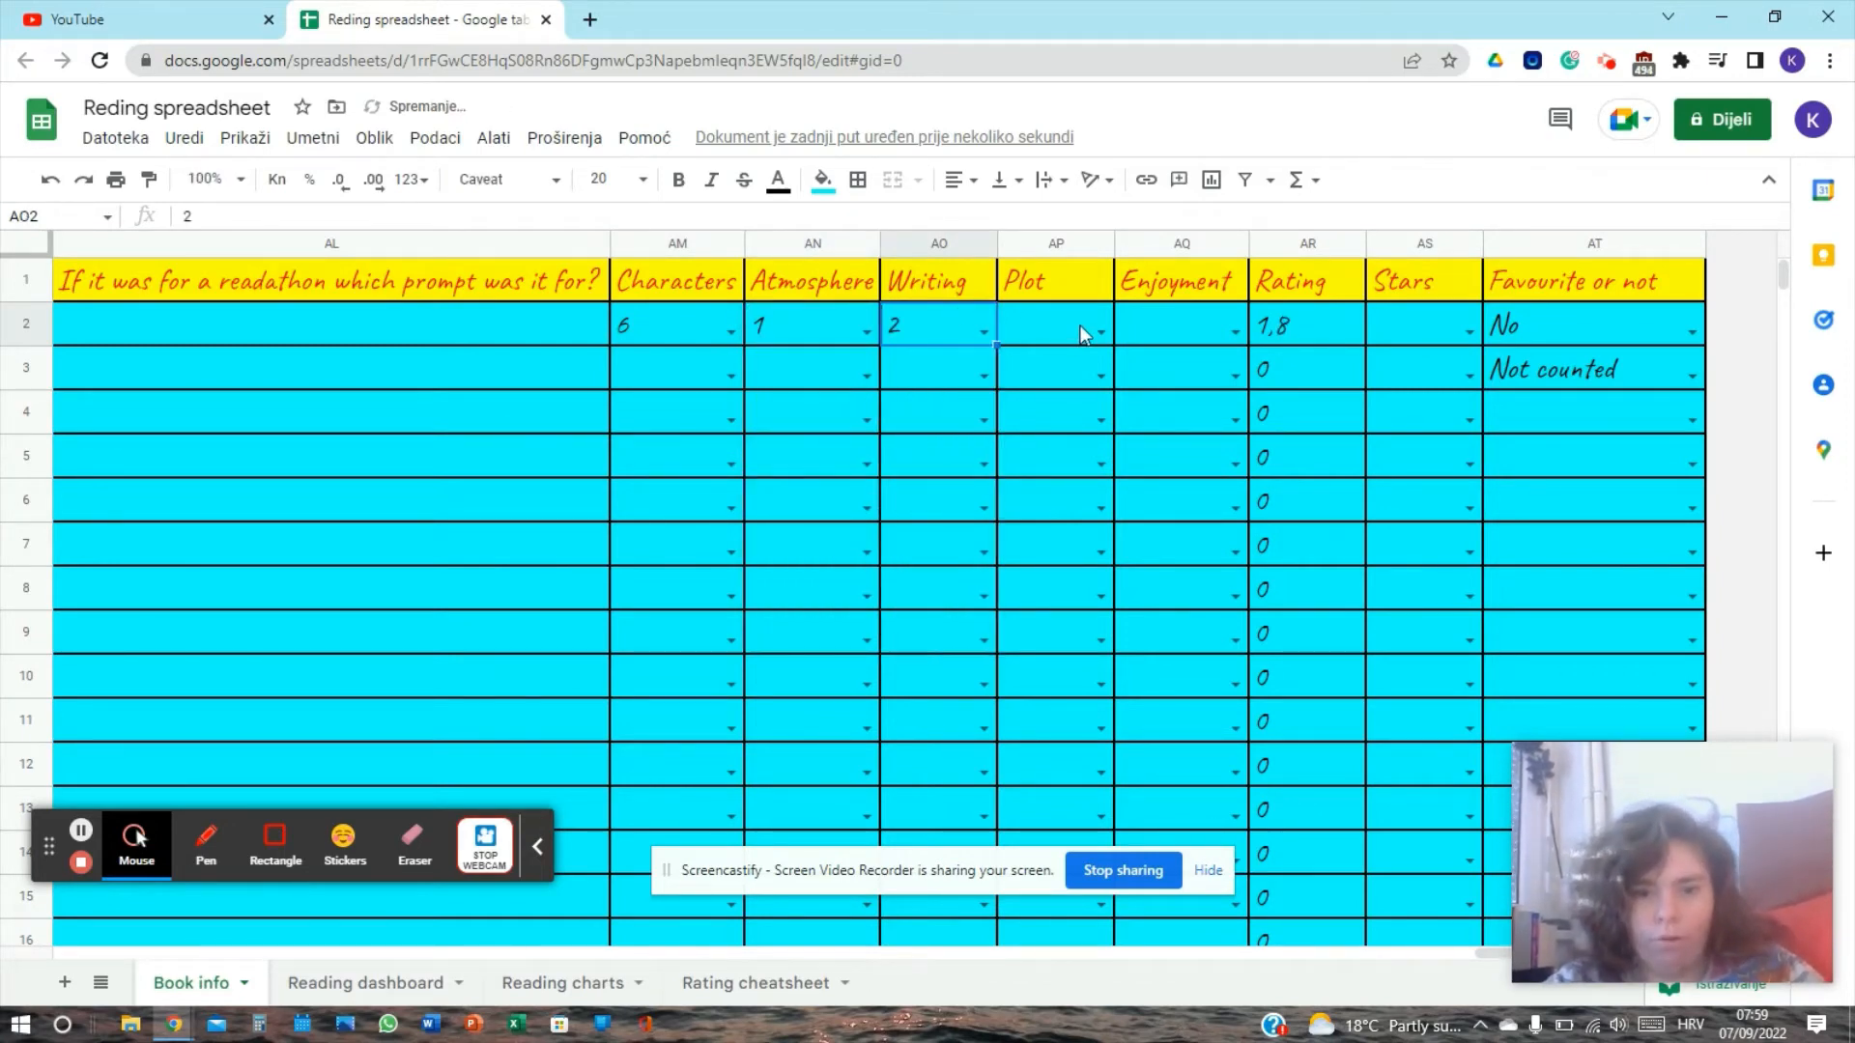
left_click(1090, 328)
left_click(1097, 332)
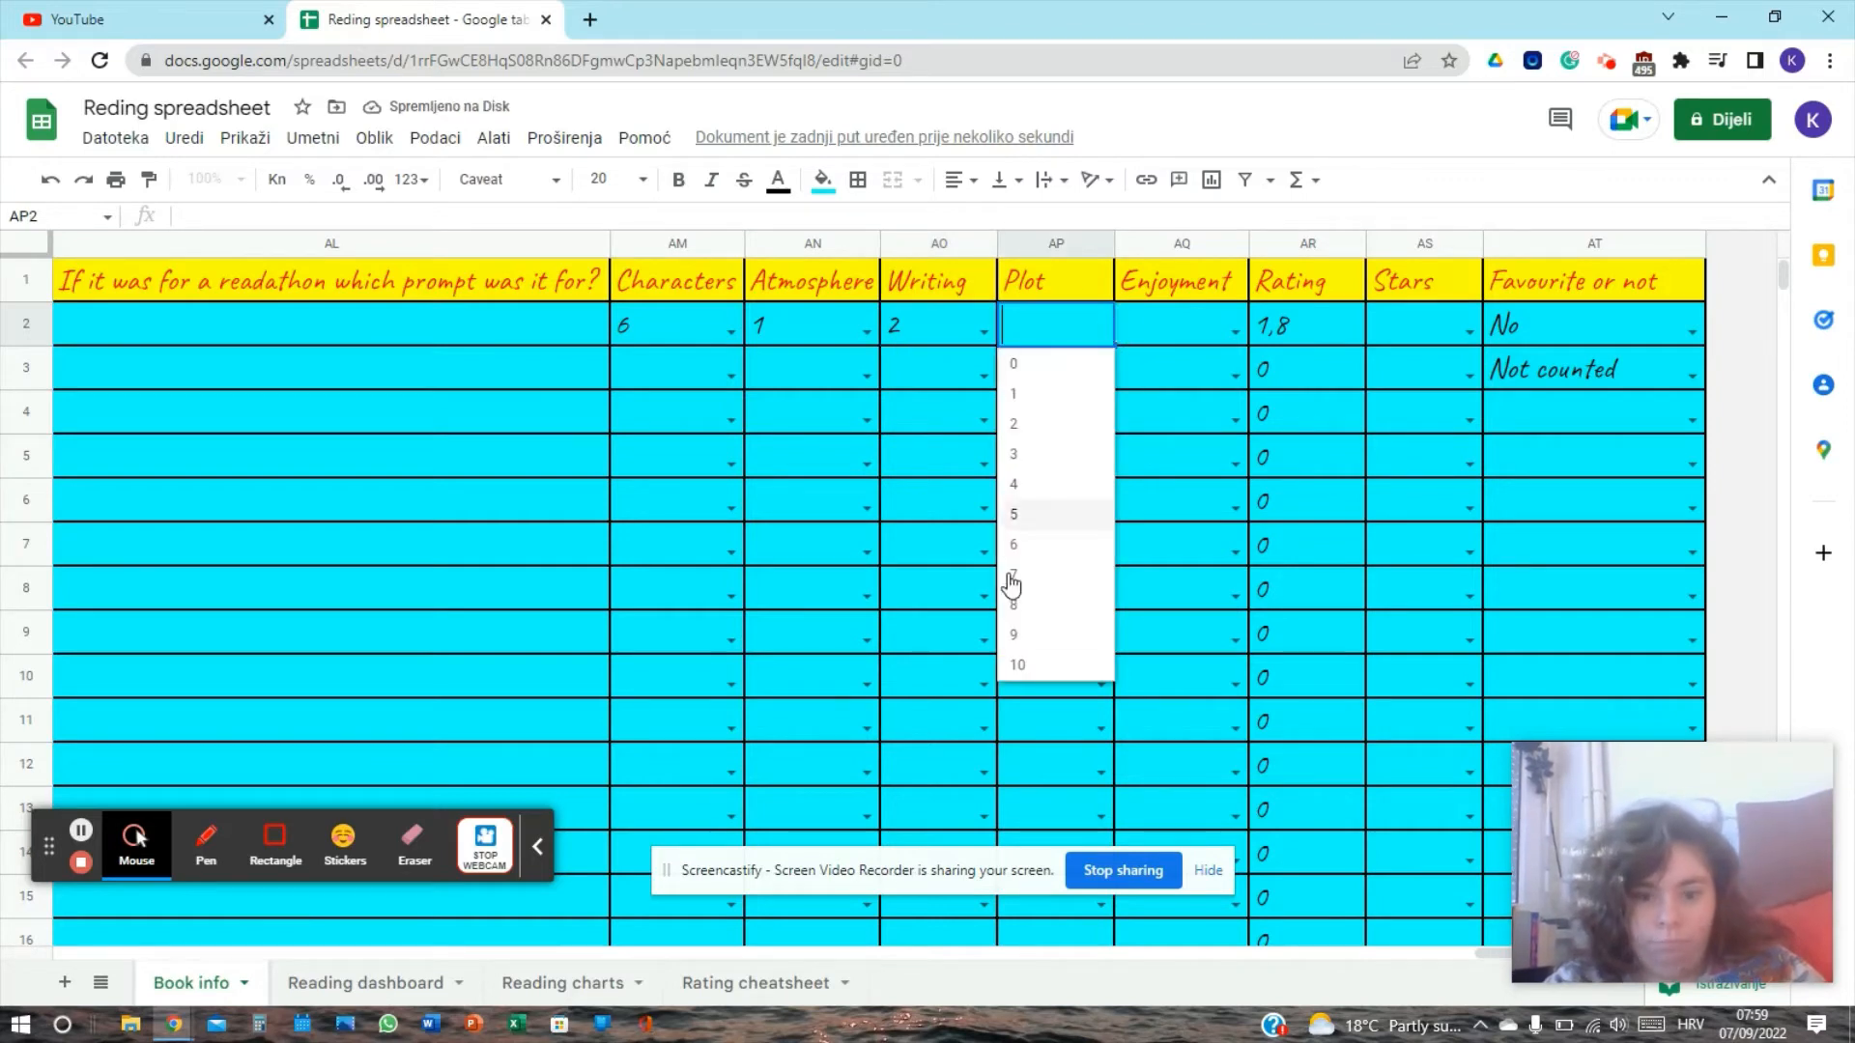
left_click(1014, 607)
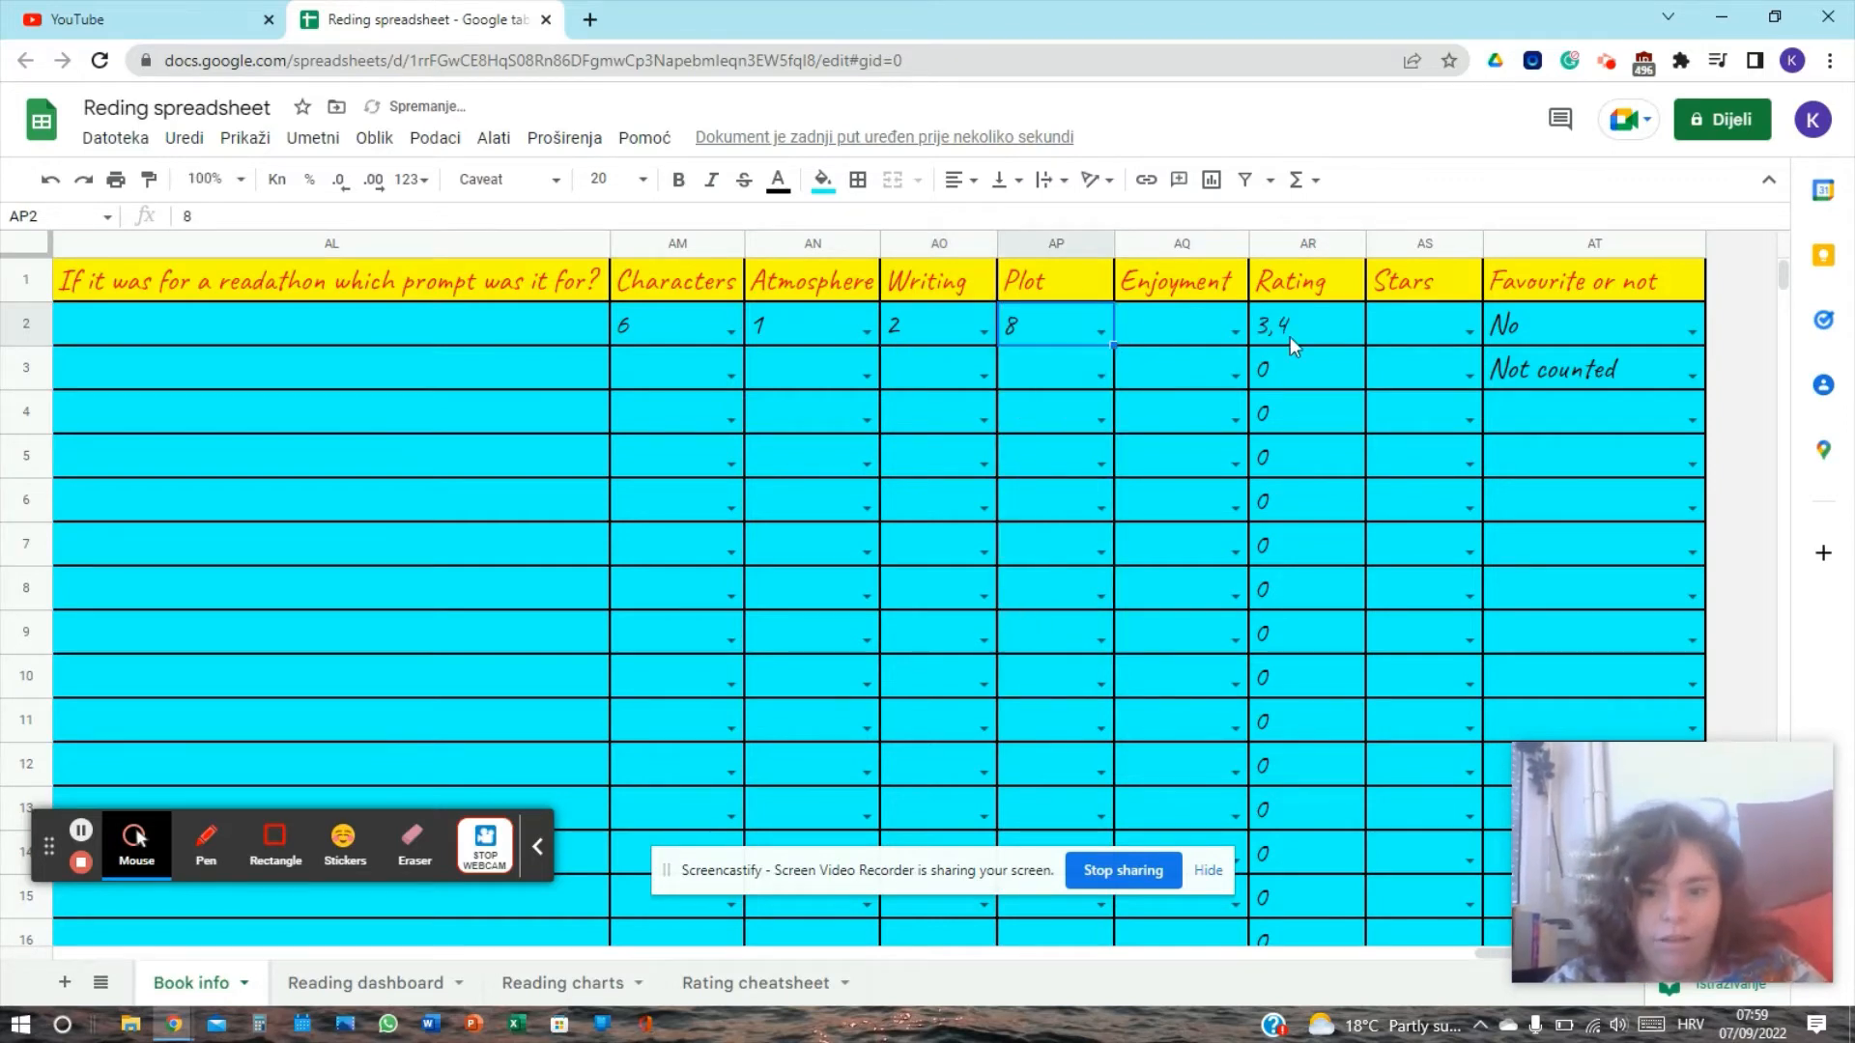
left_click(1234, 334)
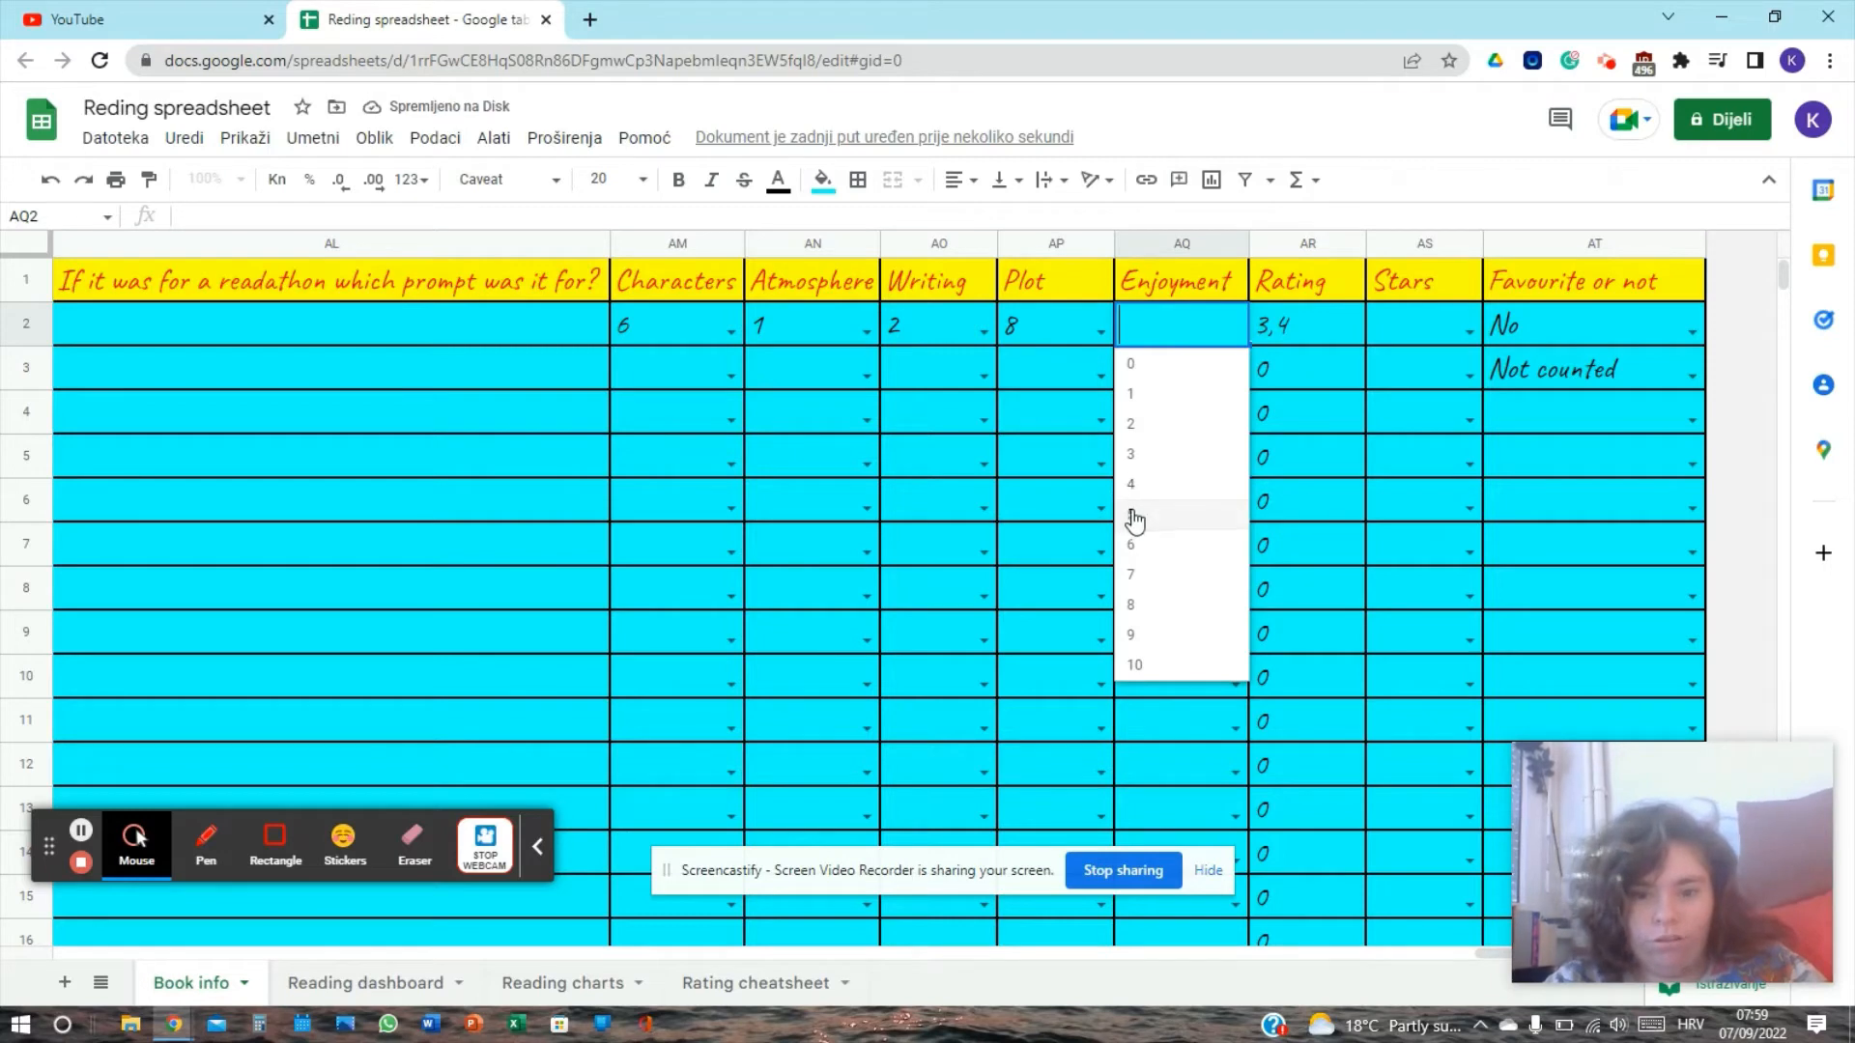
left_click(1134, 517)
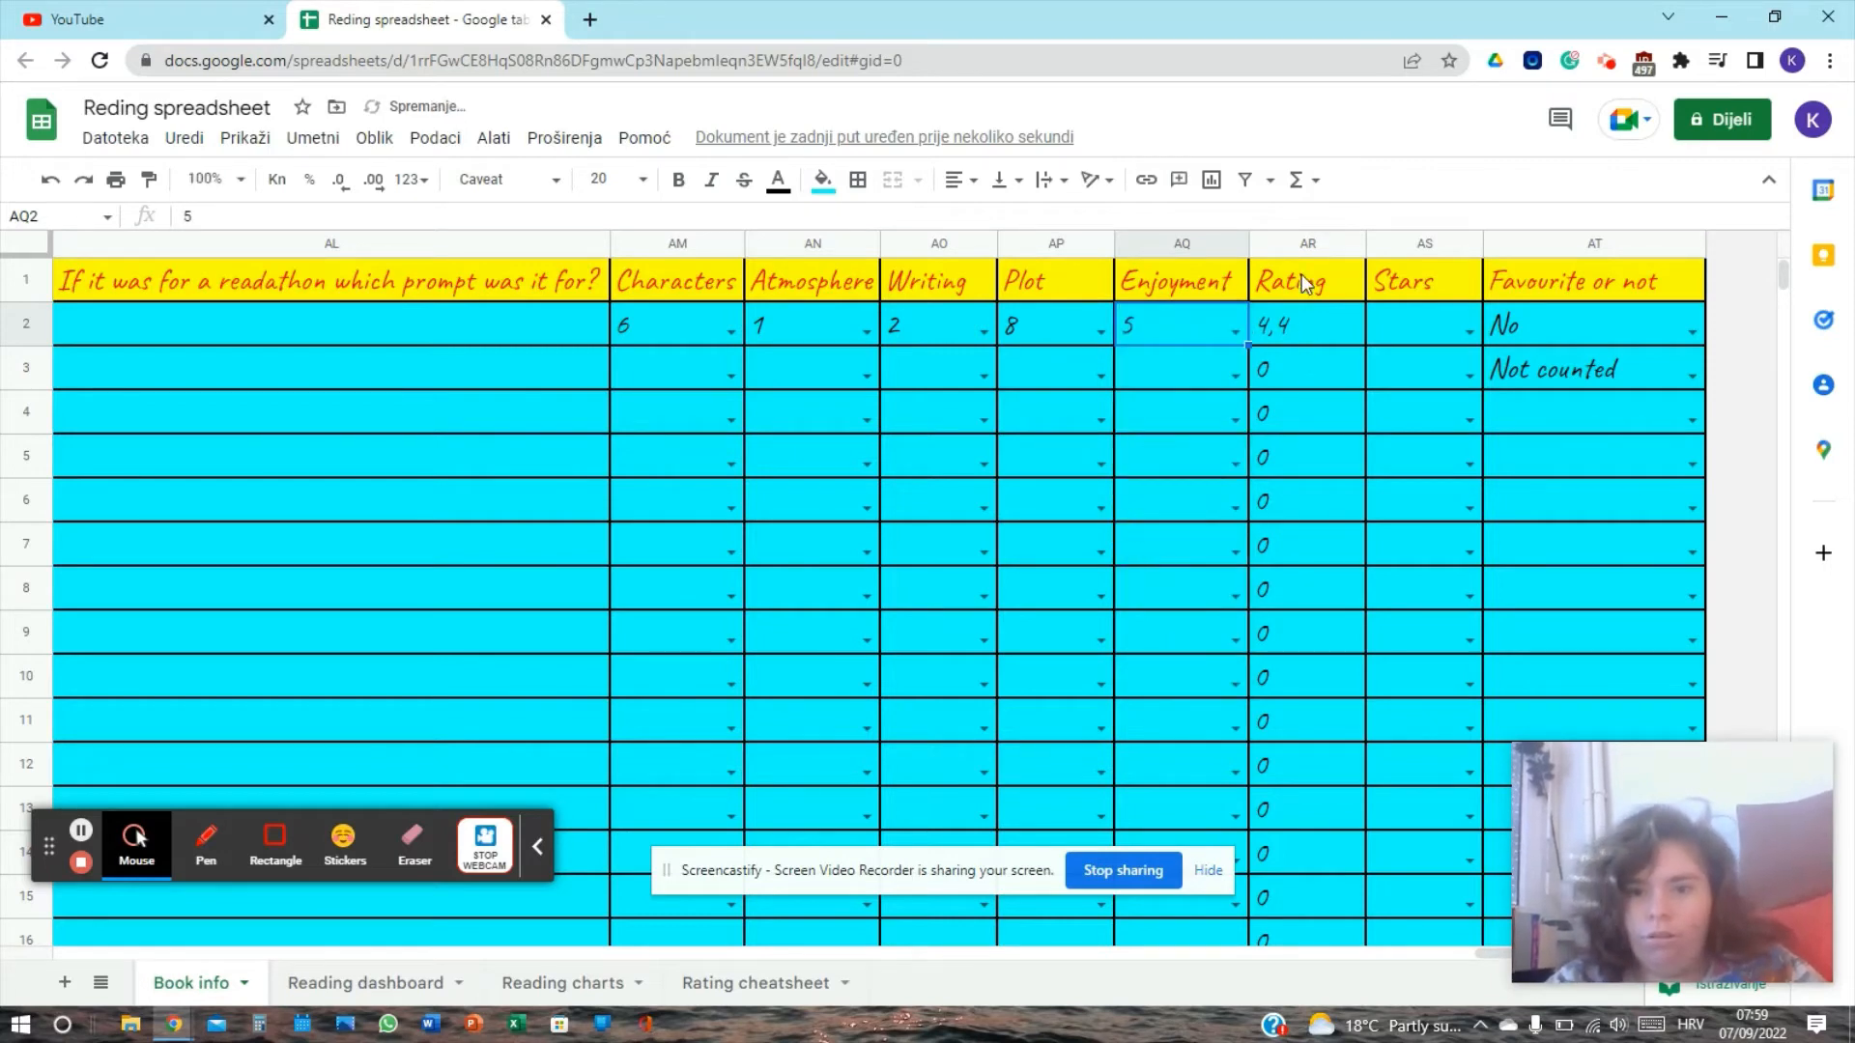
Step: Look up the row 2 rating's star range on the Rating cheatsheet and set that book's Stars to 2
left_click(1290, 244)
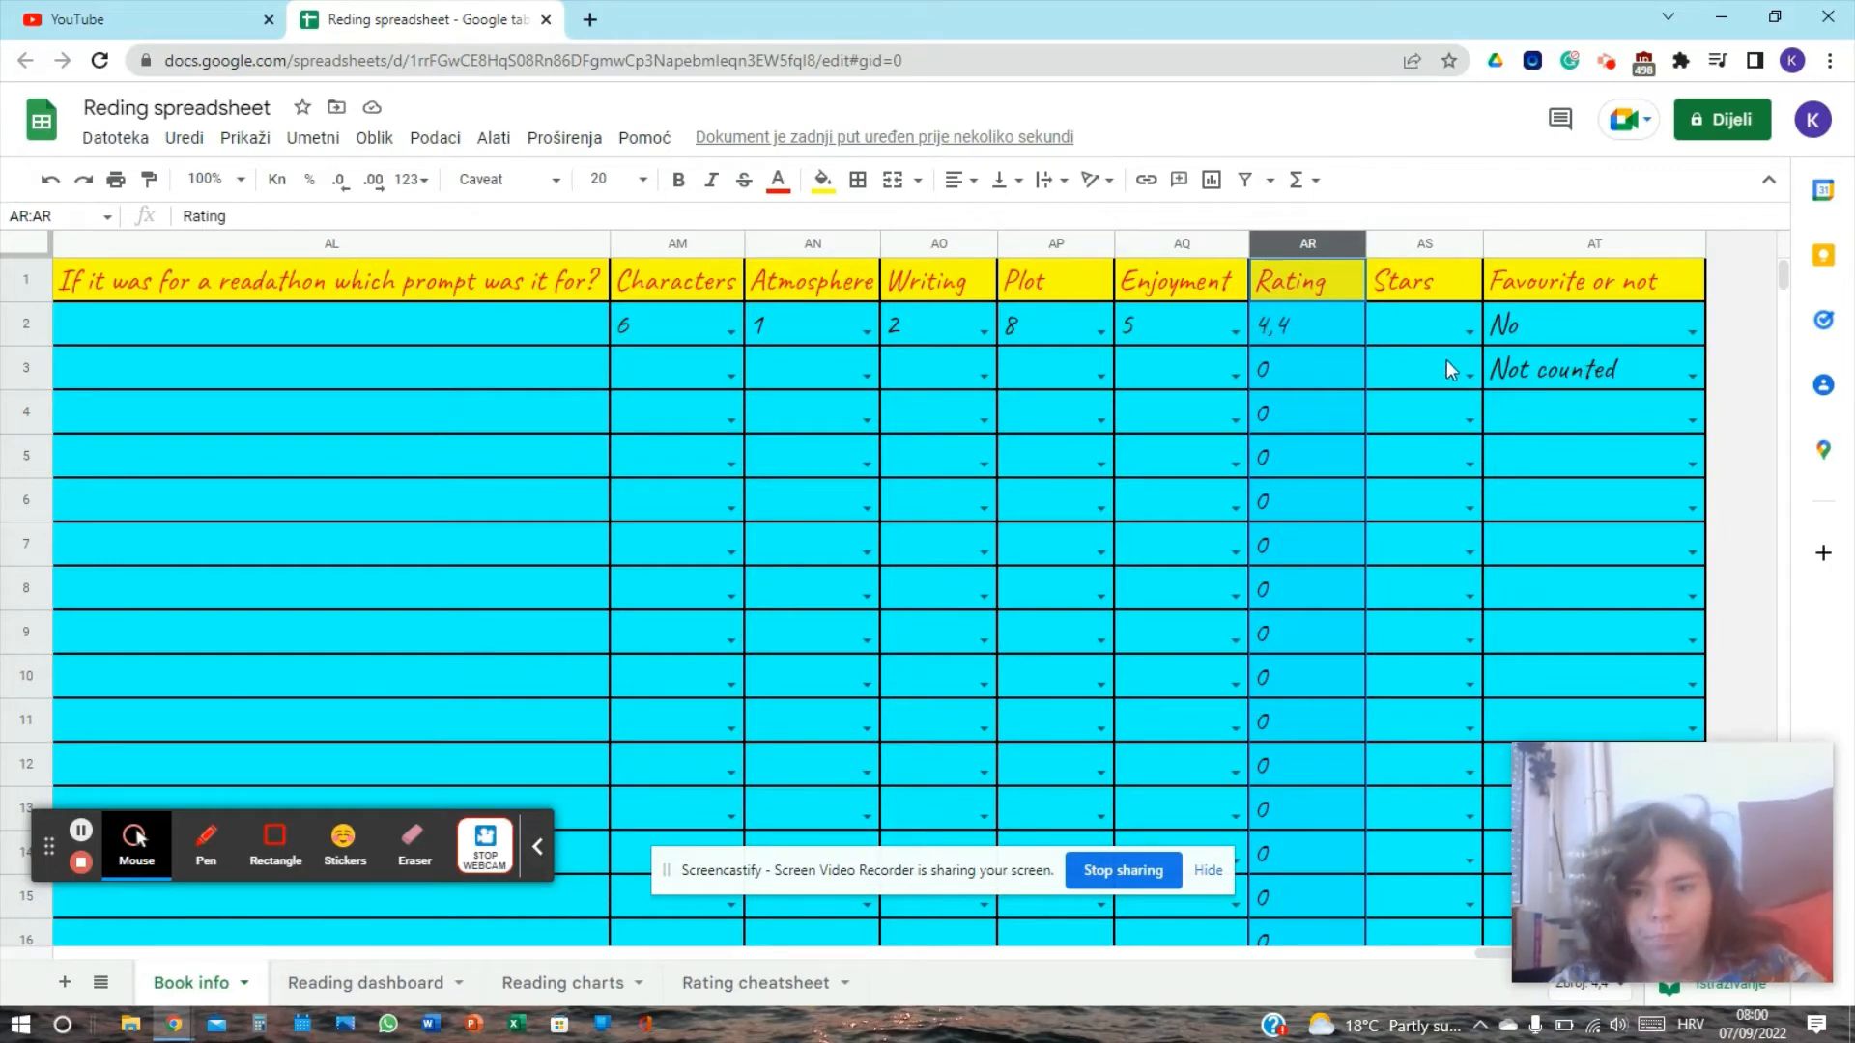
left_click(1408, 332)
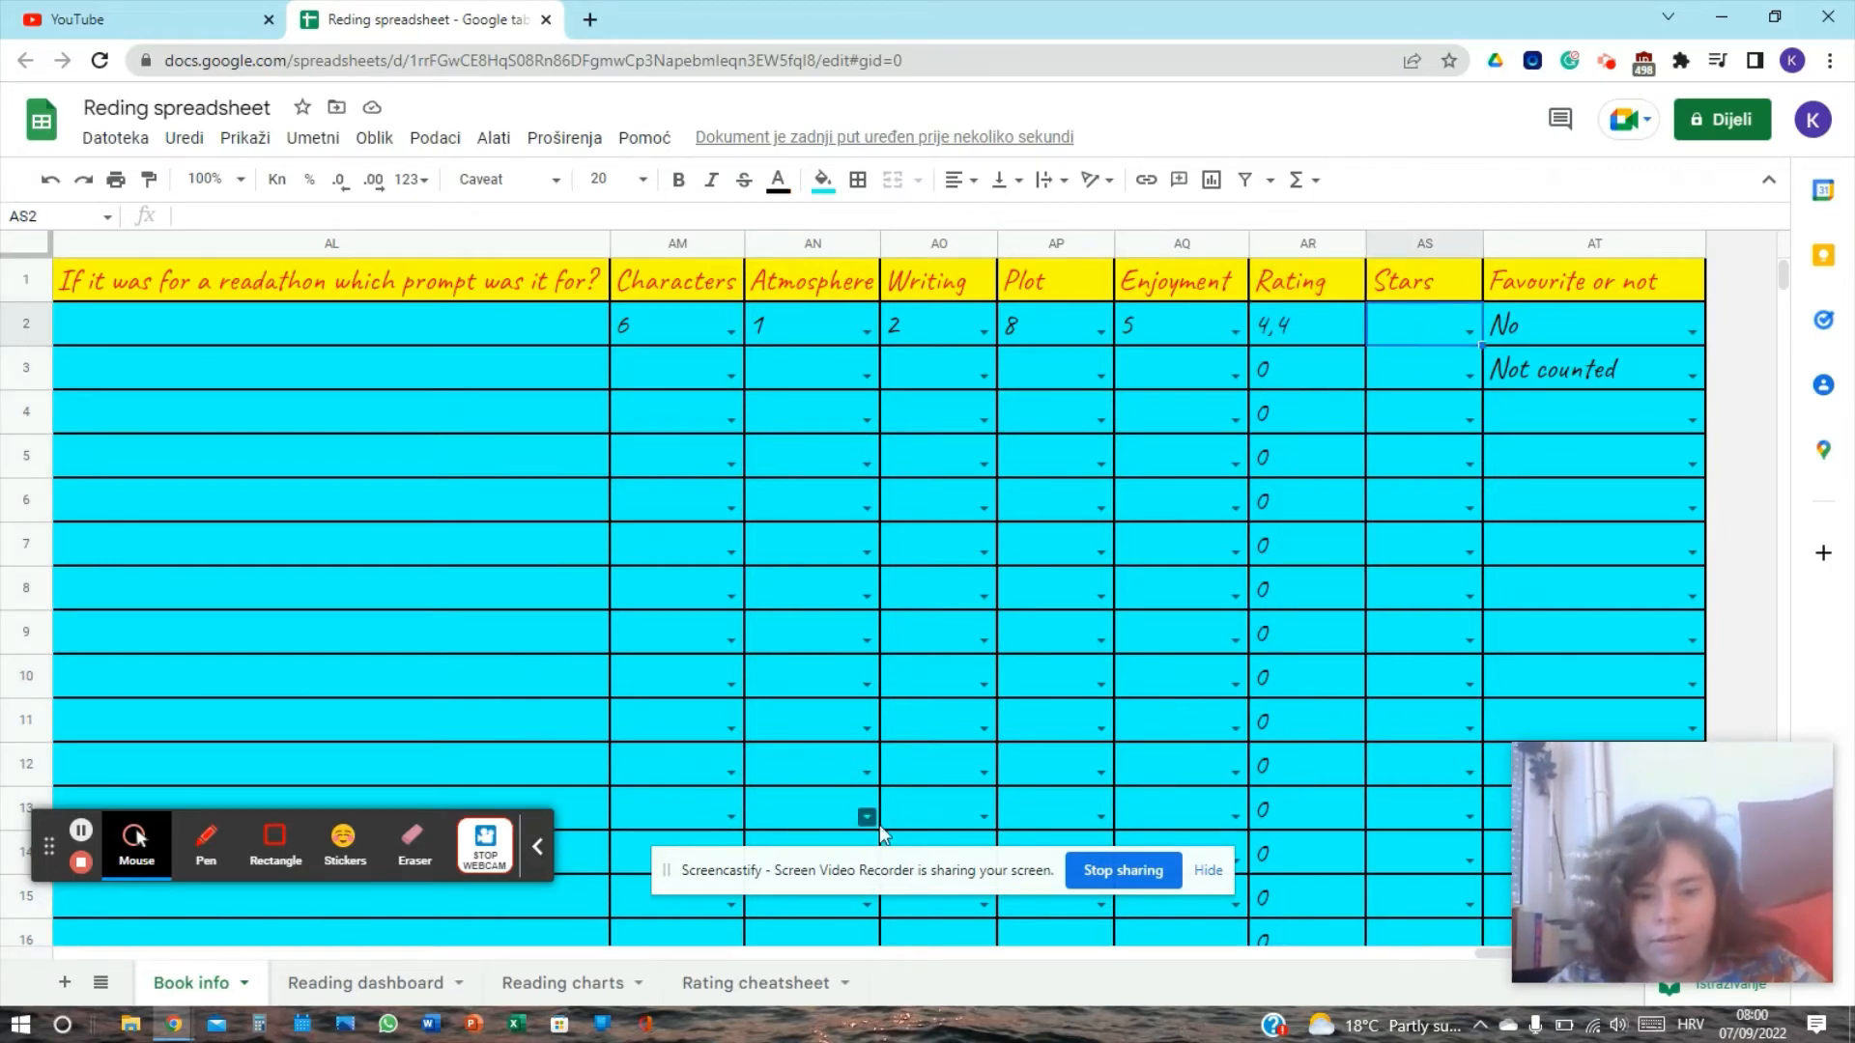
left_click(745, 990)
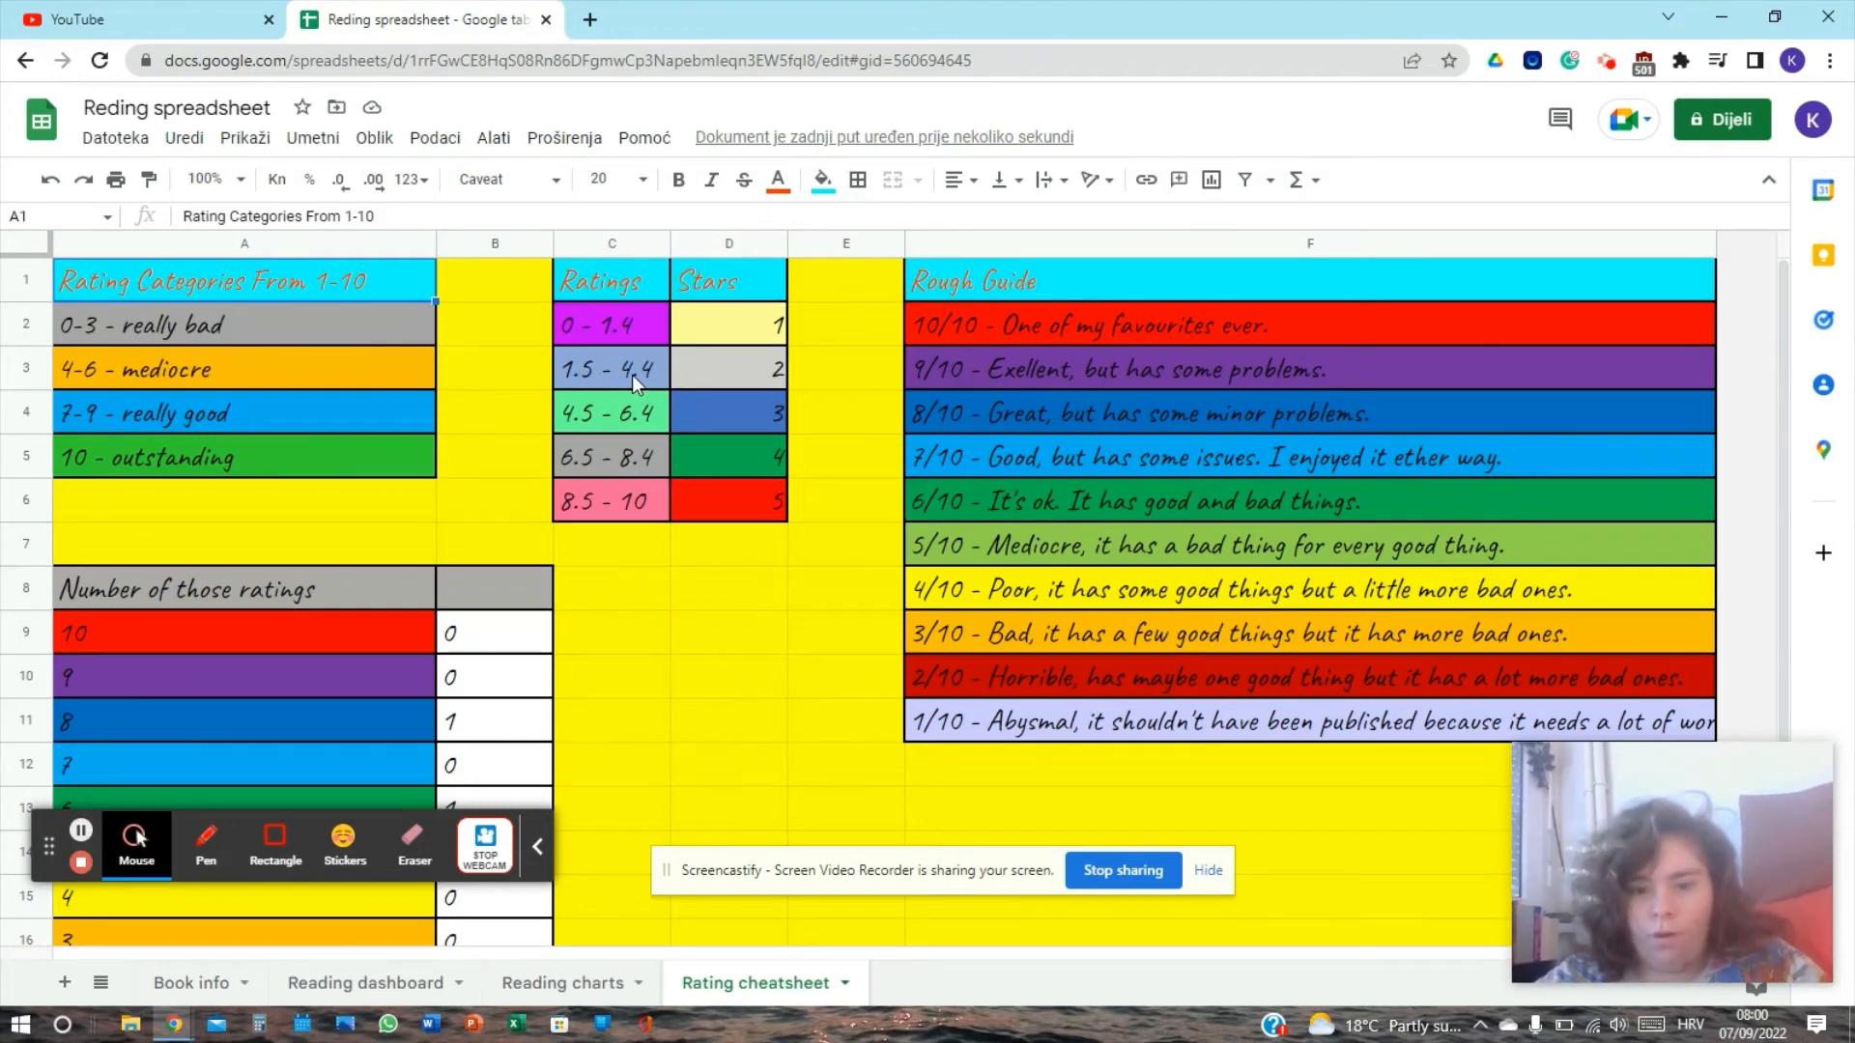
left_click(194, 982)
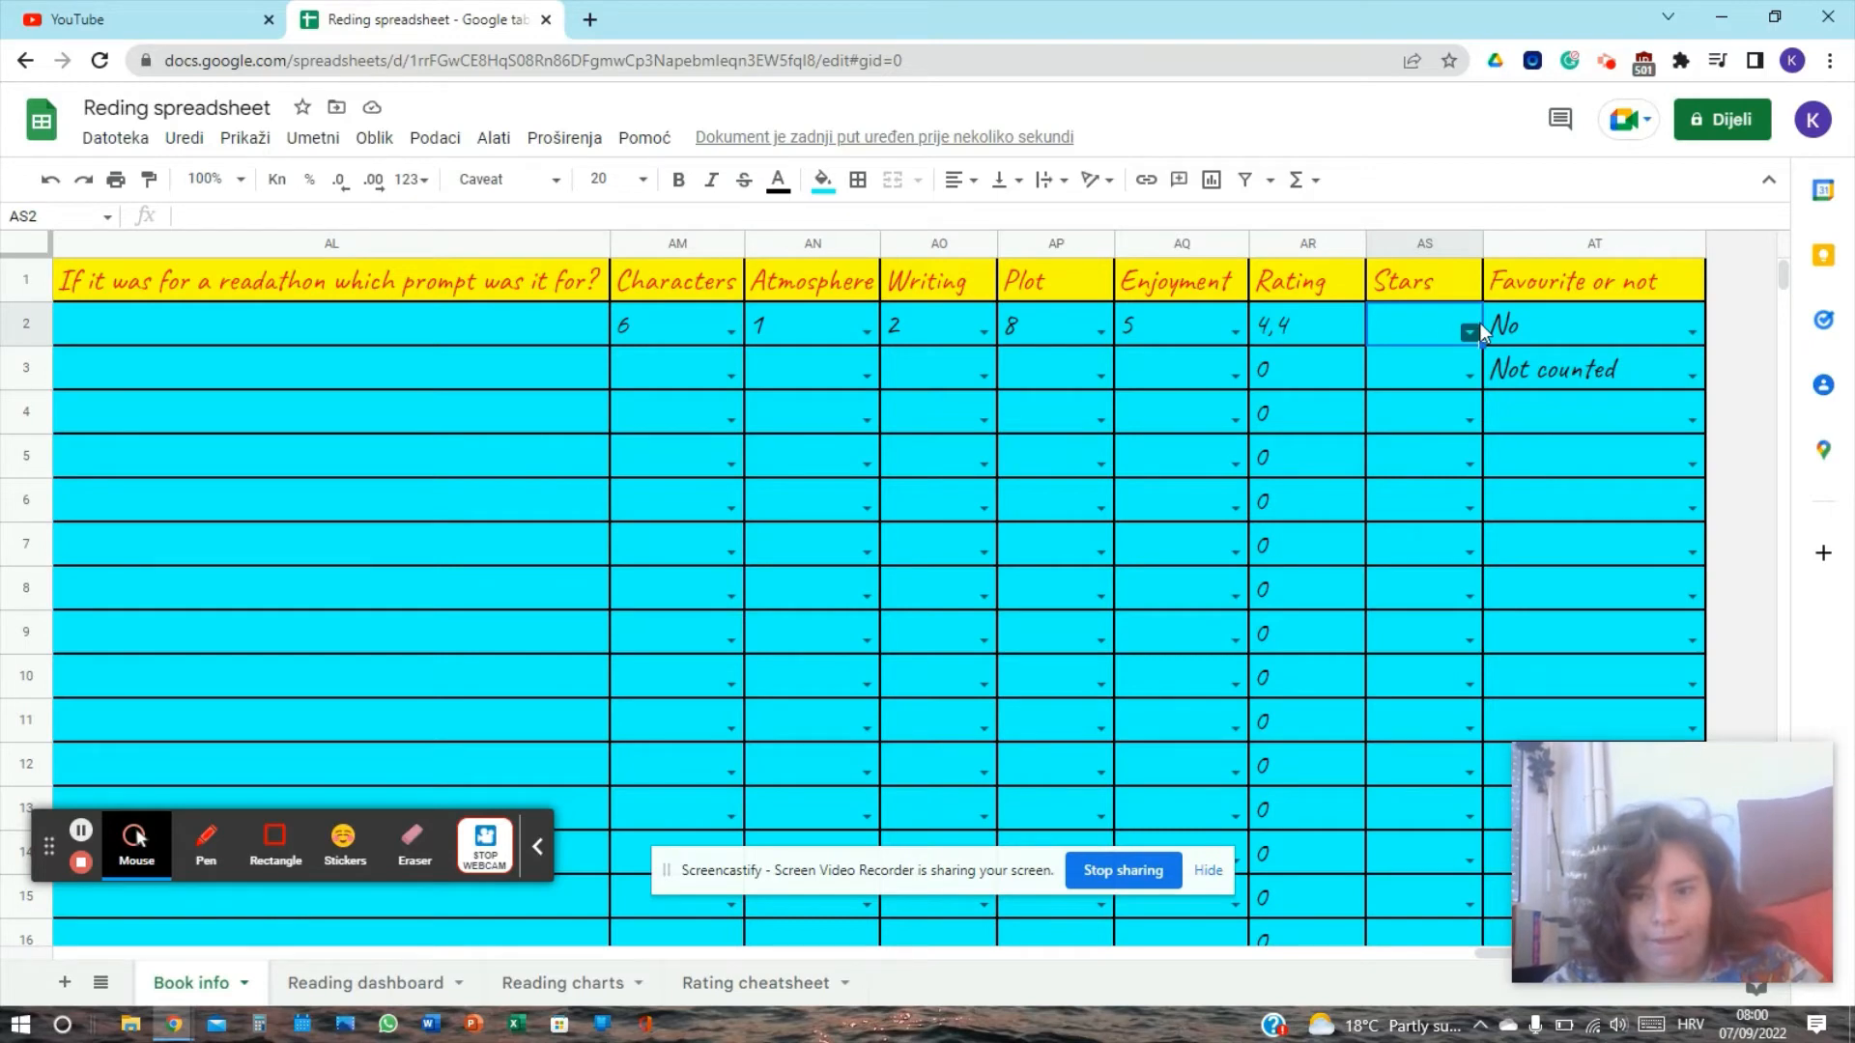
left_click(1470, 333)
left_click(1403, 407)
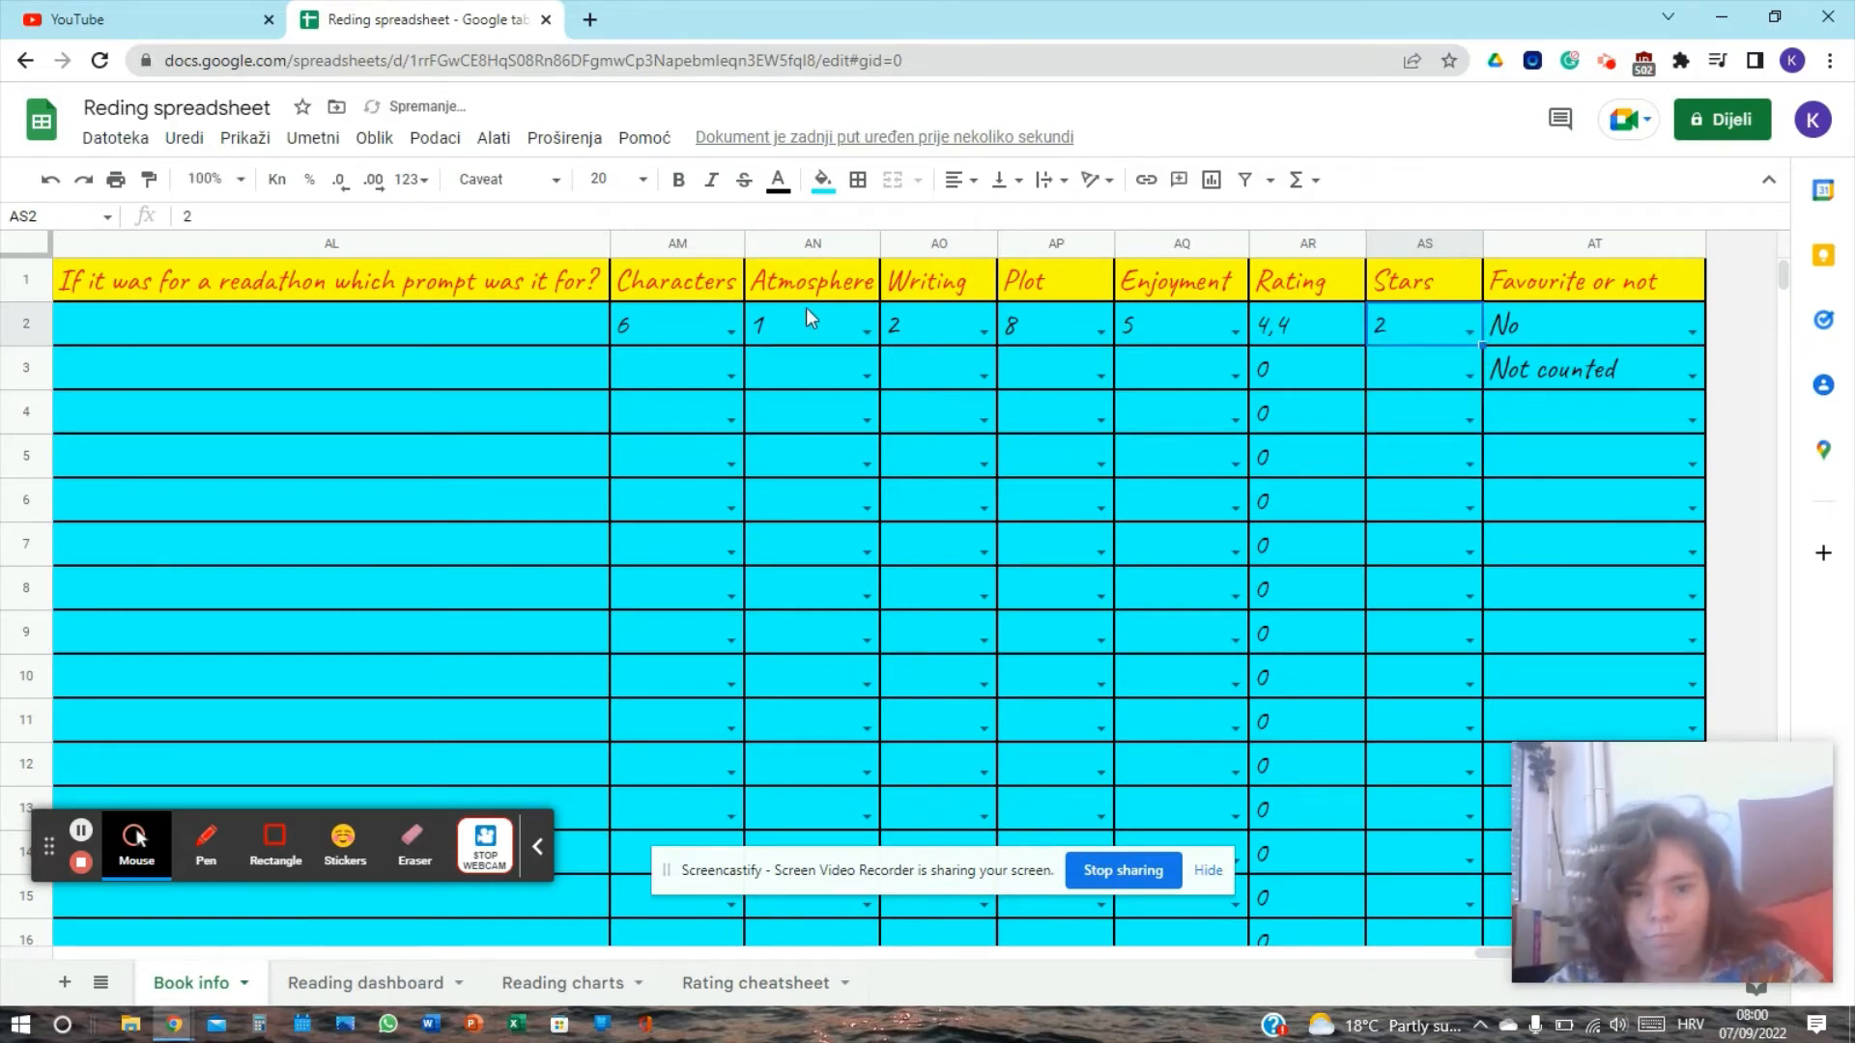
Step: Score the row 3 book with Characters 9, Atmosphere 0, Writing 7, Plot 2 and Enjoyment 3
left_click(671, 377)
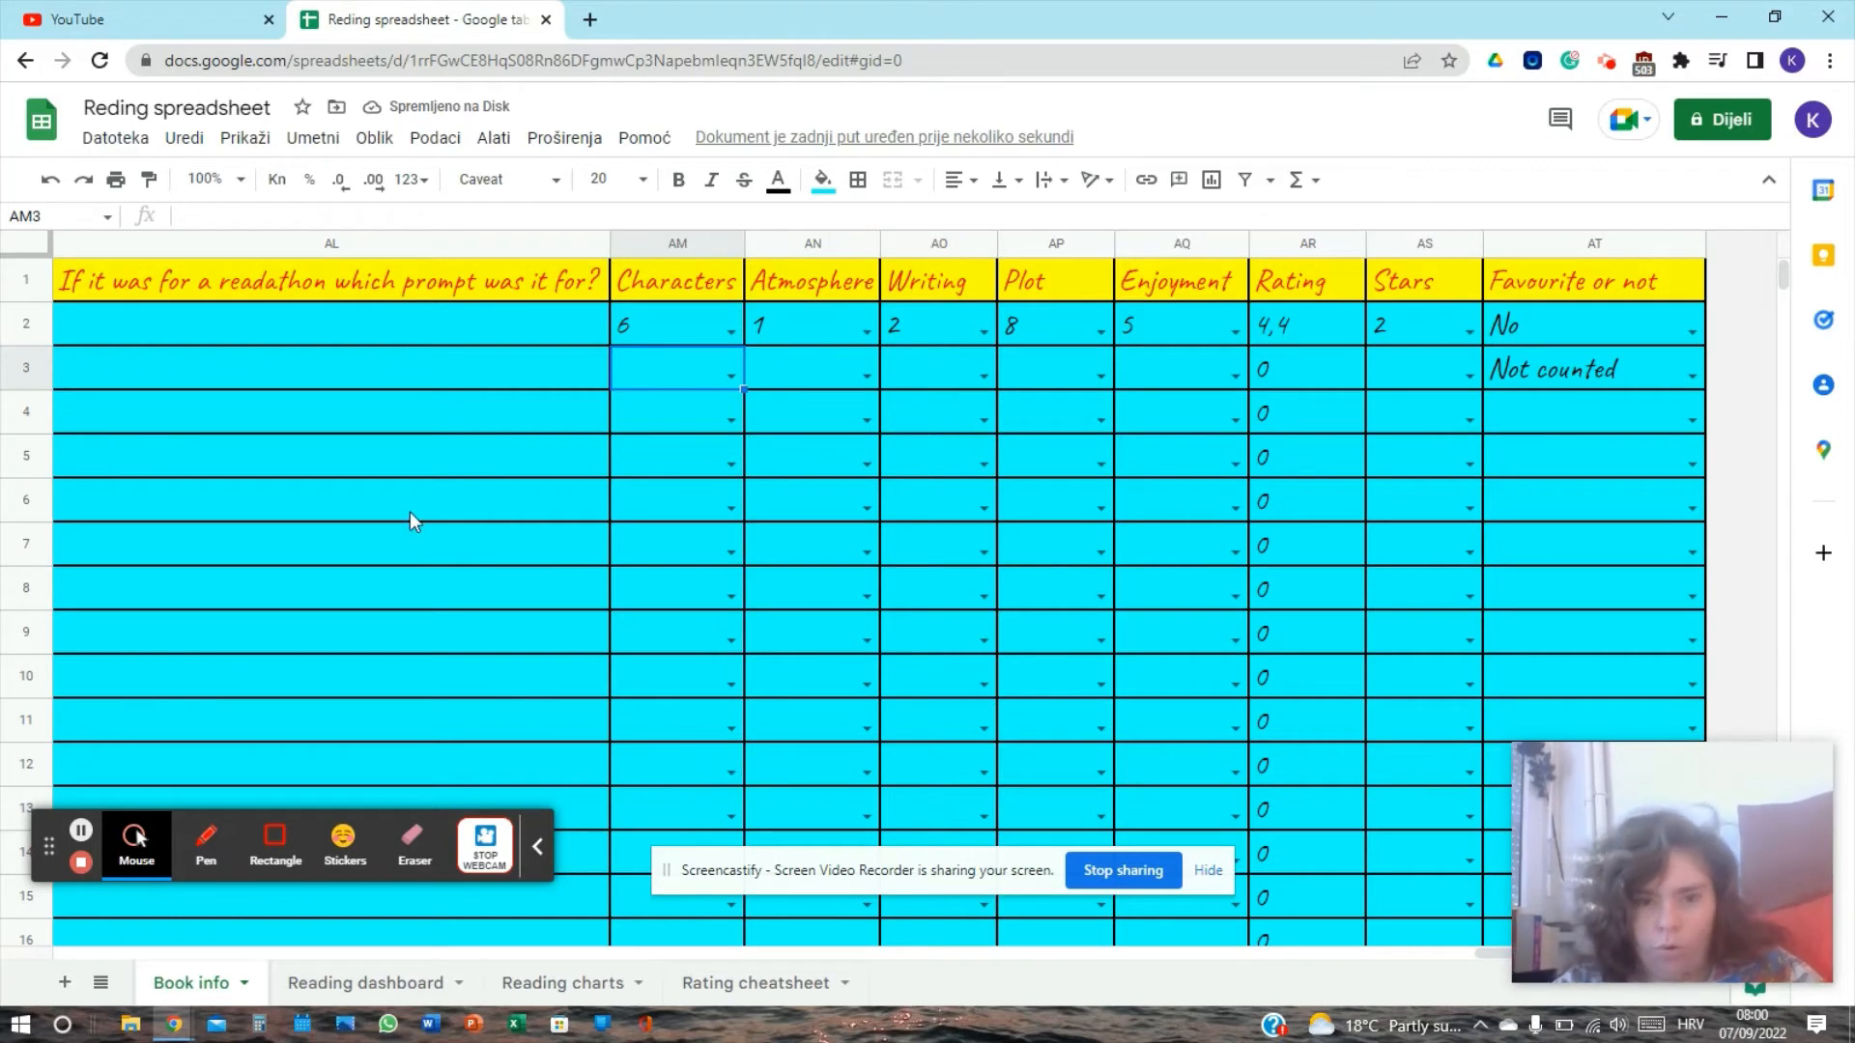
left_click(731, 377)
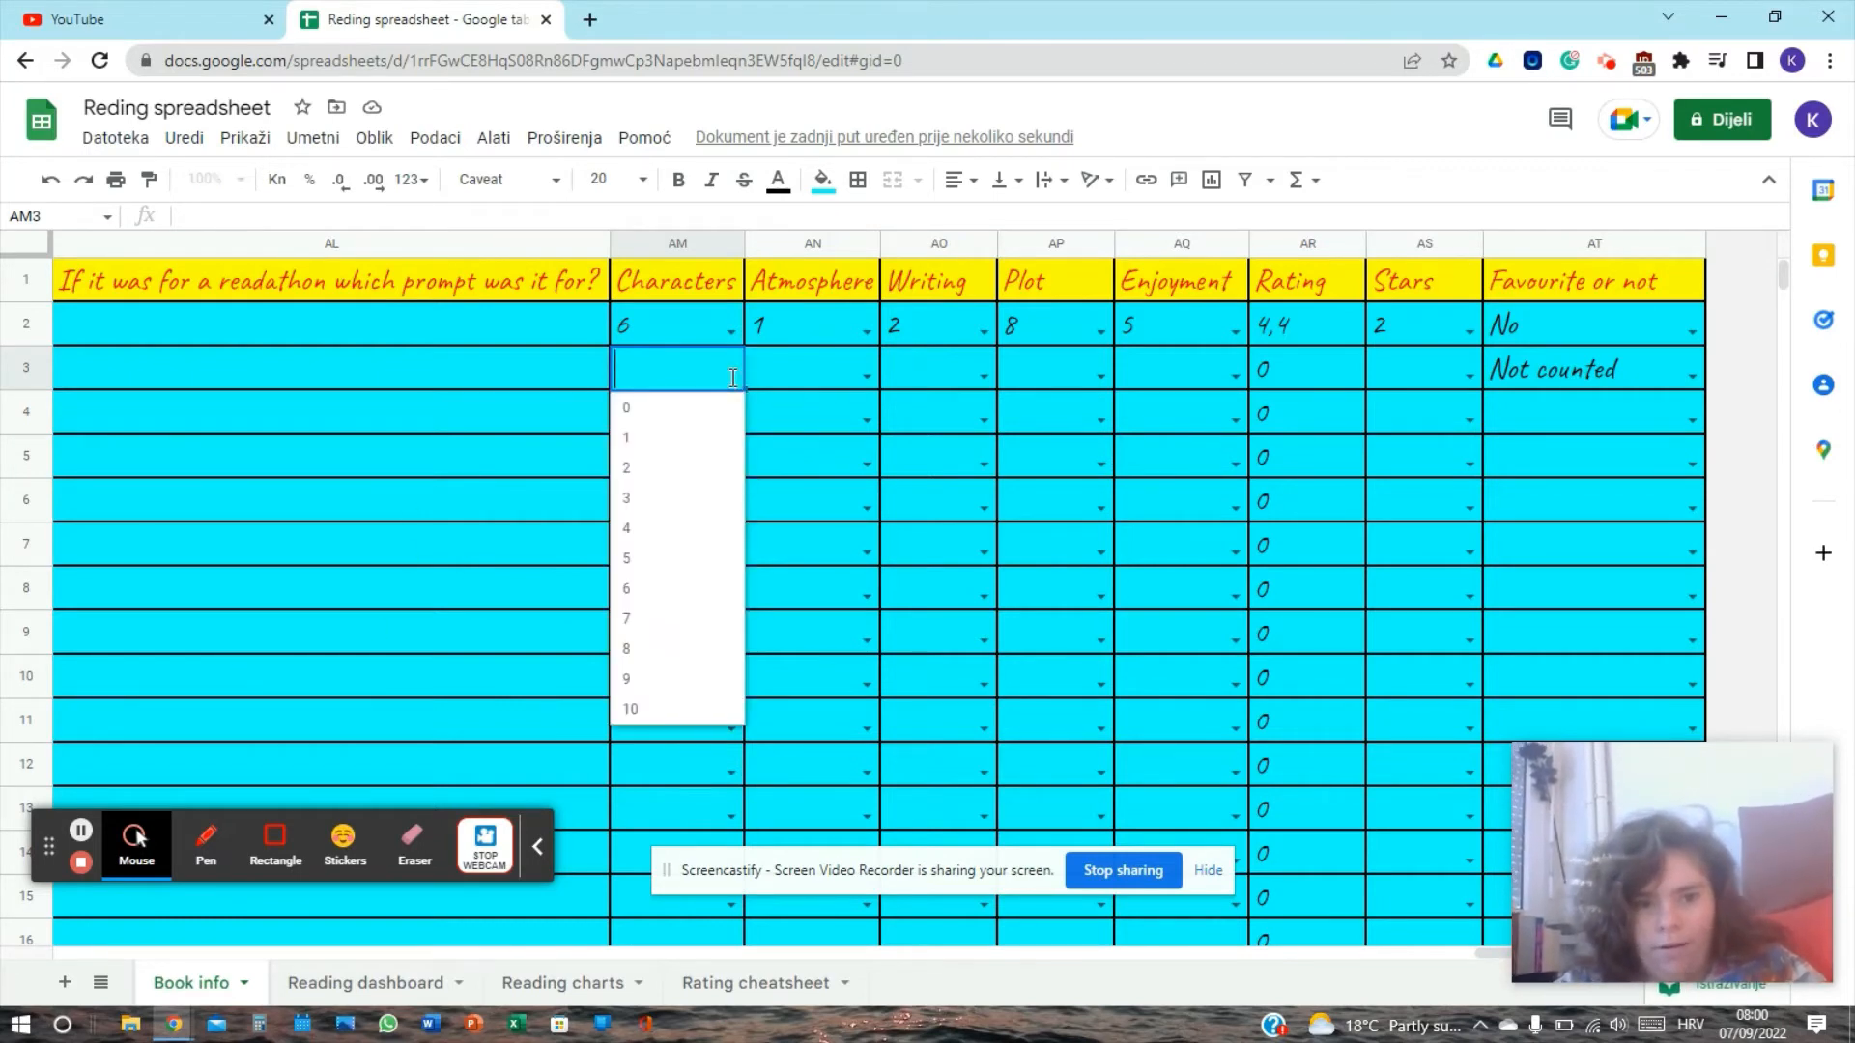
left_click(661, 679)
left_click(866, 377)
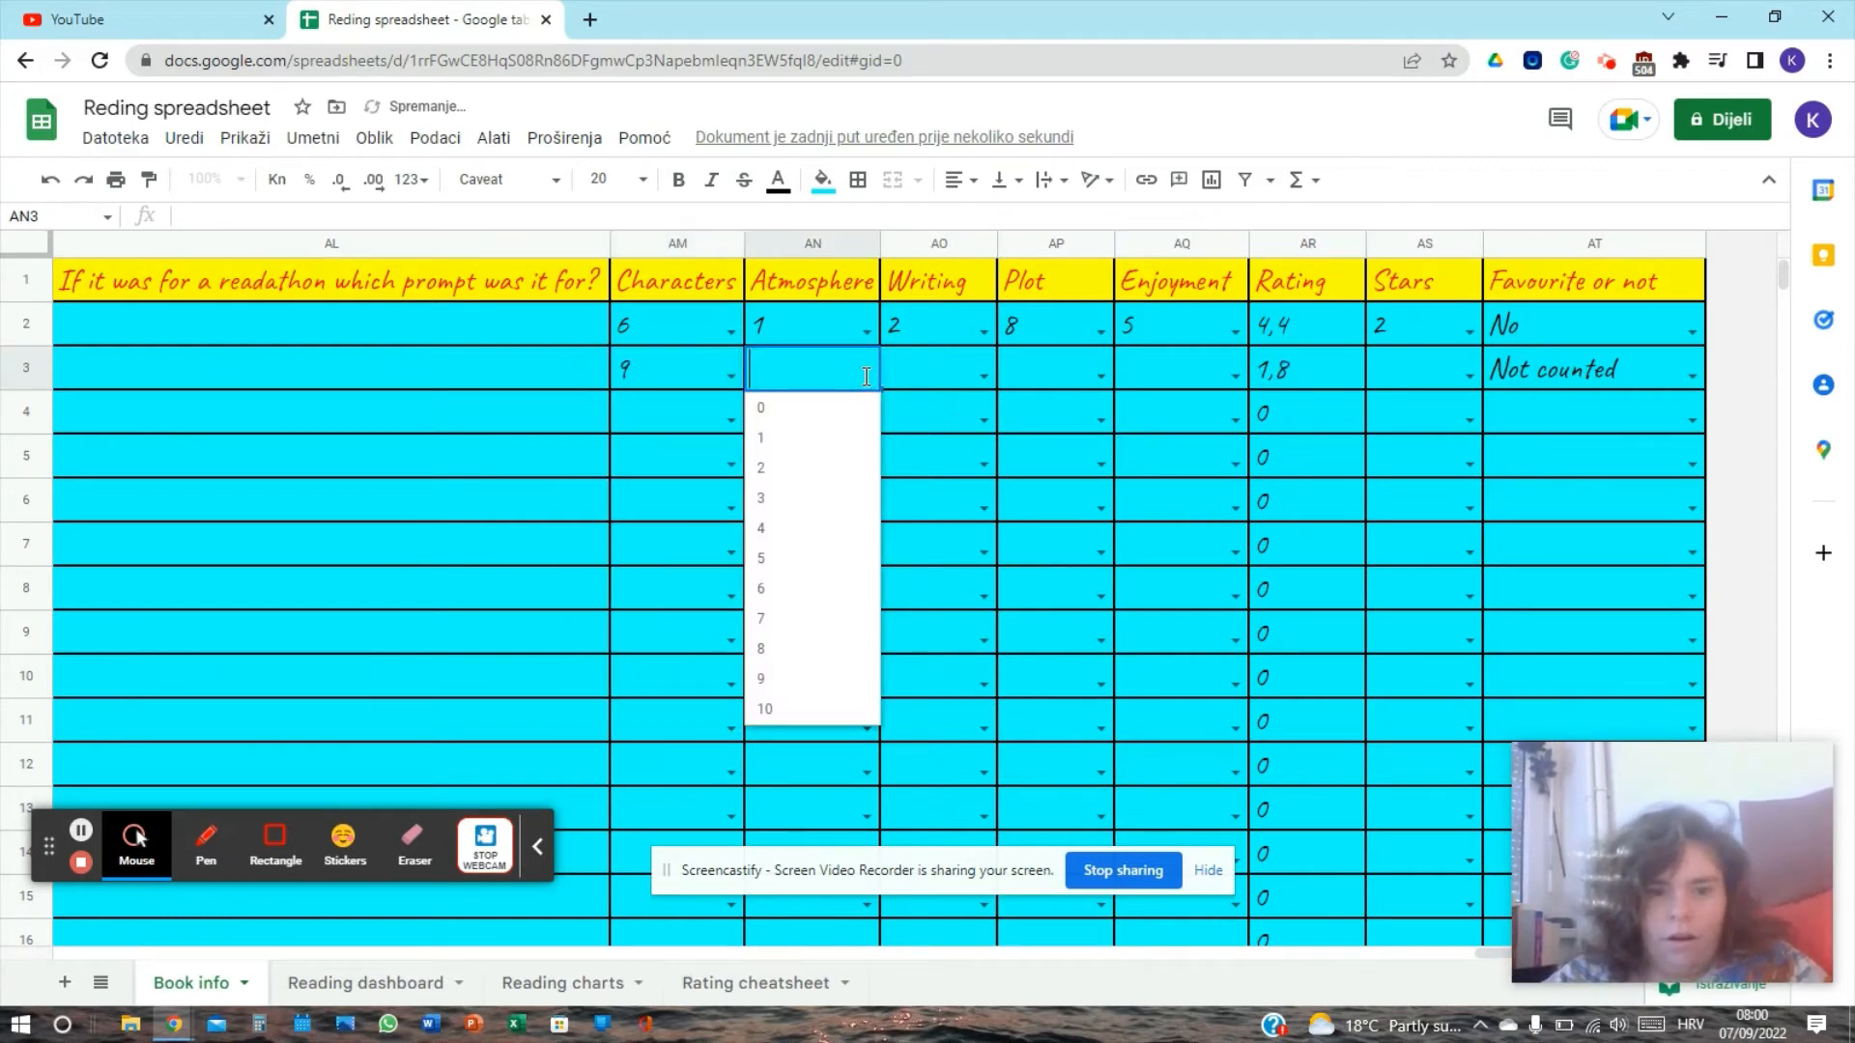
left_click(768, 419)
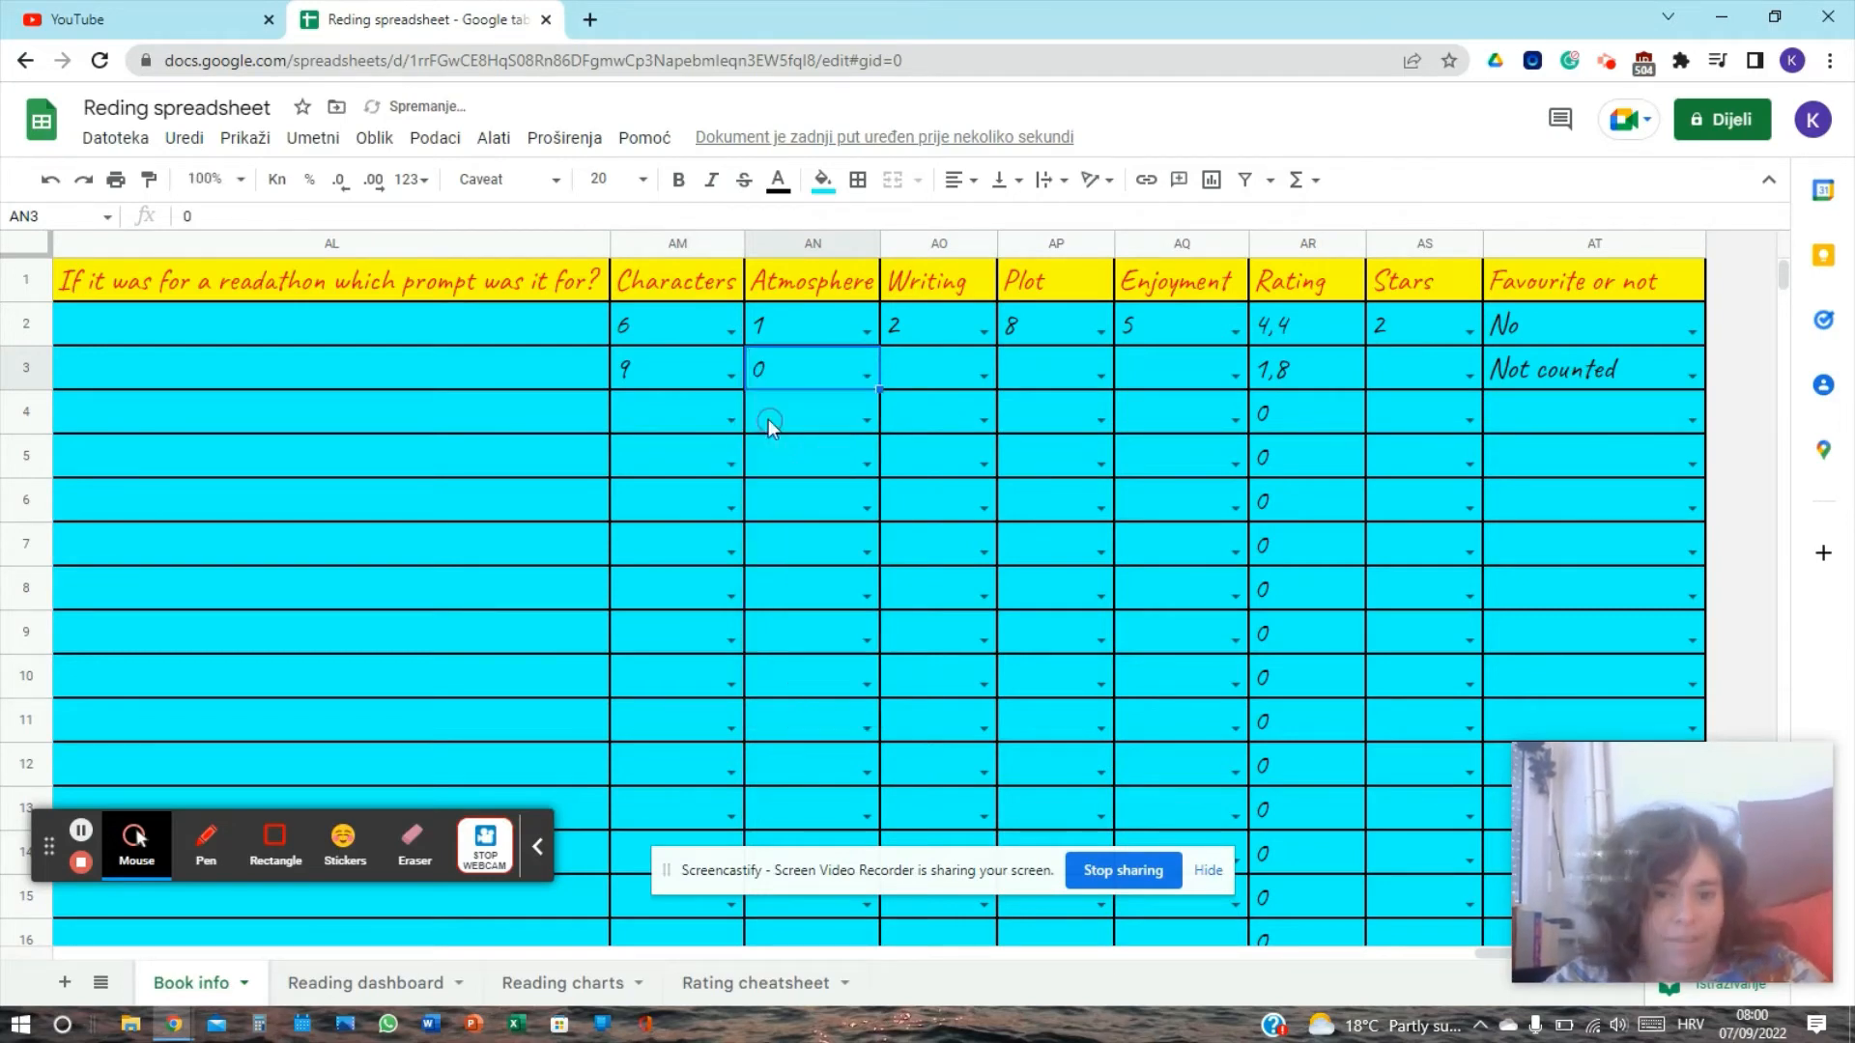
left_click(983, 377)
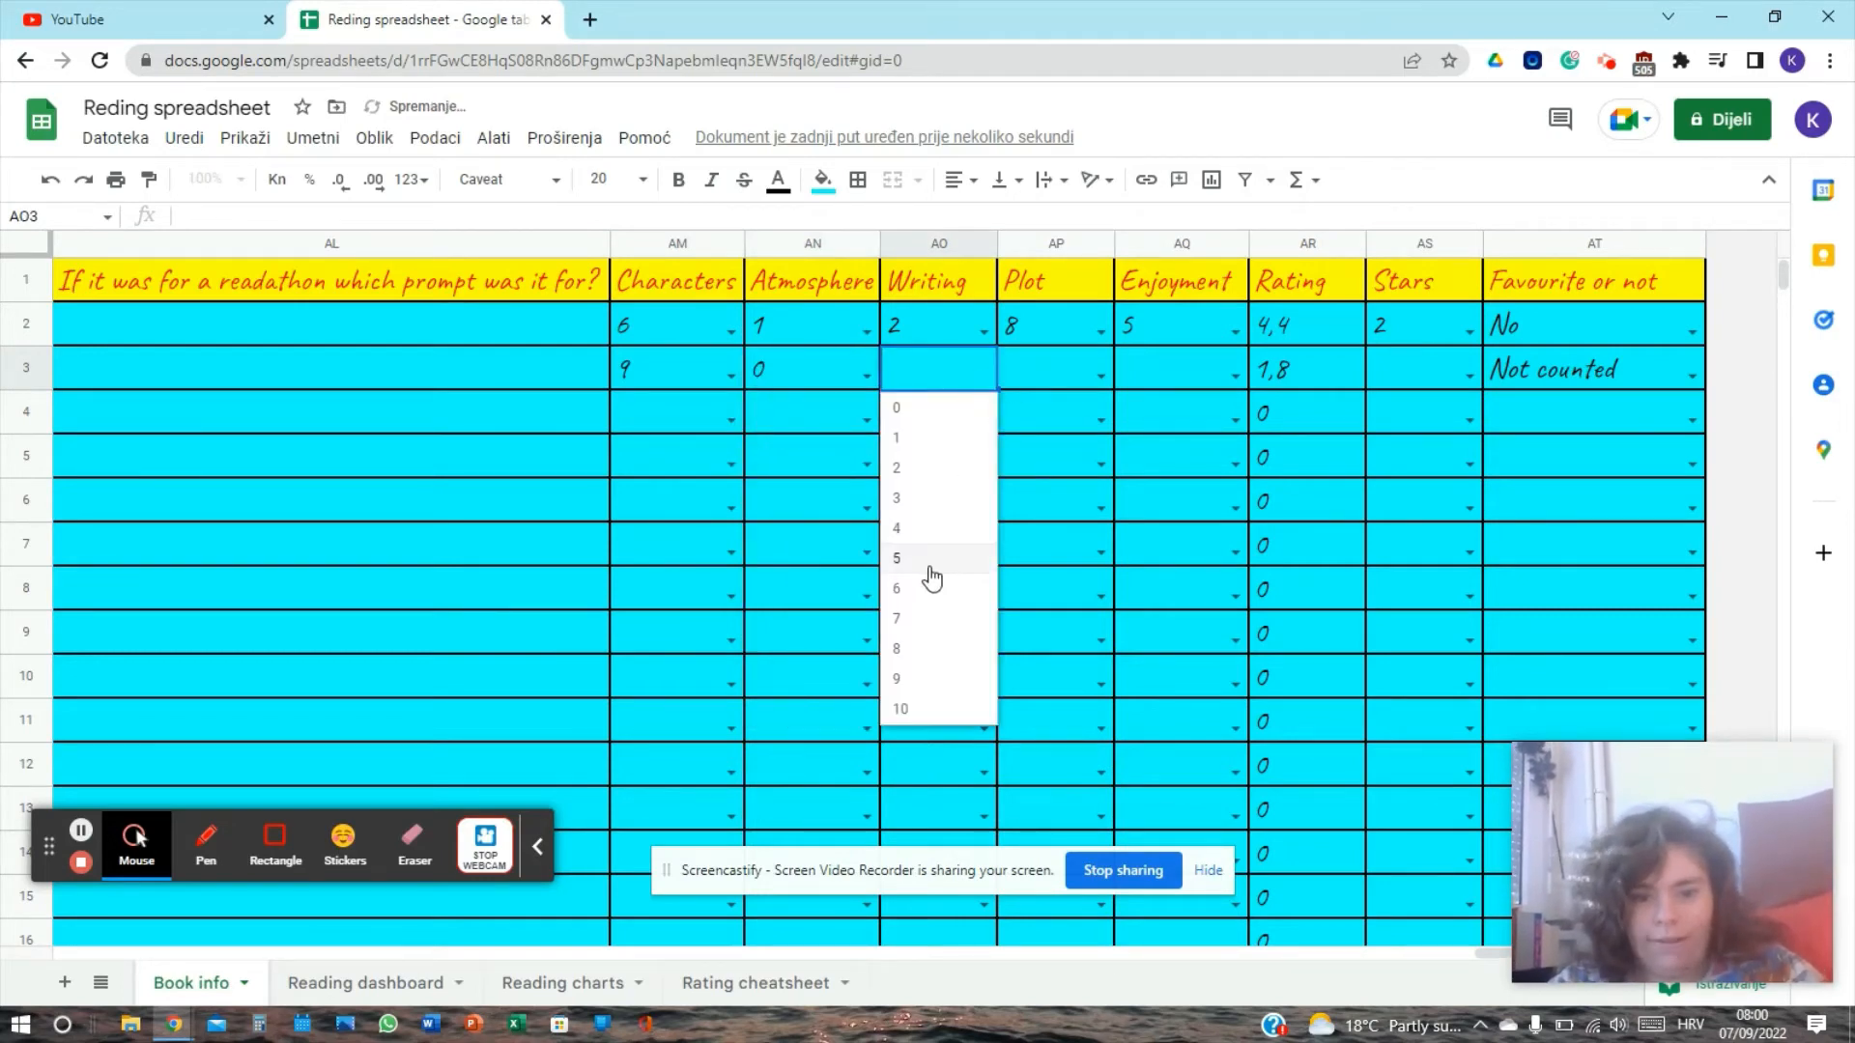
left_click(901, 626)
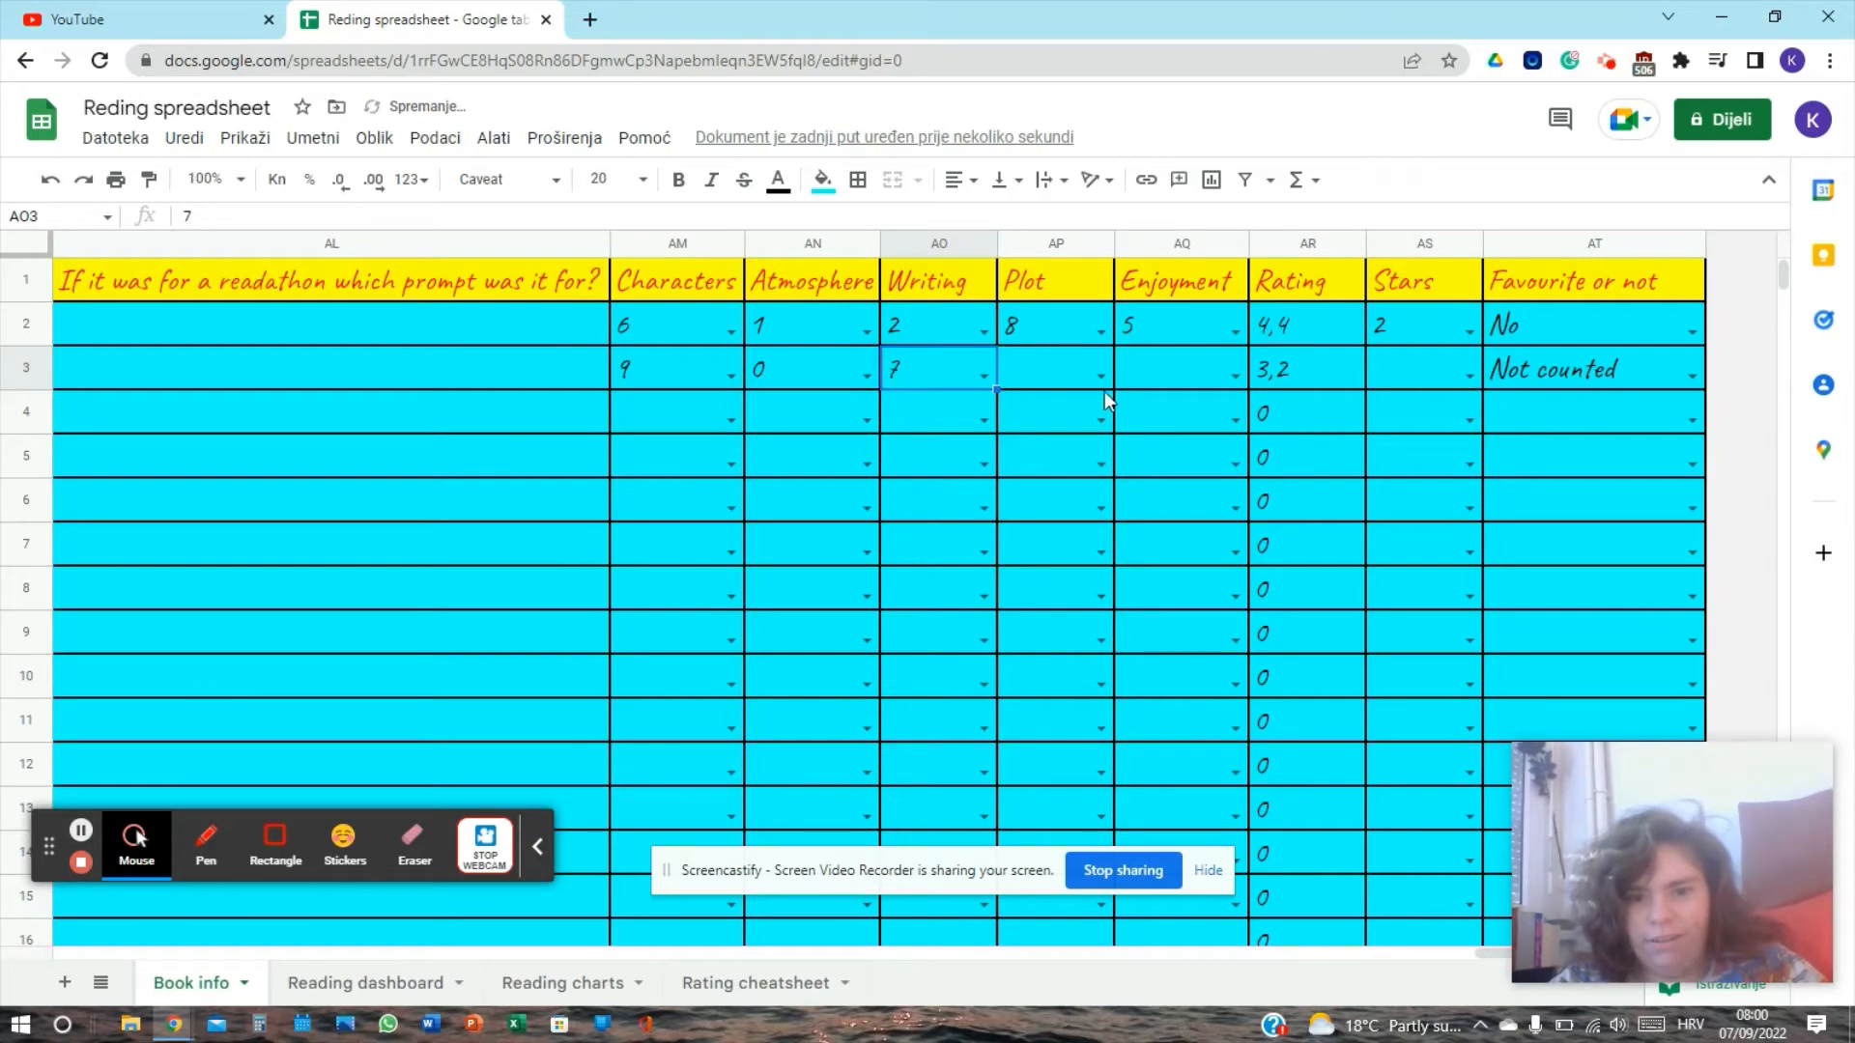
left_click(1101, 377)
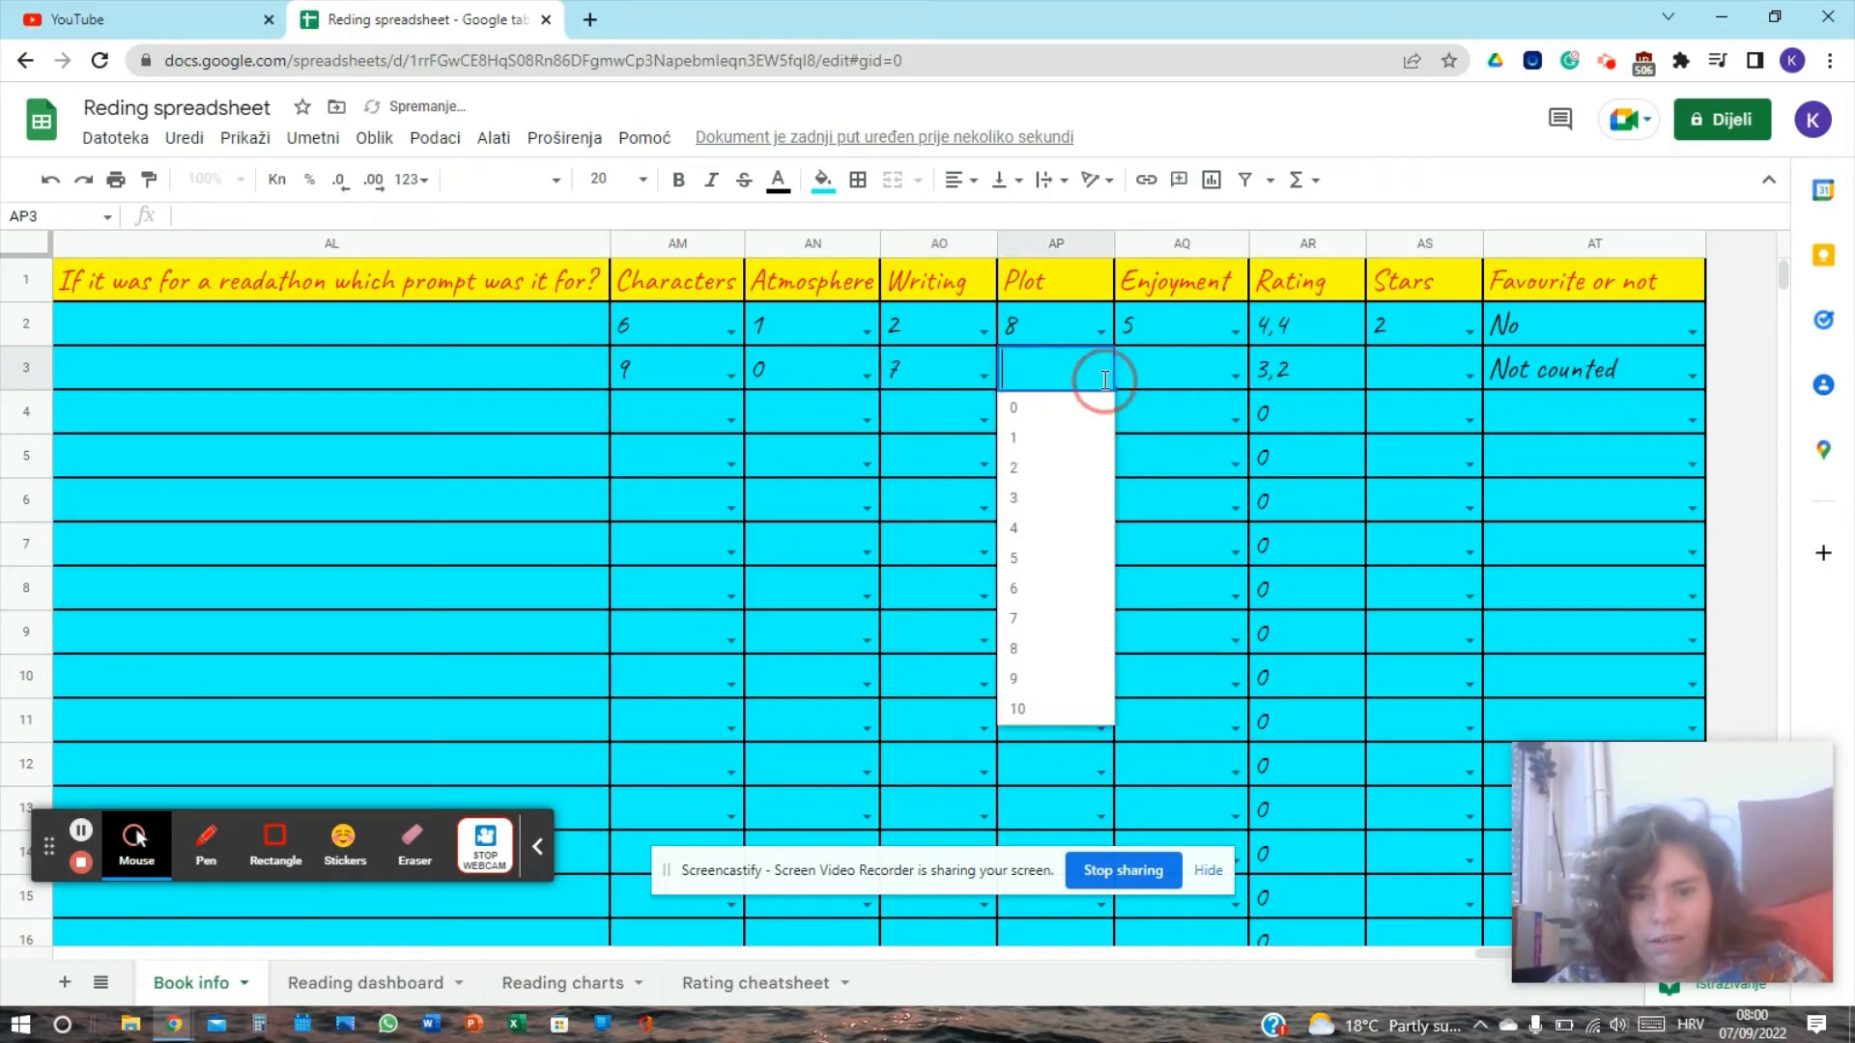
left_click(1016, 471)
left_click(1234, 377)
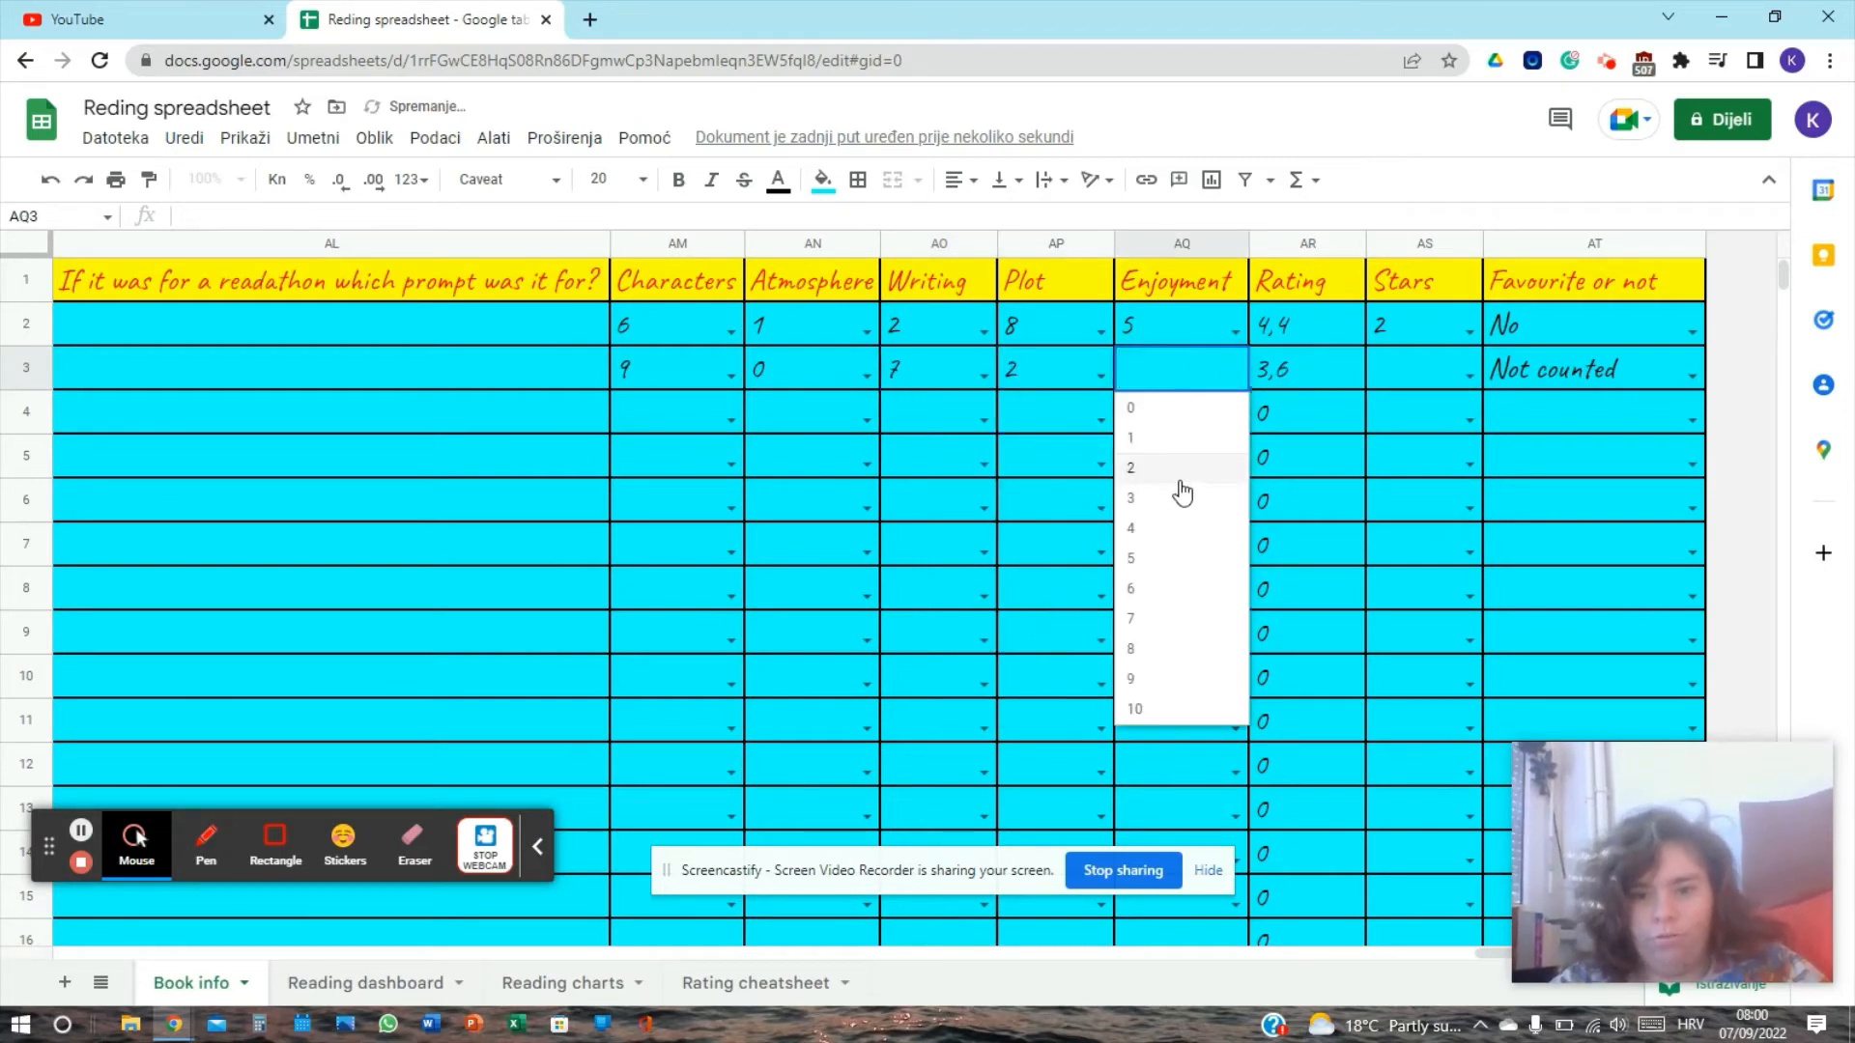
left_click(1133, 512)
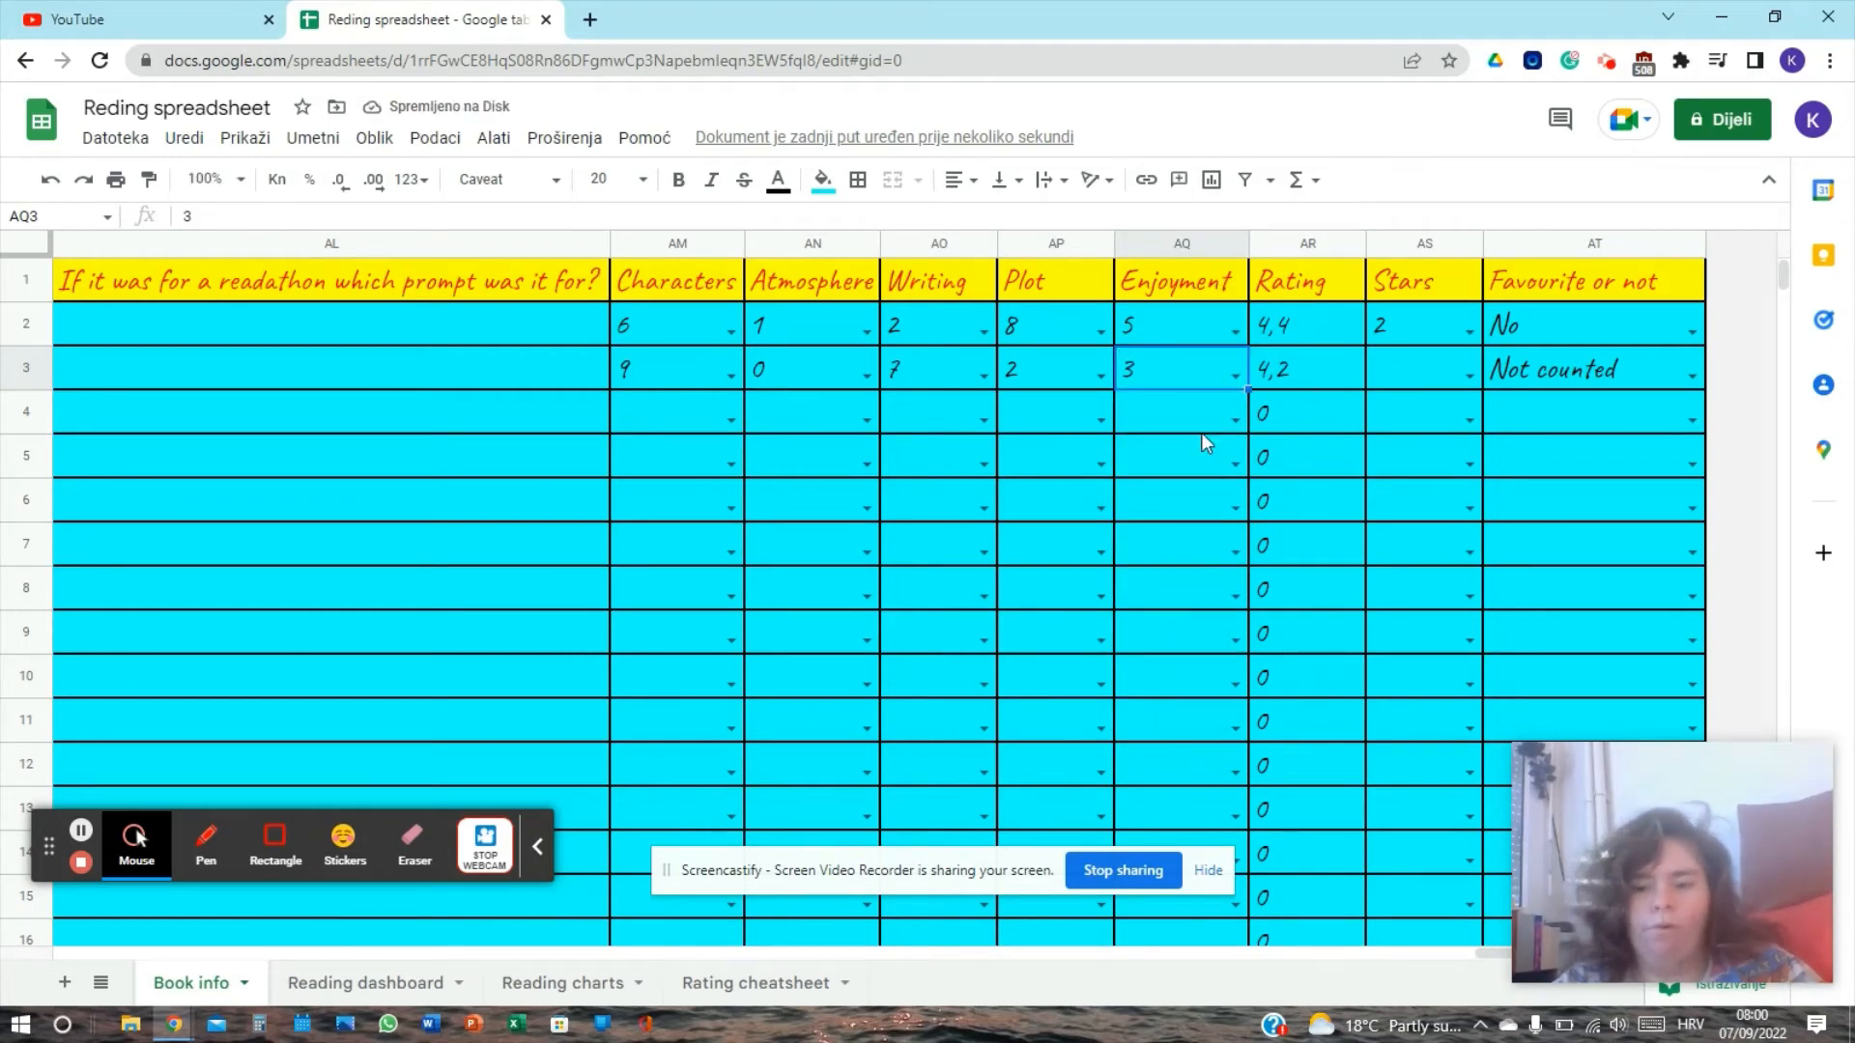
Step: Check the row 3 rating against the Rating cheatsheet and set its Stars to 2 on the Book info sheet
left_click(717, 984)
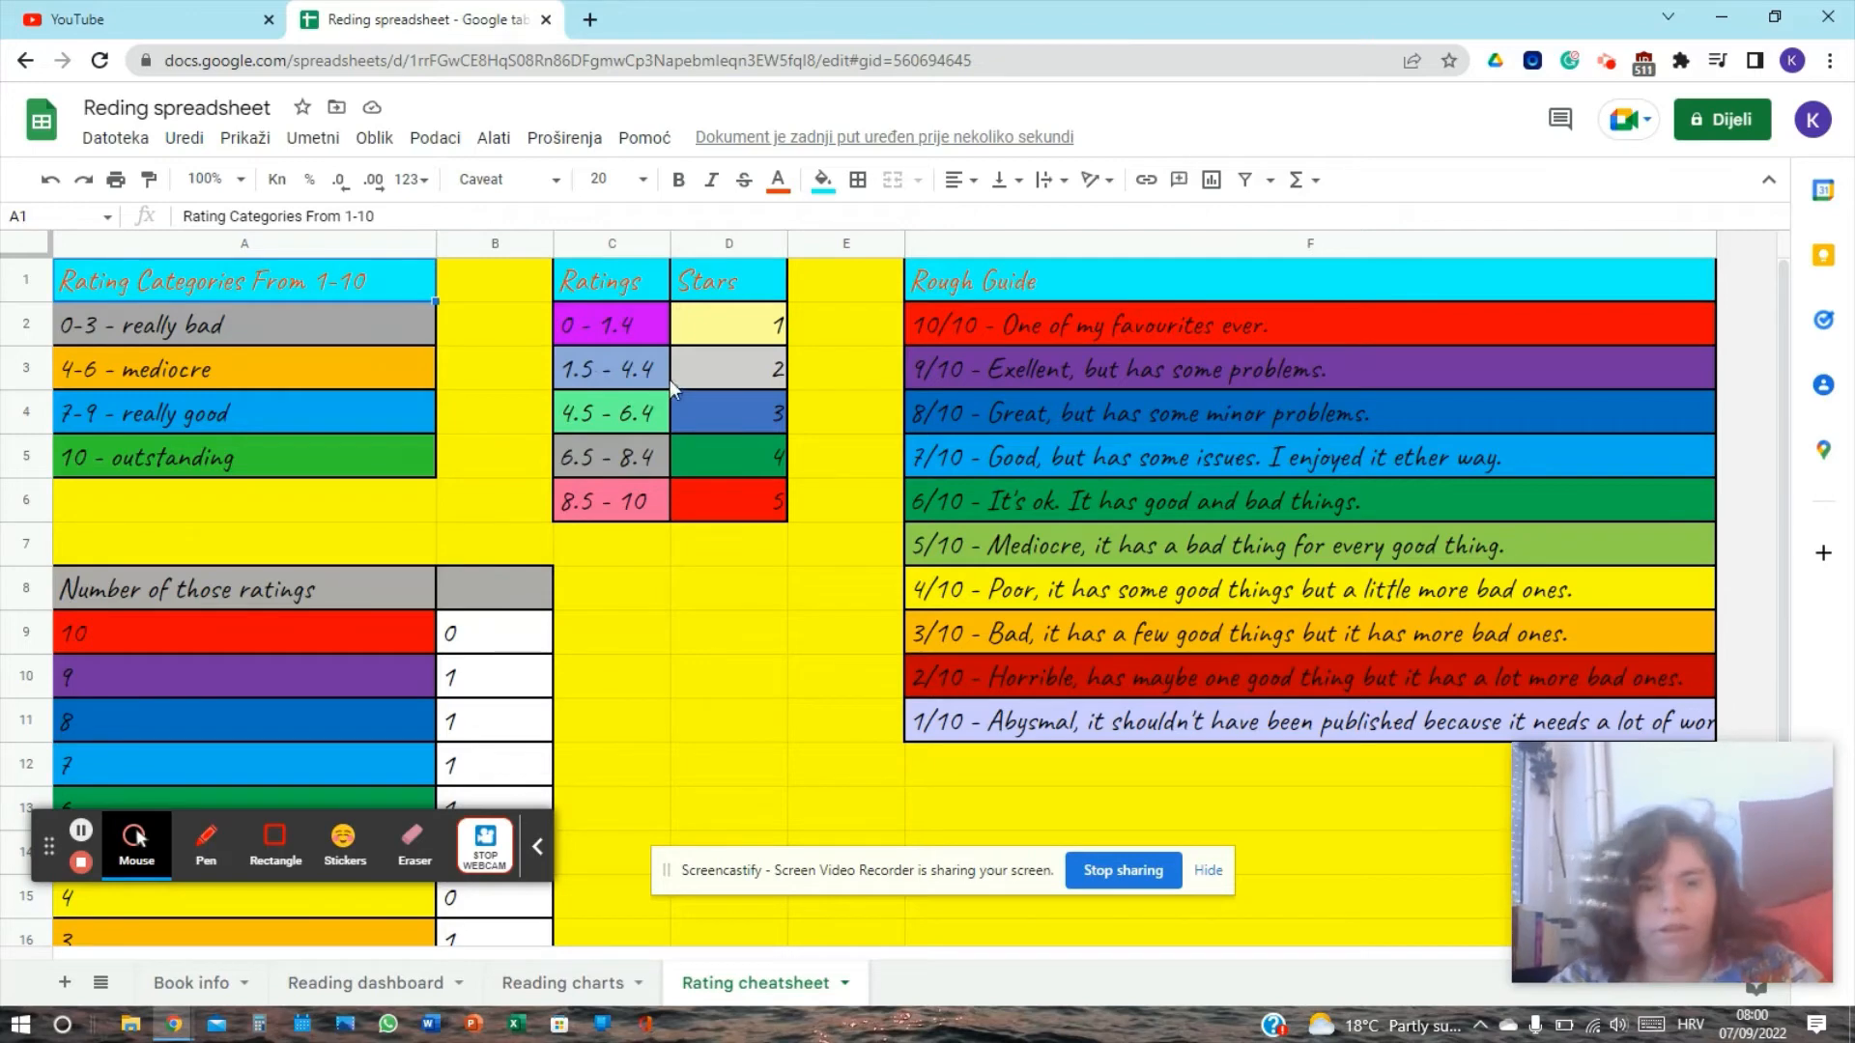
left_click(229, 977)
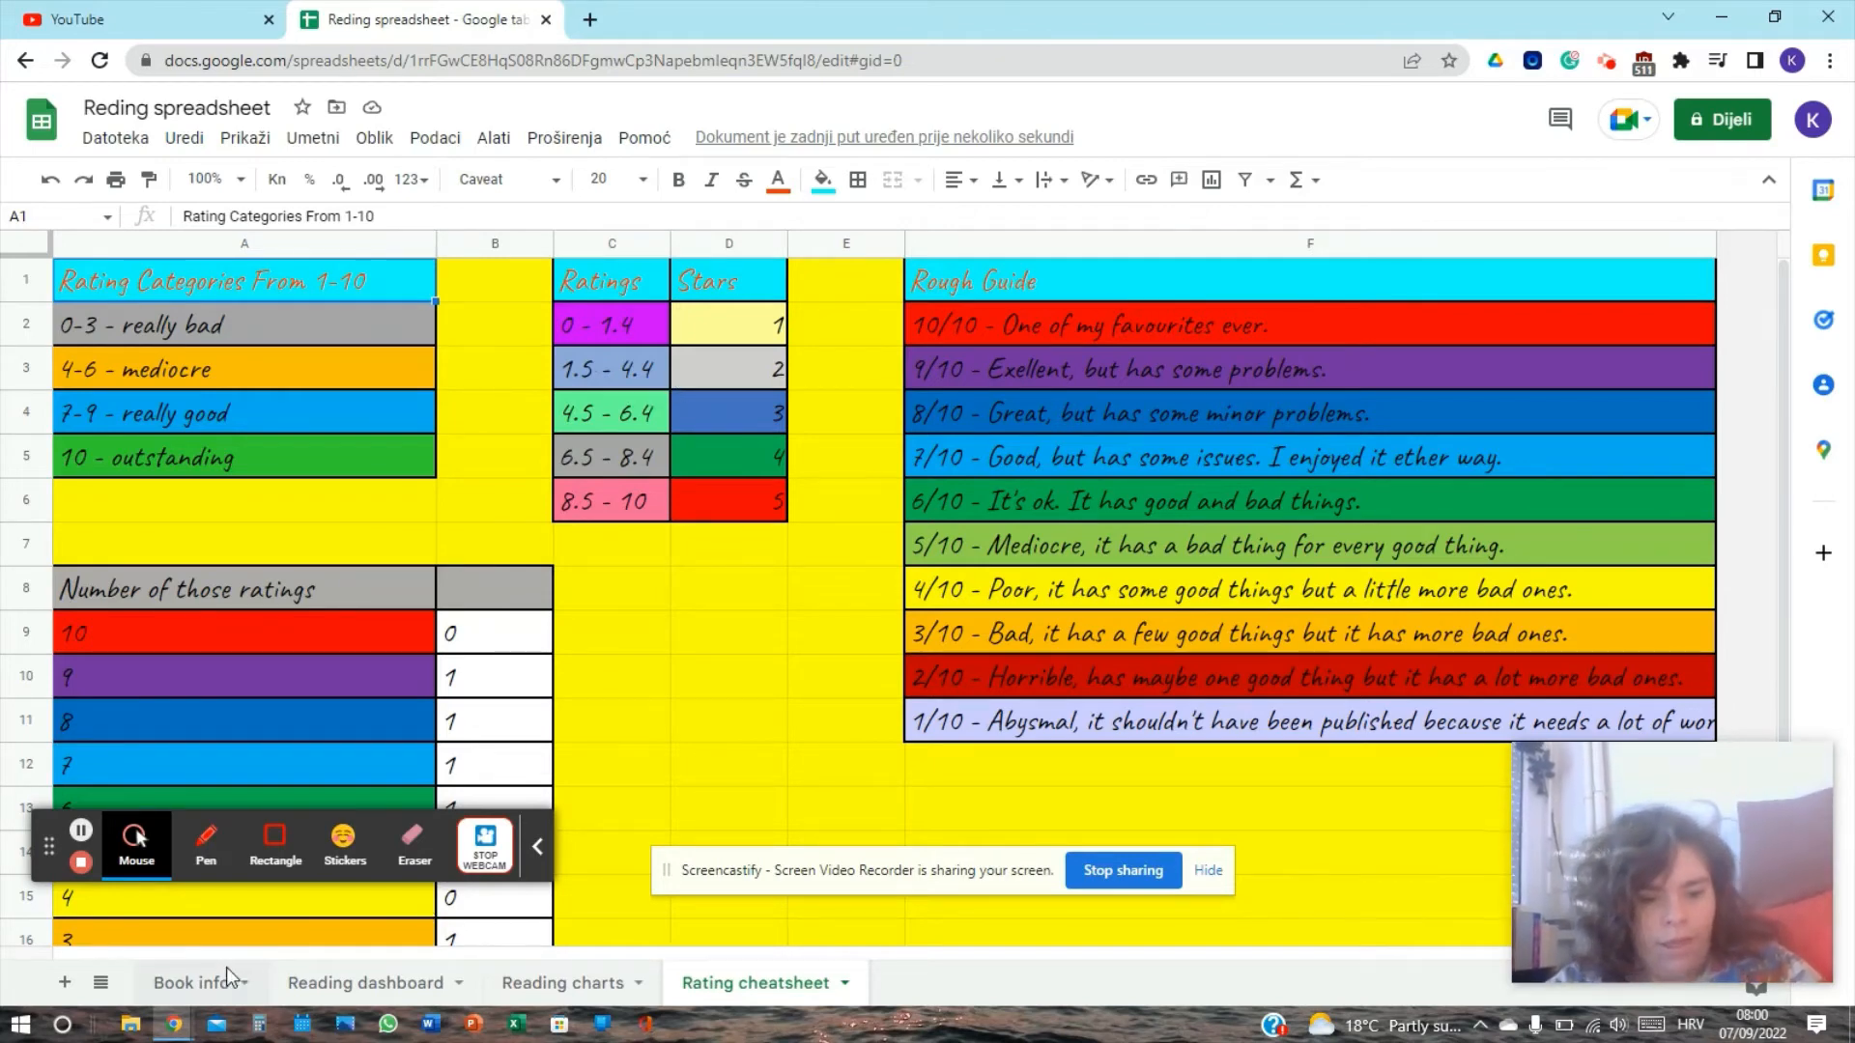
left_click(1378, 369)
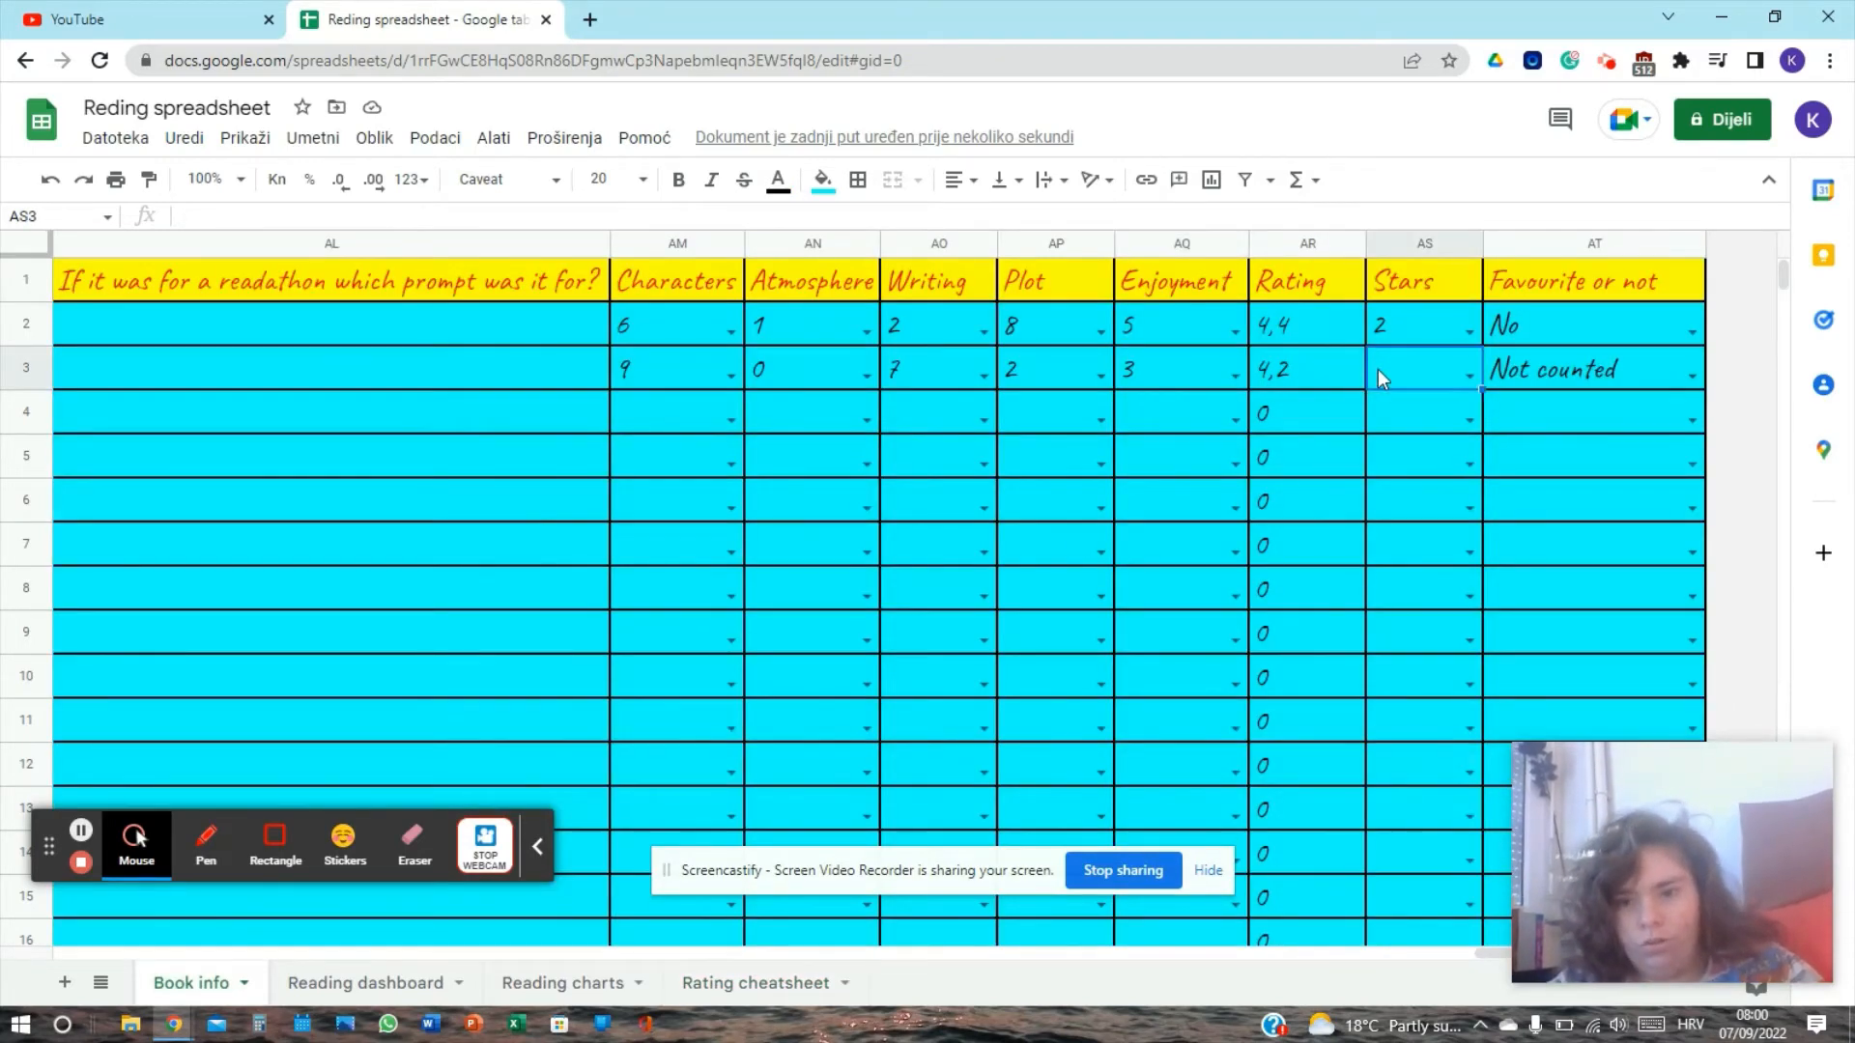
left_click(1469, 375)
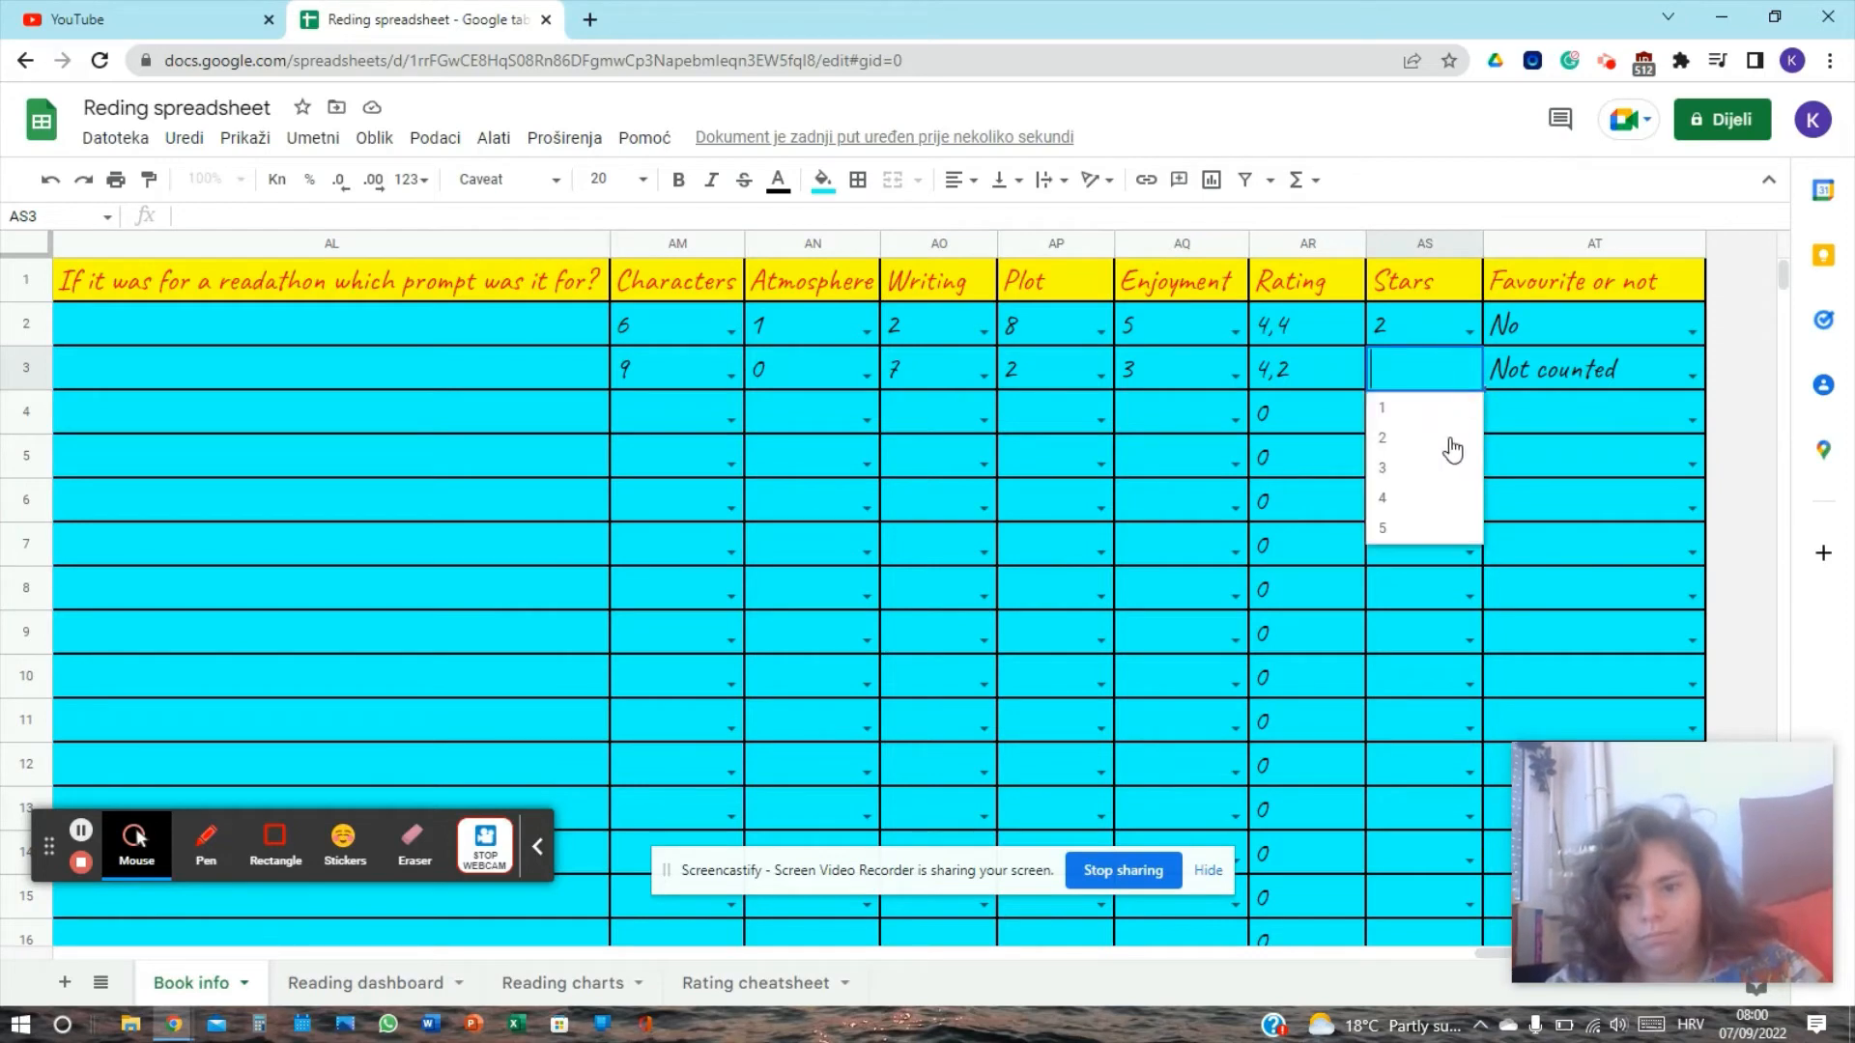
left_click(1395, 455)
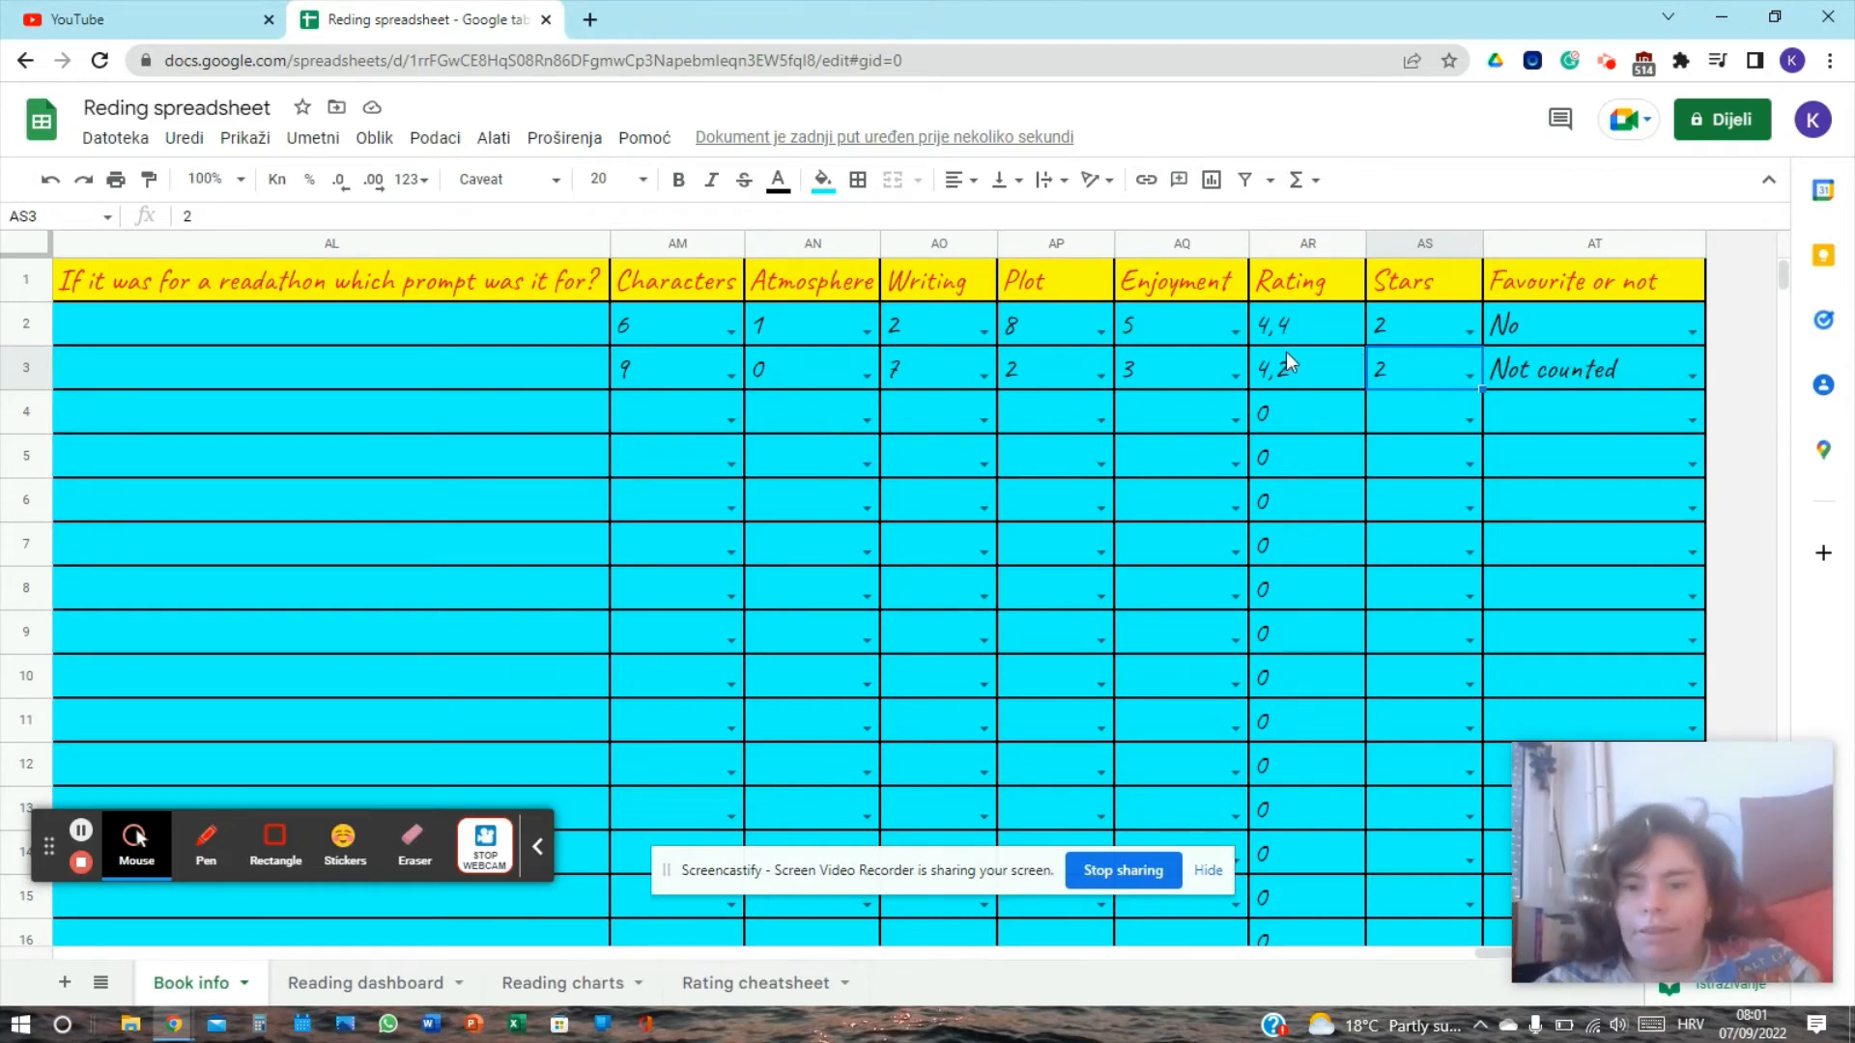
Step: Examine the "Favourite or not" column and its dropdown options in row 2
left_click(1574, 246)
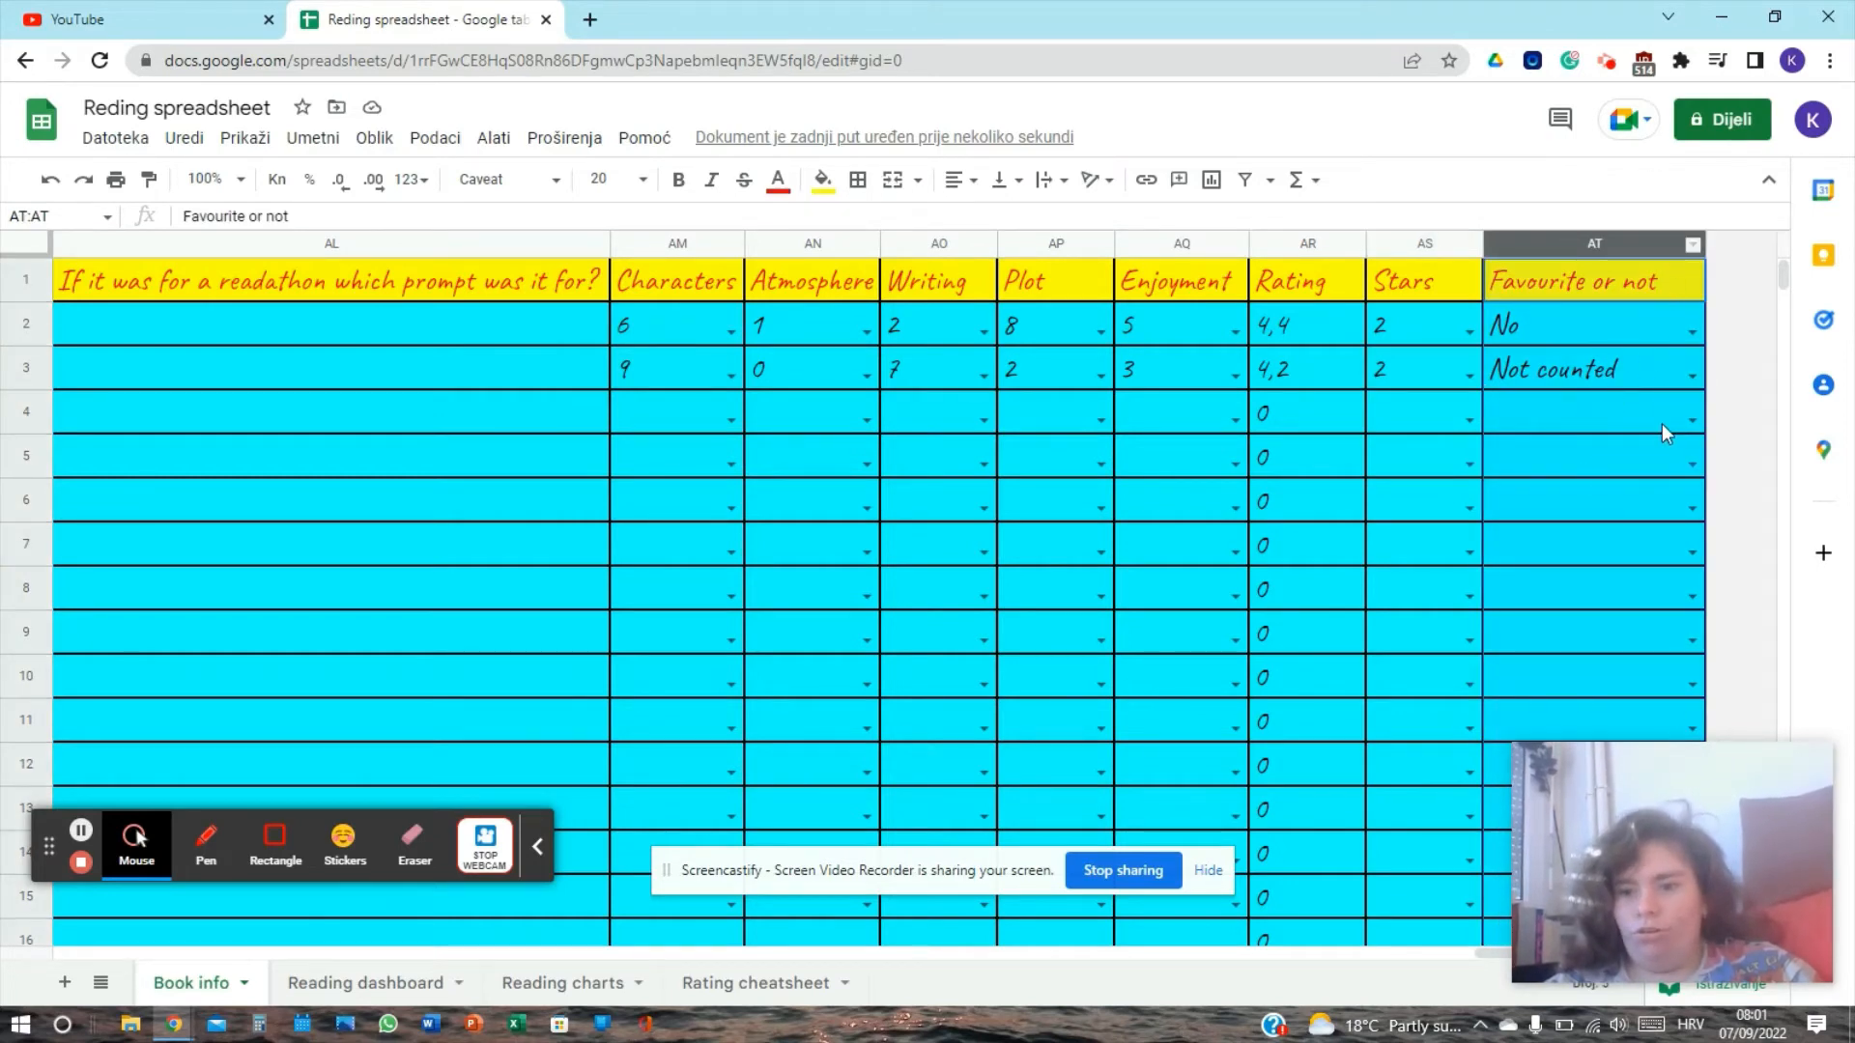
left_click(1693, 333)
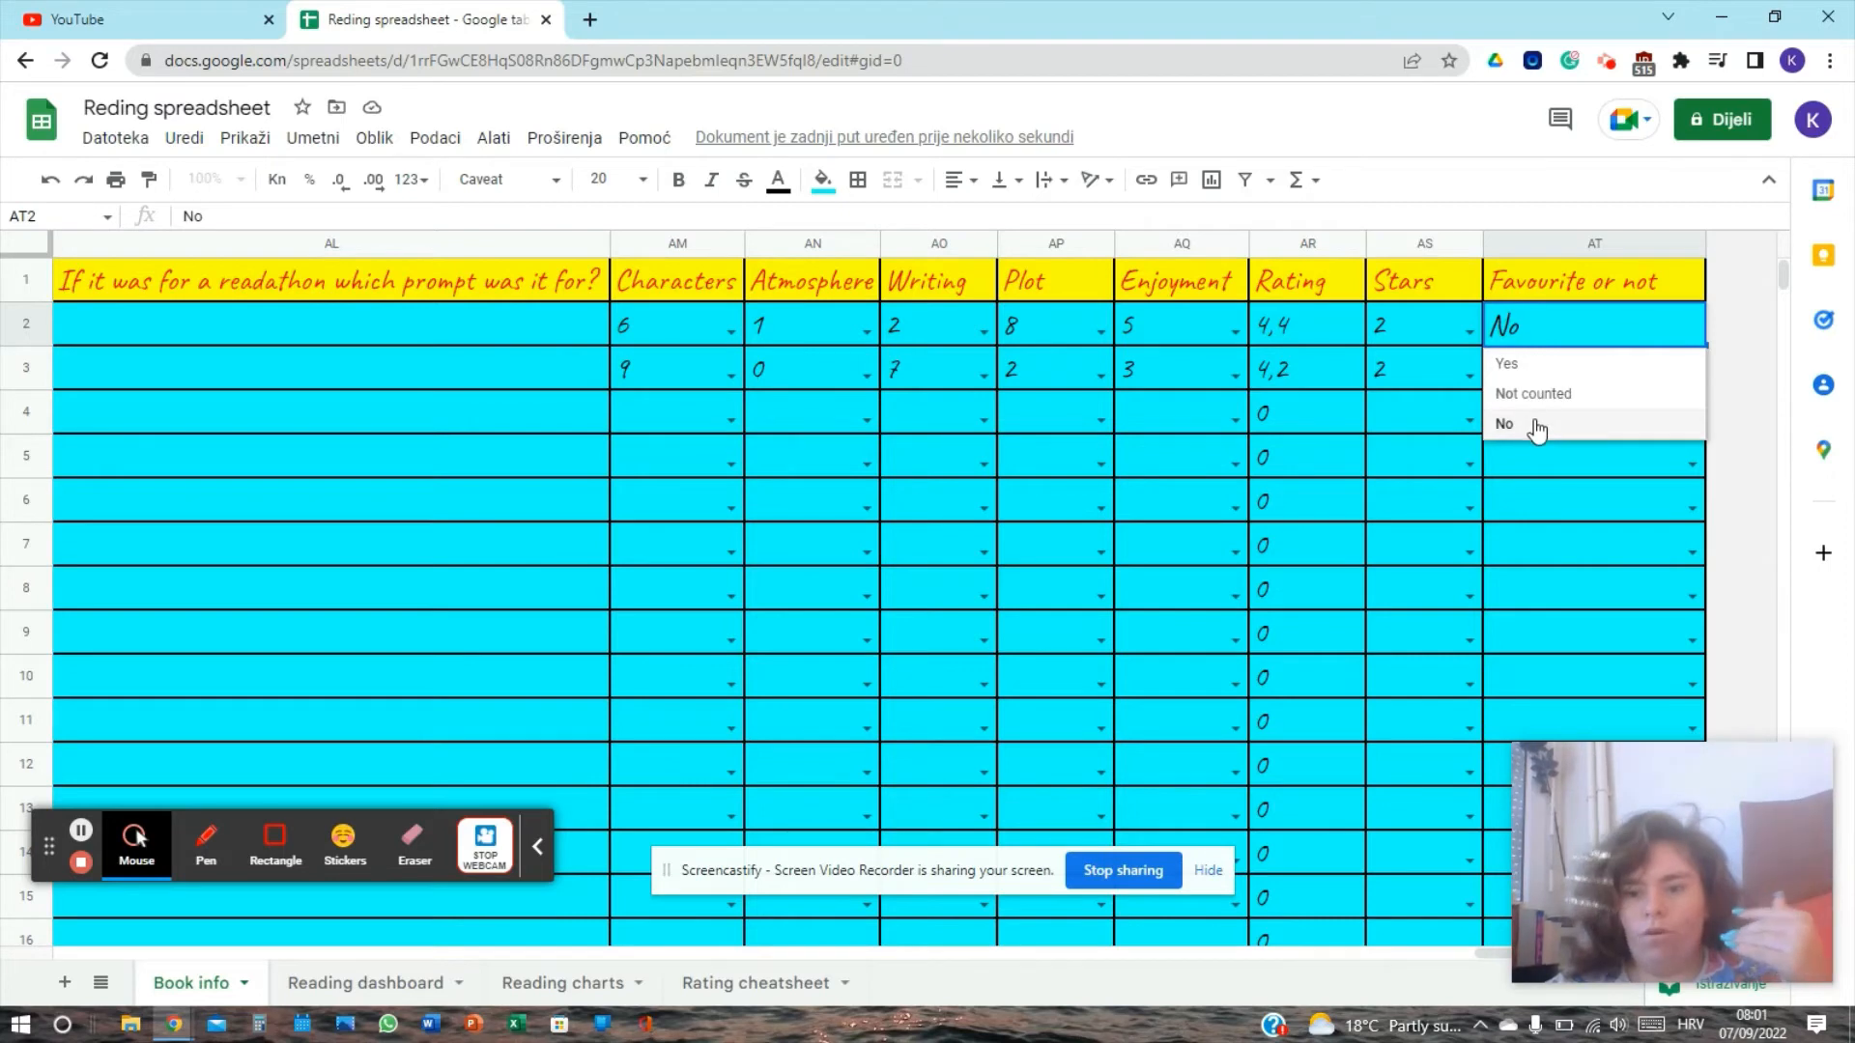
left_click(1557, 245)
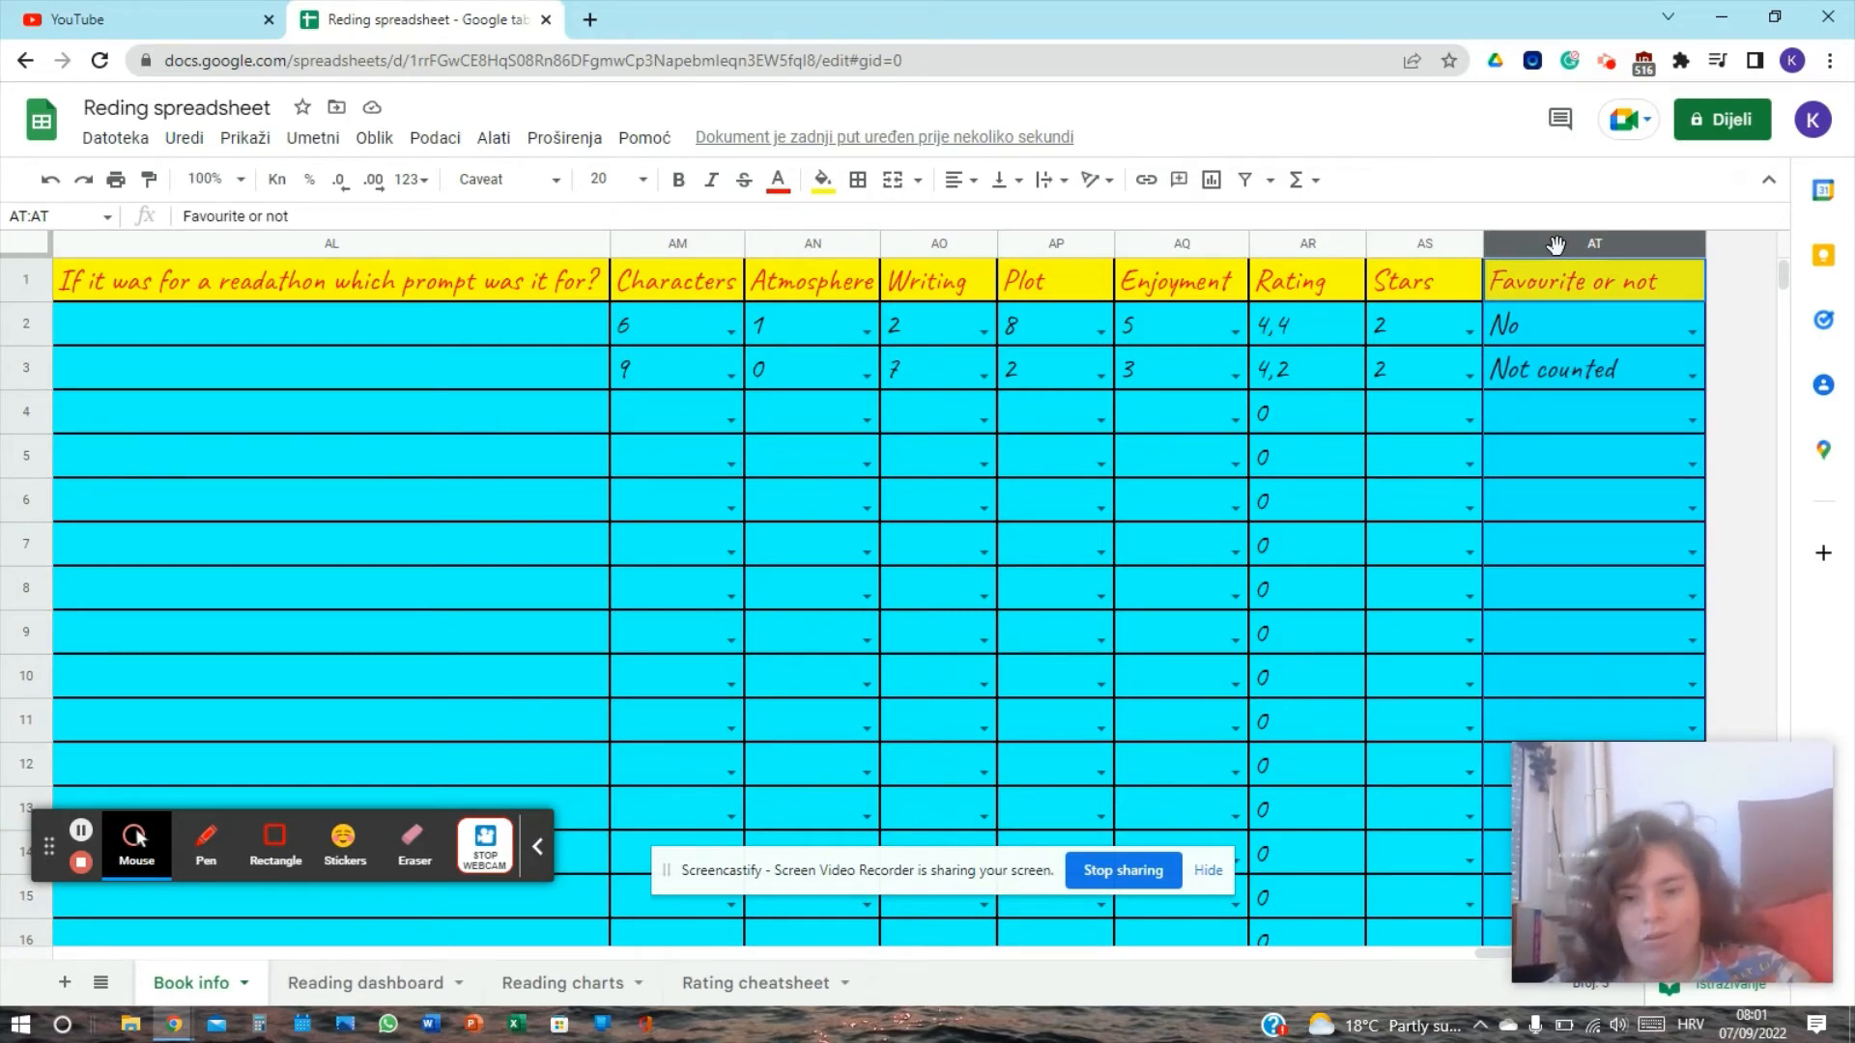
Step: Compare the Reading dashboard's monthly book counts with the Month entries at the start of the Book info sheet
left_click(328, 979)
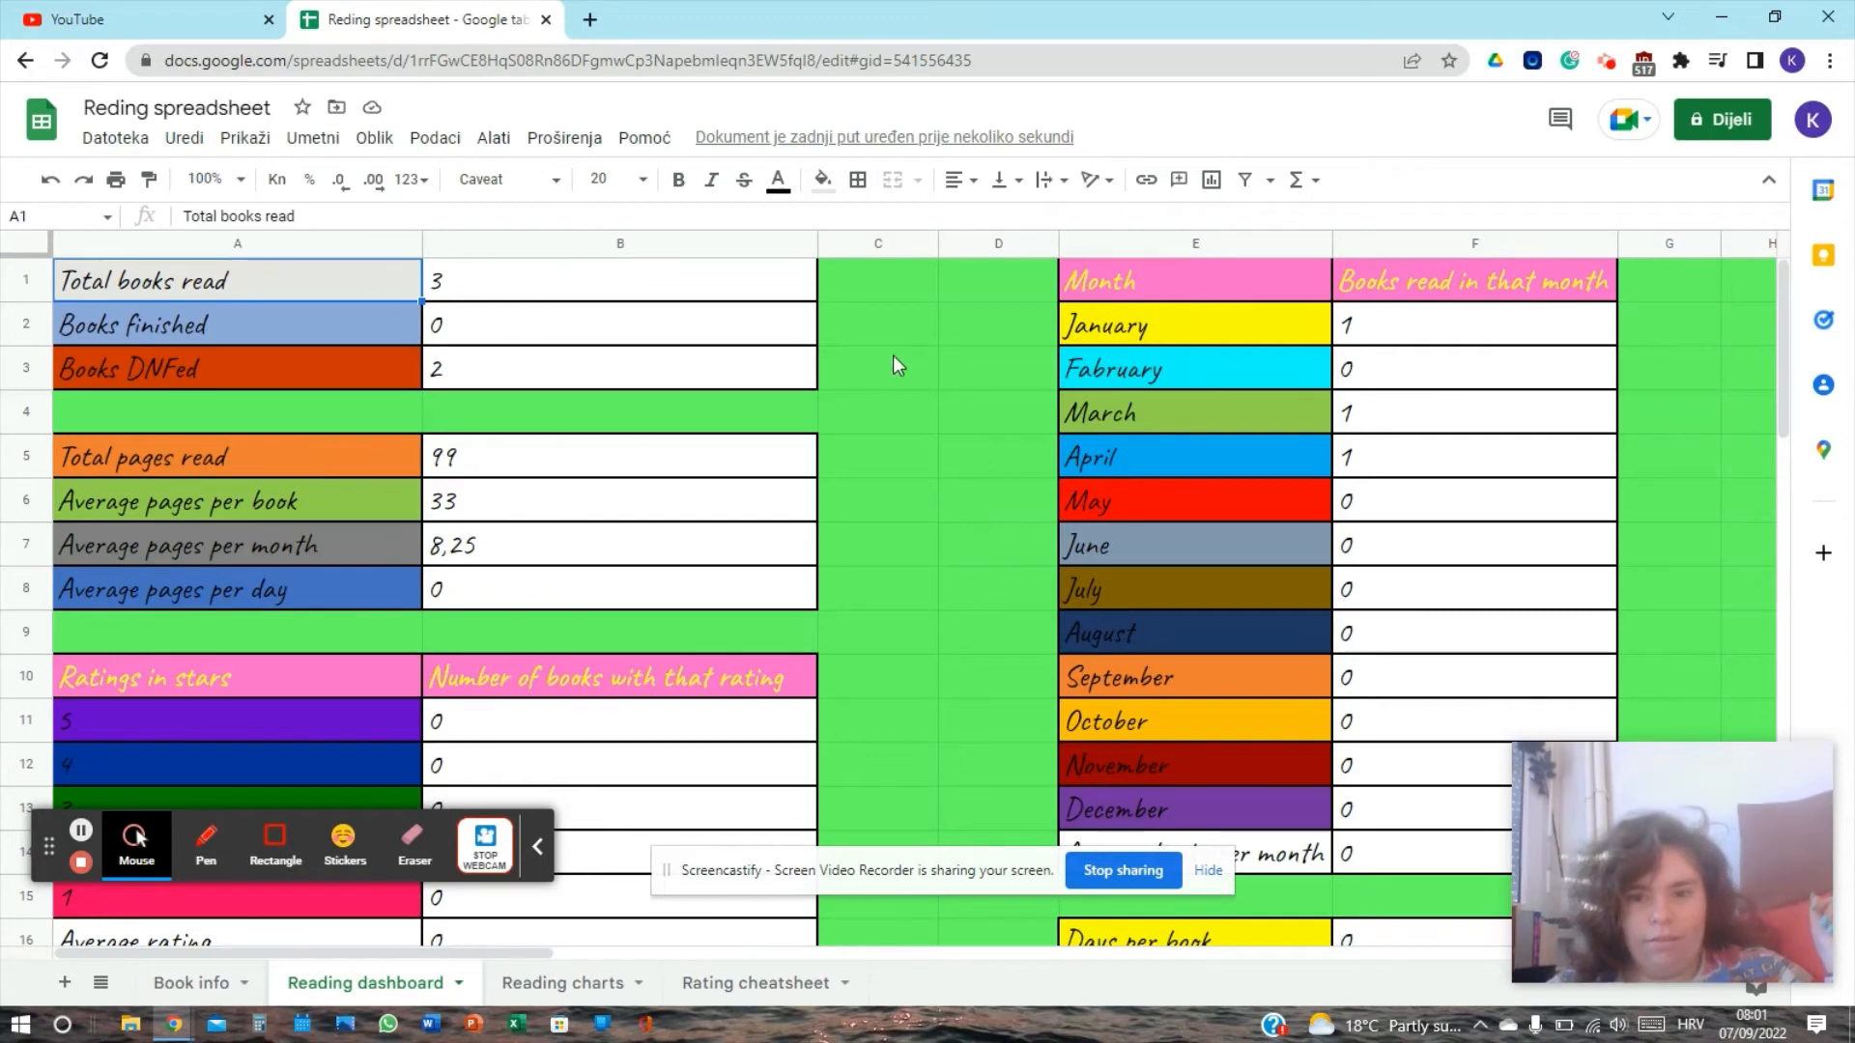
left_click(190, 983)
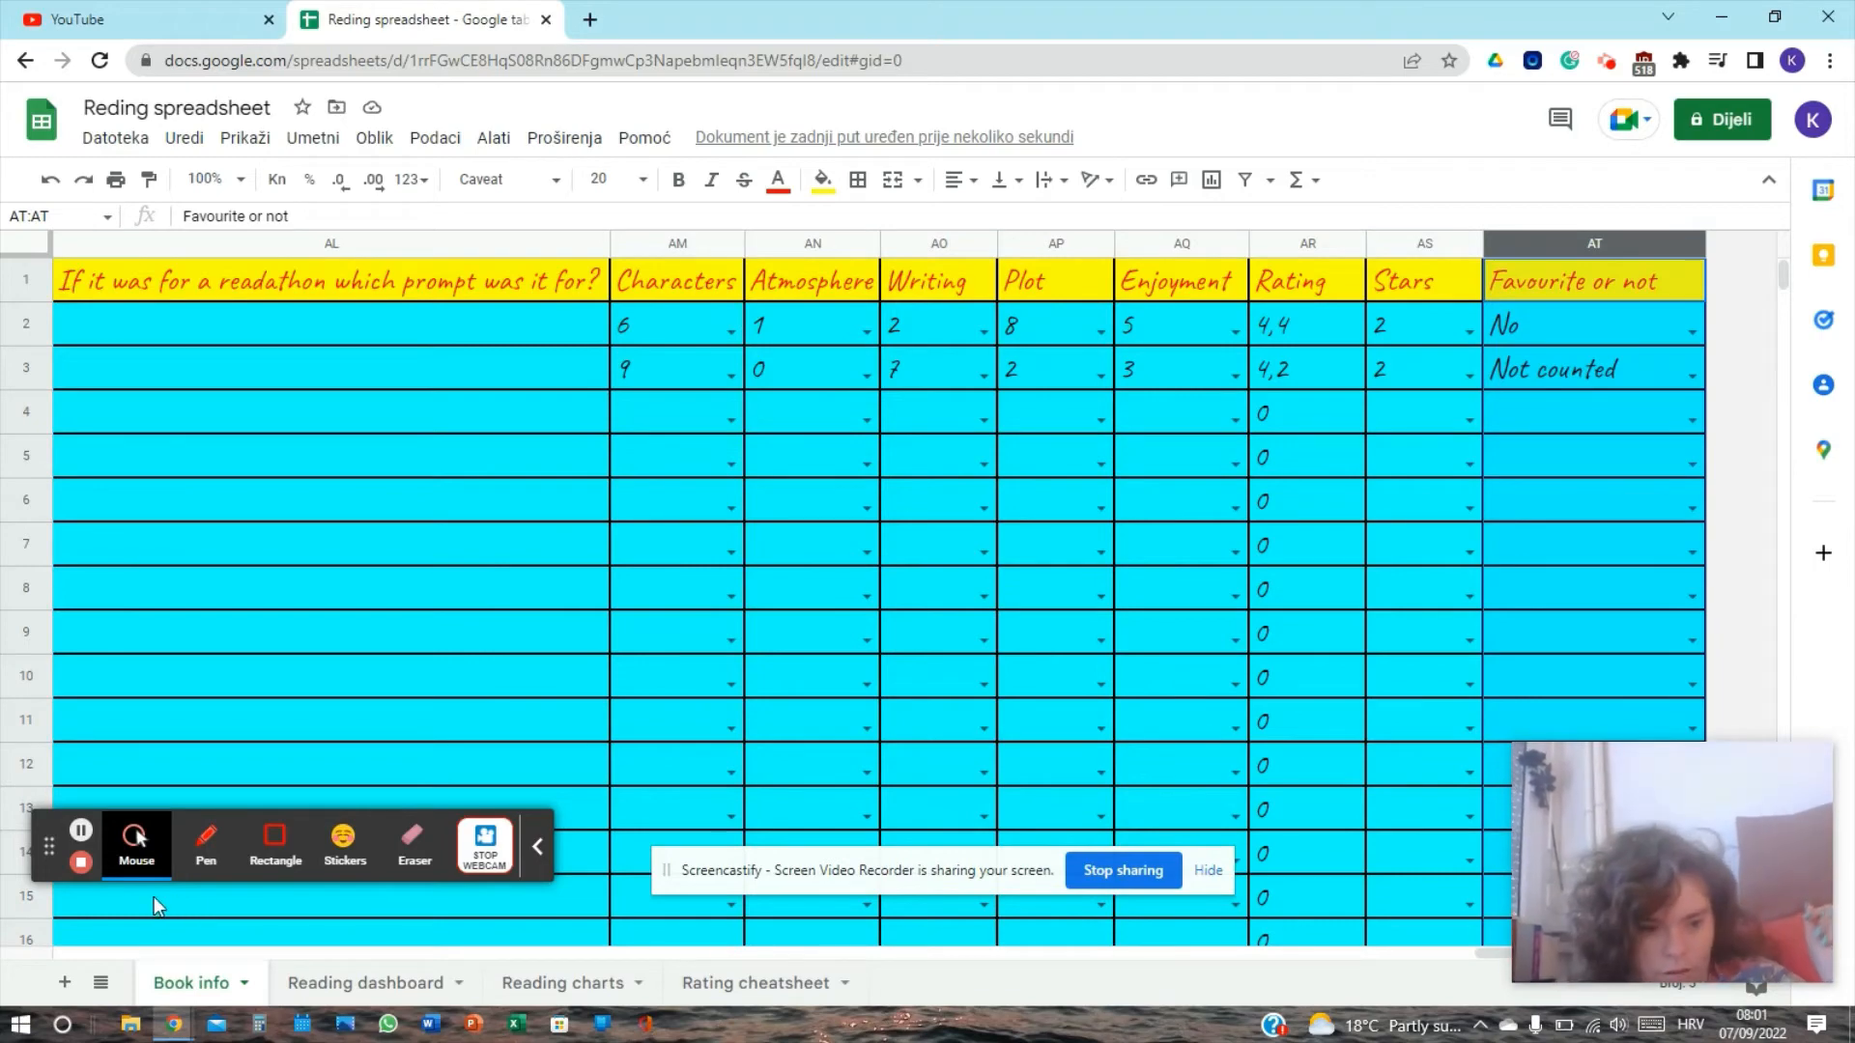
left_click(97, 951)
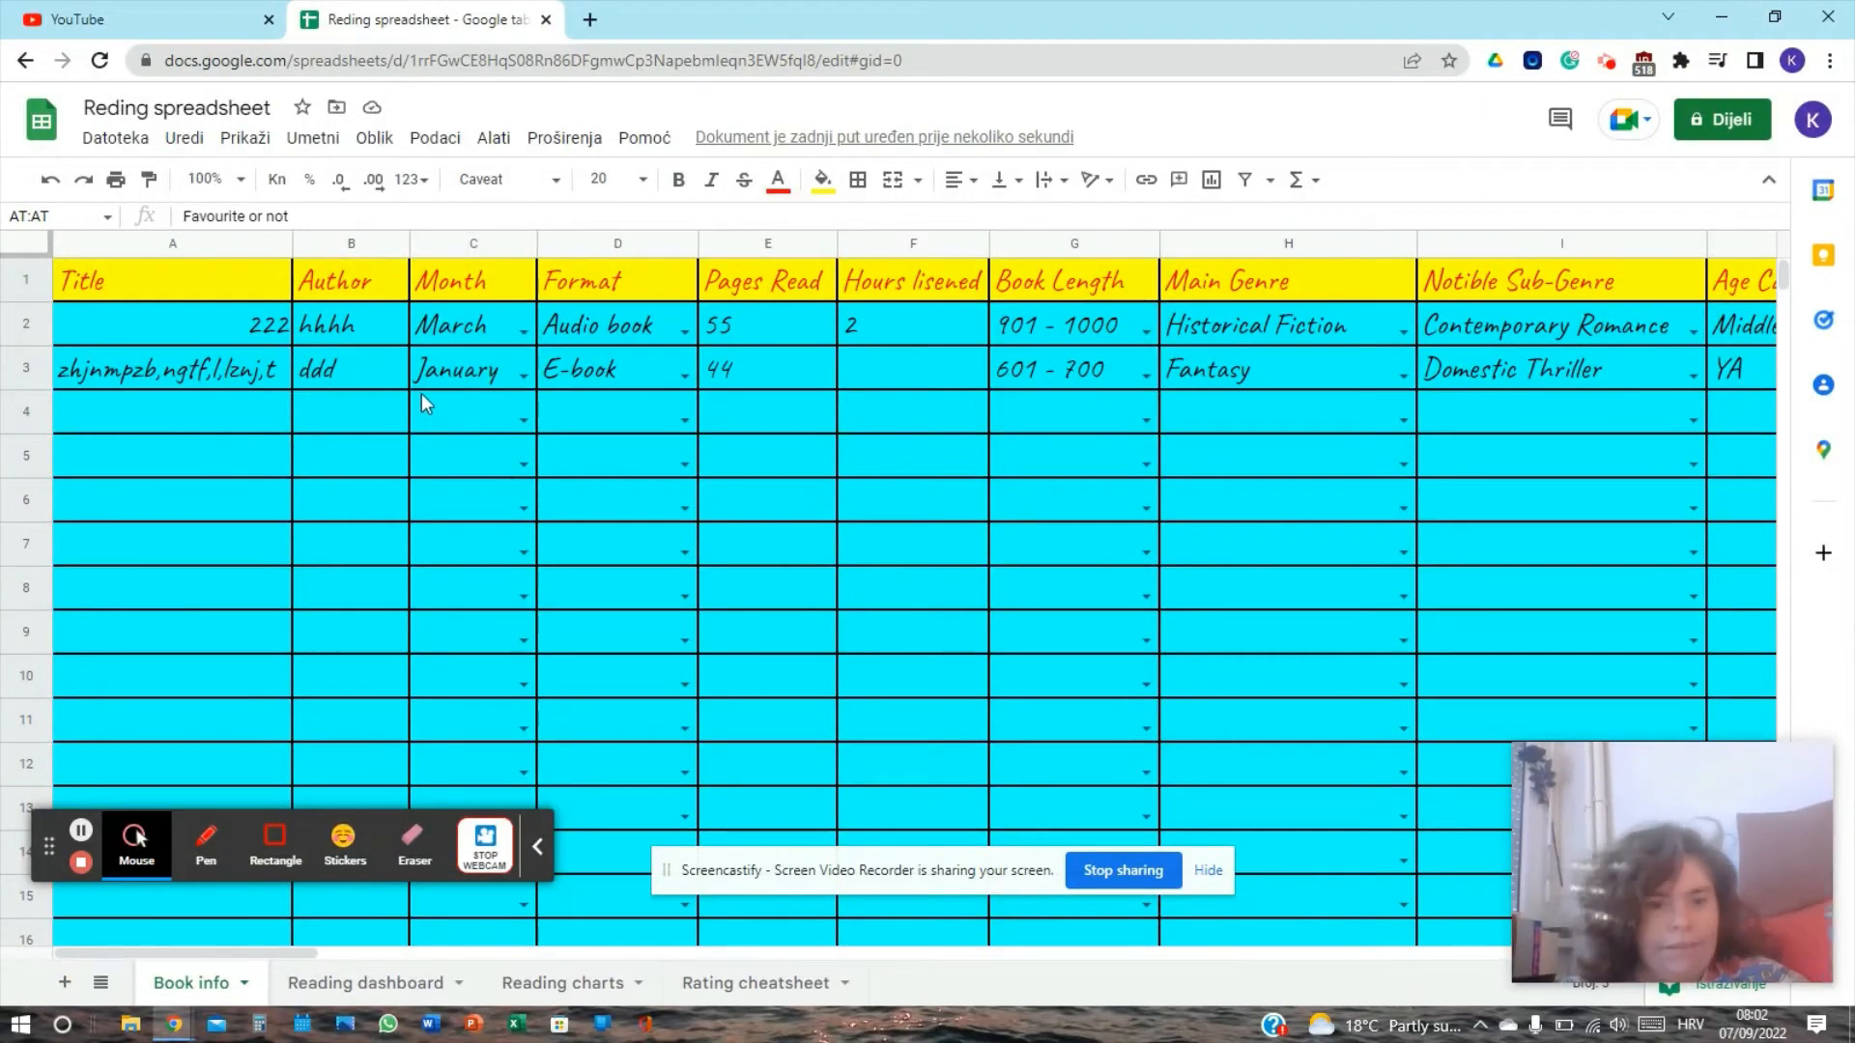
Step: Correct the April formula on the Reading dashboard so it counts "April" entries in the Book info Month column
left_click(365, 981)
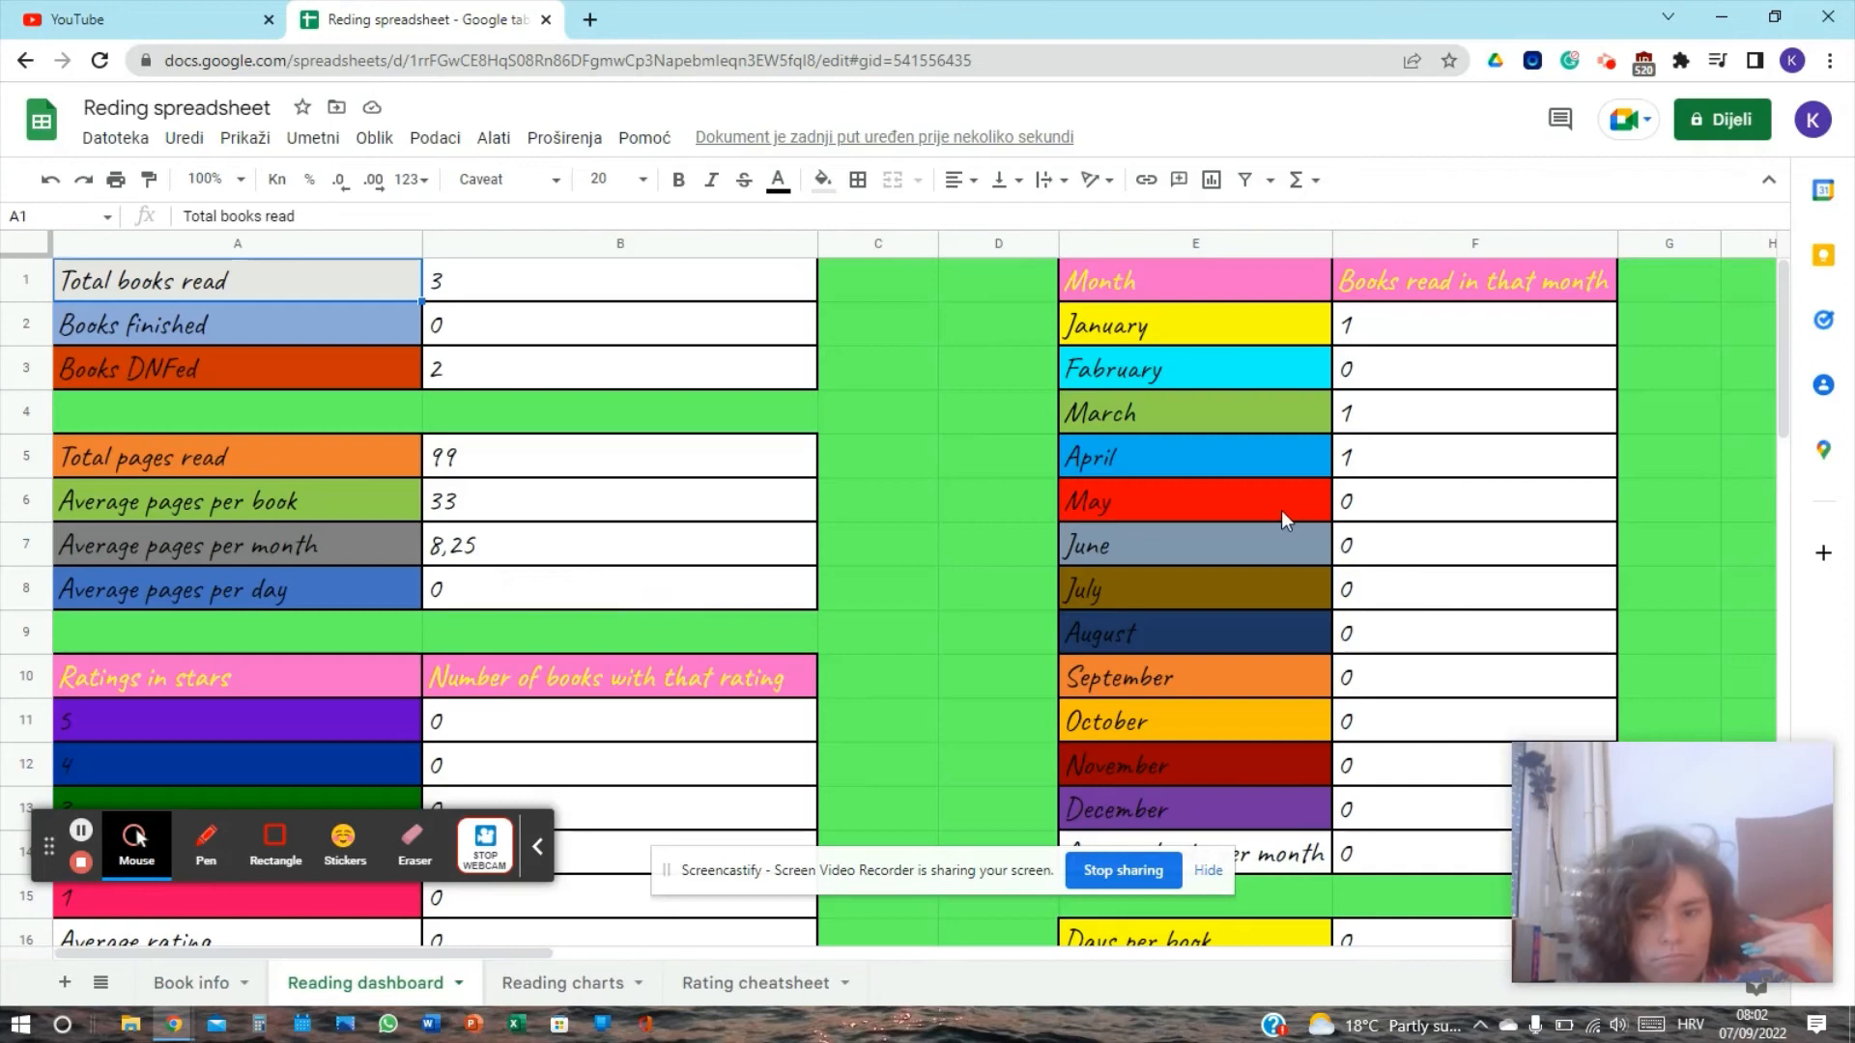
left_click(1424, 458)
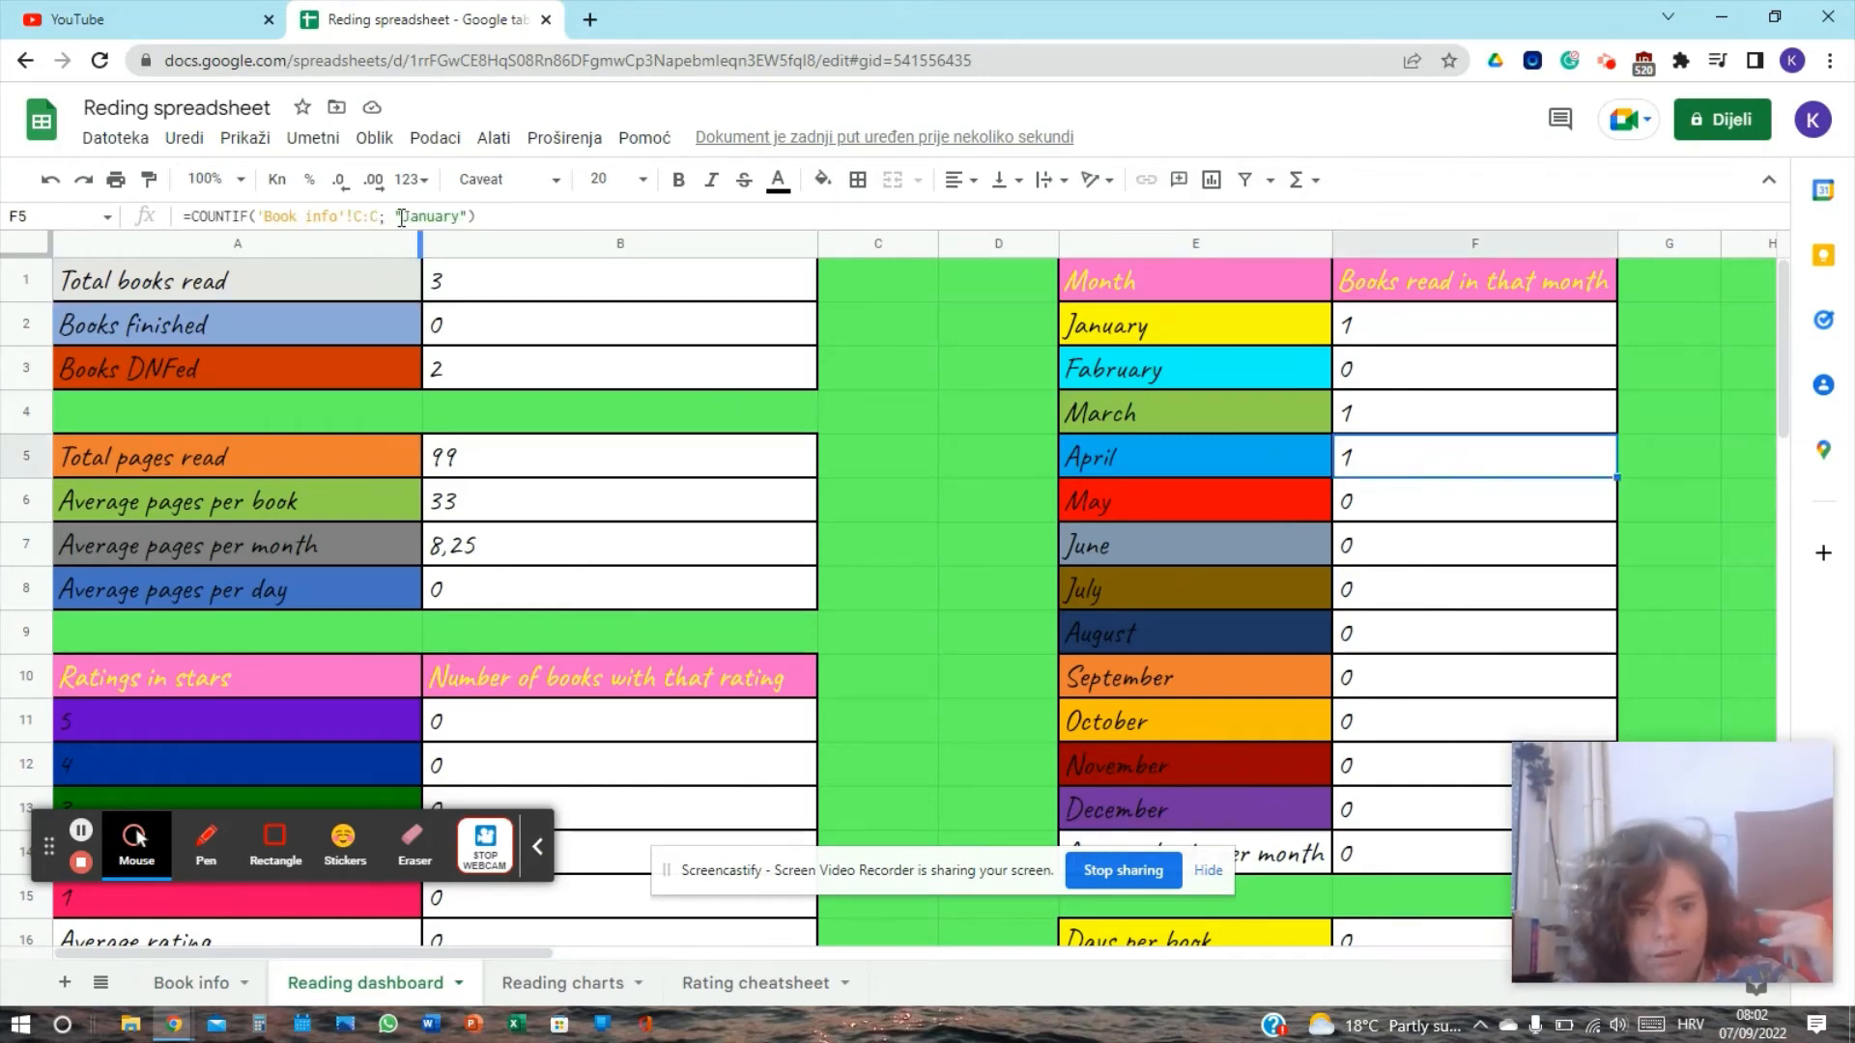
left_click_drag(409, 216, 465, 222)
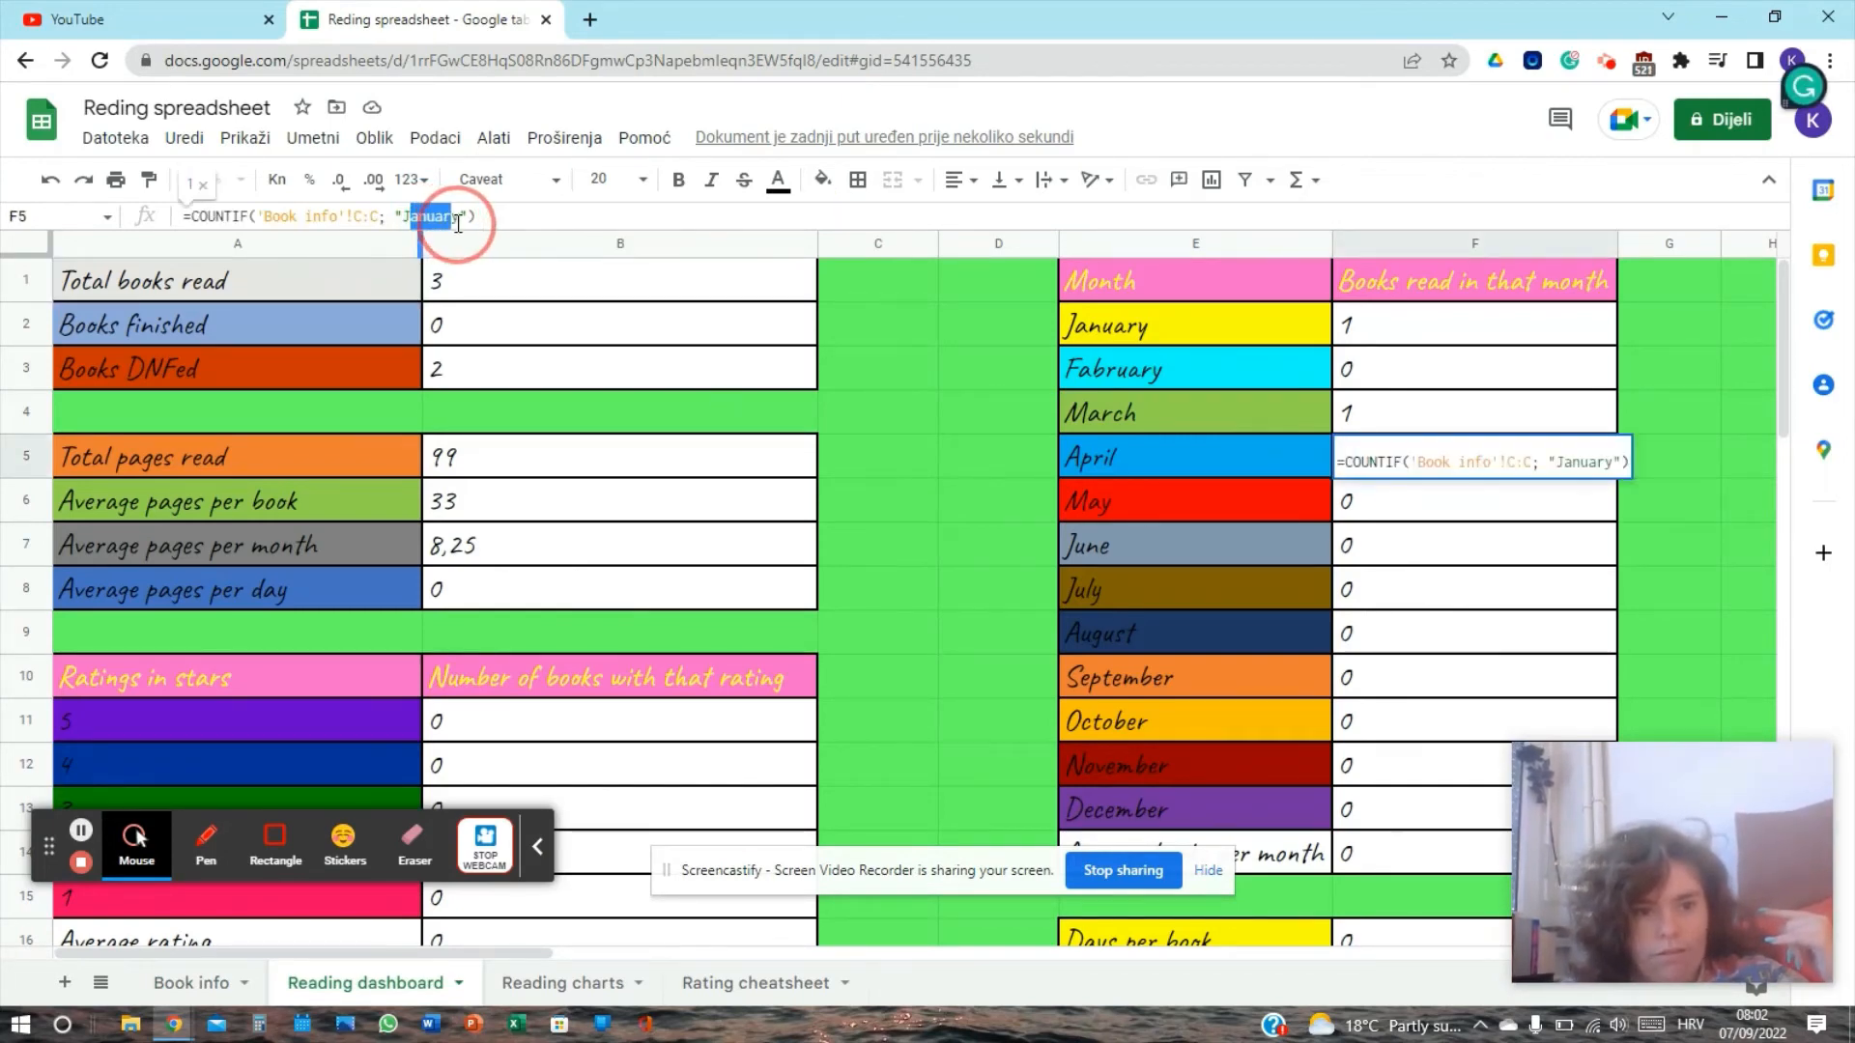
type("J")
key("BackSpace")
type("Apr")
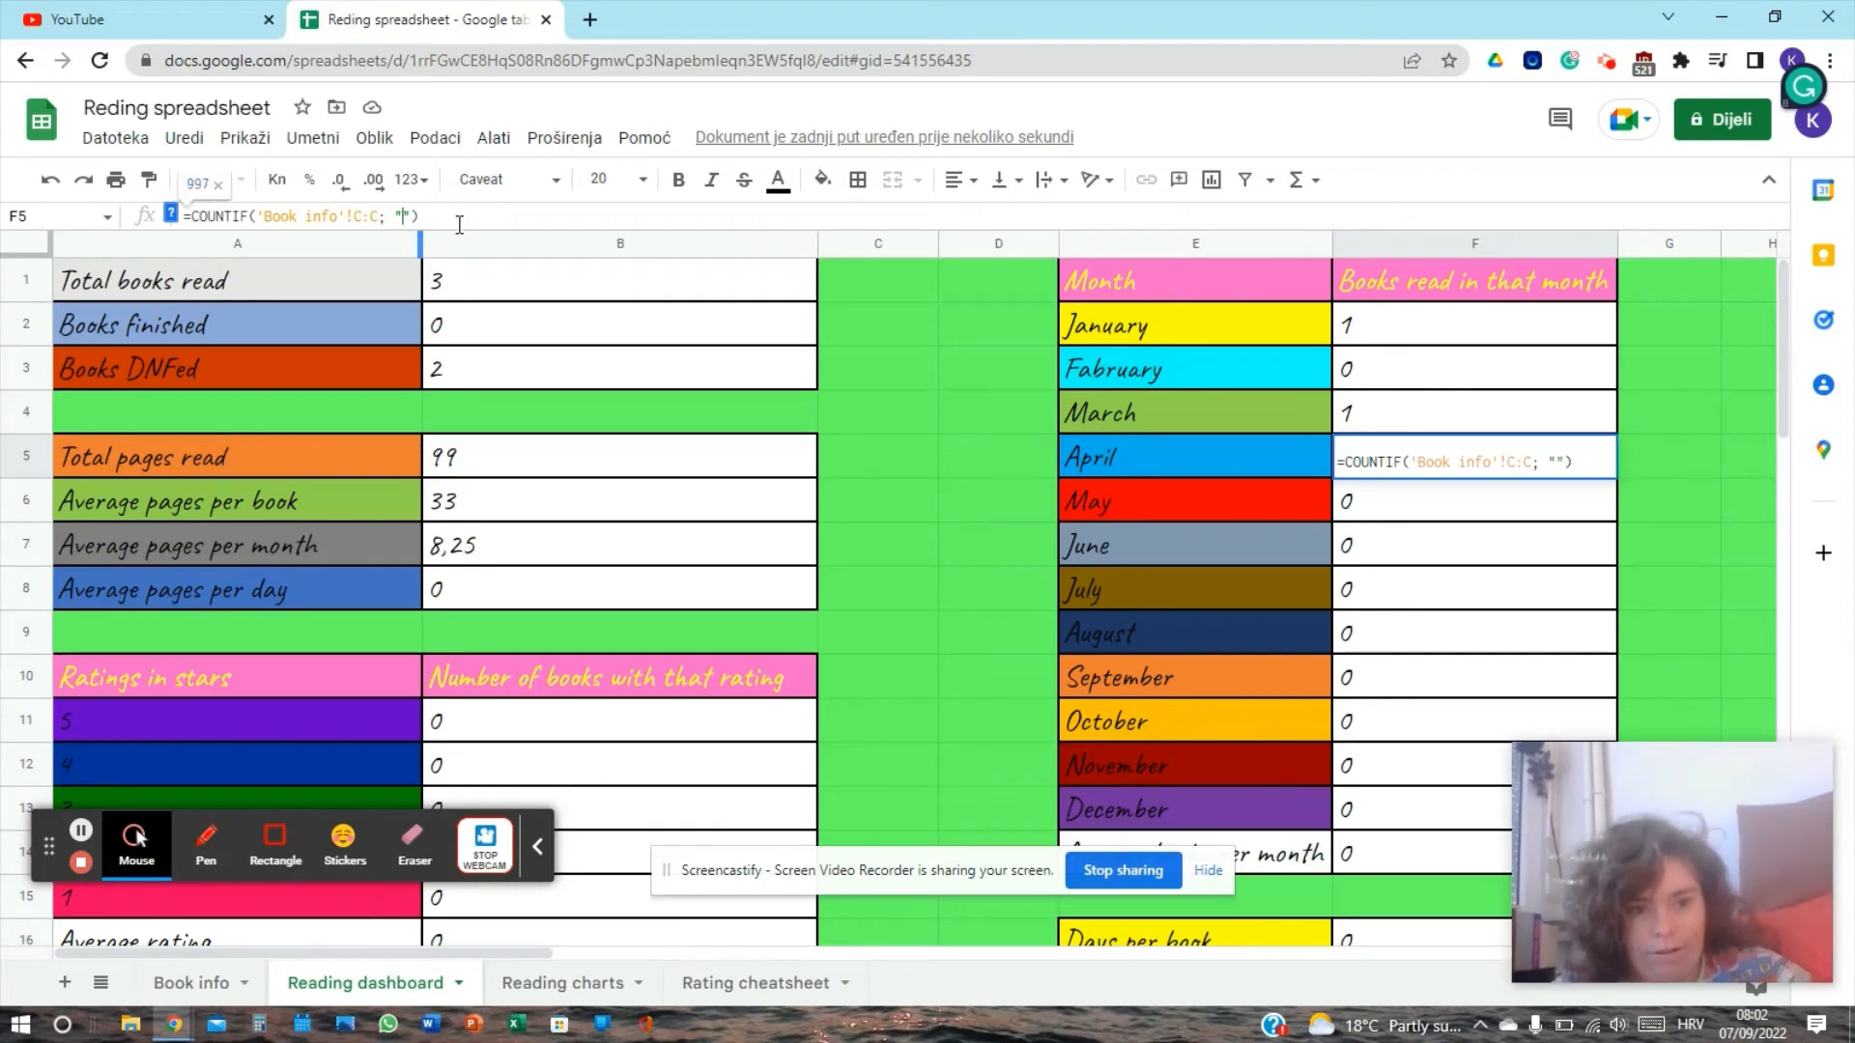
key("BackSpace")
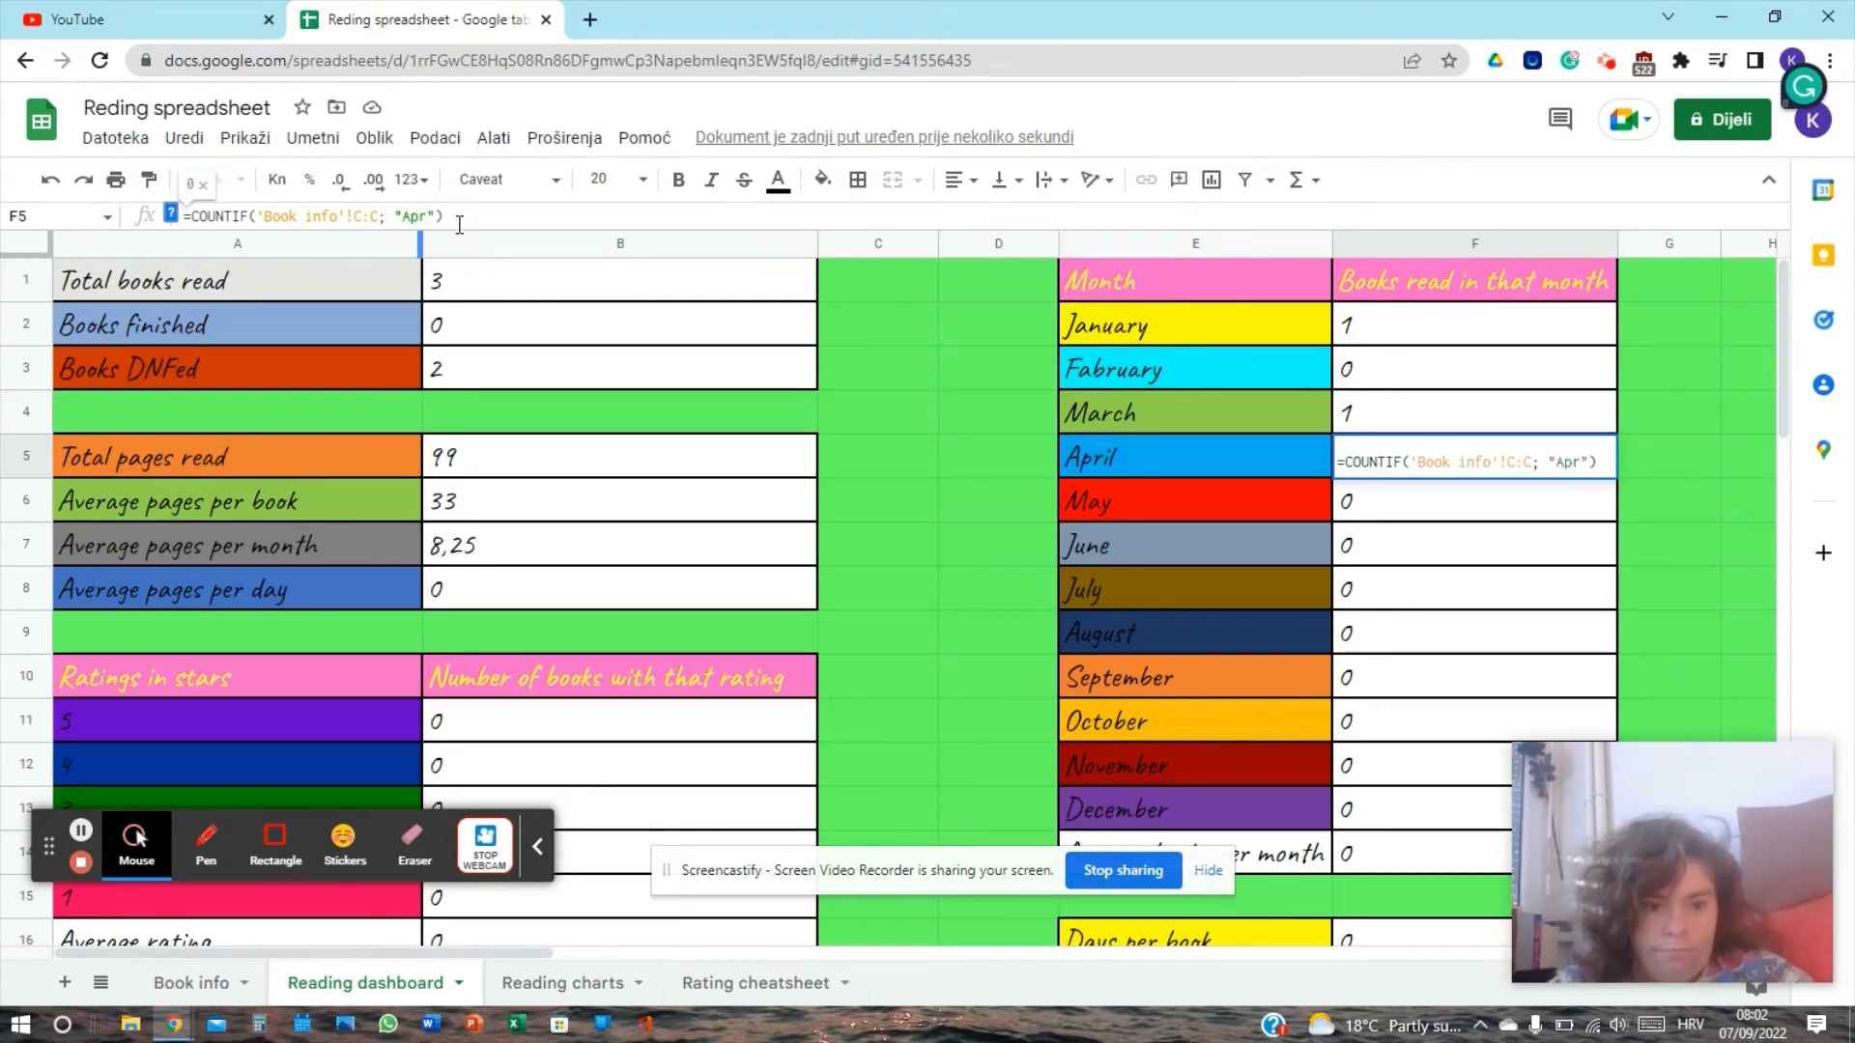
type("il")
key("Return")
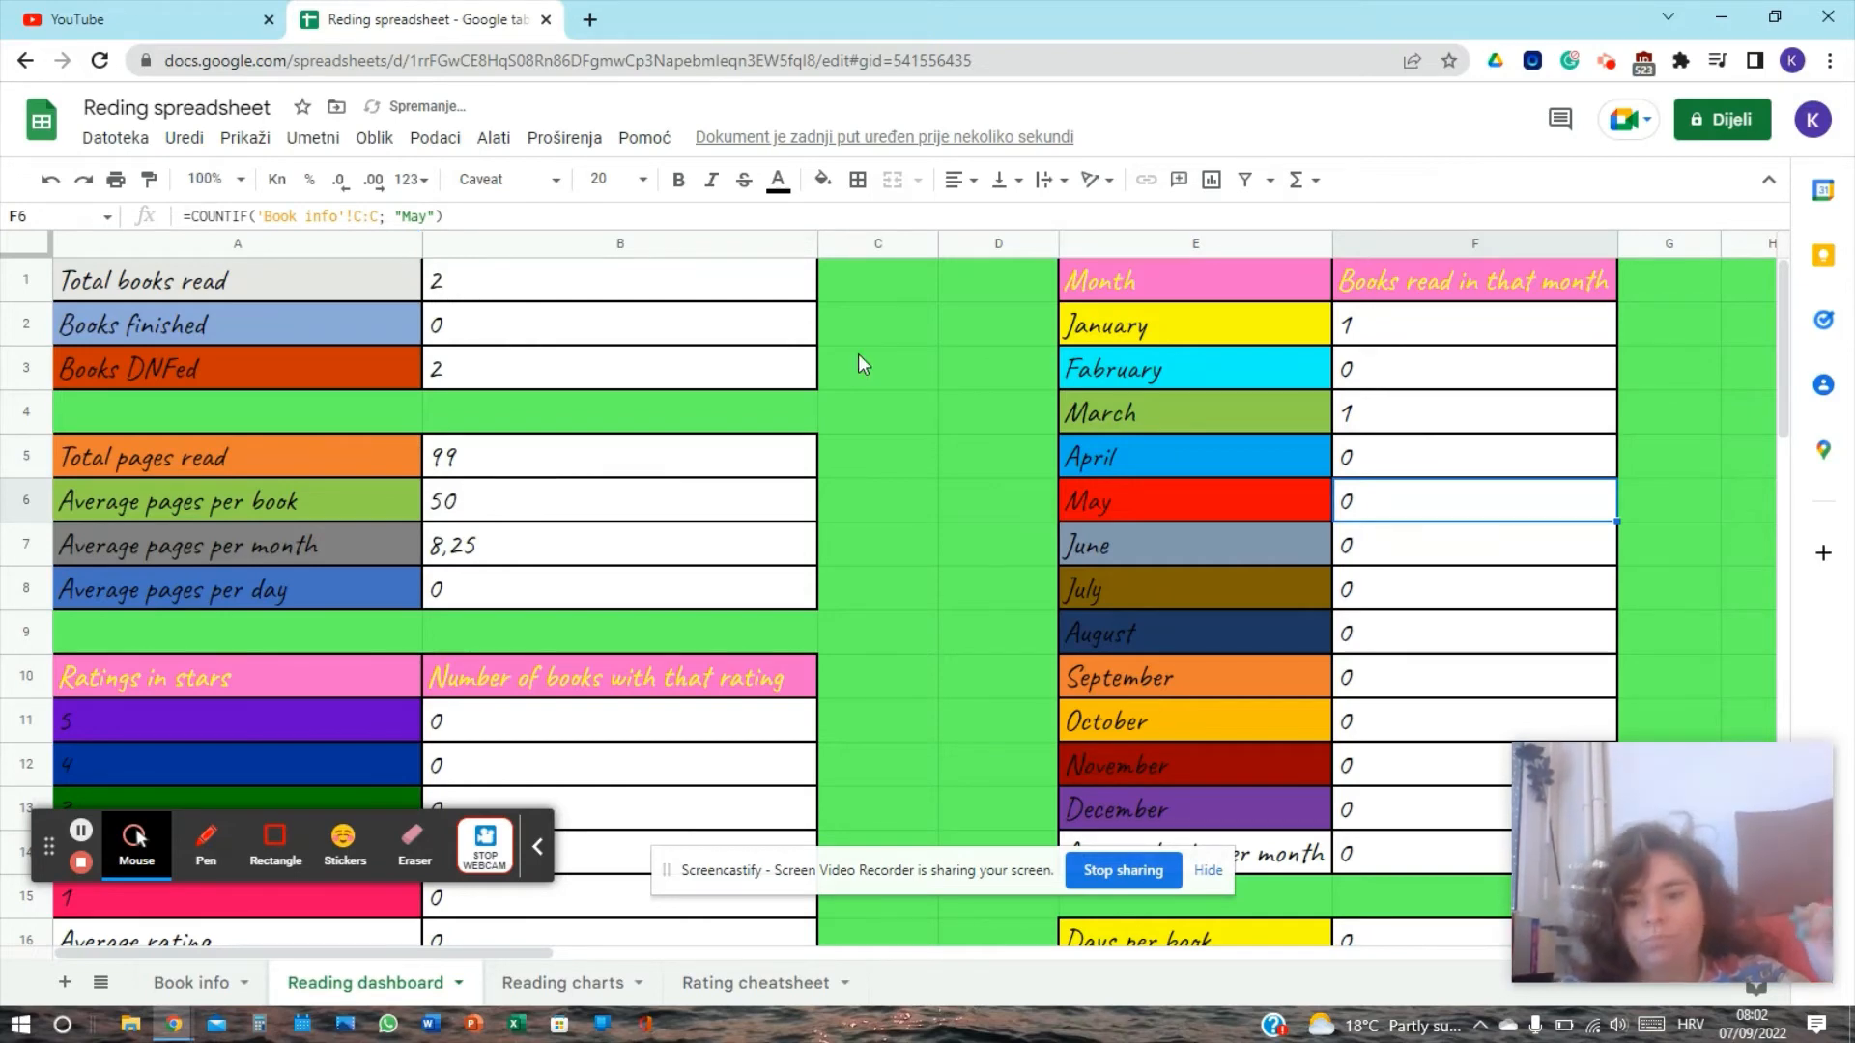
Step: Check the Total books read row and the Average books per month formula against the monthly book counts
left_click(262, 279)
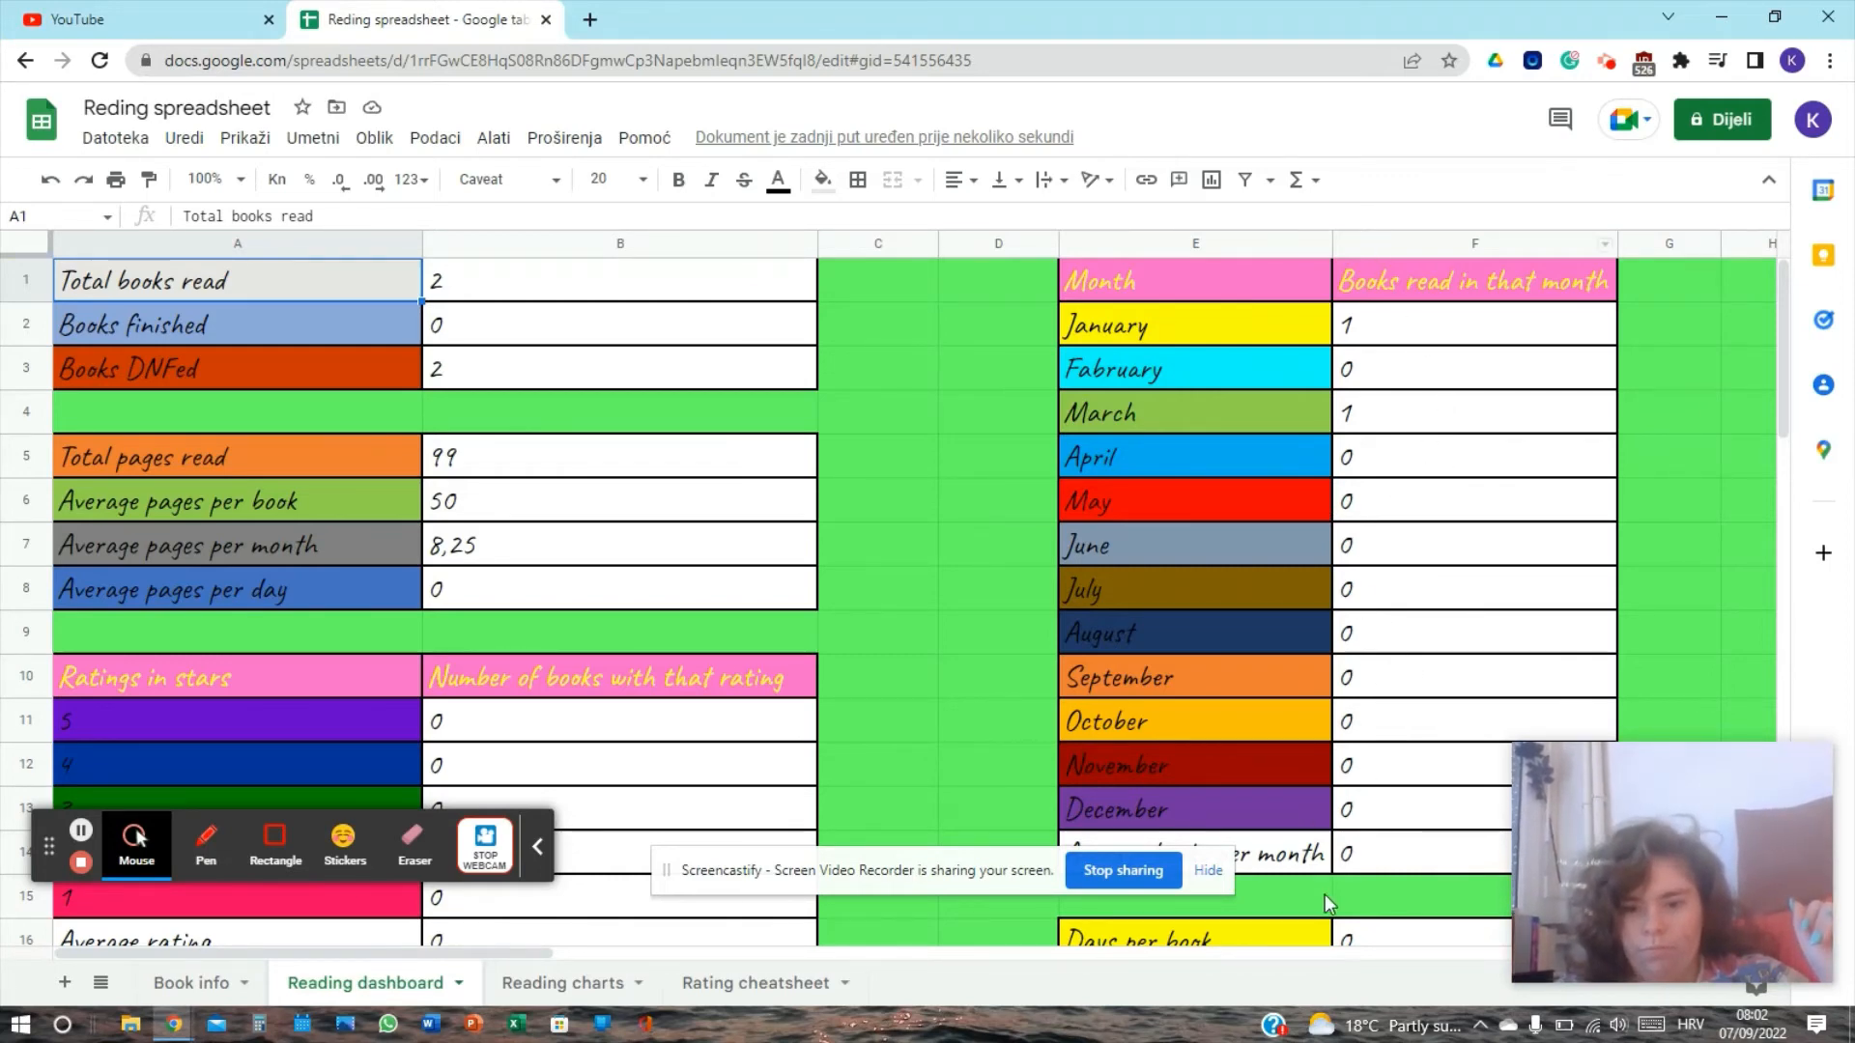
left_click(1403, 858)
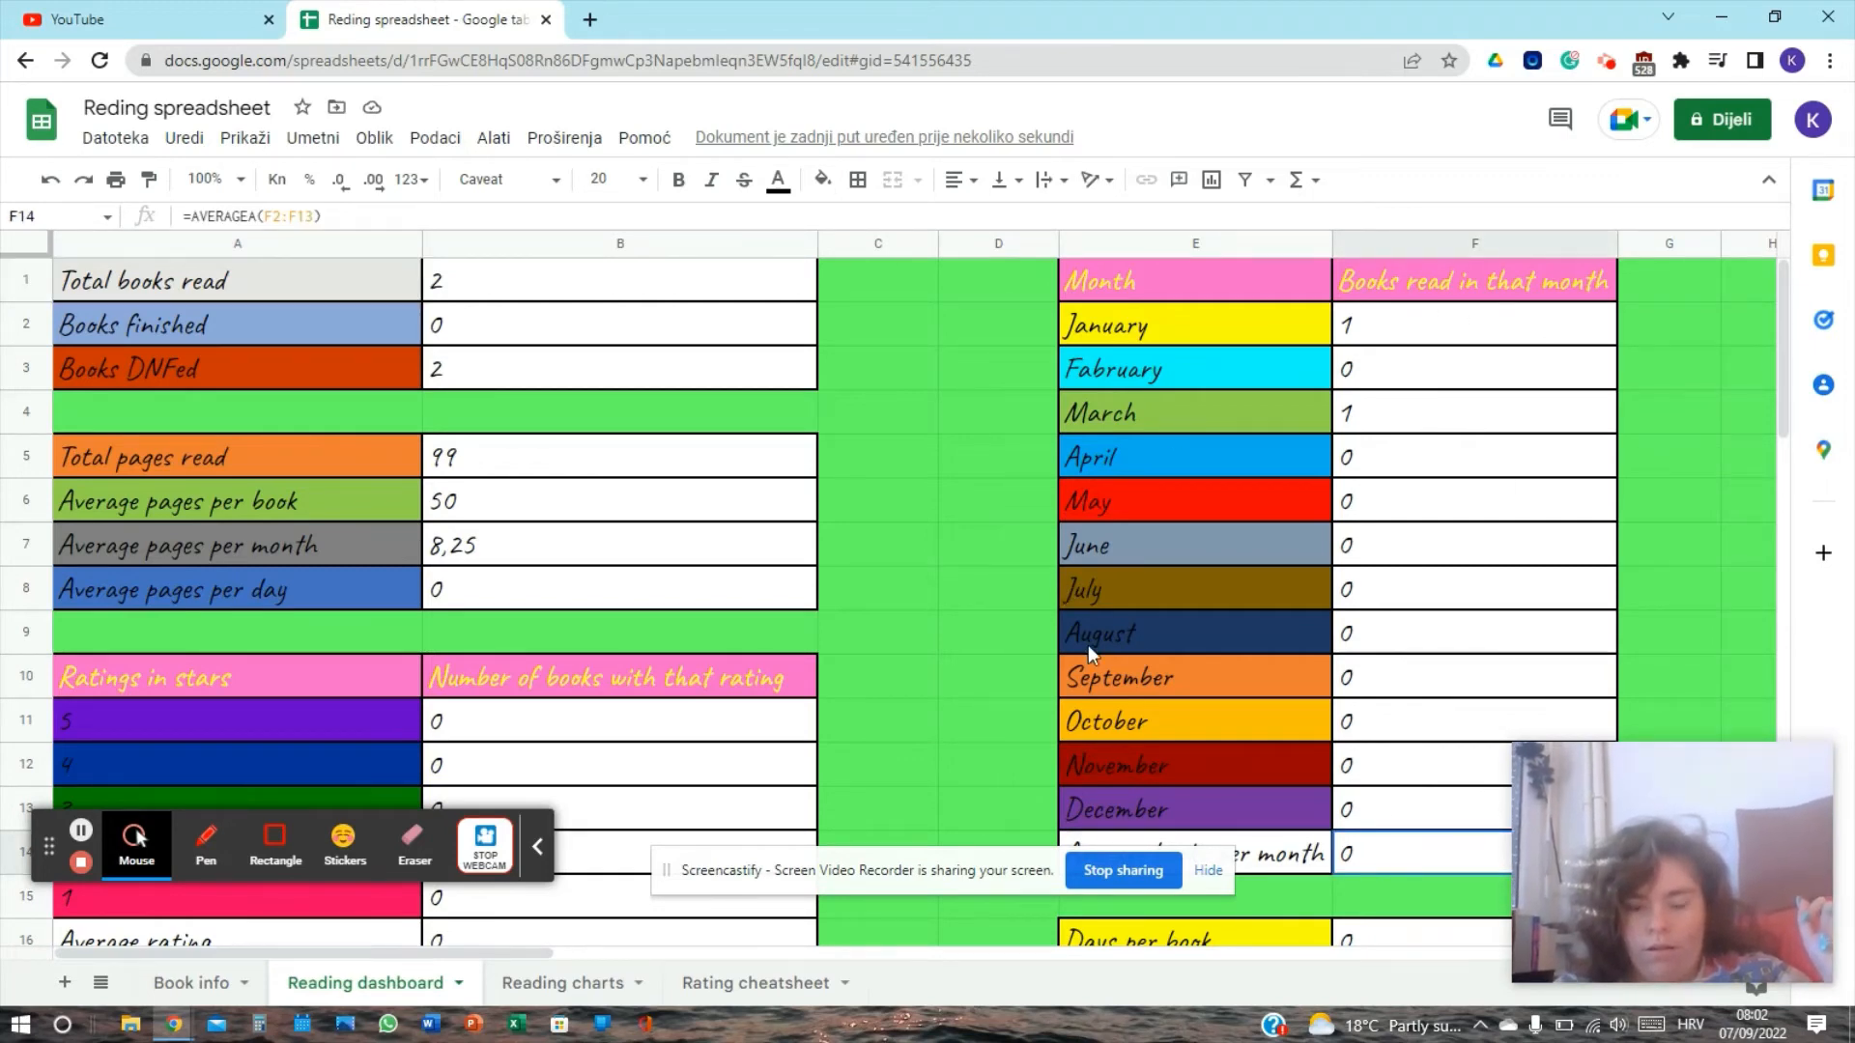
left_click_drag(1370, 327, 1370, 367)
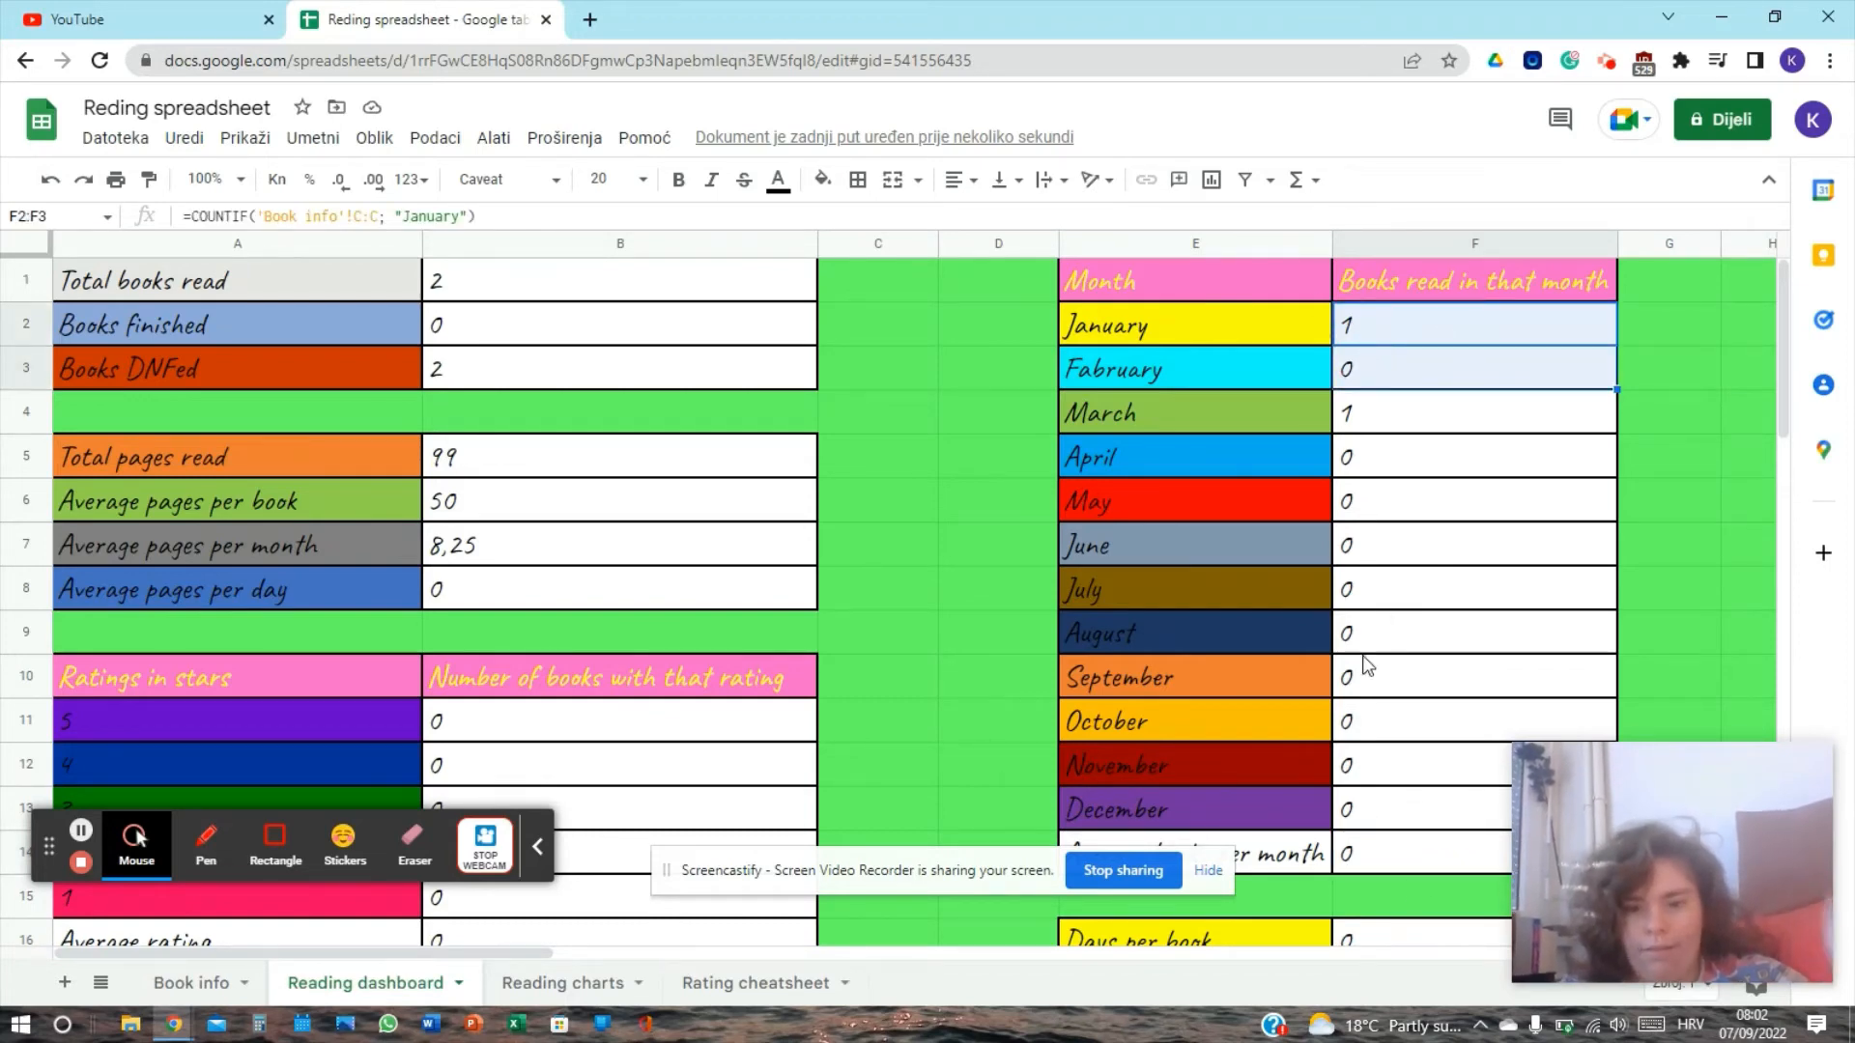
left_click(333, 299)
left_click_drag(332, 300, 374, 311)
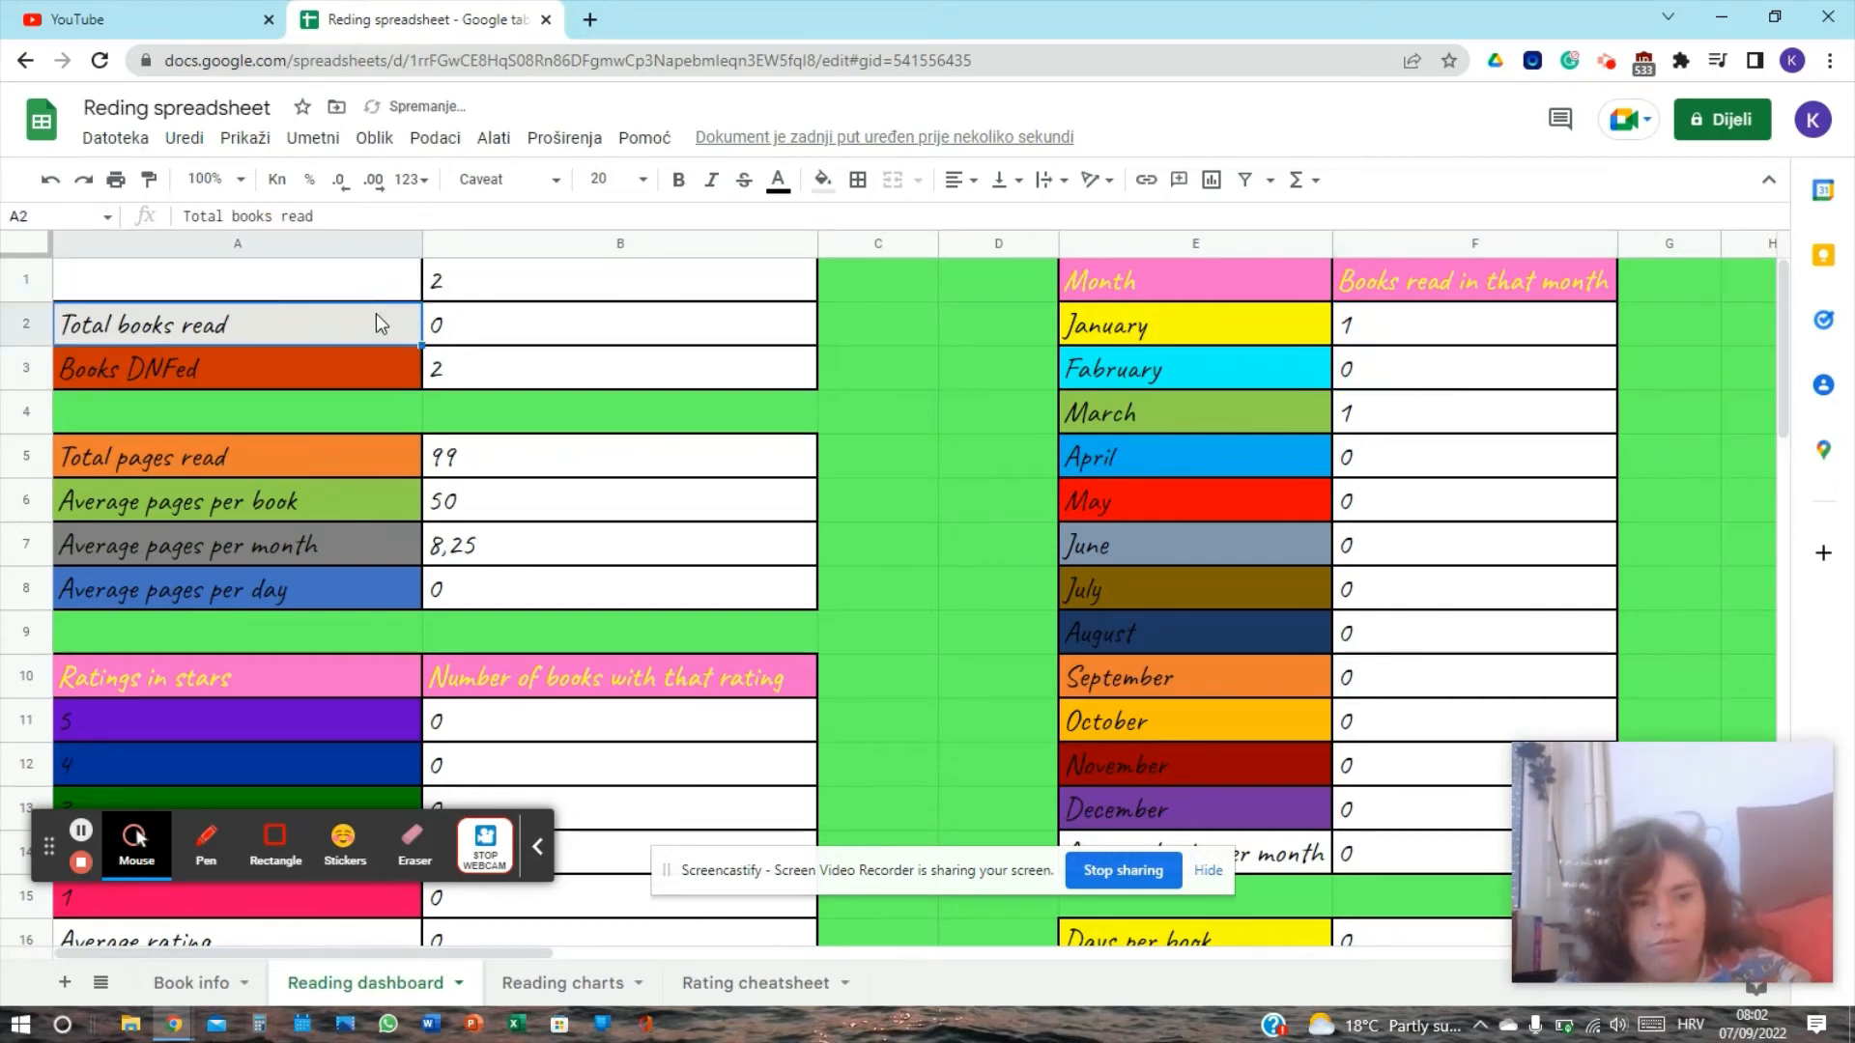
left_click(50, 180)
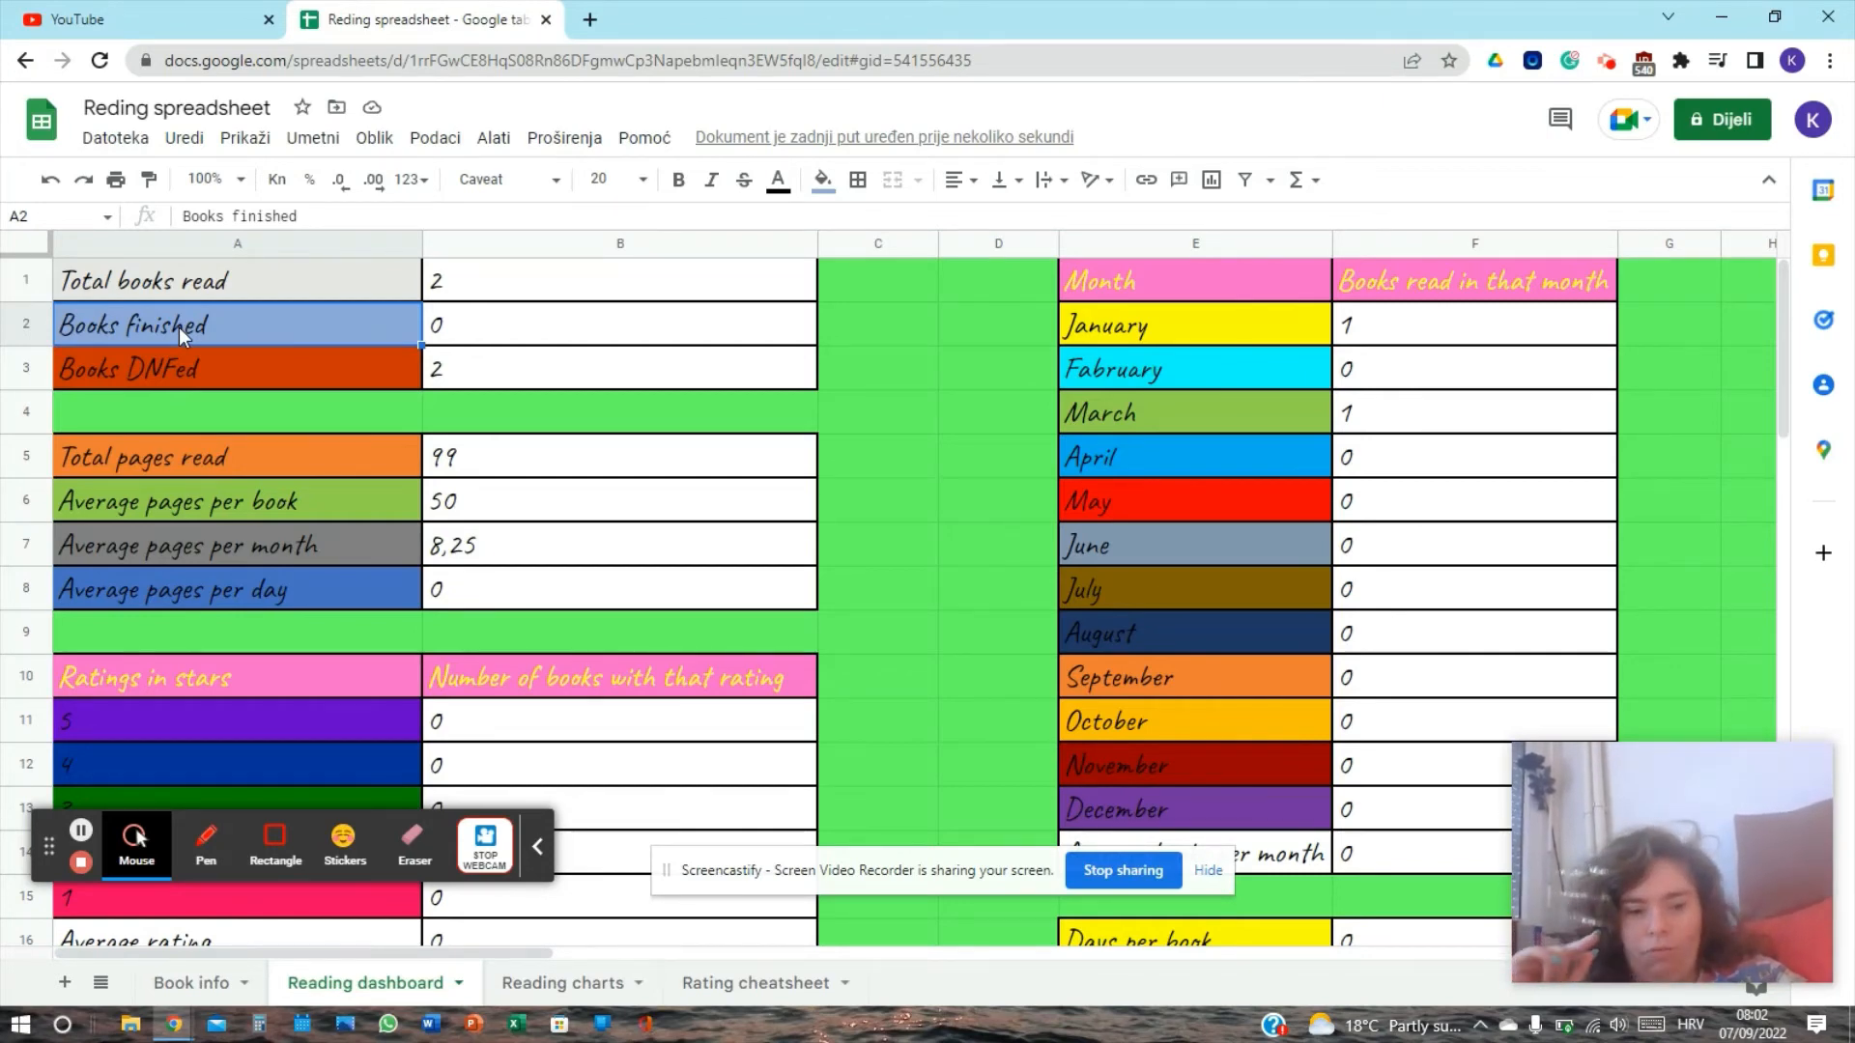
Step: Examine the Books DNFed and Total pages read rows and the average pages per book, month and day, including the daily formula
left_click(211, 368)
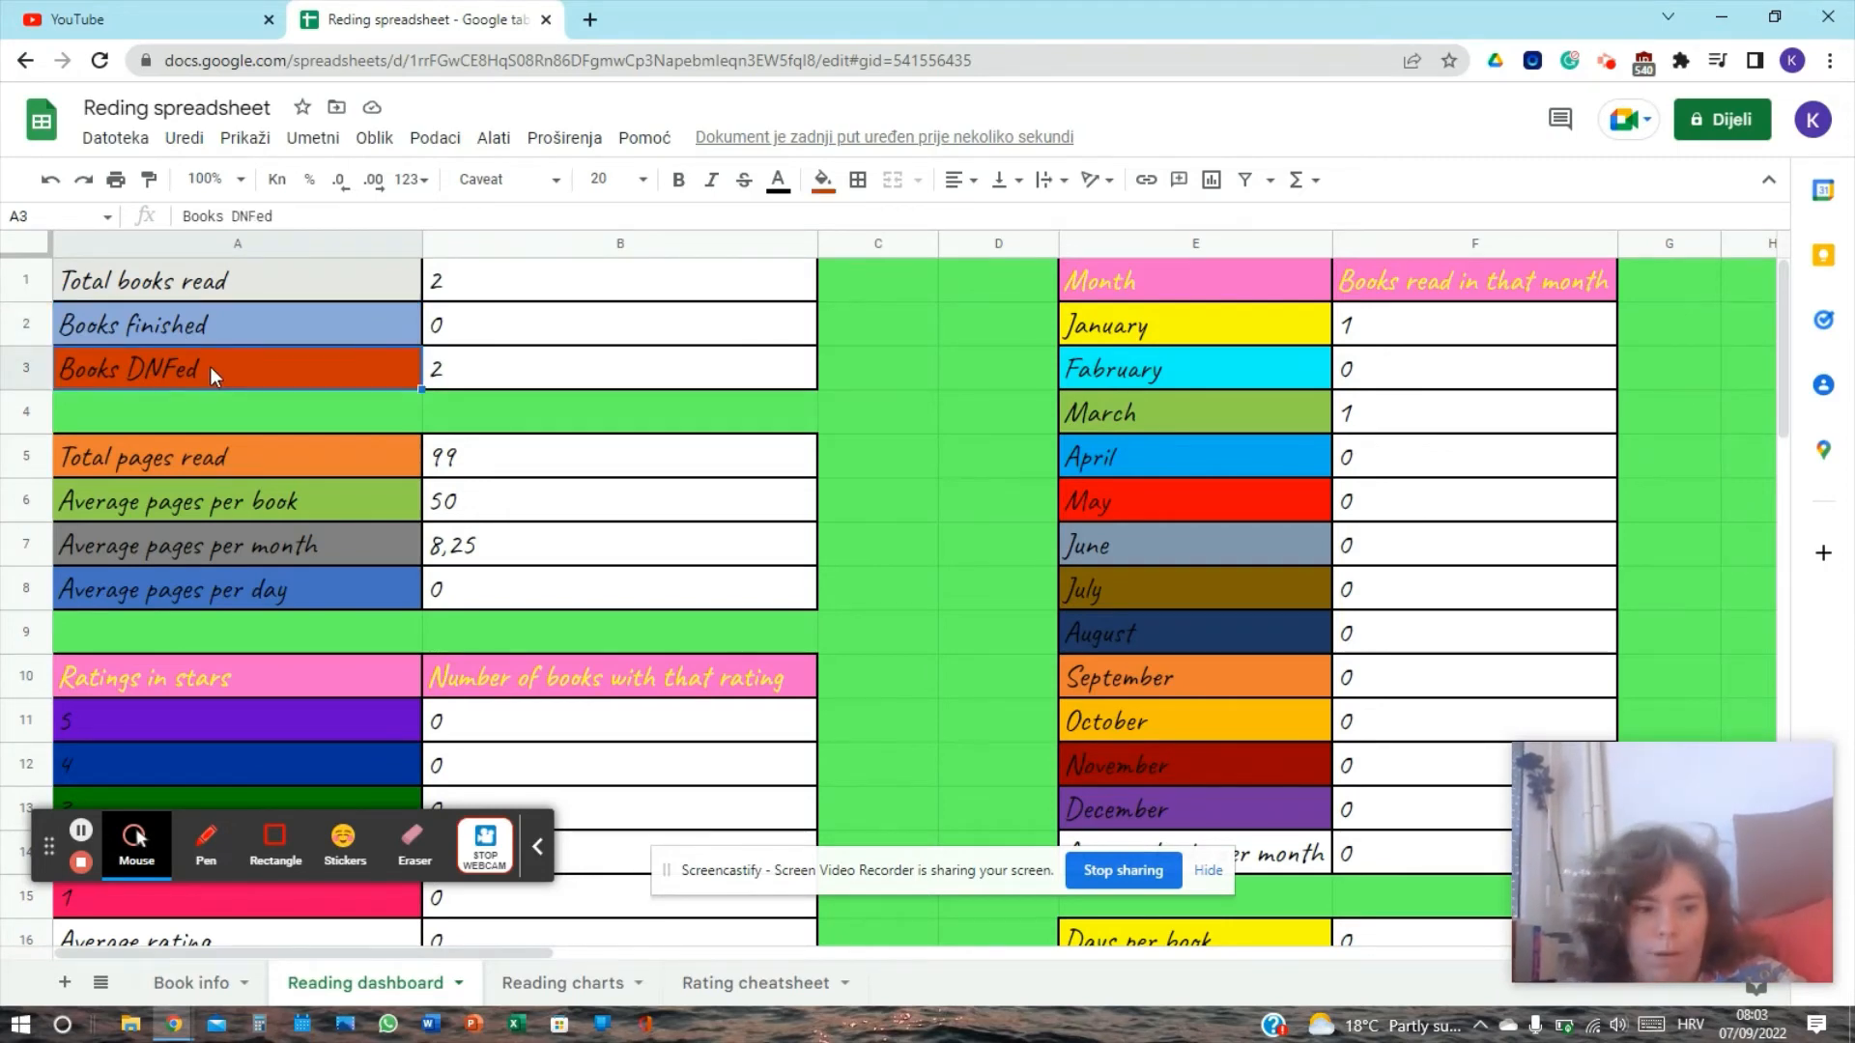
left_click(242, 466)
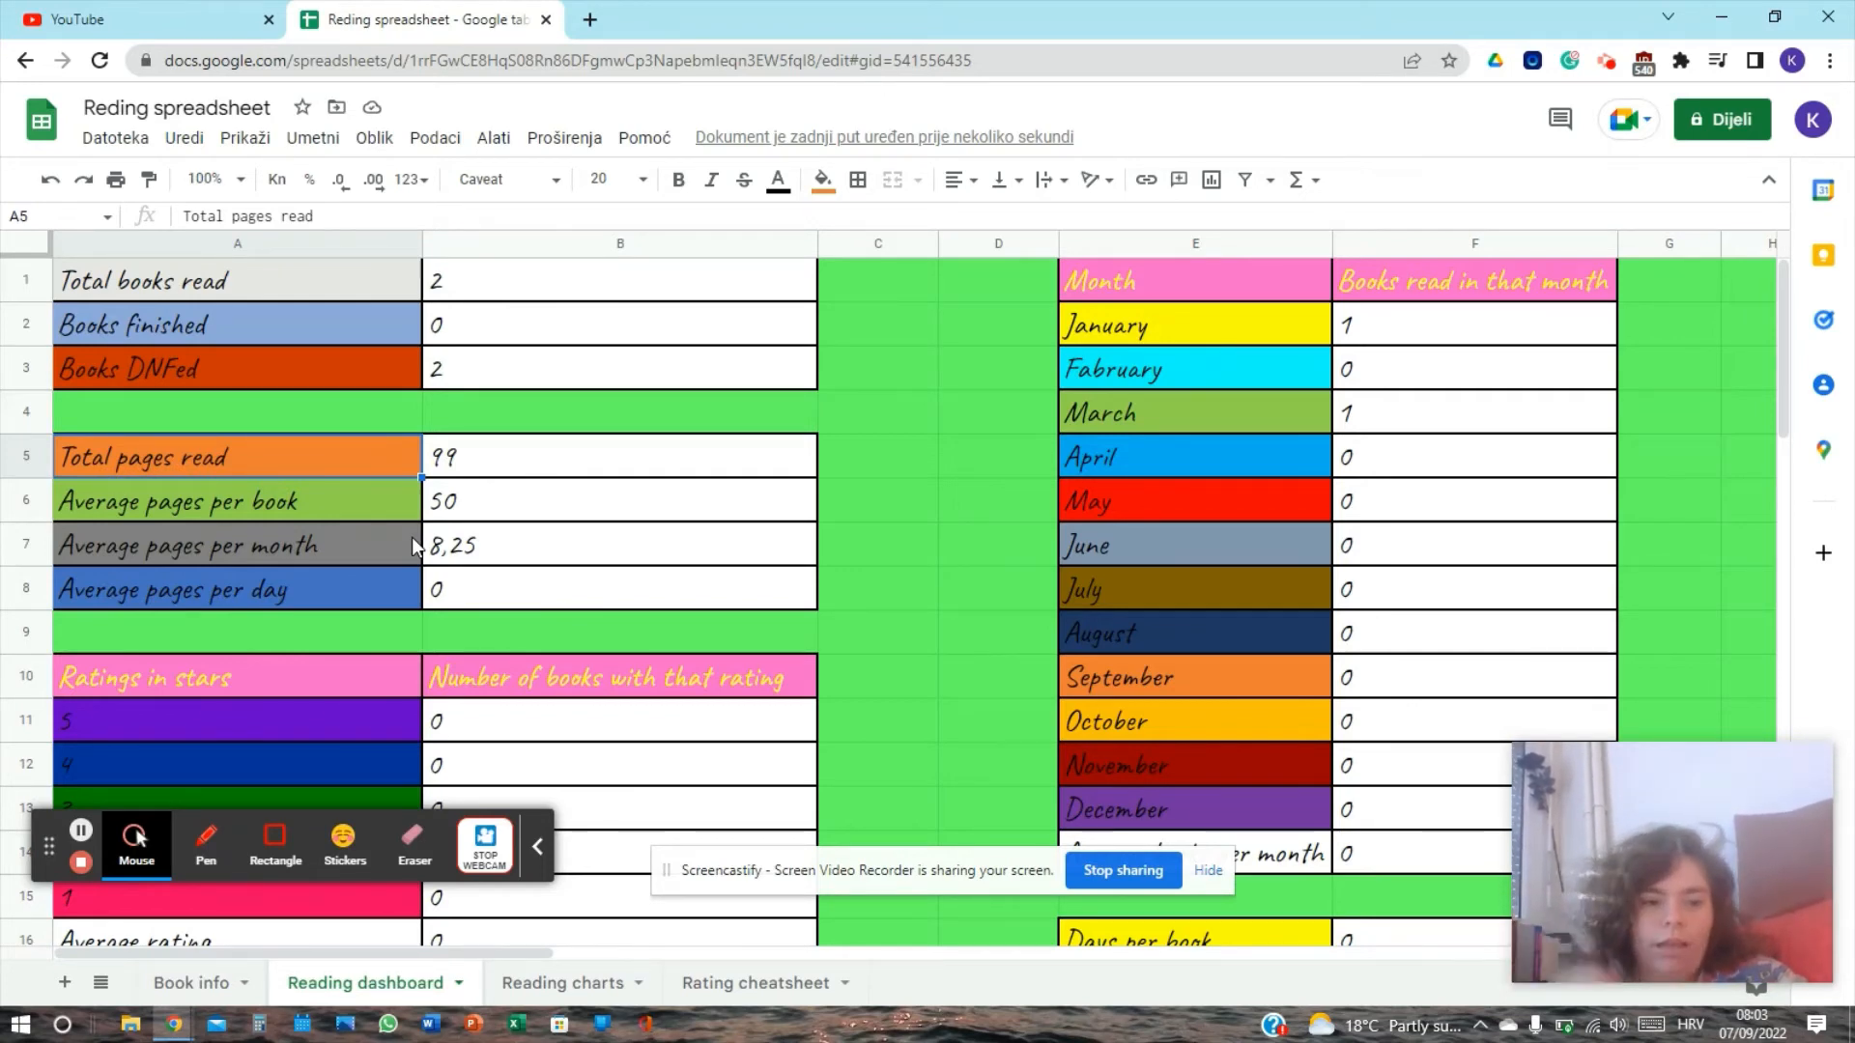
left_click(336, 495)
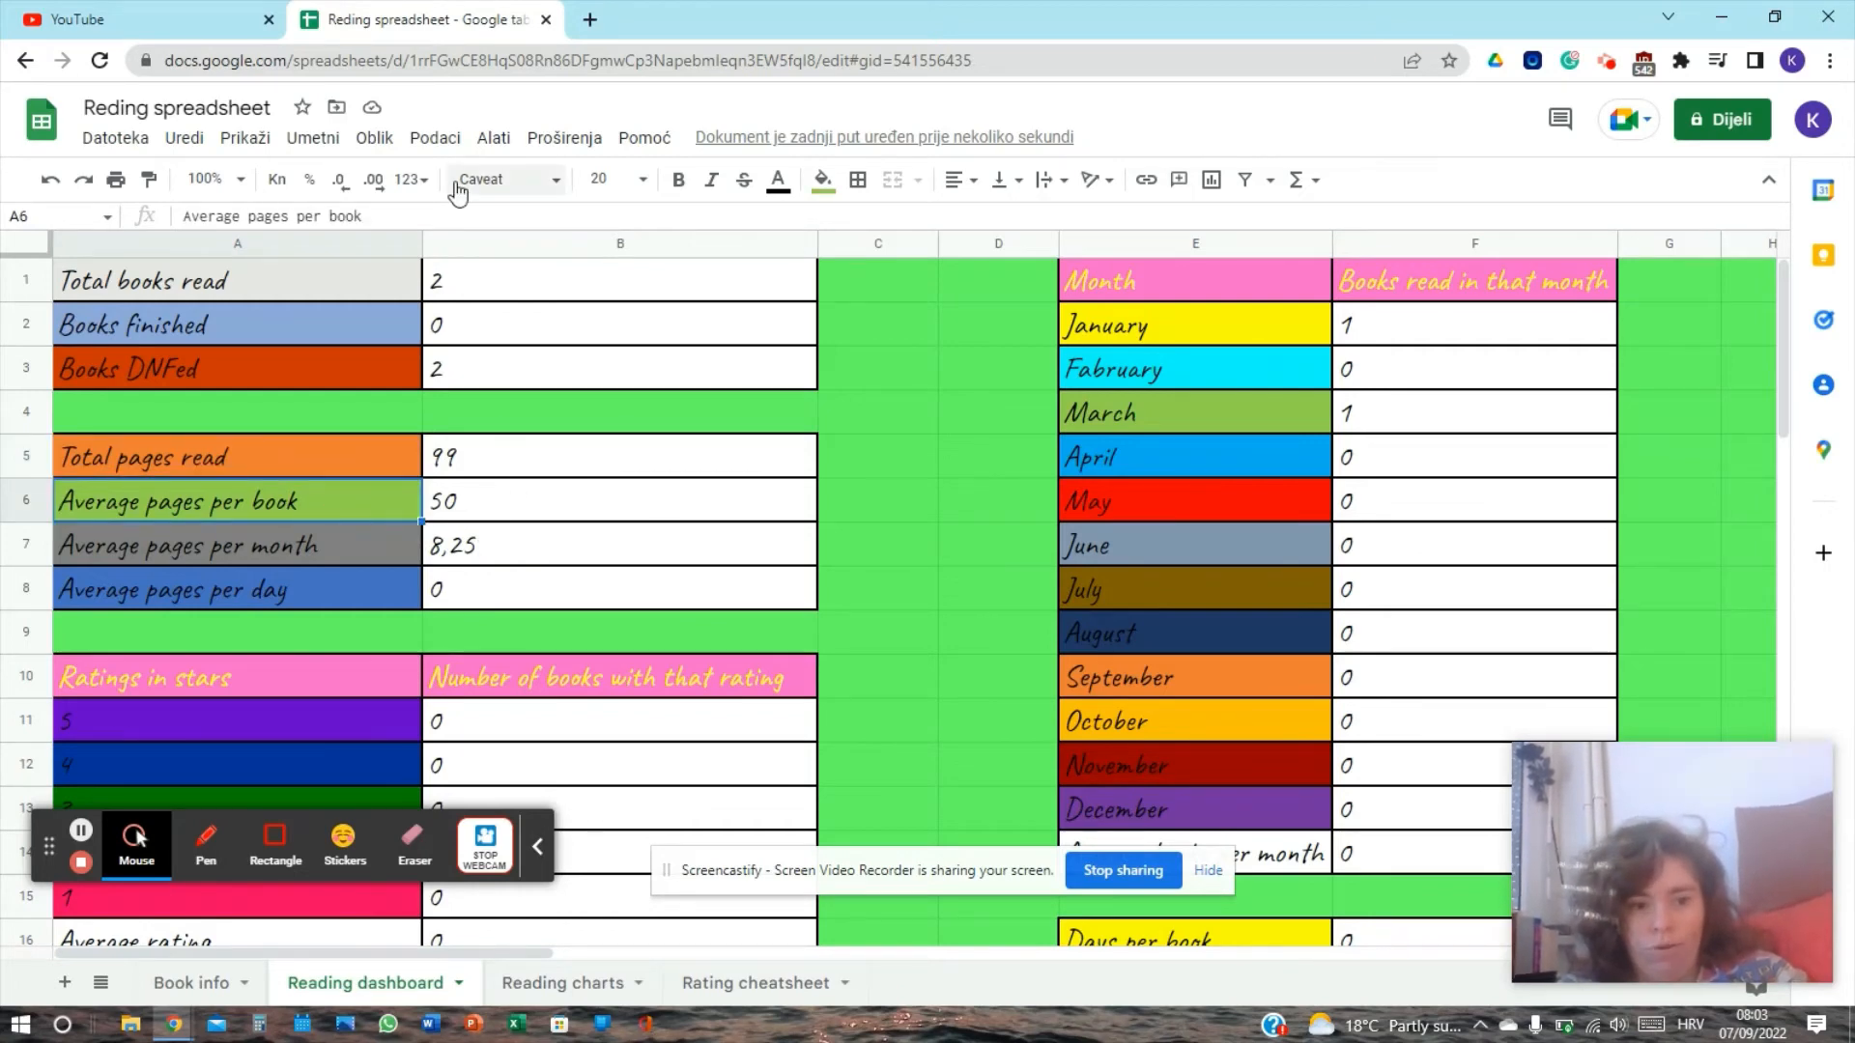
left_click(353, 545)
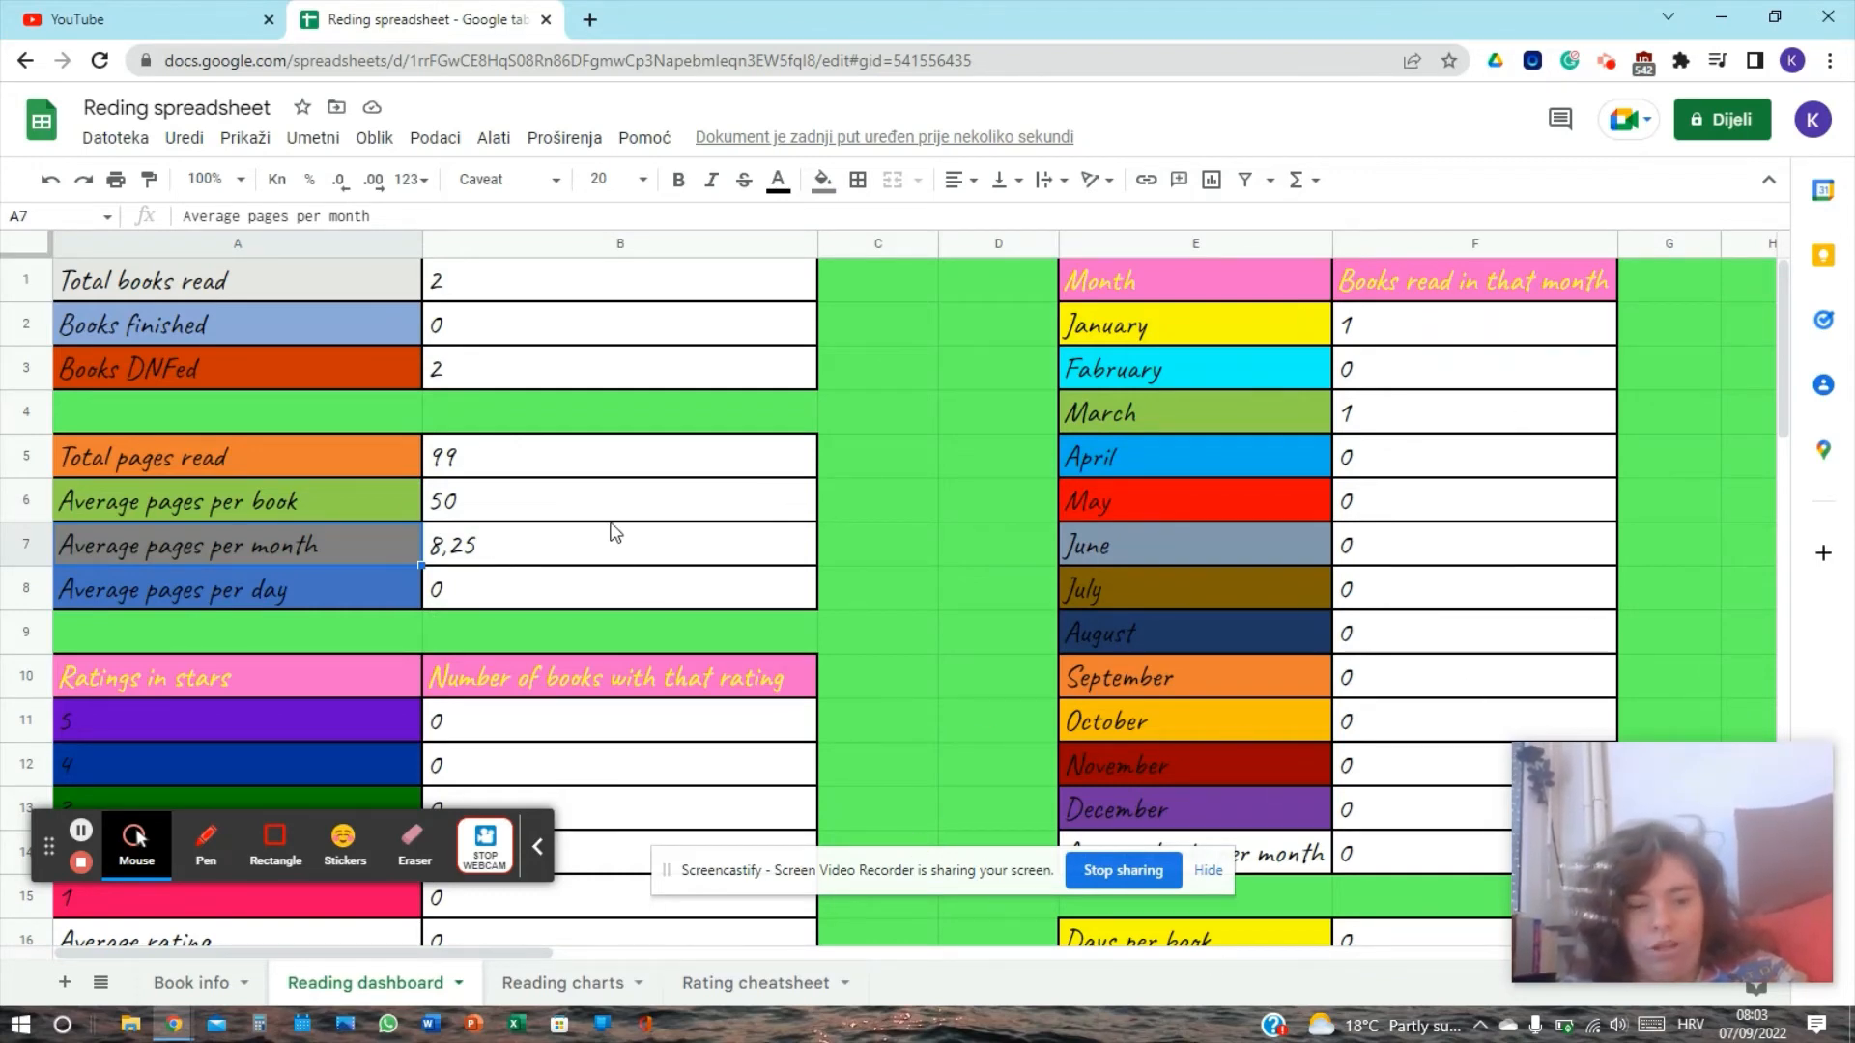
left_click(352, 585)
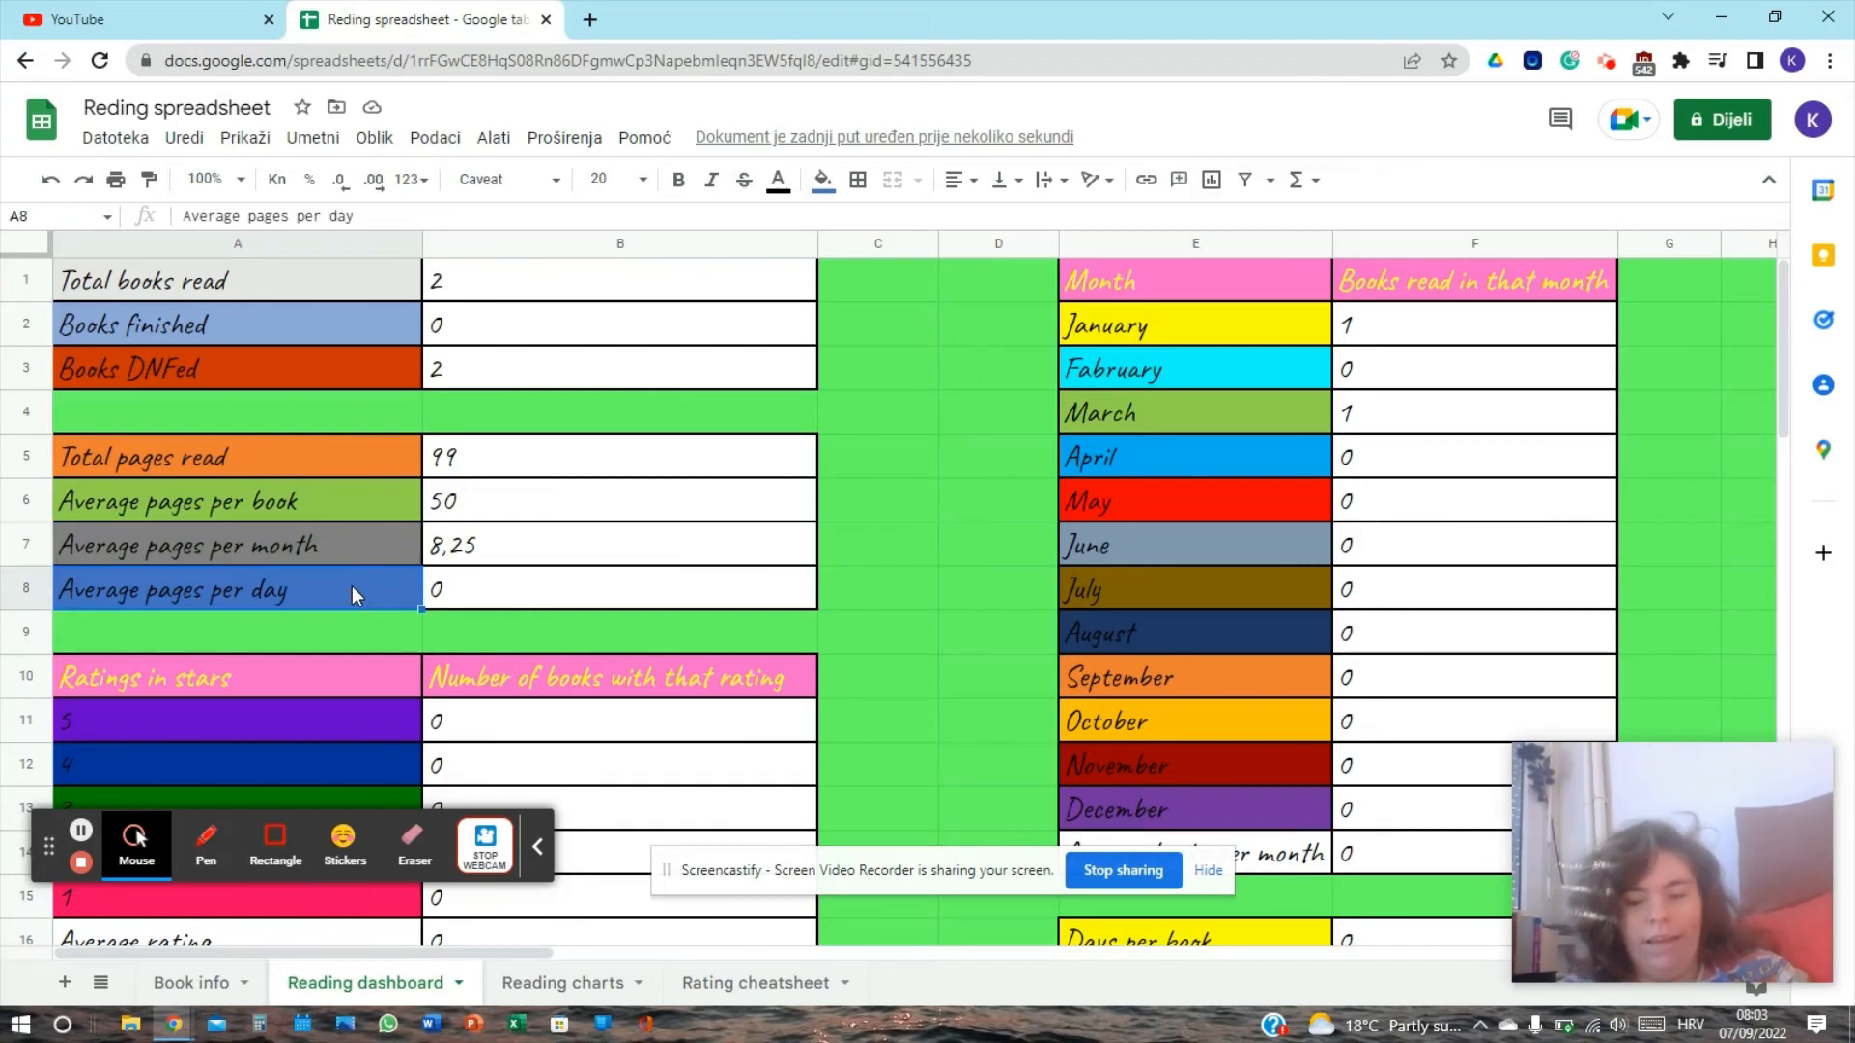
left_click(492, 600)
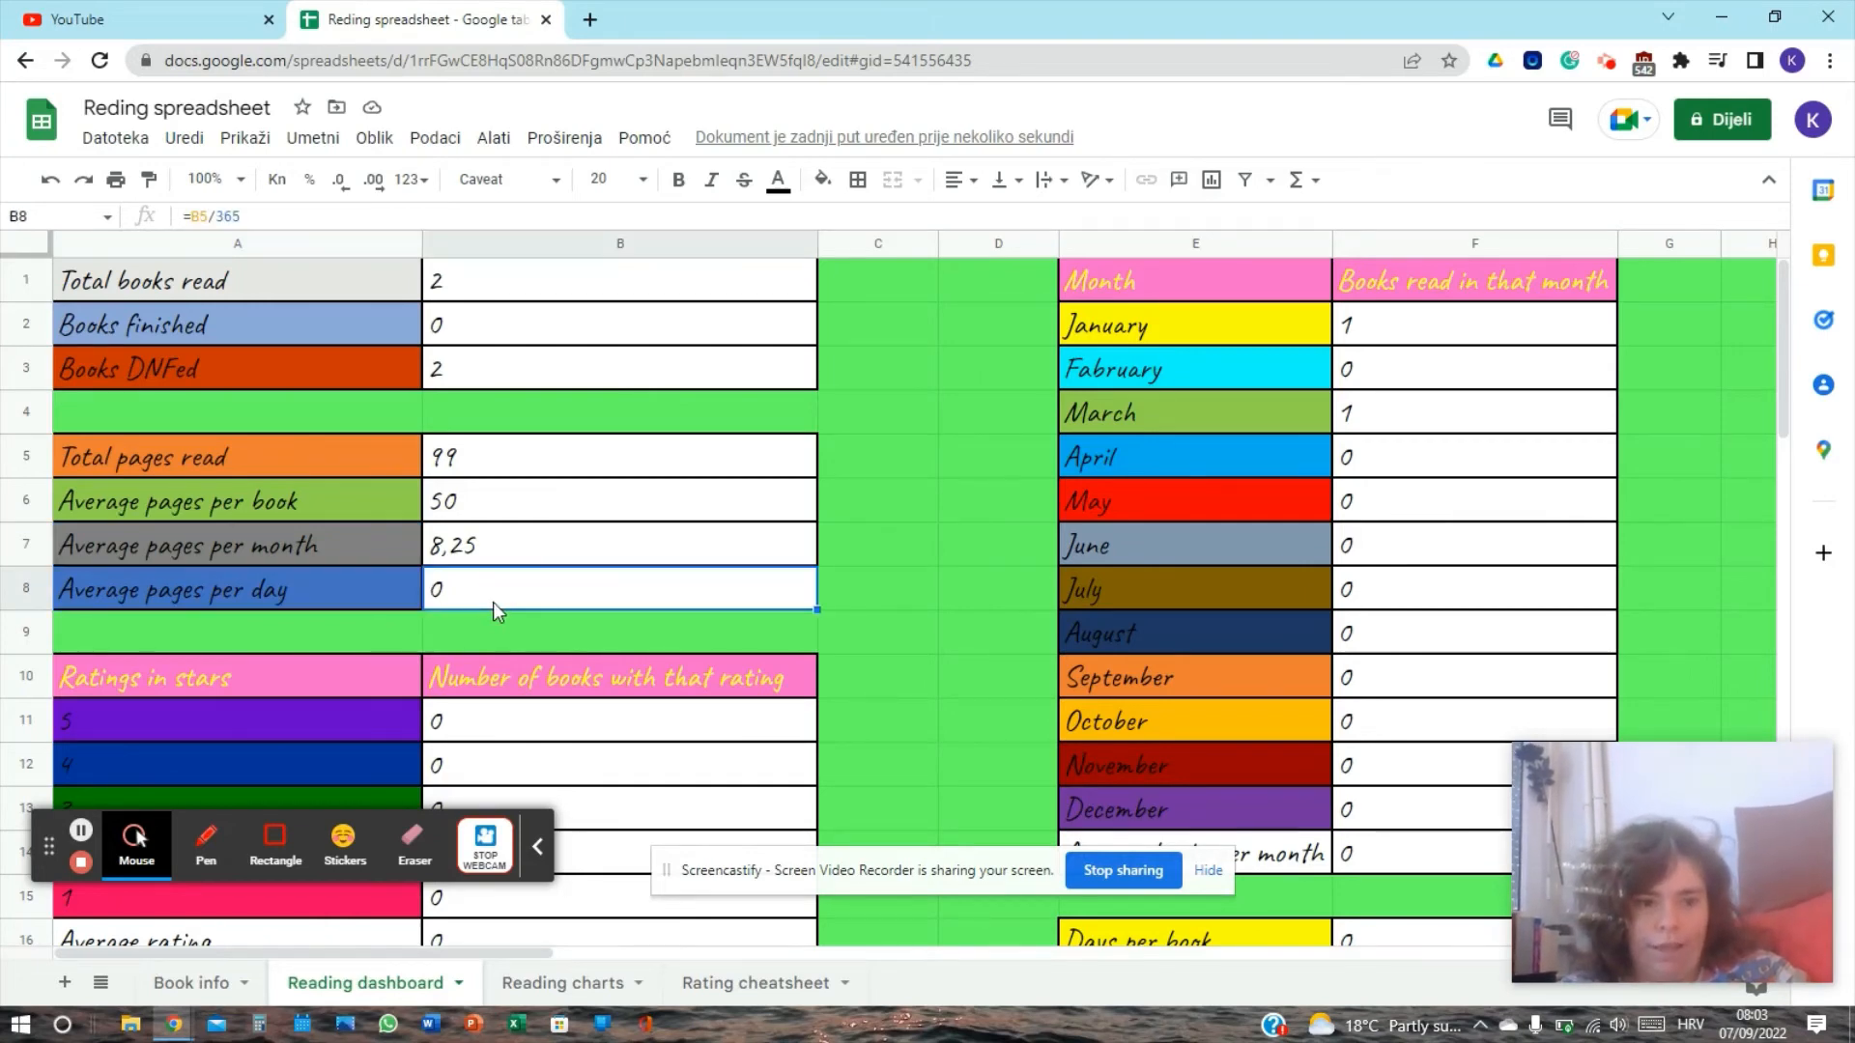
left_click(305, 581)
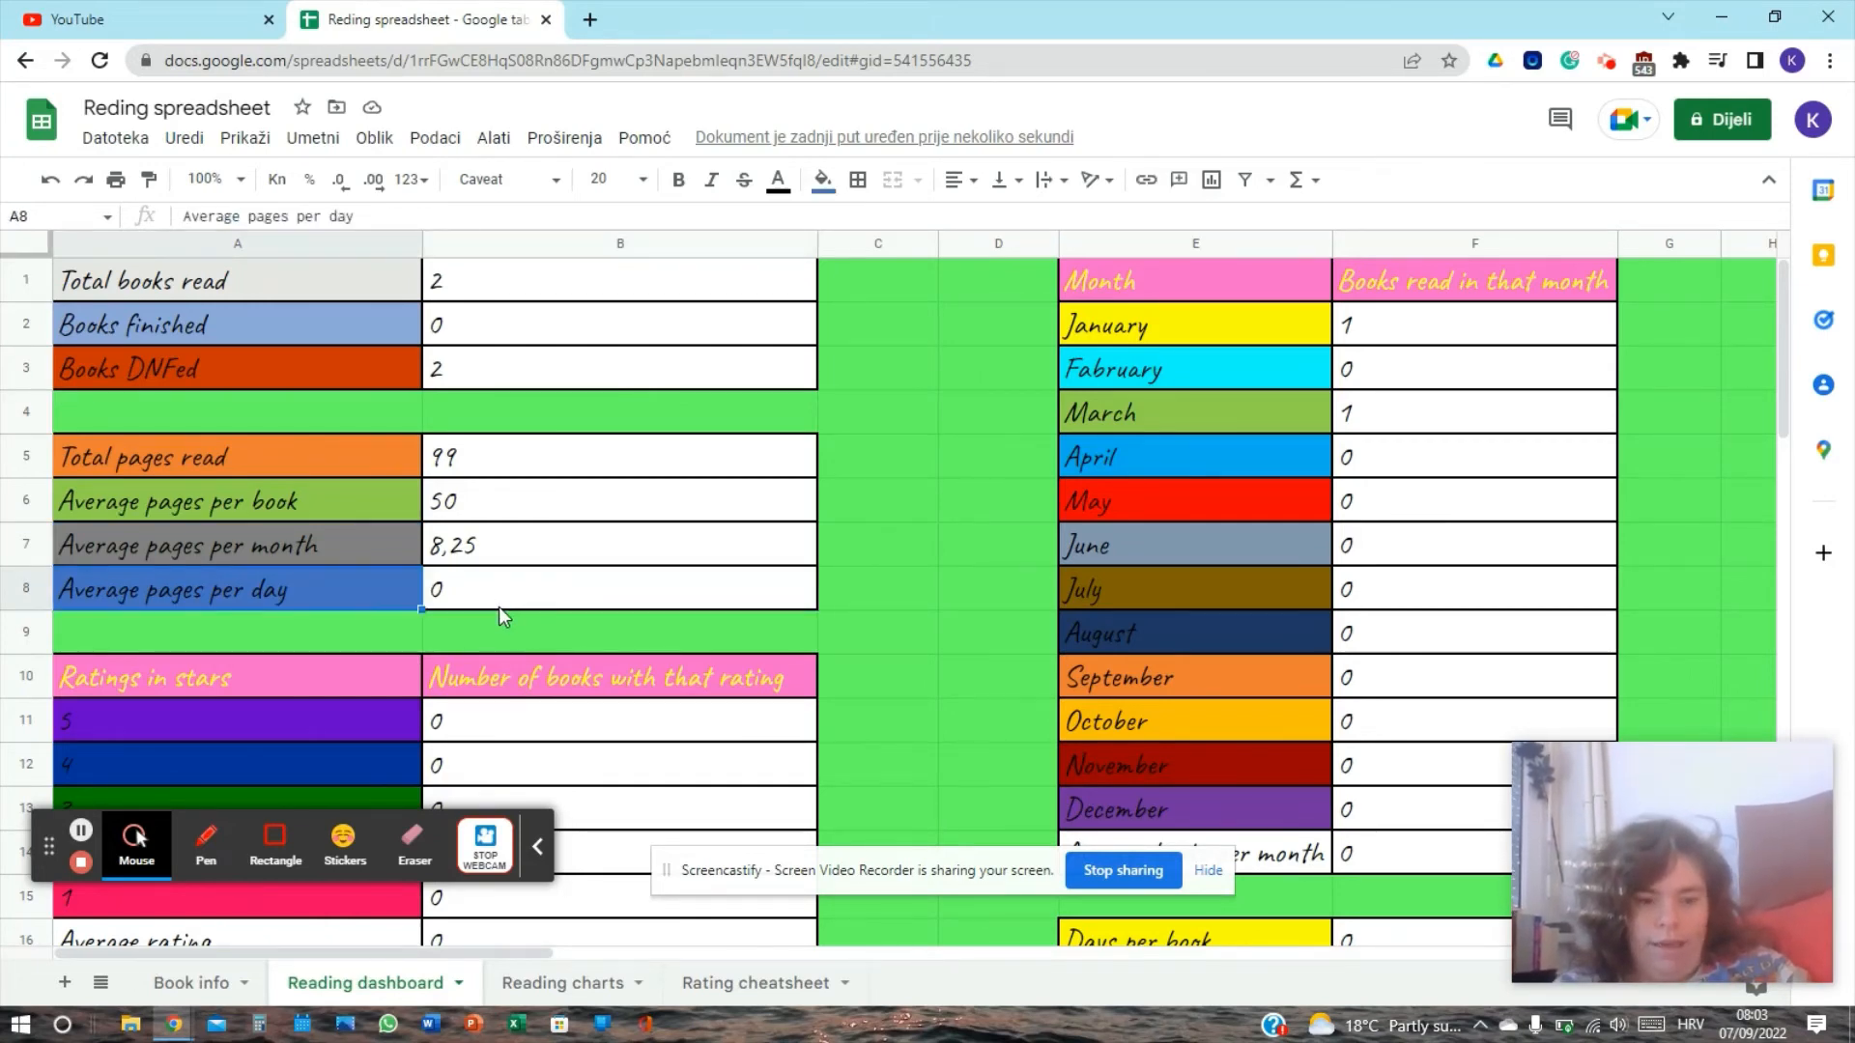
left_click(478, 589)
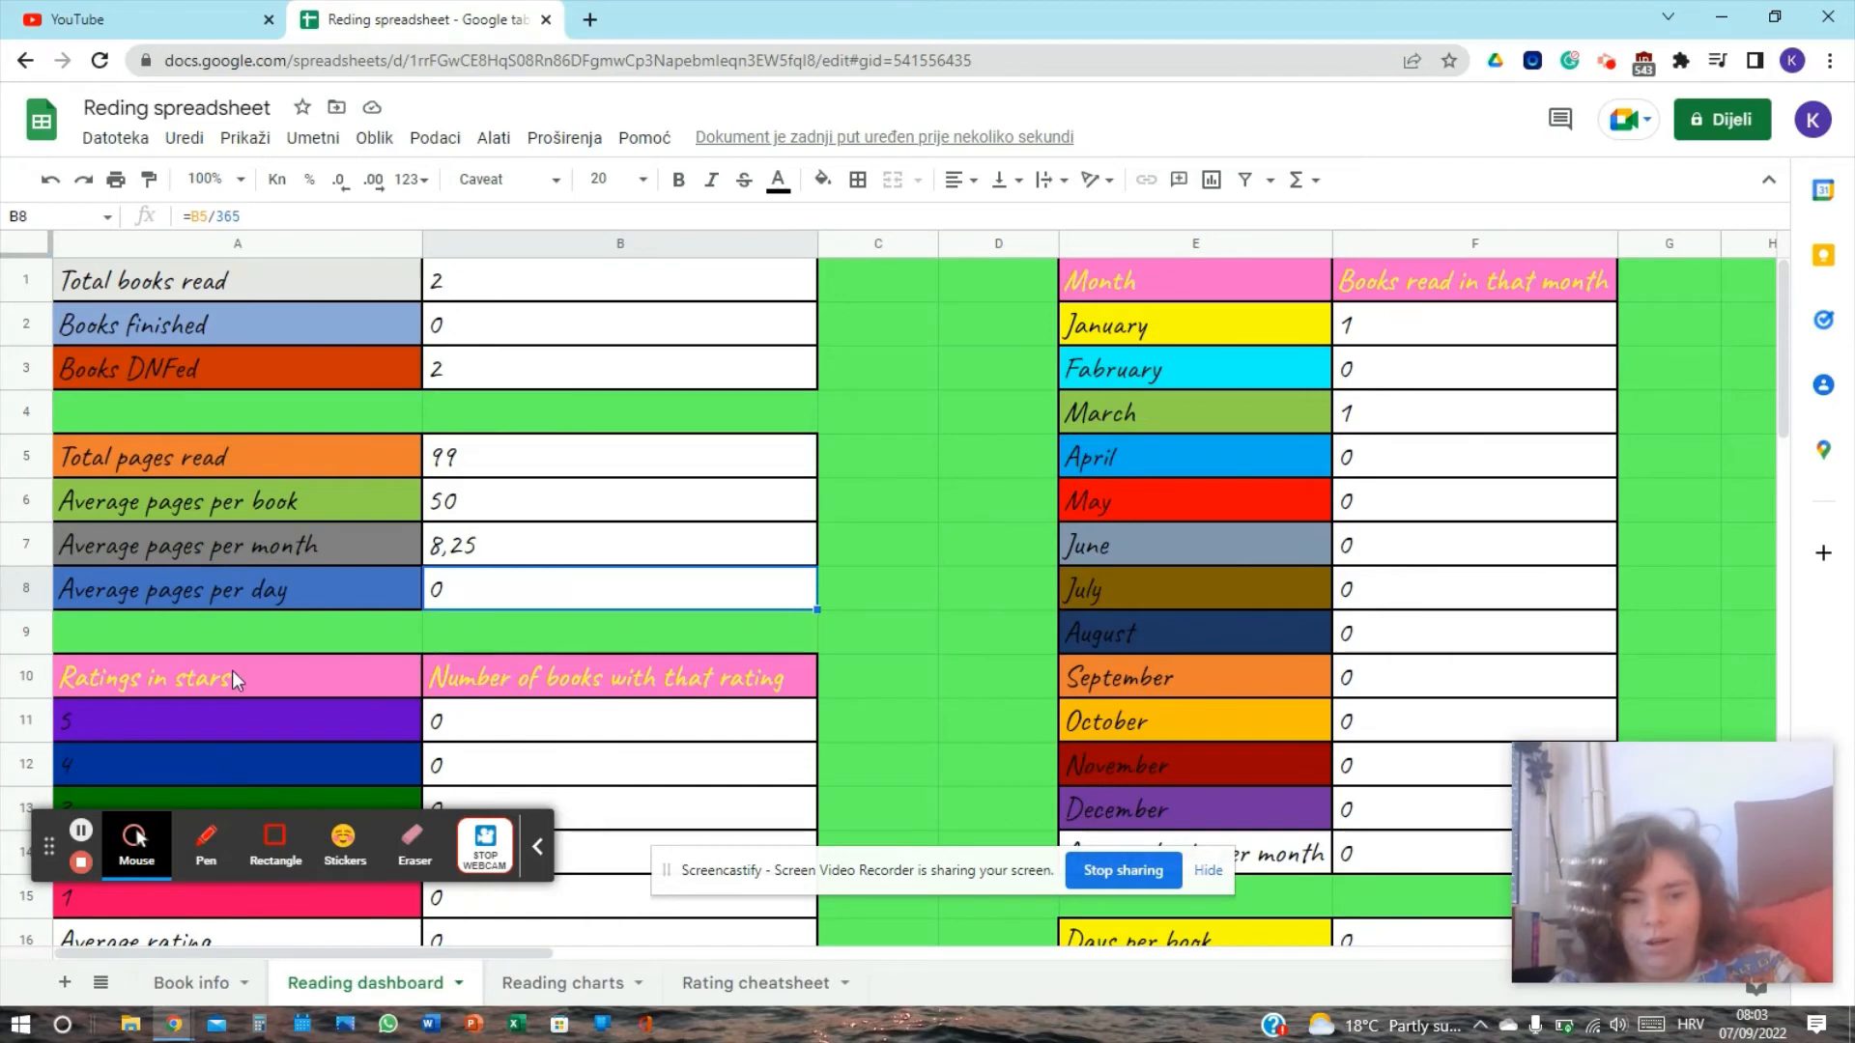
left_click(199, 583)
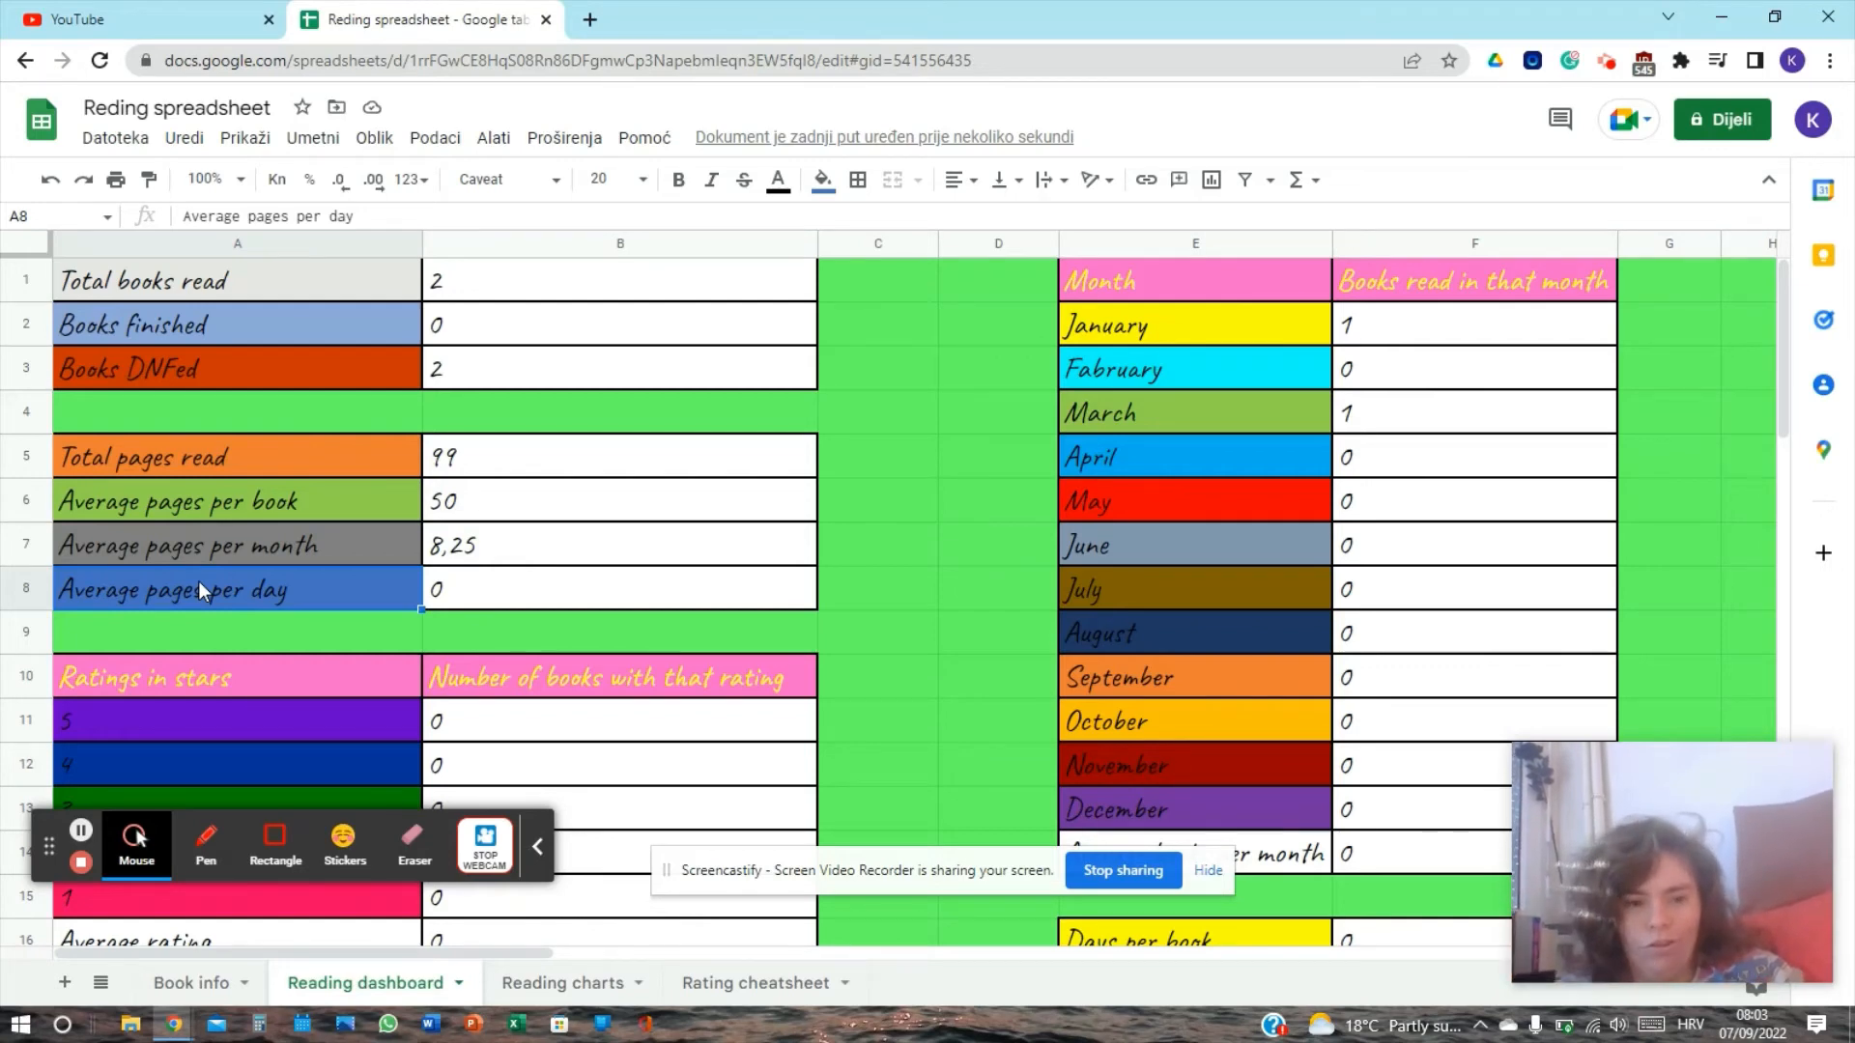
Step: Examine the Ratings in stars table on the dashboard, going through each star level and the Average rating formula
key("Down")
key("Down")
key("Down")
key("Down")
key("Down")
key("Down")
key("Down")
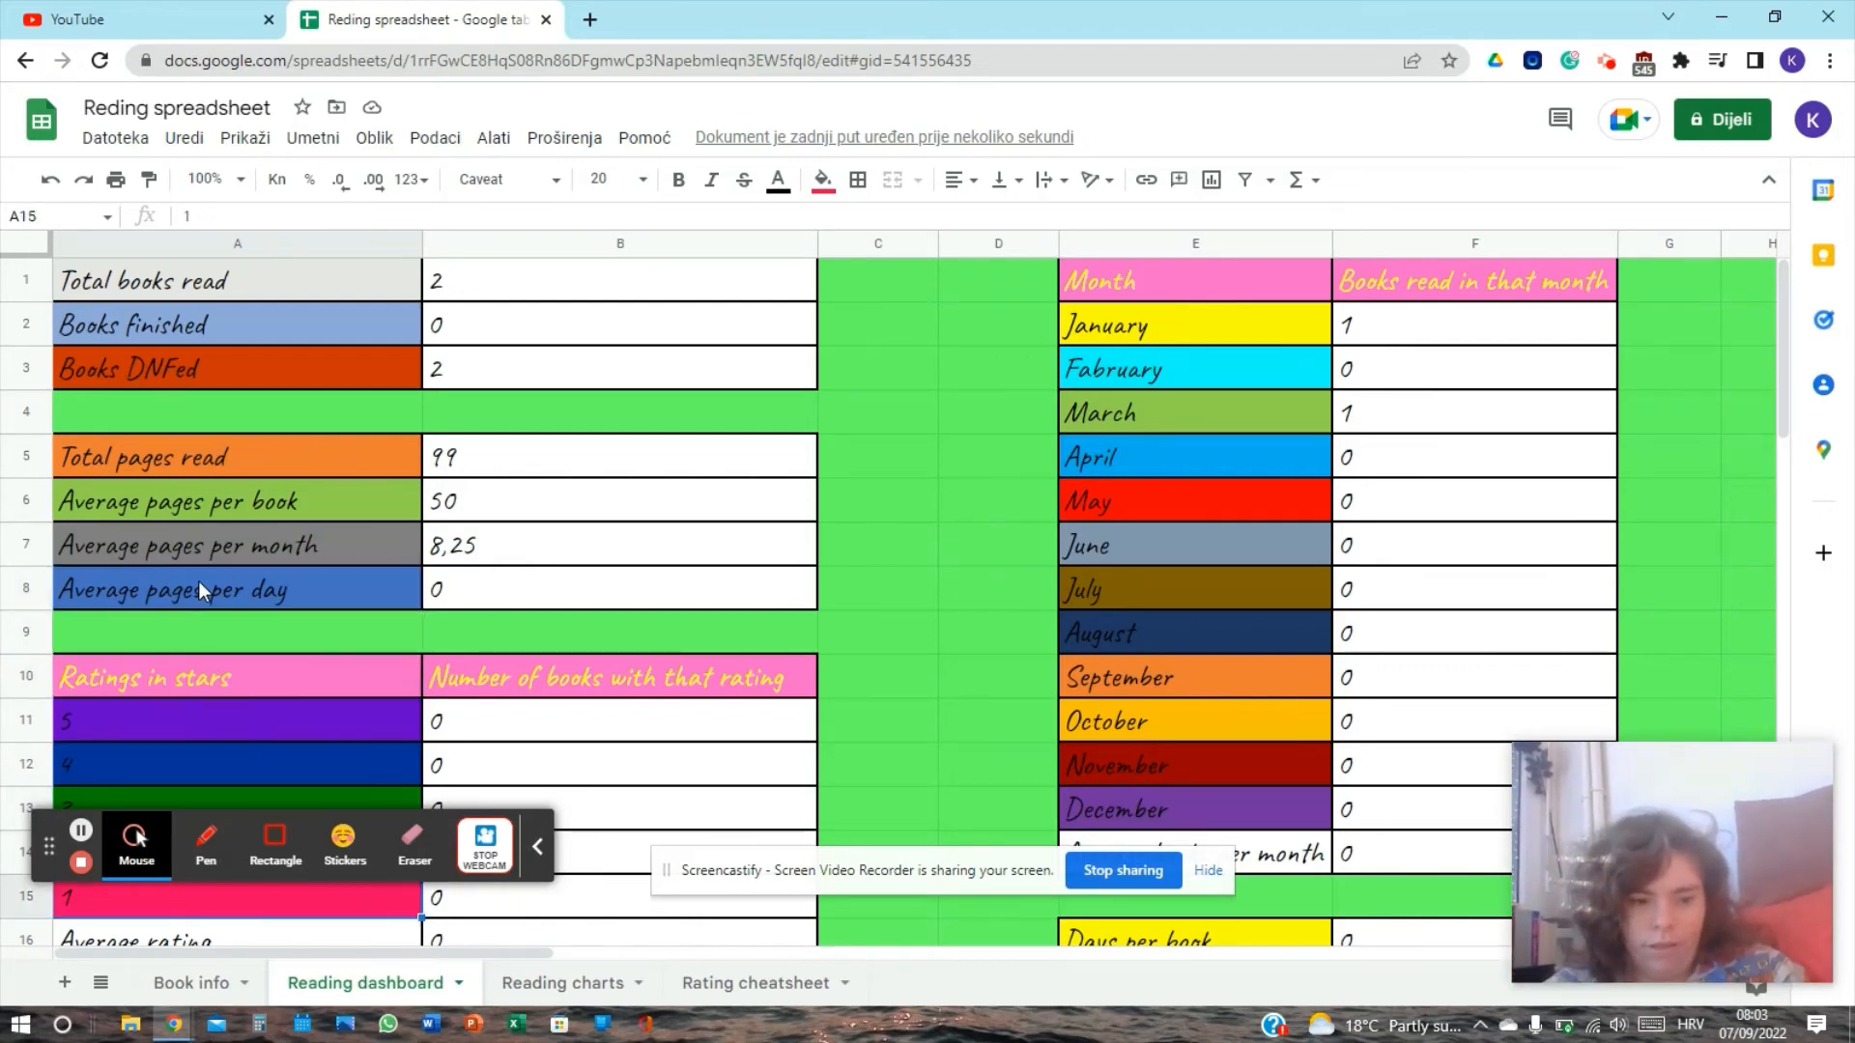
key("Down")
key("Down")
key("Down")
key("Down")
key("Down")
key("Down")
key("Down")
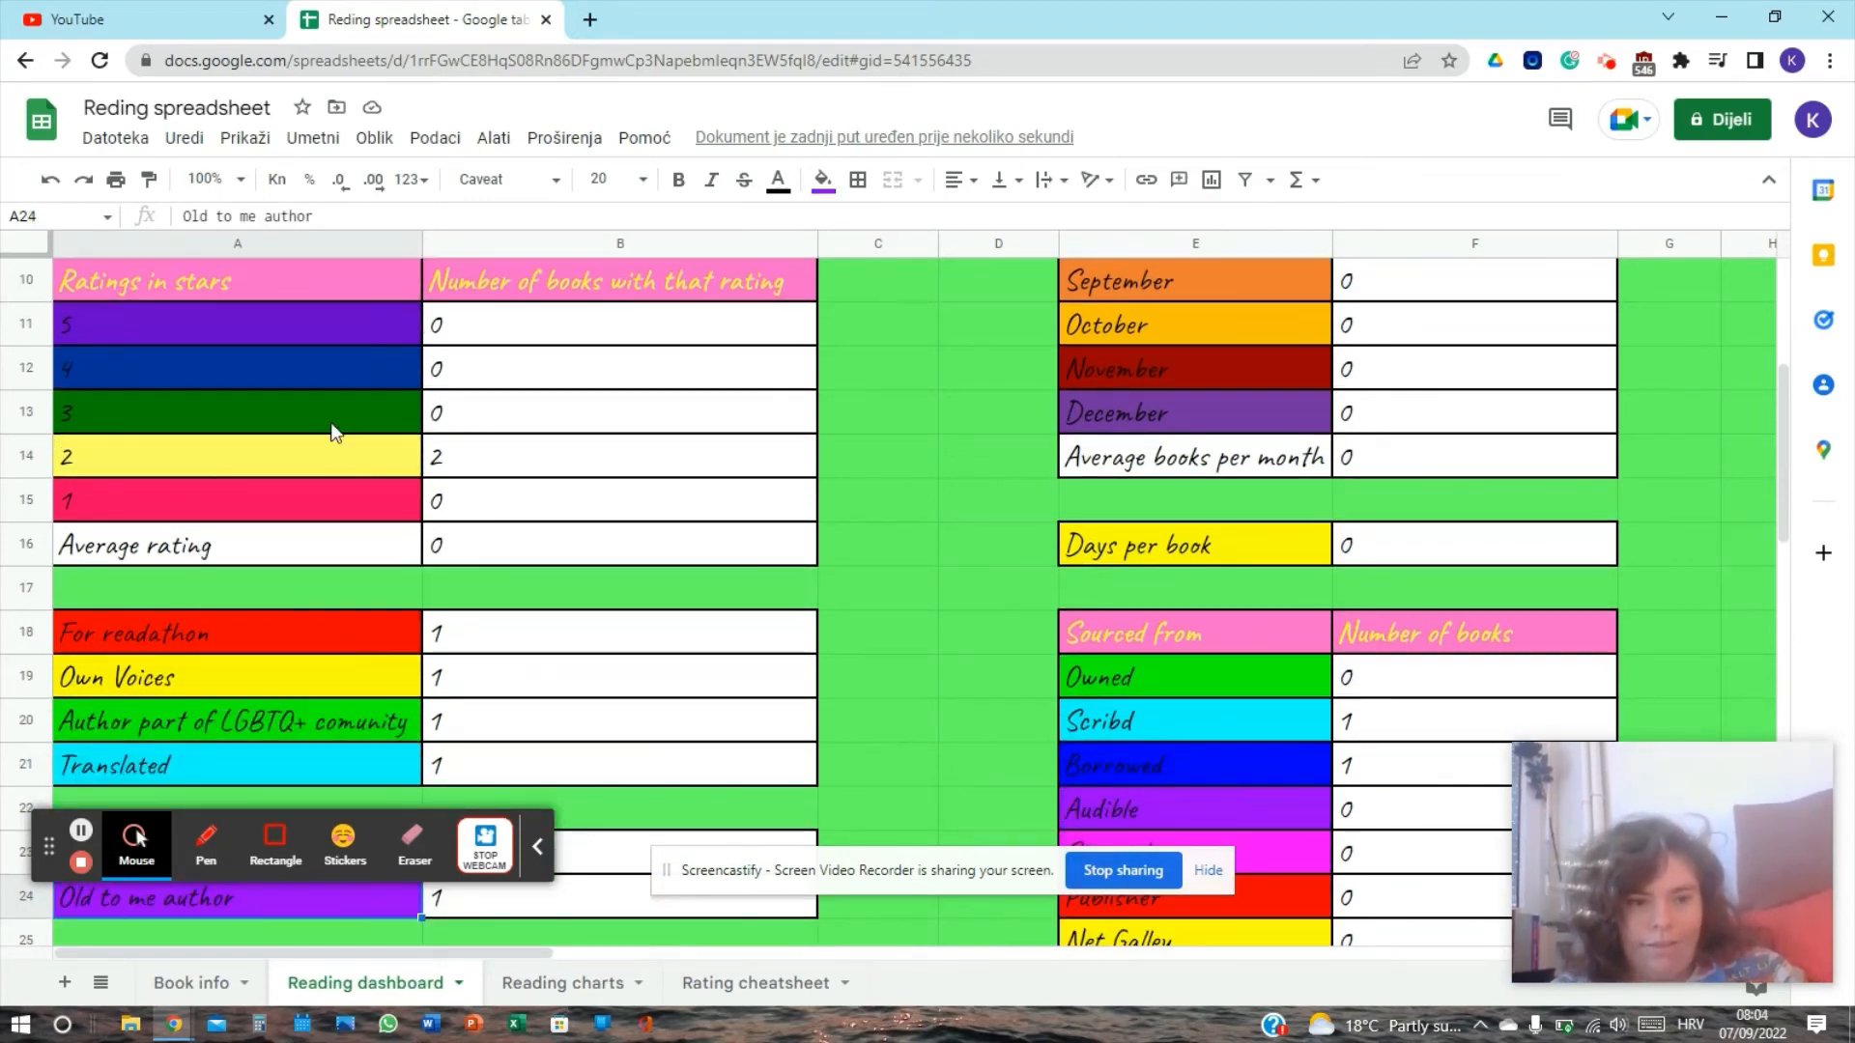
left_click(110, 329)
left_click(124, 358)
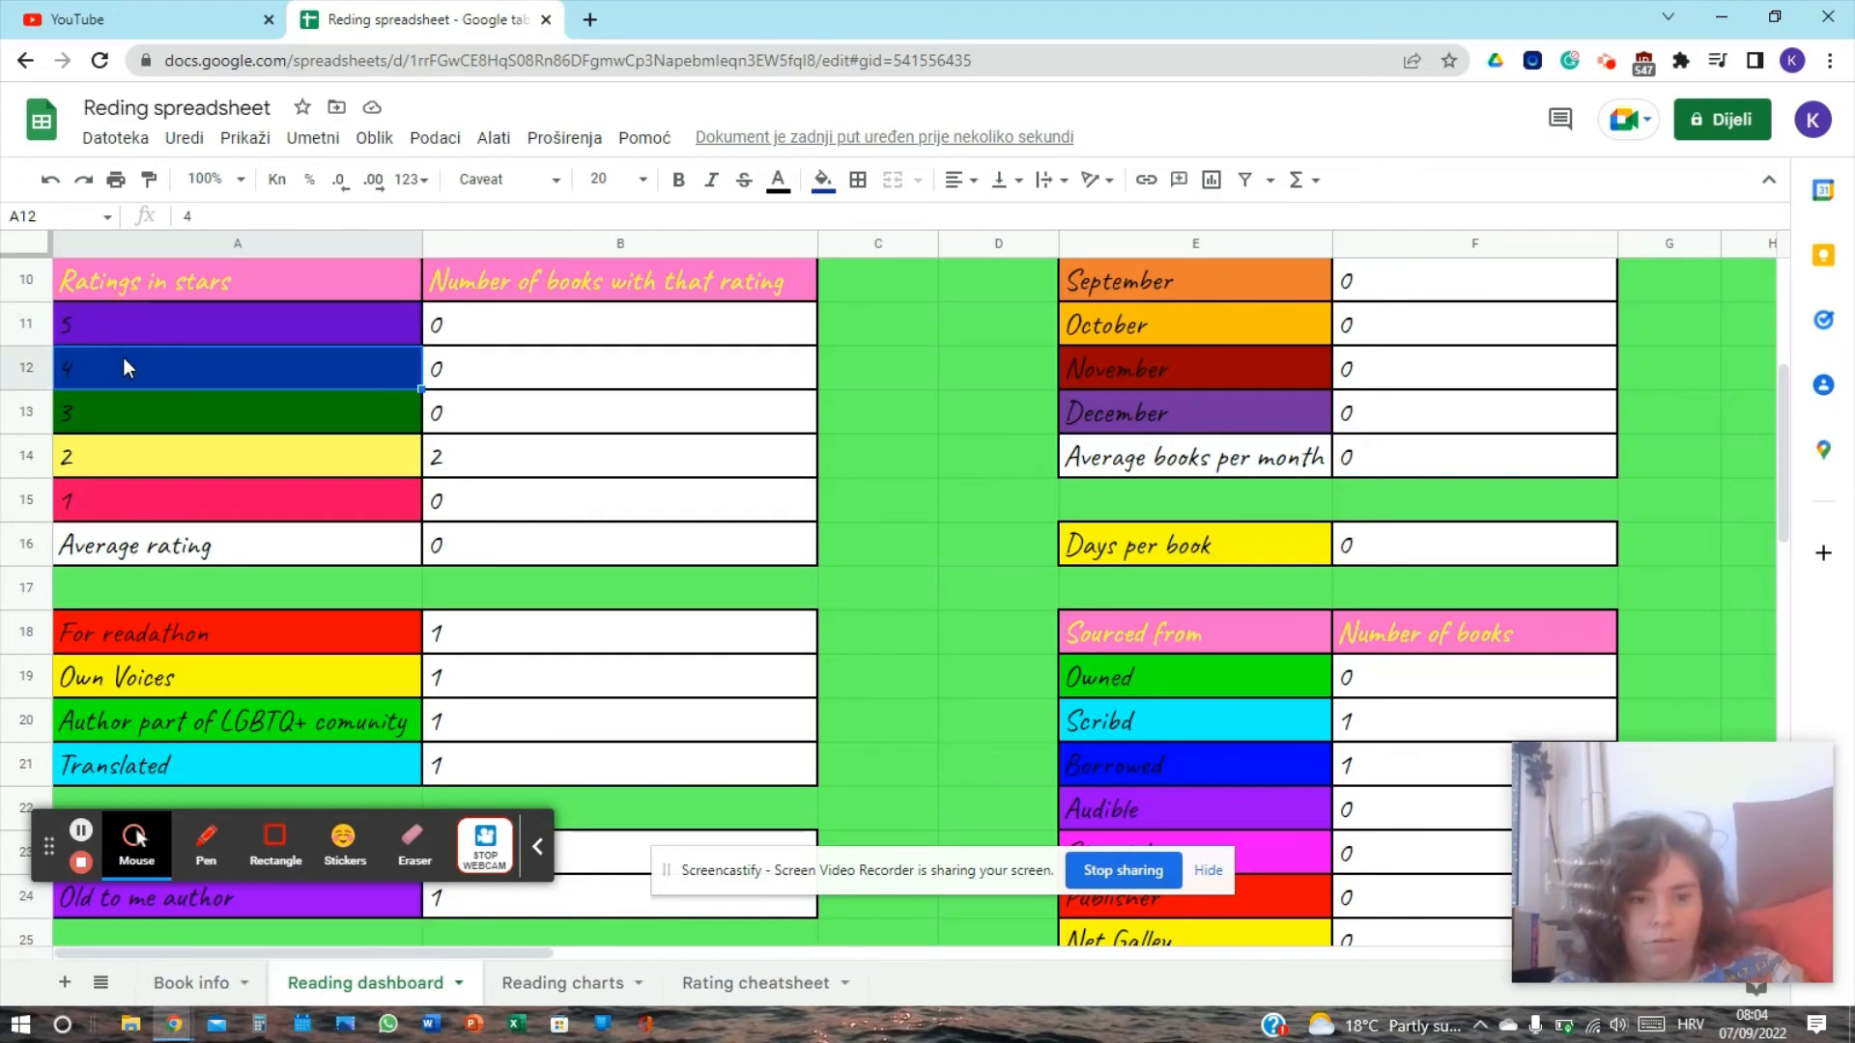
left_click(151, 410)
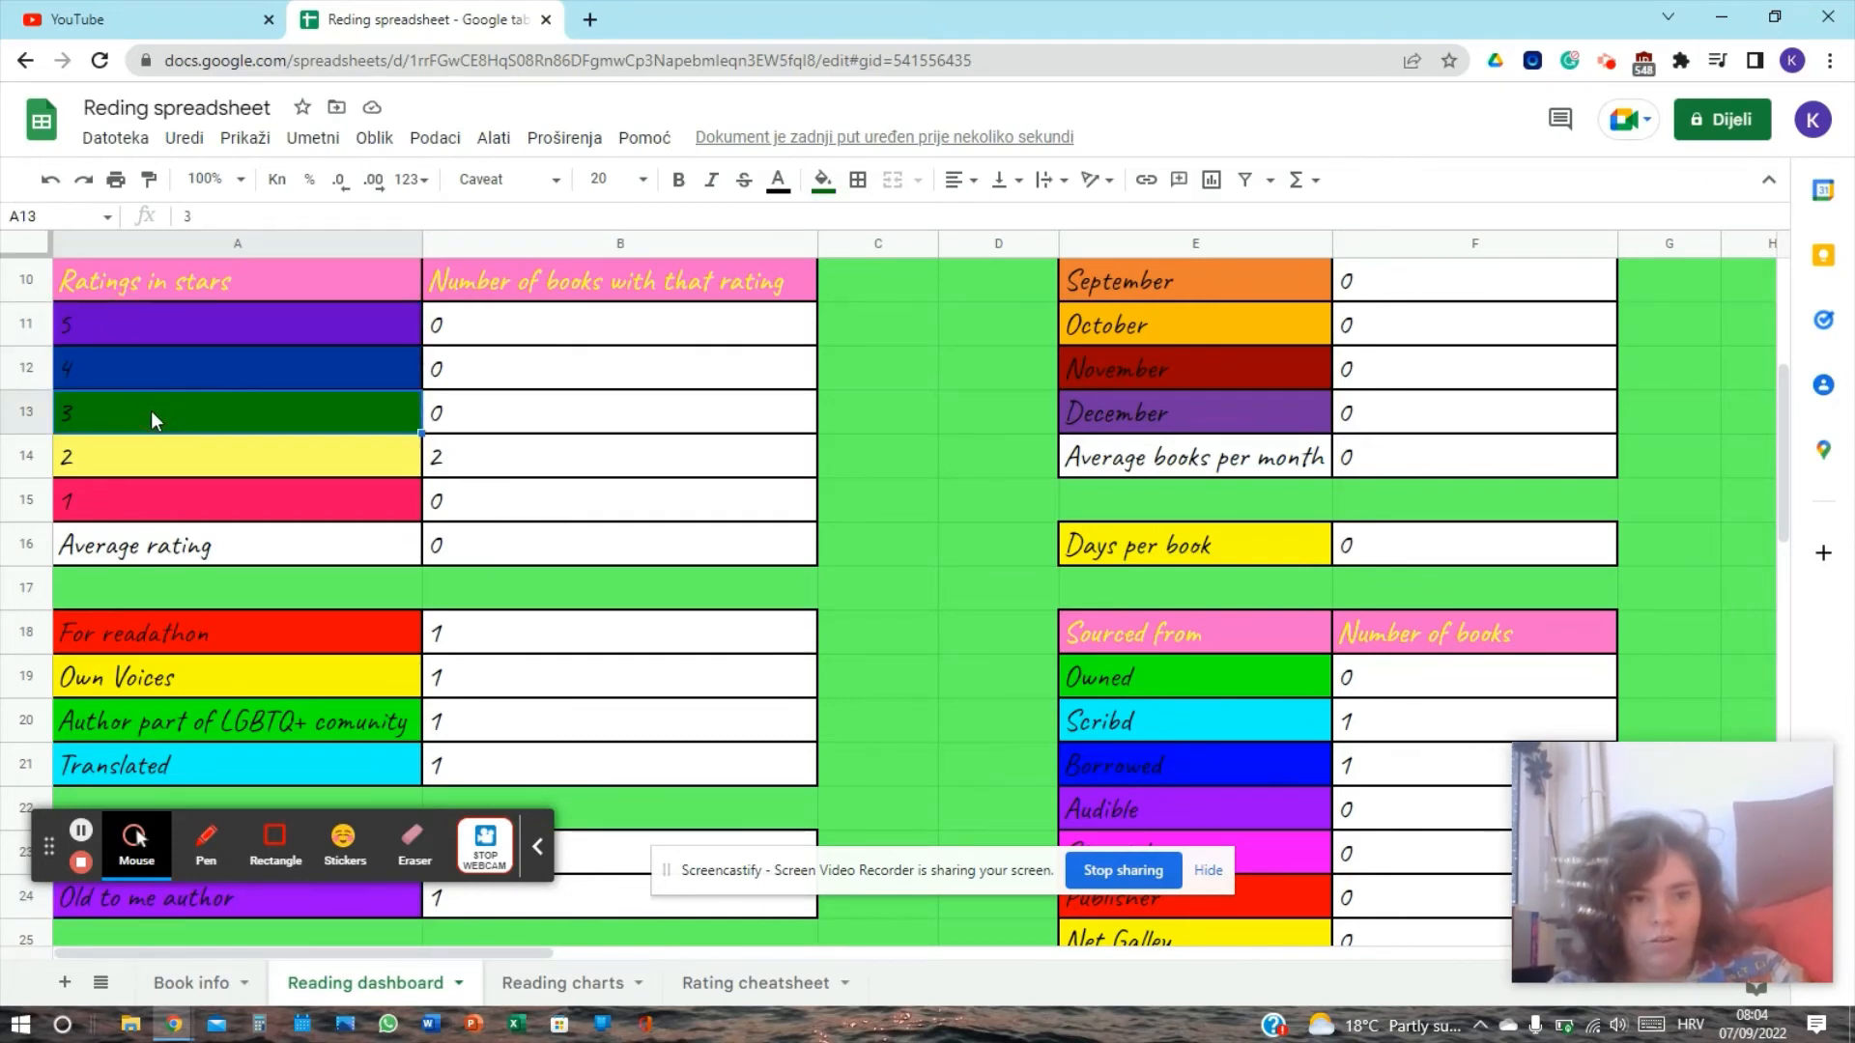
left_click(155, 462)
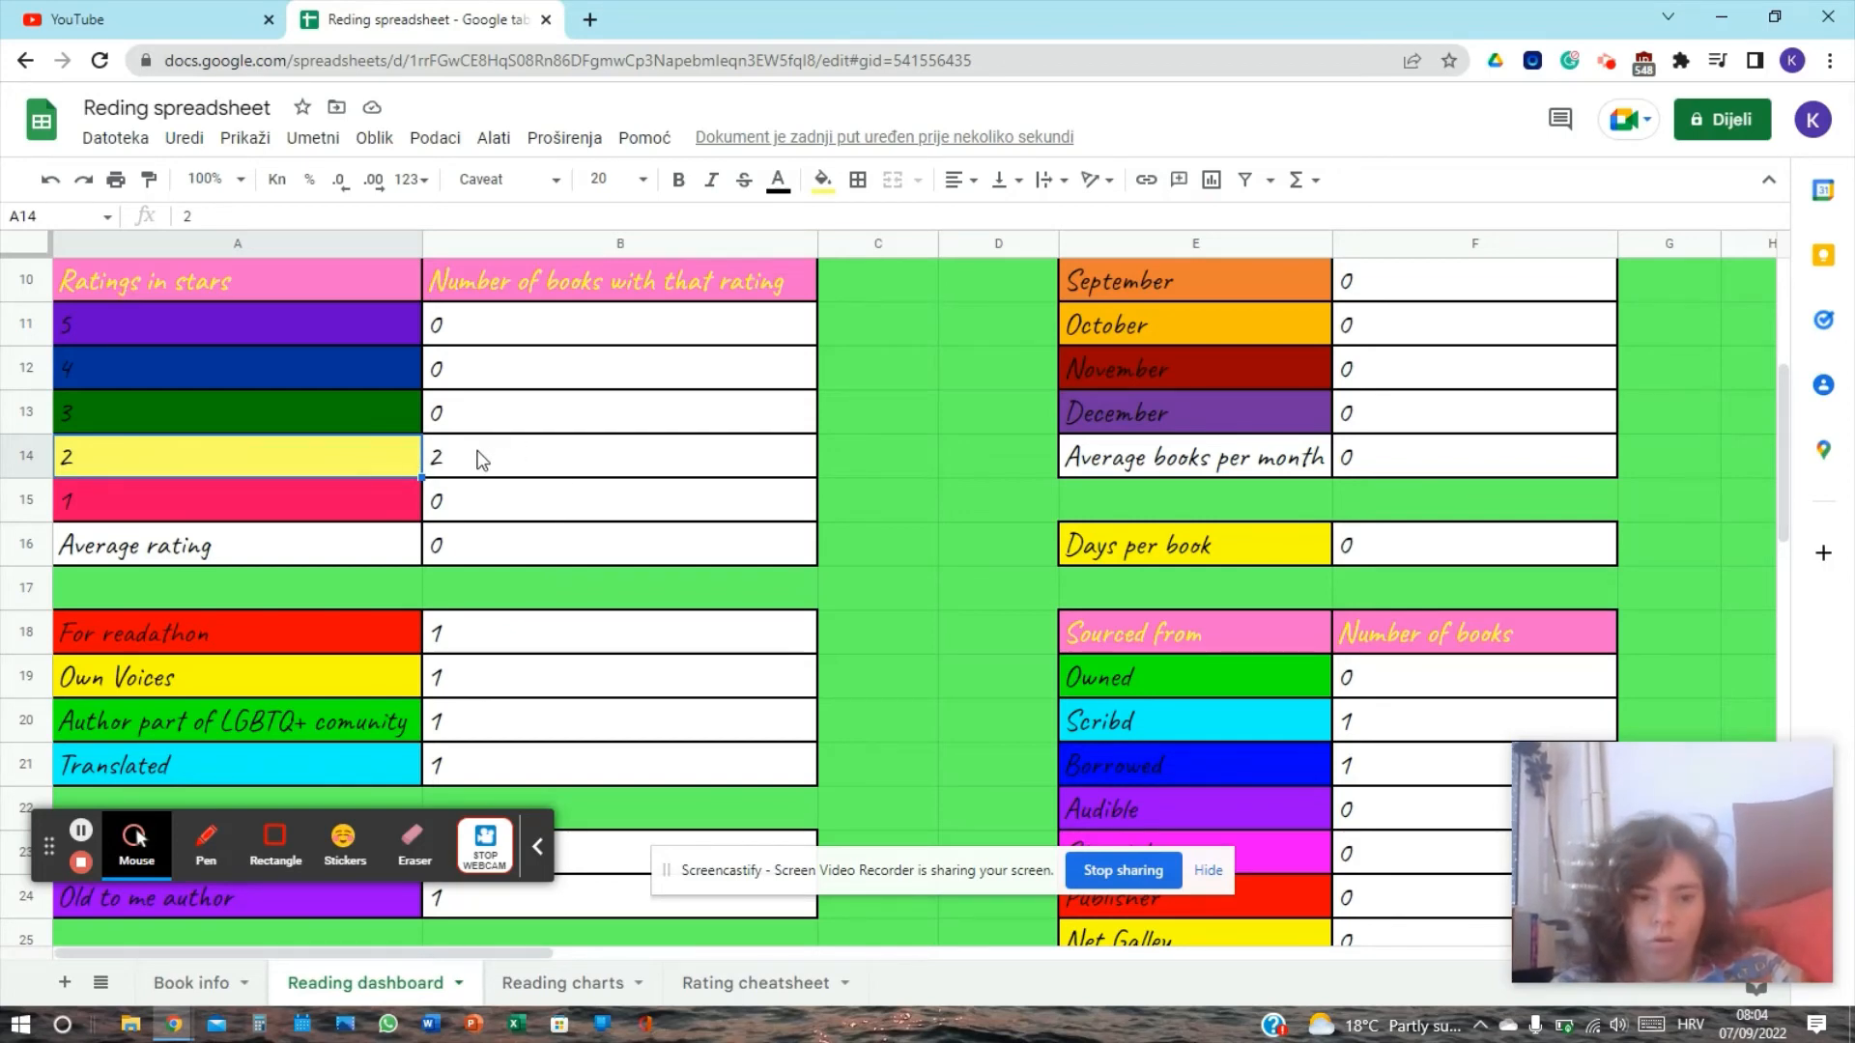
left_click(476, 547)
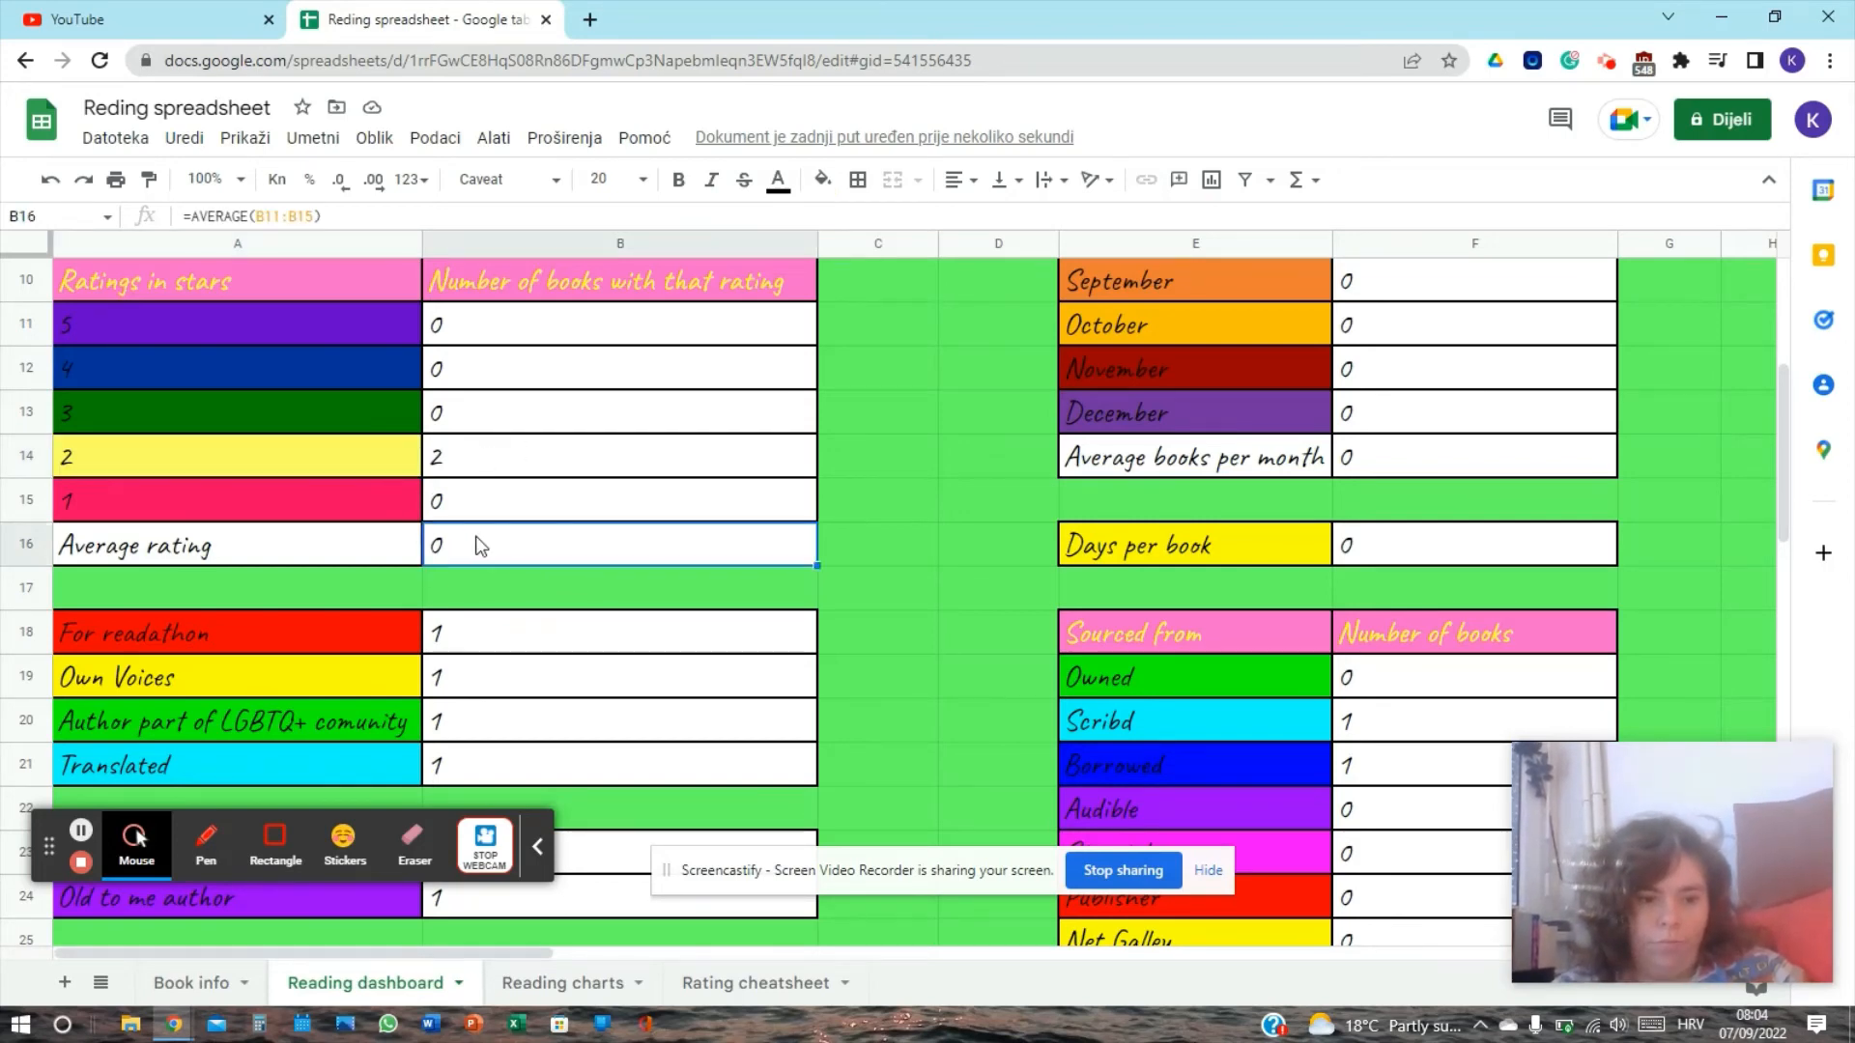
left_click(271, 500)
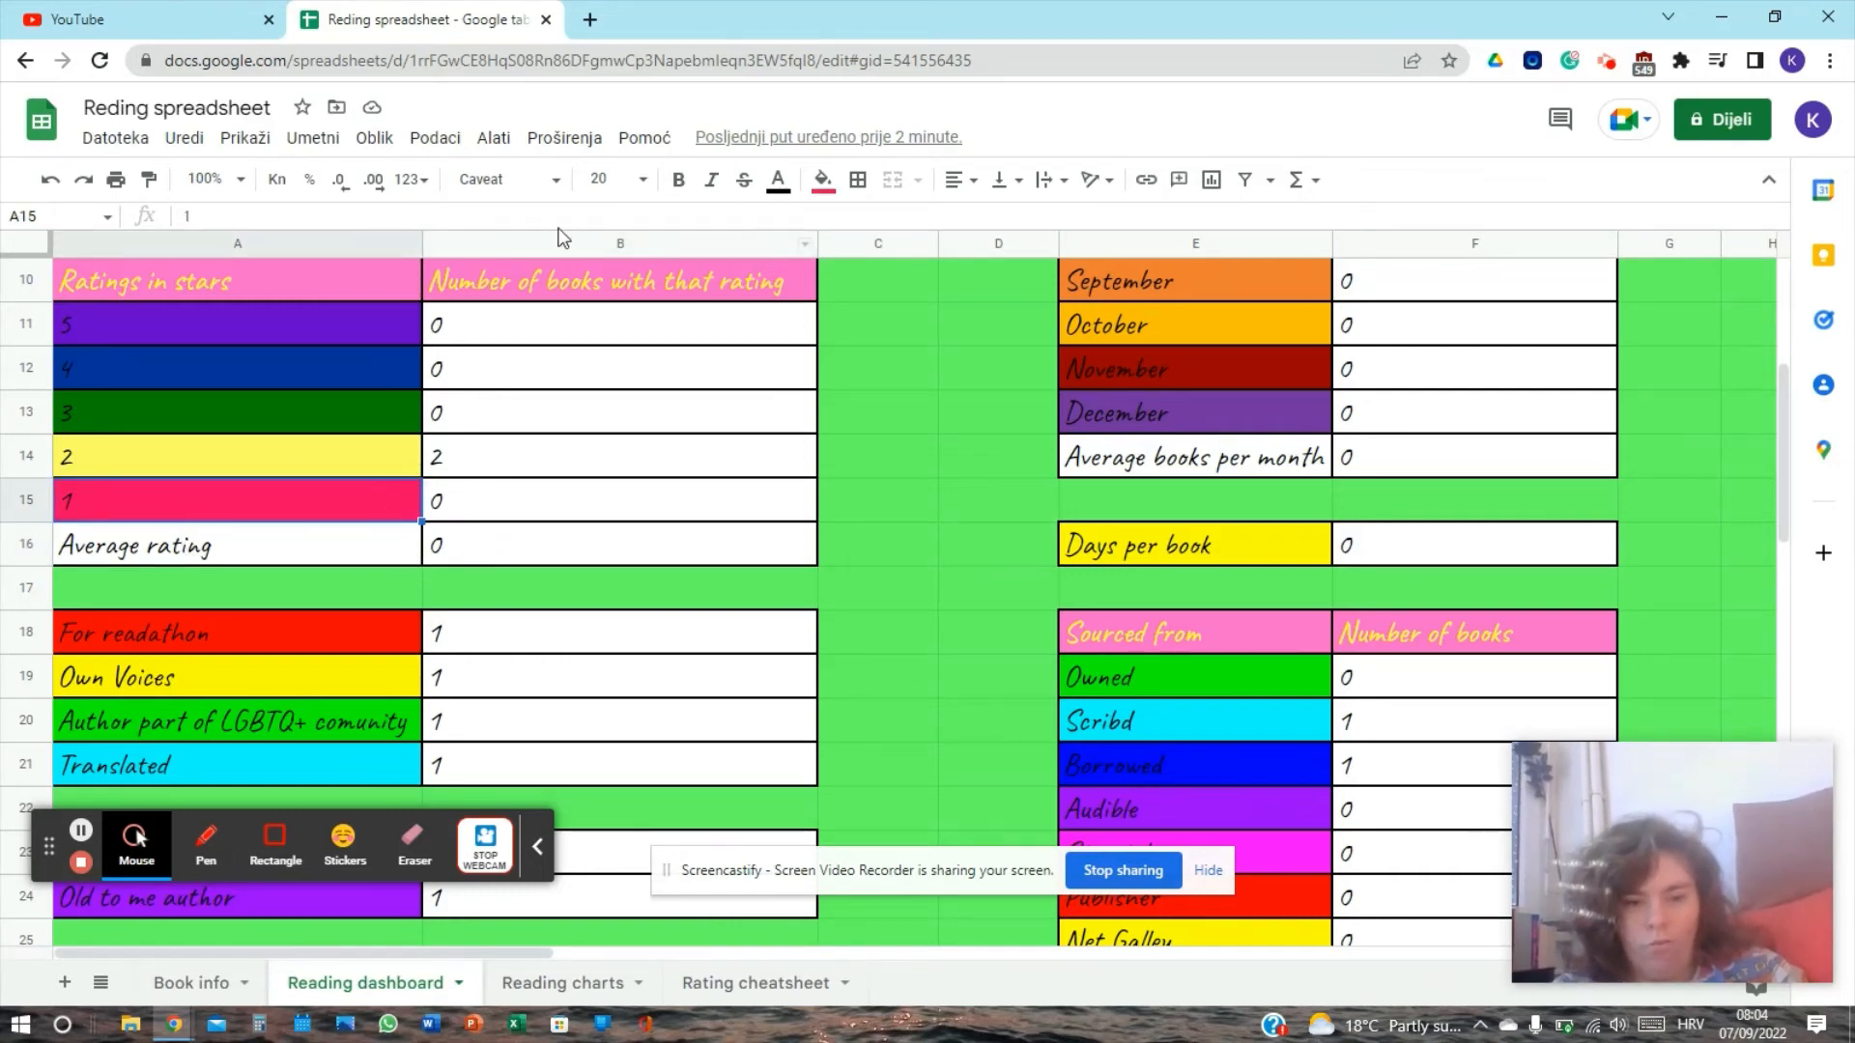
Step: Review the dashboard rows For readathon, Own Voices, Author part of LGBTQ+ comunity and Translated
left_click(282, 627)
left_click(284, 684)
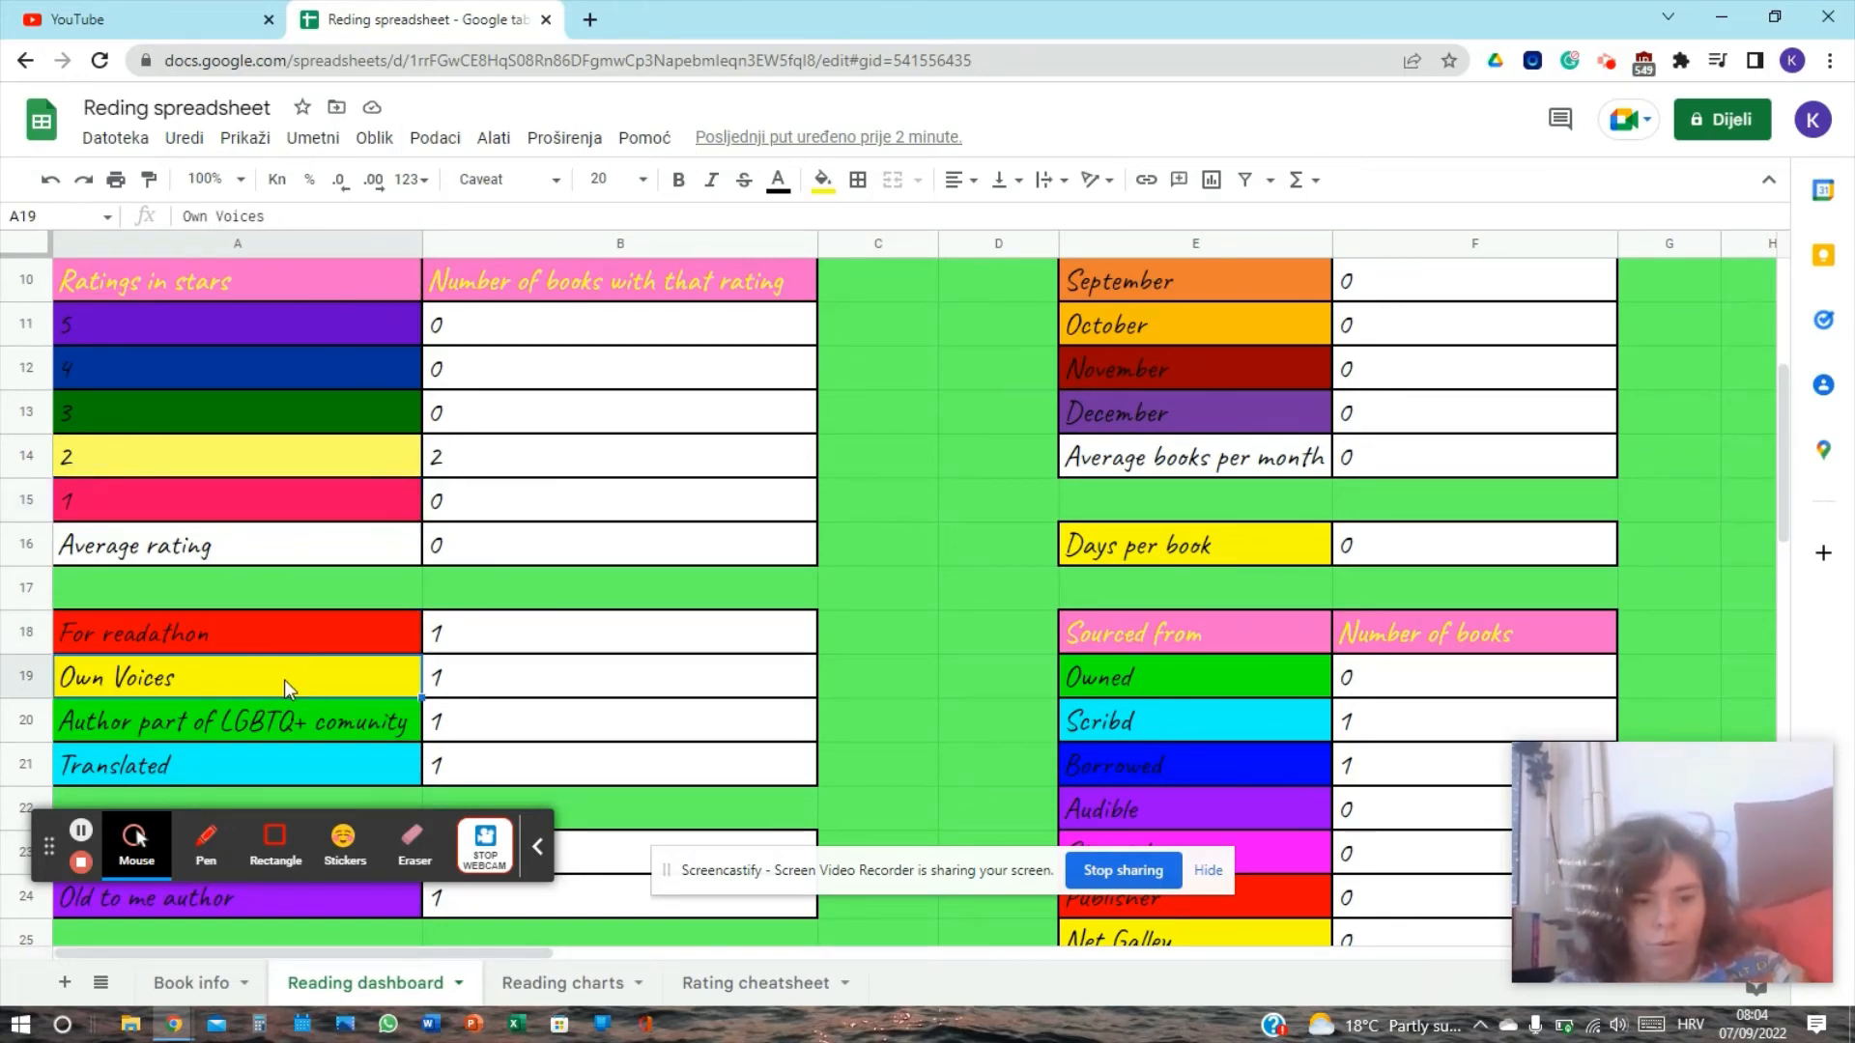
left_click(253, 720)
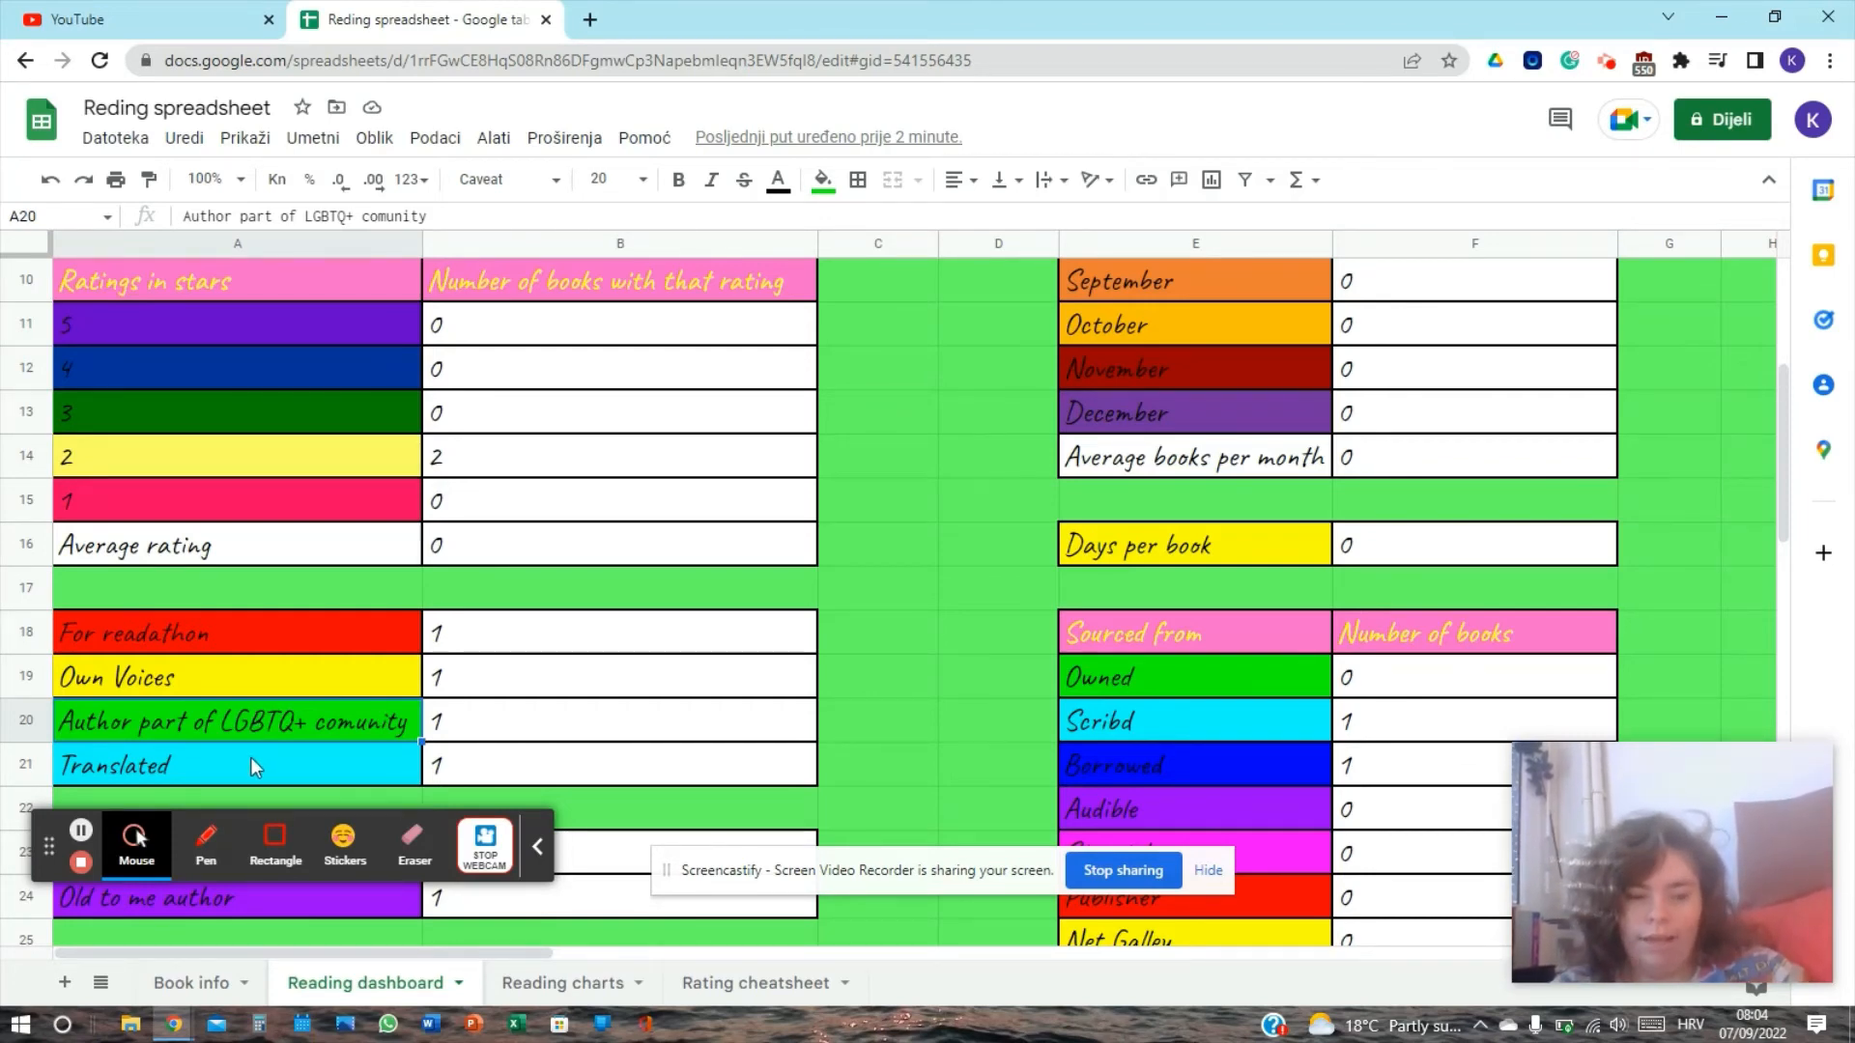
left_click(253, 766)
Step: Review the New to me author and Old to me author rows on the dashboard
key("Down")
key("Down")
key("Down")
key("Down")
key("Down")
key("Down")
key("Down")
key("Down")
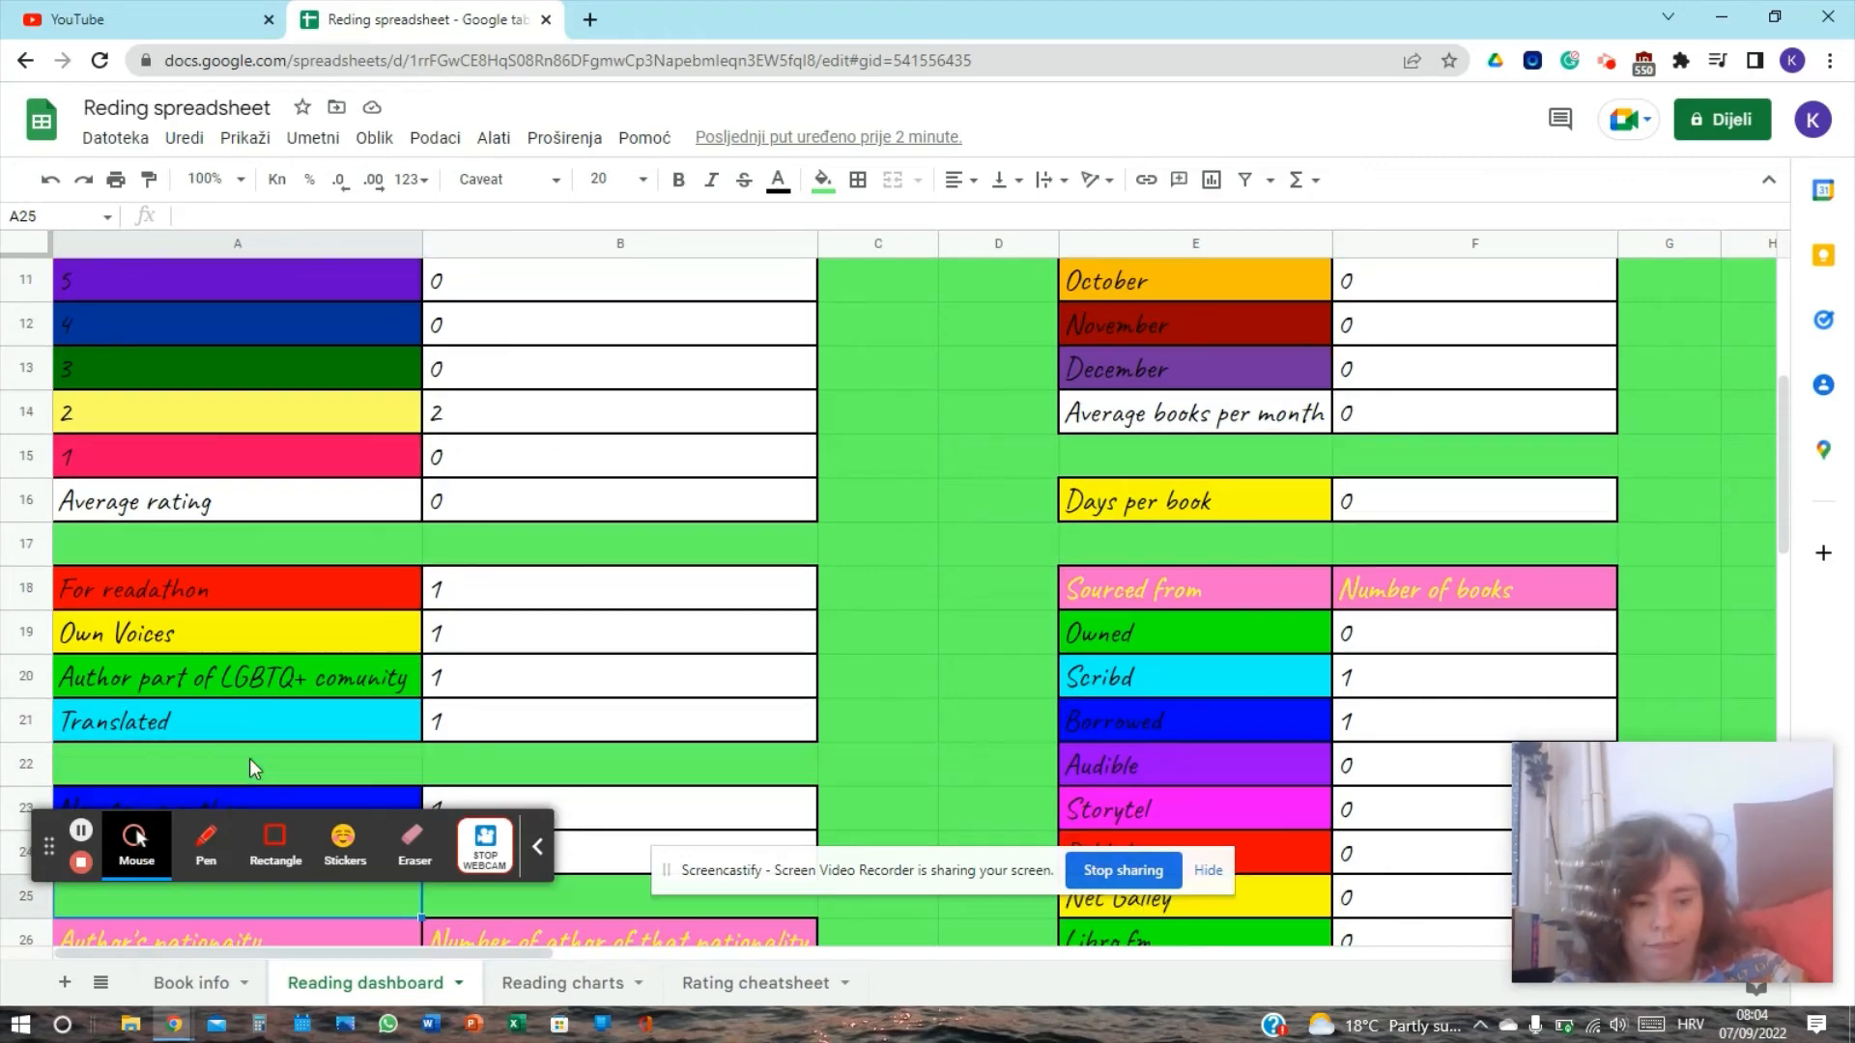
key("Down")
key("Down")
key("Down")
key("Down")
key("Down")
key("Down")
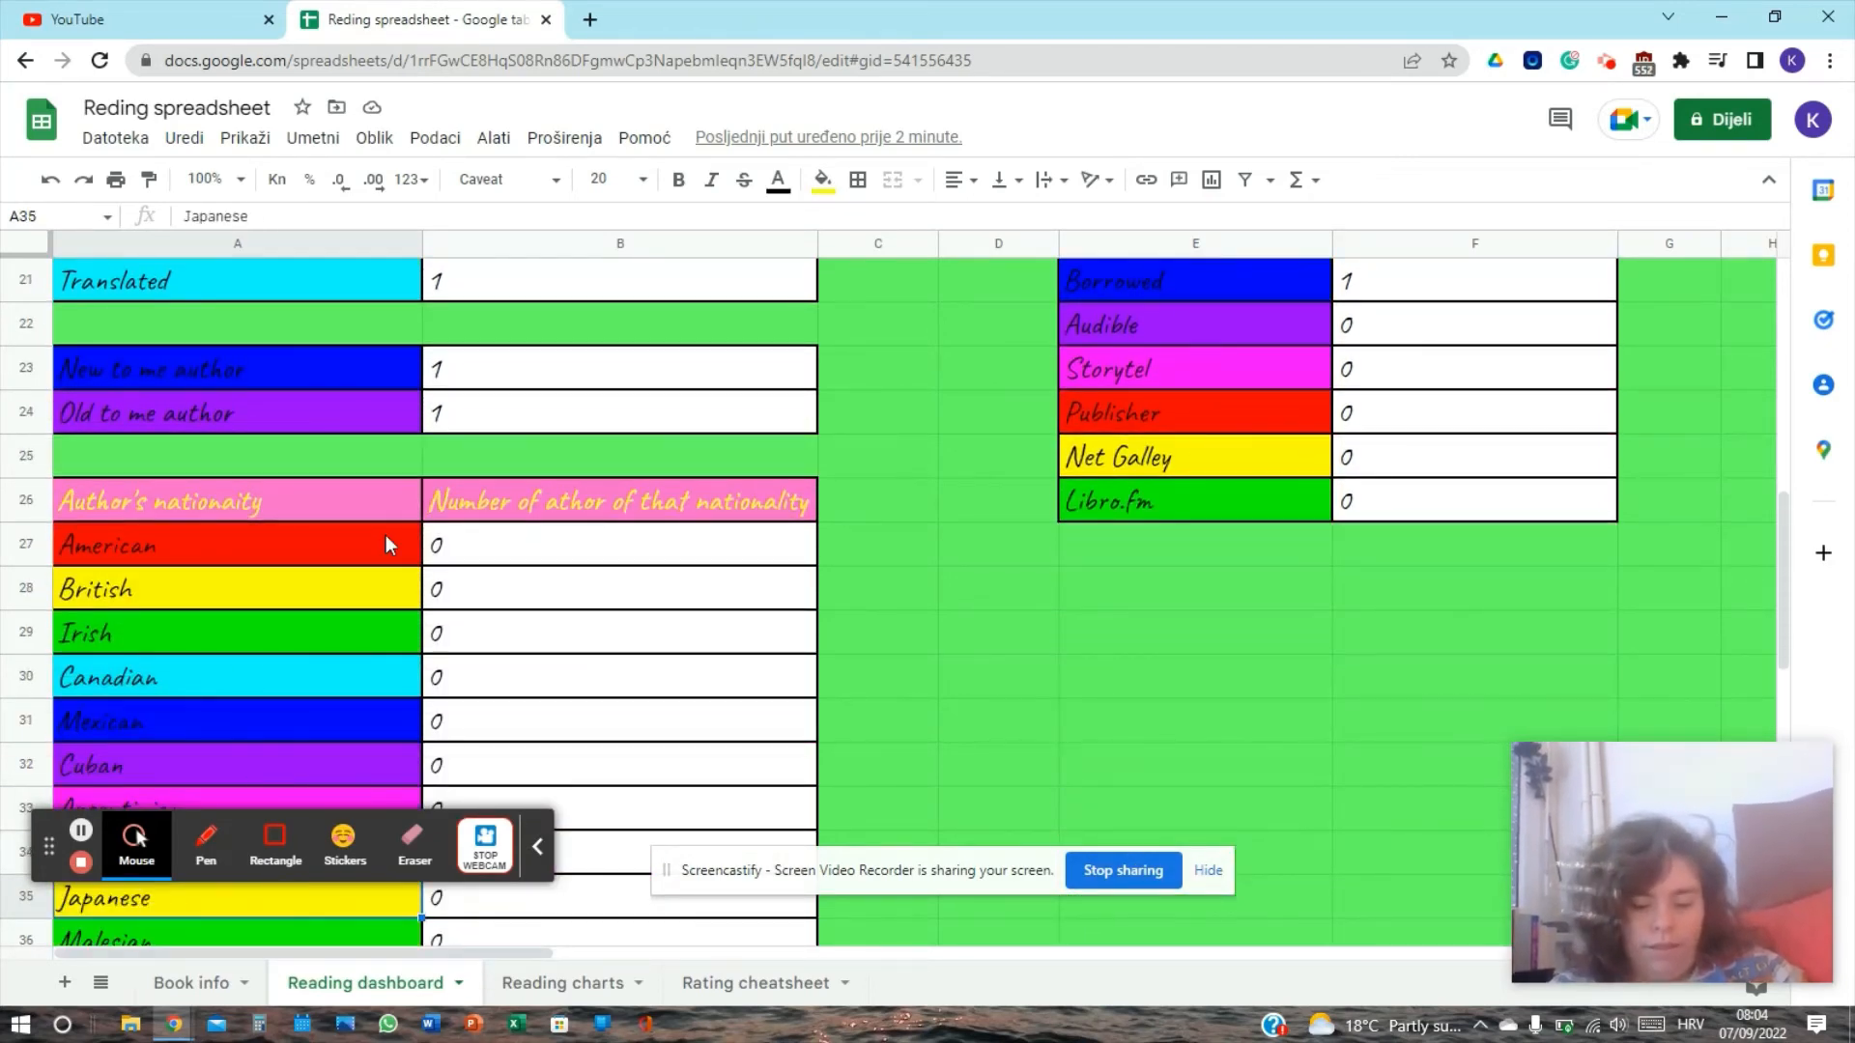
key("Down")
key("Down")
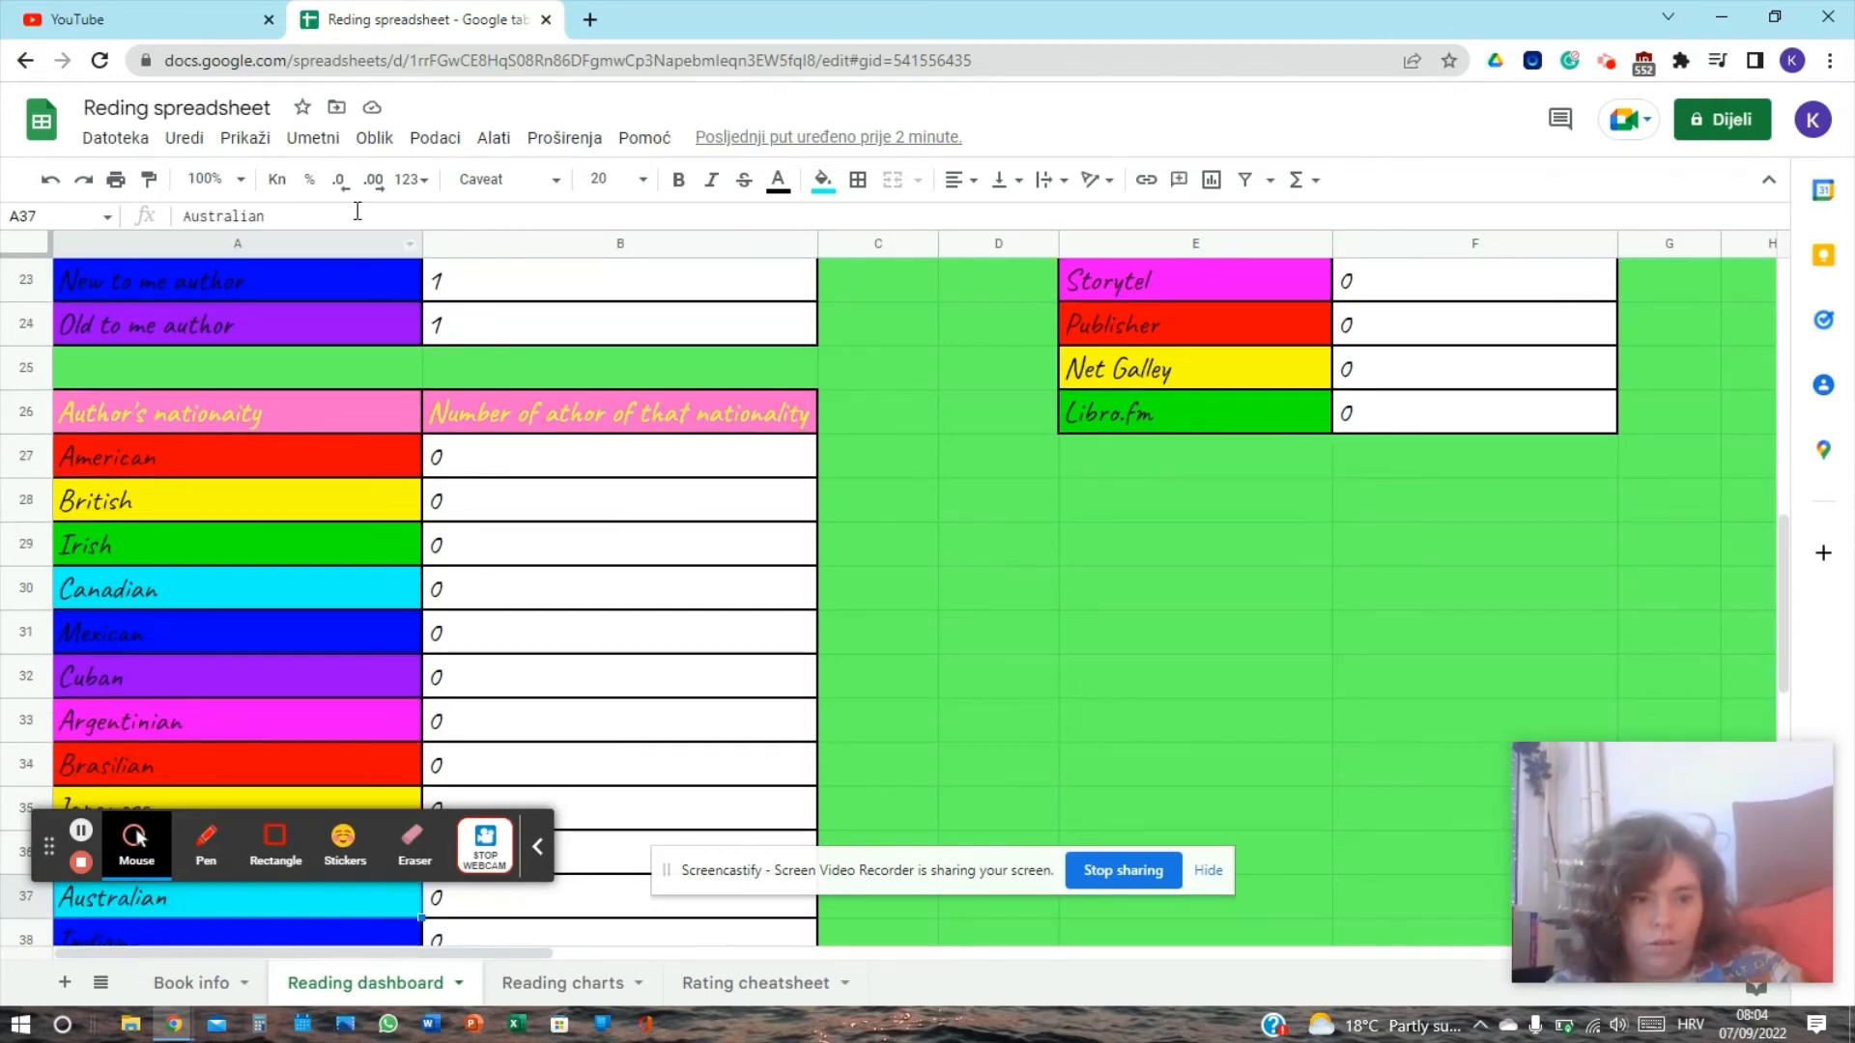
left_click(282, 274)
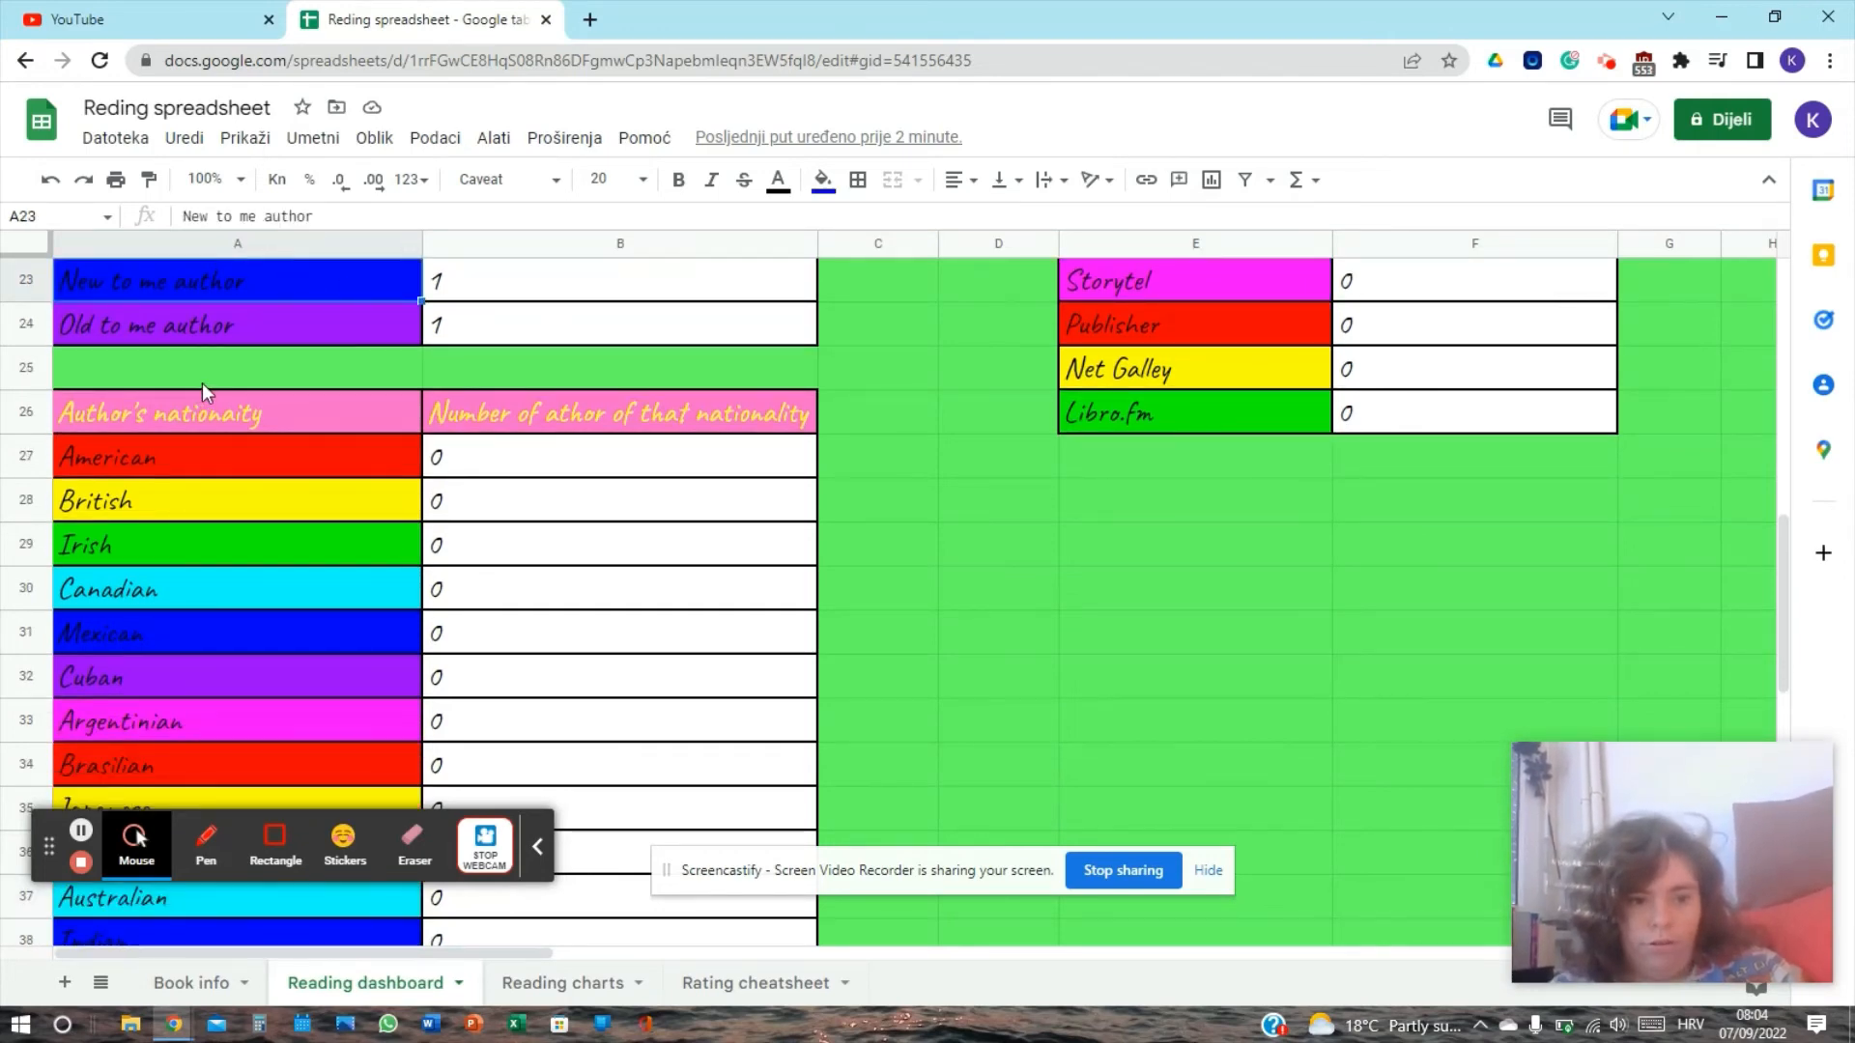
left_click(228, 319)
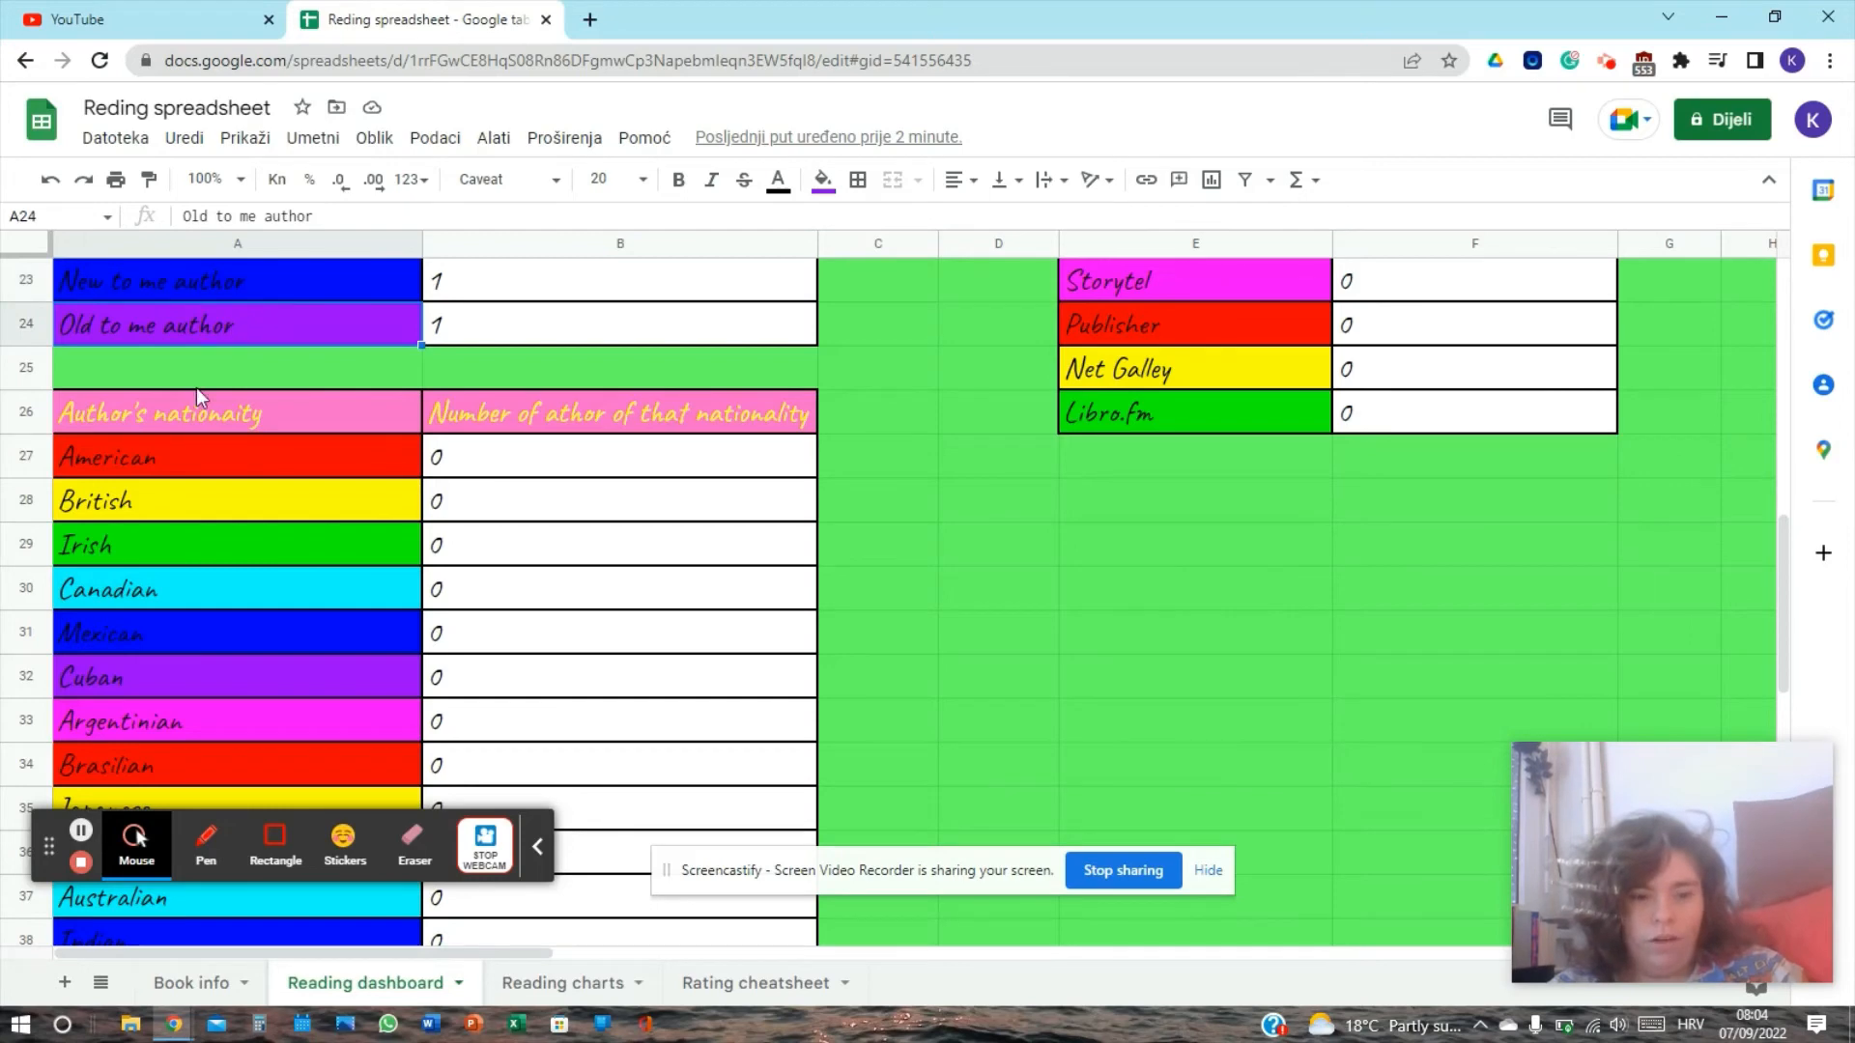
Step: Go through the Author's nationality table from its header to the last listed country and back
left_click(220, 927)
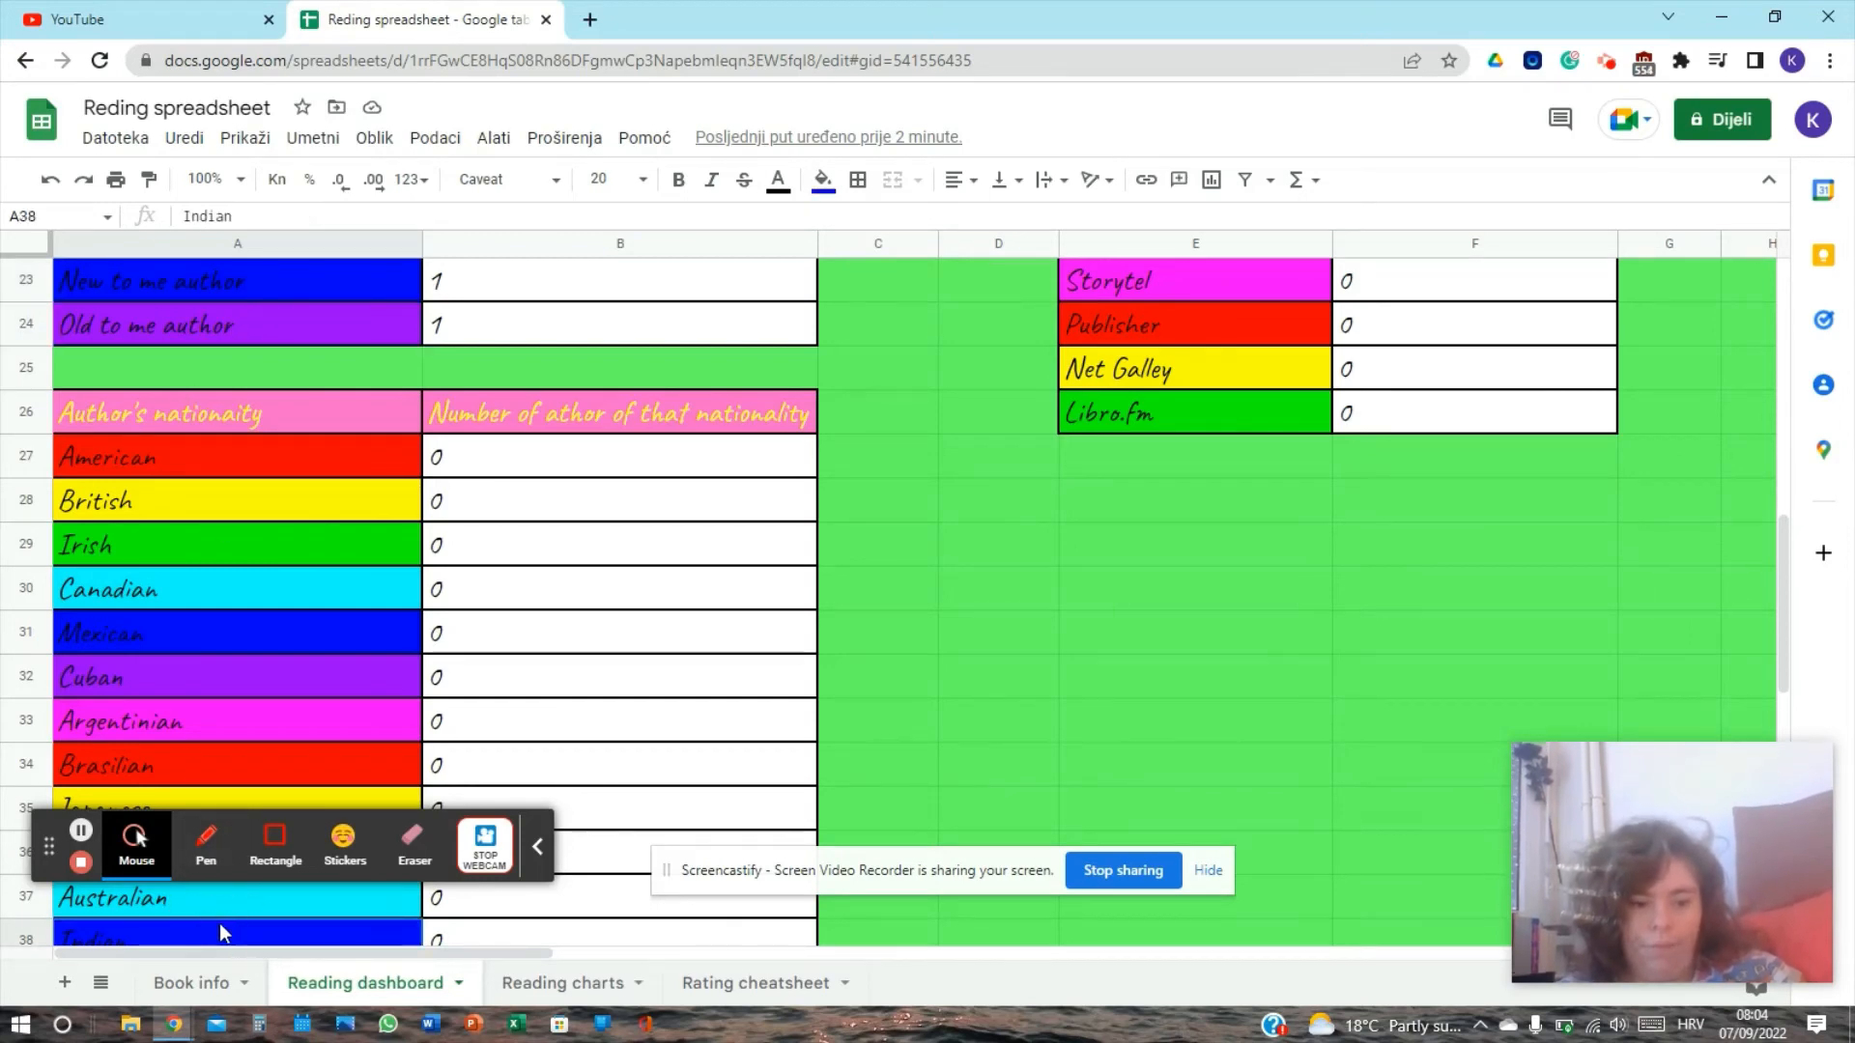
key("Down")
key("Down")
key("Down")
key("Down")
key("Down")
key("Down")
key("Down")
key("Down")
key("Down")
key("Down")
key("Down")
key("Down")
key("Down")
key("Down")
key("Down")
key("Down")
key("Down")
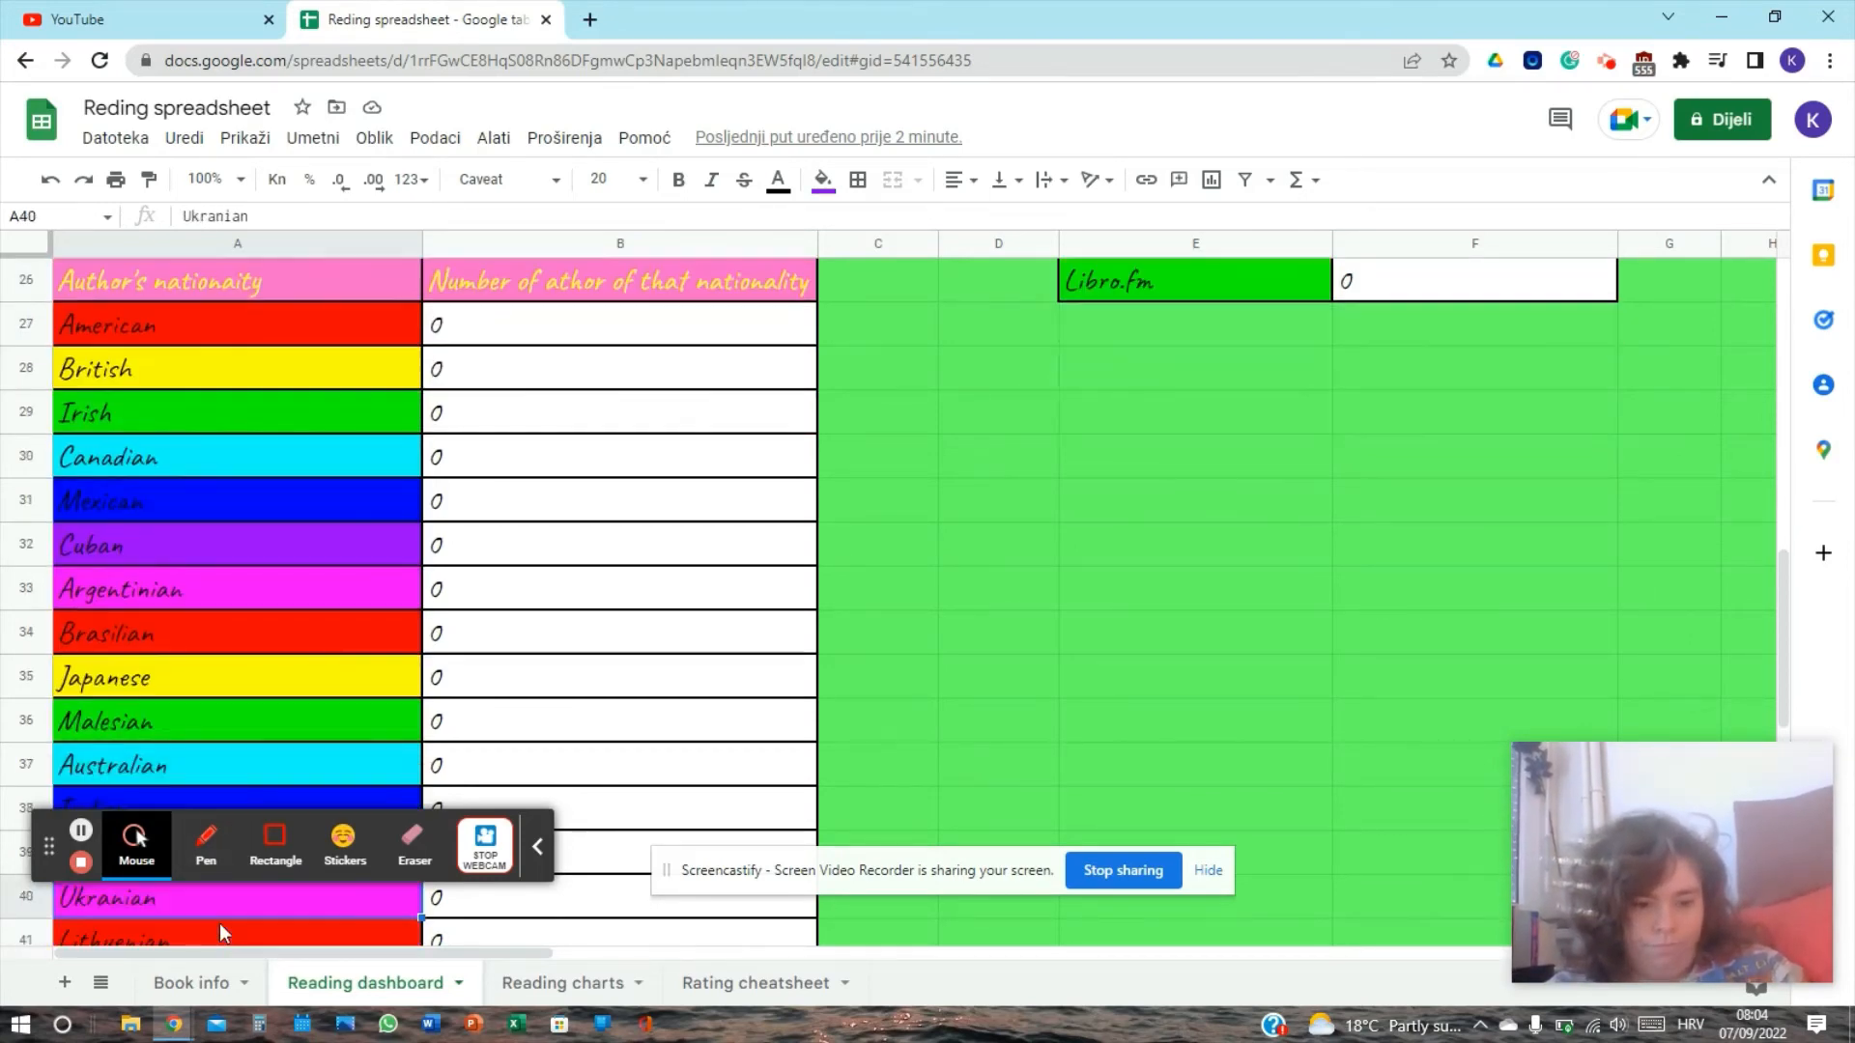
key("Up")
key("Up")
key("Up")
key("Up")
key("Up")
key("Up")
key("Up")
key("Up")
key("Up")
key("Up")
key("Up")
key("Up")
key("Up")
key("Up")
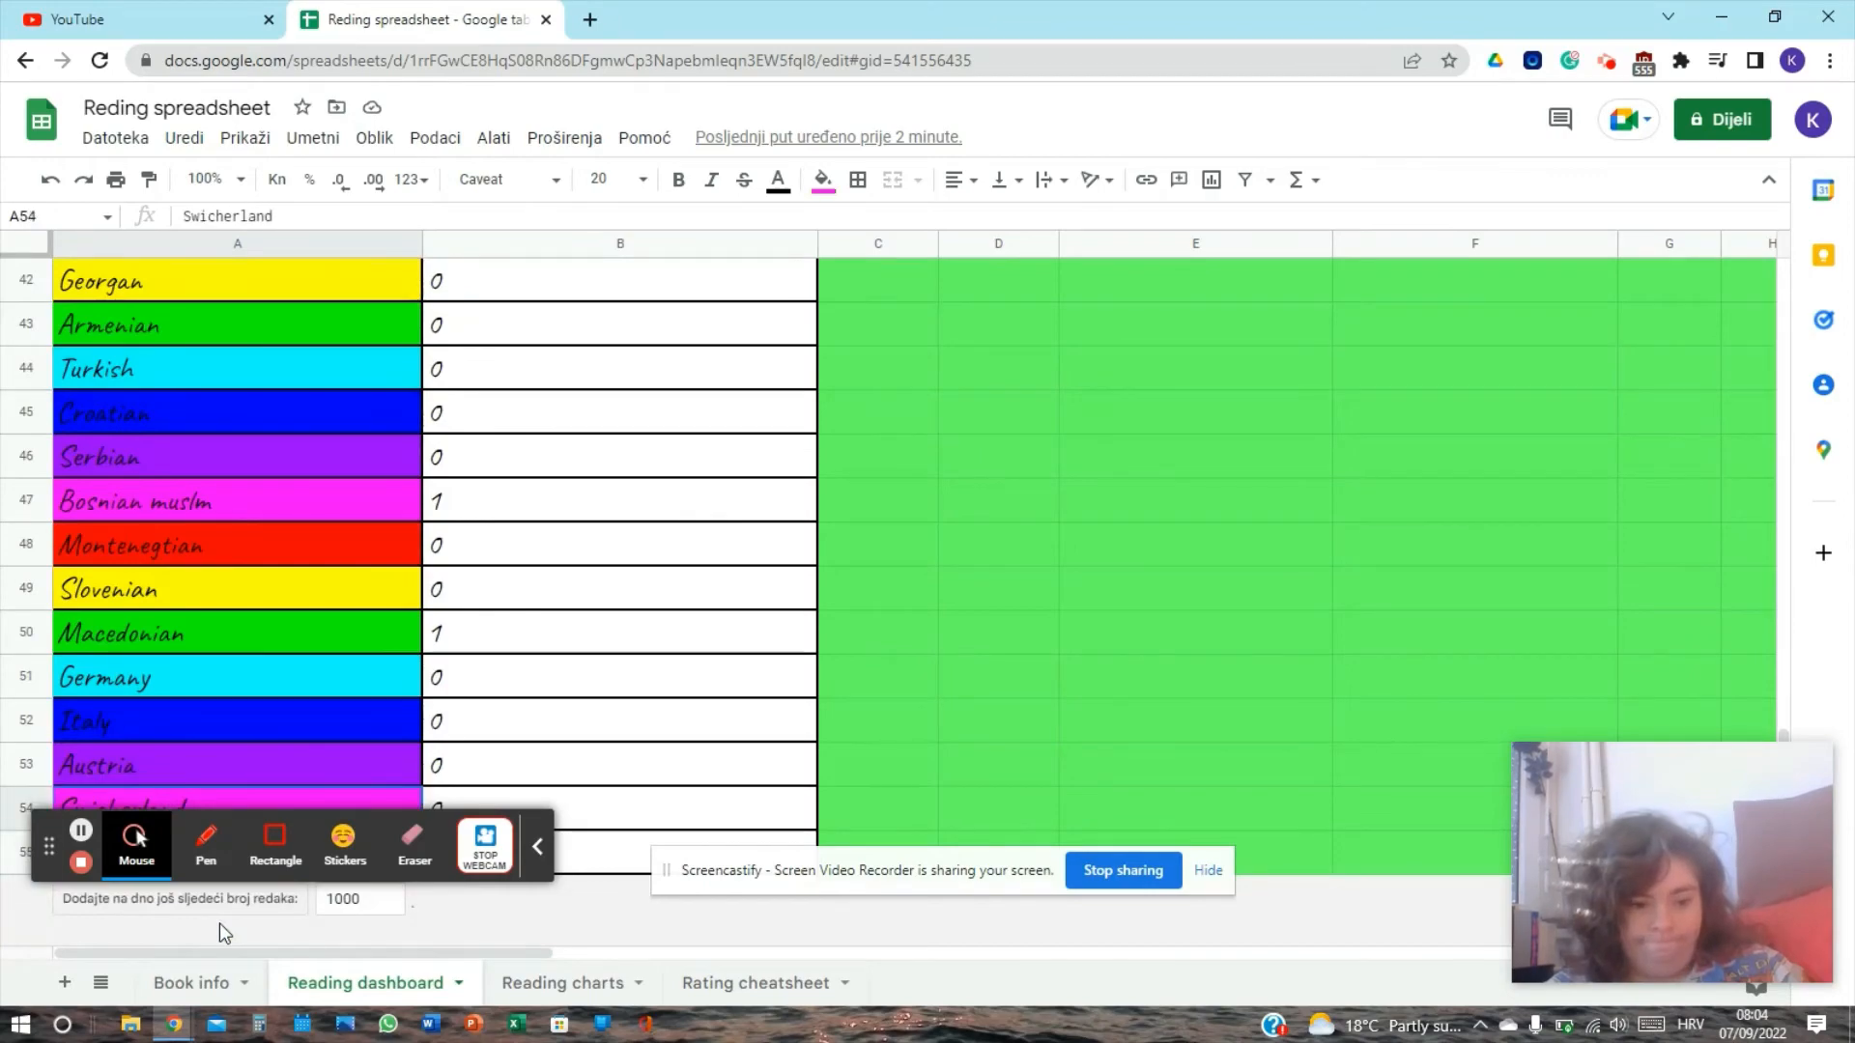
key("Up")
key("Up")
key("Up")
key("Up")
key("Up")
key("Up")
key("Up")
key("Up")
key("Up")
key("Up")
key("Up")
key("Up")
key("Up")
key("Up")
key("Up")
key("Up")
key("Up")
key("Up")
key("Up")
key("Up")
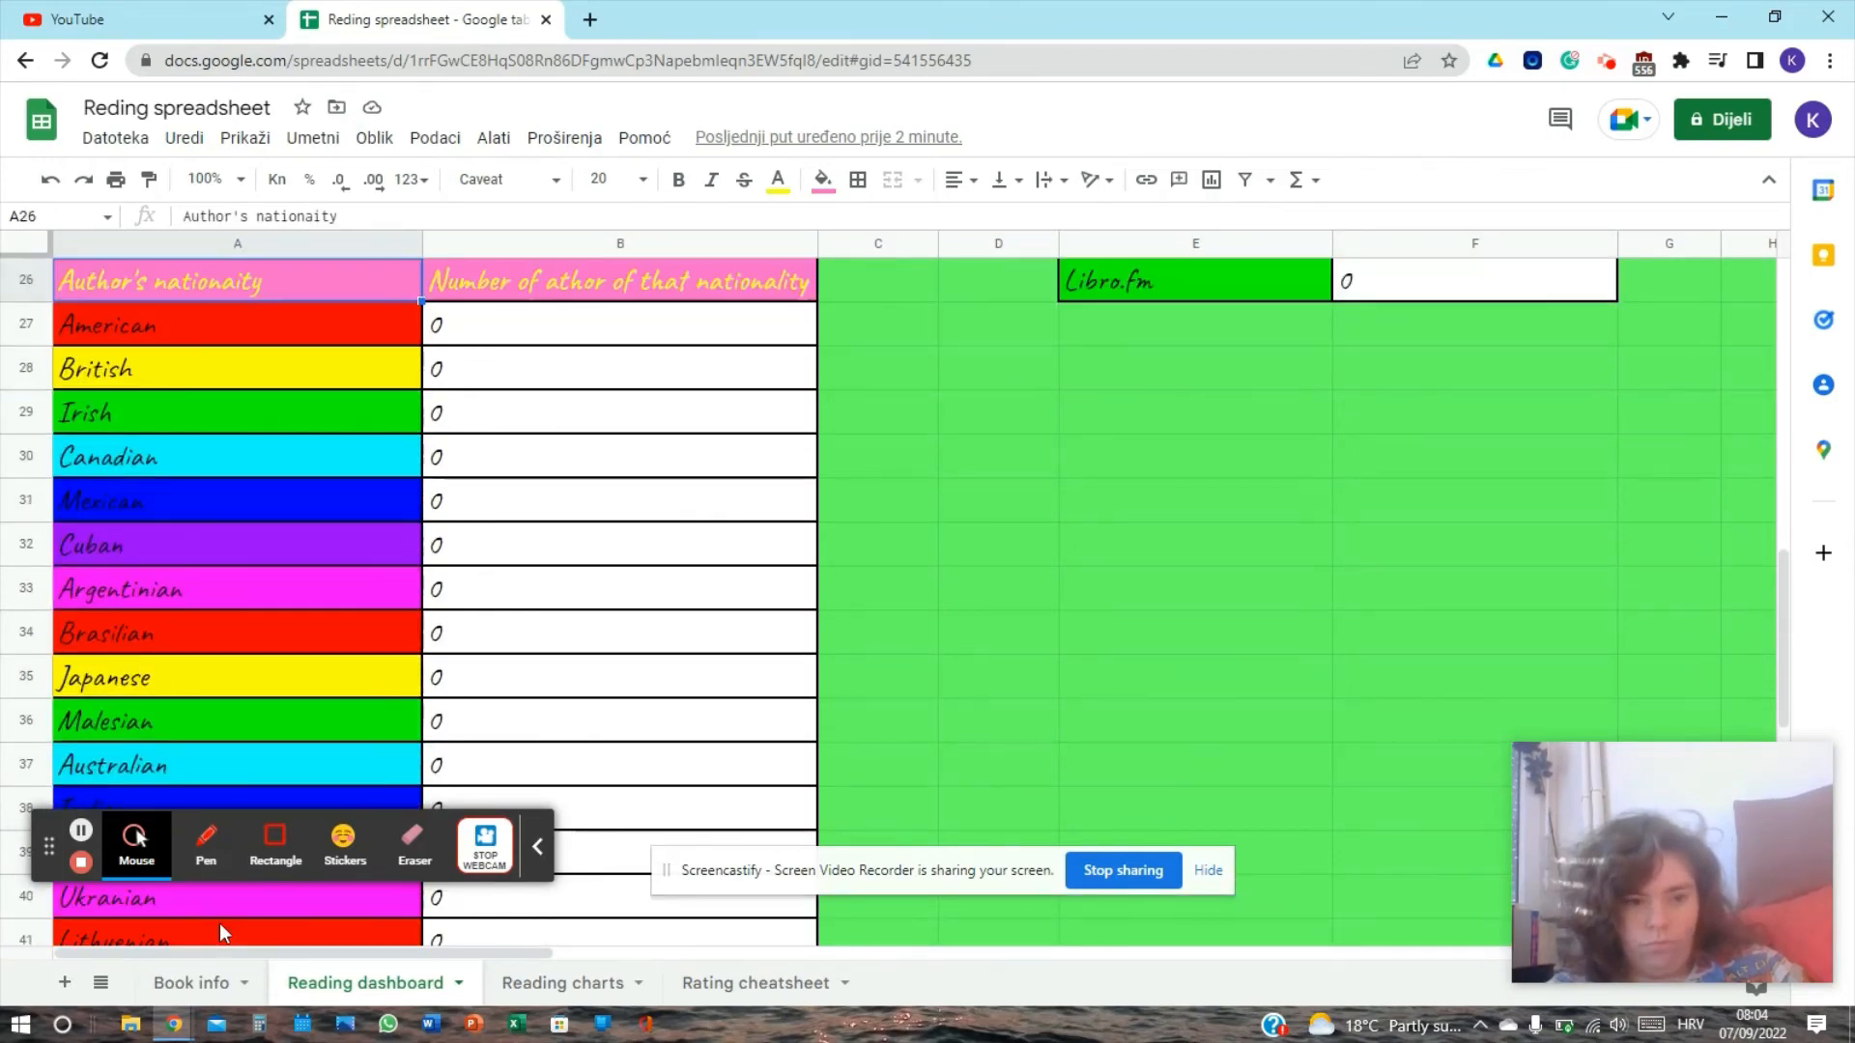
Step: Review the Month table at the start of the dashboard, going through the books read in each month from January to December
key("Up")
key("Up")
key("Up")
key("Up")
key("Up")
key("Up")
key("Up")
key("Up")
key("Up")
key("Up")
key("Up")
key("Up")
key("Up")
key("Up")
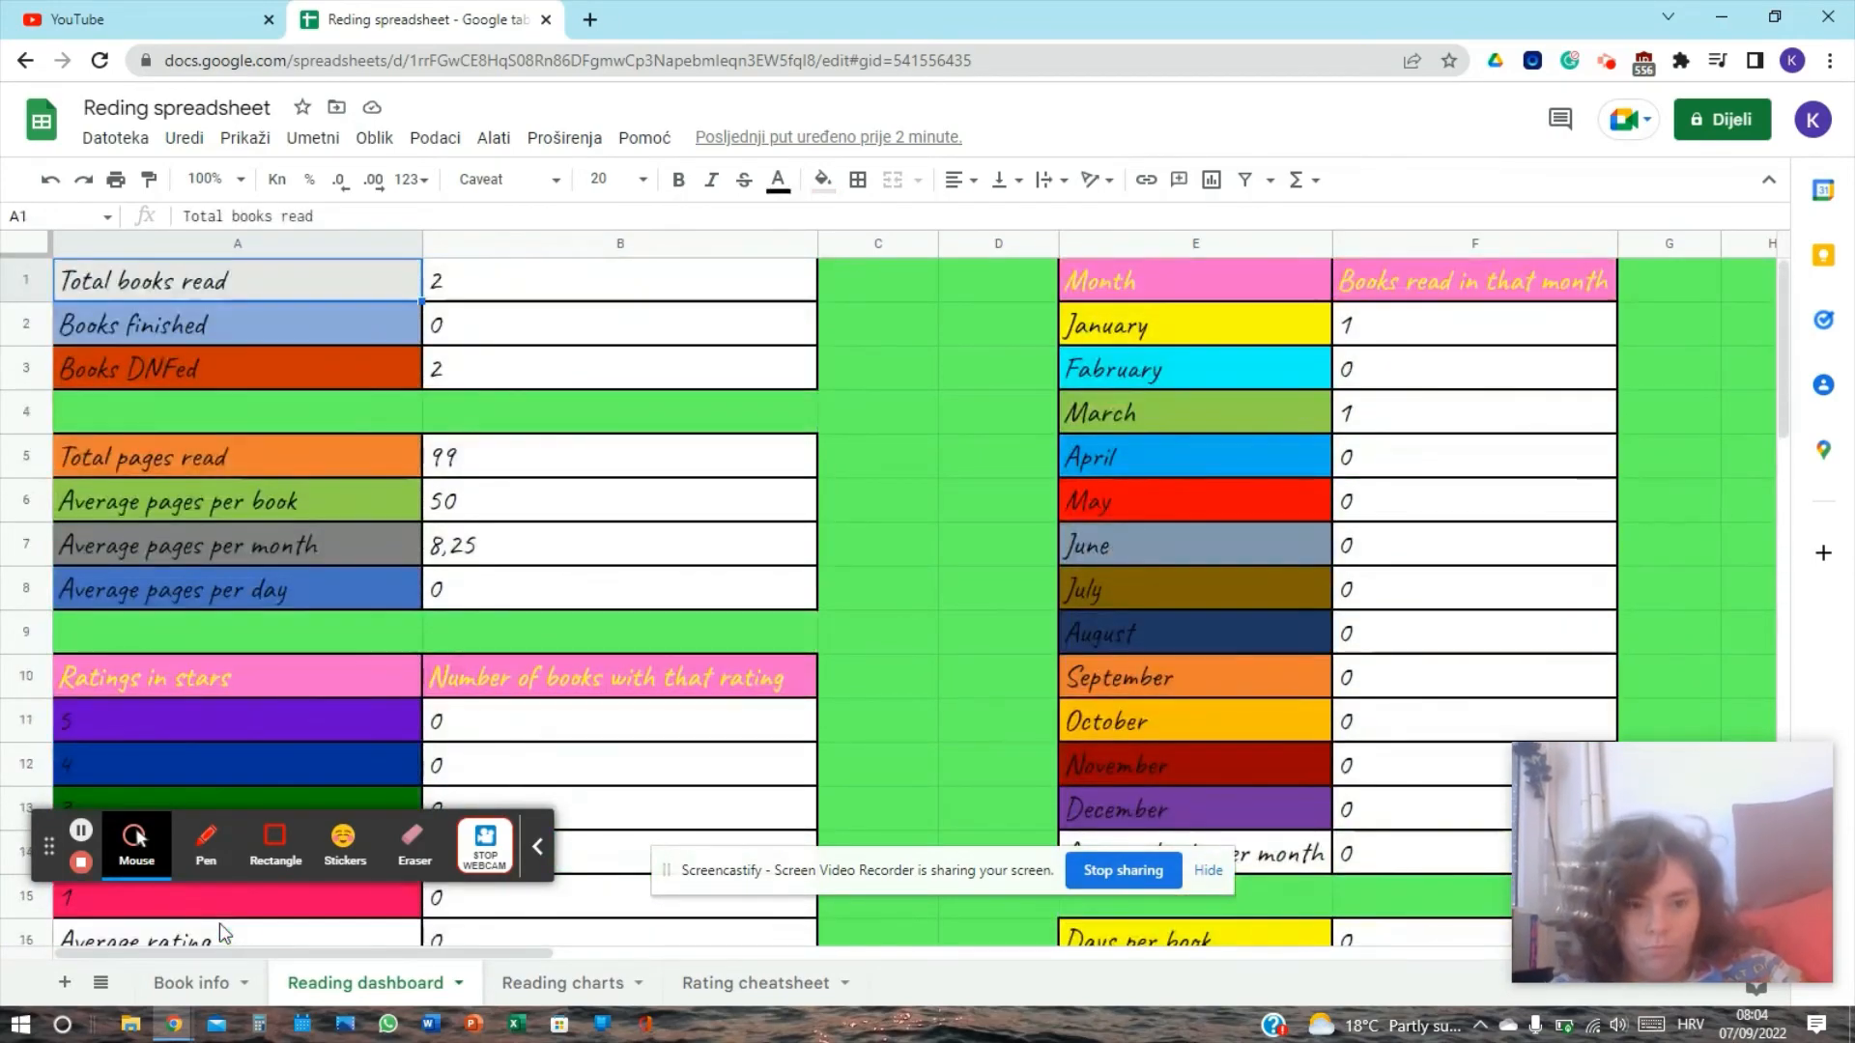
left_click(1107, 287)
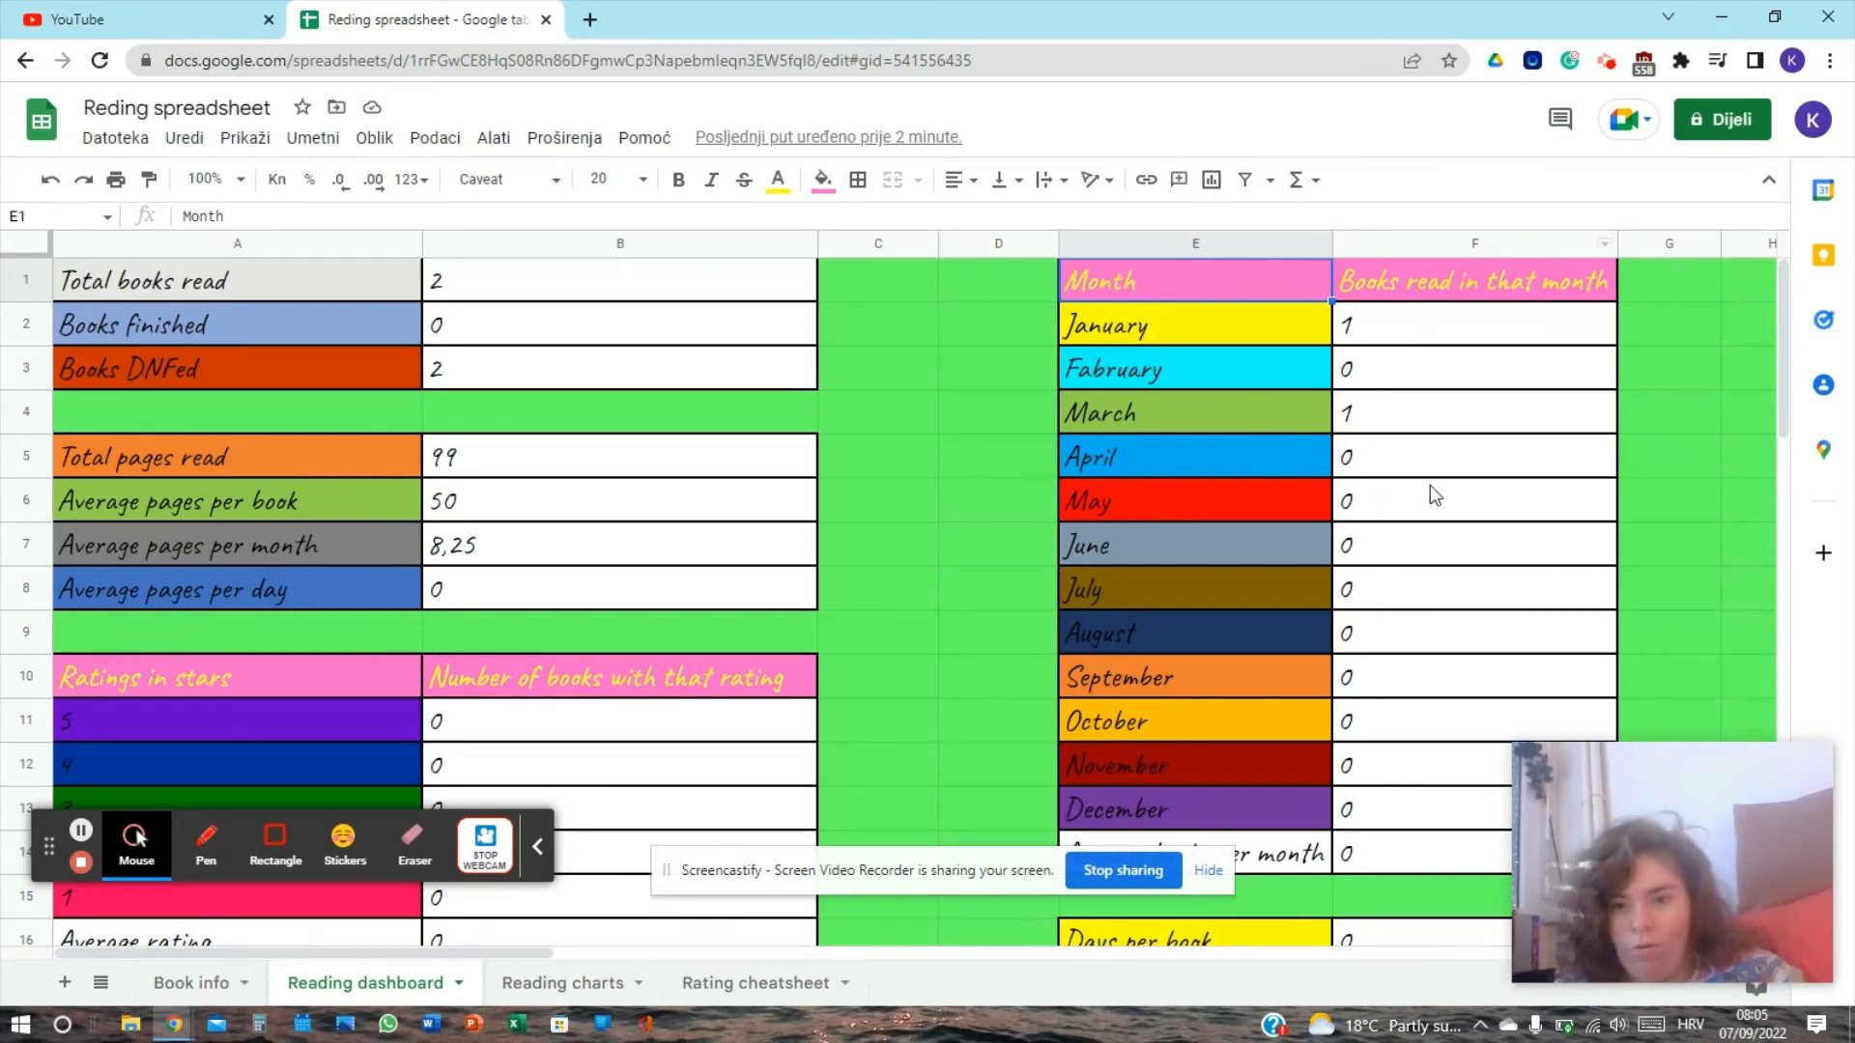
key("Down")
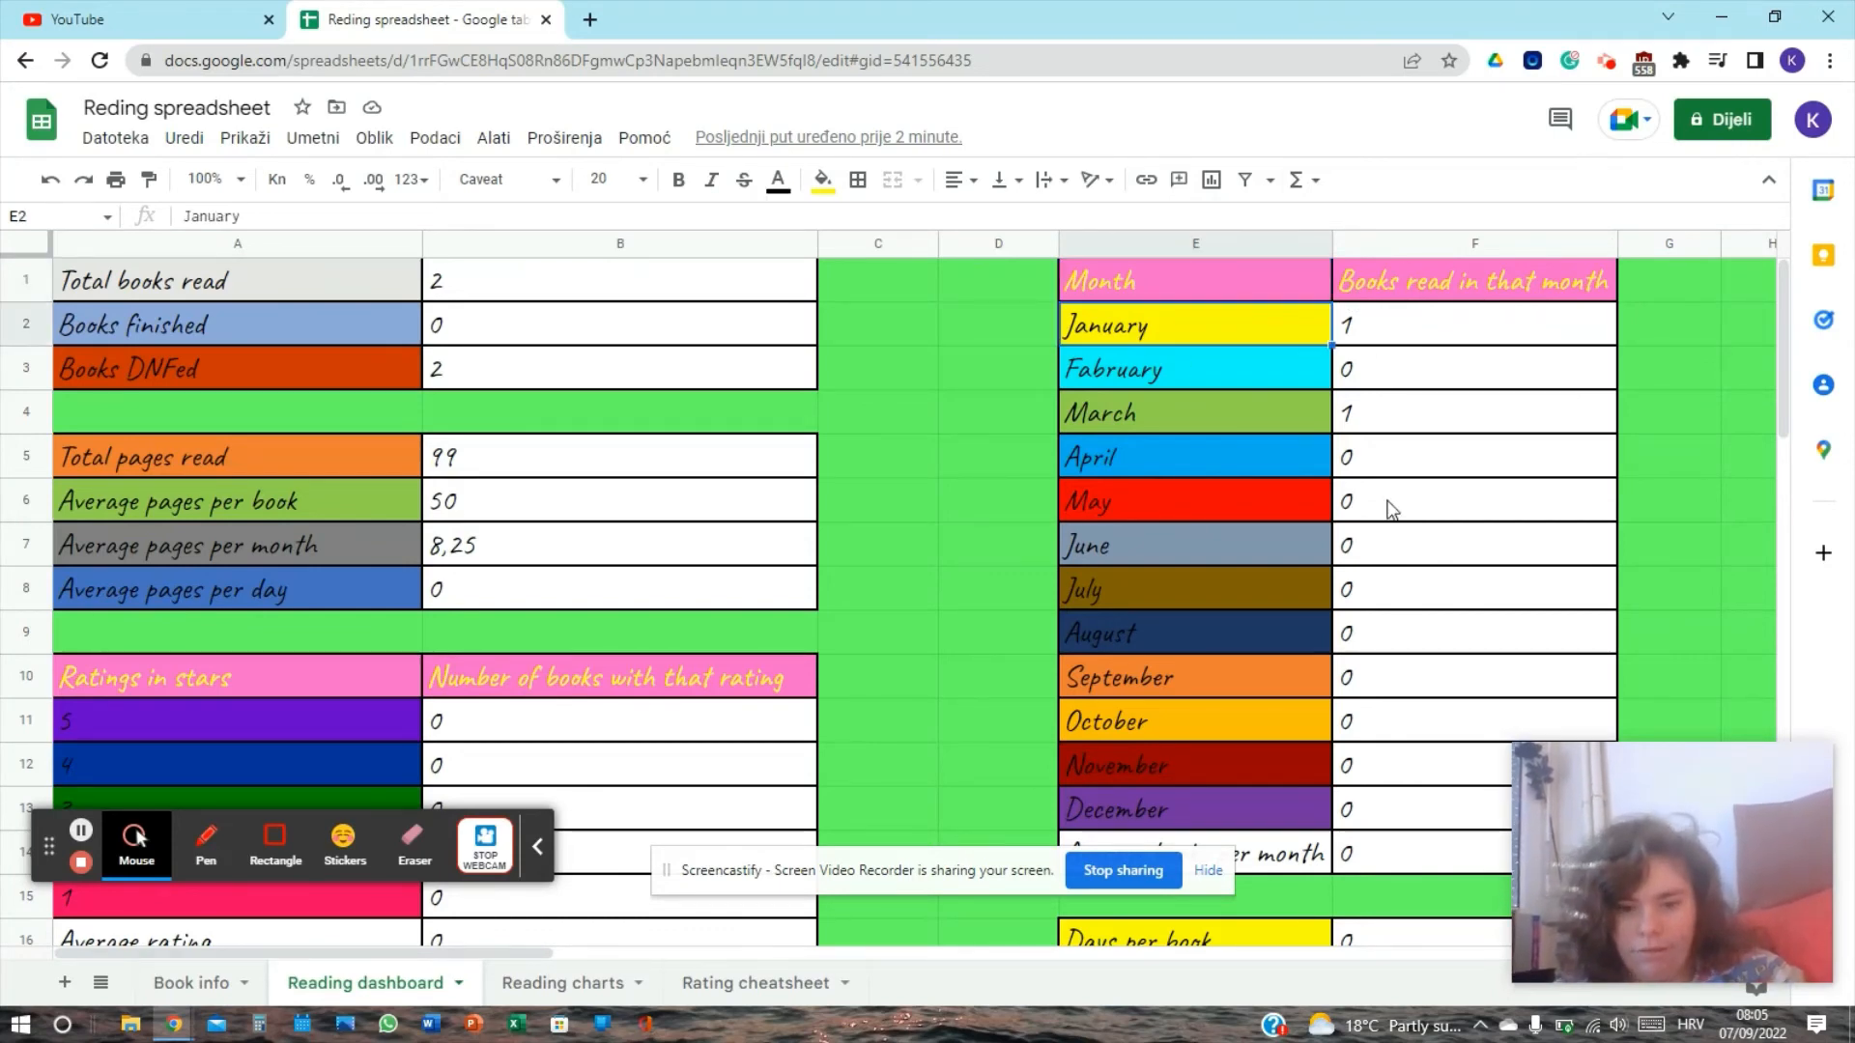
key("Down")
key("Down")
key("Down")
key("Down")
key("Down")
key("Down")
key("Down")
key("Down")
key("Down")
key("Down")
key("Down")
key("Down")
key("Down")
key("Down")
key("Down")
key("Down")
key("Down")
key("Down")
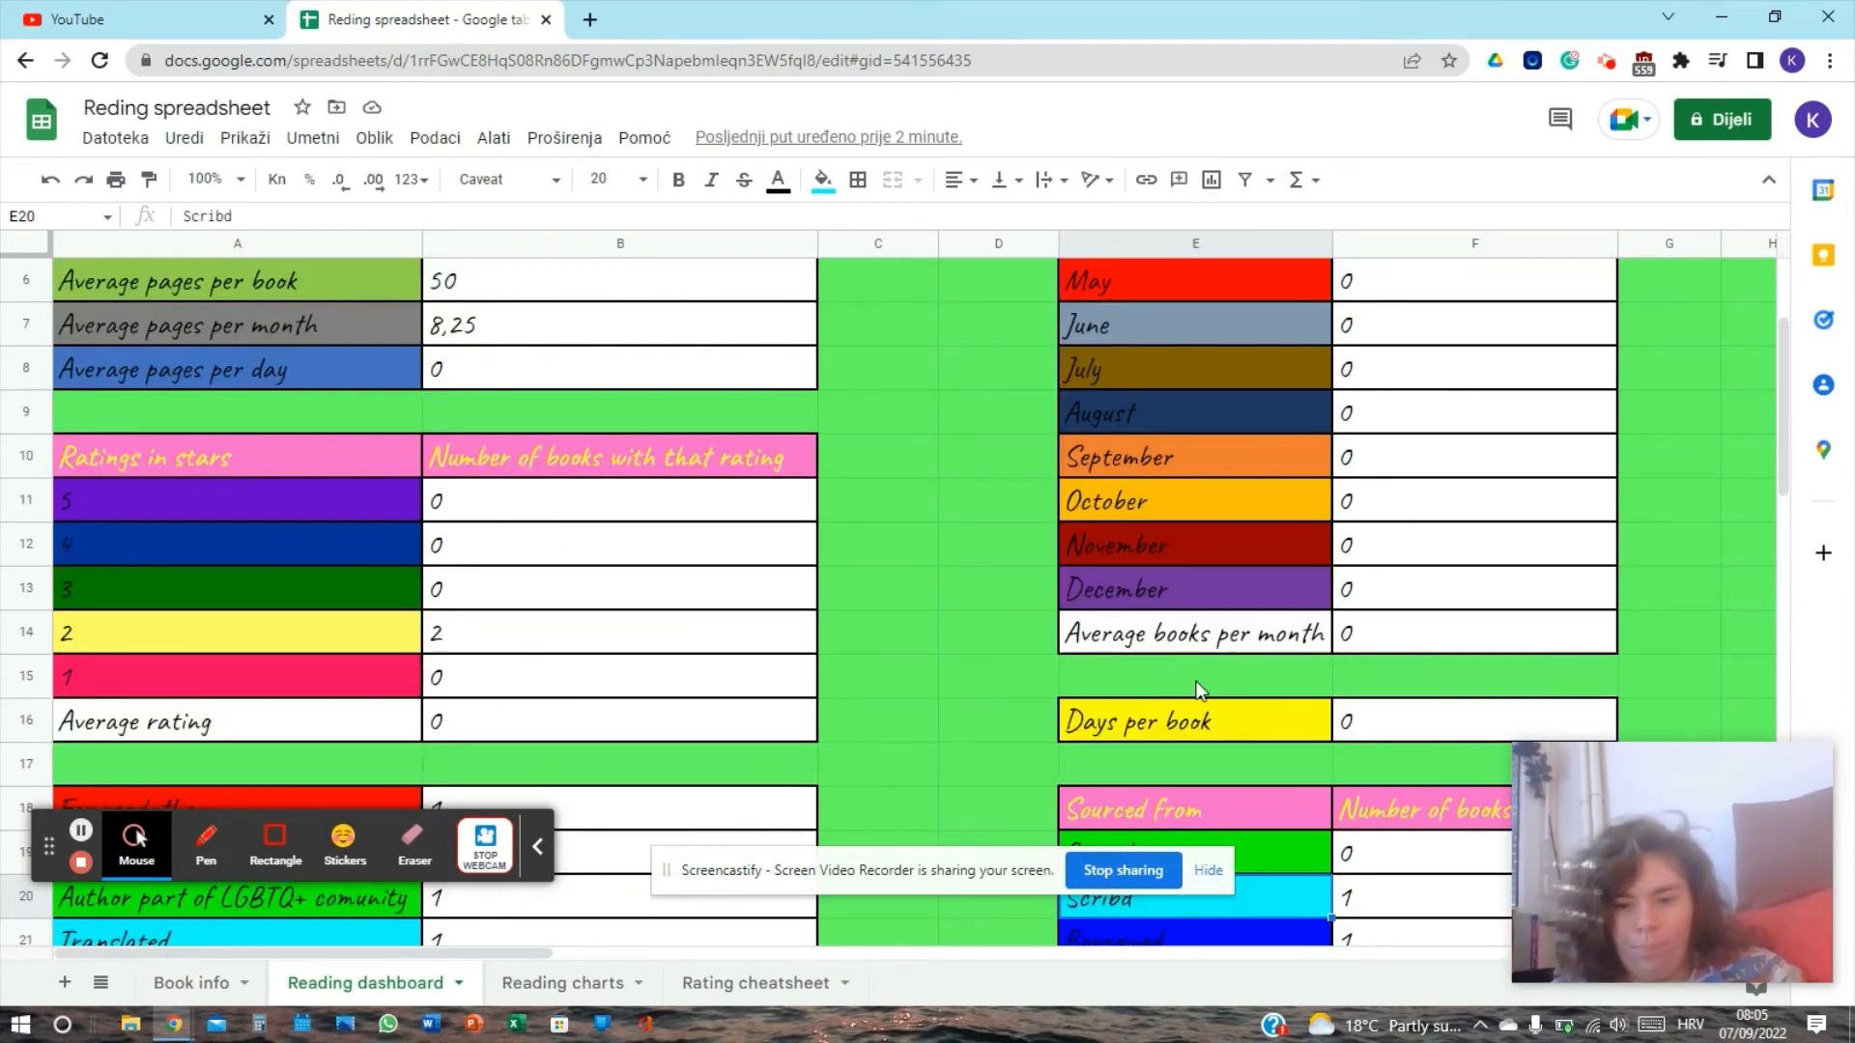
Step: Examine the Days per book row and the formula behind its value
left_click(1140, 722)
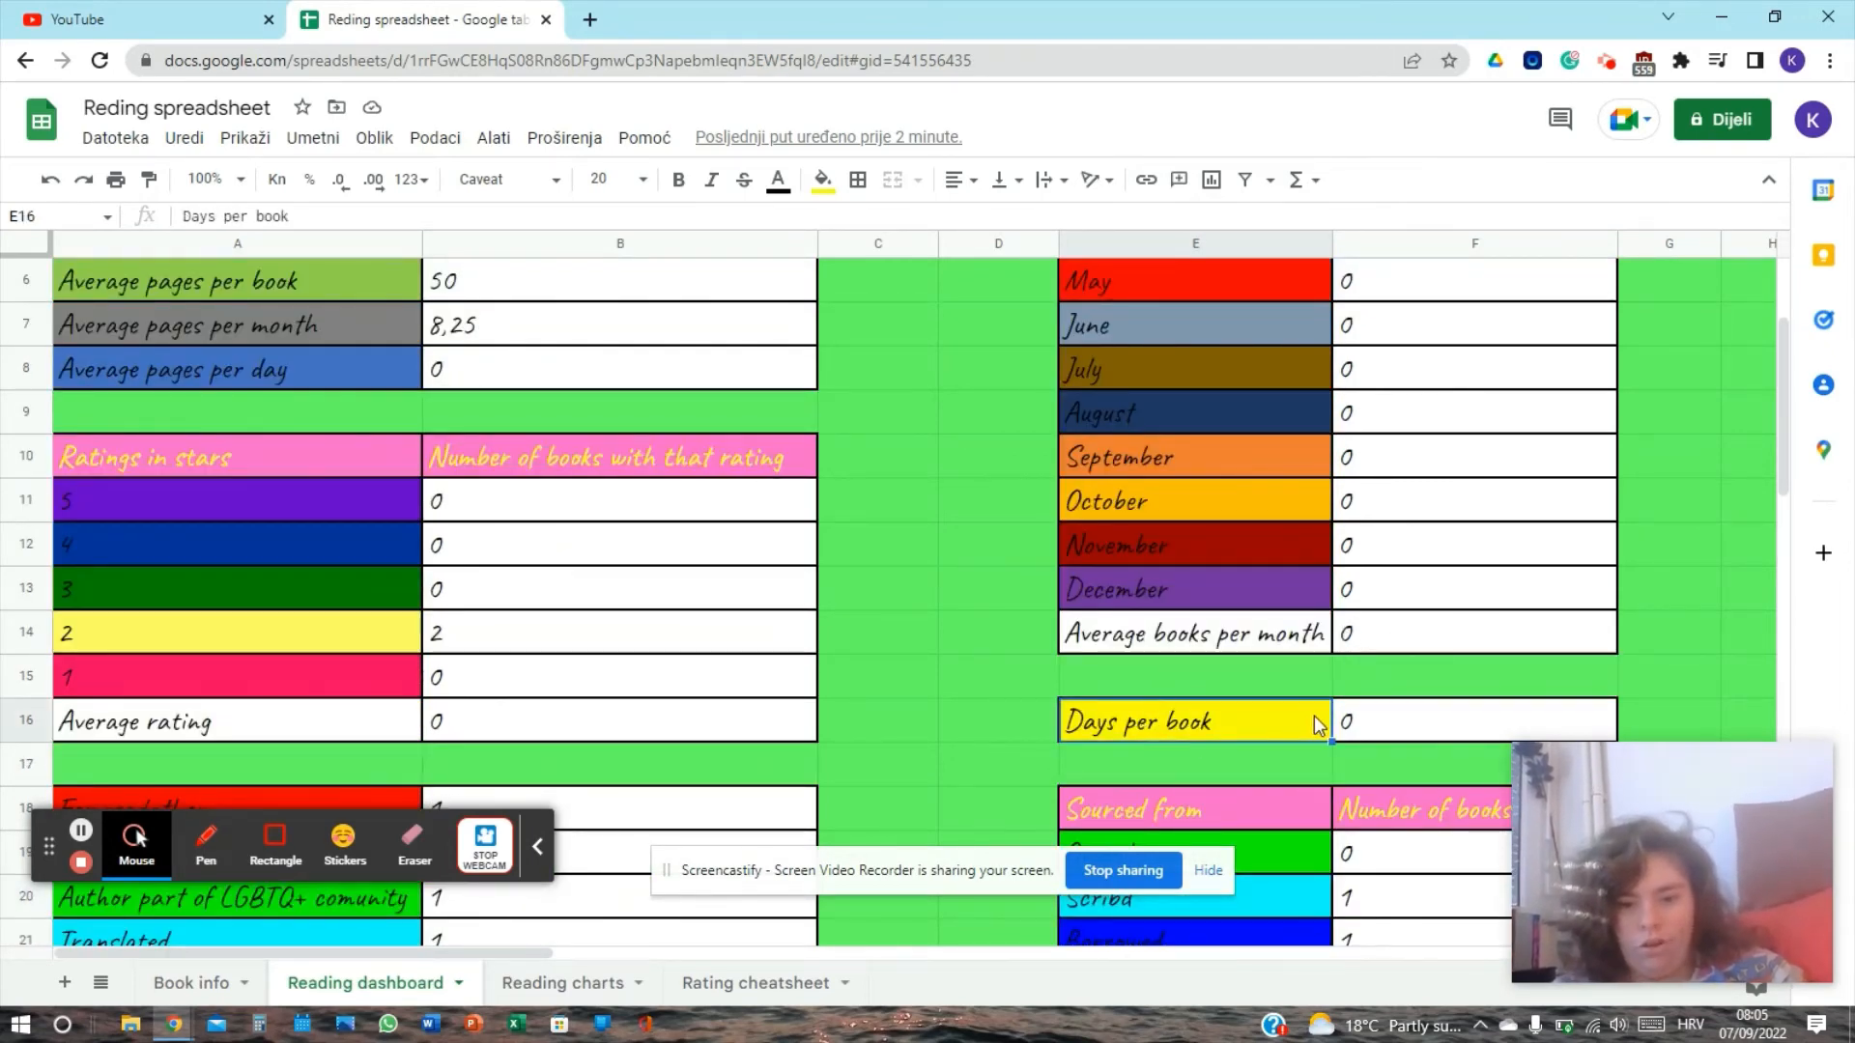
left_click_drag(1217, 765, 1240, 951)
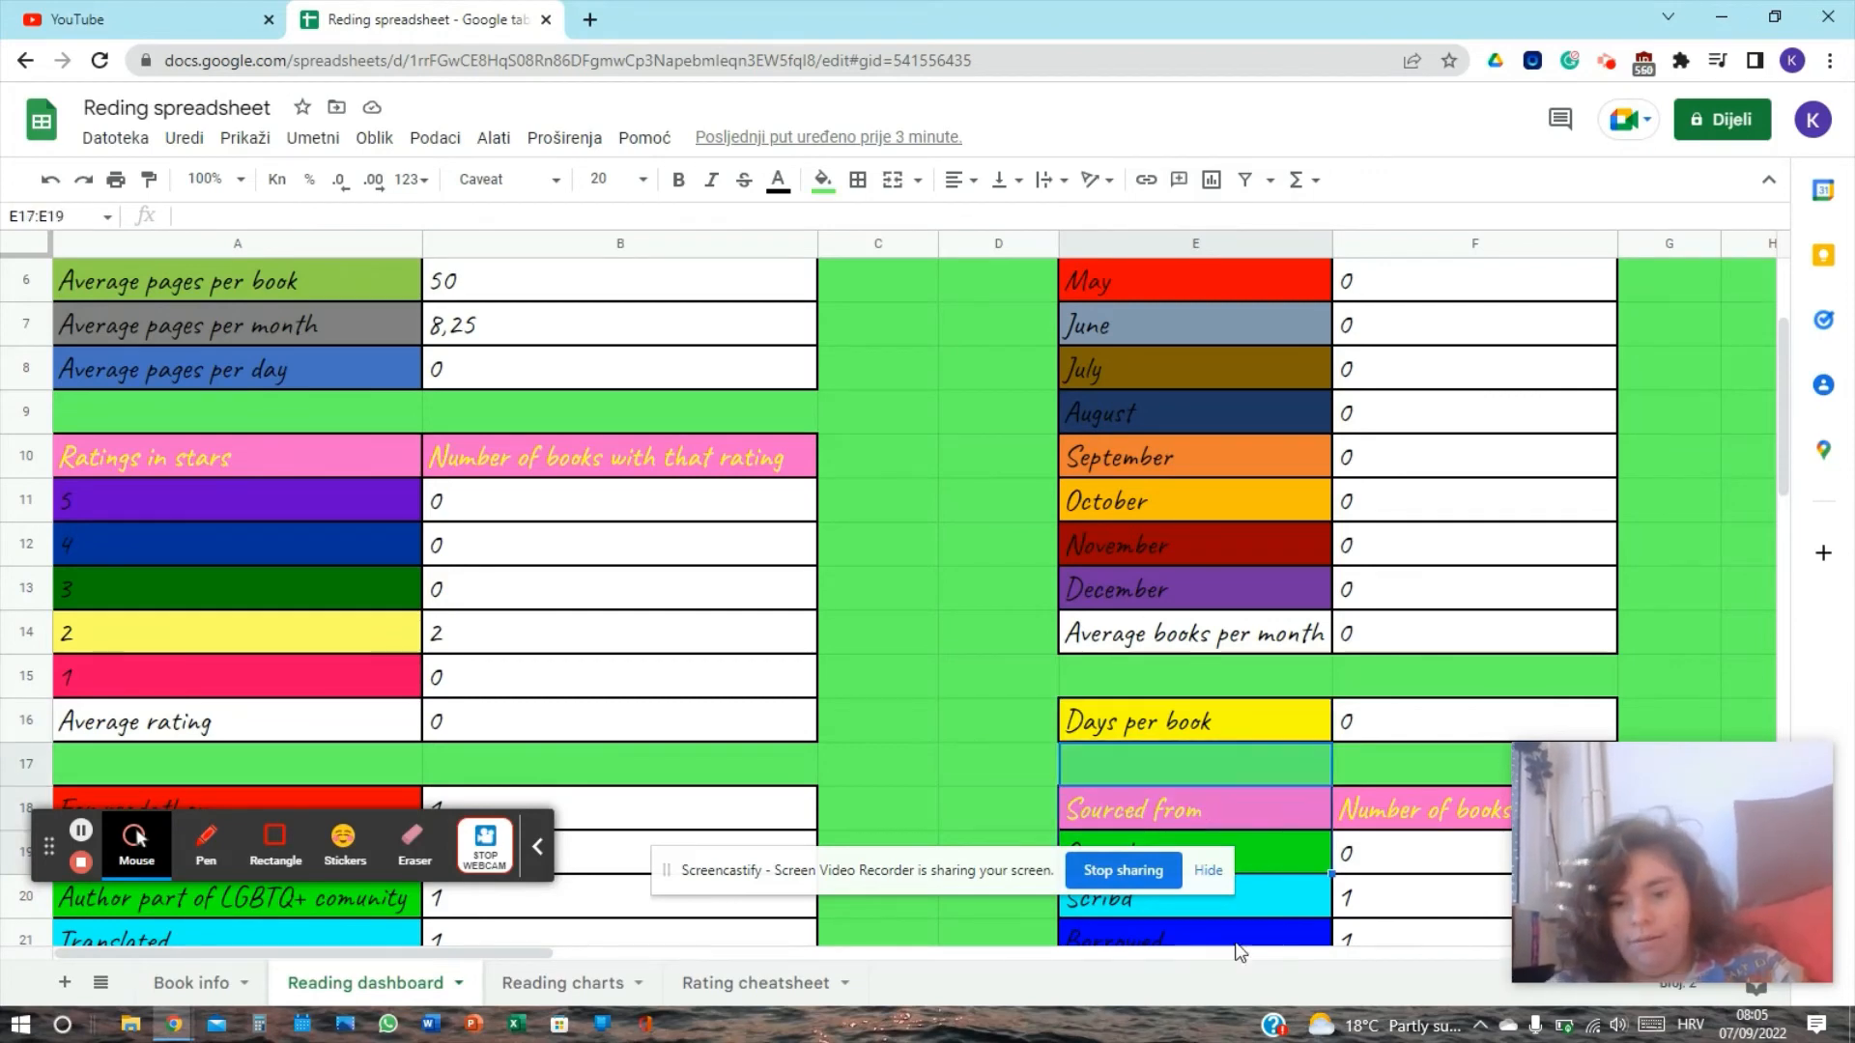
left_click(1093, 728)
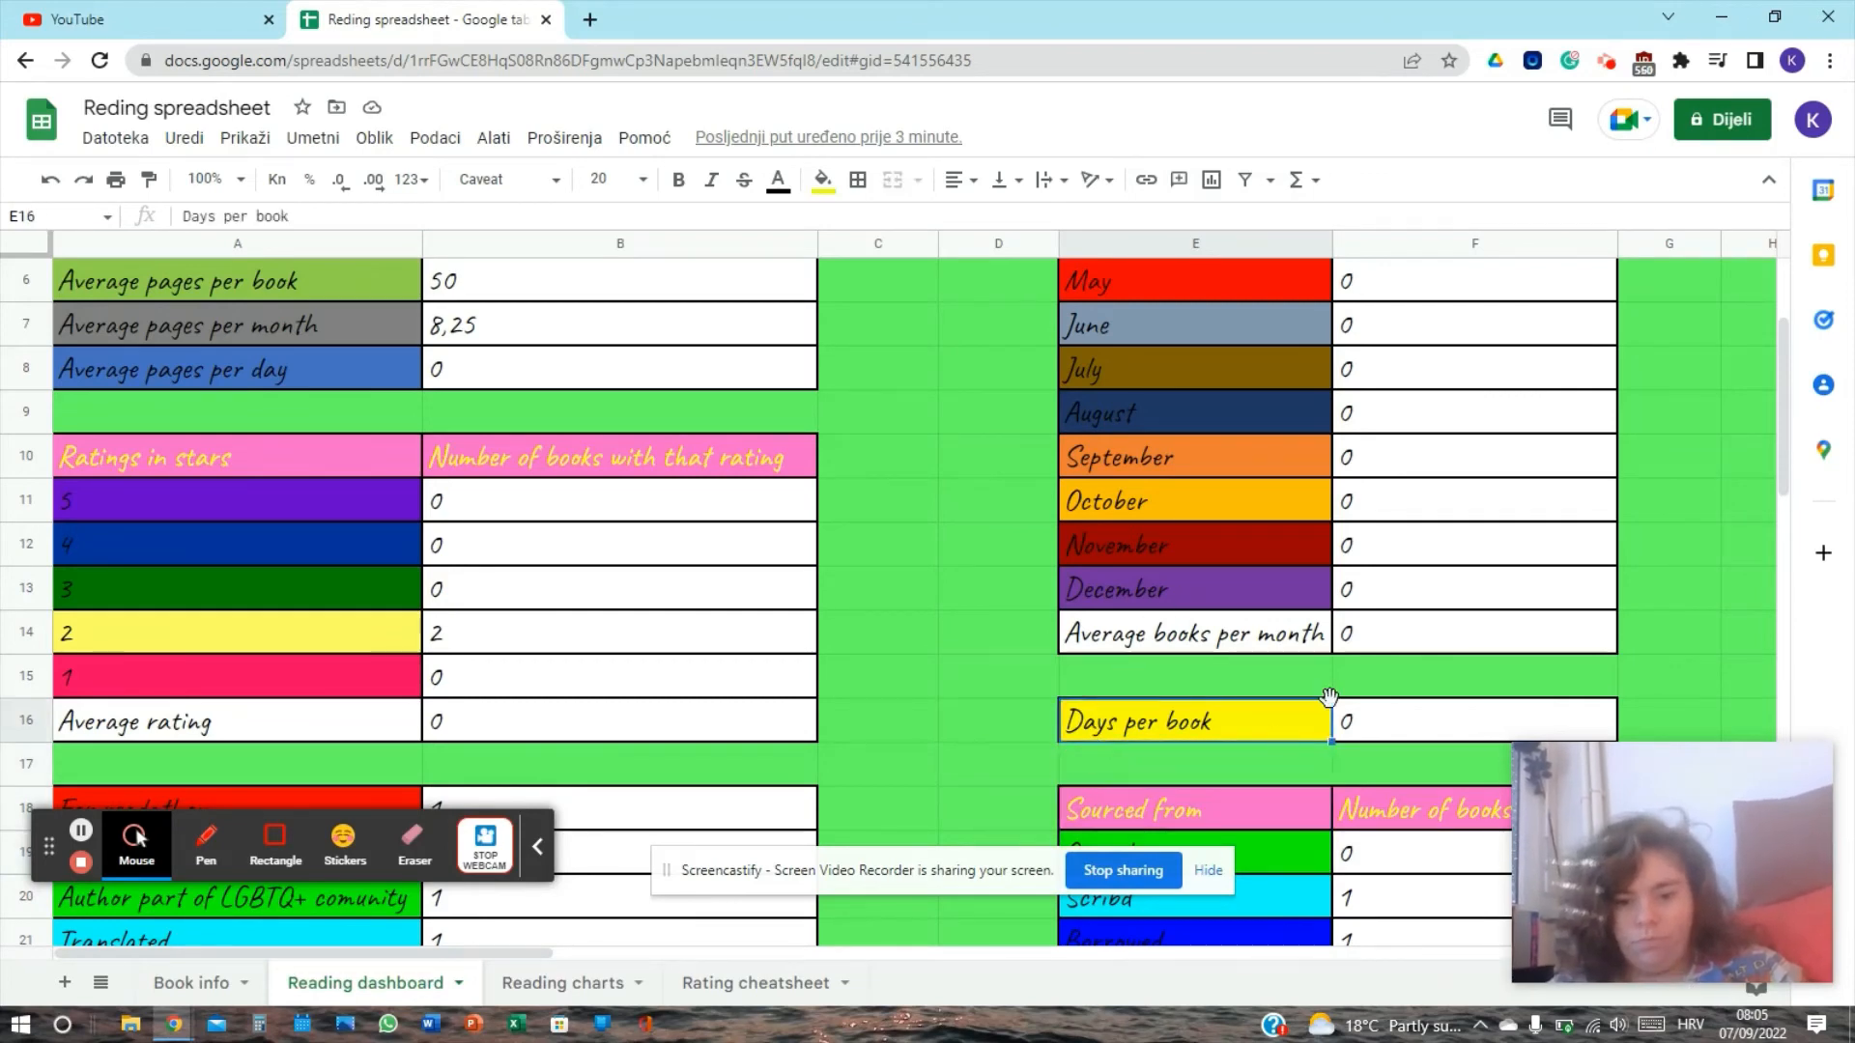
left_click(1382, 727)
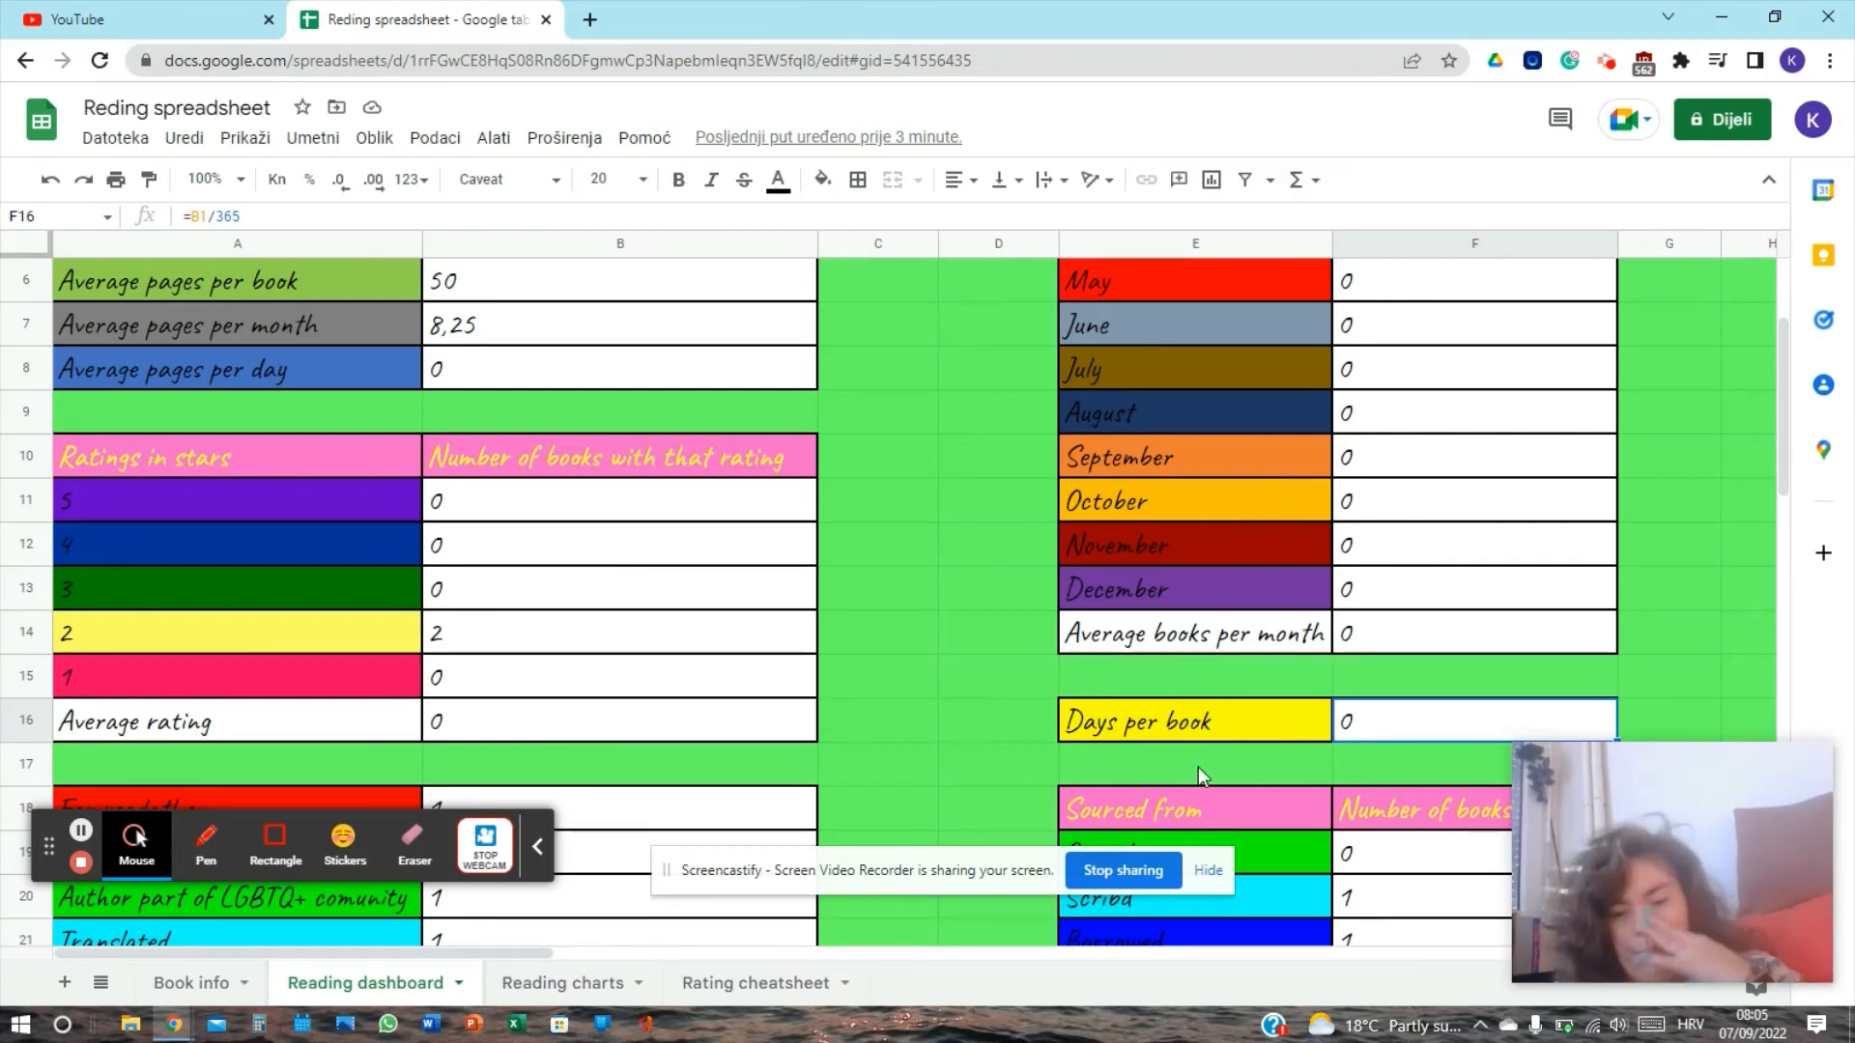
left_click(1116, 724)
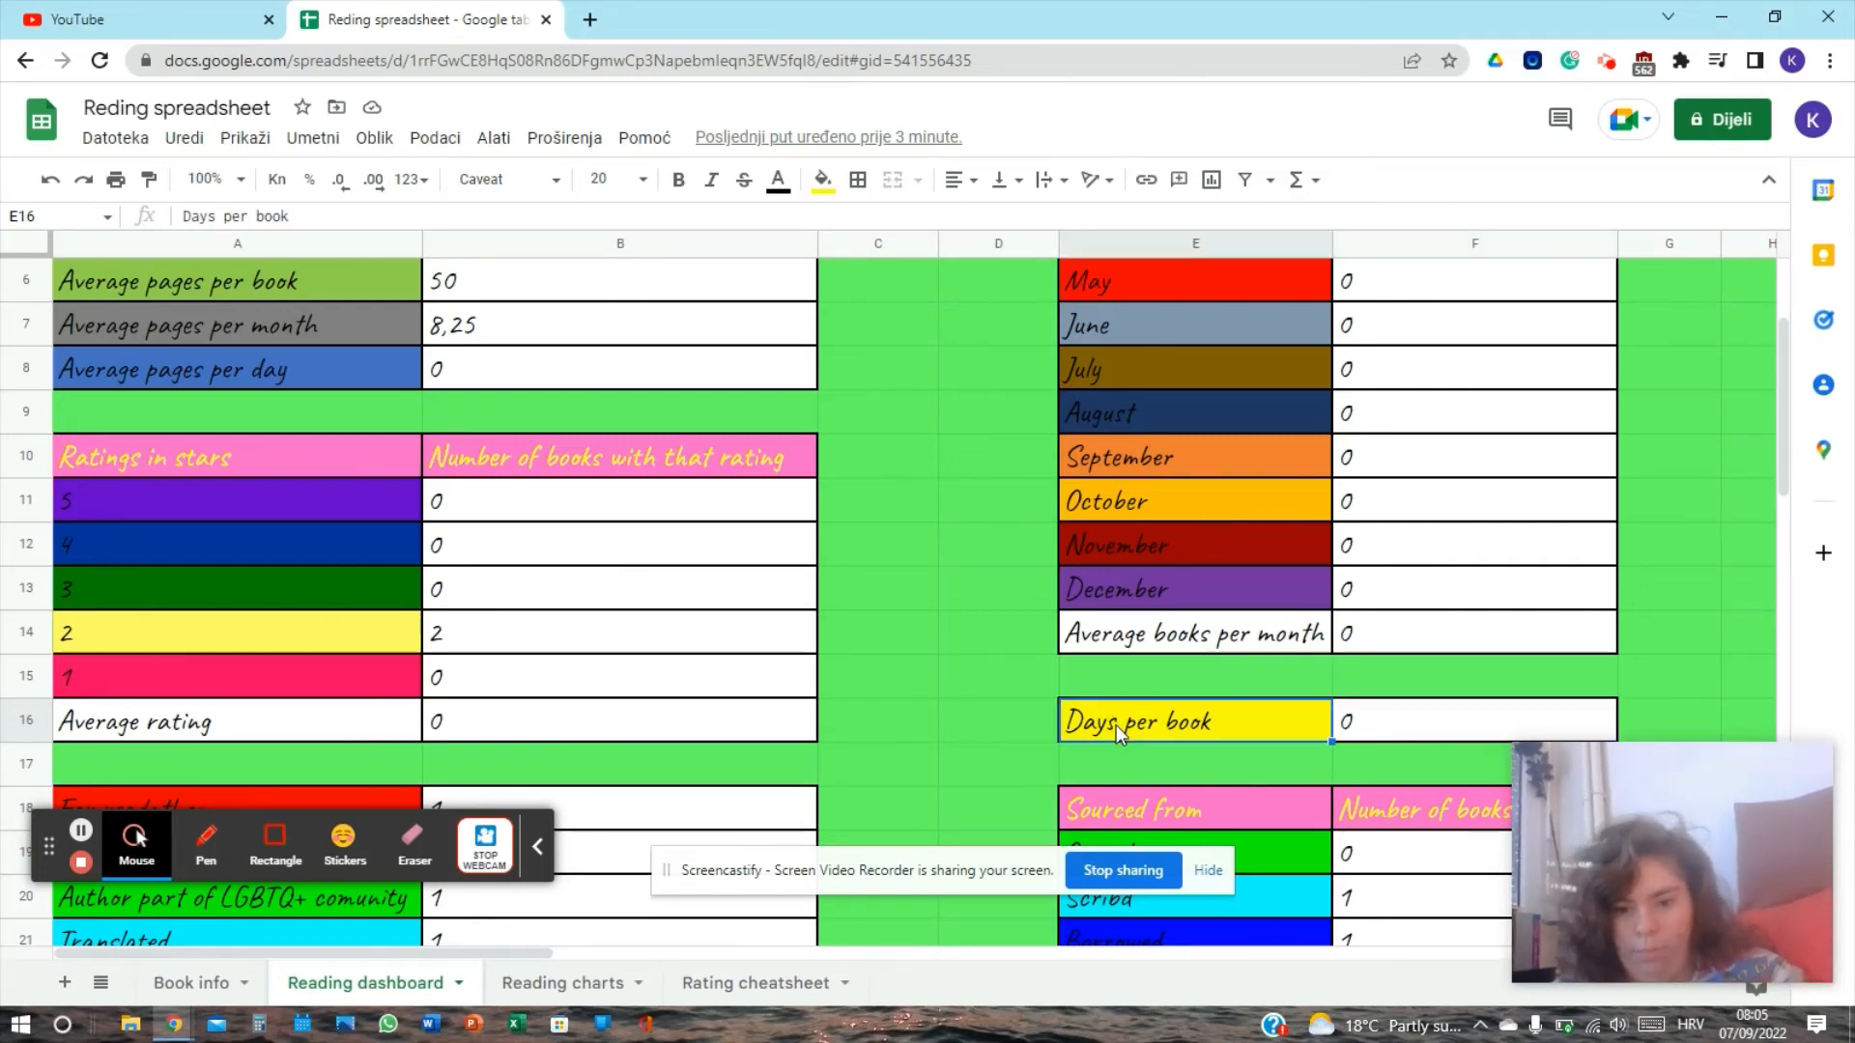
key("Down")
key("Down")
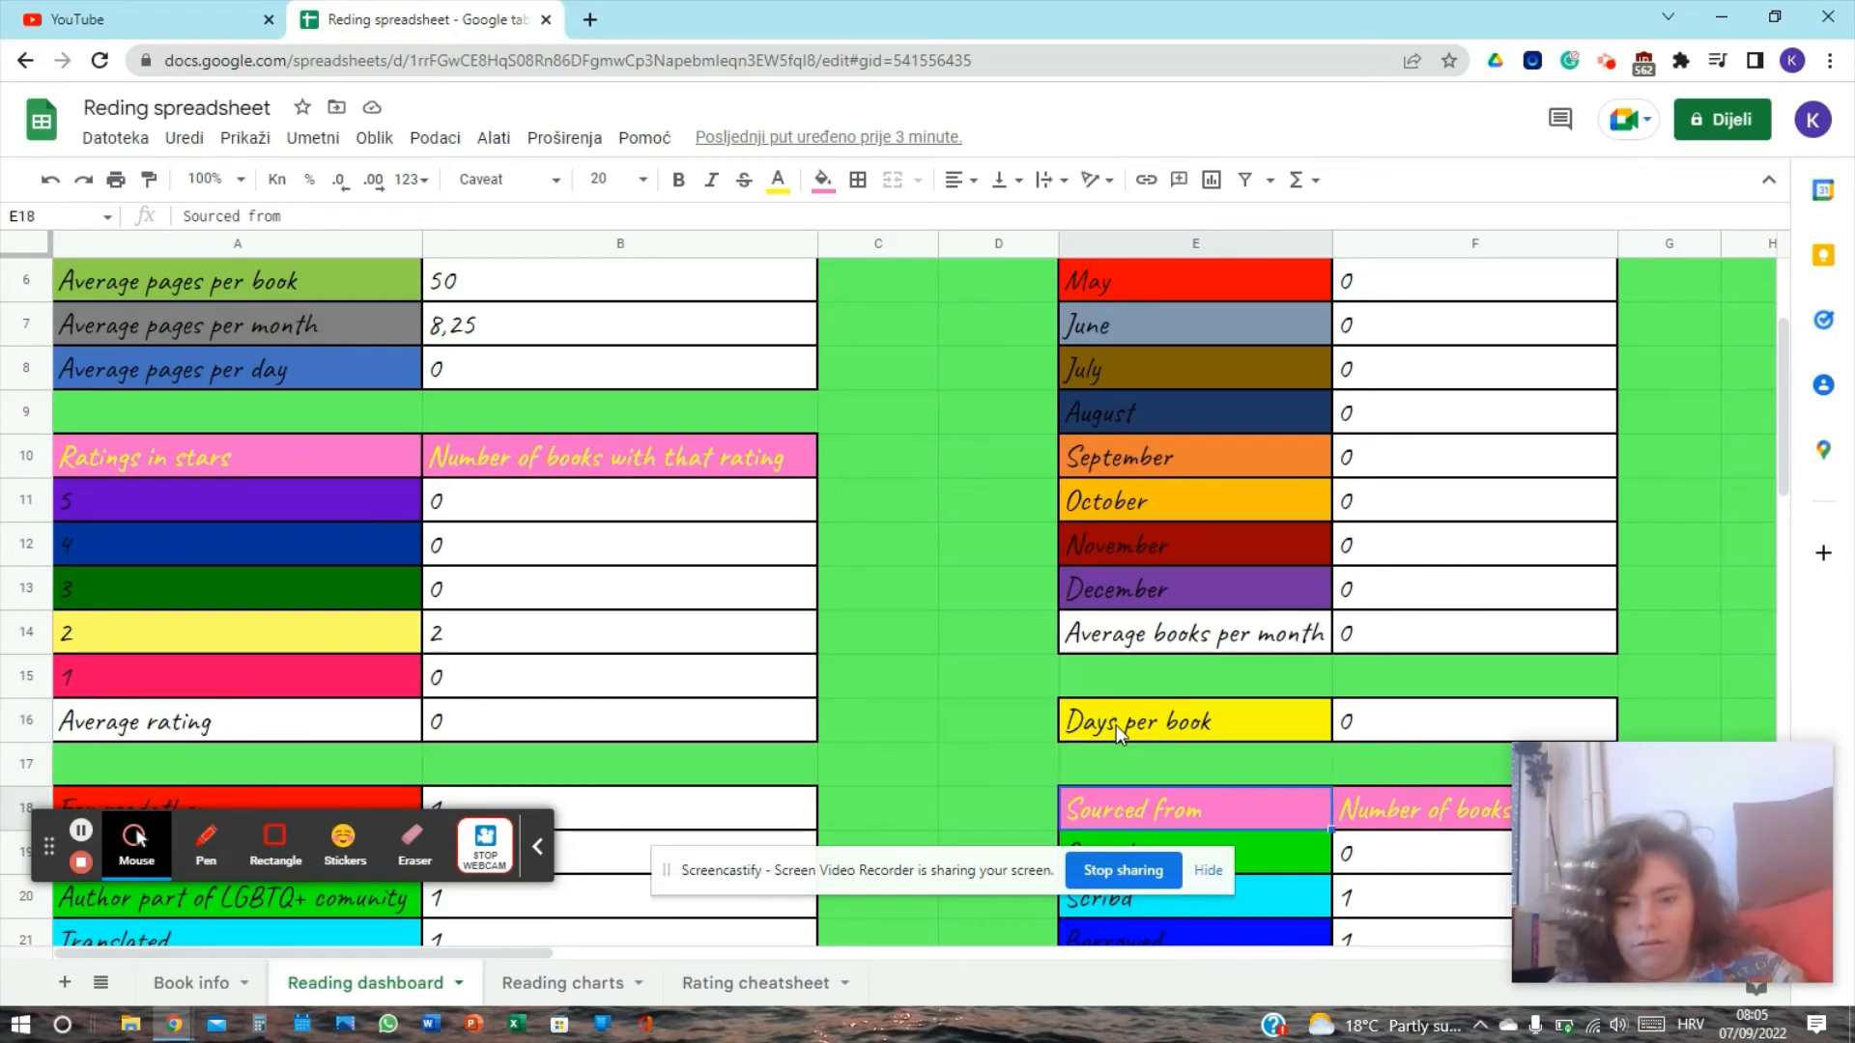
key("Right")
key("Right")
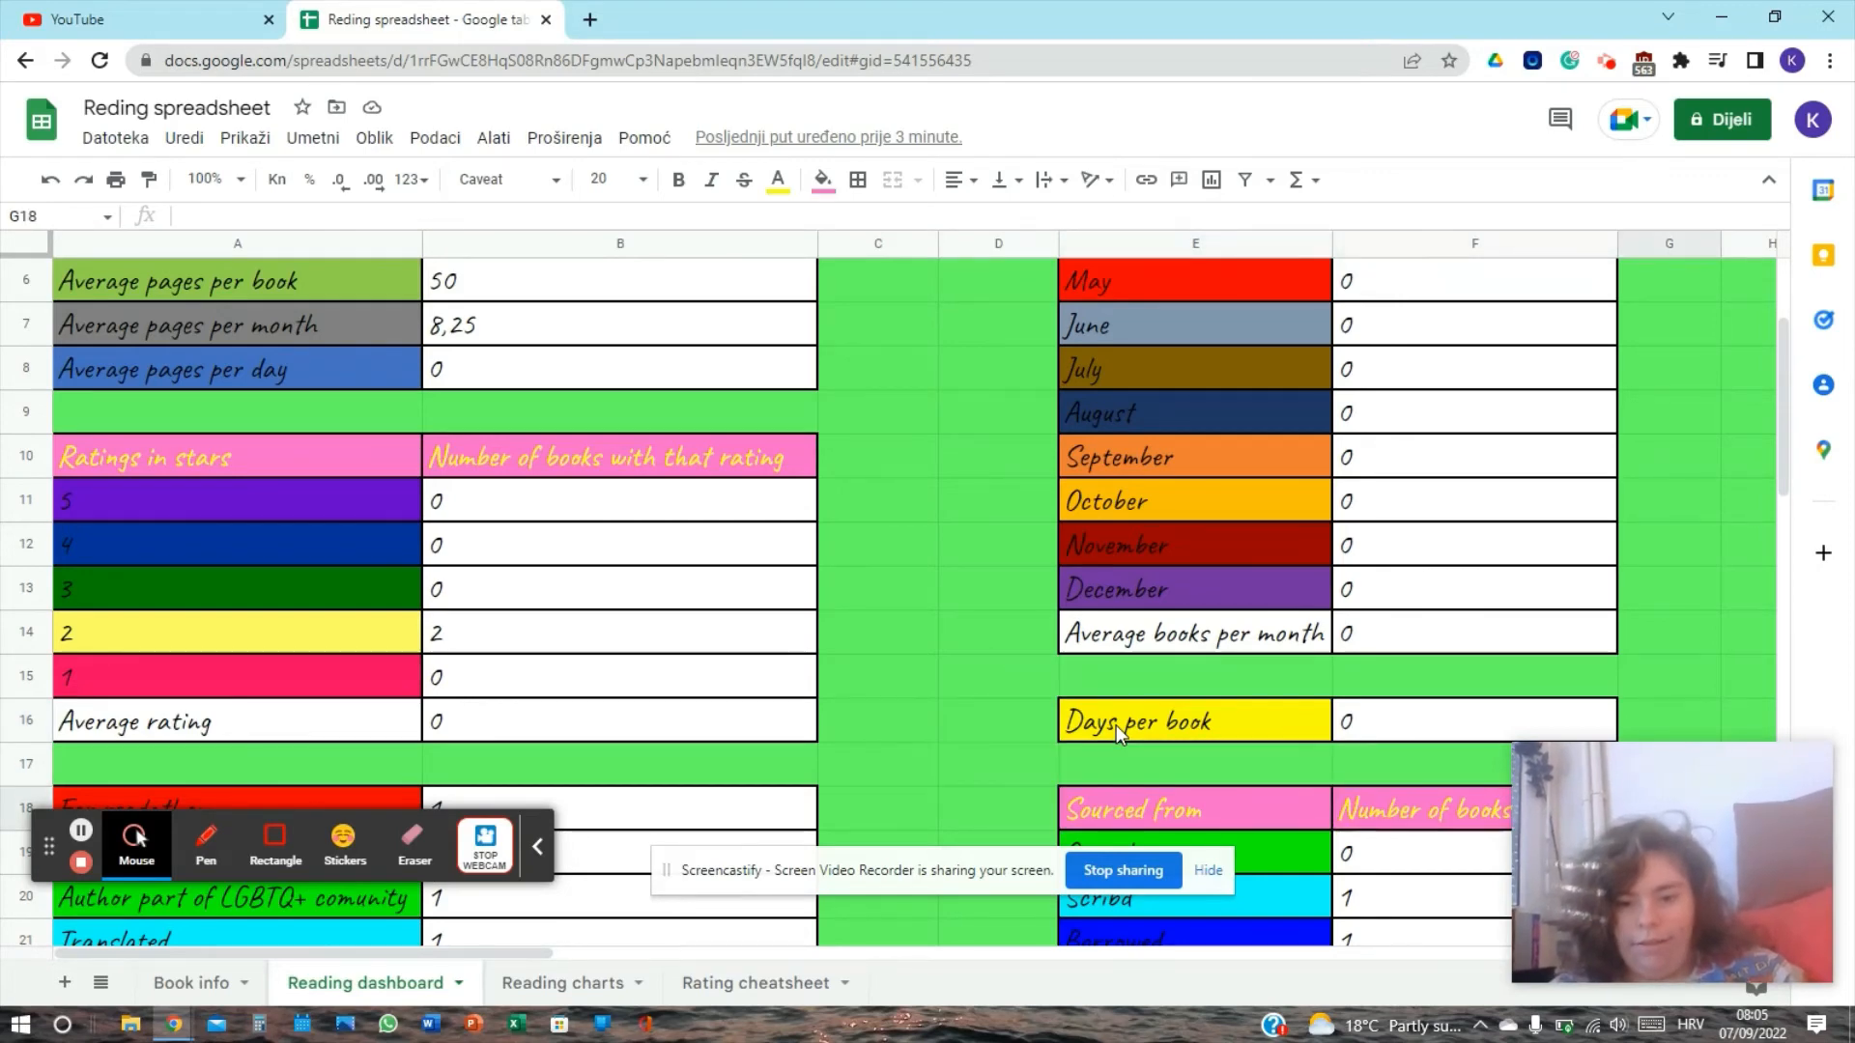
key("Up")
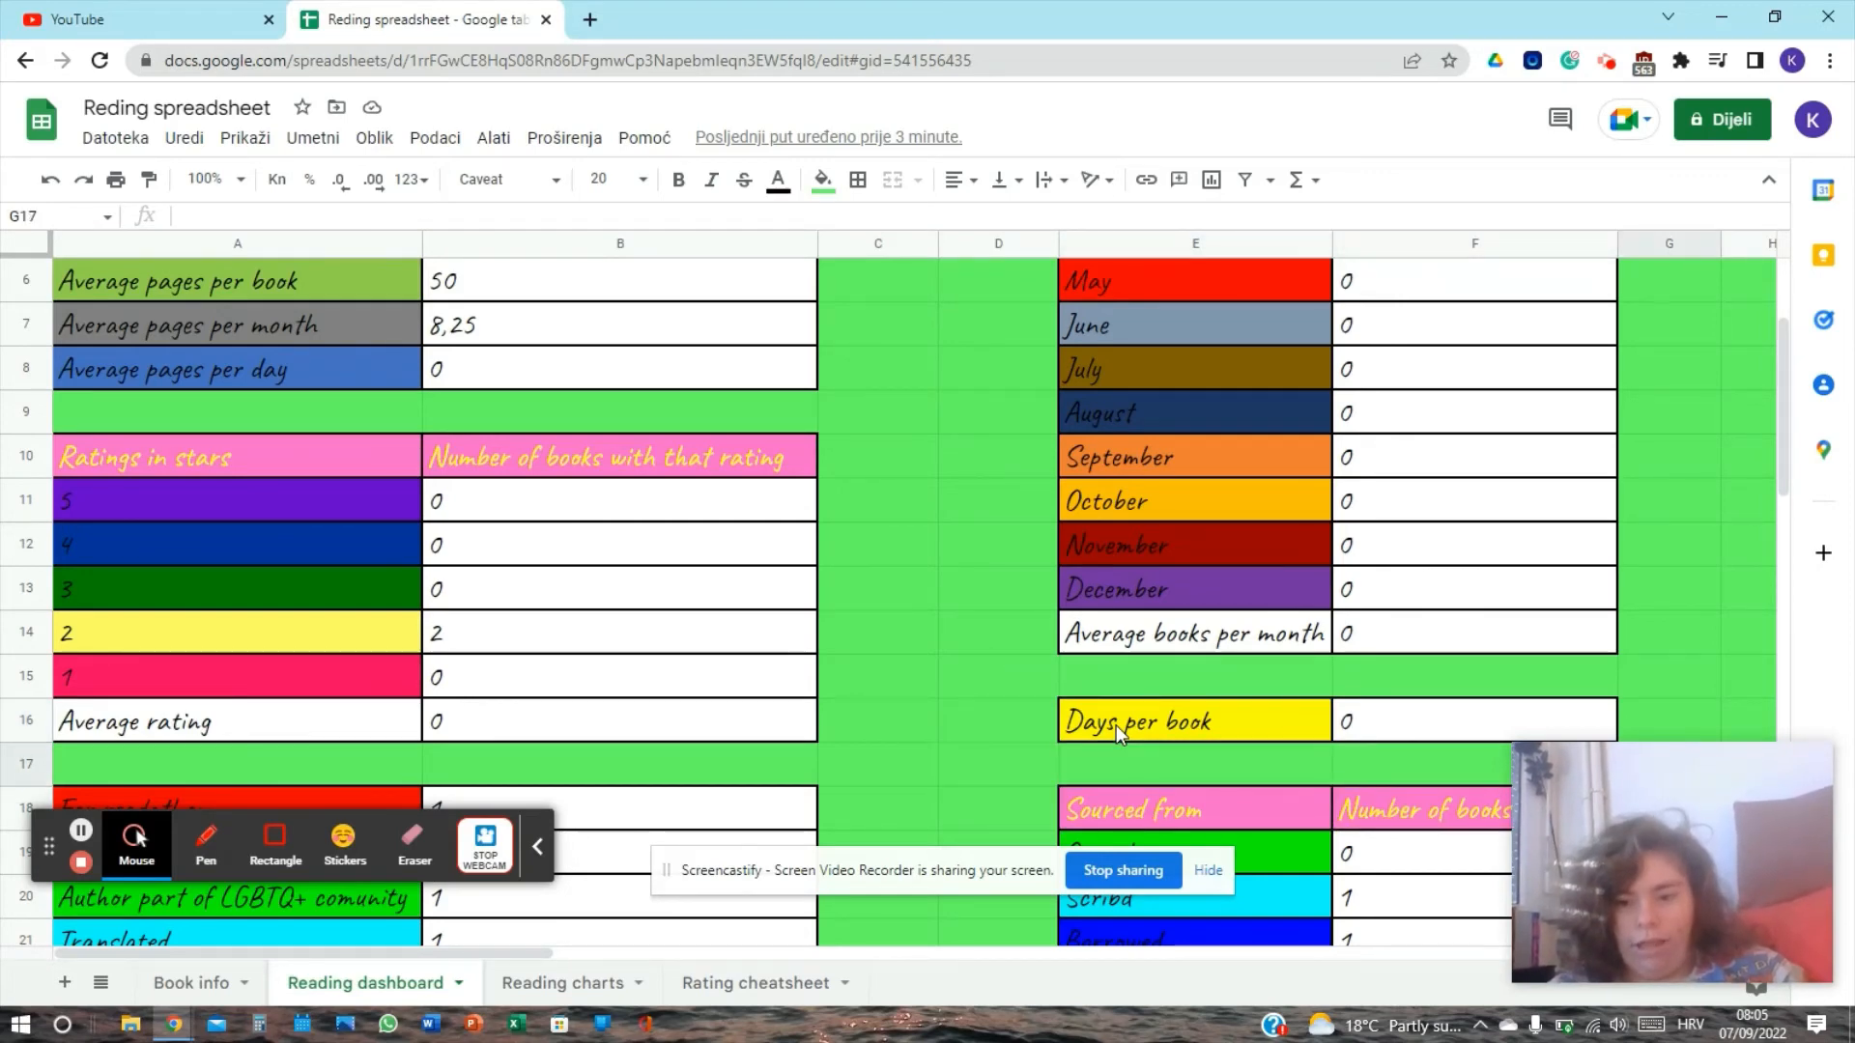
left_click(1358, 734)
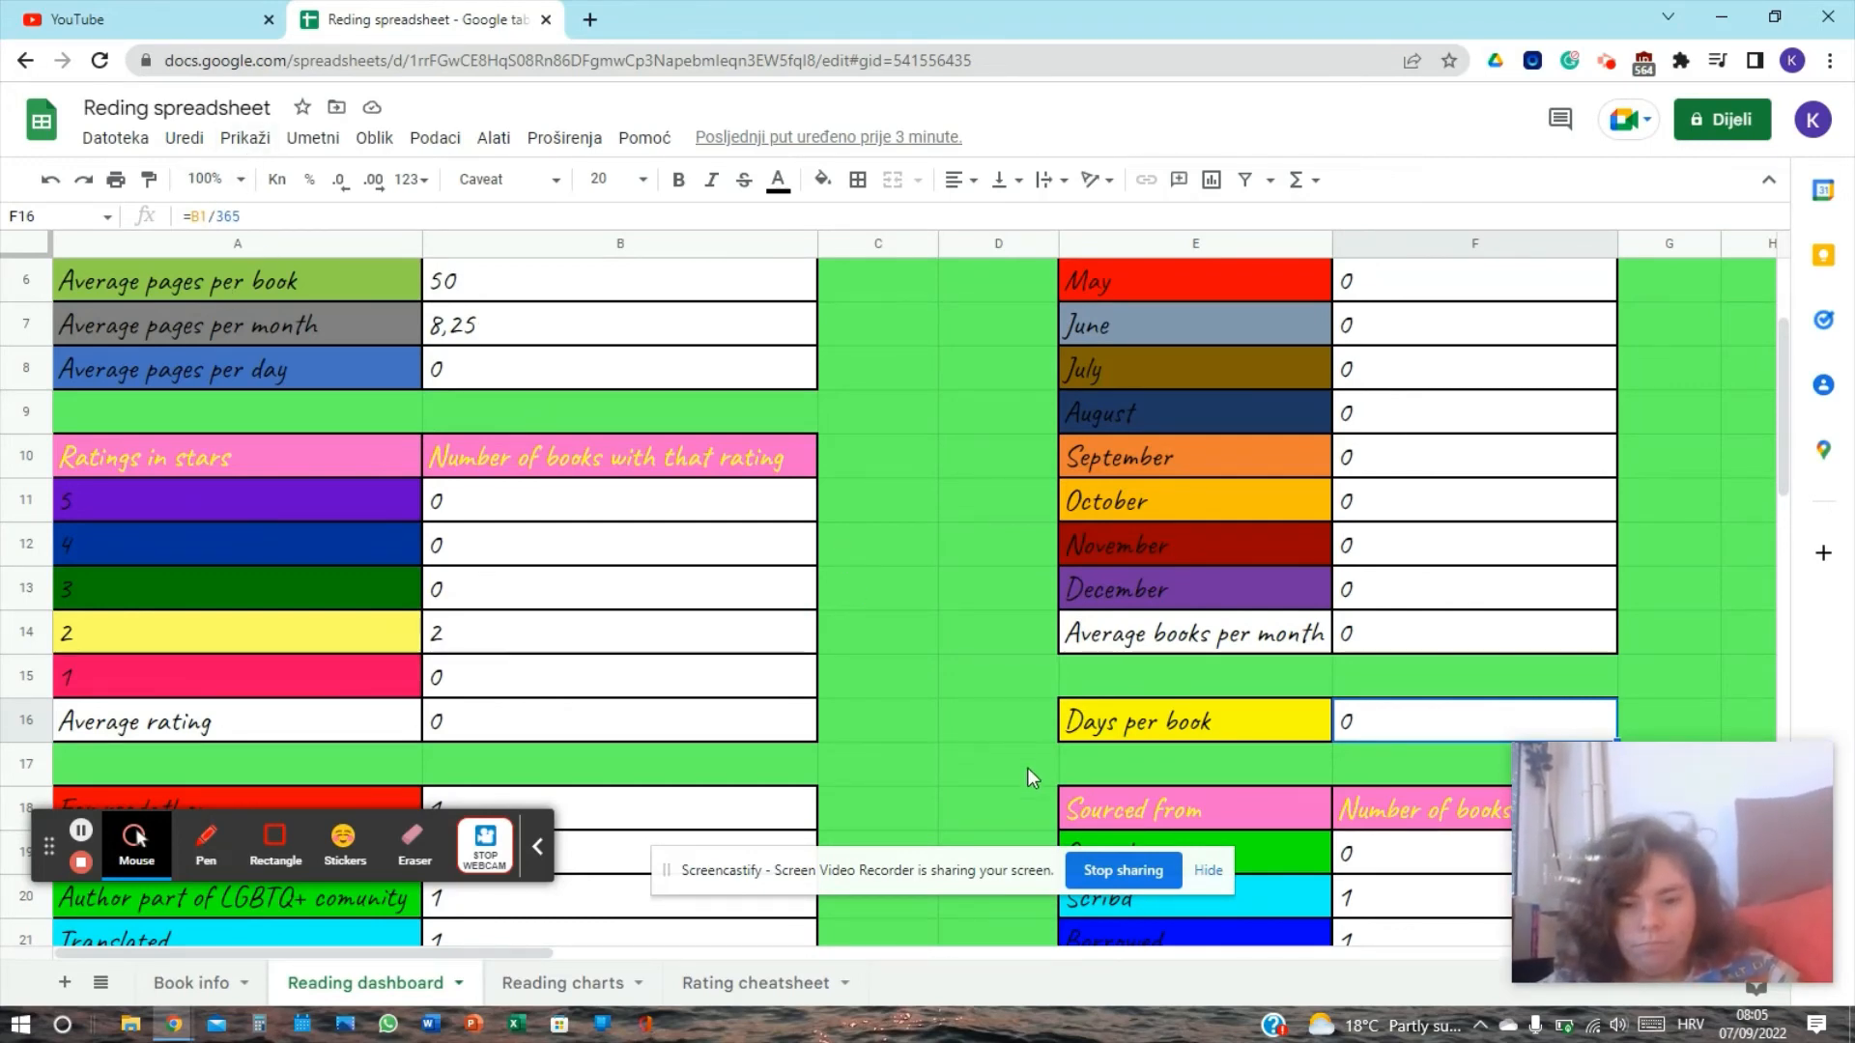
Step: Review the Sourced from table, going through each book source from Owned to Libro.fm
left_click(1086, 798)
key("Down")
key("Down")
key("Down")
key("Down")
key("Down")
key("Down")
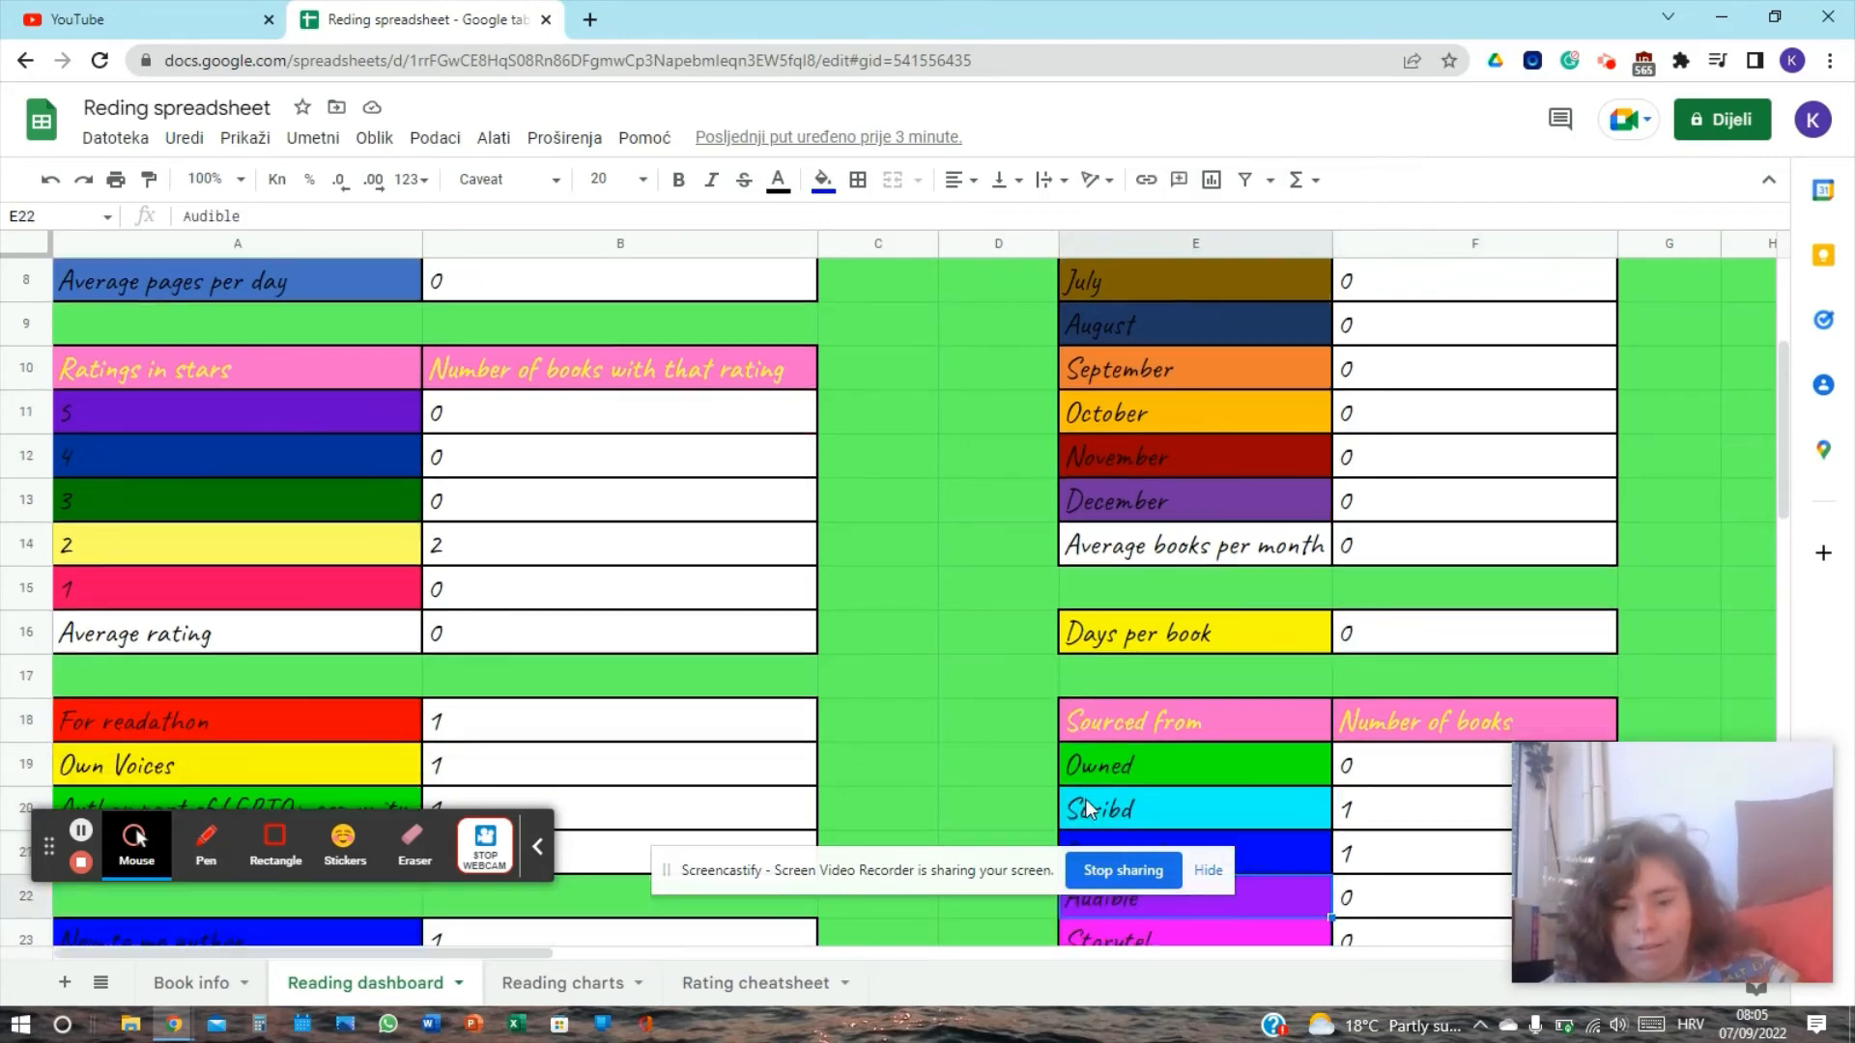
key("Down")
key("Down")
key("Down")
key("Down")
key("Down")
key("Down")
key("Down")
key("Down")
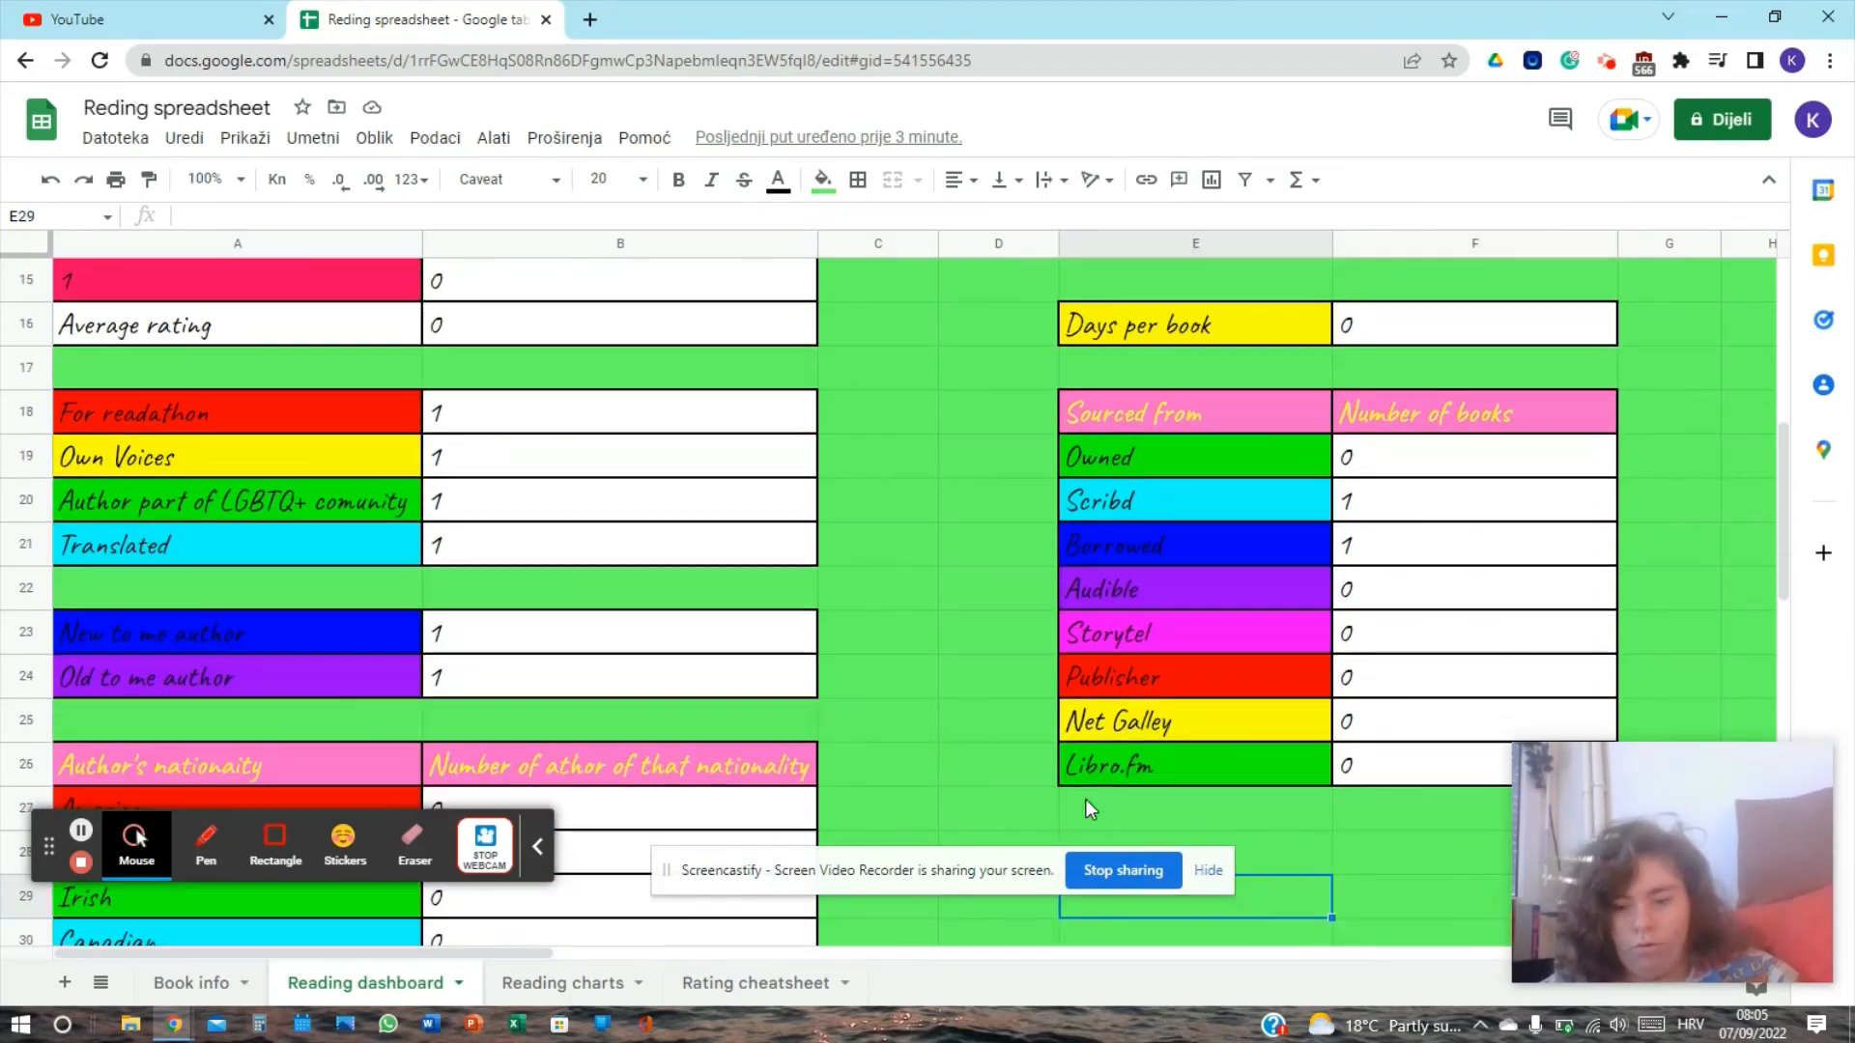
Step: Look over the rest of the dashboard below the Sourced from table for any further statistics
key("Down")
key("Down")
key("Down")
key("Down")
key("Down")
key("Down")
key("Down")
key("Down")
key("Down")
key("Down")
key("Down")
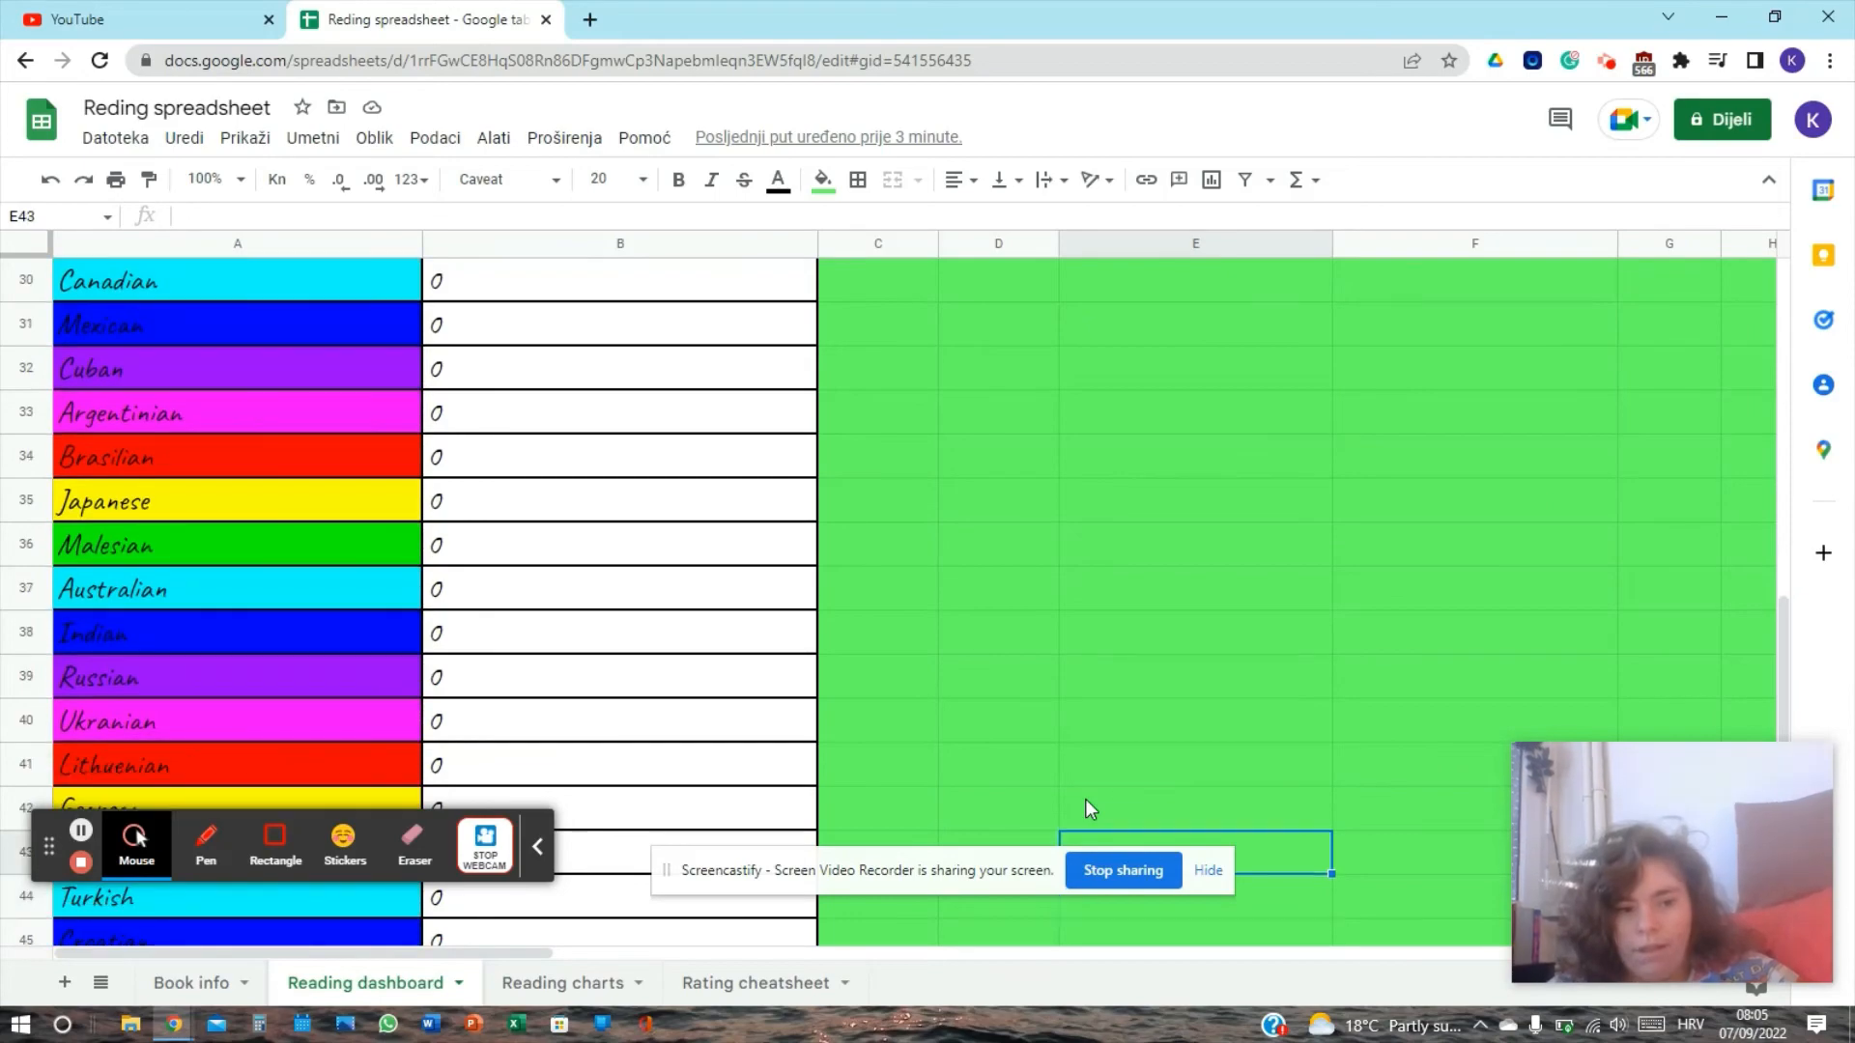
key("Up")
key("Up")
key("Up")
key("Up")
key("Up")
key("Up")
key("Up")
key("Up")
key("Up")
key("Up")
key("Up")
key("Up")
key("Up")
key("Up")
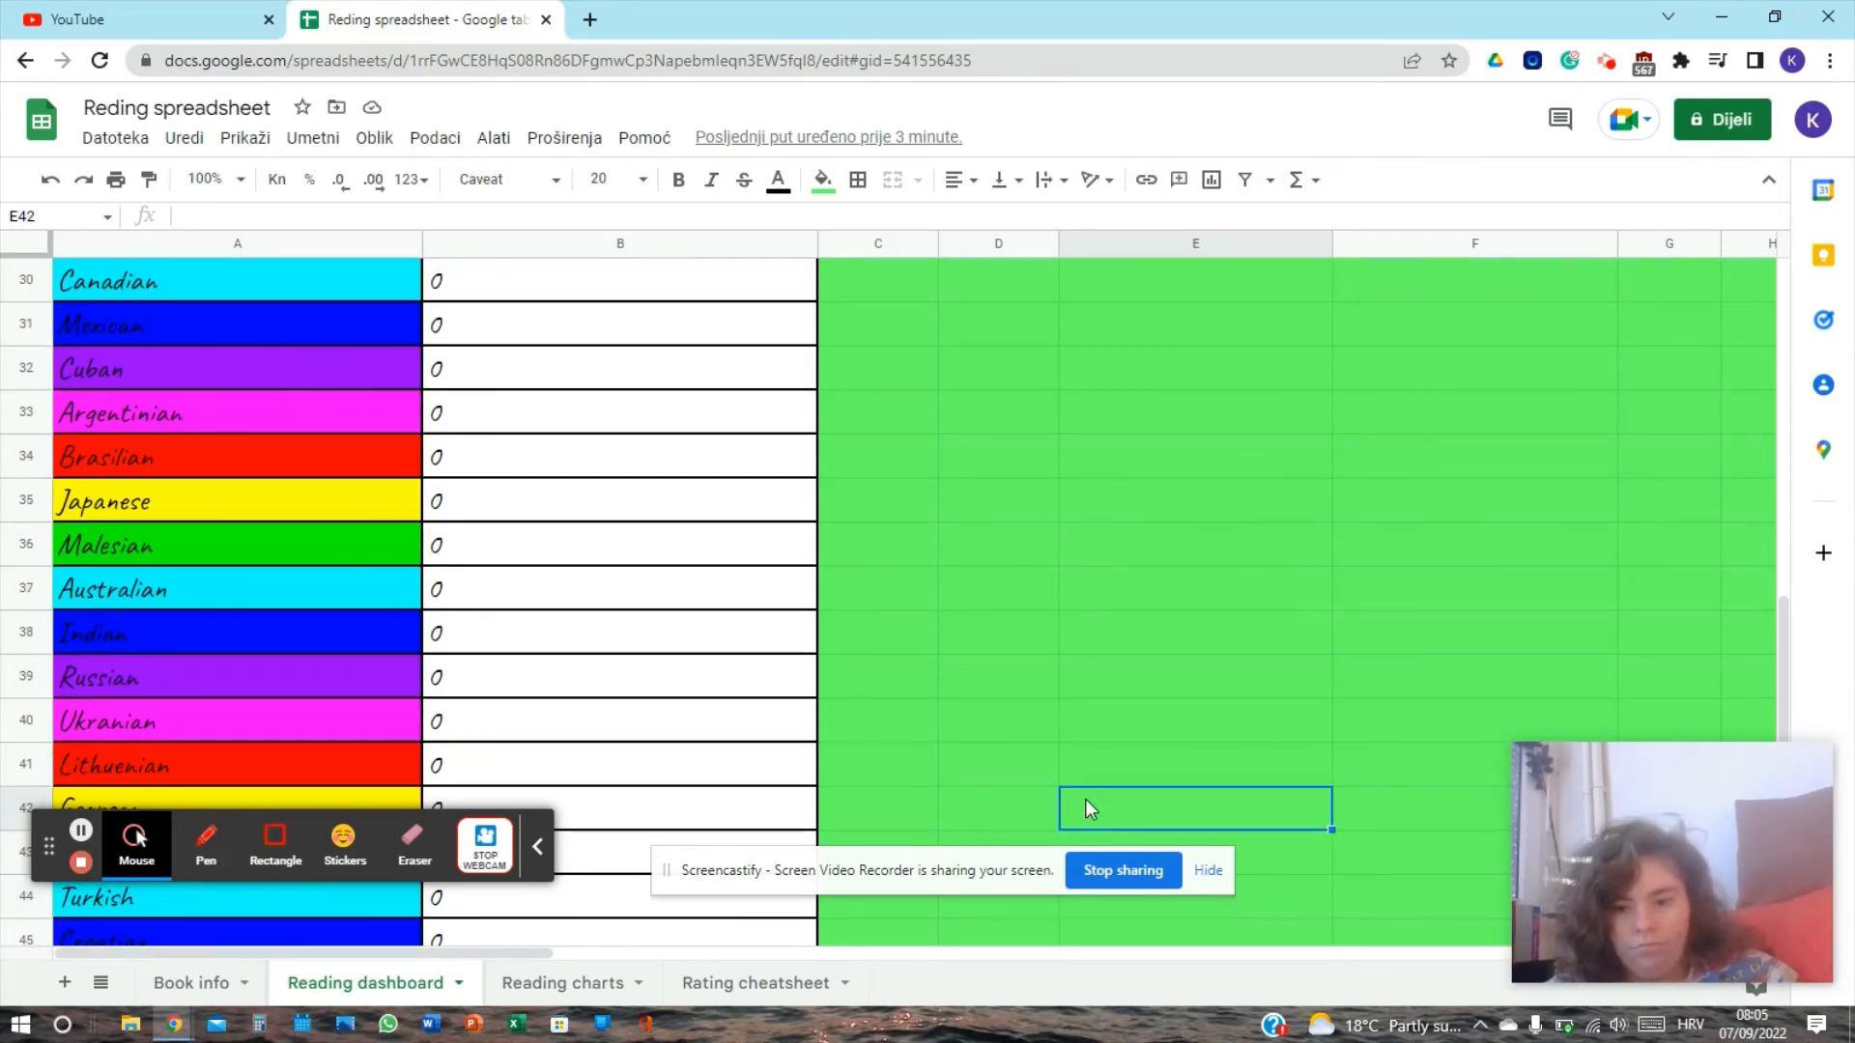
Step: Look across the first rows of the dashboard's tables, from the Month table over Format and Main Genre to 1st time reading it
key("Up")
key("Up")
key("Up")
key("Up")
key("Up")
key("Up")
key("Up")
key("Up")
key("Up")
key("Up")
key("Up")
key("Up")
key("Up")
key("Up")
key("Up")
key("Up")
key("Up")
key("Up")
key("Up")
key("Up")
key("Right")
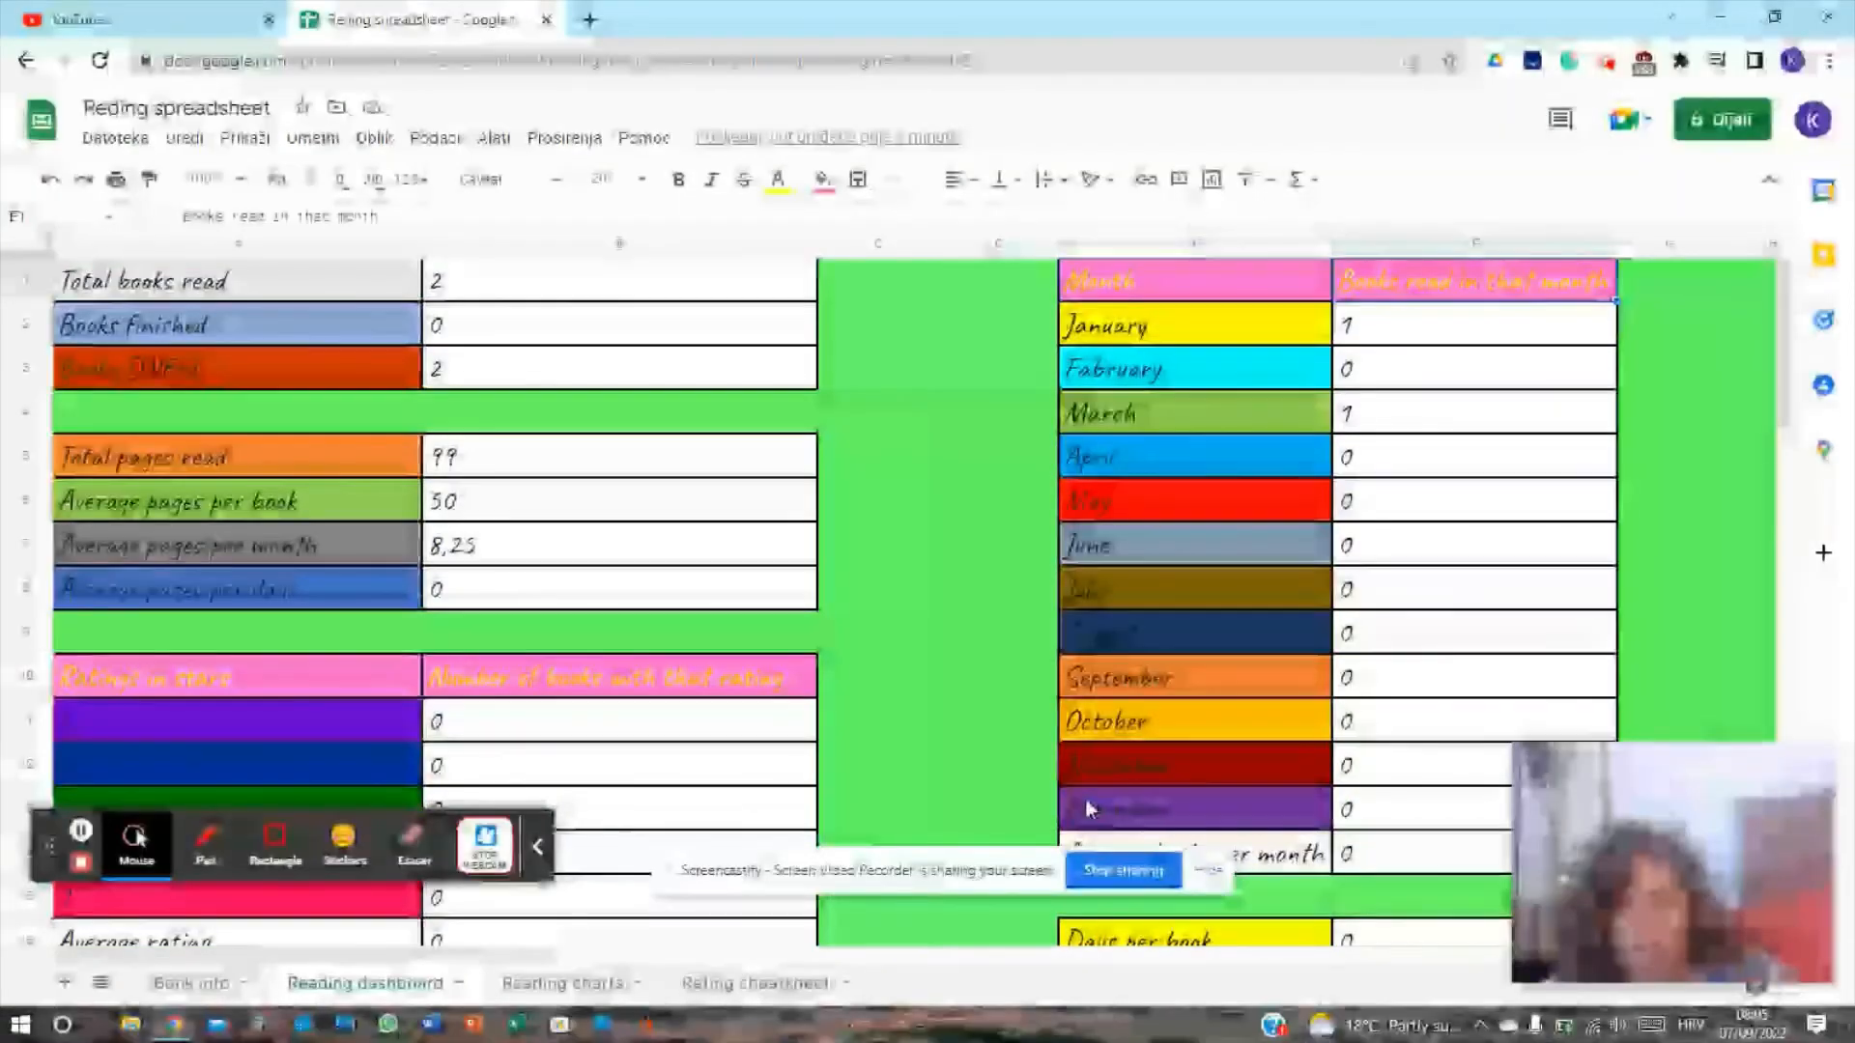
key("Right")
key("Right")
key("Right")
key("Right")
key("Right")
key("Right")
key("Right")
key("Right")
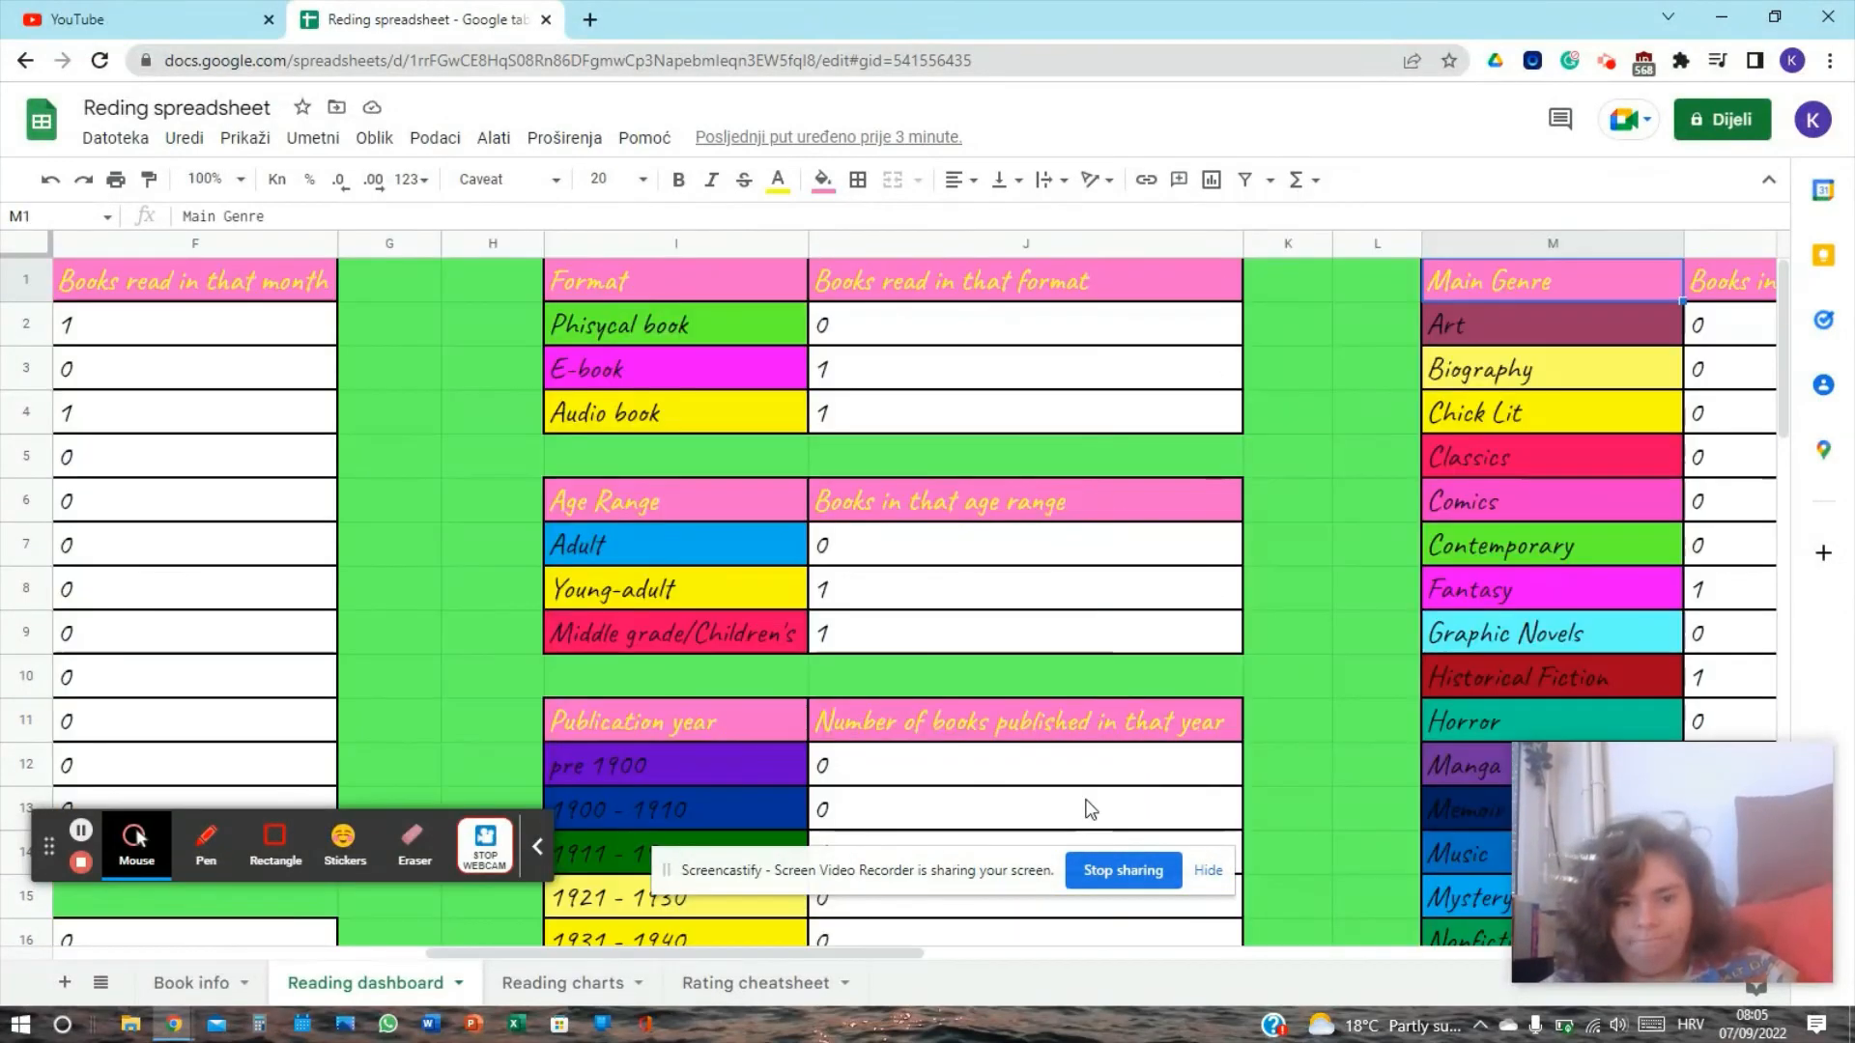
key("Right")
key("Right")
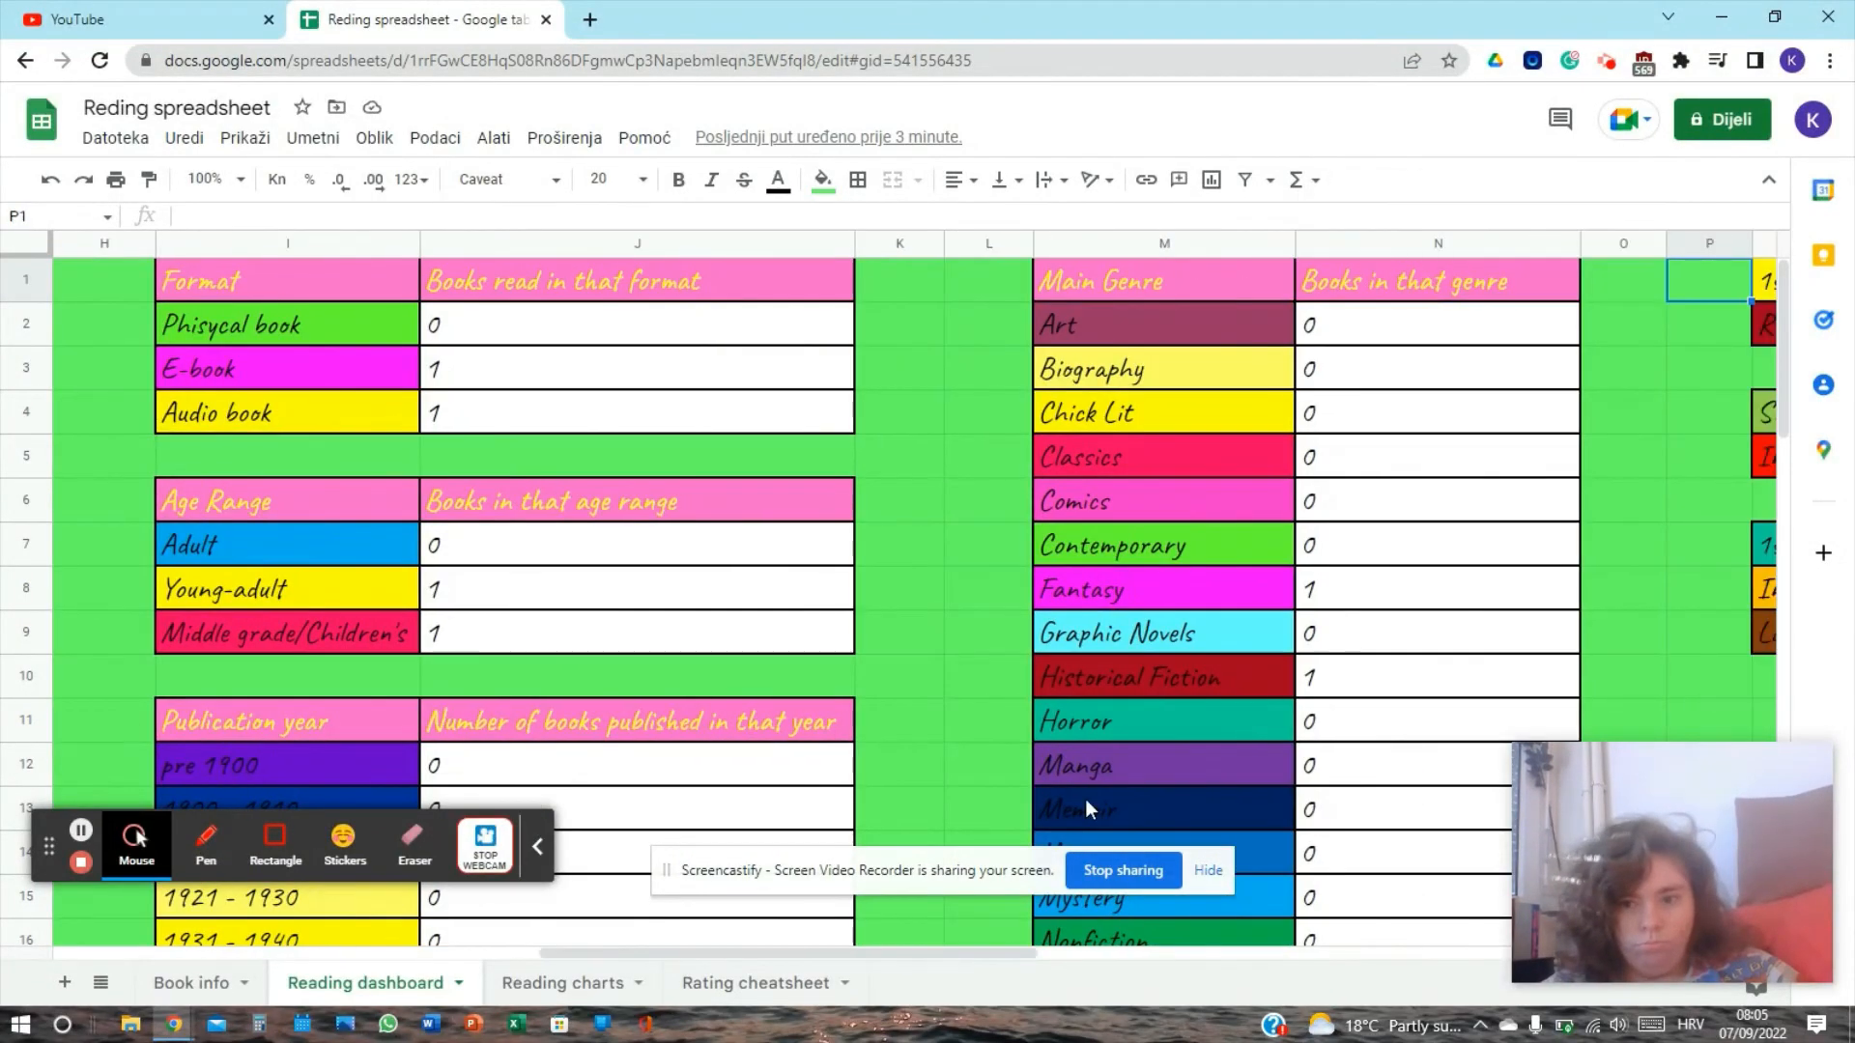
key("Right")
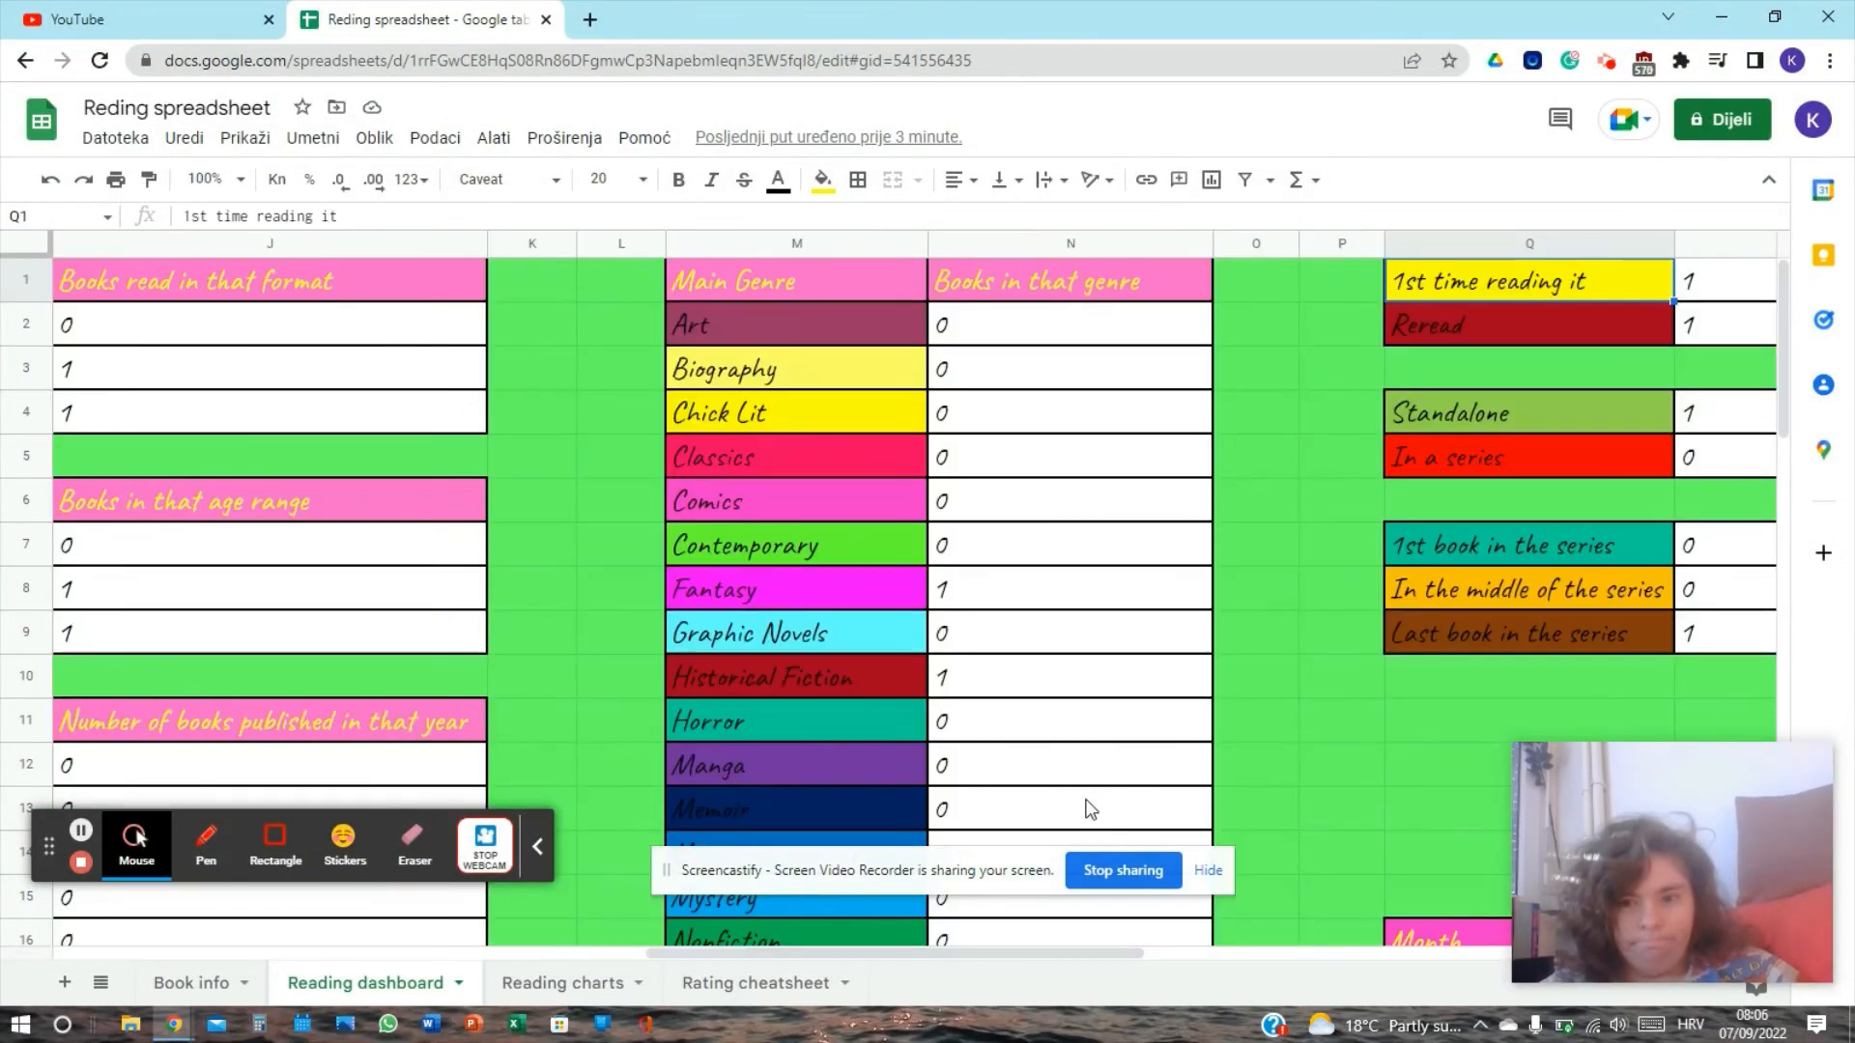
Step: Go back to the Format table and review the books per format and the Age Range table beneath it
key("Left")
key("Left")
key("Left")
key("Left")
key("Left")
key("Left")
key("Left")
key("Left")
key("Left")
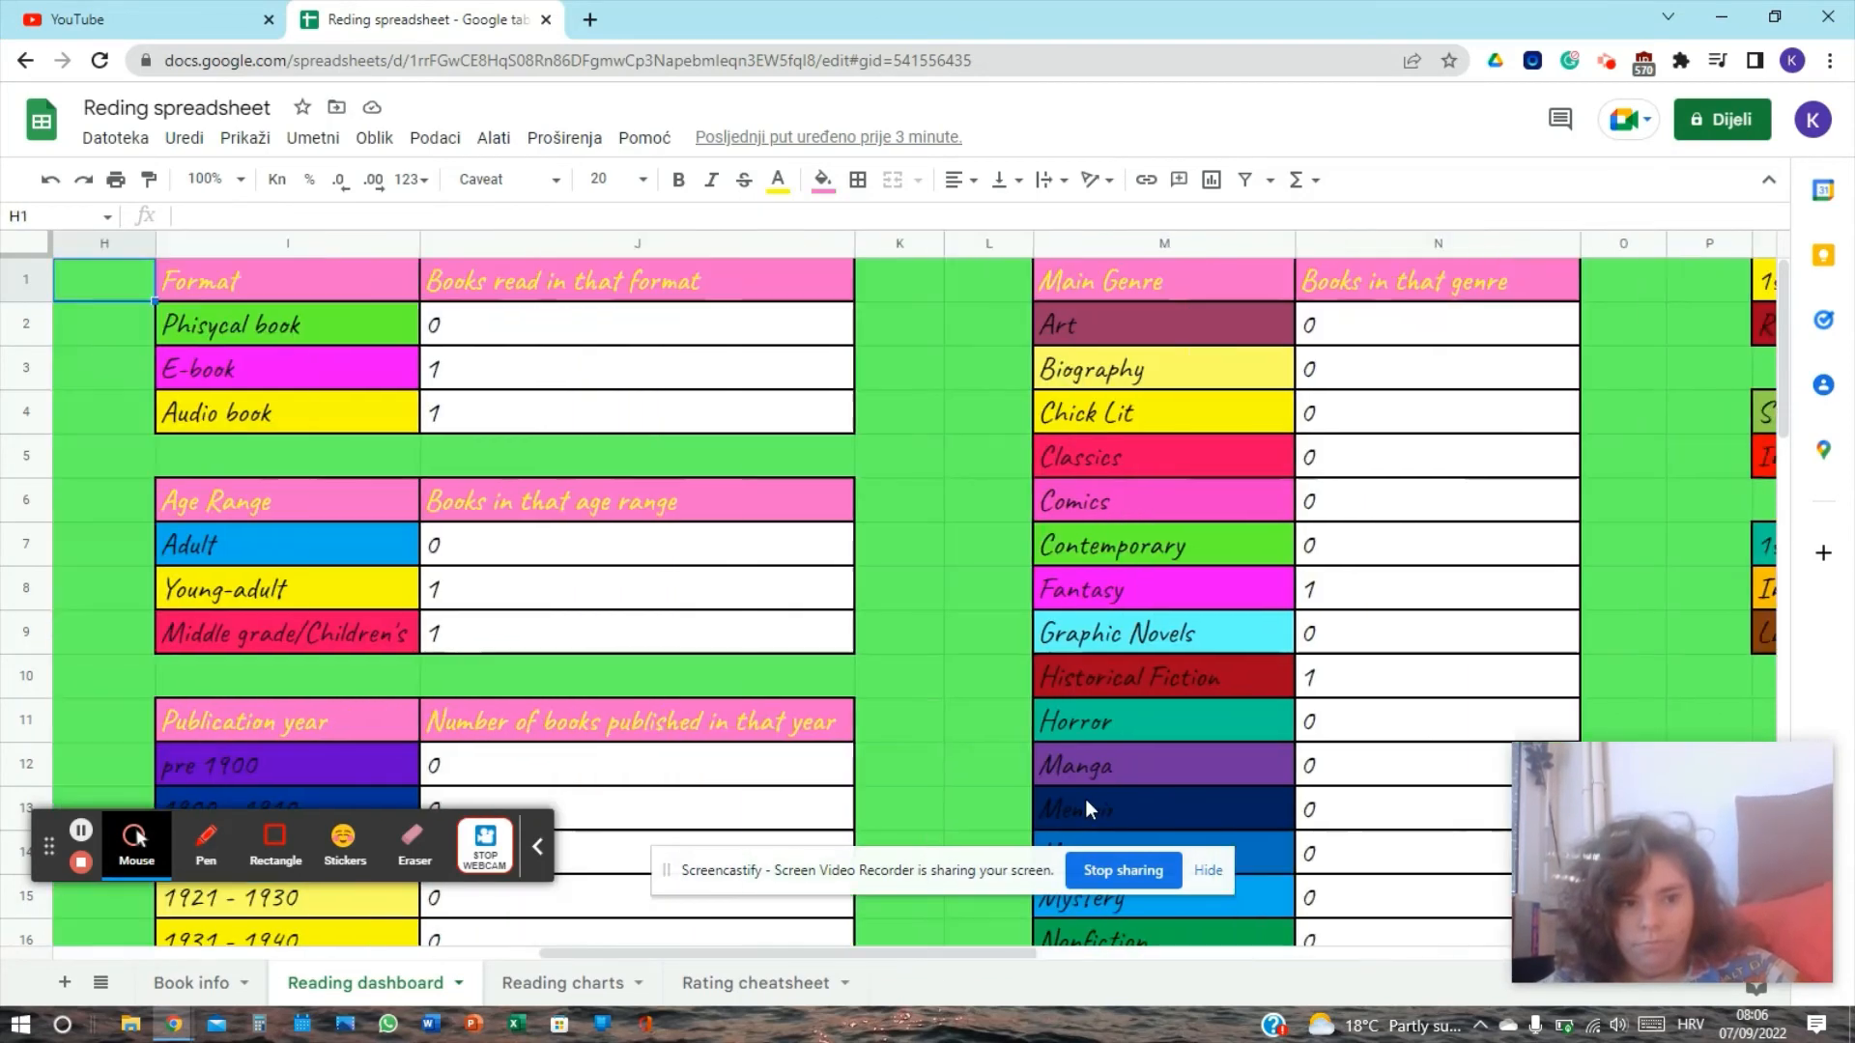
key("Right")
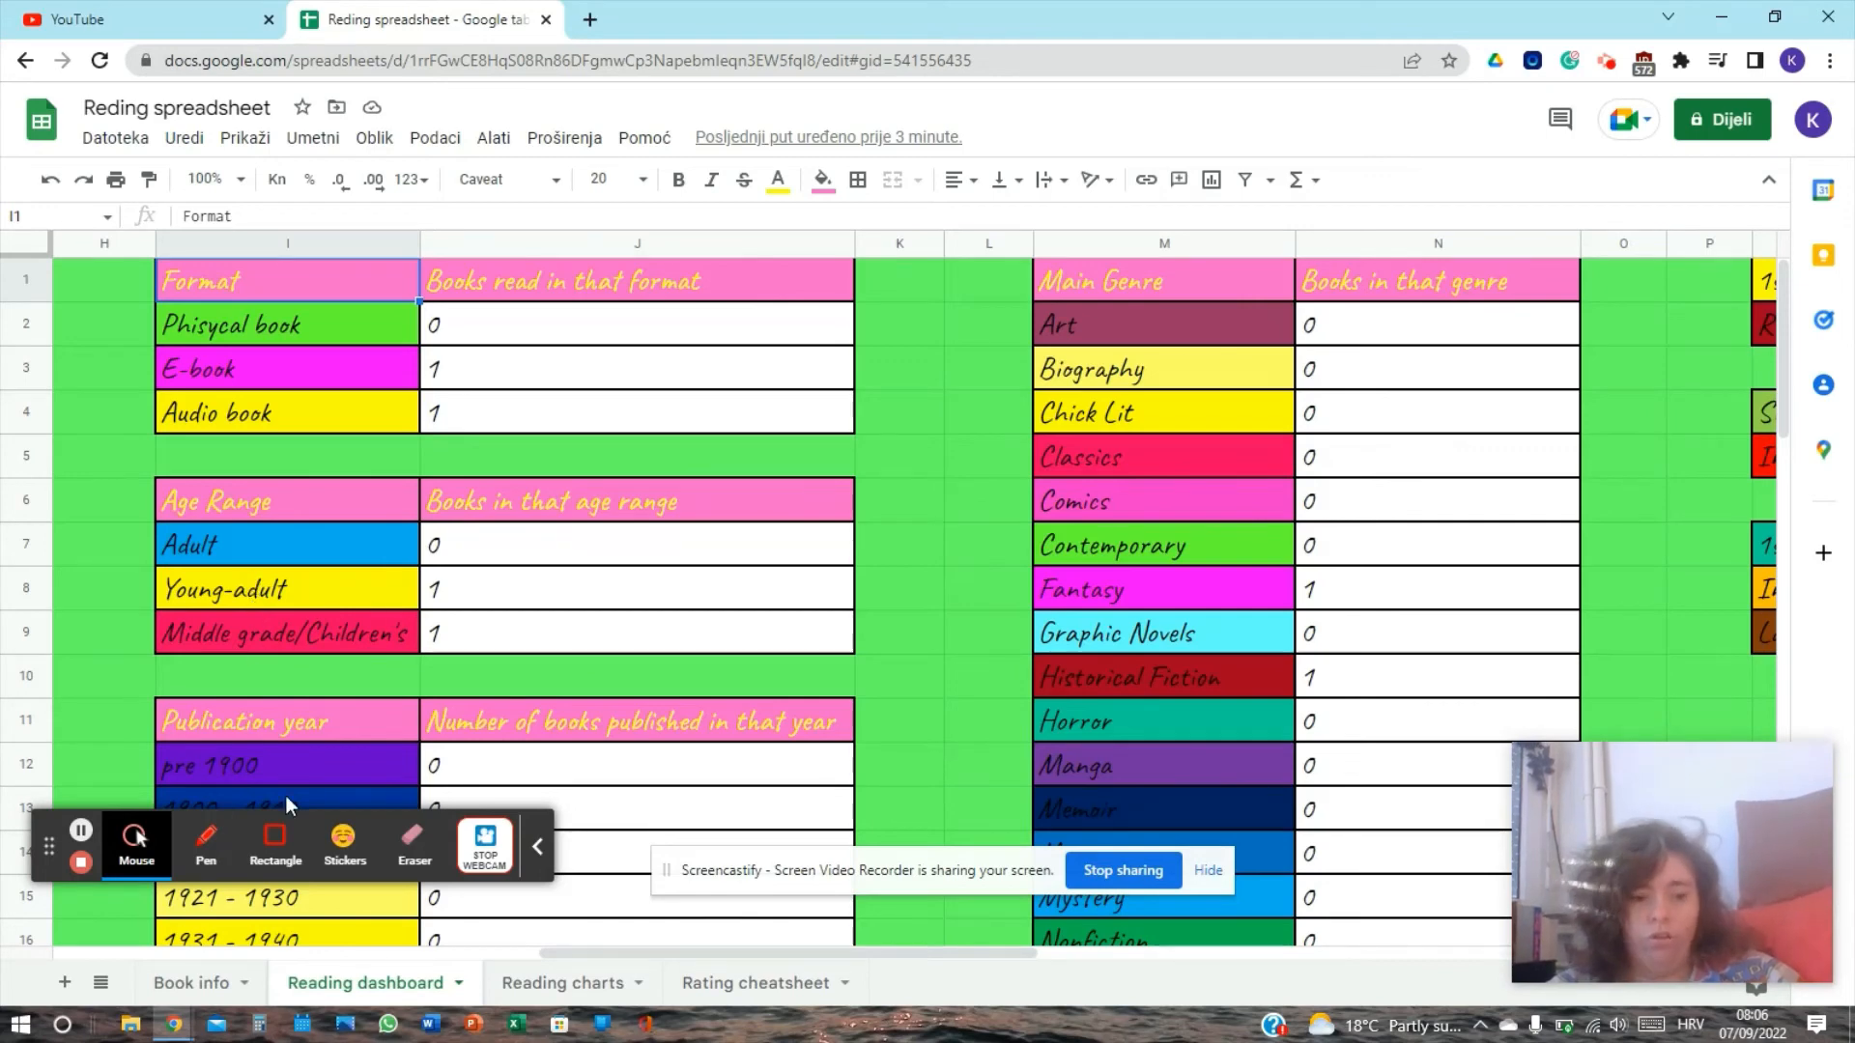
Step: Review the Publication year table, going through the number of books for each period from pre 1900 to 2023
left_click(253, 731)
key("Down")
key("Down")
key("Down")
key("Down")
key("Down")
key("Down")
key("Down")
key("Down")
key("Down")
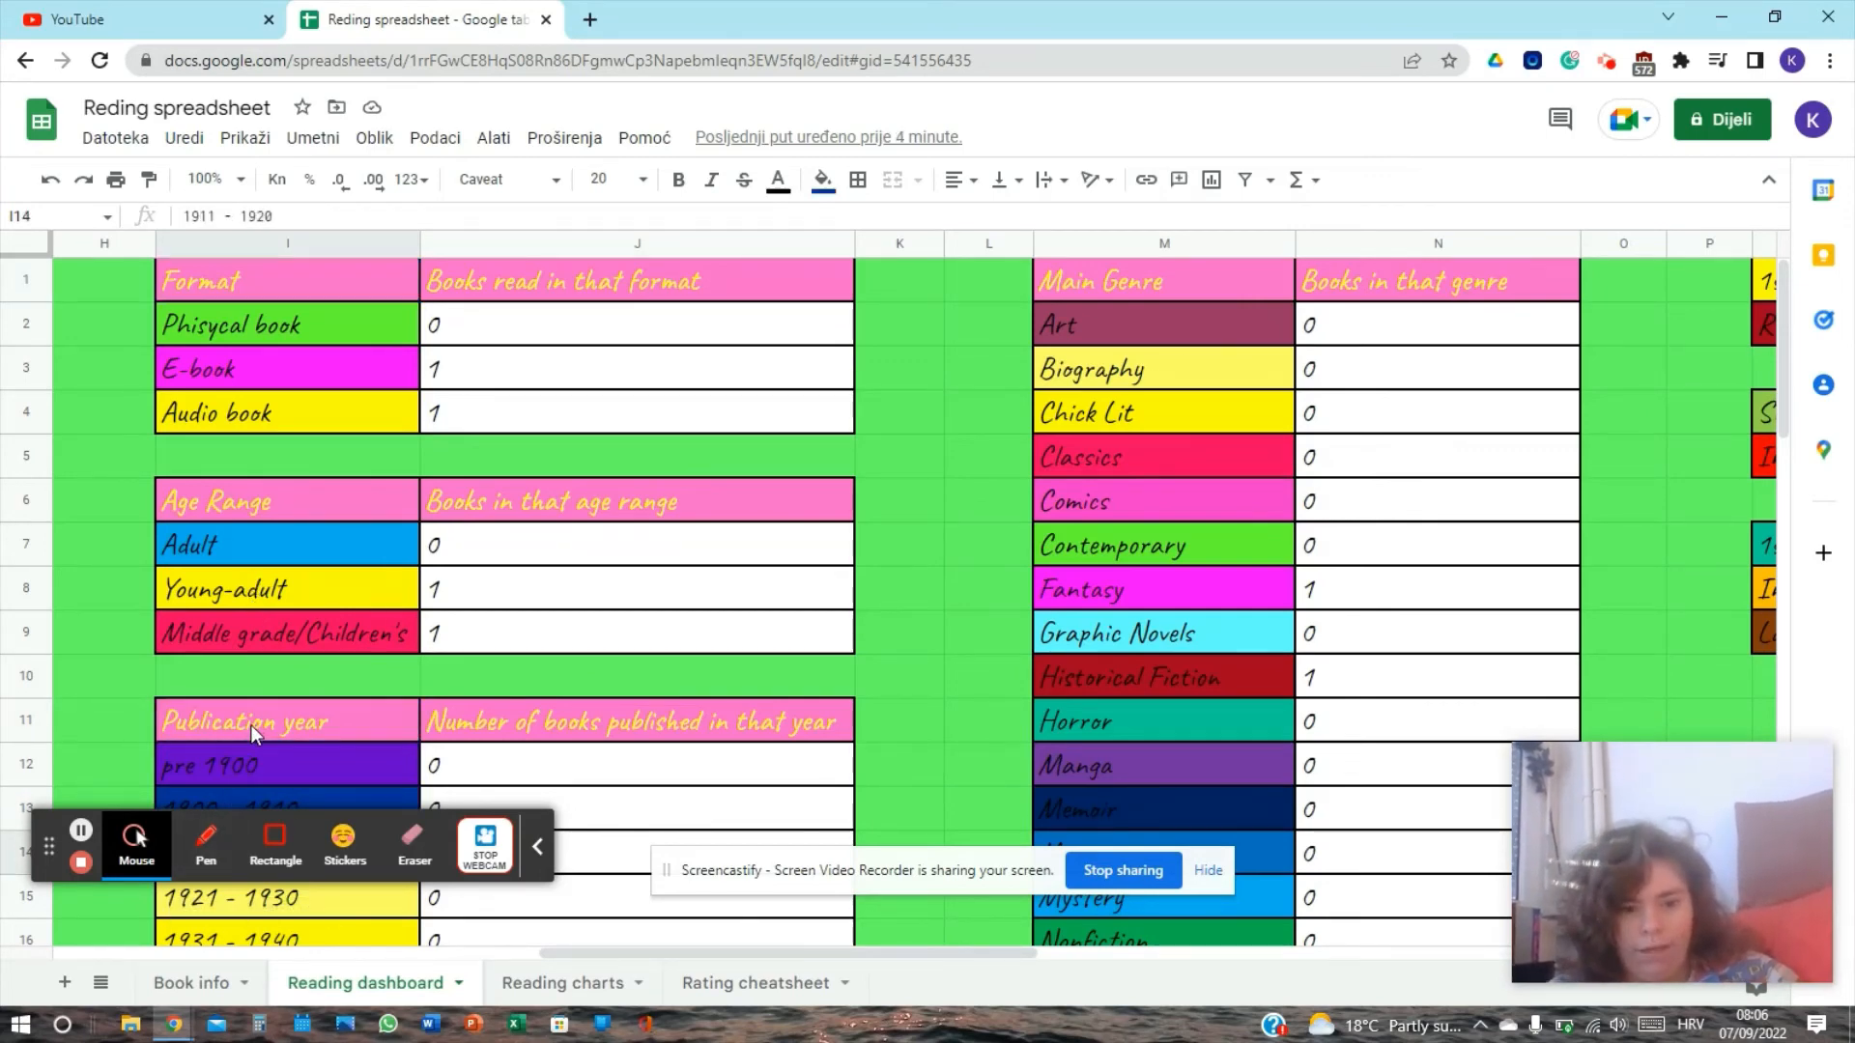
key("Down")
key("Down")
key("Down")
key("Down")
key("Down")
key("Down")
key("Down")
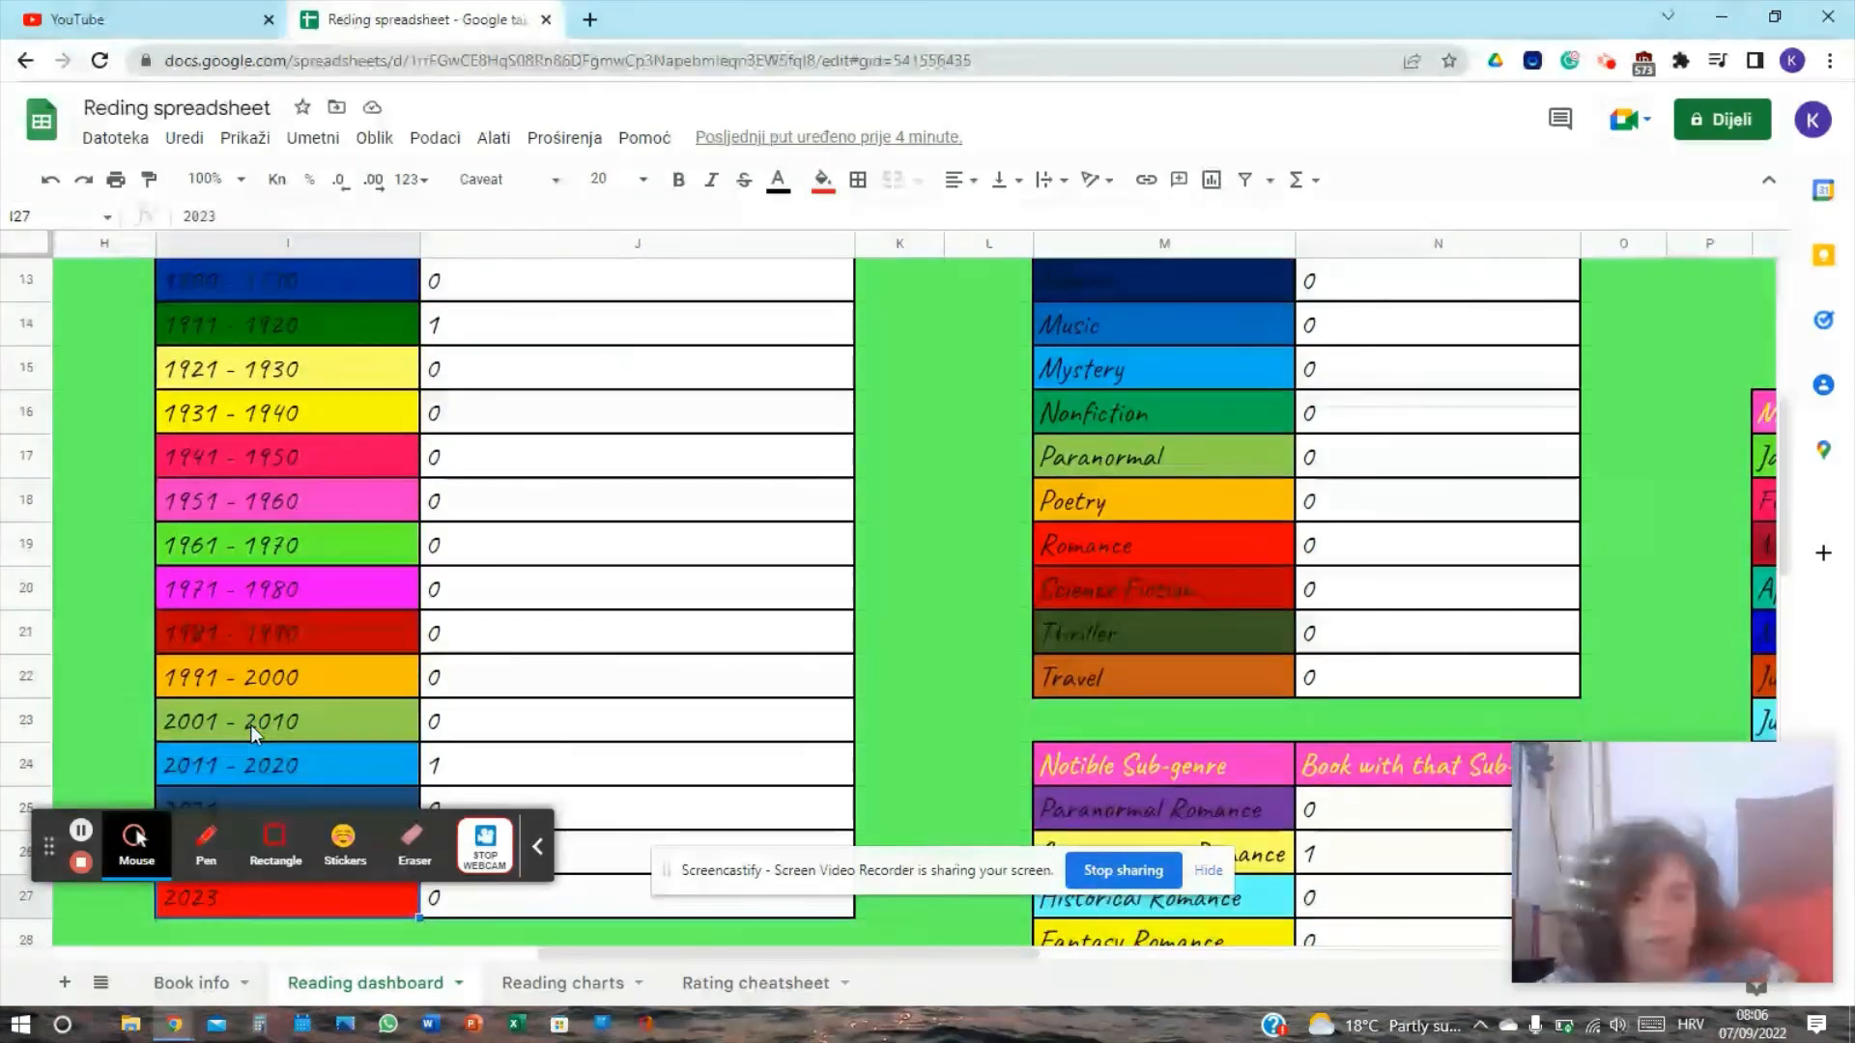
Step: Review the Language read in table, going through each language from English to Other and the area beneath it
key("Down")
key("Down")
key("Down")
key("Down")
key("Down")
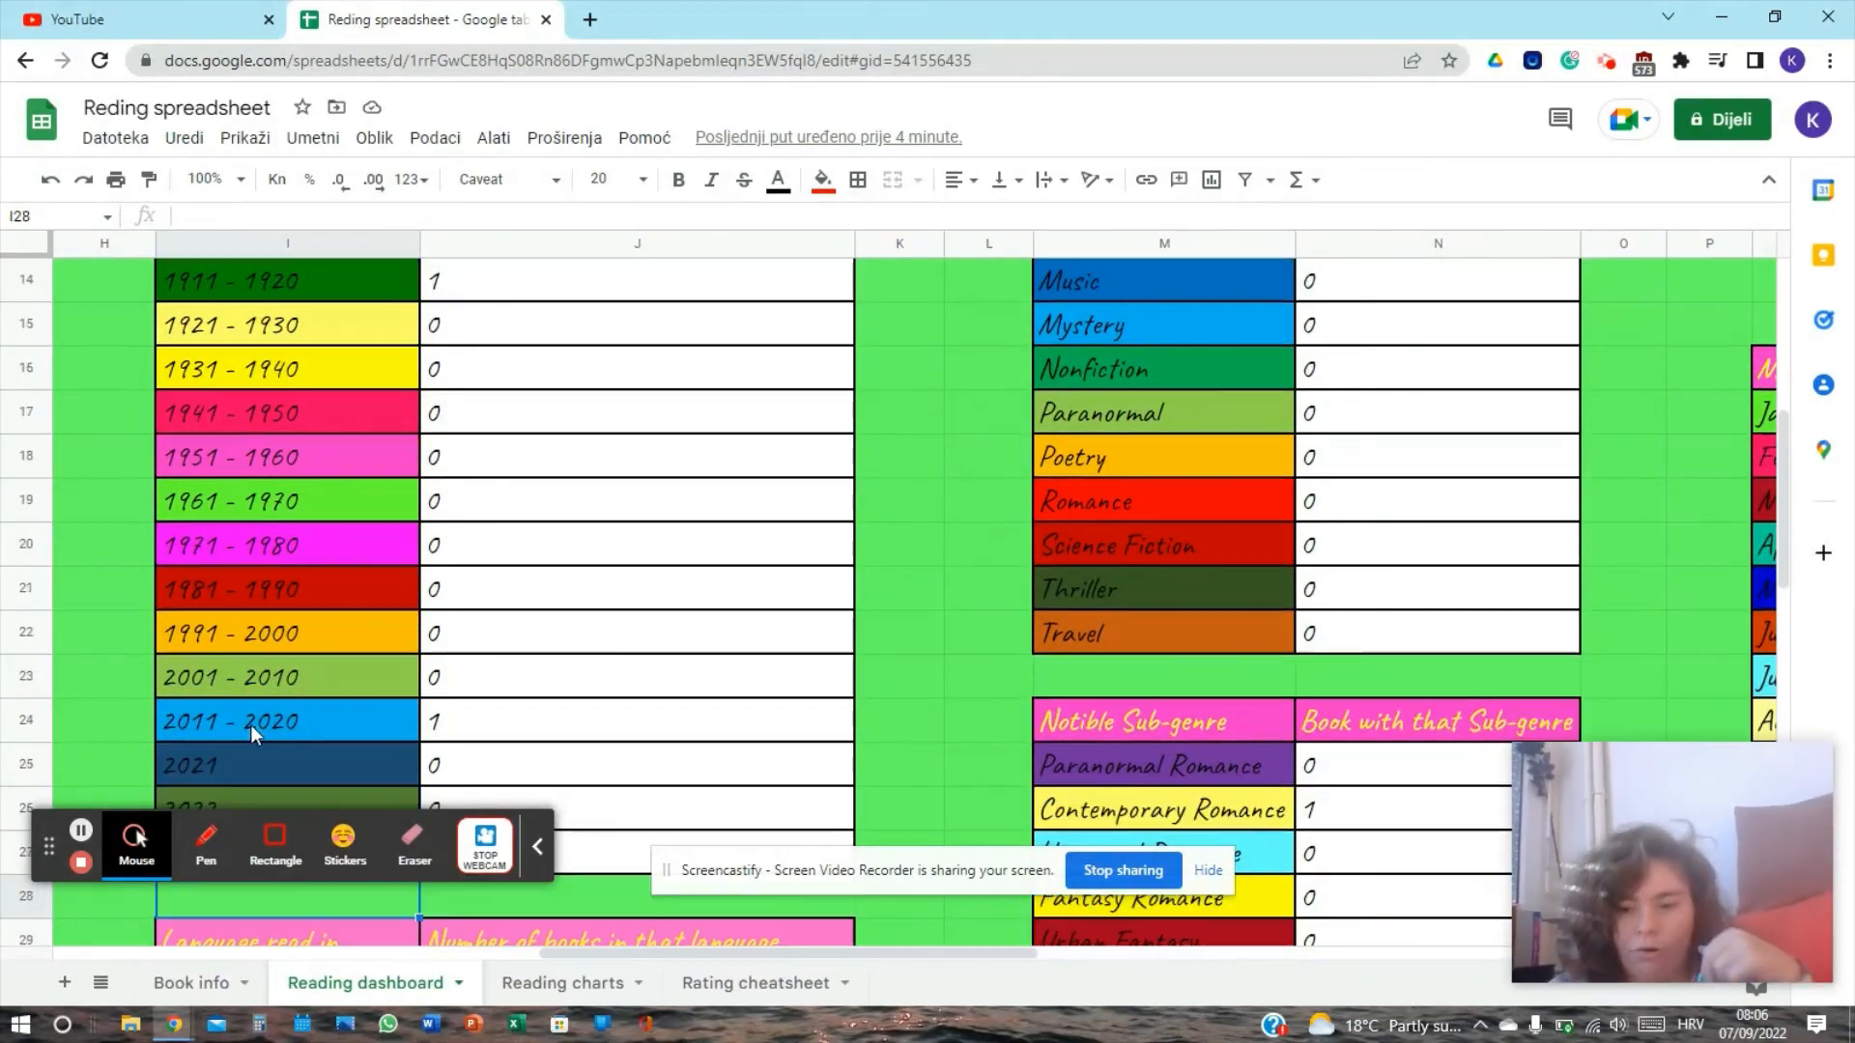
key("Down")
key("Down")
key("Down")
key("Down")
key("Down")
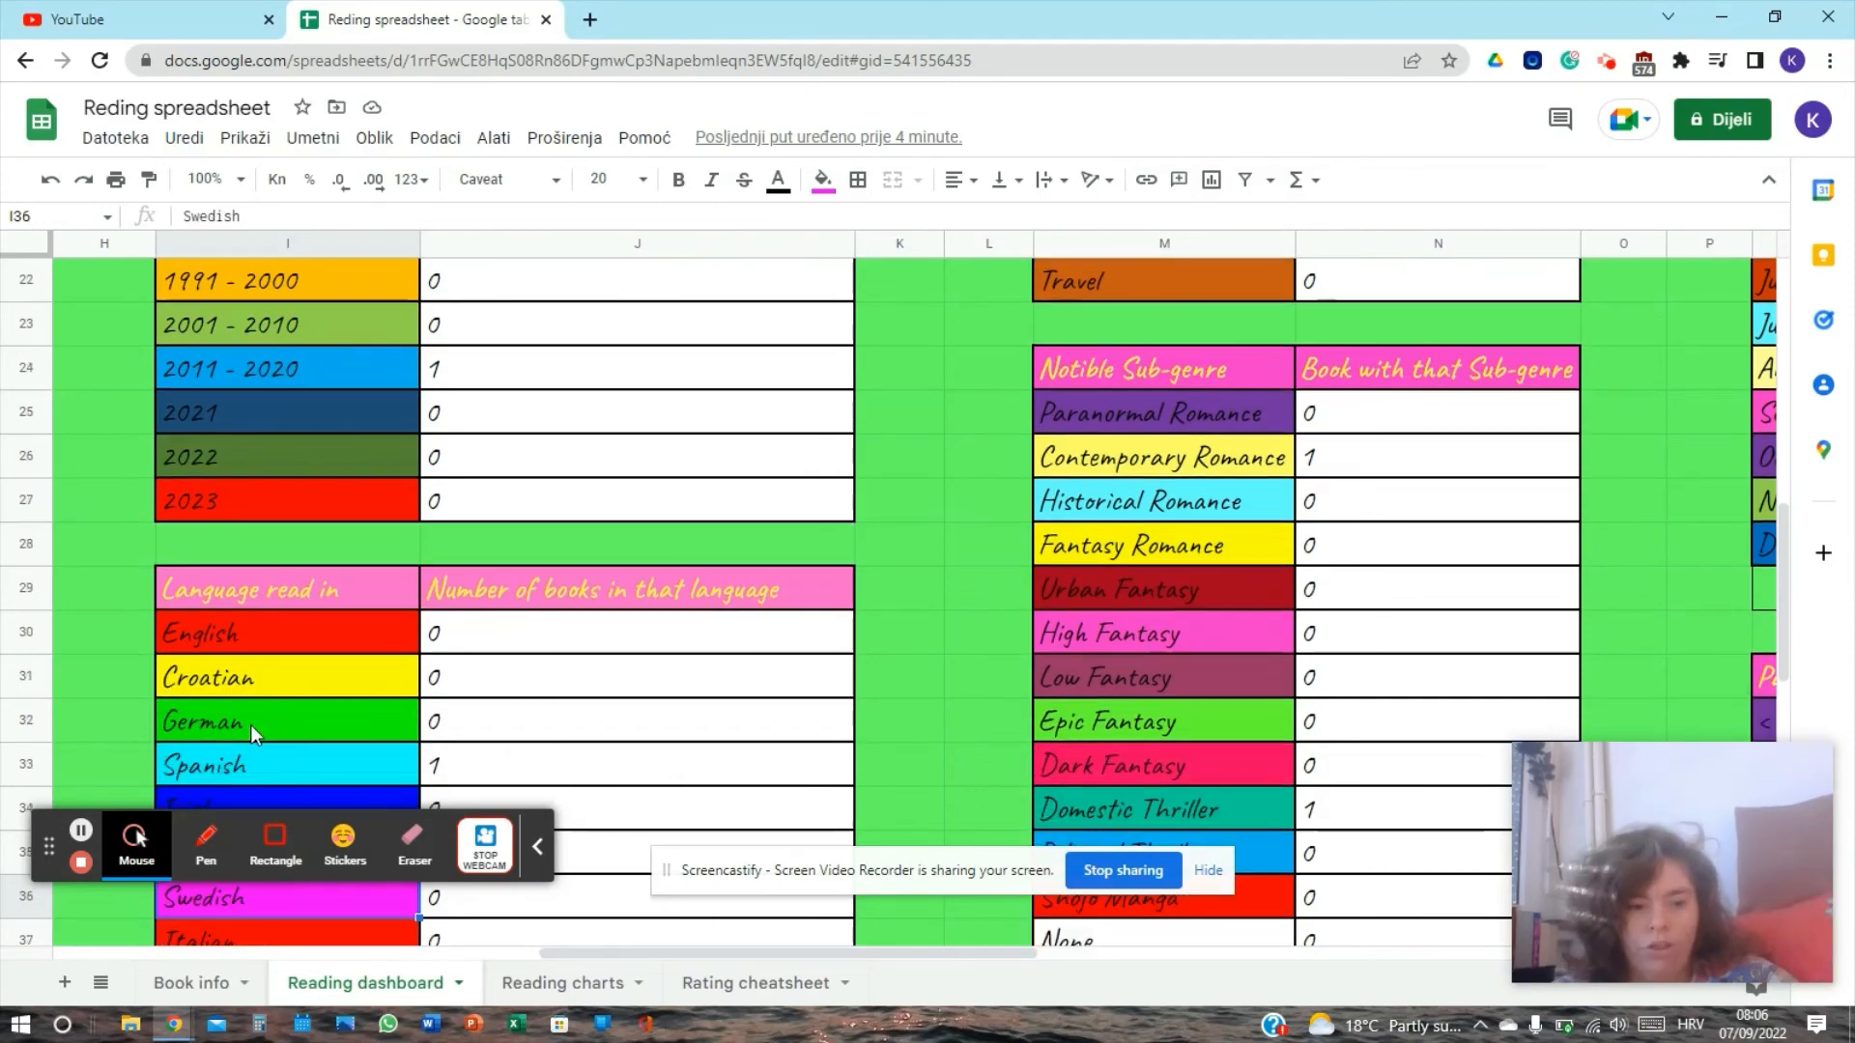
key("Down")
key("Down")
key("Down")
key("Down")
key("Down")
key("Down")
key("Down")
key("Down")
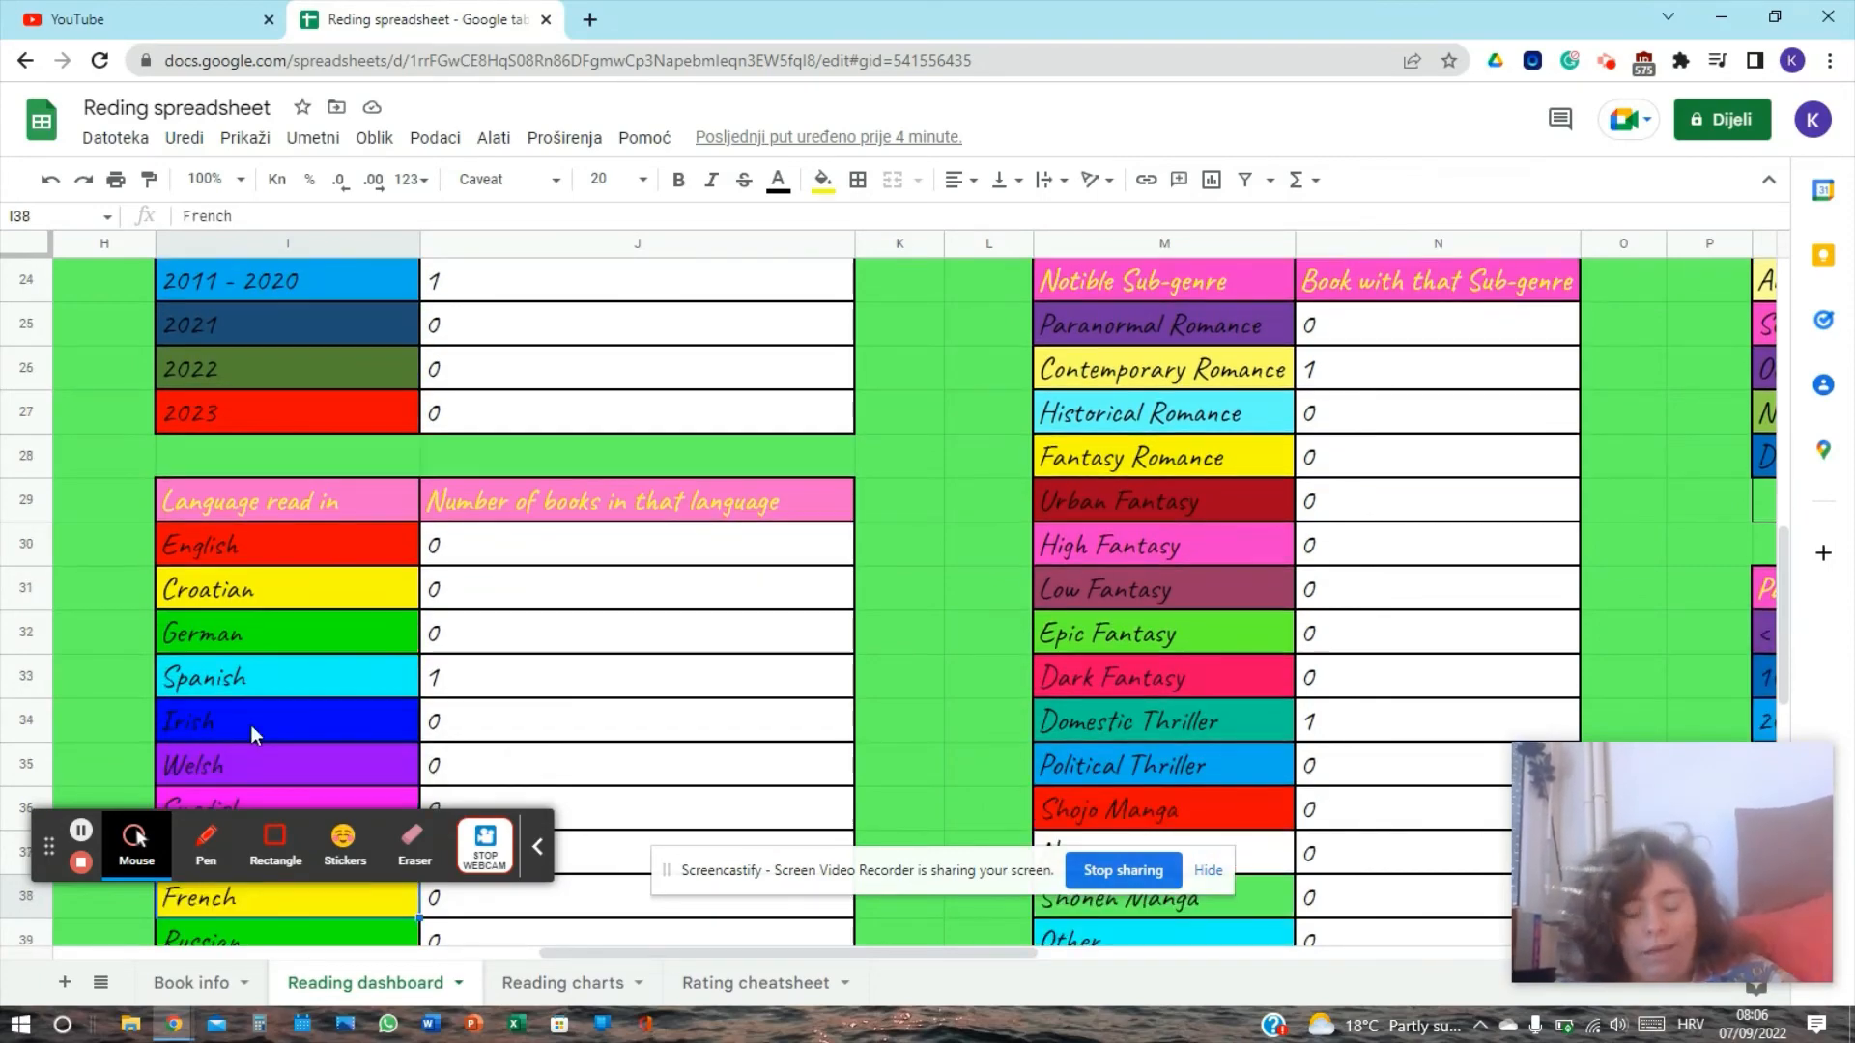
key("Down")
key("Down")
key("Down")
key("Down")
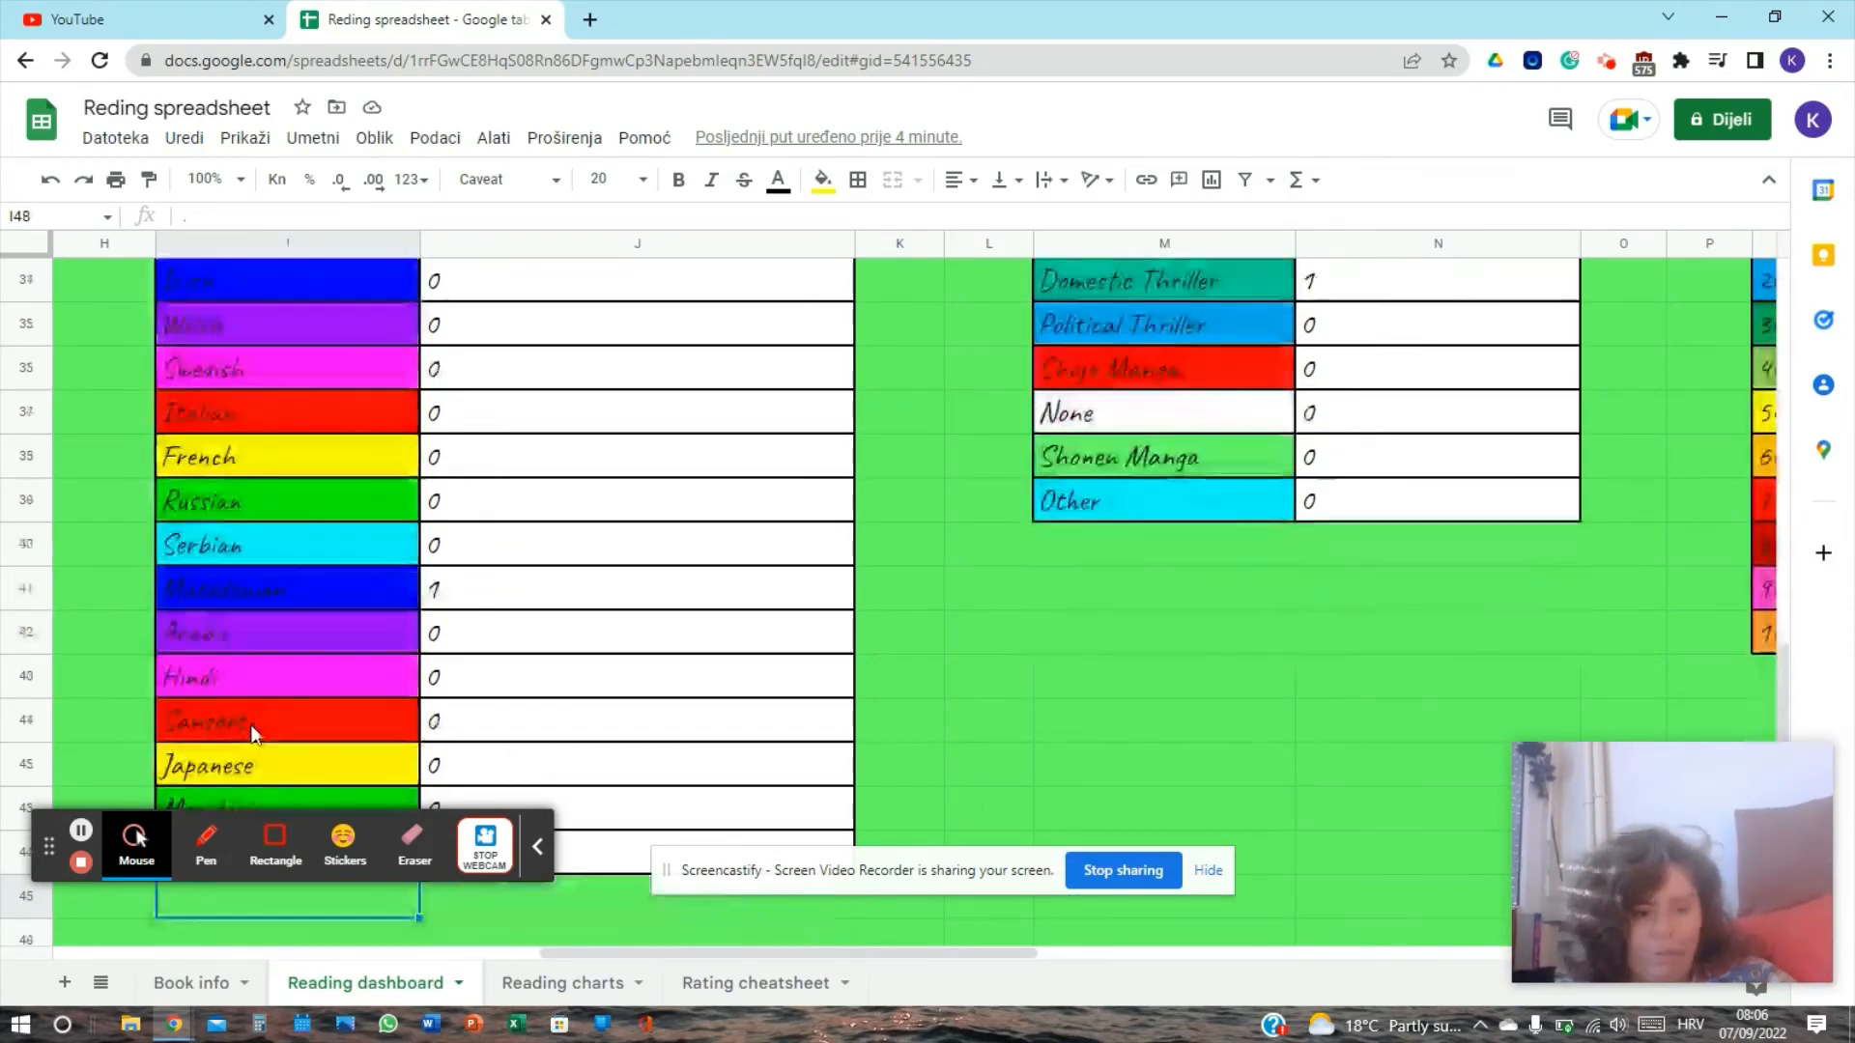
key("Down")
key("Down")
key("Down")
key("Down")
key("Down")
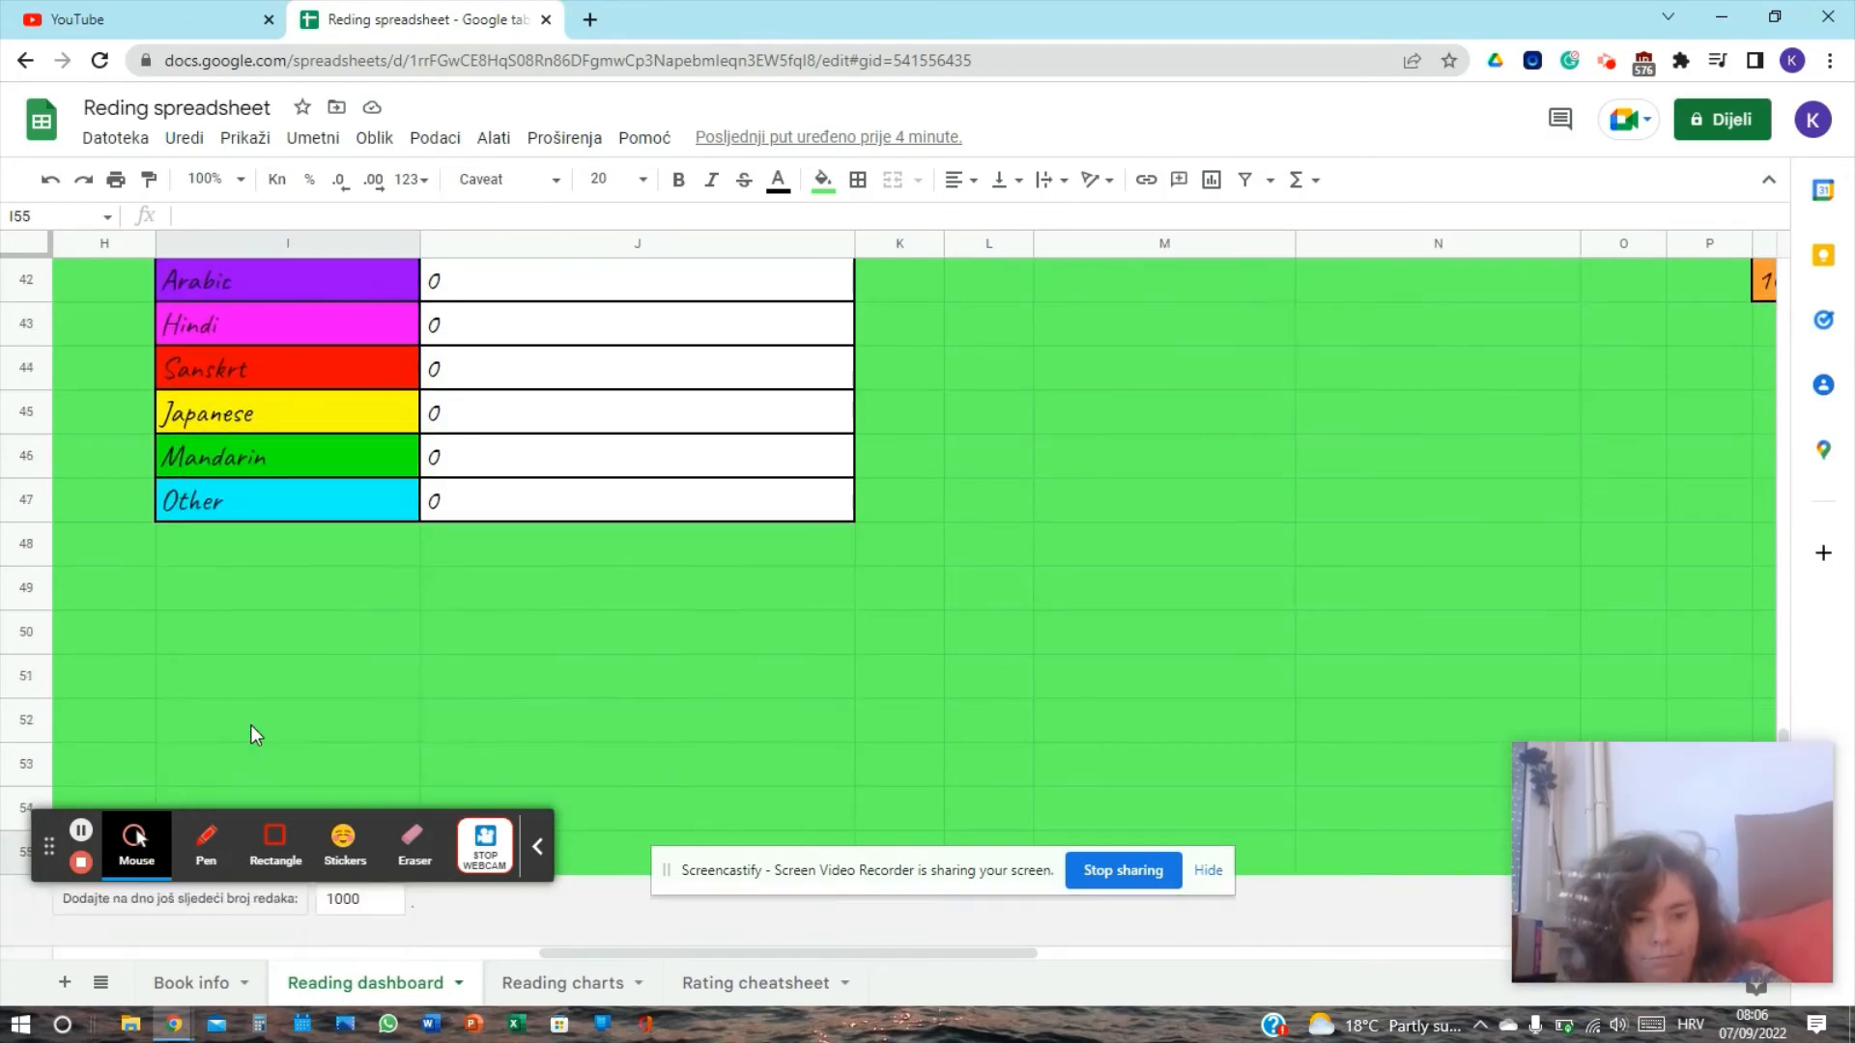
Step: Review the Main Genre table, going through the books in each genre from Art to Travel
key("Up")
key("Up")
key("Up")
key("Up")
key("Up")
key("Up")
key("Up")
key("Up")
key("Up")
key("Up")
key("Up")
key("Up")
key("Up")
key("Up")
key("Up")
key("Up")
key("Up")
key("Up")
key("Up")
key("Up")
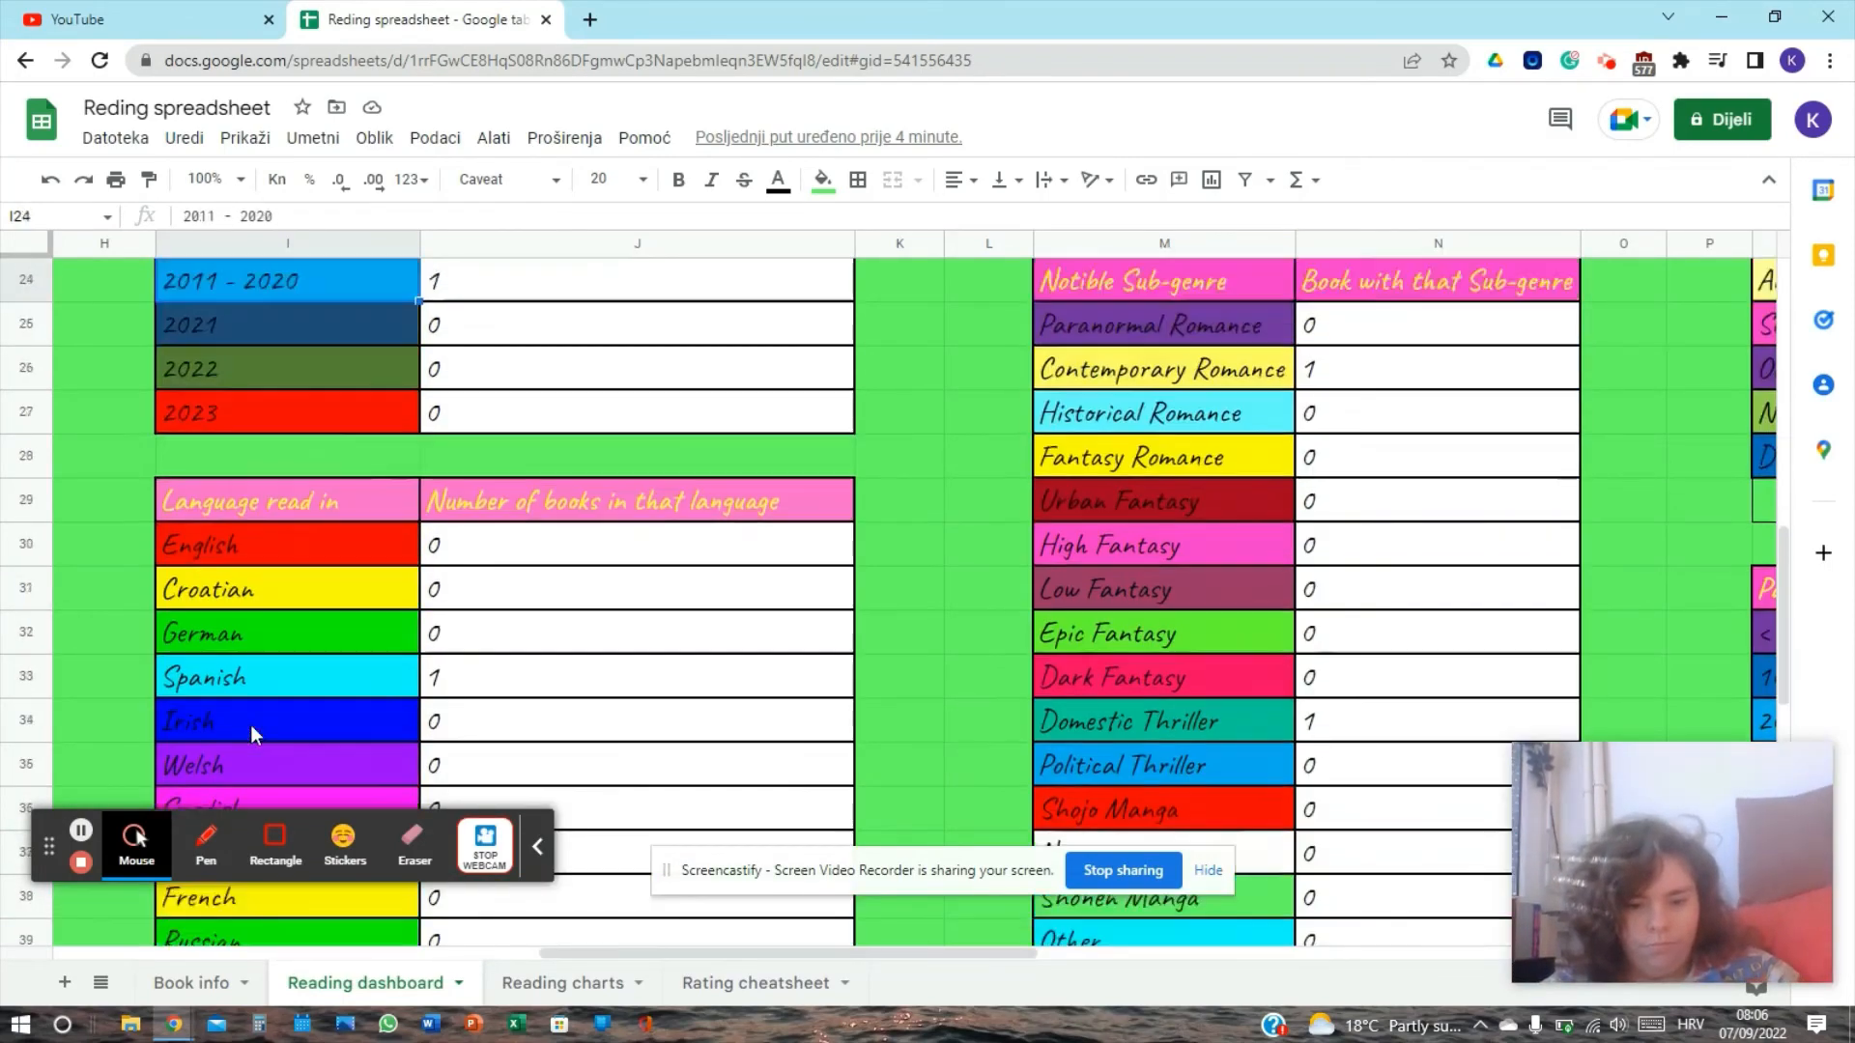
key("Right")
key("Right")
key("Right")
key("Right")
key("Right")
key("Right")
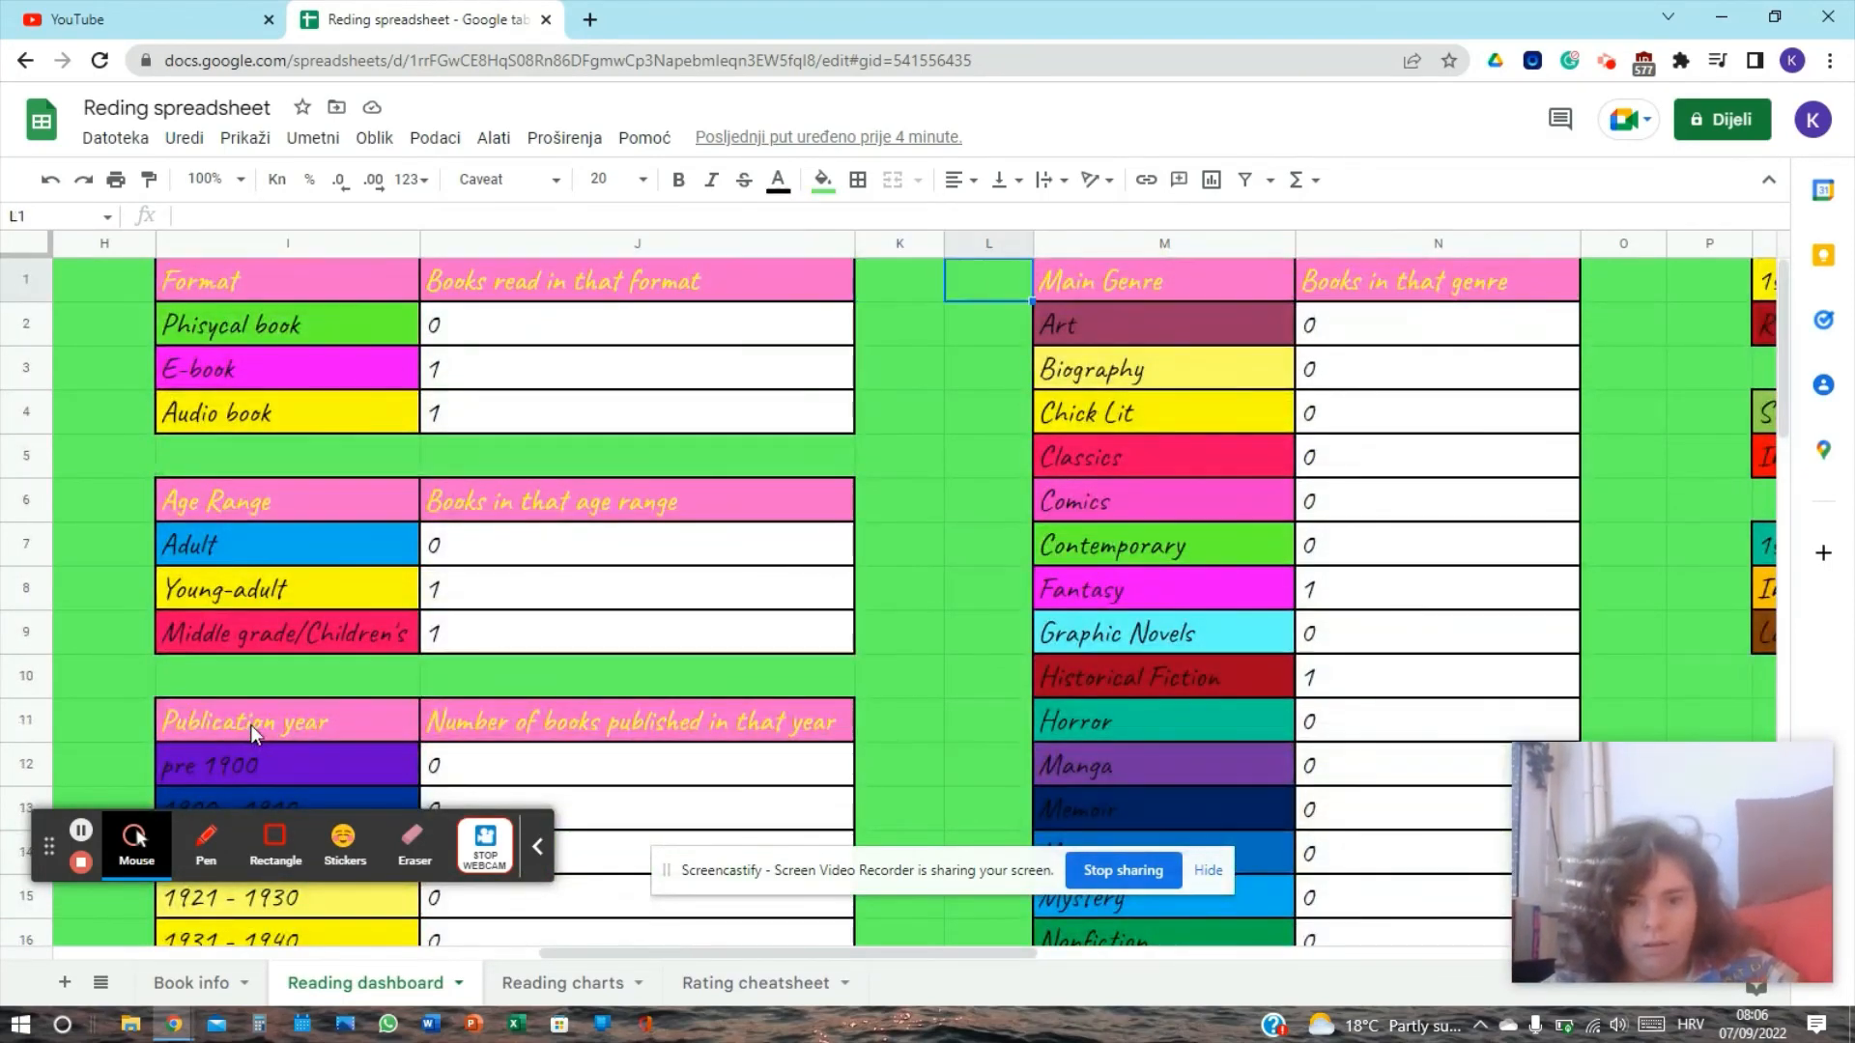
key("Right")
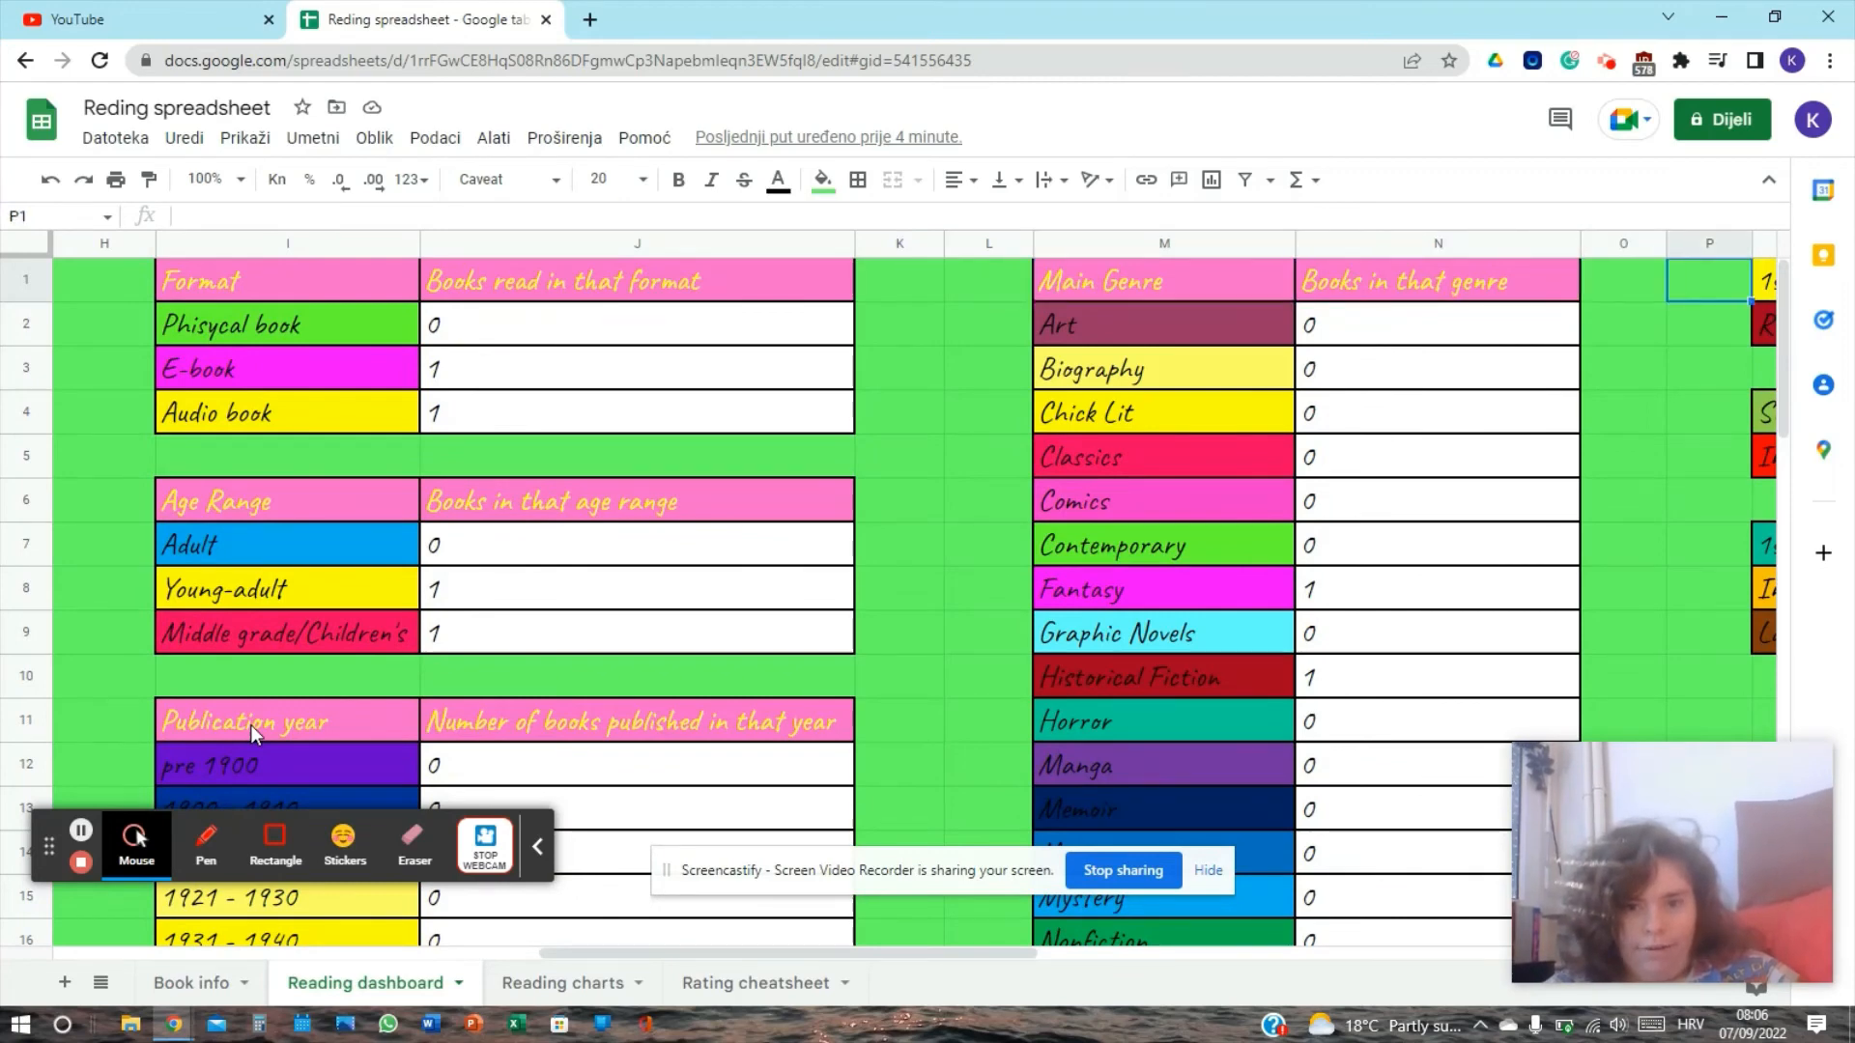
key("Left")
key("Left")
key("Left")
key("Left")
key("Right")
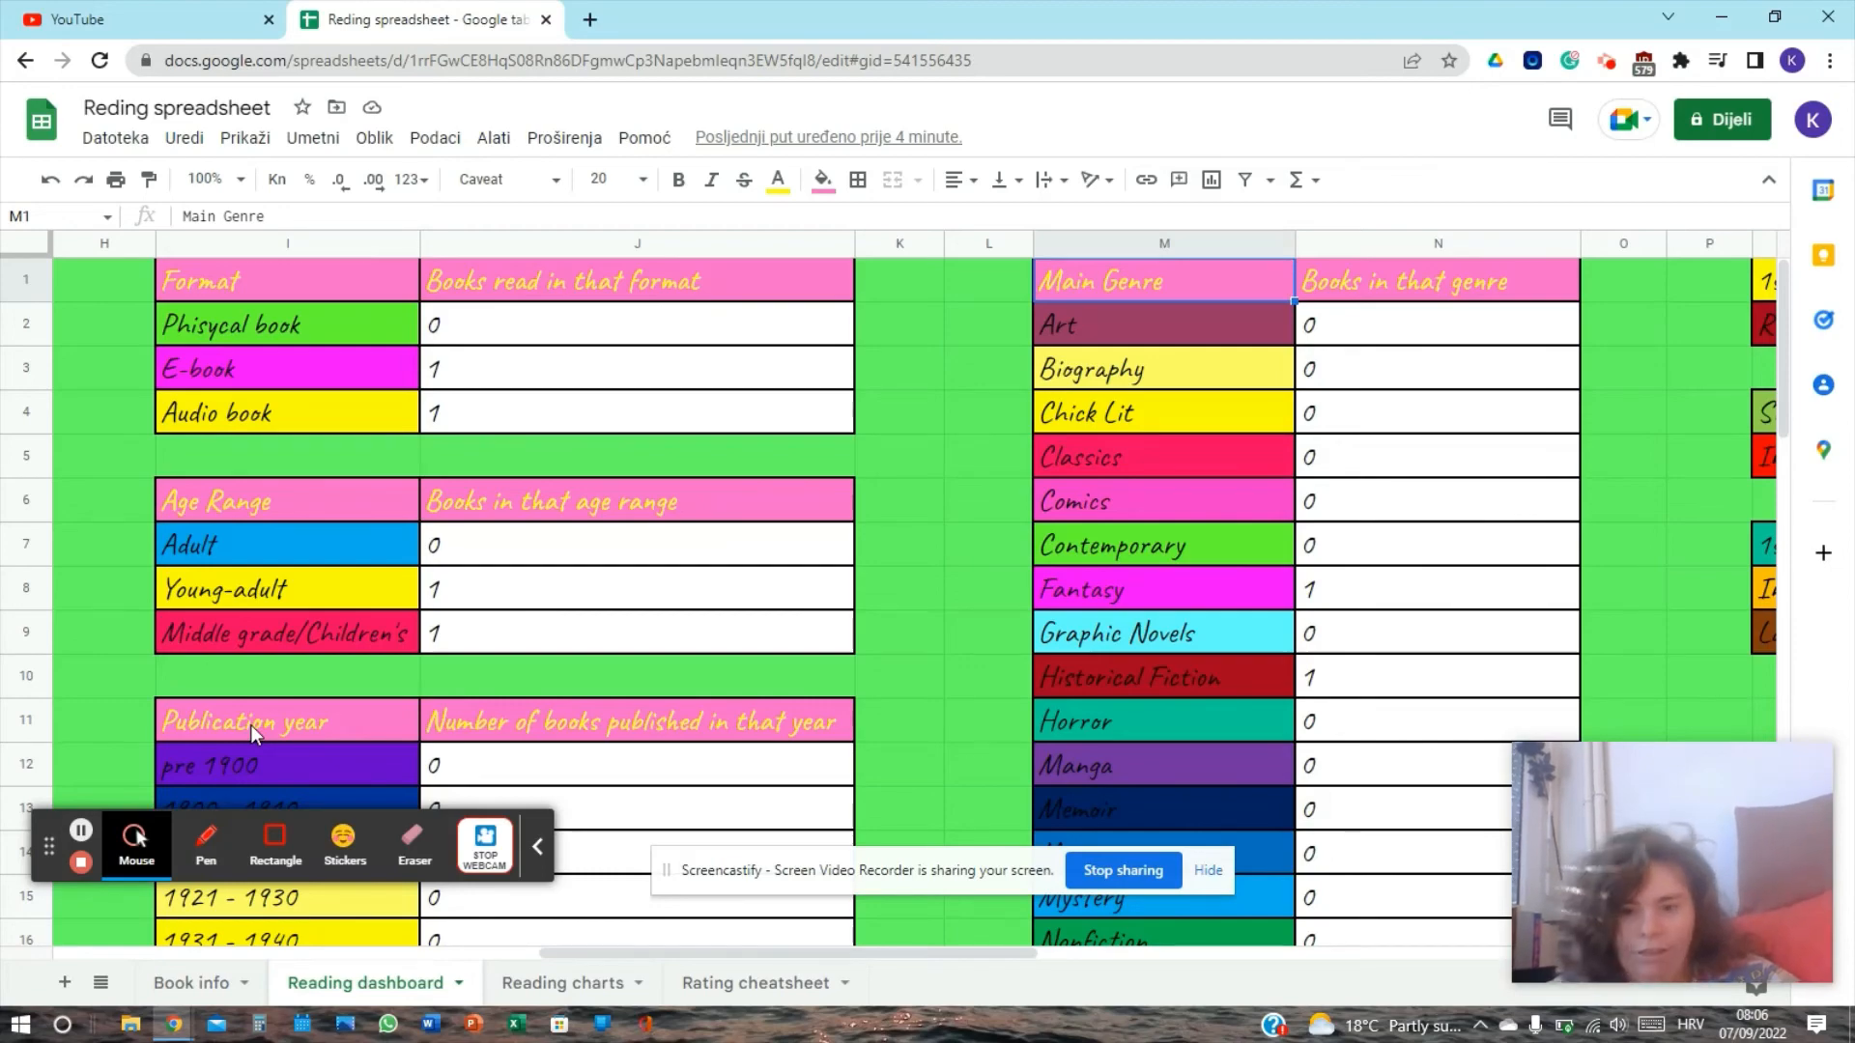
key("Down")
key("Down")
key("Down")
key("Down")
key("Down")
key("Down")
key("Down")
key("Down")
key("Down")
key("Down")
key("Down")
key("Down")
key("Down")
key("Down")
key("Down")
key("Down")
key("Down")
key("Down")
key("Down")
key("Down")
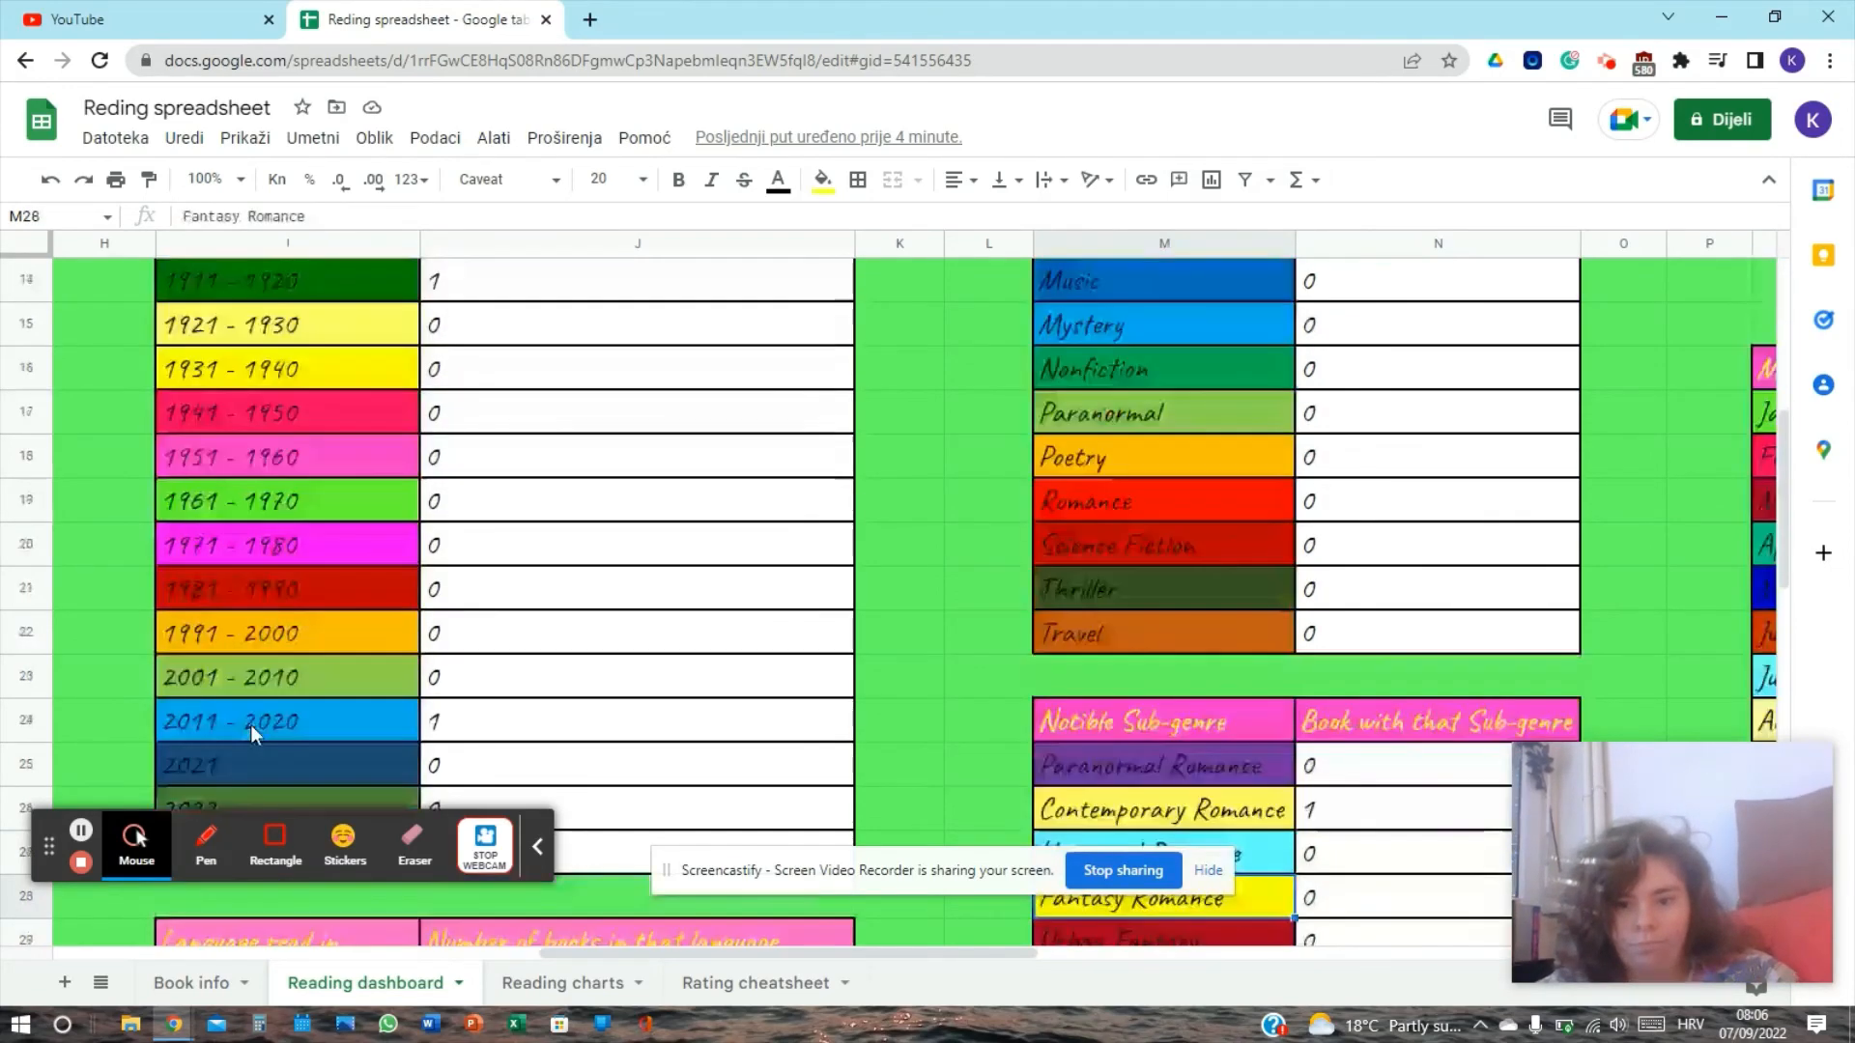
Step: Review the Notible Sub-genre table, going through the books in each sub-genre from Paranormal Romance to Other
key("Down")
key("Down")
key("Down")
key("Down")
key("Down")
key("Down")
key("Down")
key("Down")
key("Down")
key("Down")
key("Down")
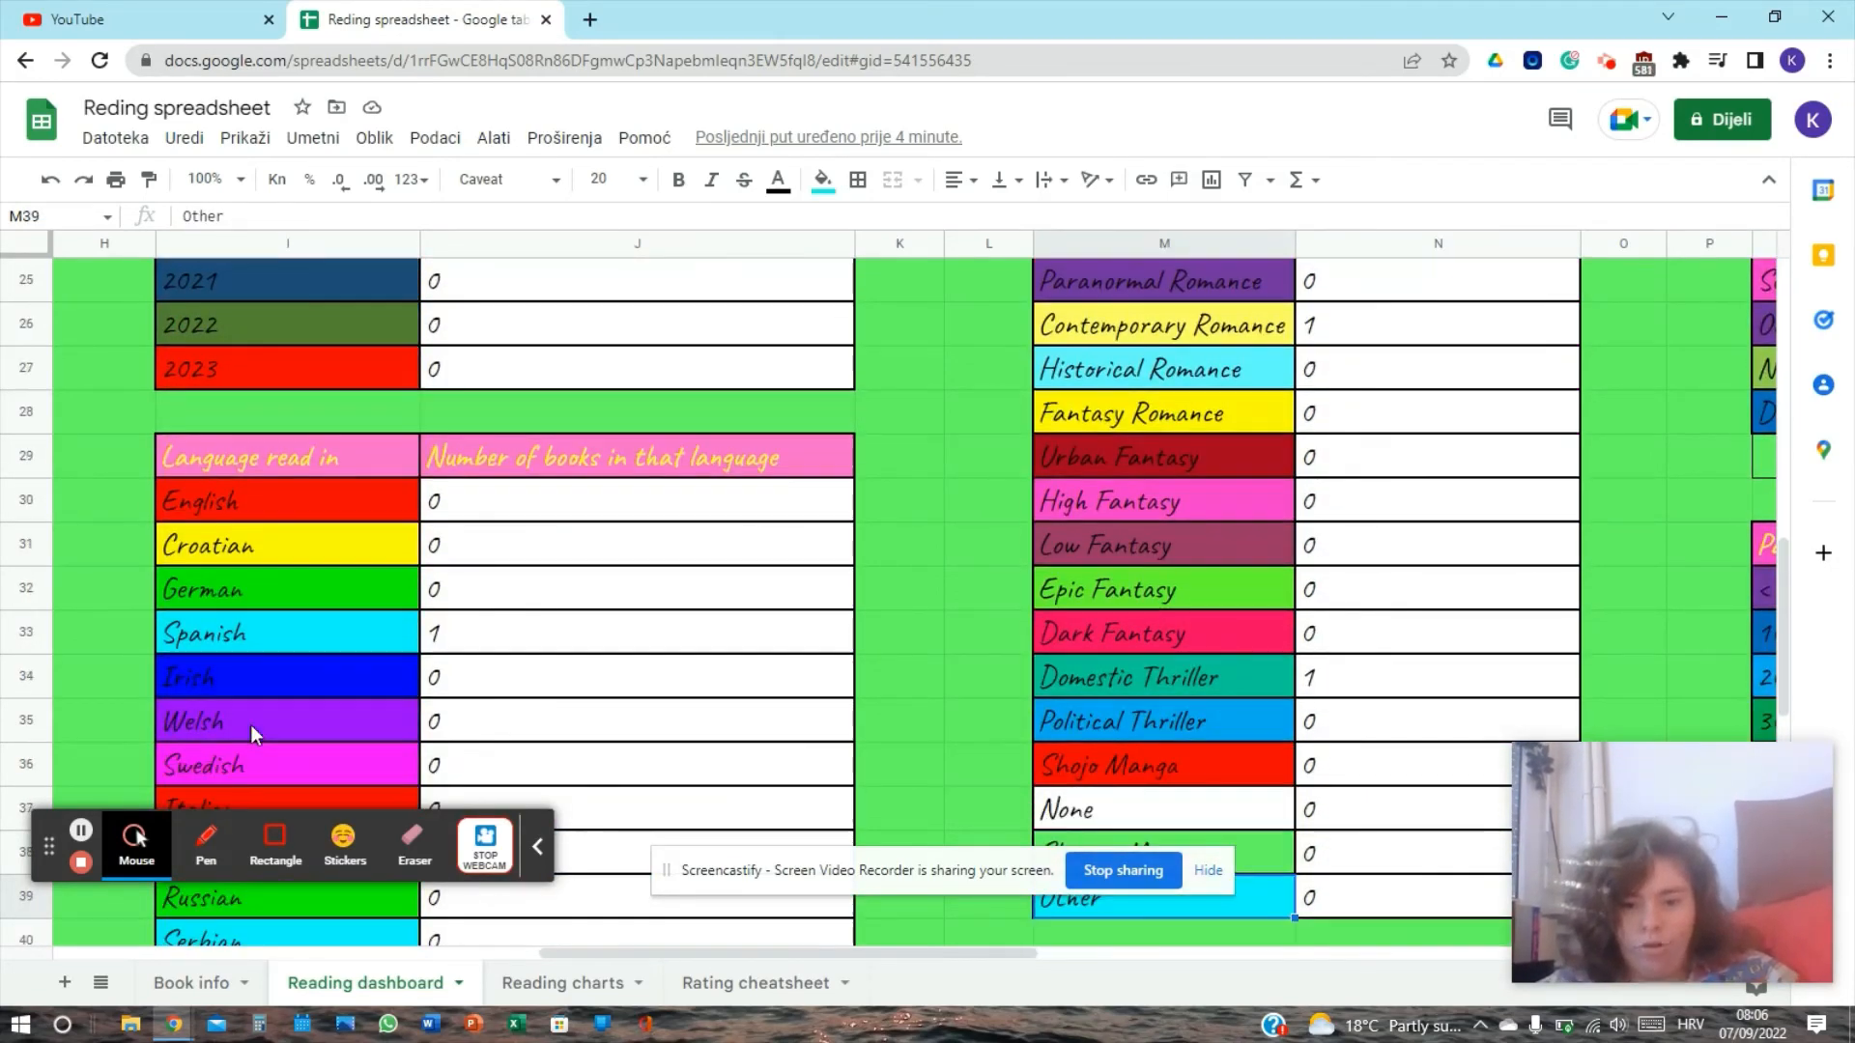
scroll(251, 724, "down", 3)
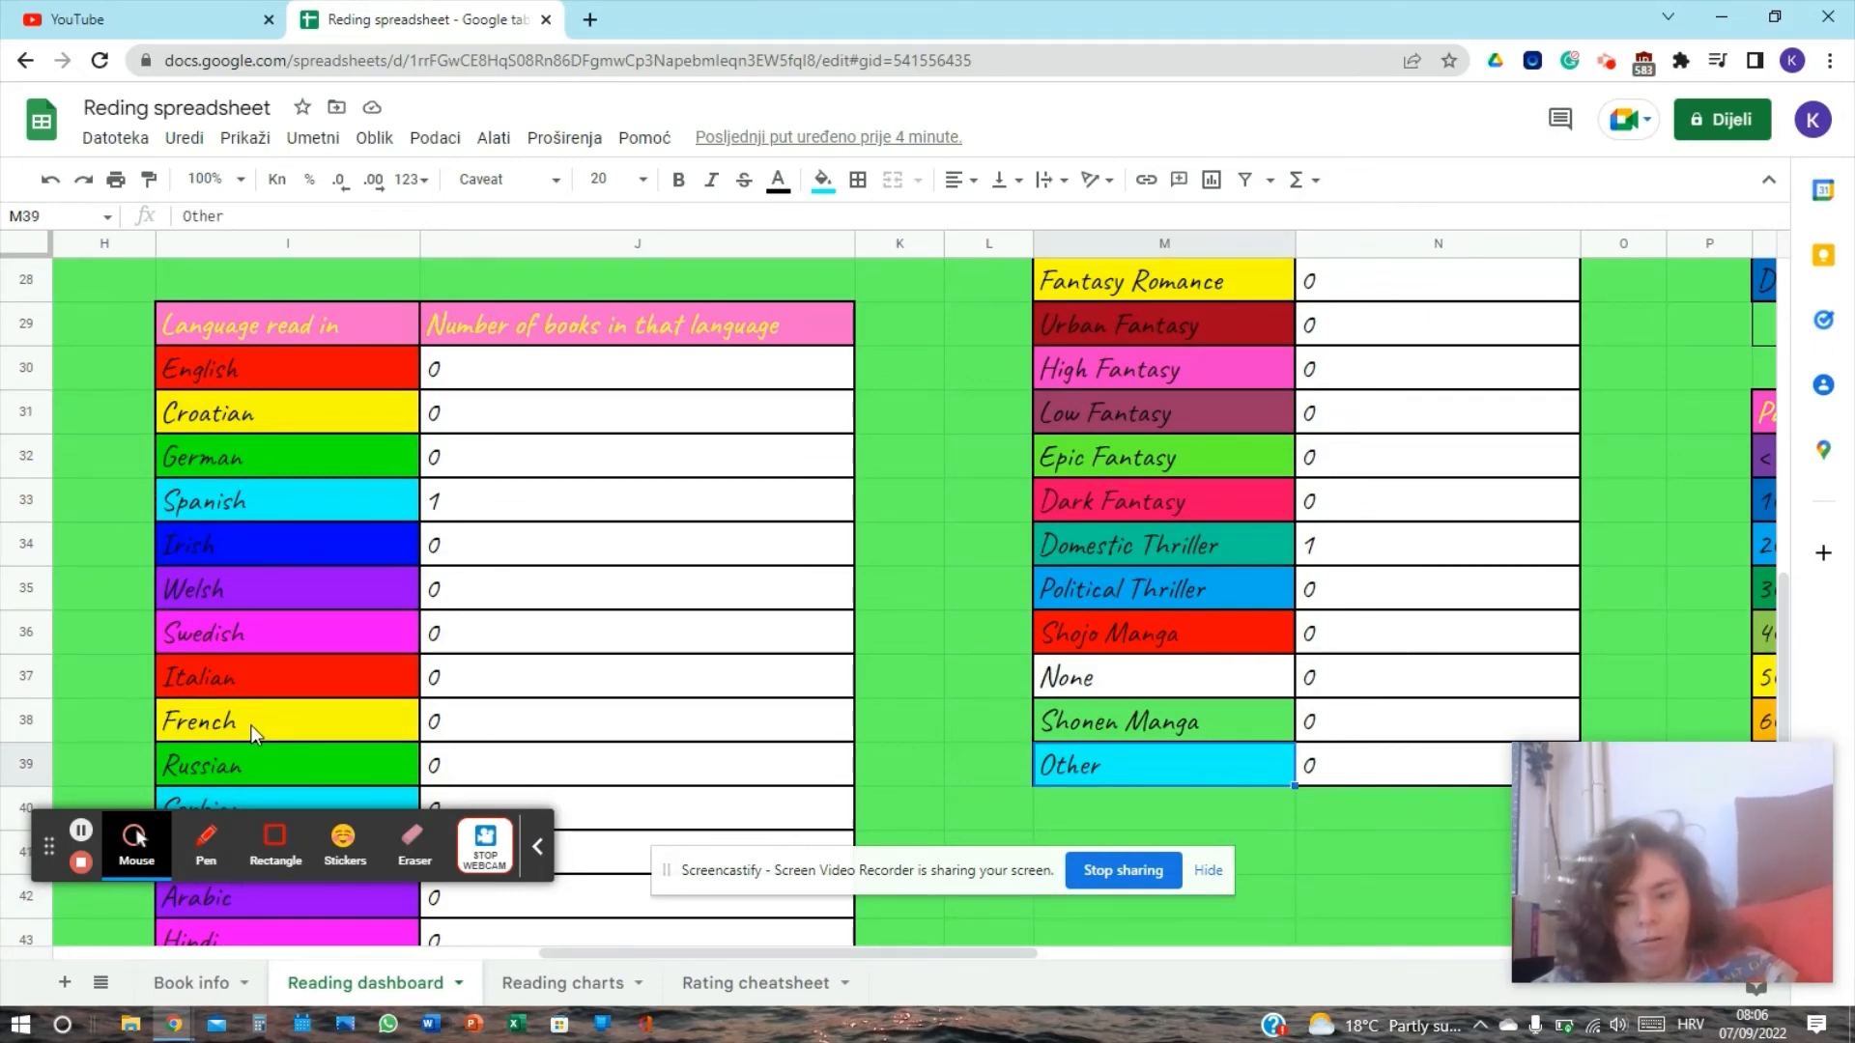
Step: Check the area below the Notible Sub-genre table, along with the Language read in rows from Serbian to Other
key("Down")
key("Down")
key("Down")
key("Down")
key("Down")
key("Down")
key("Down")
key("Down")
key("Down")
key("Down")
key("Down")
key("Down")
key("Down")
key("Down")
key("Down")
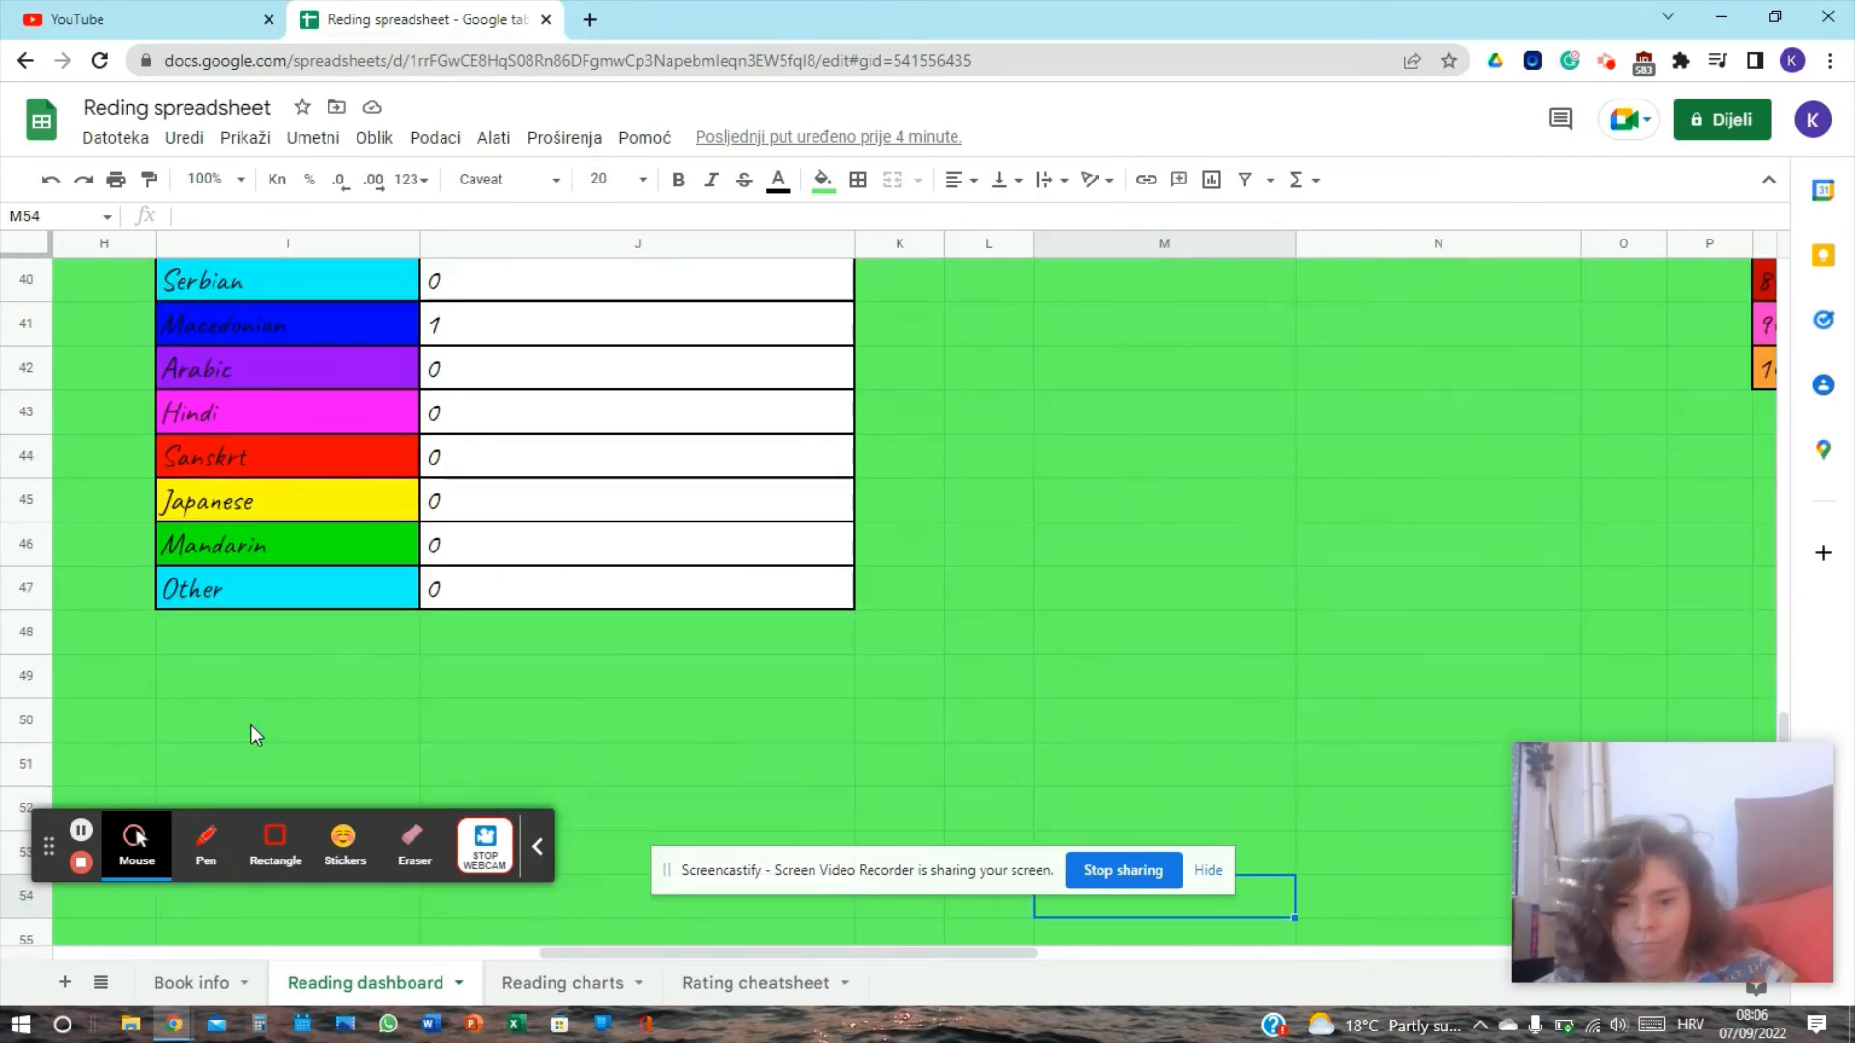
Step: Return to the dashboard's first row and look across the tables from Main Genre through Kind of LGBTQ+ rep to Favourite
key("Up")
key("Up")
key("Up")
key("Up")
key("Up")
key("Up")
key("Up")
key("Up")
key("Up")
key("Up")
key("Up")
key("Up")
key("Up")
key("Up")
key("Up")
key("Up")
key("Up")
key("Up")
key("Up")
key("Up")
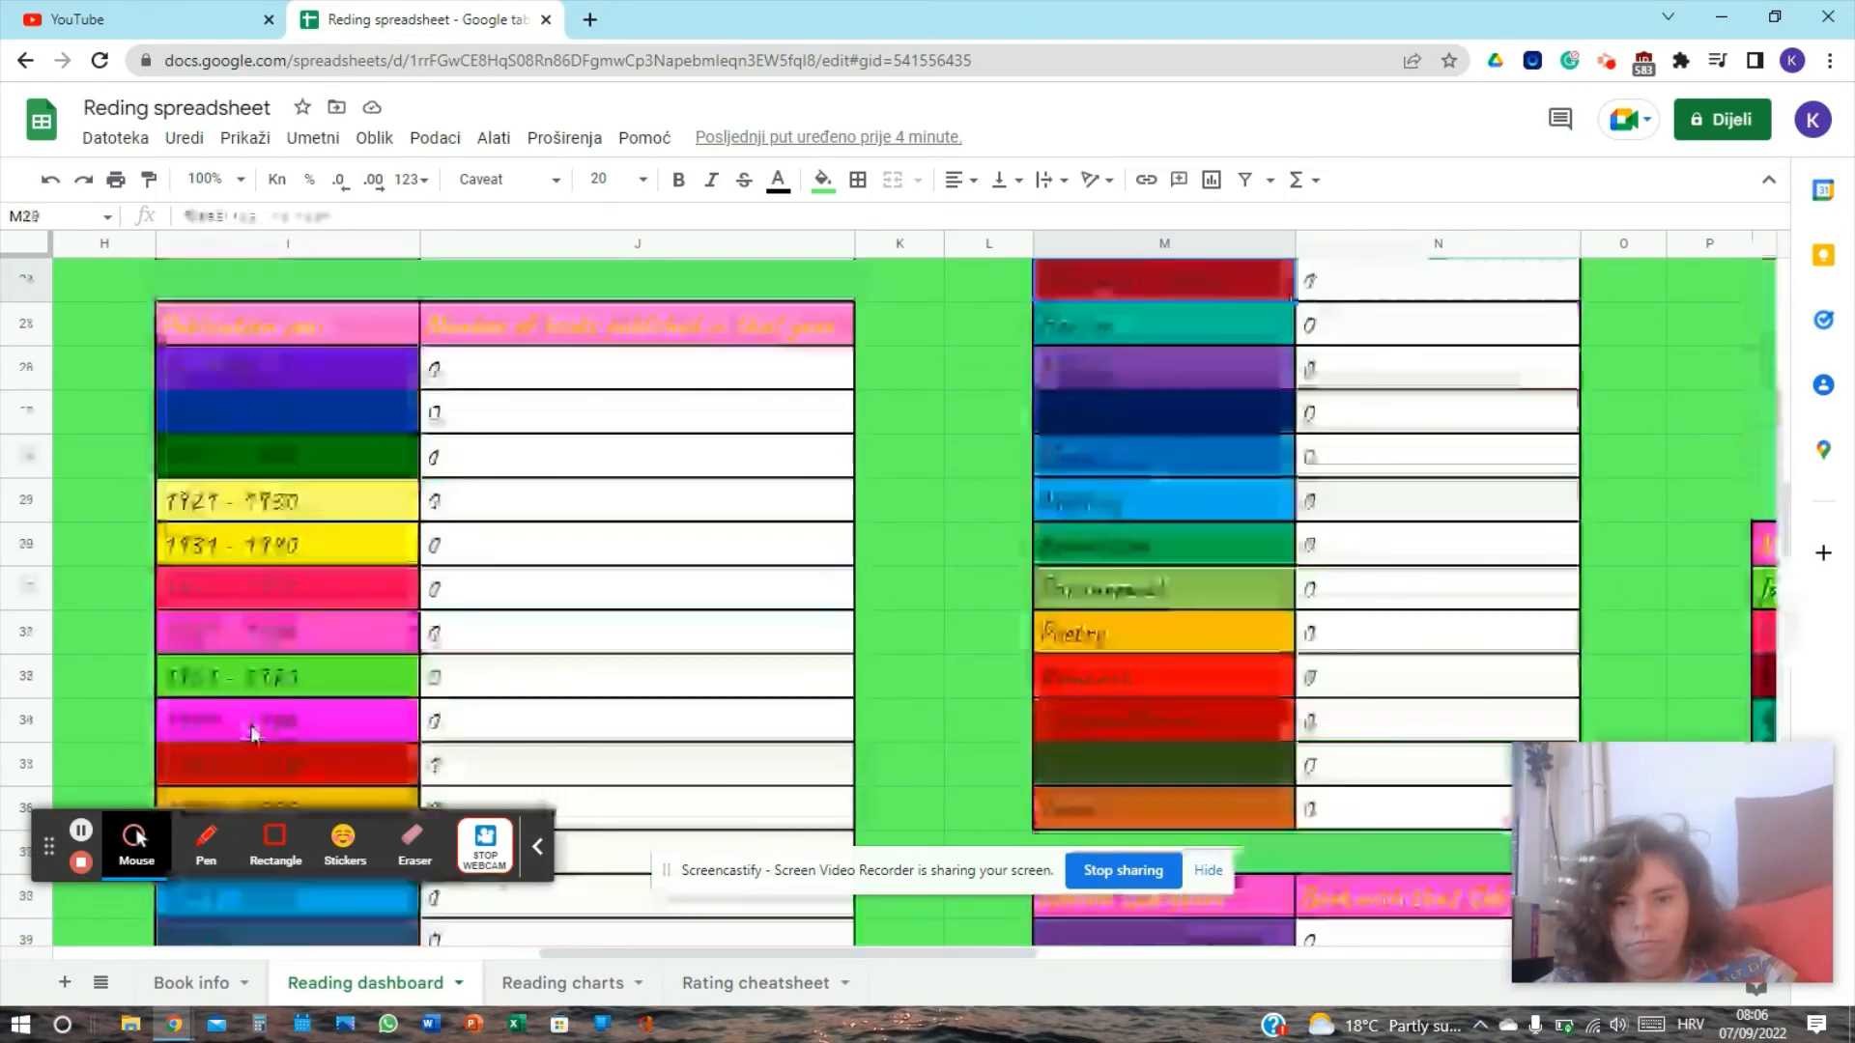
key("Up")
key("Up")
key("Up")
key("Up")
key("Up")
key("Up")
key("Up")
key("Up")
key("Up")
key("Up")
key("Up")
key("Up")
key("Up")
key("Up")
key("Up")
key("Up")
key("Up")
key("Up")
key("Up")
key("Up")
key("Right")
key("Right")
key("Right")
key("Right")
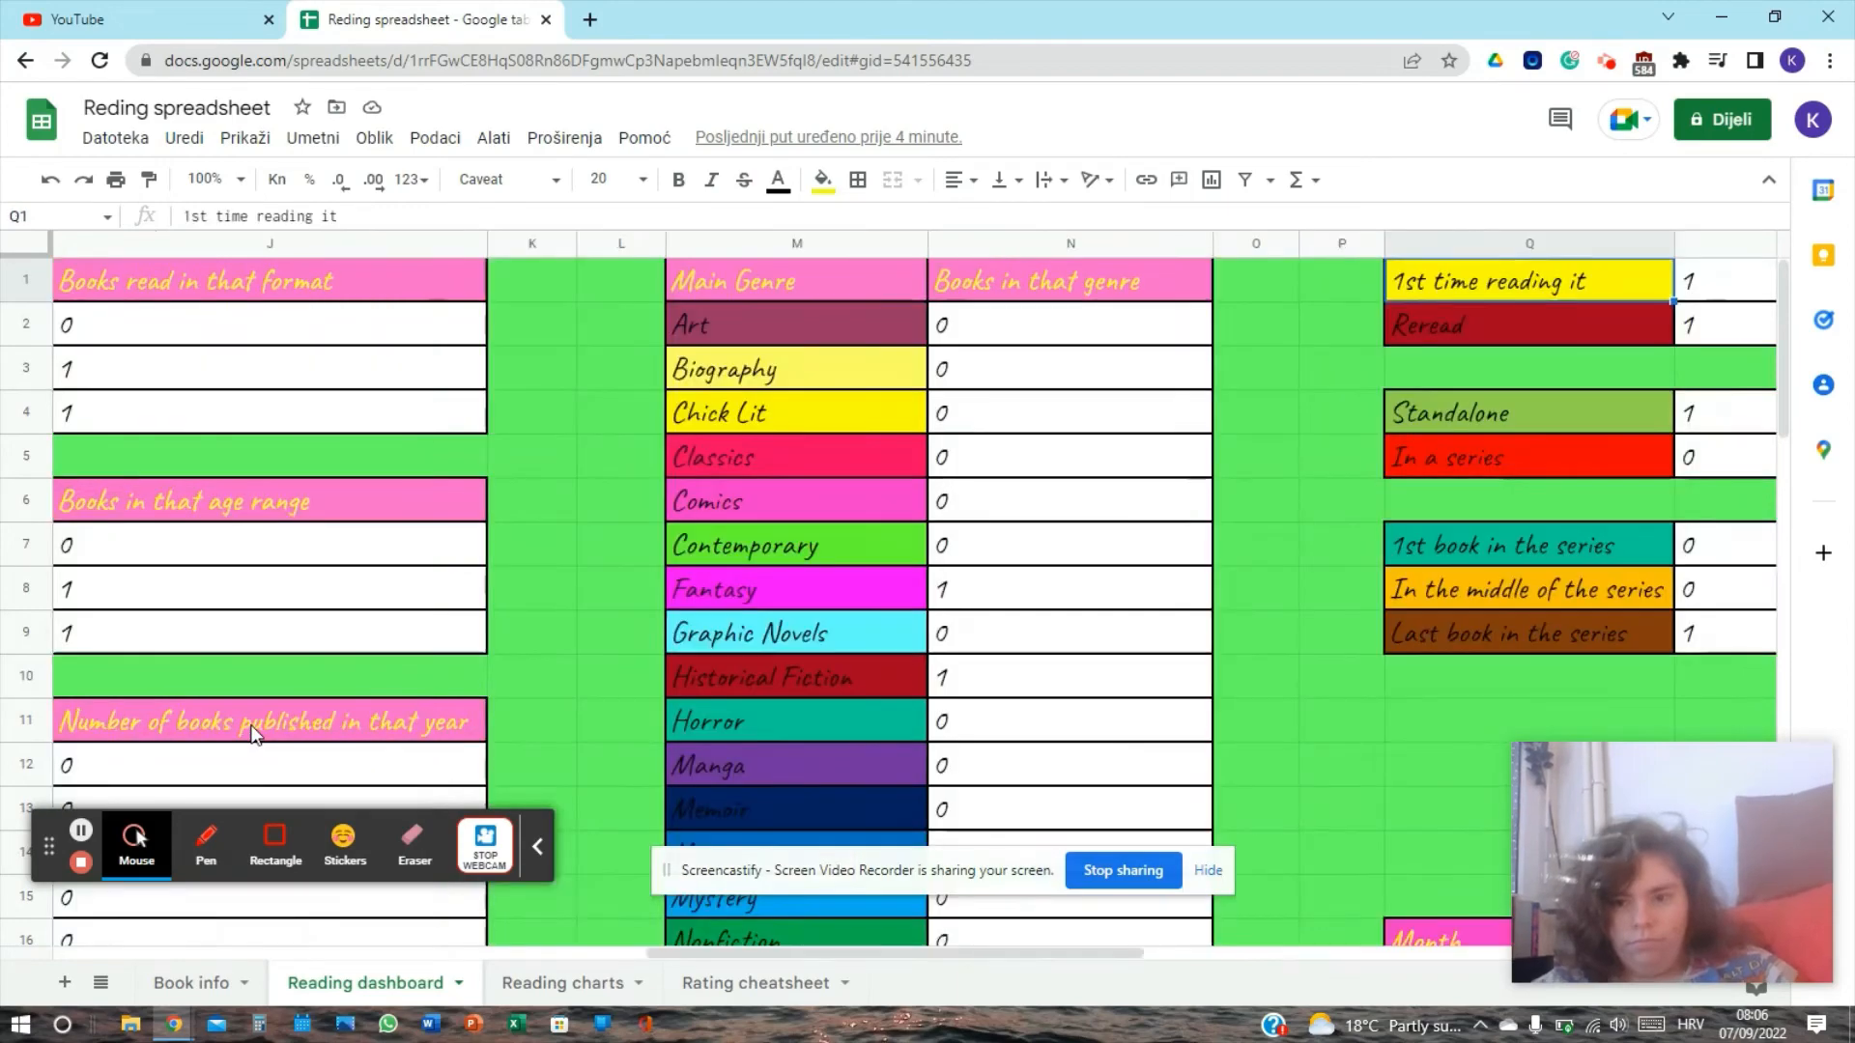
key("Right")
key("Right")
key("Right")
key("Right")
key("Right")
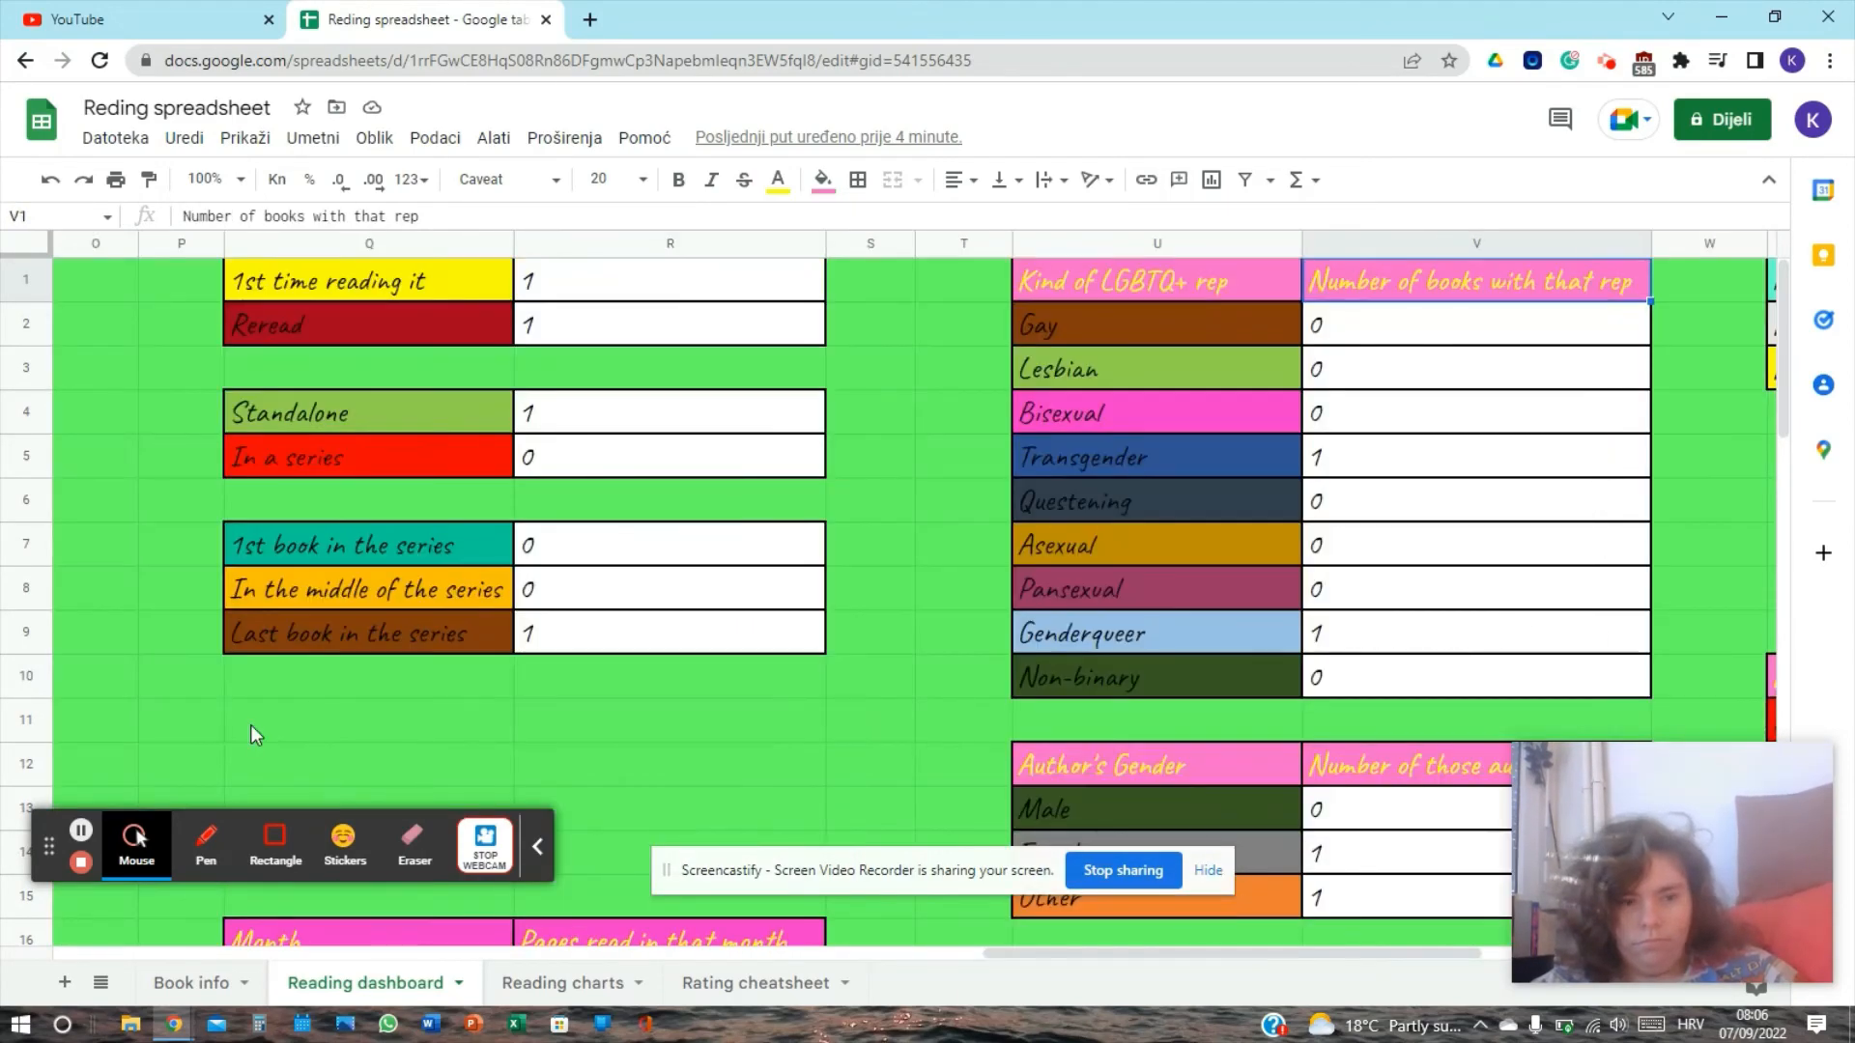
key("Right")
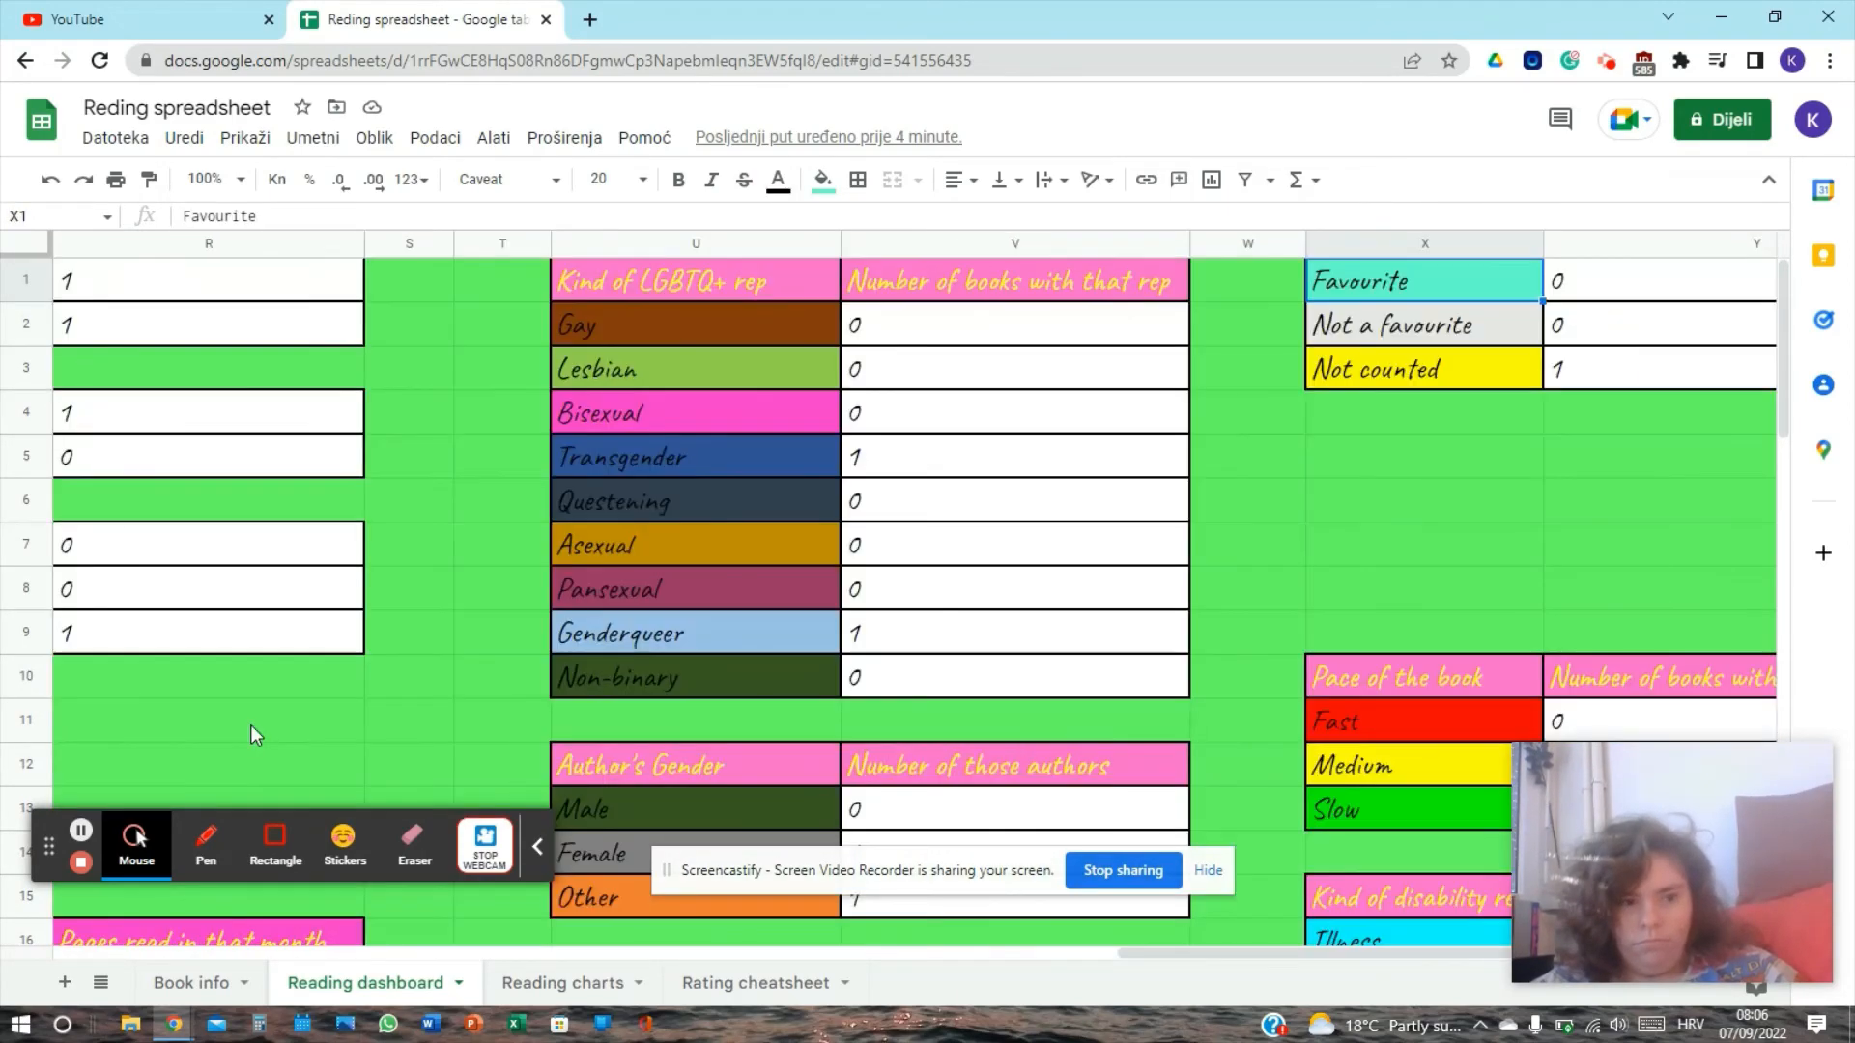
Step: Review the 1st time reading it and Reread counts, plus the Standalone and In a series counts
key("Left")
key("Left")
key("Left")
key("Left")
key("Left")
key("Left")
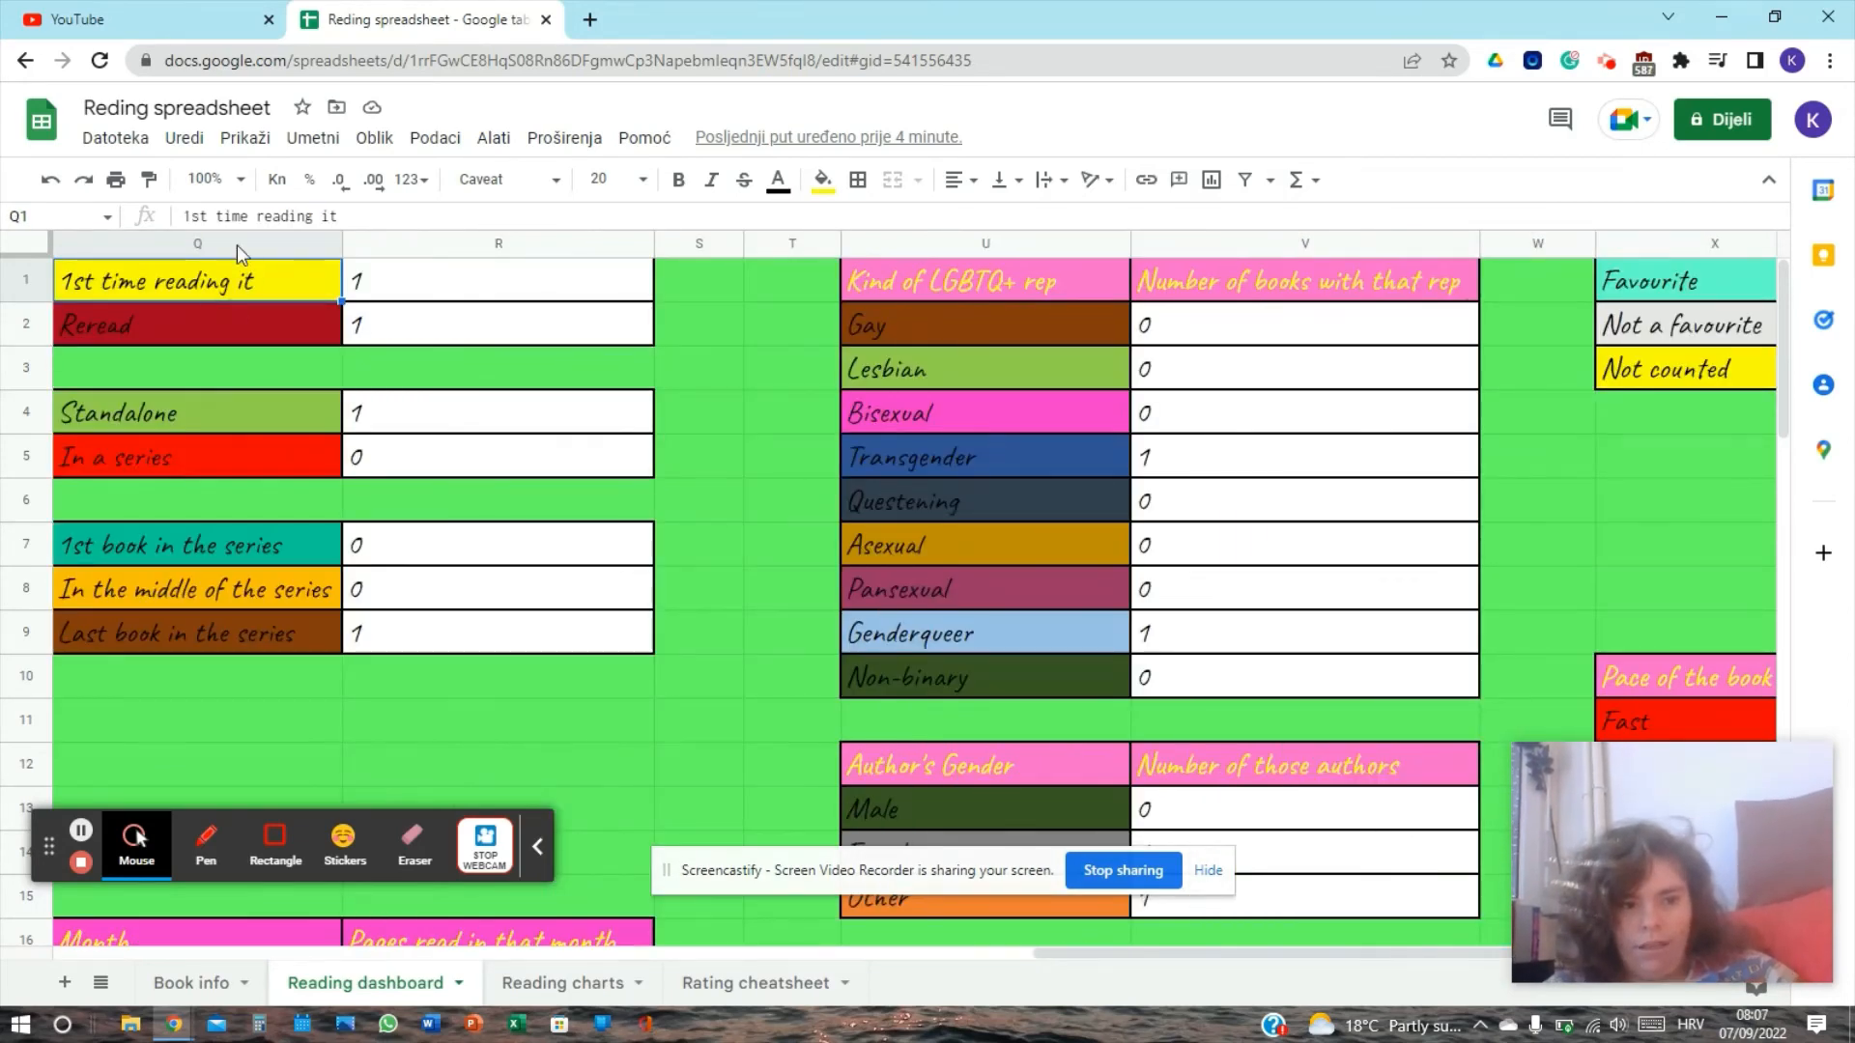
left_click(177, 326)
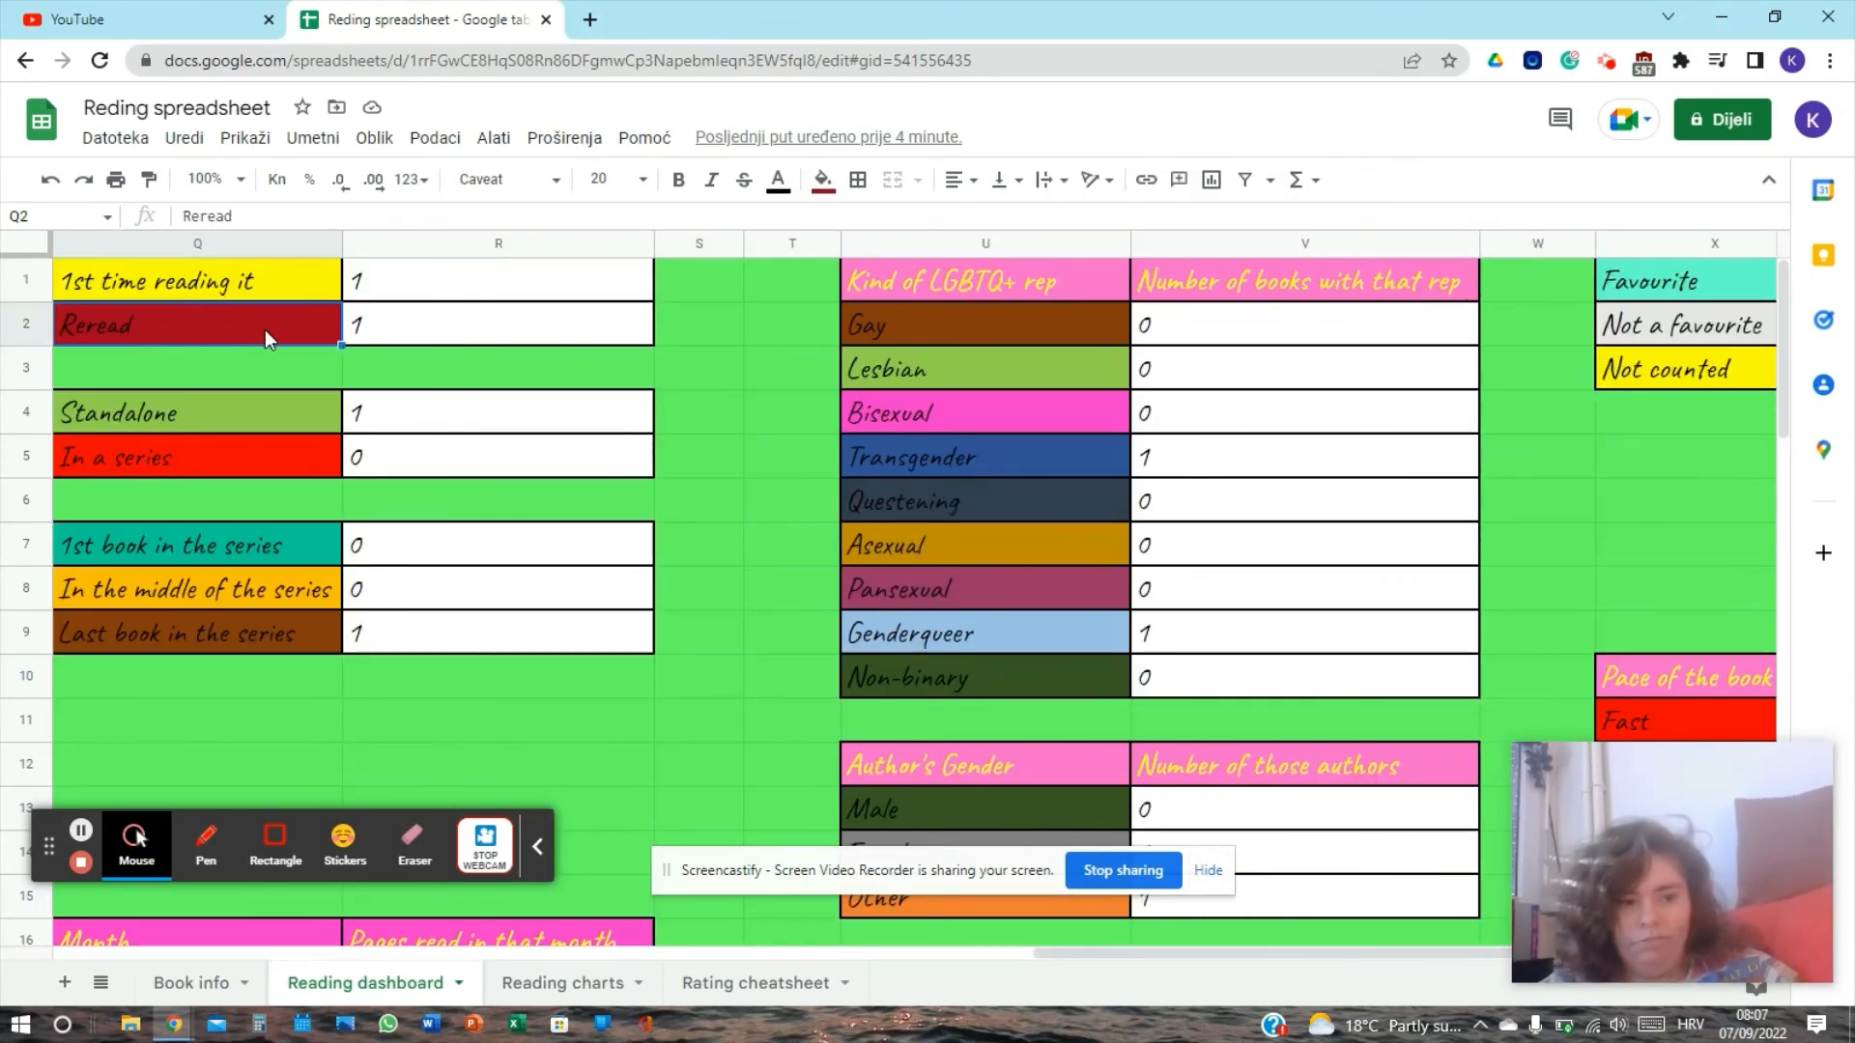
left_click(229, 416)
left_click(265, 461)
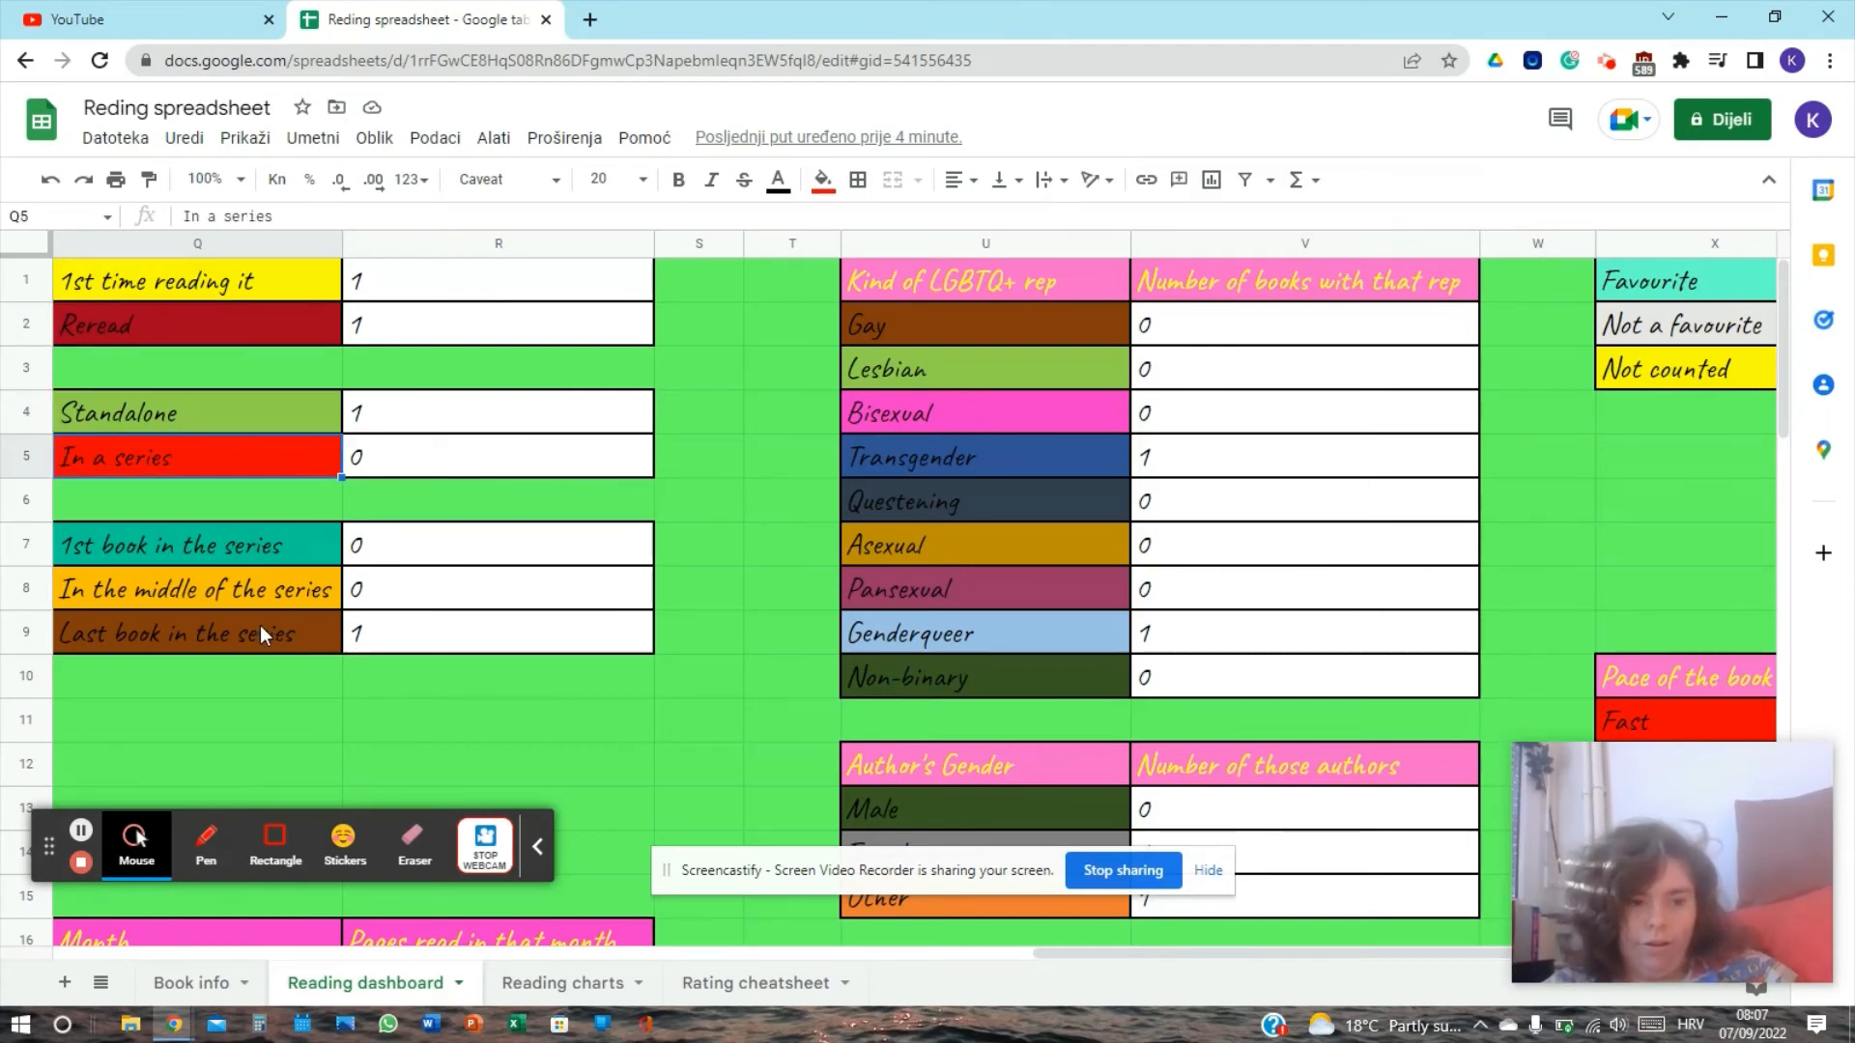
Step: Correct the In a series formula so it counts "In a series" in column N of Book info
left_click(356, 460)
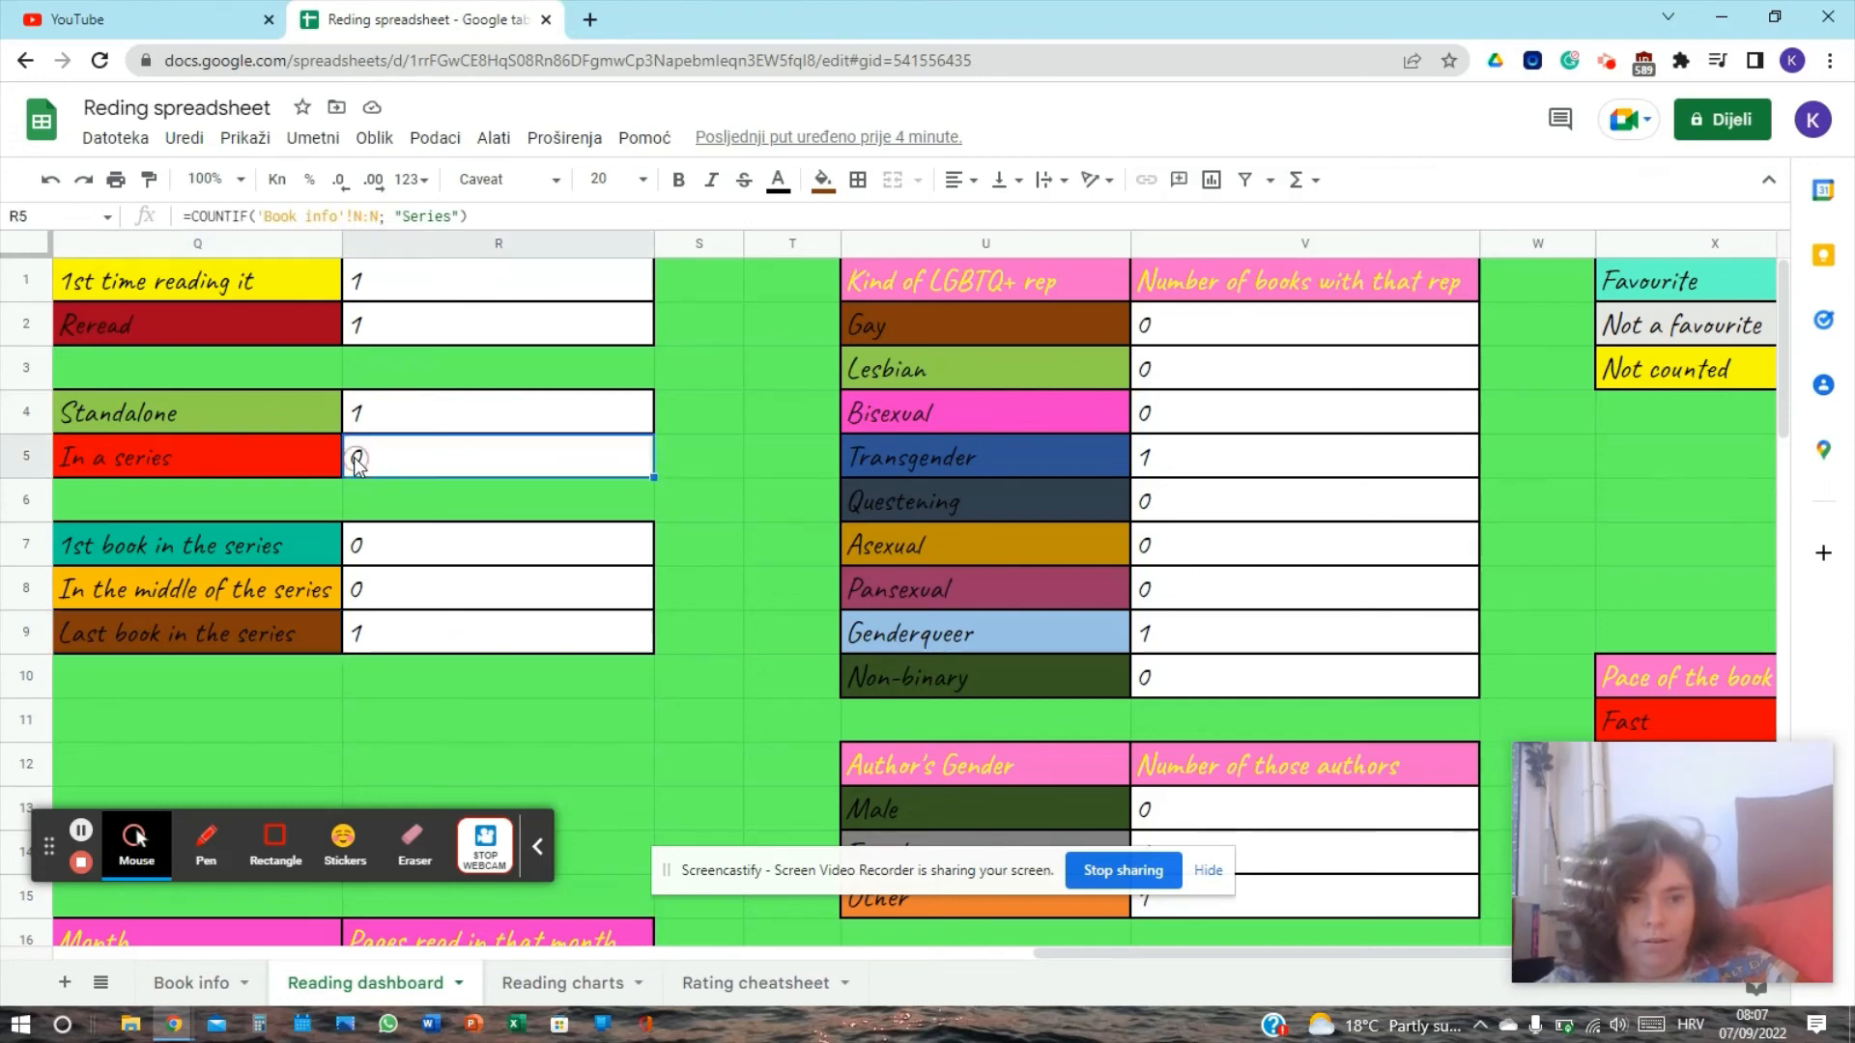
left_click(402, 217)
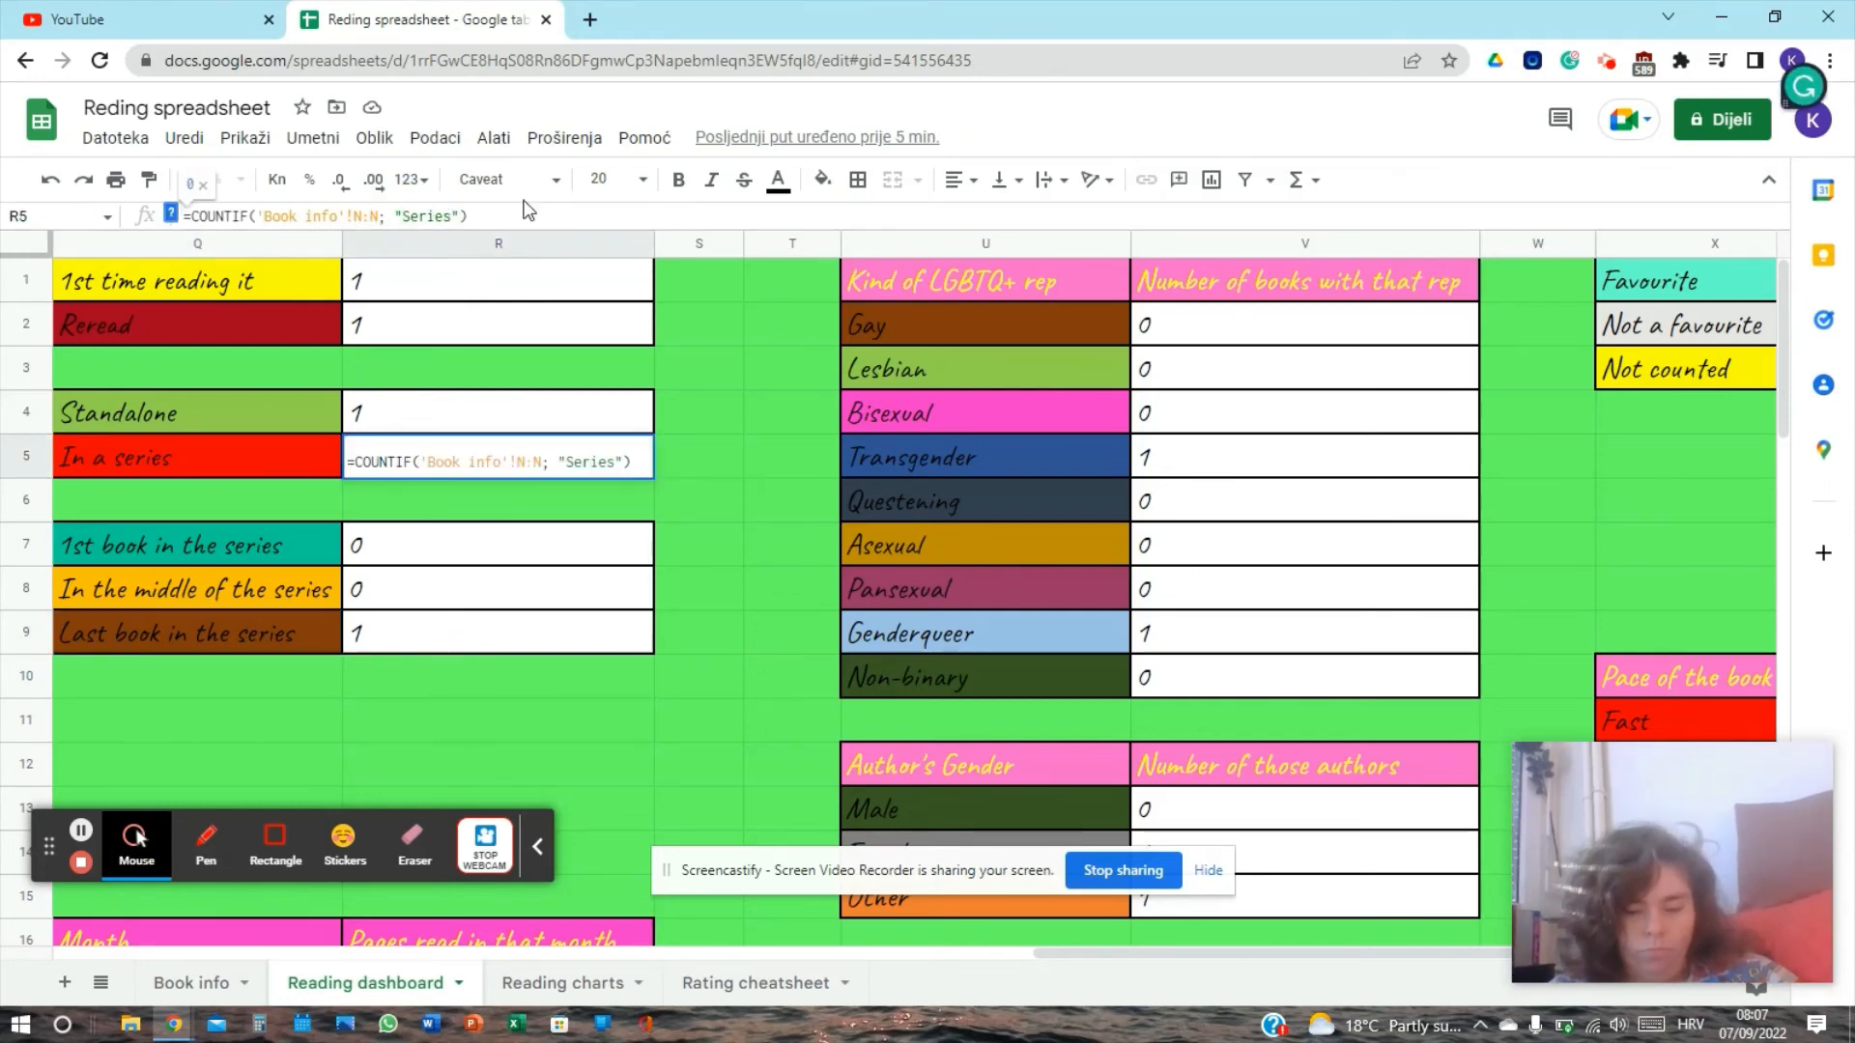
key("Delete")
type("In")
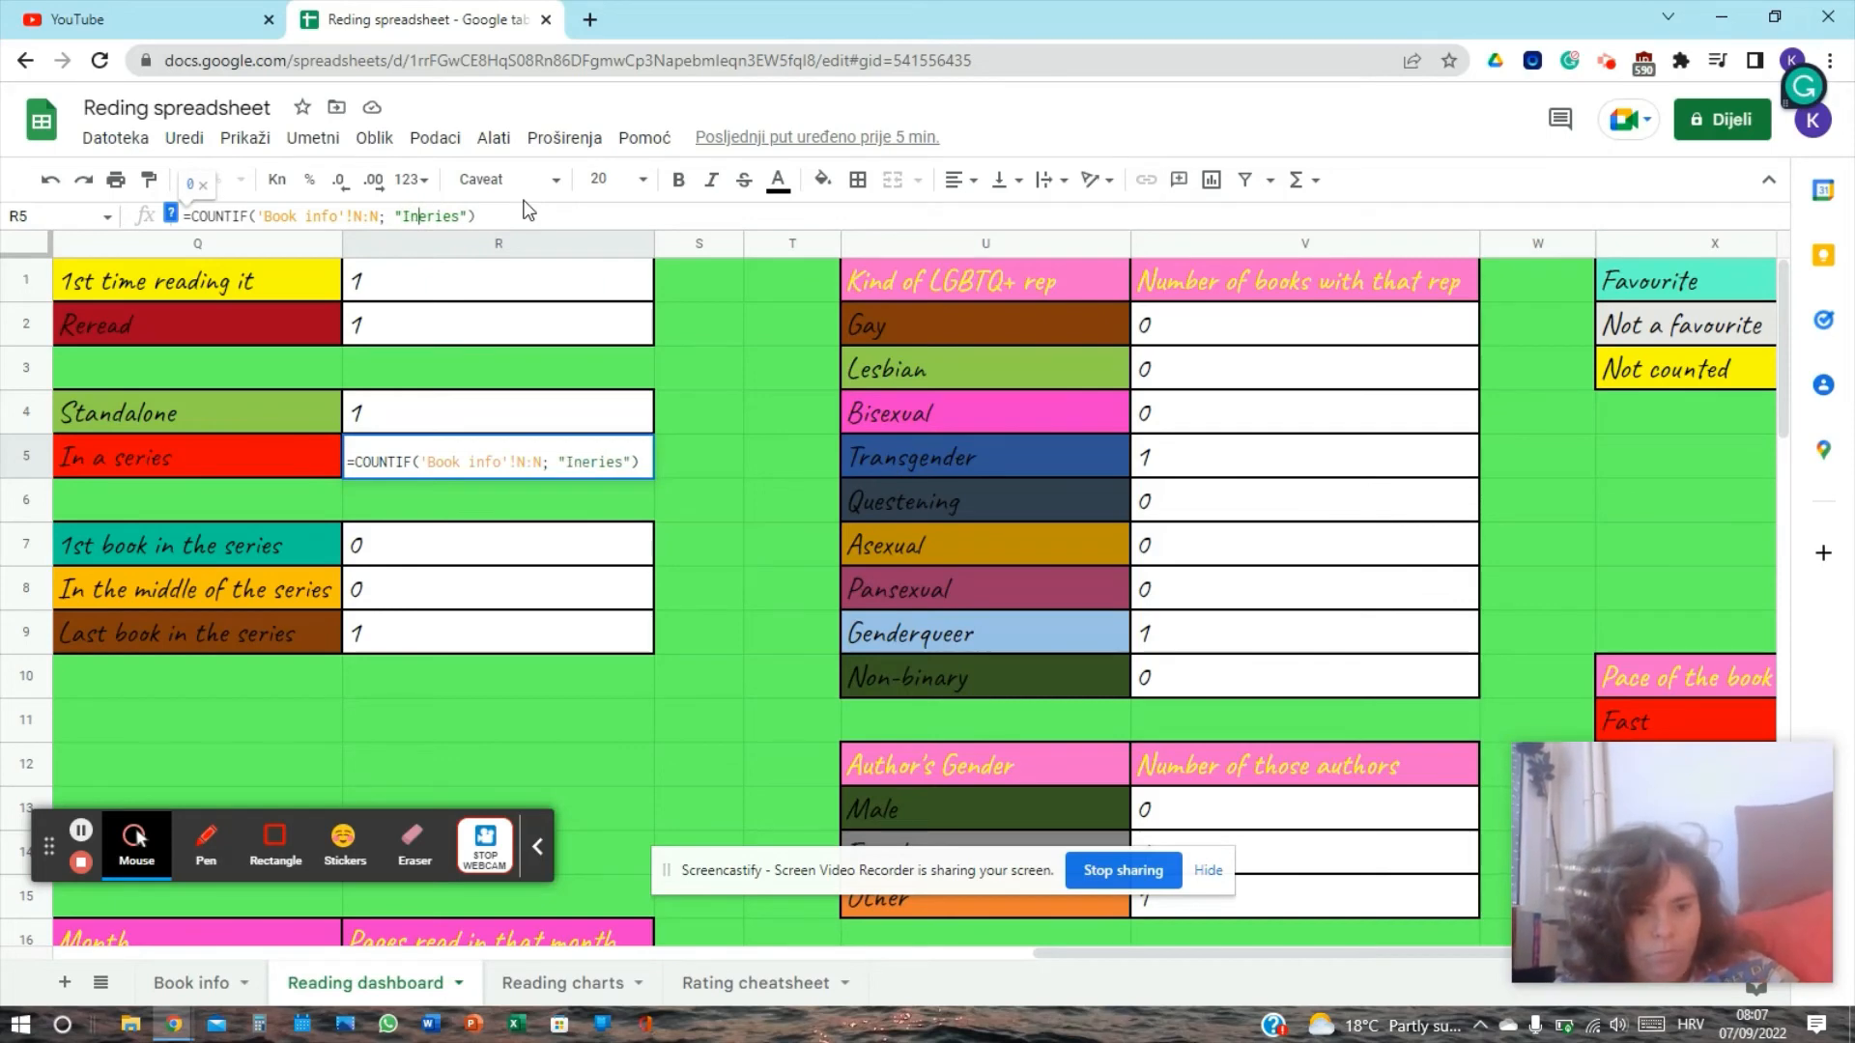
type("s")
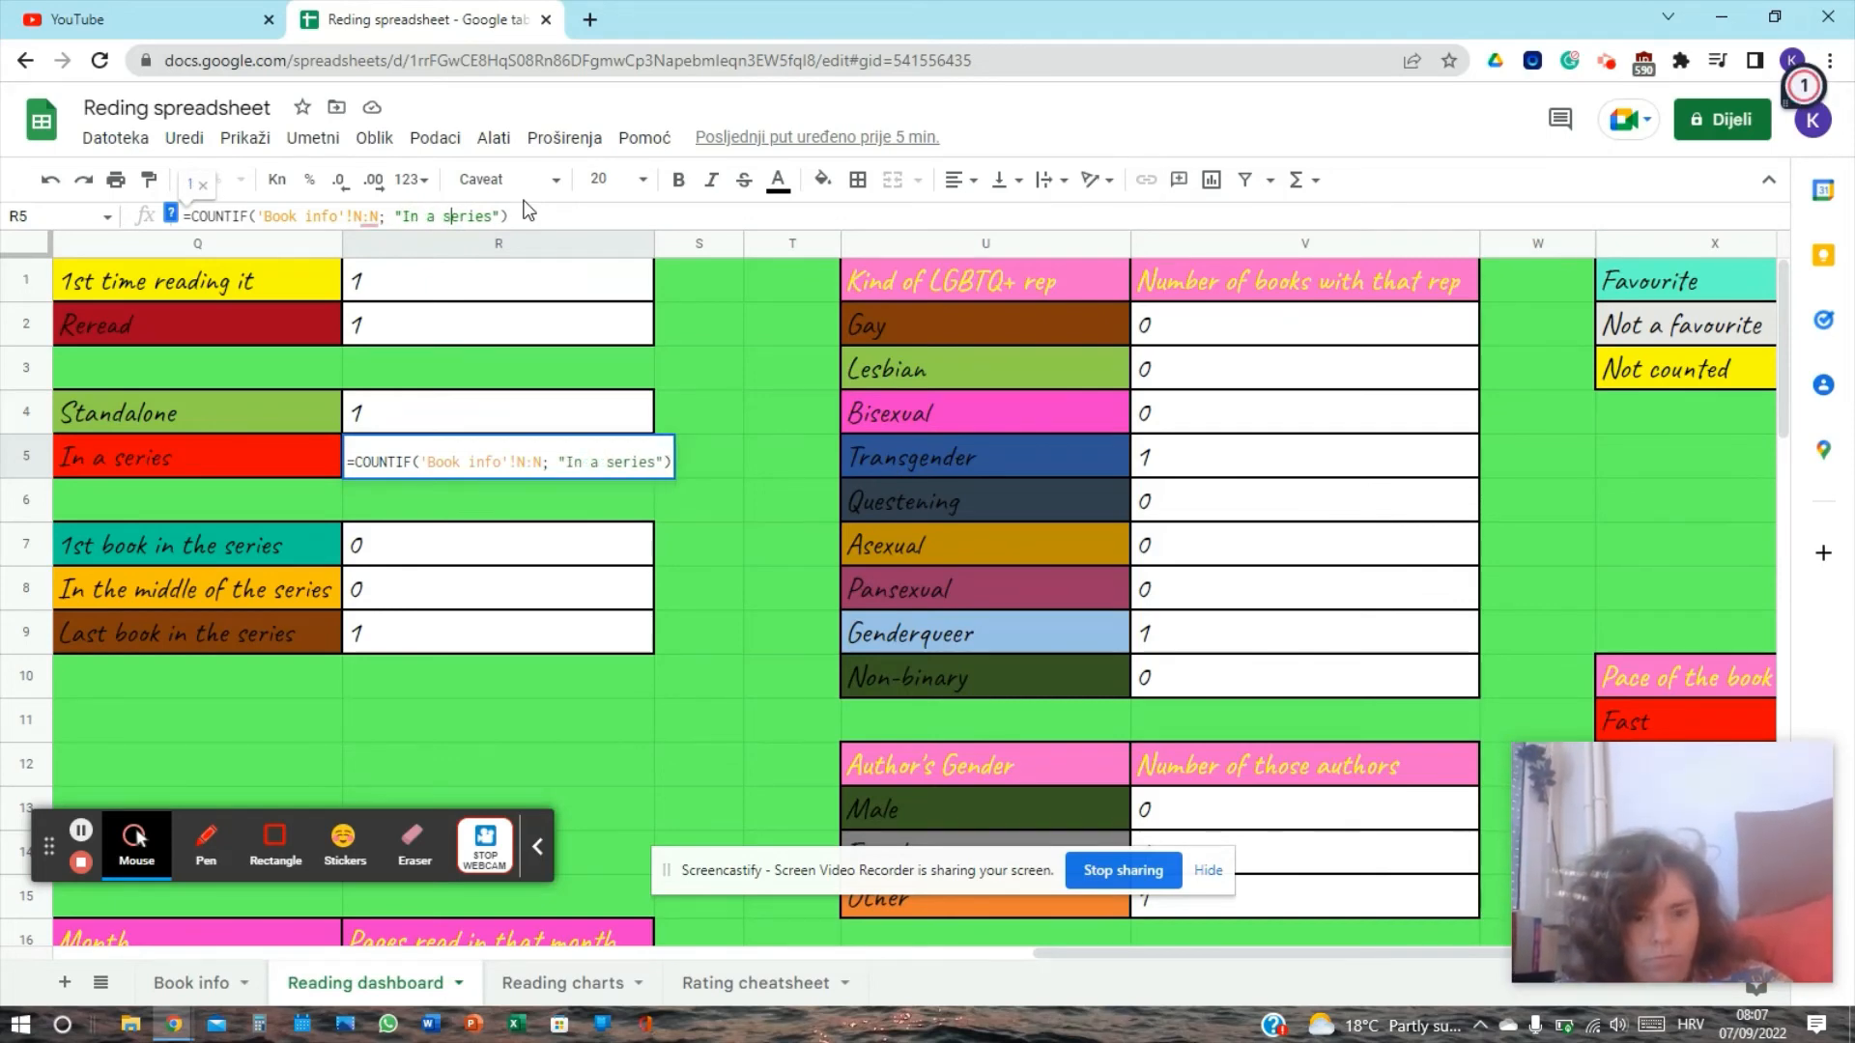
key("Return")
Step: Review the series position table, covering first, middle and last books in the series, and the empty area beneath it
key("Down")
key("Down")
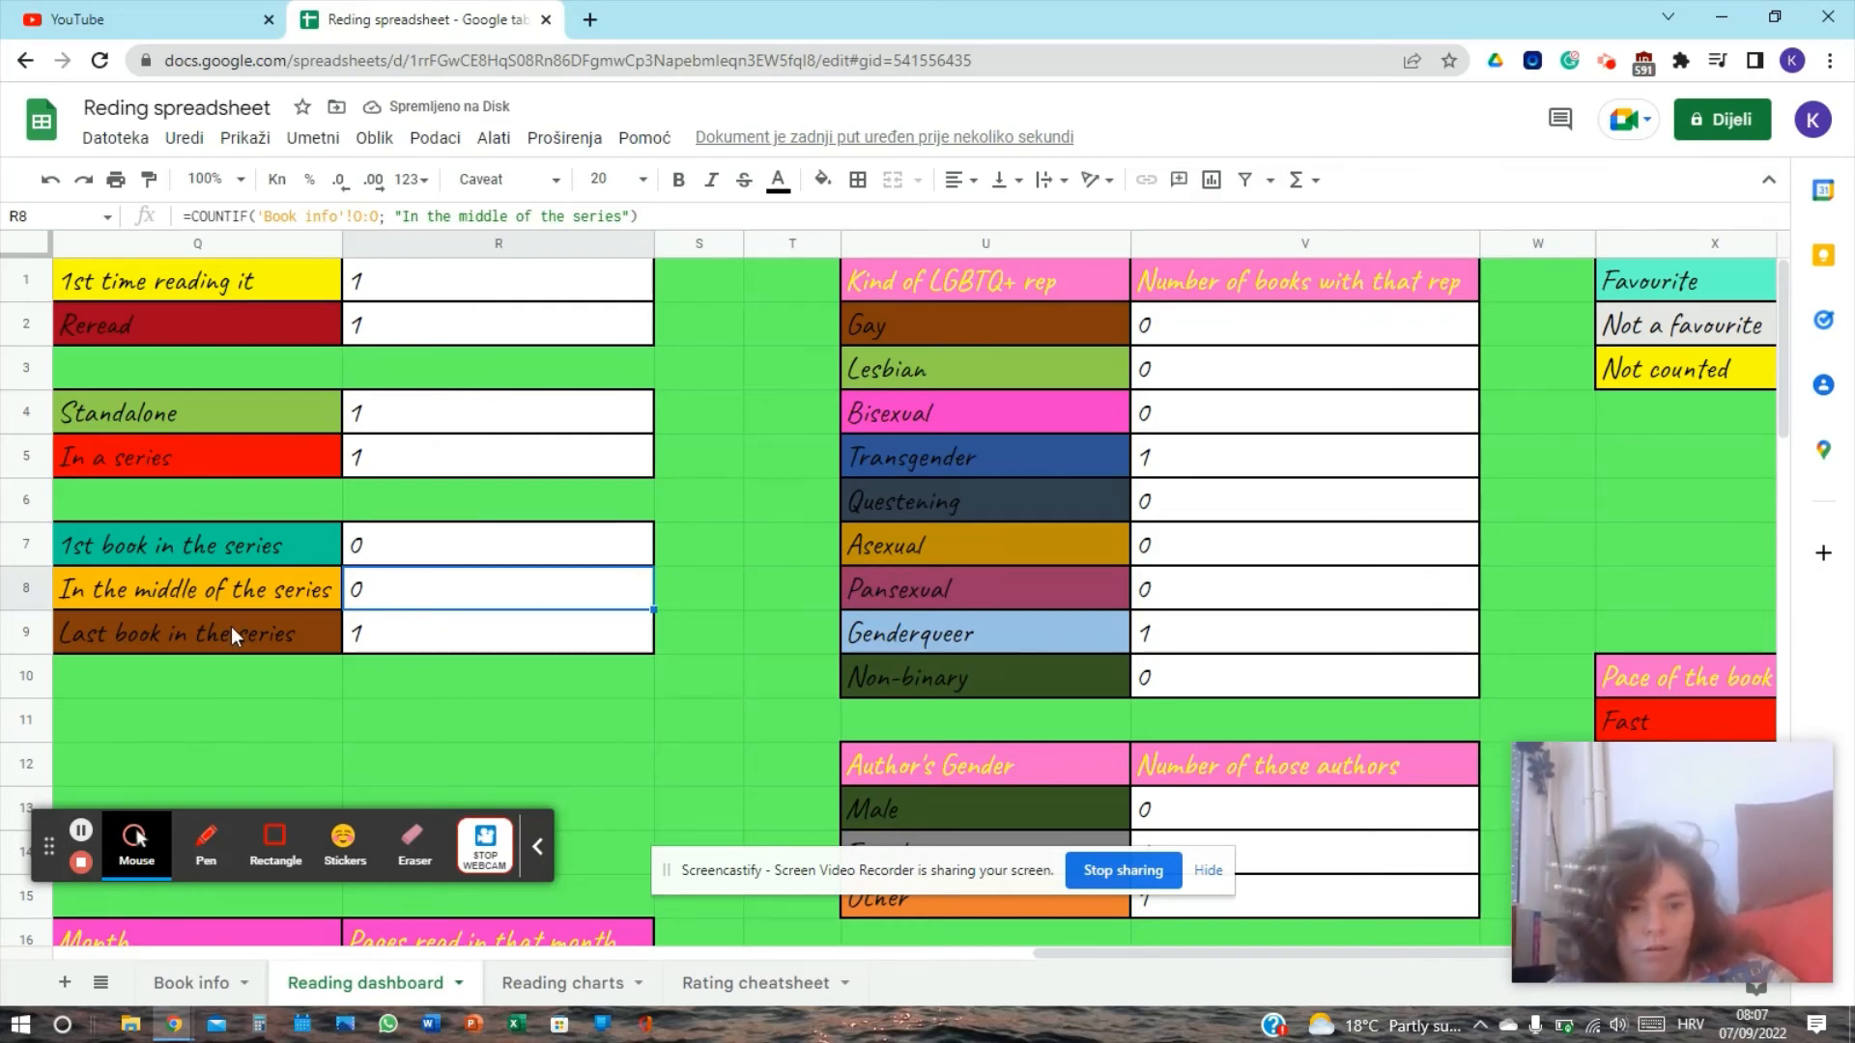
key("Down")
key("Down")
key("Down")
key("Down")
key("Down")
key("Down")
key("Down")
key("Down")
key("Down")
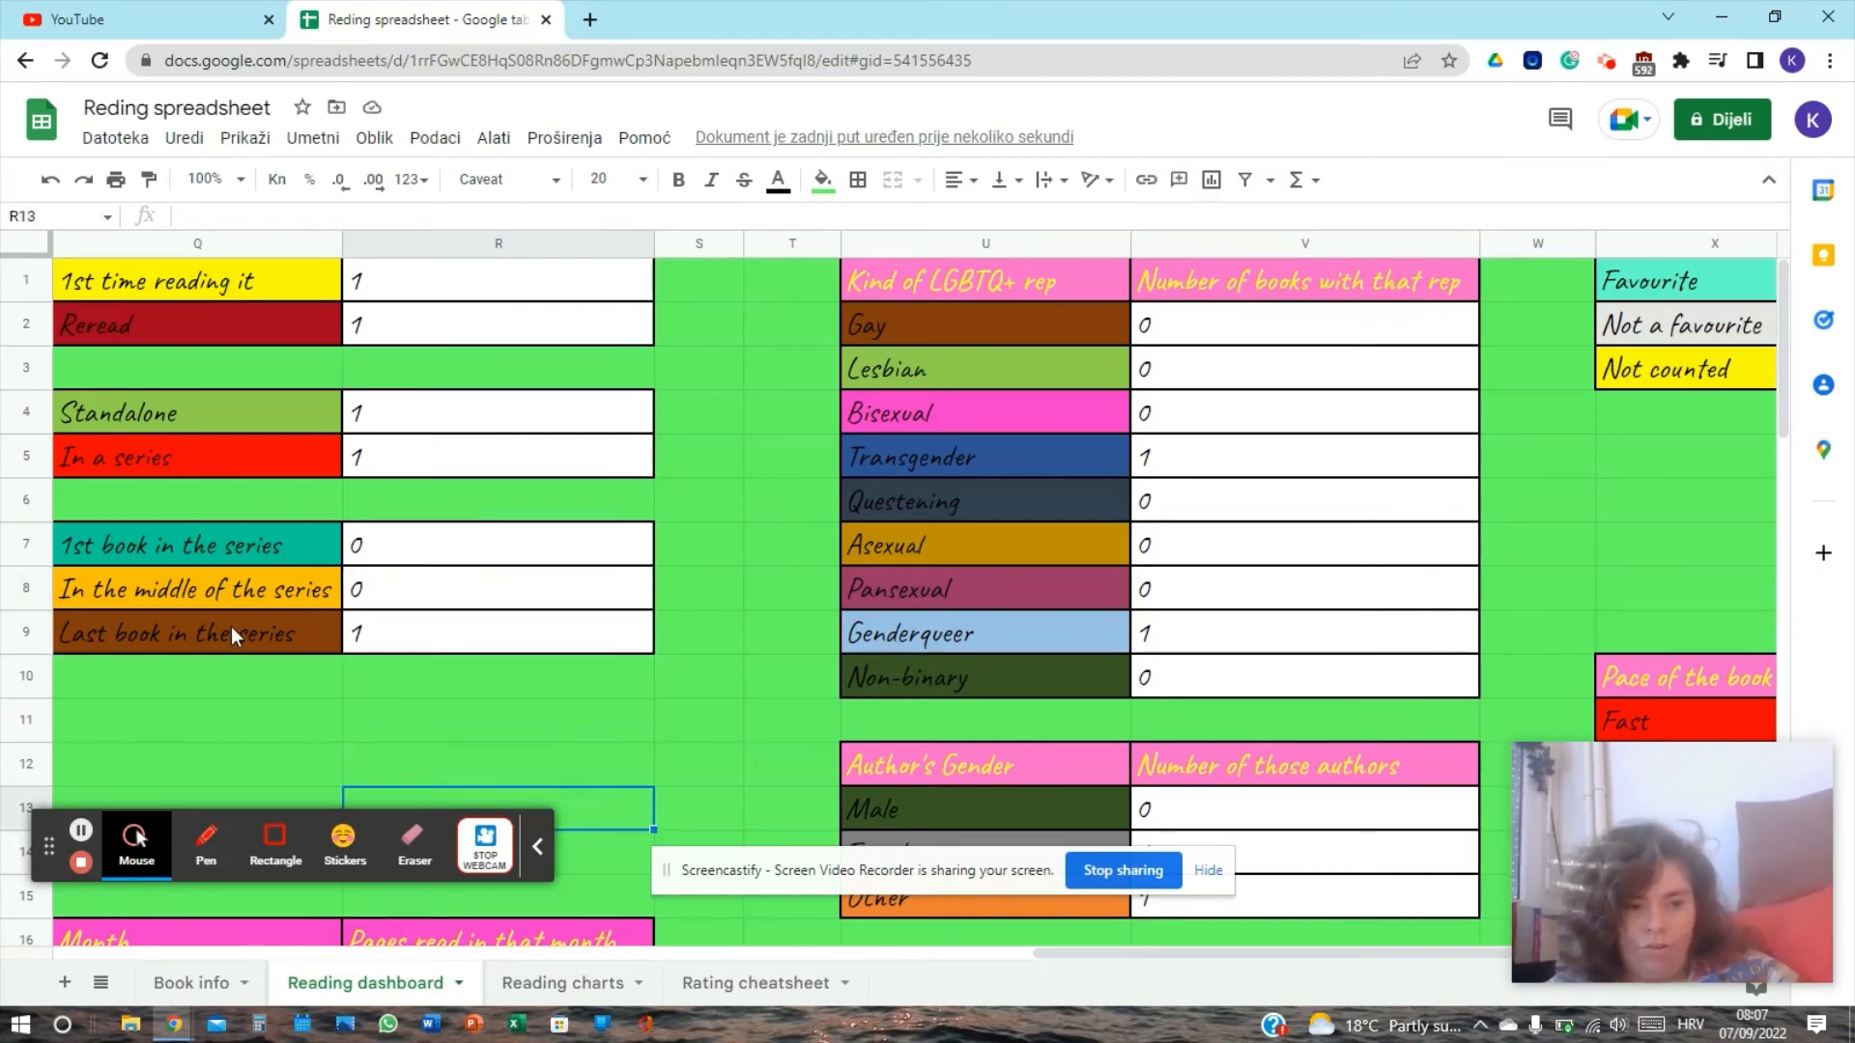
Step: Review the Month table, going through the pages read in each month from January to December
key("Down")
key("Down")
key("Down")
key("Down")
key("Down")
key("Down")
key("Down")
key("Down")
key("Down")
key("Down")
key("Down")
key("Down")
key("Down")
key("Down")
key("Down")
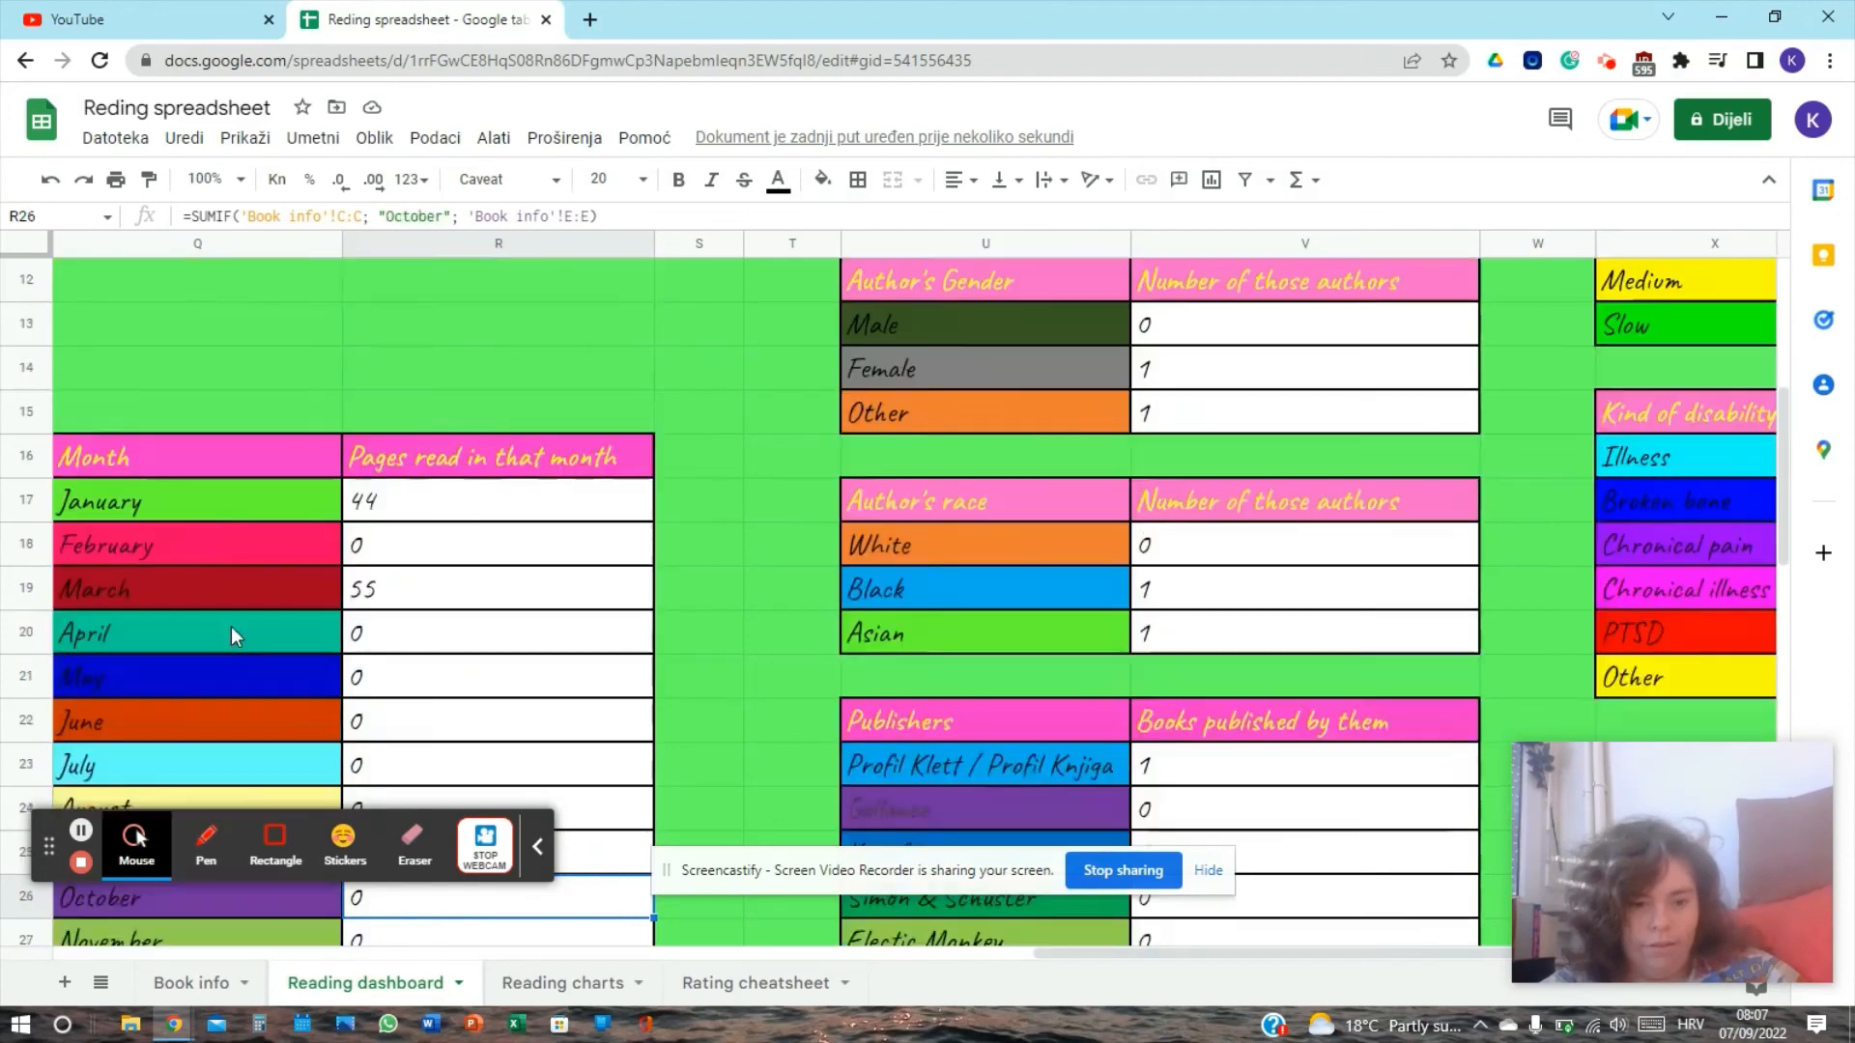
key("Up")
key("Up")
key("Up")
key("Up")
key("Up")
key("Up")
key("Up")
key("Up")
key("Up")
key("Up")
key("Up")
key("Up")
key("Up")
key("Up")
key("Up")
key("Up")
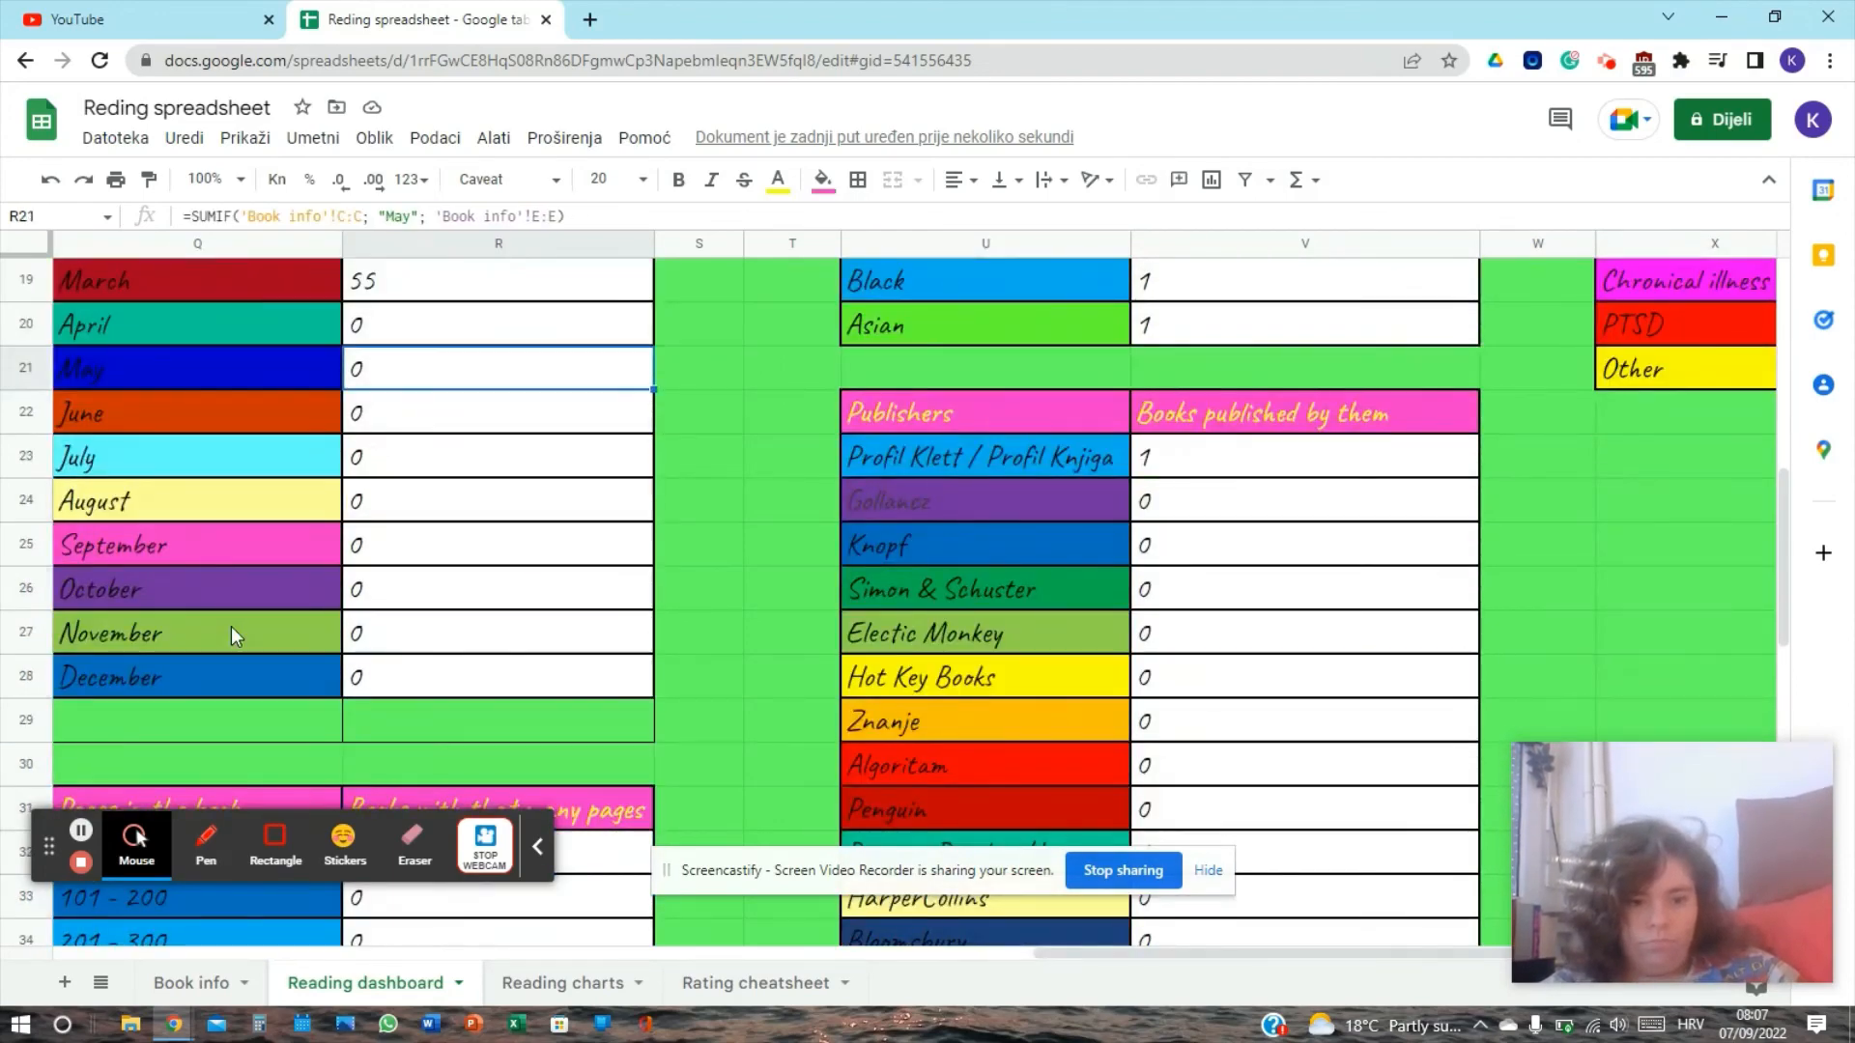
key("Up")
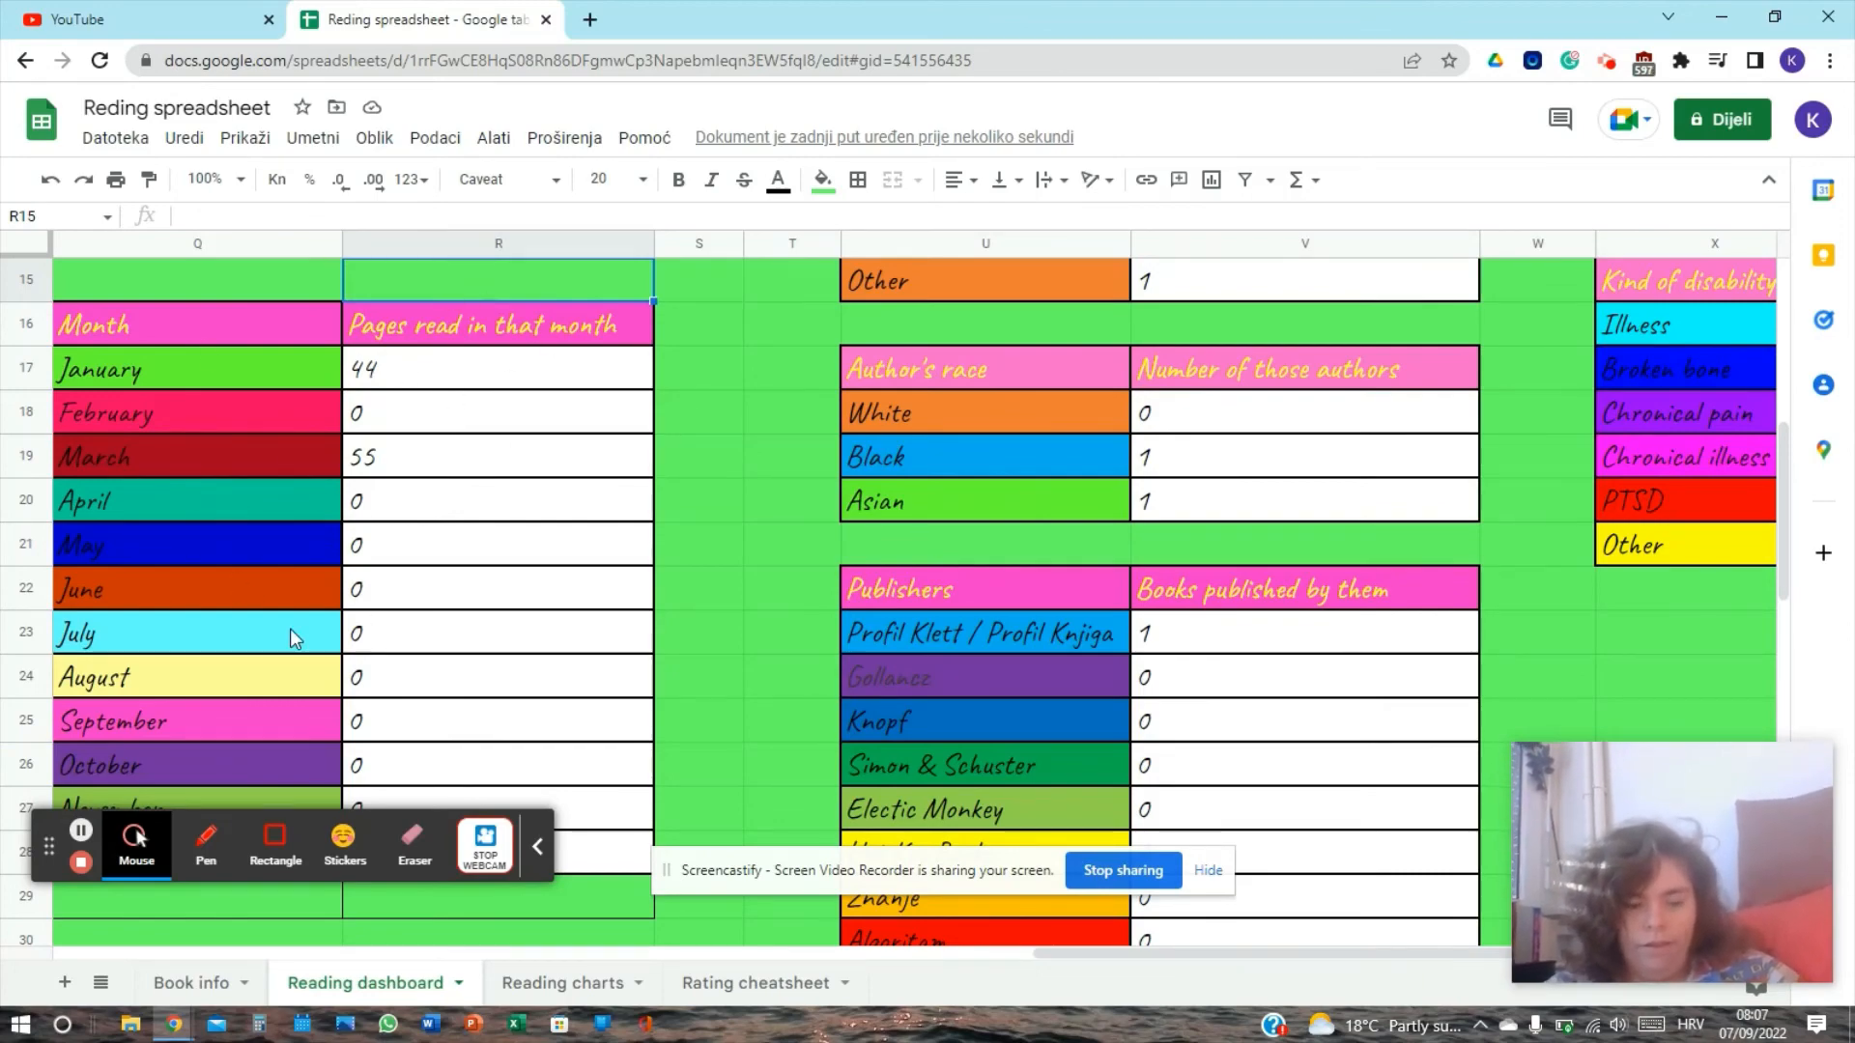
Step: Review the Pages in the book table, going through the number of books in each page range from < 100 to 1000 +
key("Down")
key("Down")
key("Down")
key("Down")
key("Down")
key("Down")
key("Down")
key("Down")
key("Down")
key("Down")
key("Down")
key("Down")
key("Down")
key("Down")
key("Down")
key("Down")
key("Down")
key("Down")
key("Down")
key("Down")
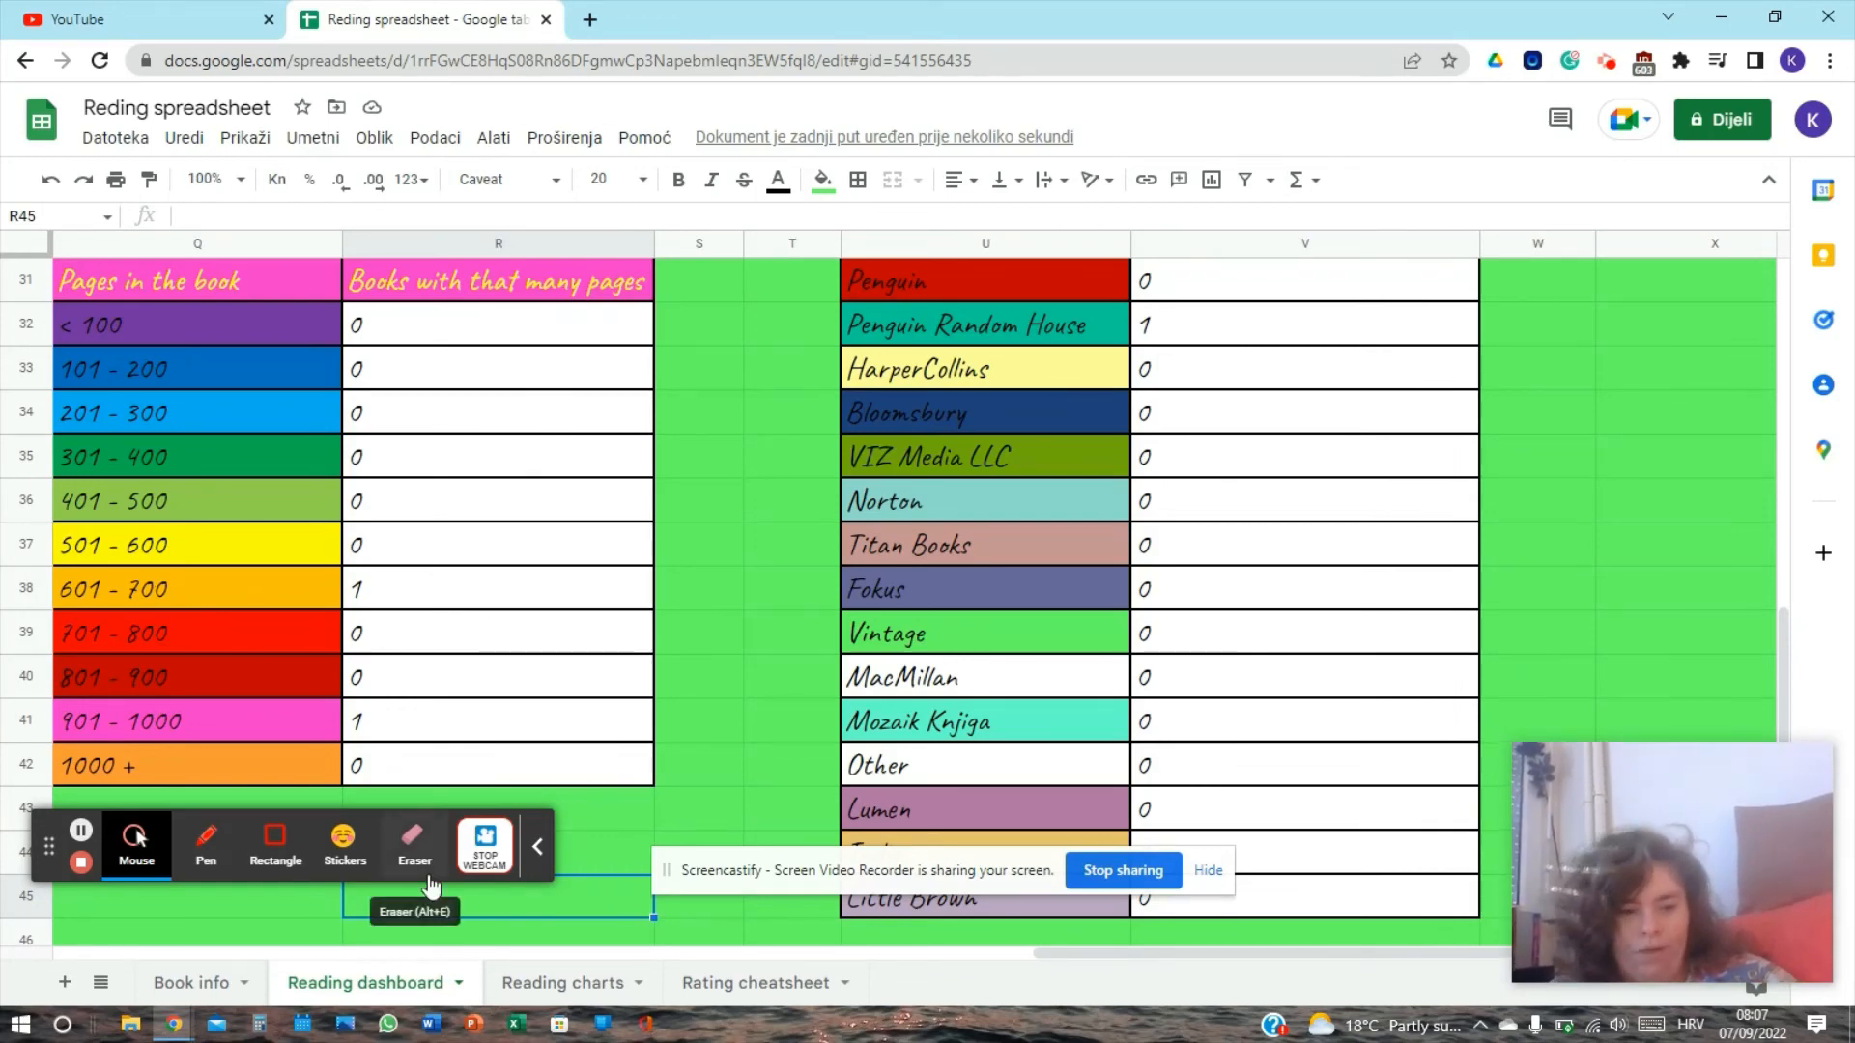
Step: Check the empty area beneath the Pages in the book table for any further statistics
key("Down")
key("Down")
key("Down")
key("Down")
key("Down")
key("Down")
key("Down")
key("Down")
key("Down")
key("Down")
Step: Review the Kind of LGBTQ+ rep table, going through the number of books for each kind from Gay to Non-binary
key("Up")
key("Up")
key("Up")
key("Up")
key("Up")
key("Up")
key("Up")
key("Up")
key("Up")
key("Up")
key("Up")
key("Up")
key("Up")
key("Up")
key("Up")
key("Up")
key("Up")
key("Up")
key("Up")
key("Up")
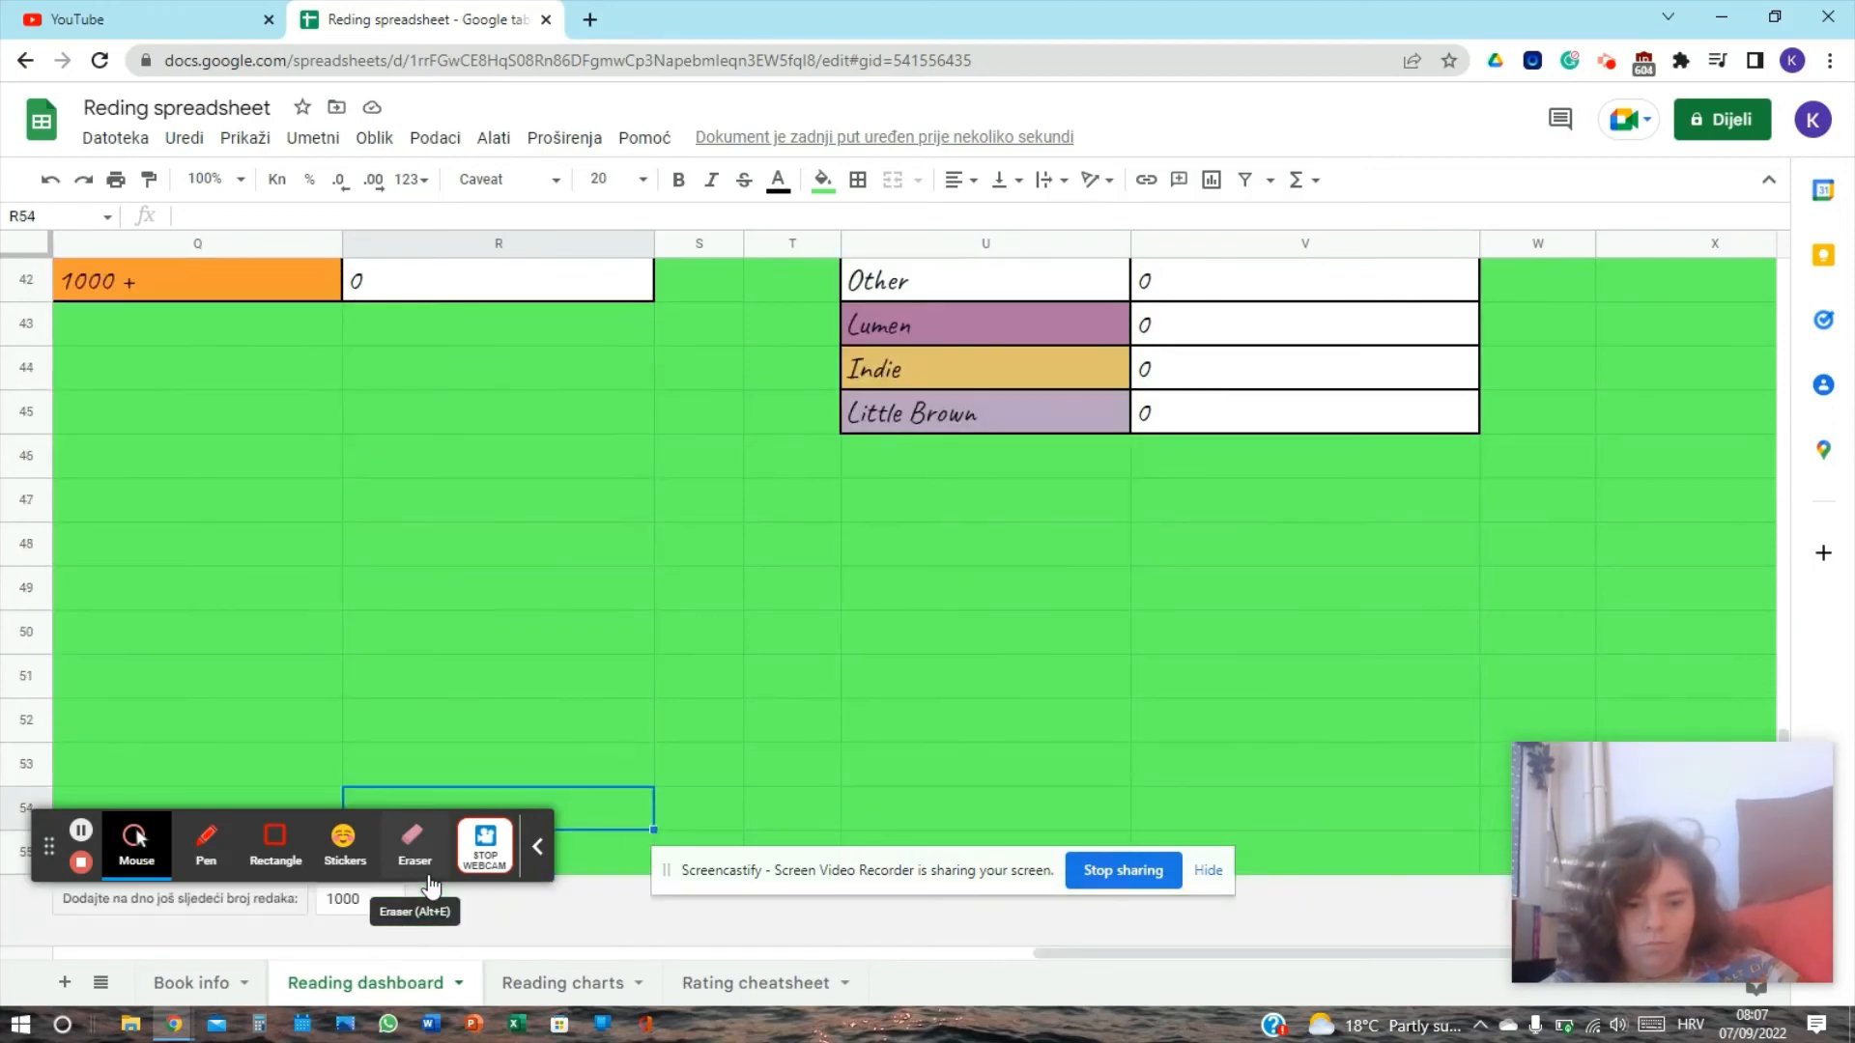
key("Up")
key("Up")
key("Up")
key("Up")
key("Up")
key("Up")
key("Up")
key("Up")
key("Up")
key("Up")
key("Up")
key("Up")
key("Up")
key("Up")
key("Up")
key("Up")
key("Up")
key("Up")
key("Up")
key("Up")
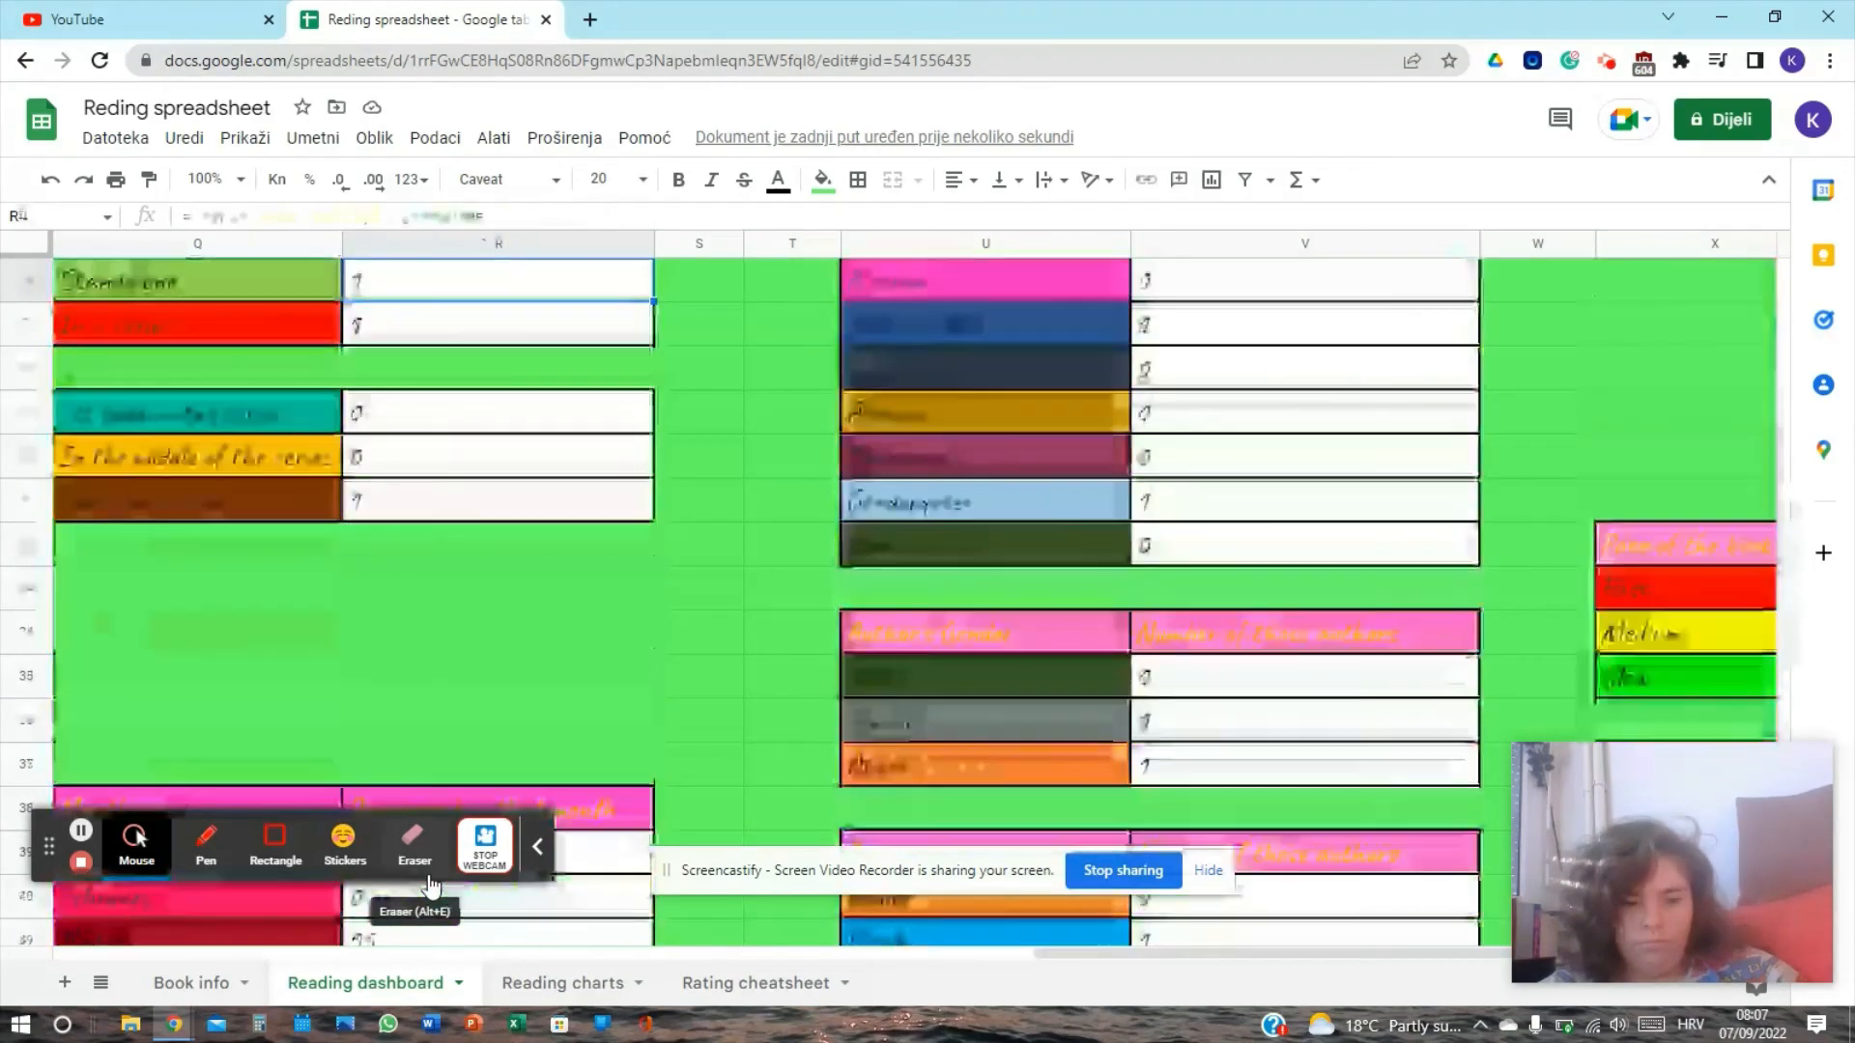
key("Right")
key("Right")
key("Right")
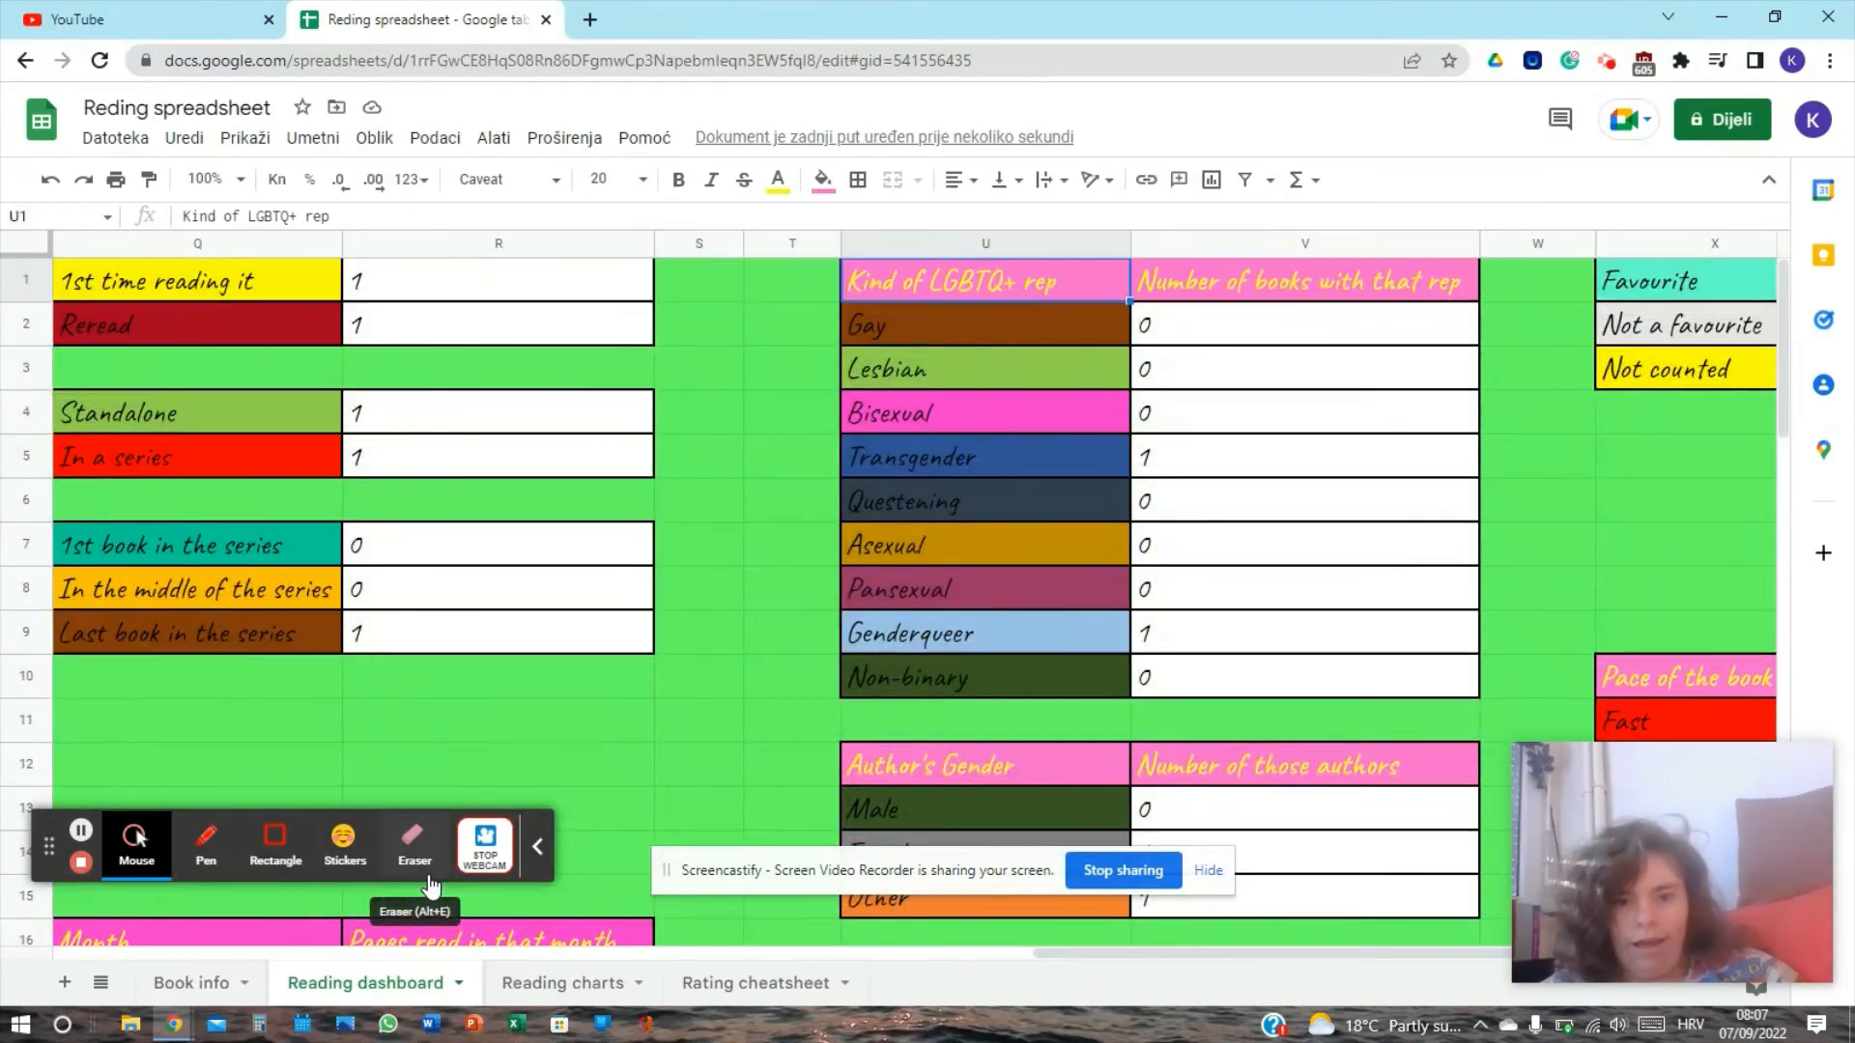
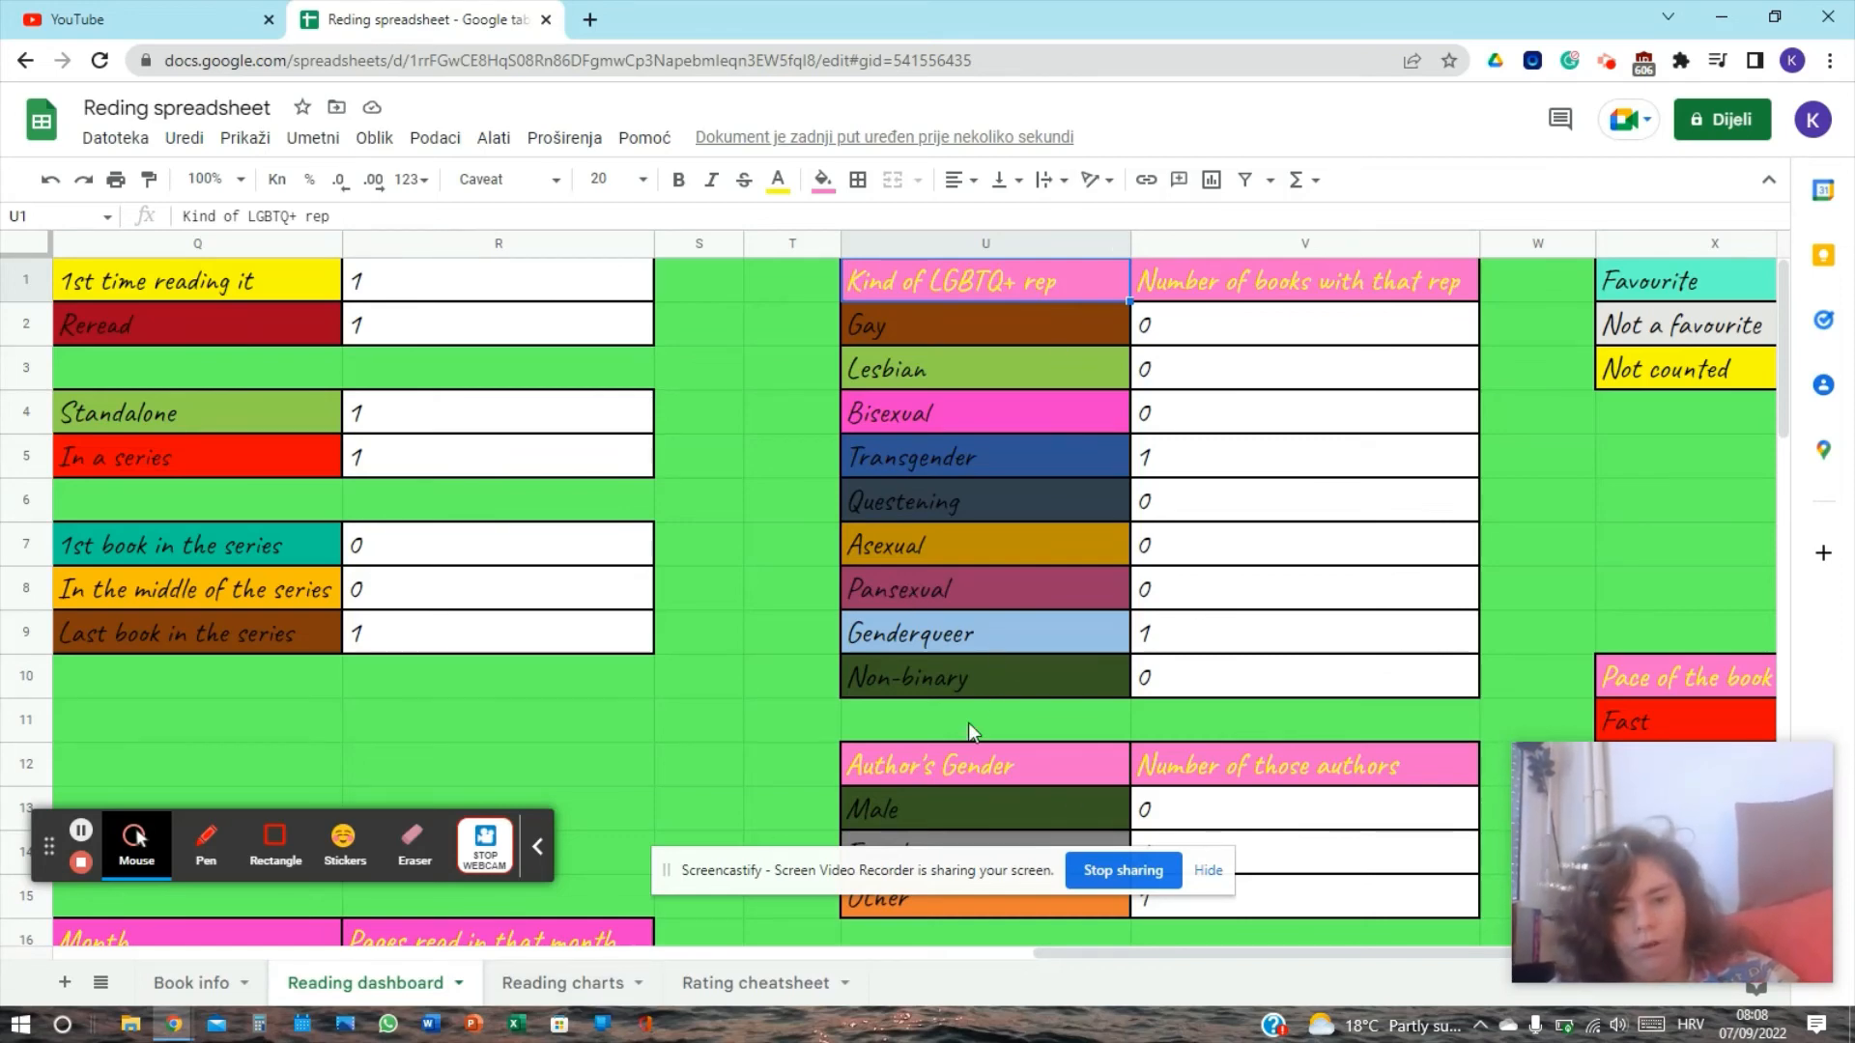
Step: Review the Author's Gender and Author's race tables, covering the number of authors in each category
left_click(932, 767)
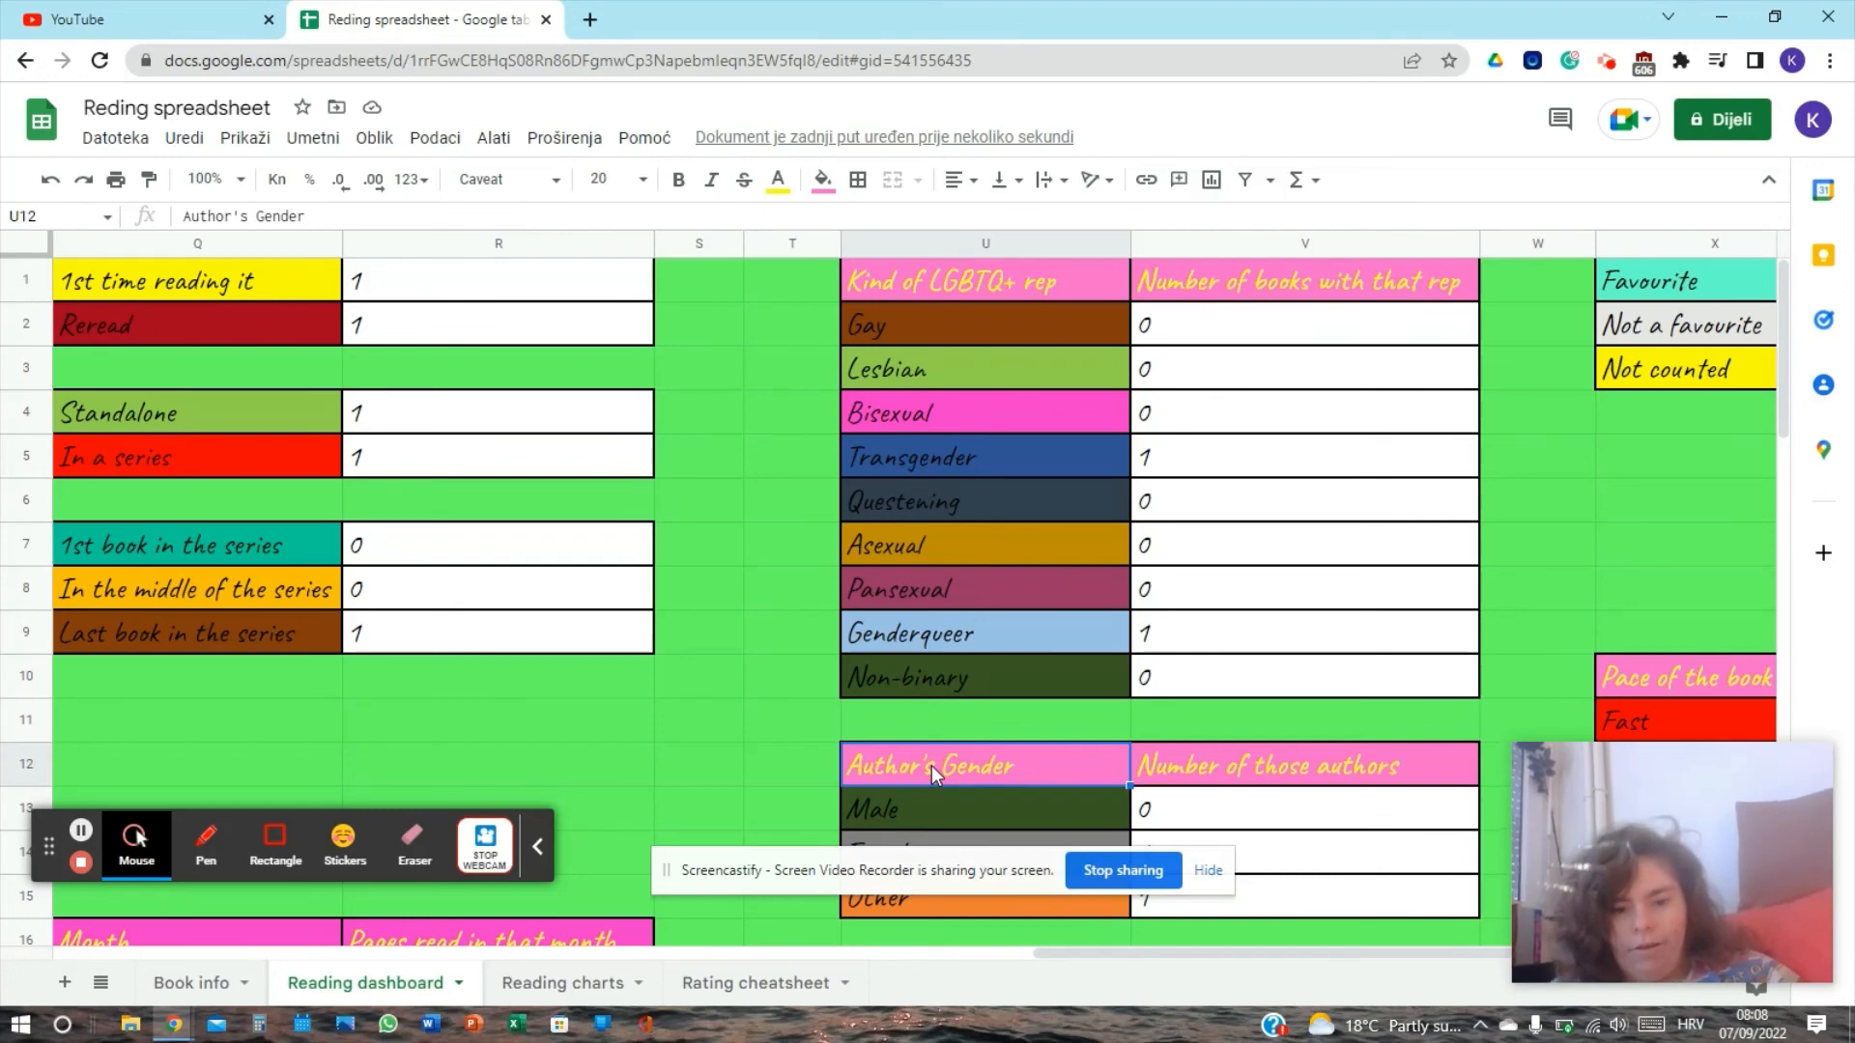
key("Down")
key("Down")
key("Down")
key("Down")
key("Down")
key("Down")
key("Down")
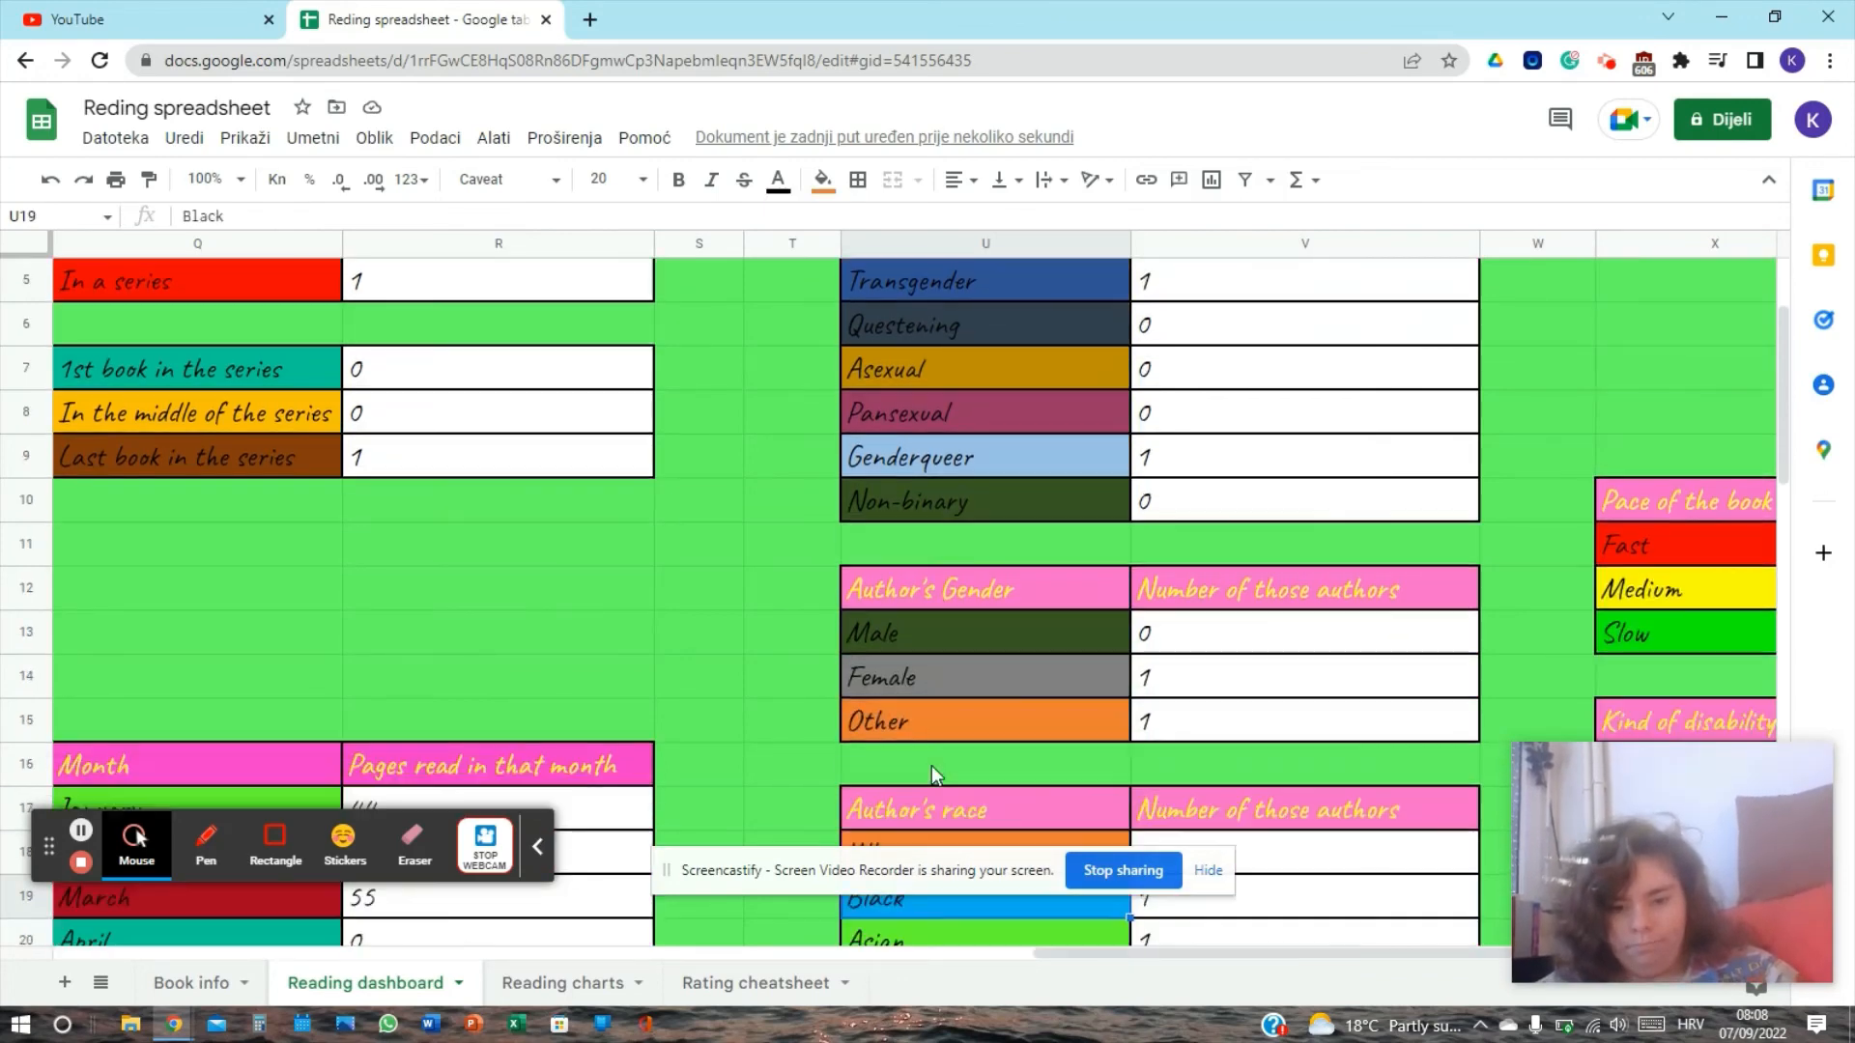
key("Down")
key("Down")
Step: Review the Publishers table from Profil Klett / Profil Knjiga to Little Brown, and the empty area beneath it
key("Down")
key("Down")
key("Down")
key("Down")
key("Down")
key("Down")
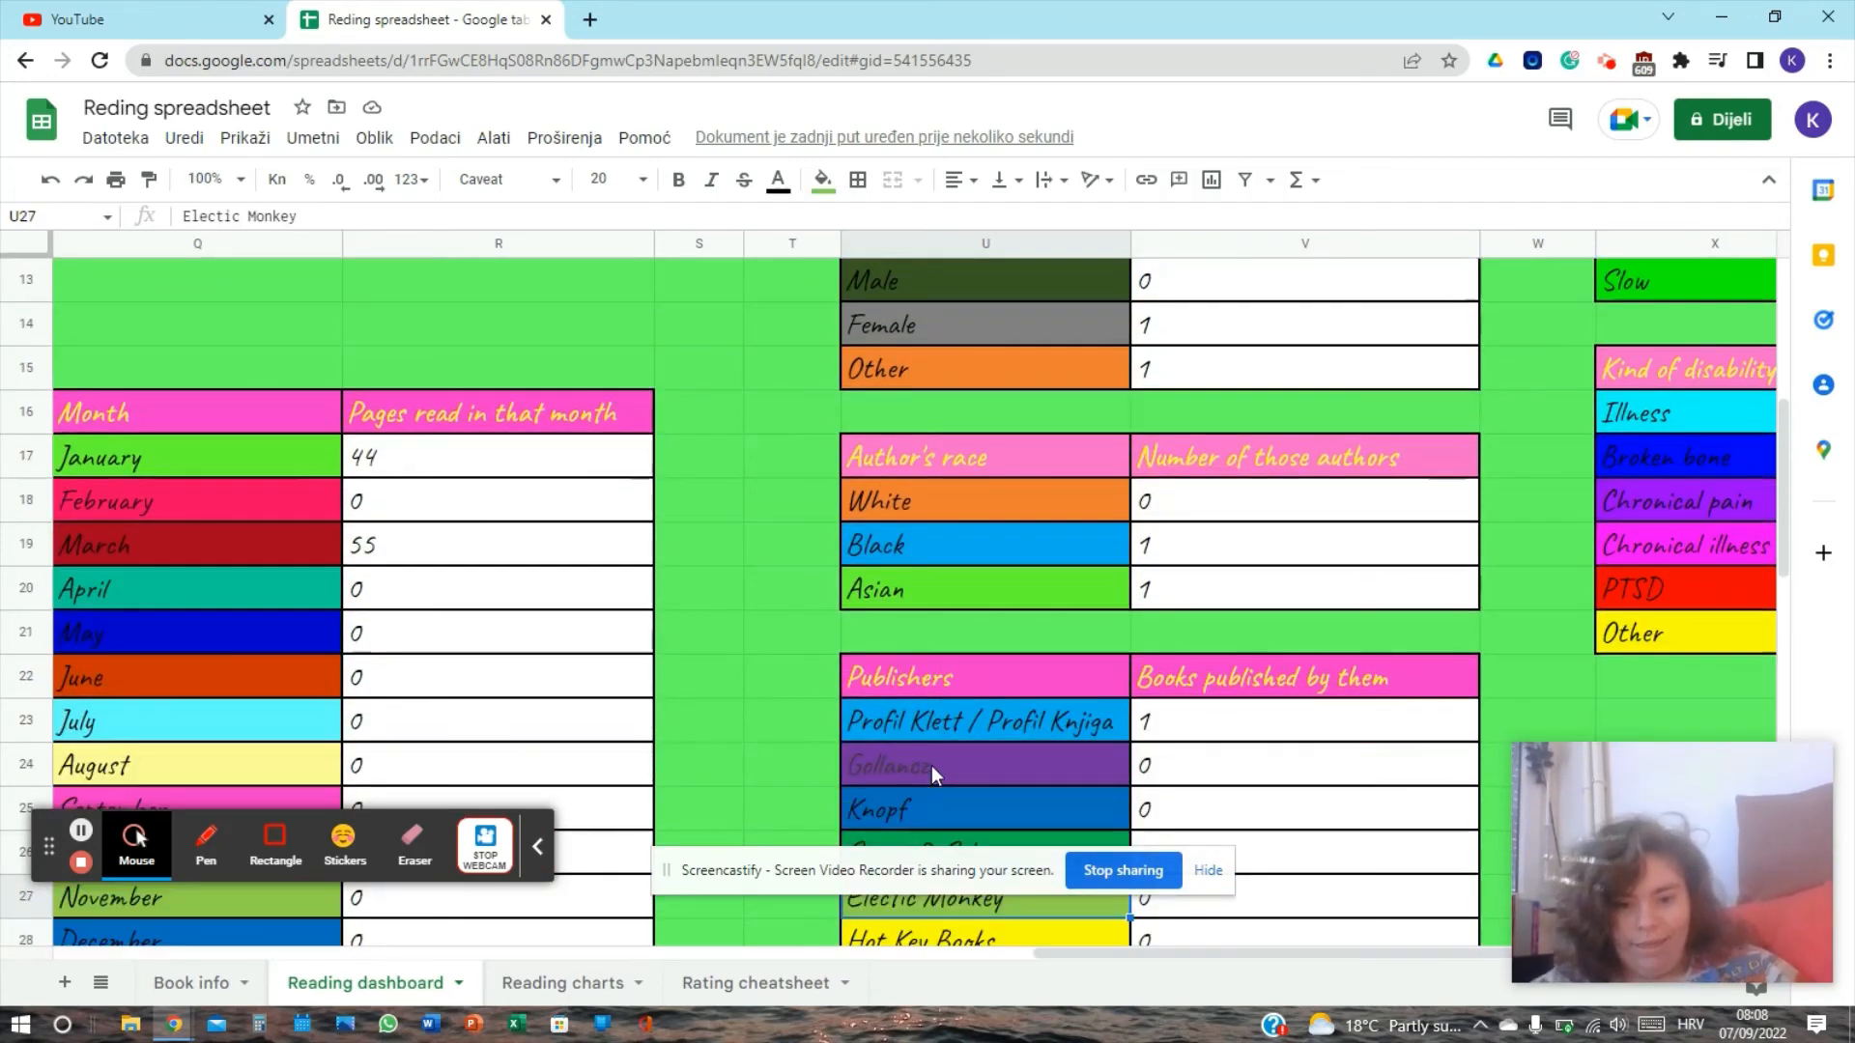
key("Down")
key("Down")
key("Down")
key("Down")
key("Down")
key("Down")
key("Down")
key("Down")
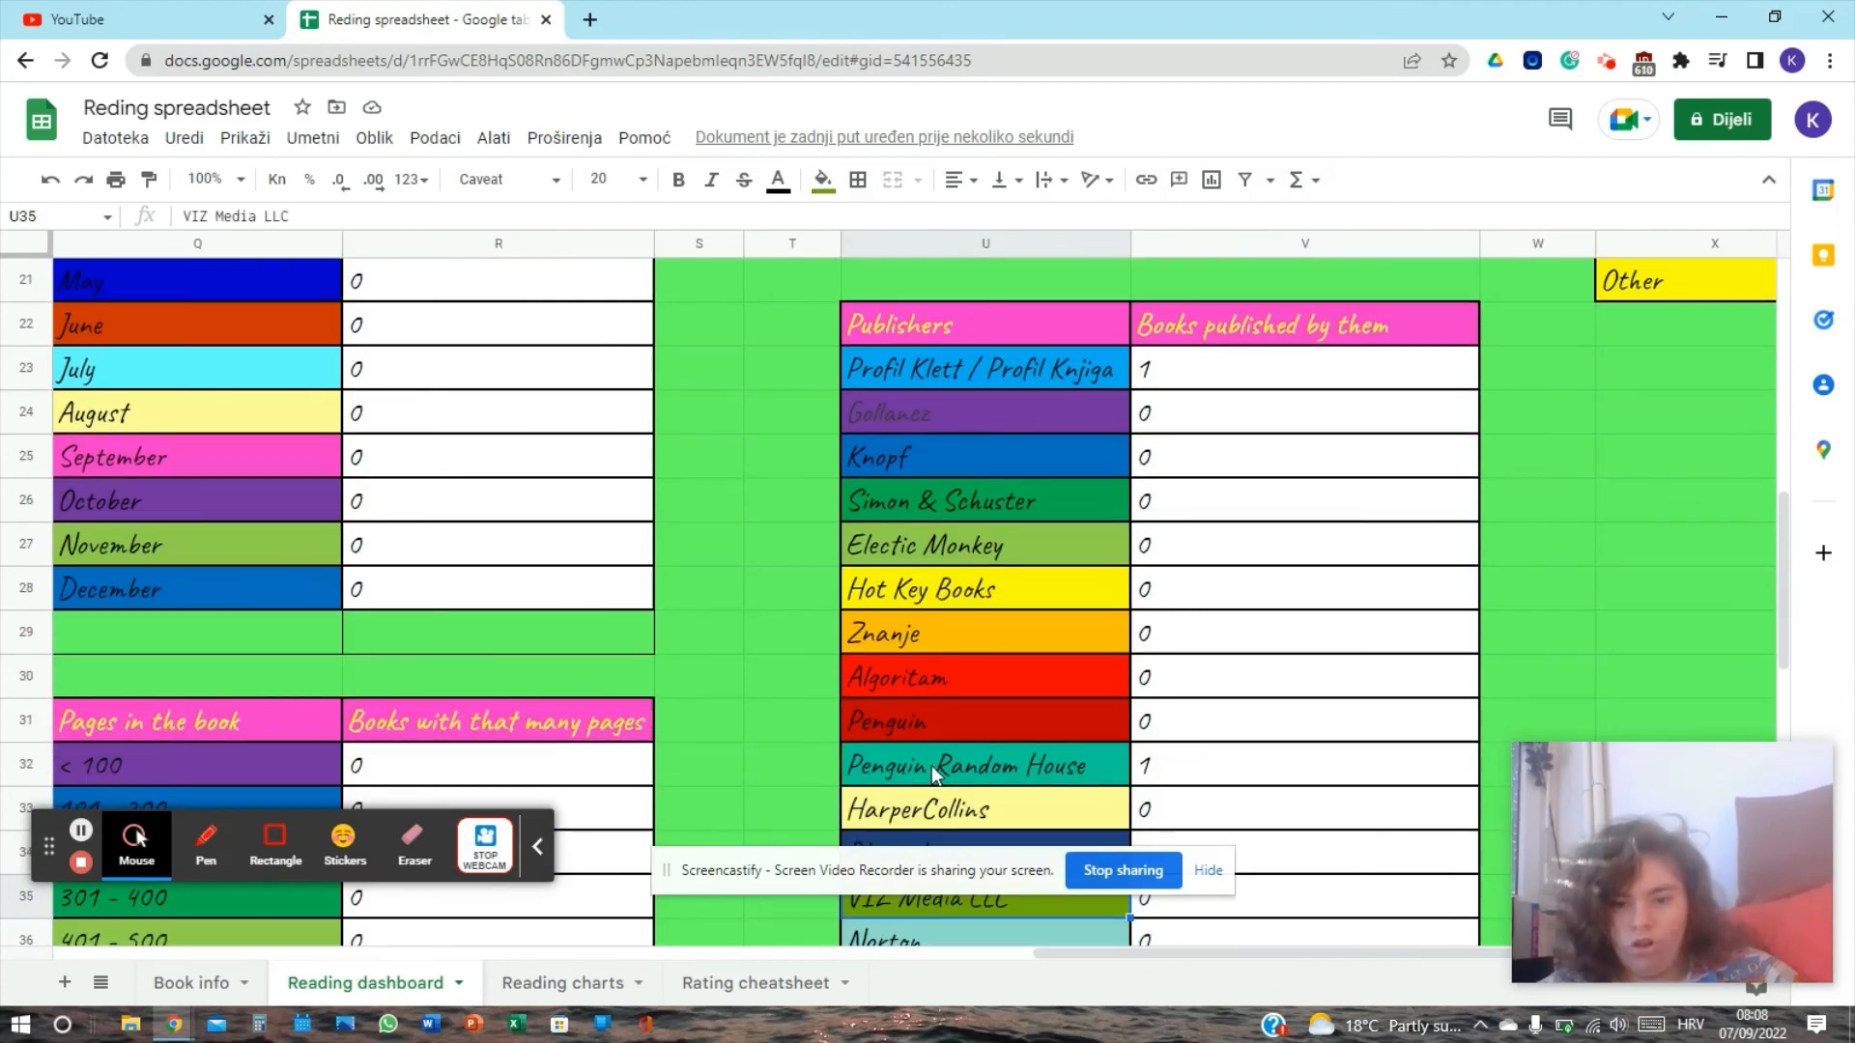
key("Down")
key("Down")
key("Down")
key("Down")
key("Down")
key("Down")
key("Down")
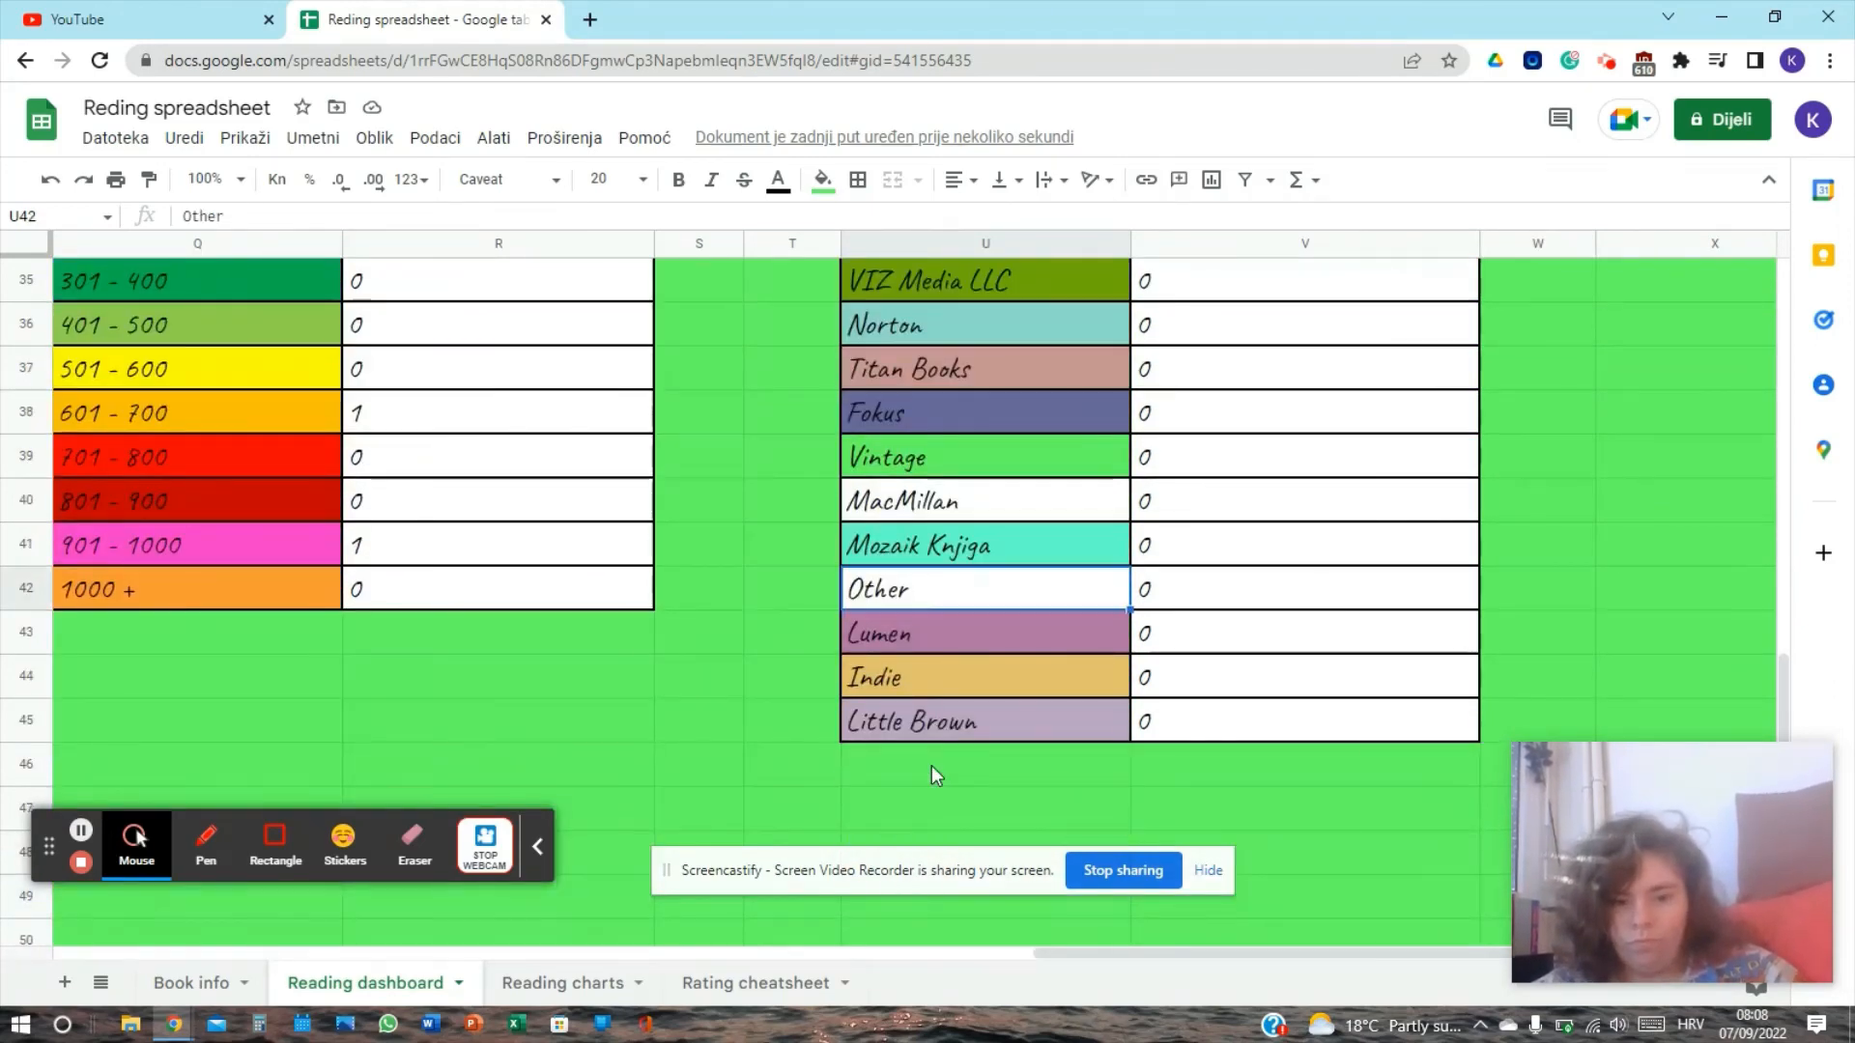
key("Down")
key("Down")
key("Down")
key("Down")
key("Down")
key("Down")
key("Down")
key("Down")
key("Down")
key("Down")
key("Down")
key("Down")
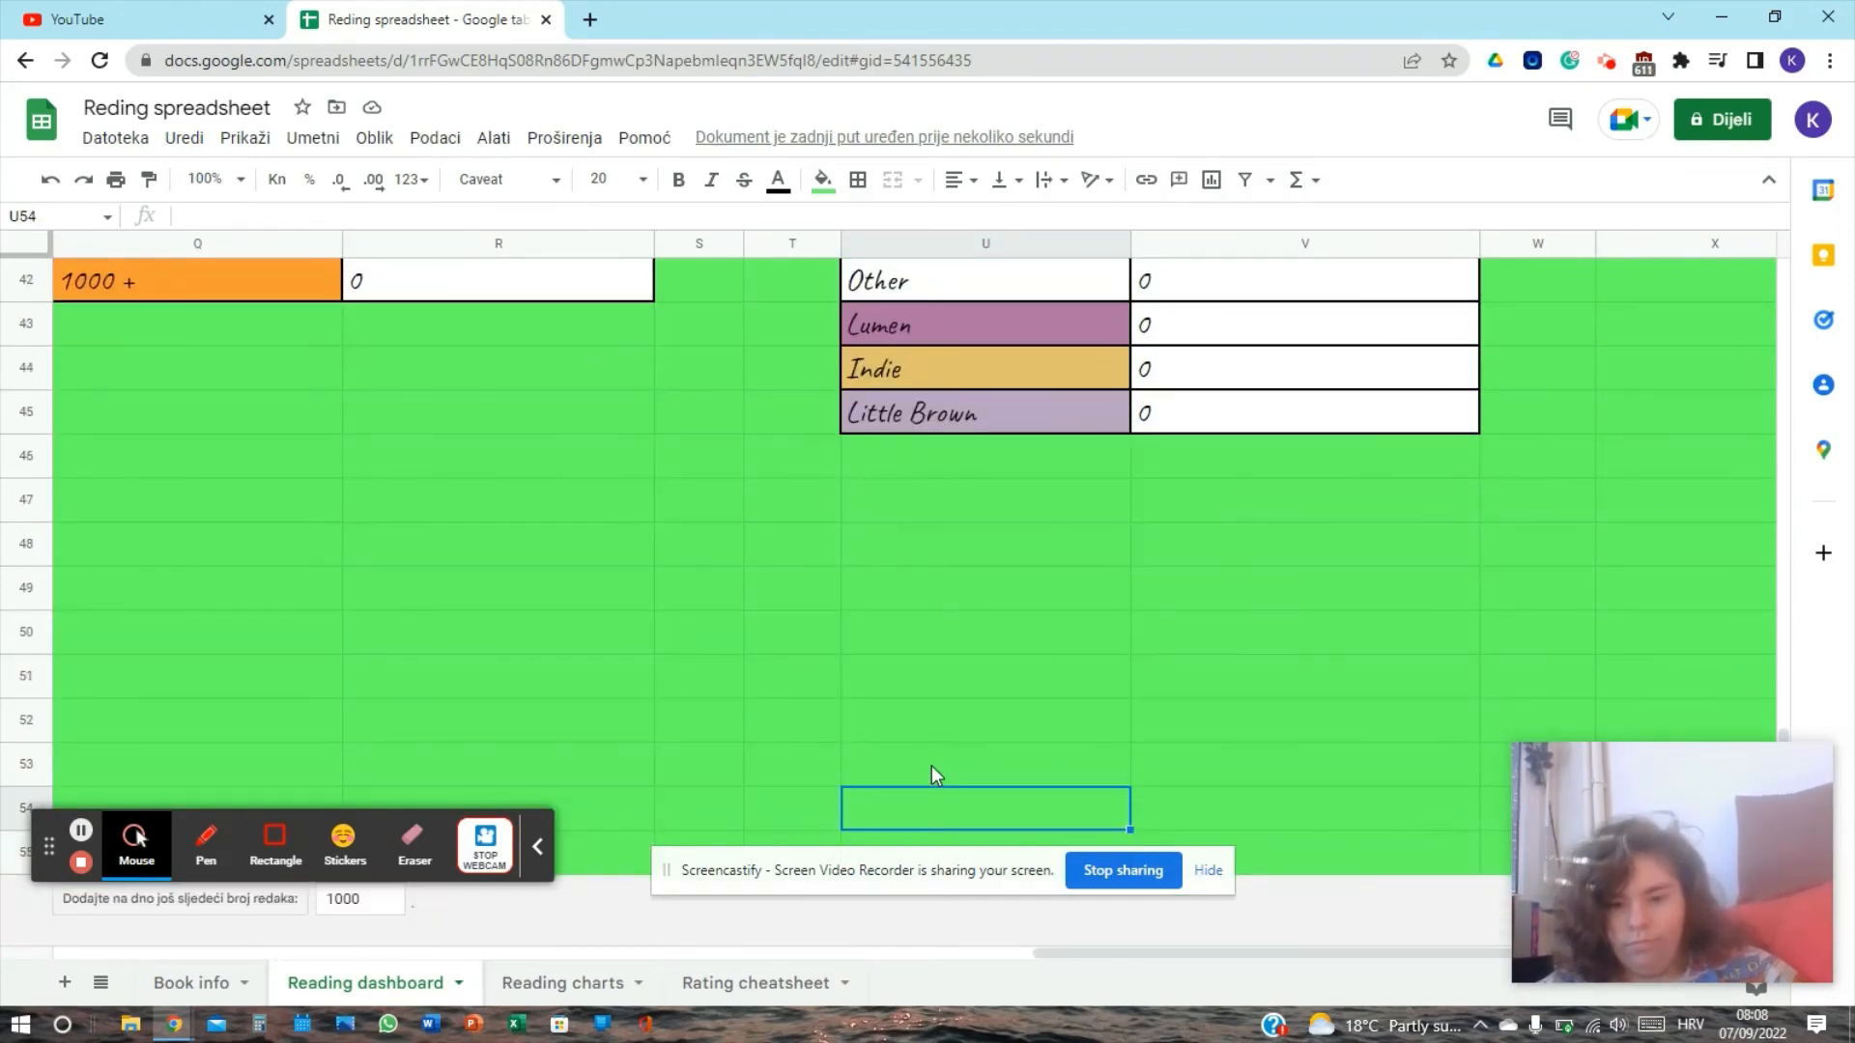
Step: Go to the favourites table at the top of columns X and Y and inspect the formula that counts Favourite books
key("Up")
key("Up")
key("Up")
key("Up")
key("Up")
key("Up")
key("Up")
key("Up")
key("Up")
key("Up")
key("Up")
key("Up")
key("Up")
key("Up")
key("Up")
key("Up")
key("Up")
key("Up")
key("Up")
key("Up")
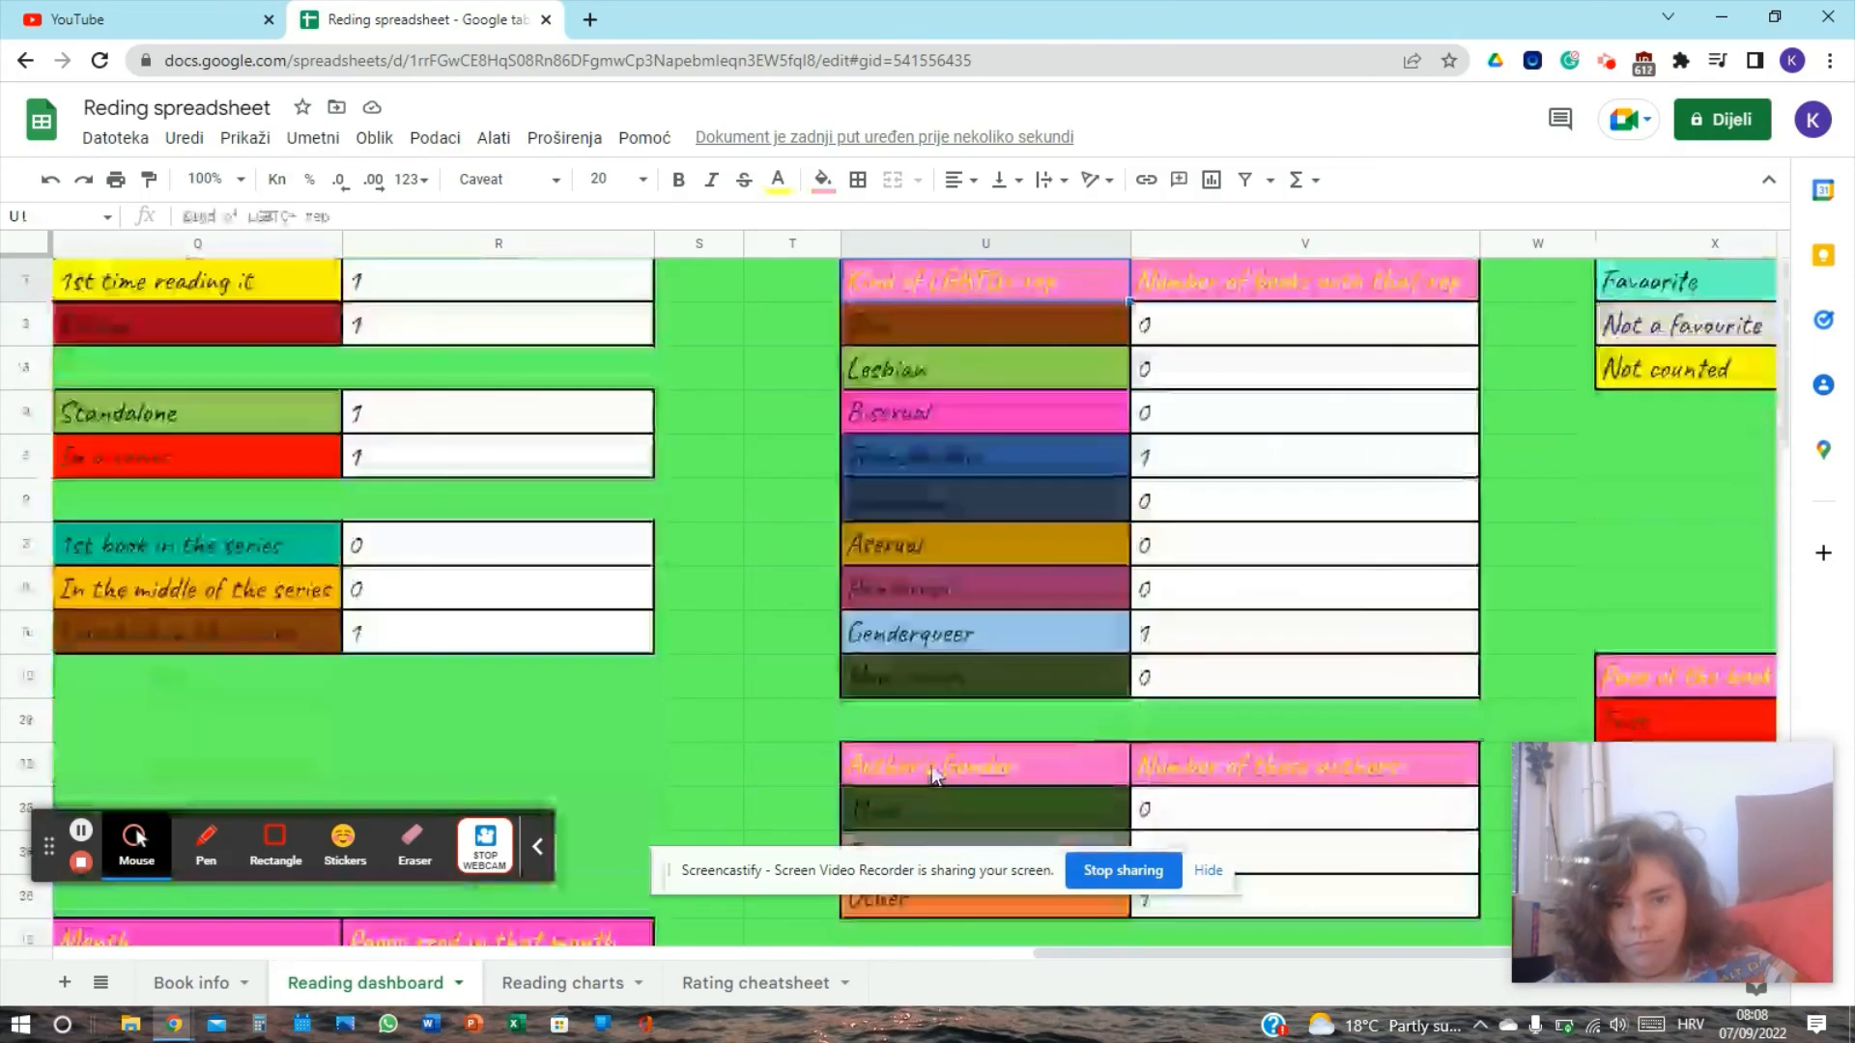
key("Right")
key("Right")
key("Right")
key("Right")
key("Right")
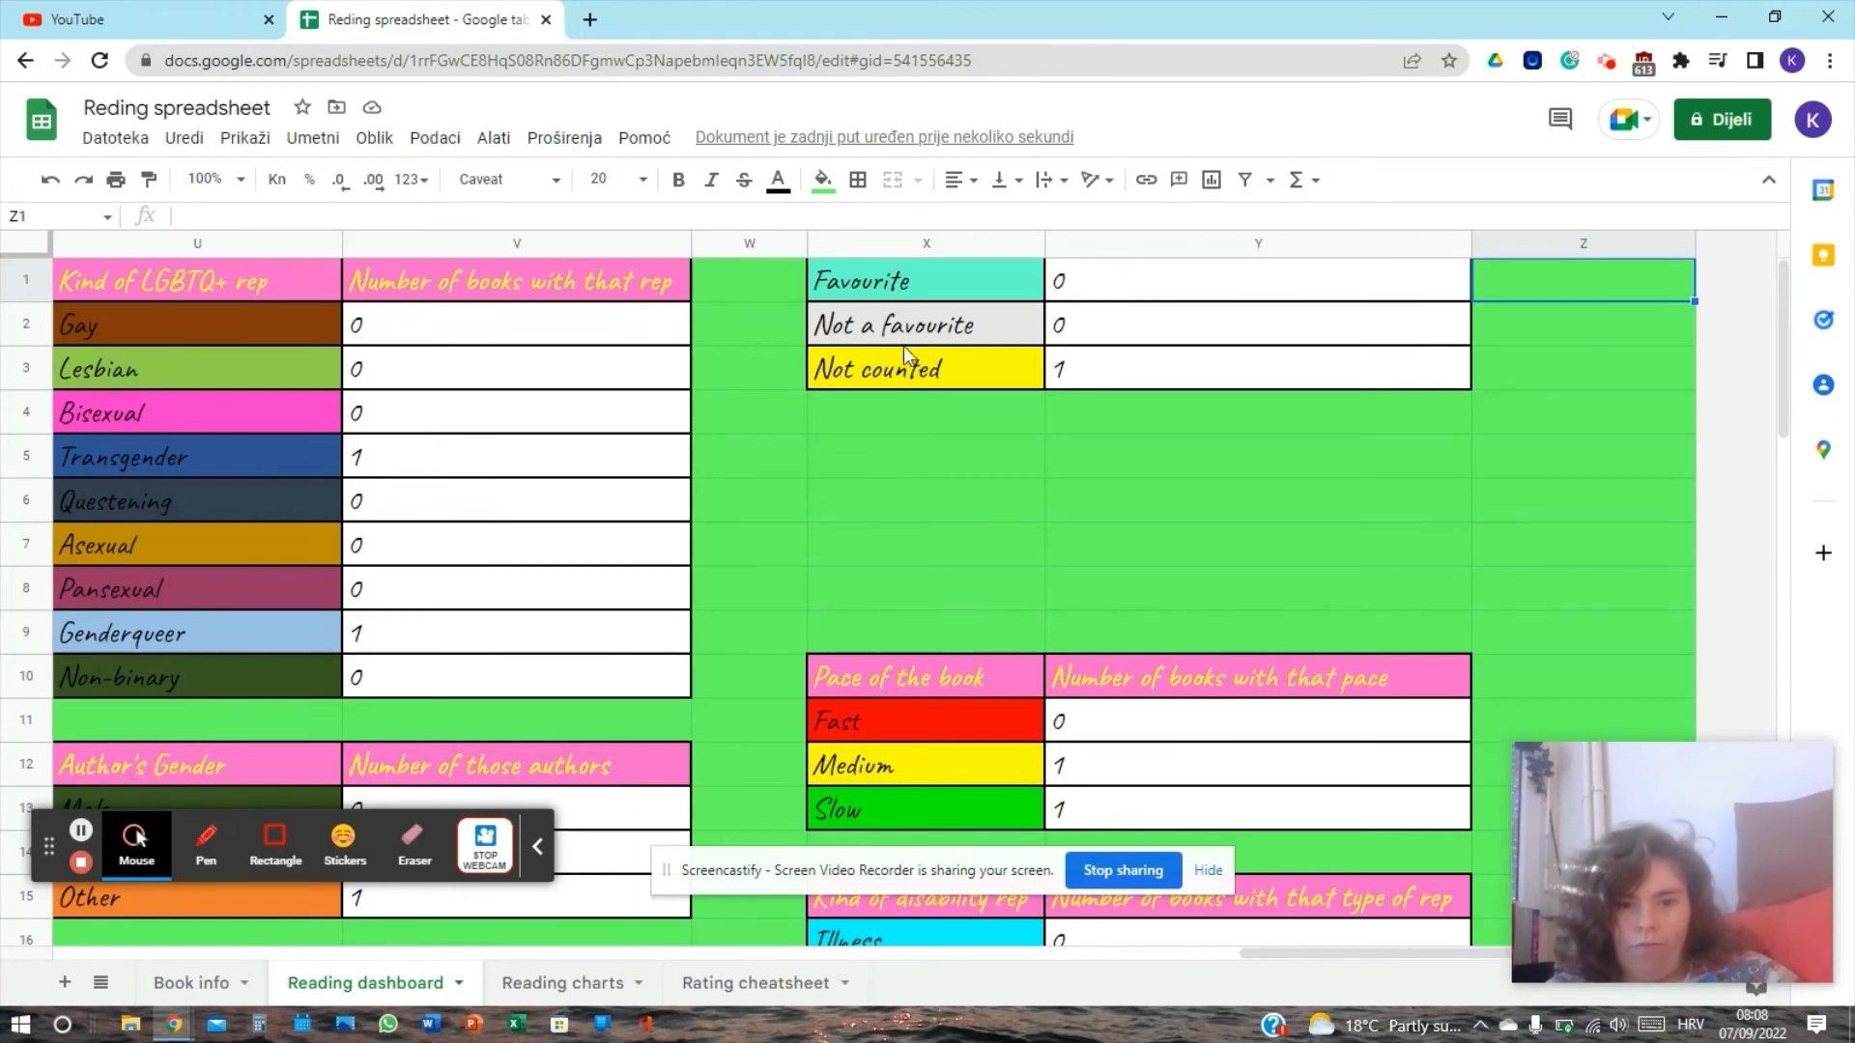
left_click(1071, 294)
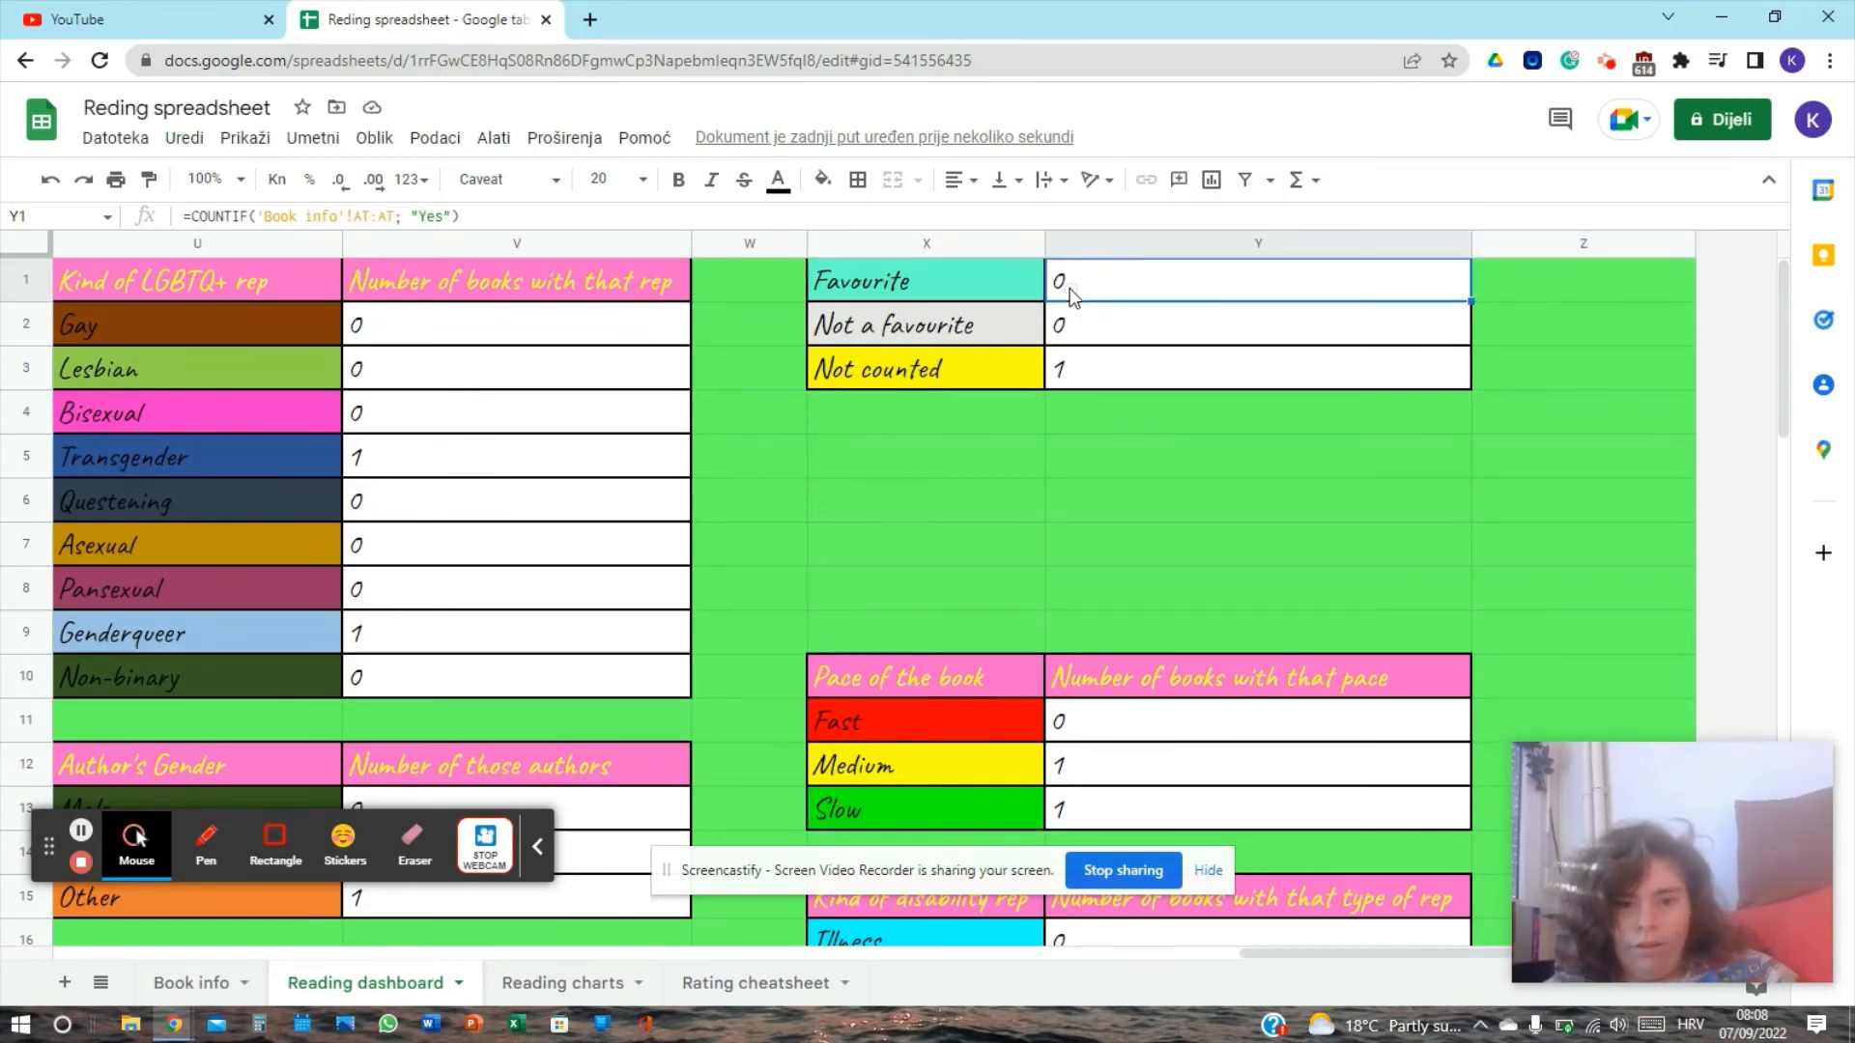
Step: Correct the "Not" criterion in the Not a favourite formula that counts entries in column AT of Book info
left_click(1055, 326)
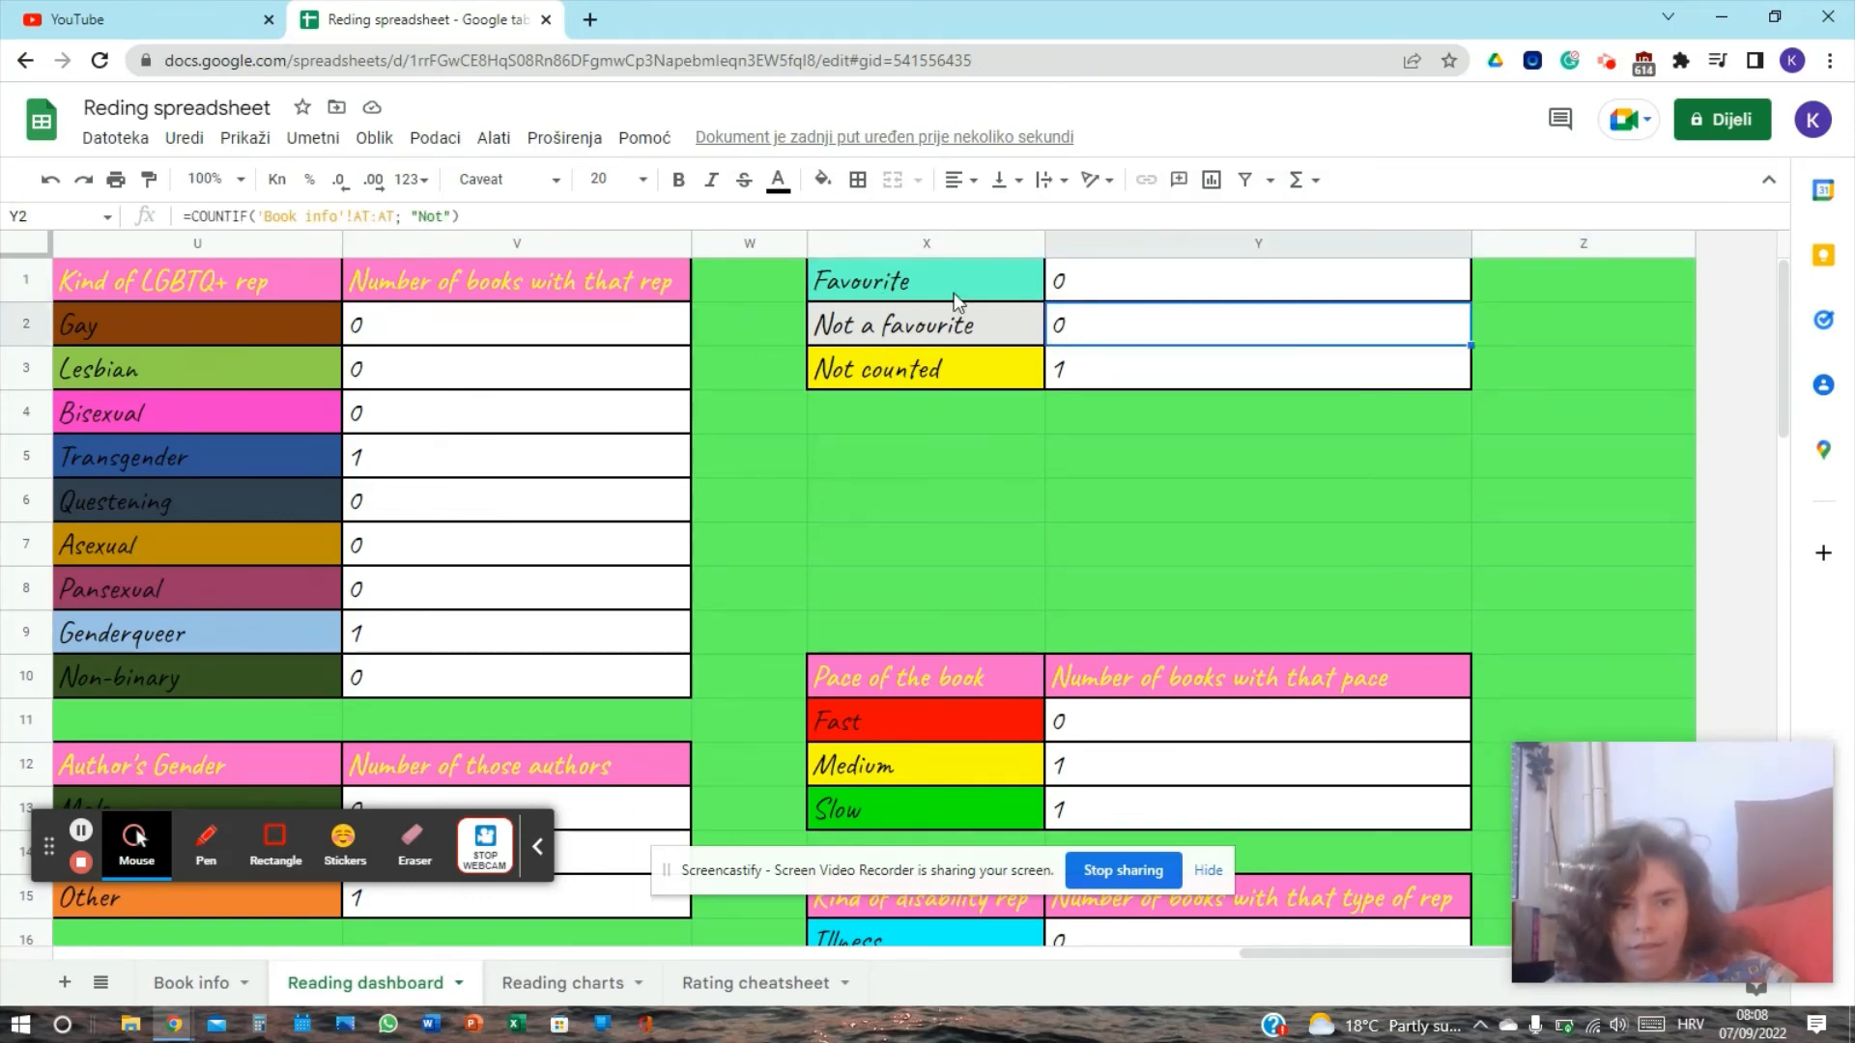
left_click(442, 217)
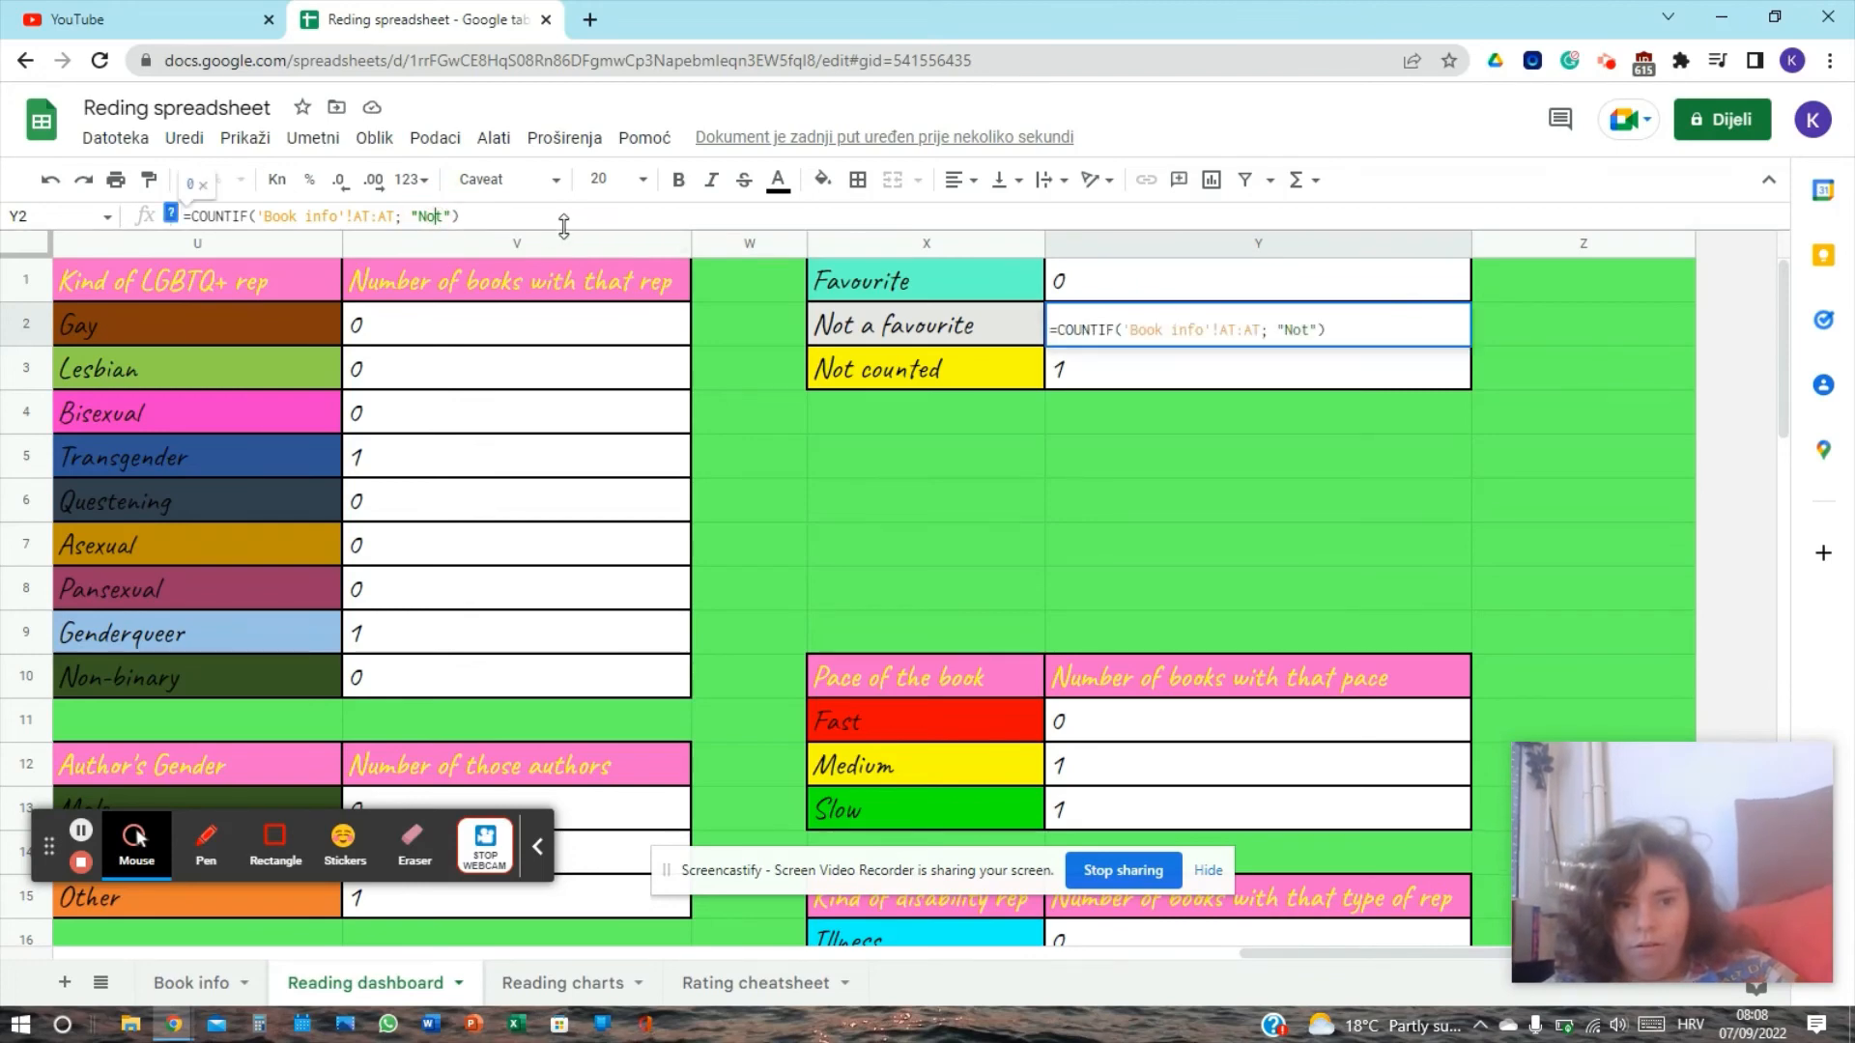
type("t")
key("Return")
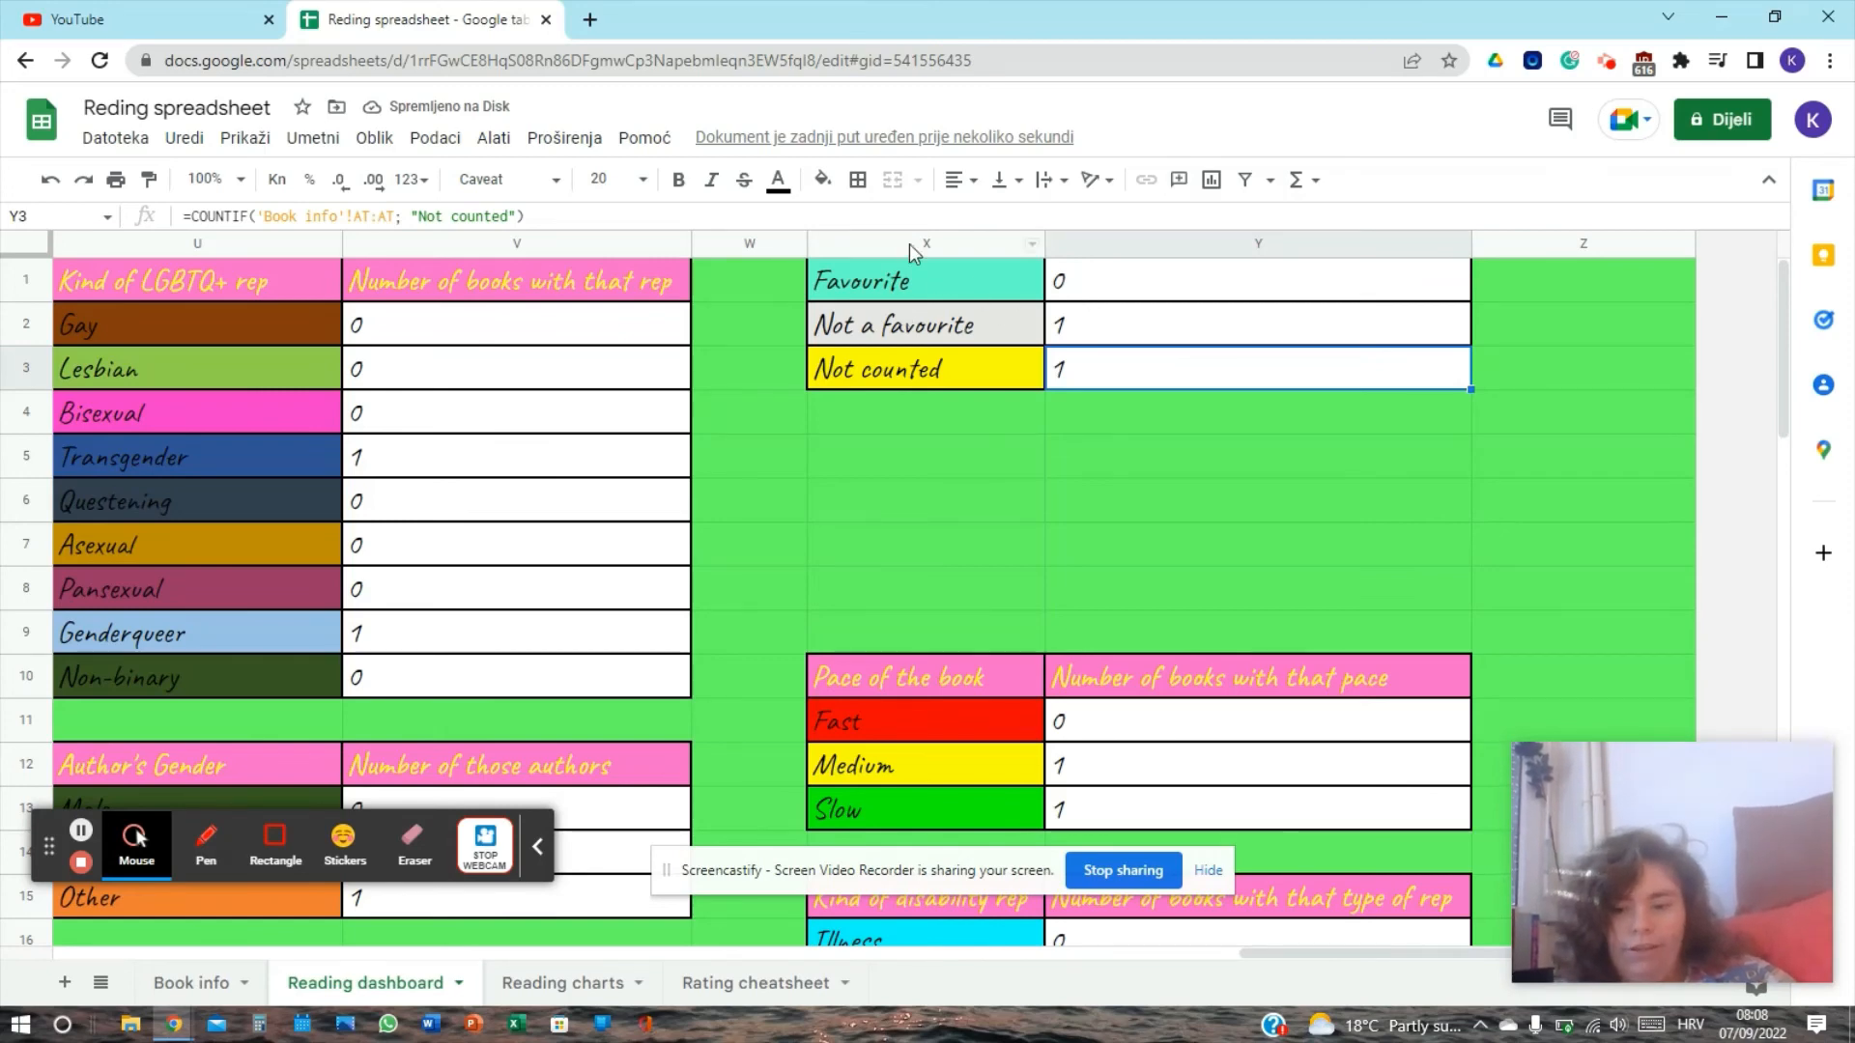
Step: Review the favourites table row by row, covering Favourite, Not a favourite and Not counted
left_click(898, 290)
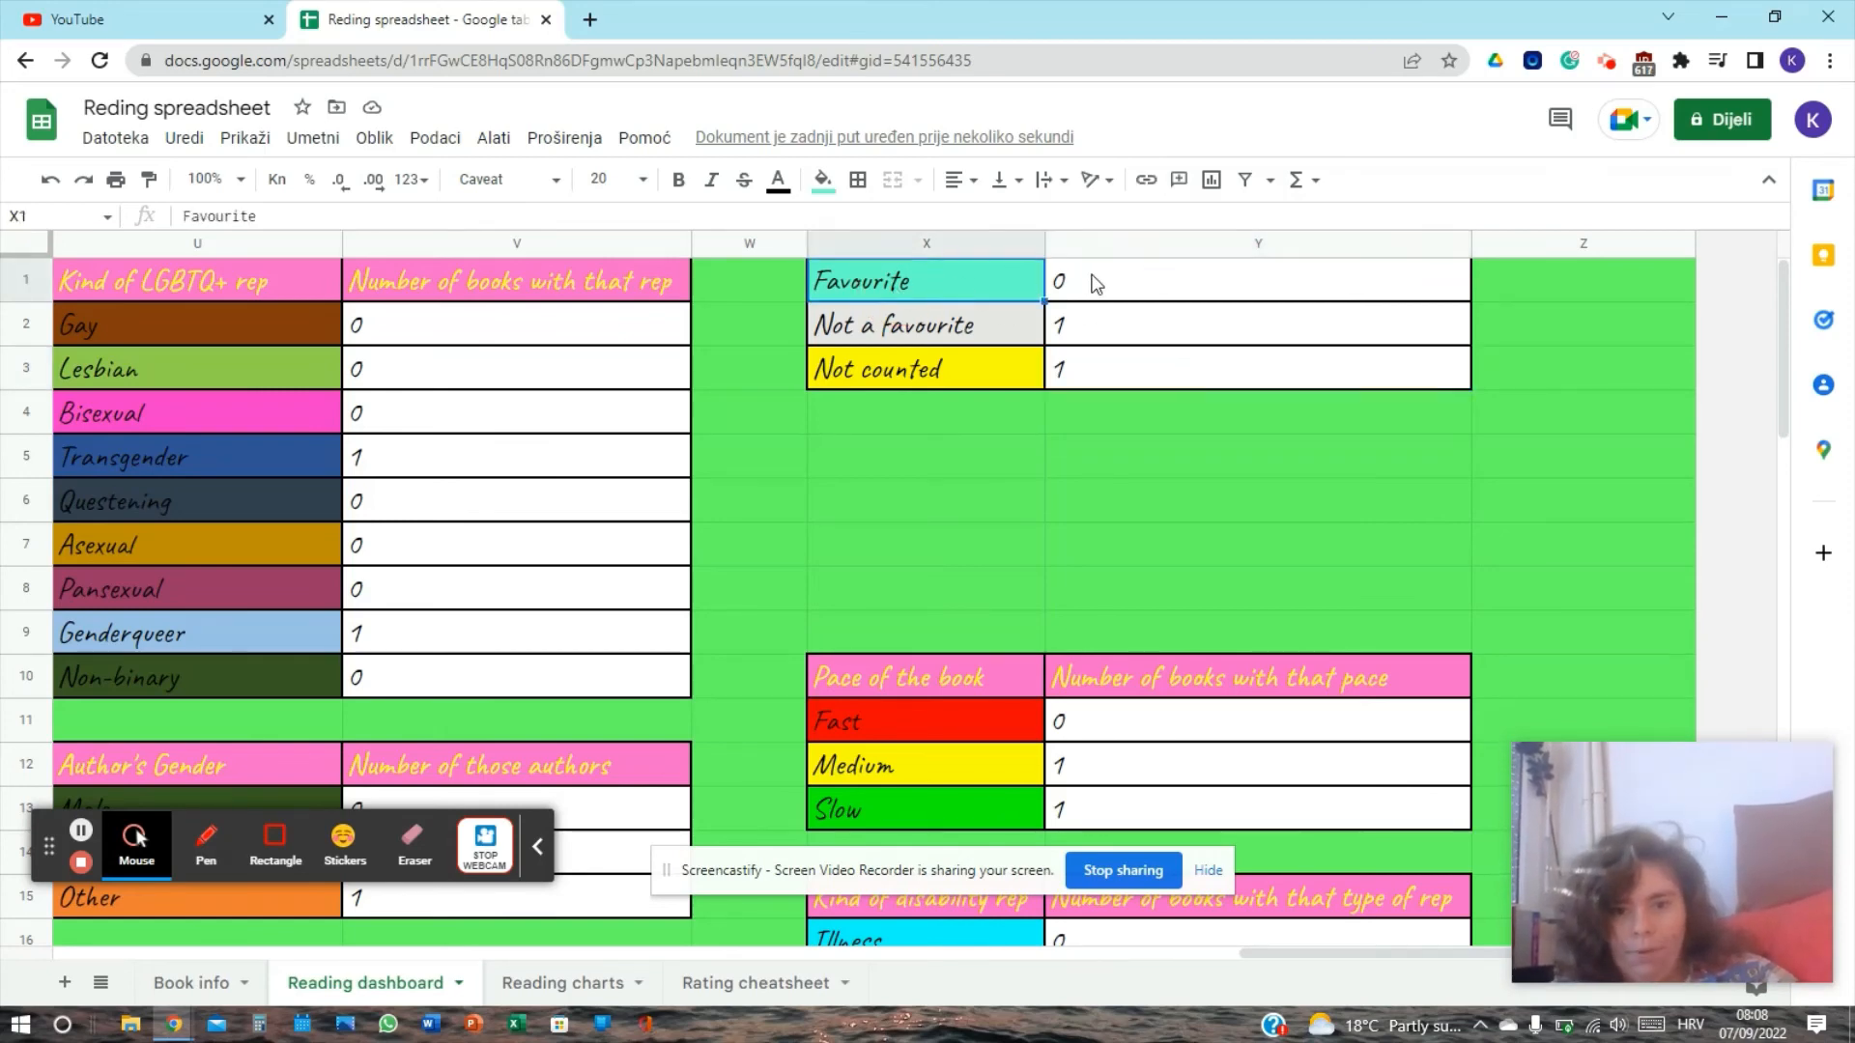
left_click(916, 336)
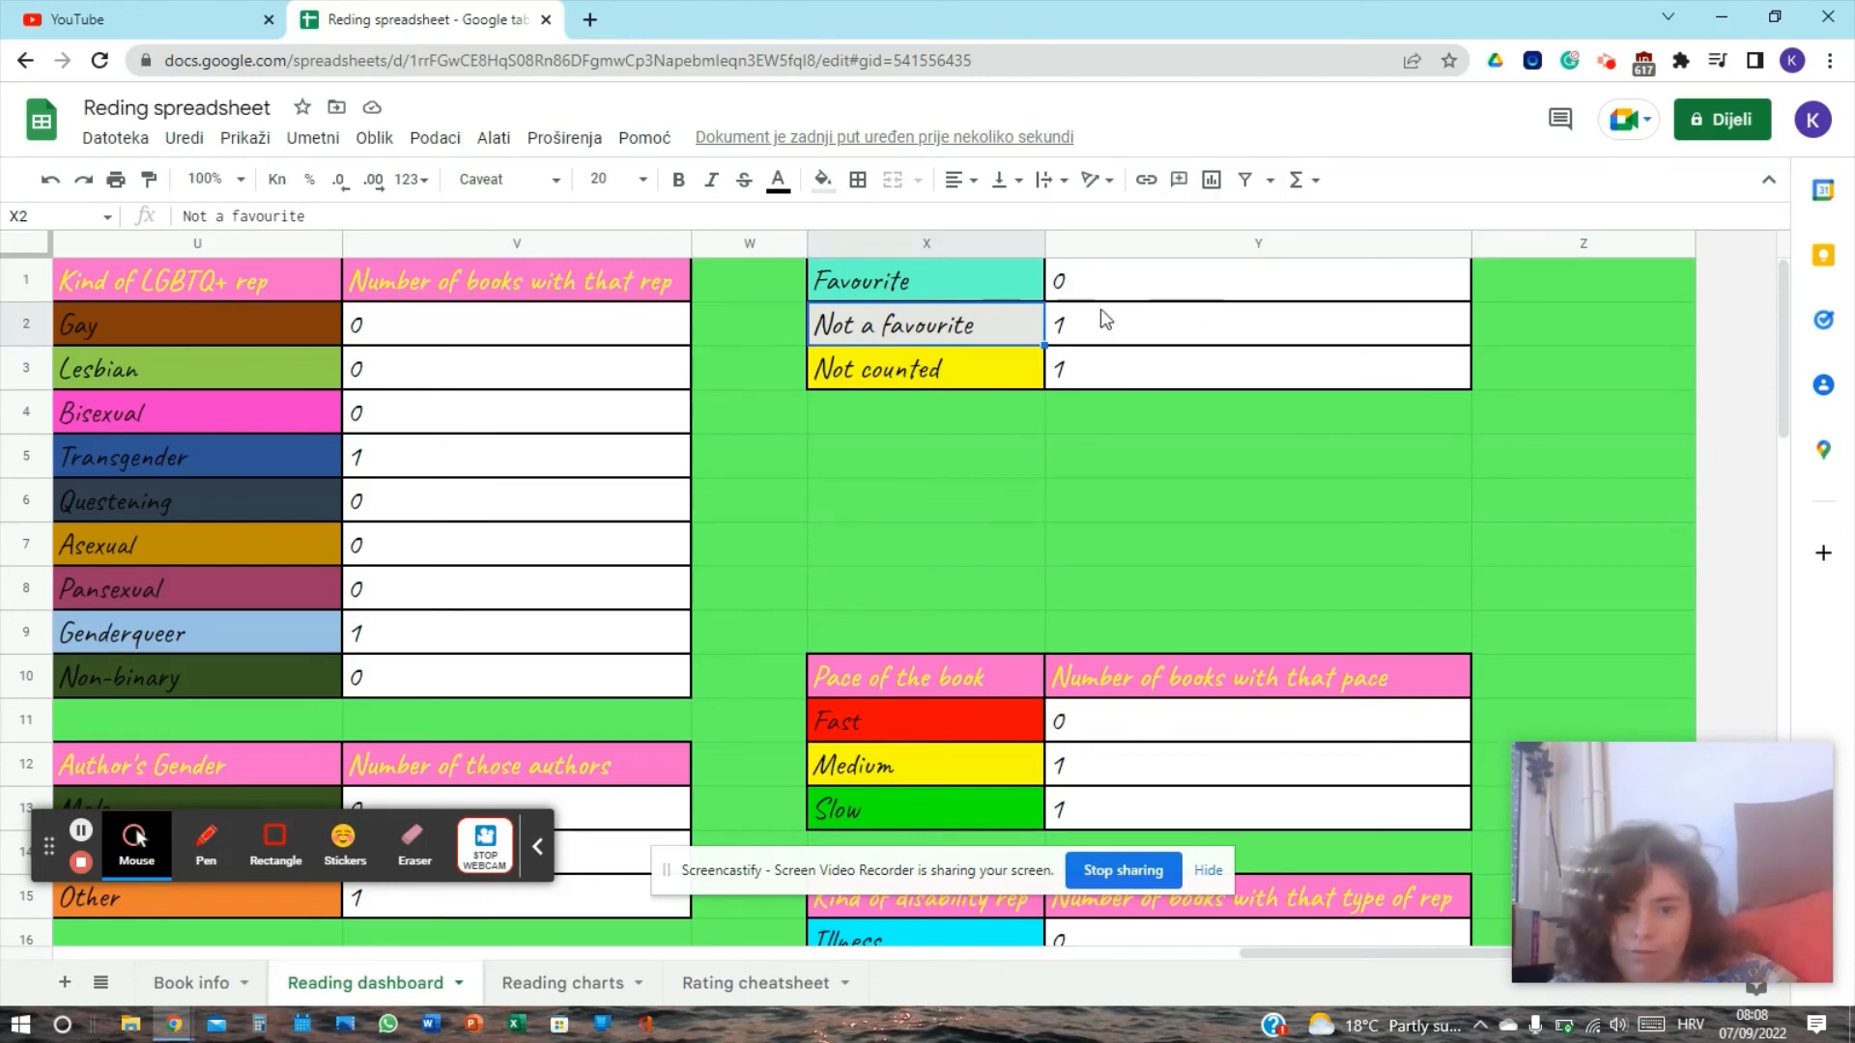
left_click(952, 382)
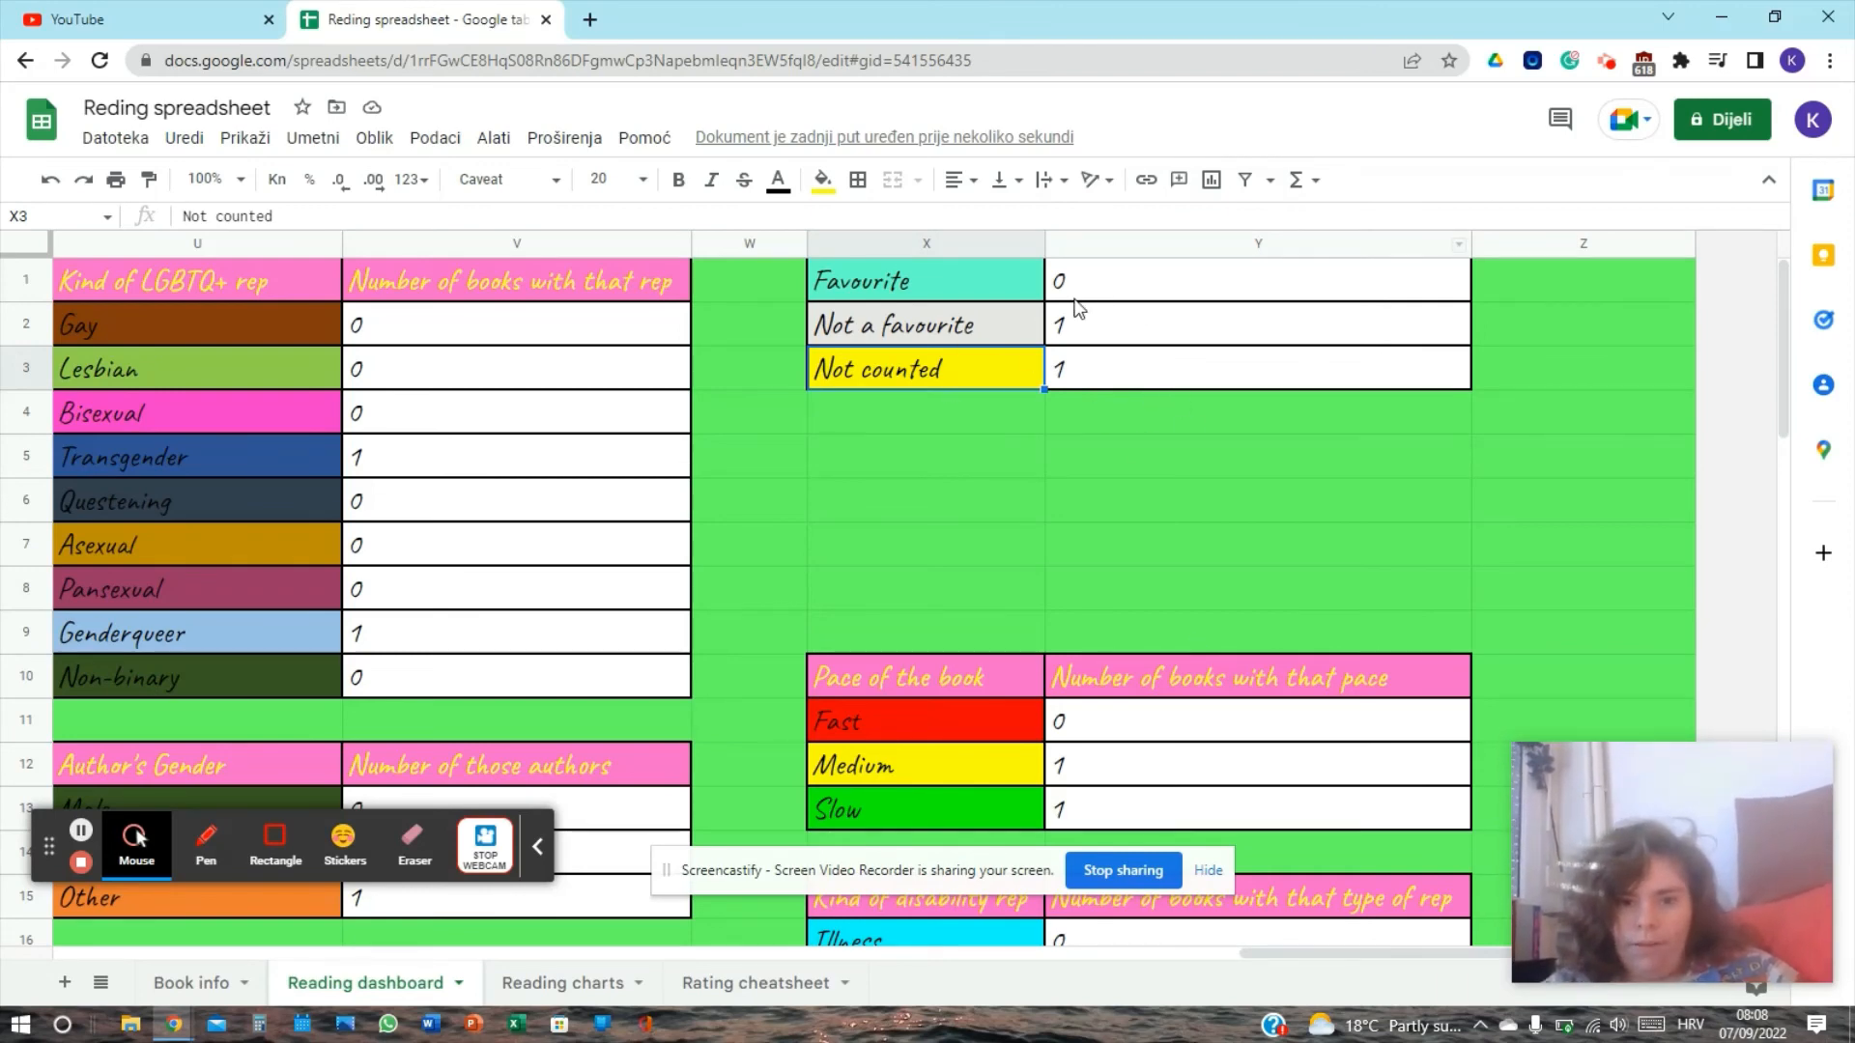
Step: Review the Pace of the book table and the Kind of disability rep table, going through each category from Fast to Other
left_click(863, 683)
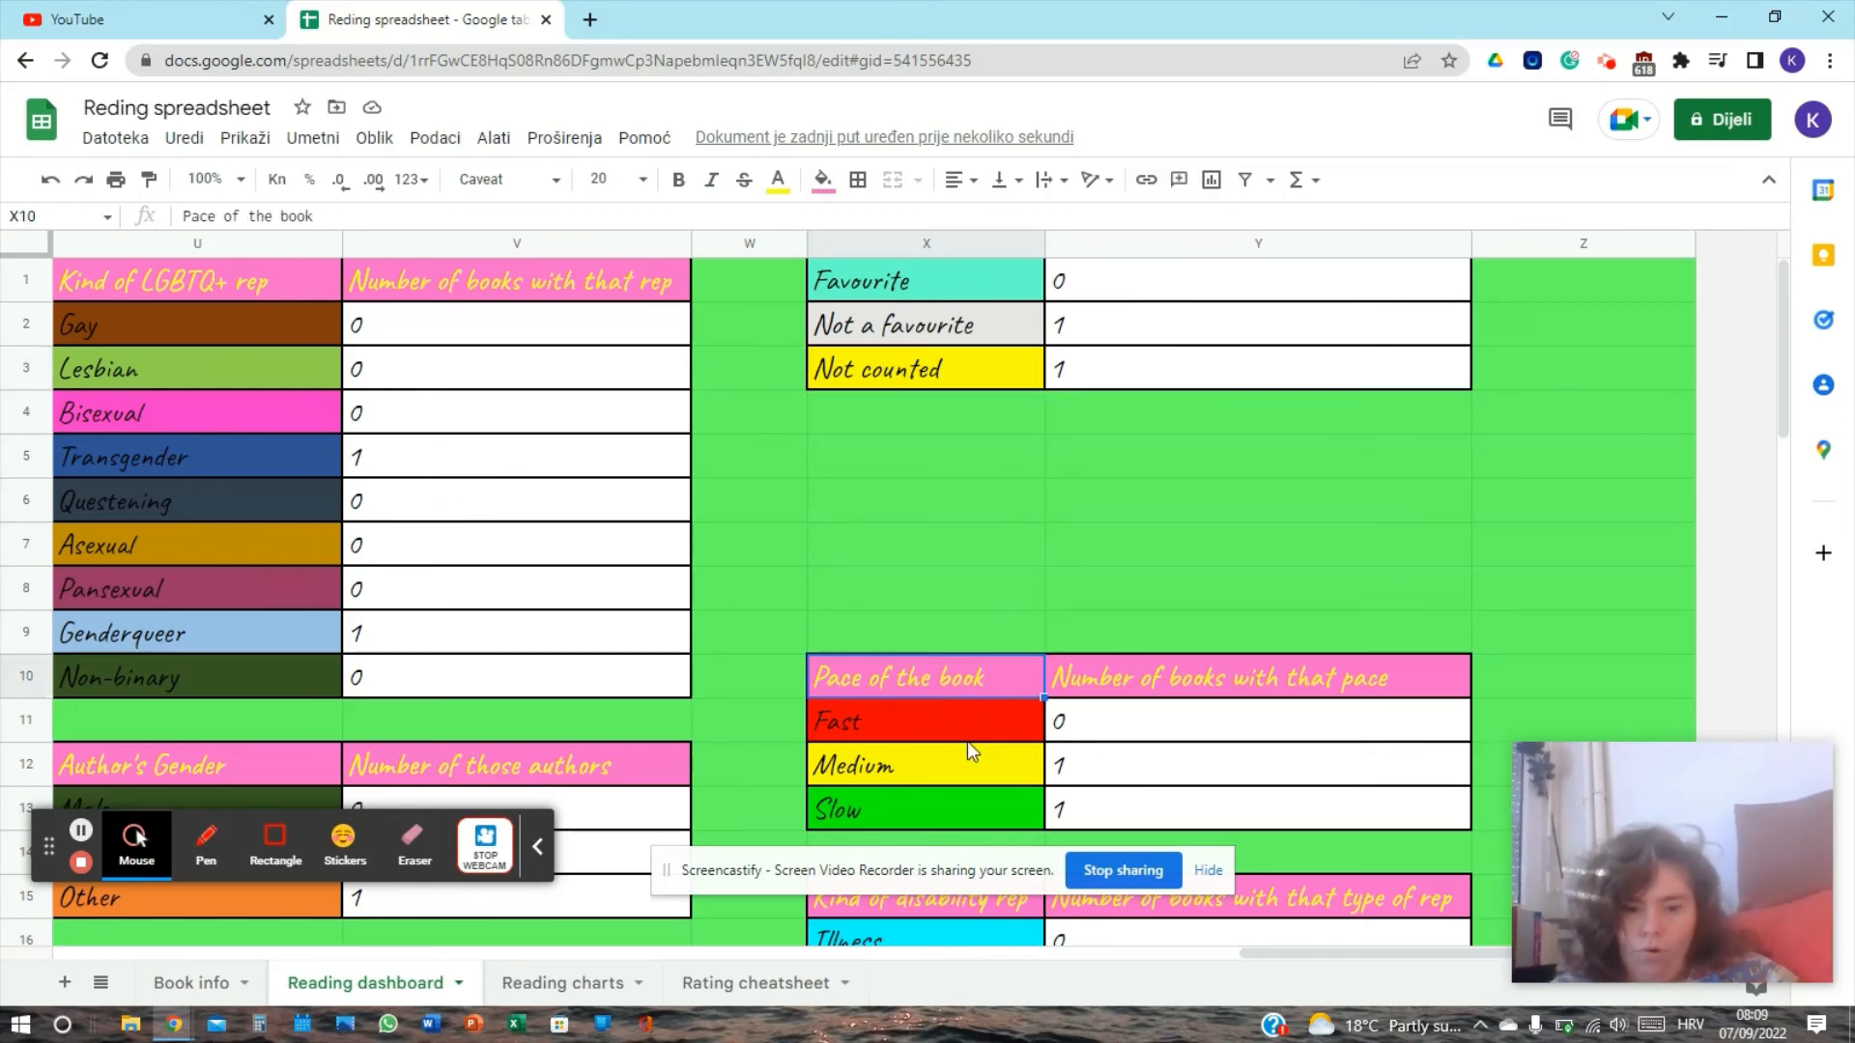
key("Down")
key("Down")
key("Down")
key("Down")
key("Down")
key("Down")
key("Down")
key("Down")
key("Down")
key("Down")
key("Down")
key("Down")
key("Down")
key("Down")
key("Down")
key("Down")
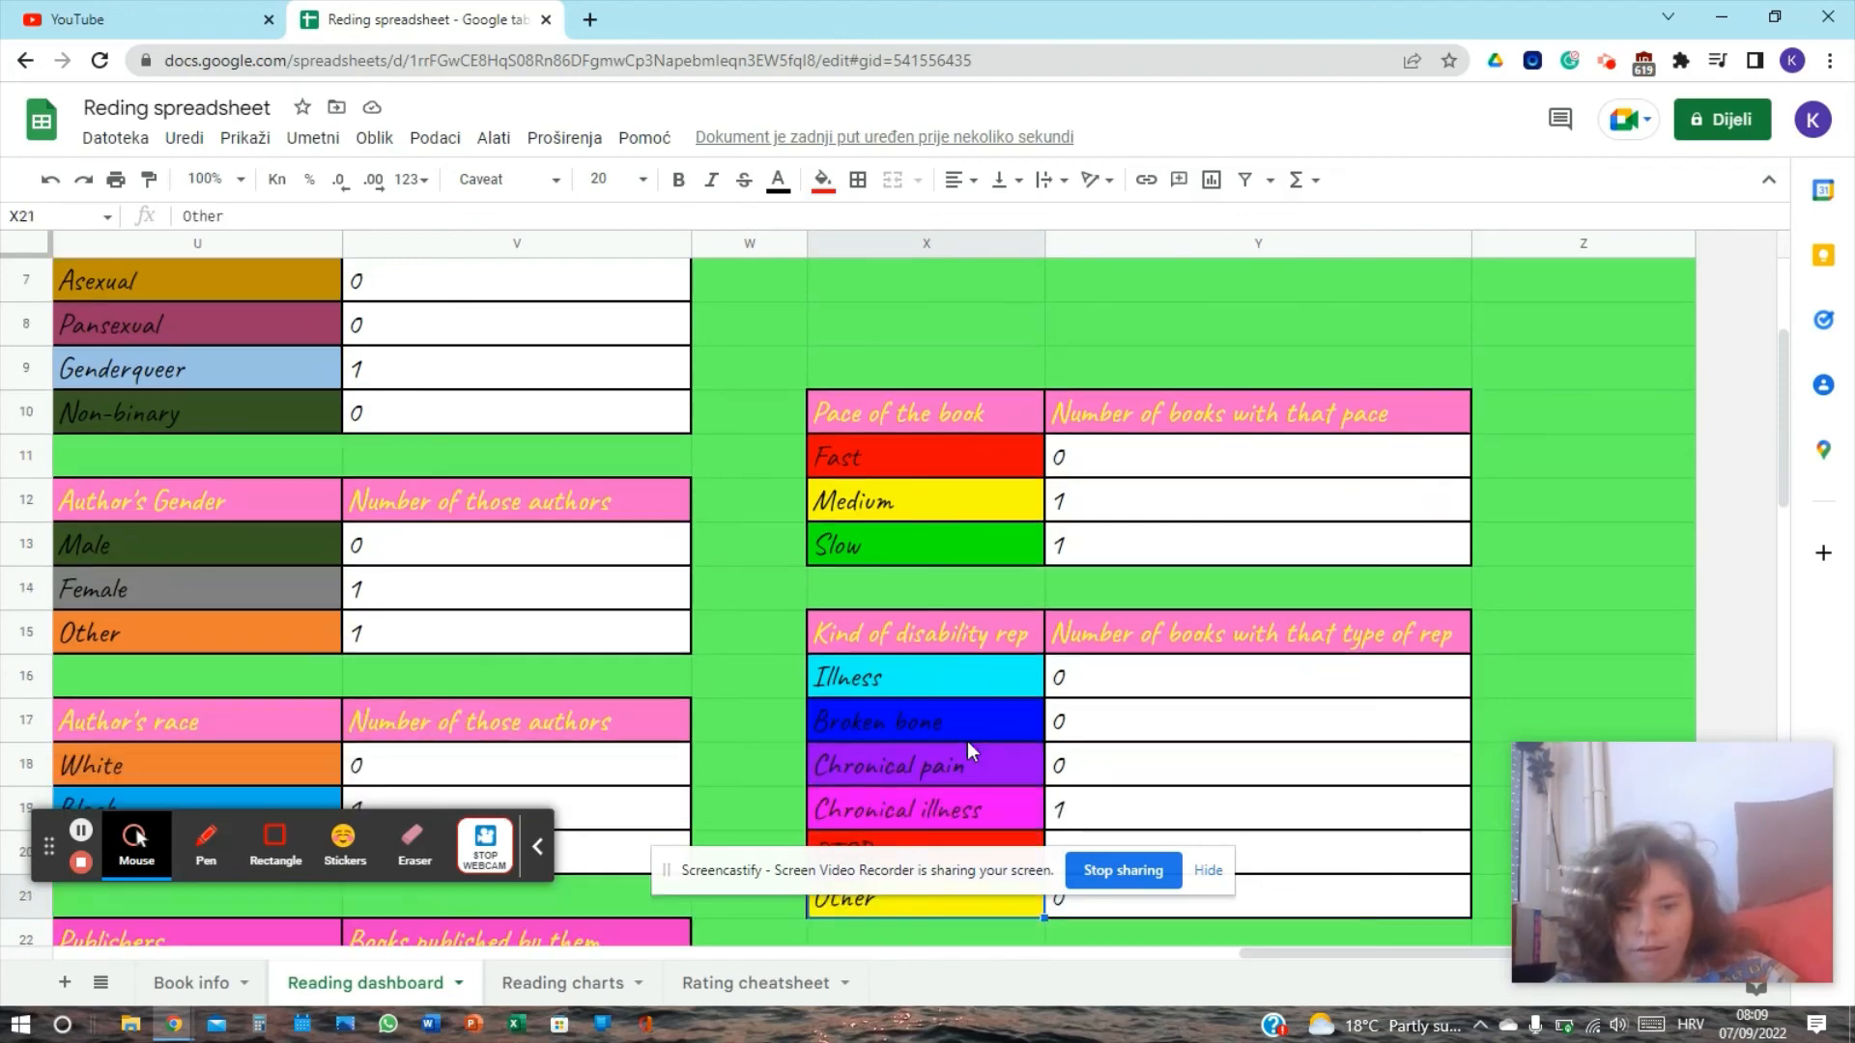
Step: Check the Reading dashboard below the Kind of disability rep table, down to the sheet's last rows, for further tables
key("Down")
key("Down")
key("Down")
key("Down")
key("Down")
key("Down")
key("Down")
key("Down")
key("Down")
key("Down")
key("Down")
key("Down")
key("Down")
key("Down")
key("Down")
key("Down")
key("Down")
key("Down")
key("Down")
key("Down")
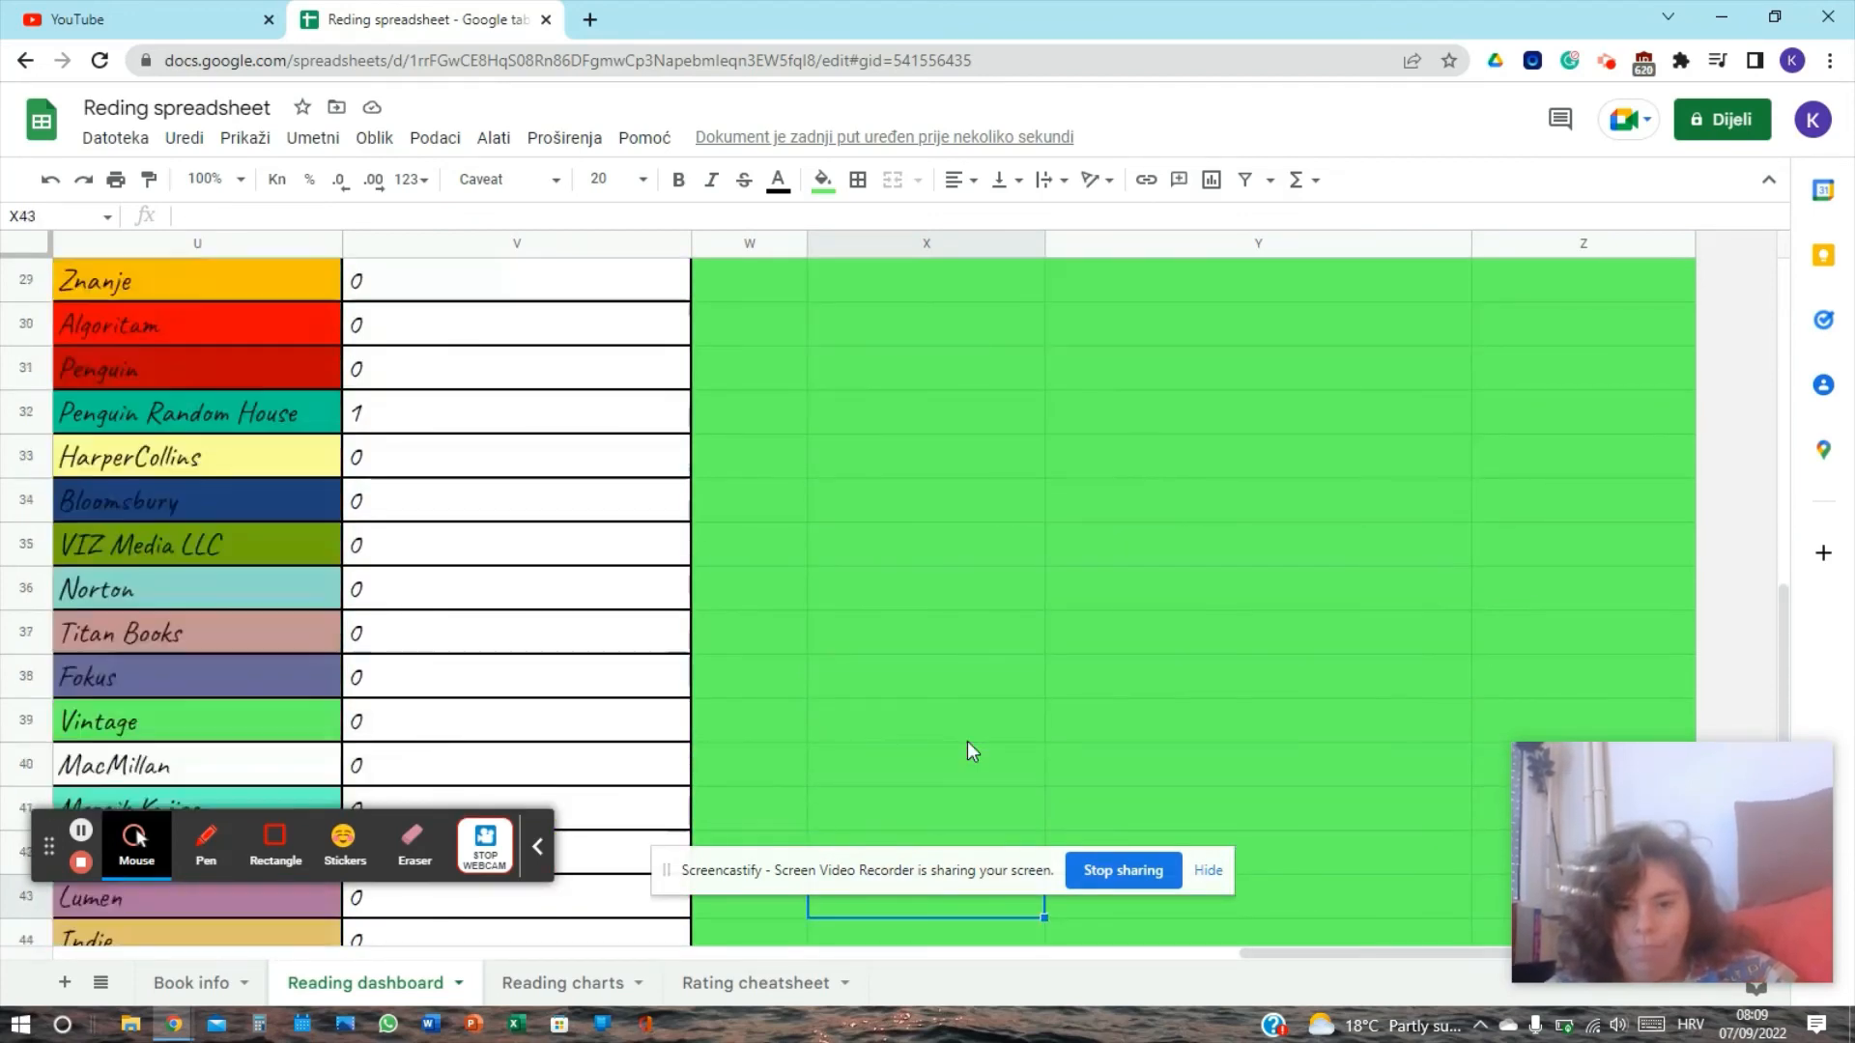
key("Up")
key("Up")
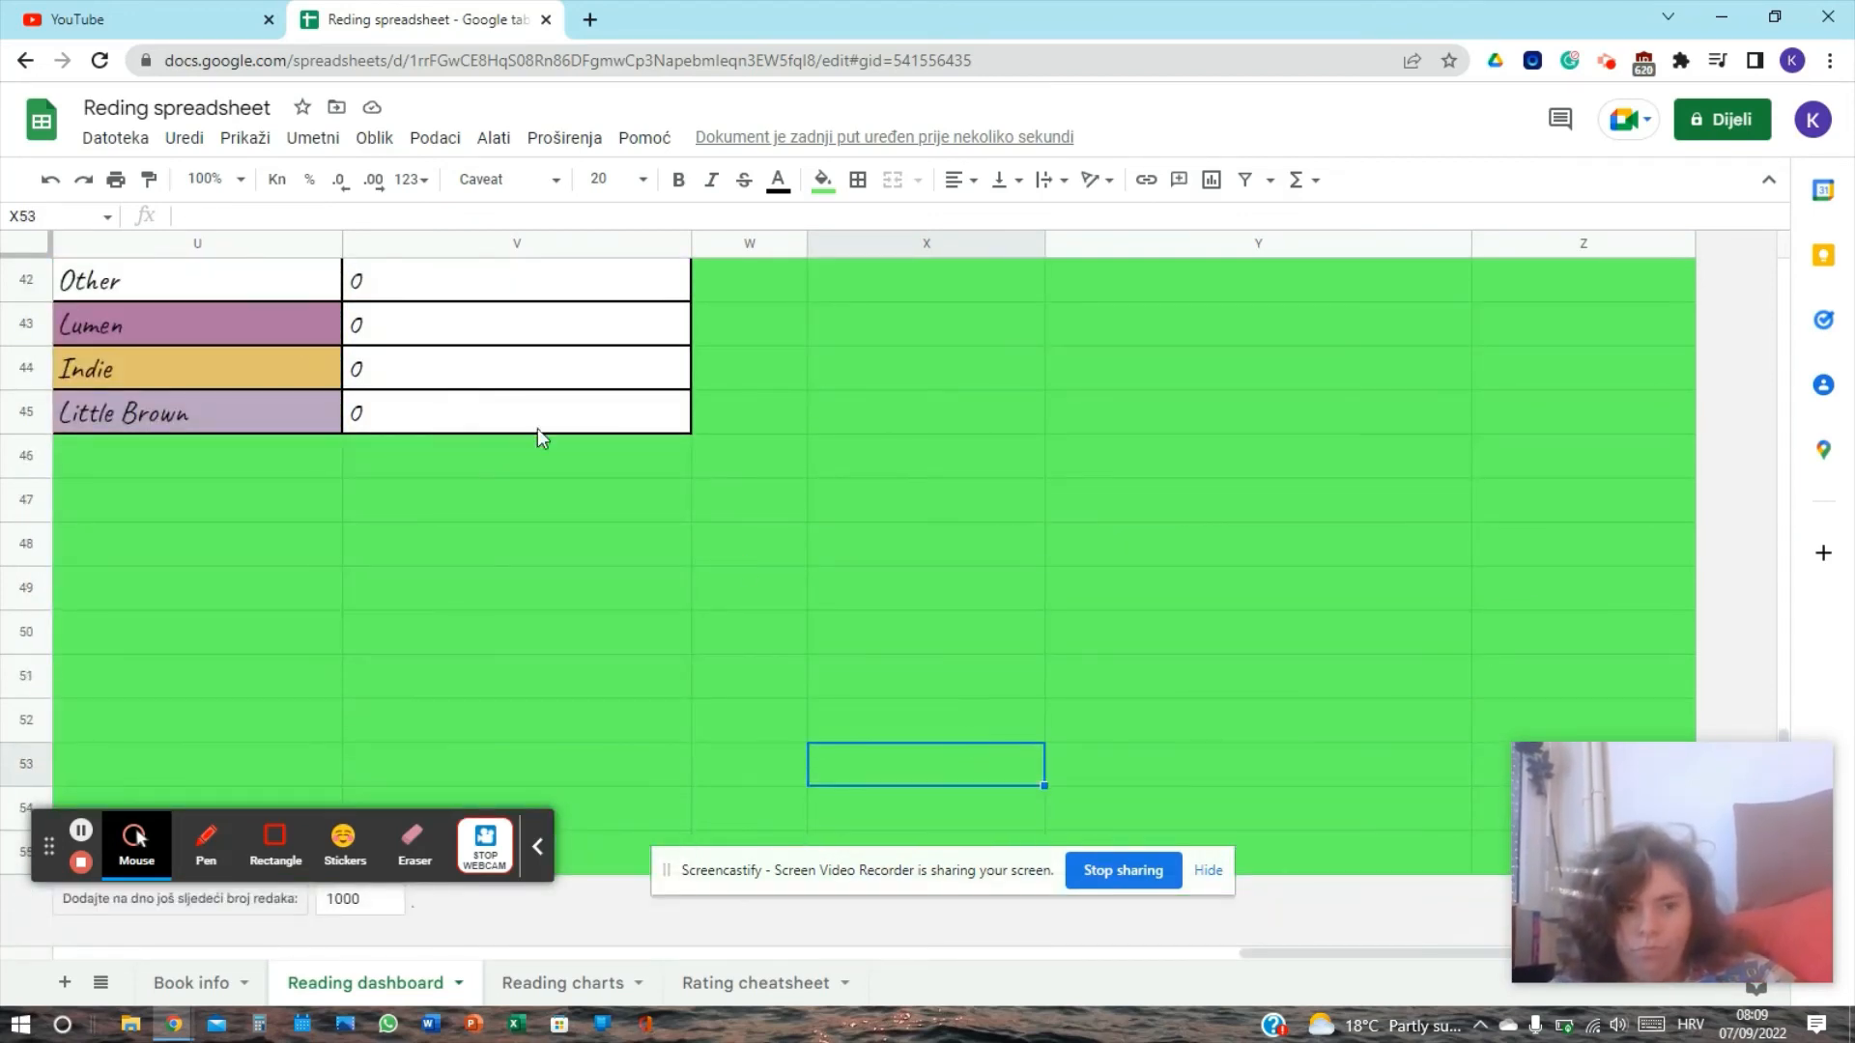
left_click(98, 243)
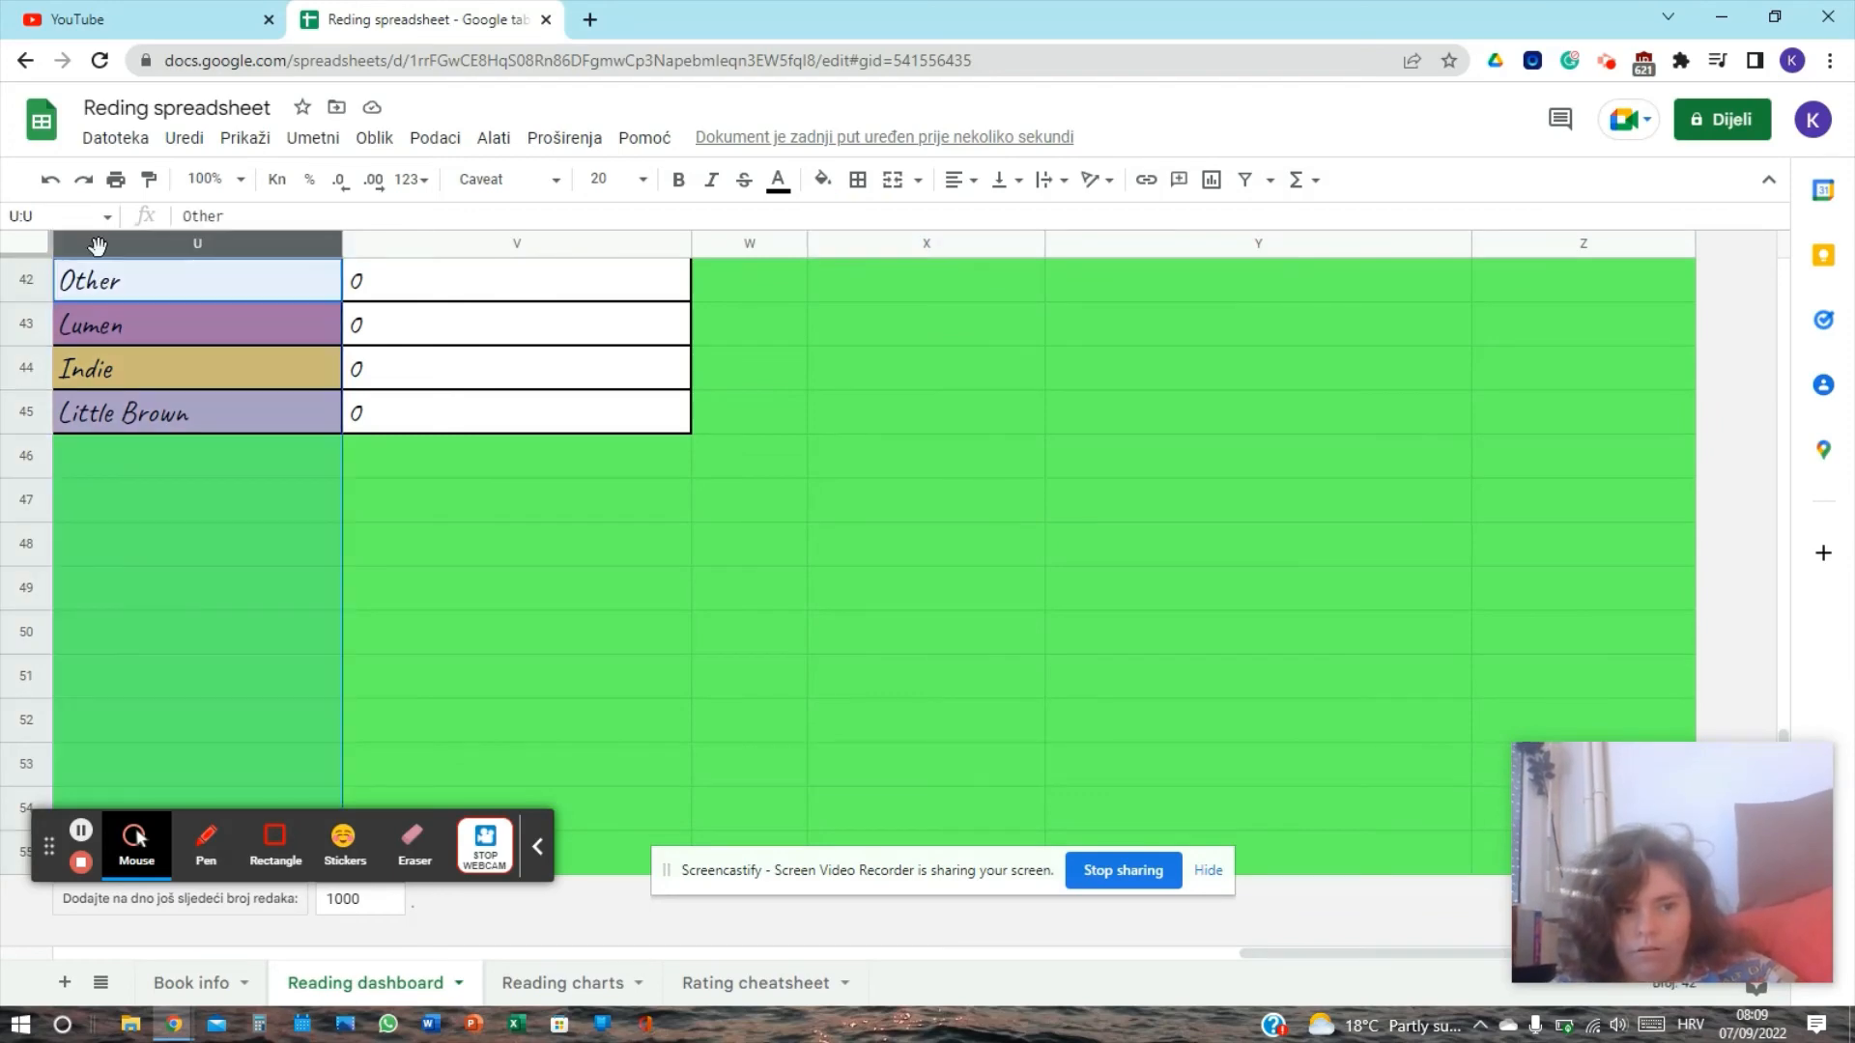
Step: Return to the Total books read cell A1 at the start of the Reading dashboard
key("Left")
key("Left")
key("Left")
key("Left")
key("Left")
key("Left")
key("Left")
key("Left")
key("Left")
key("Left")
key("Left")
key("Left")
key("Left")
key("Left")
key("Left")
key("Left")
key("Left")
key("Left")
key("Left")
key("Left")
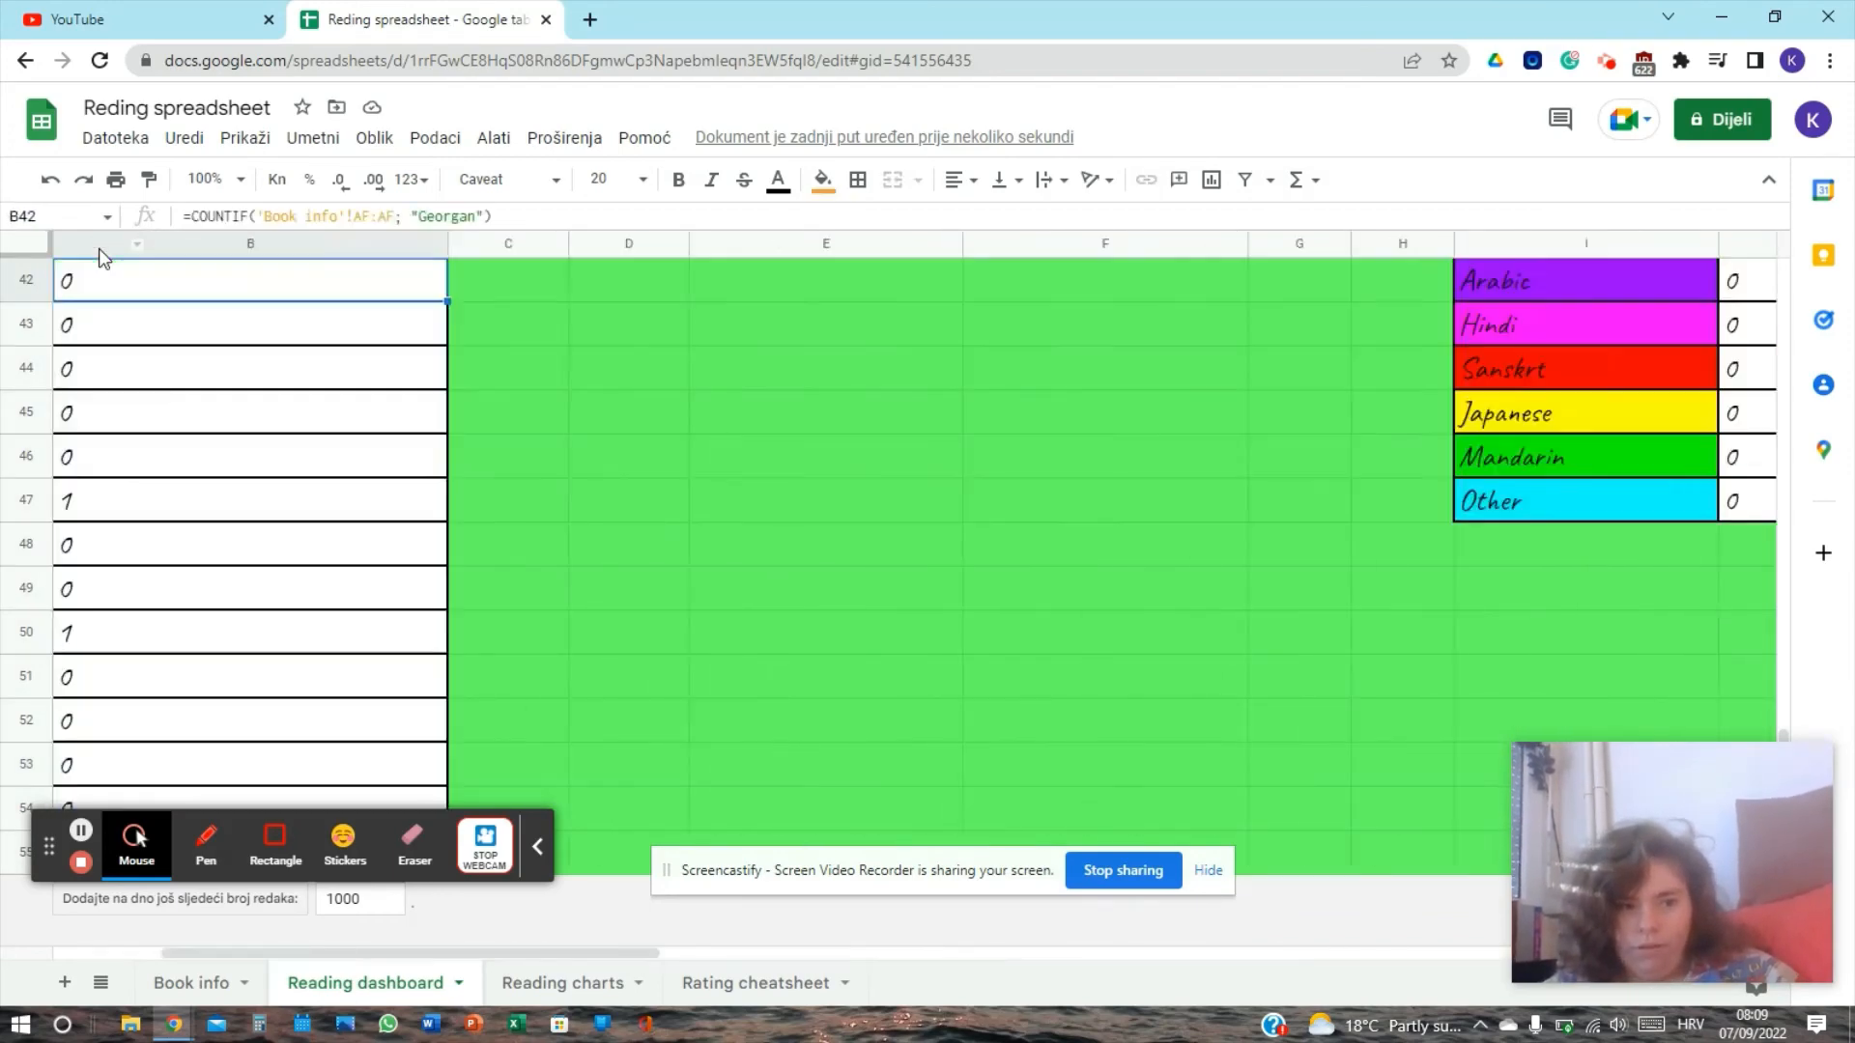
key("Up")
key("Up")
key("Up")
key("Up")
key("Up")
key("Up")
key("Up")
key("Up")
key("Up")
key("Up")
key("Up")
key("Up")
key("Up")
key("Up")
key("Up")
key("Up")
key("Up")
key("Up")
key("Up")
key("Up")
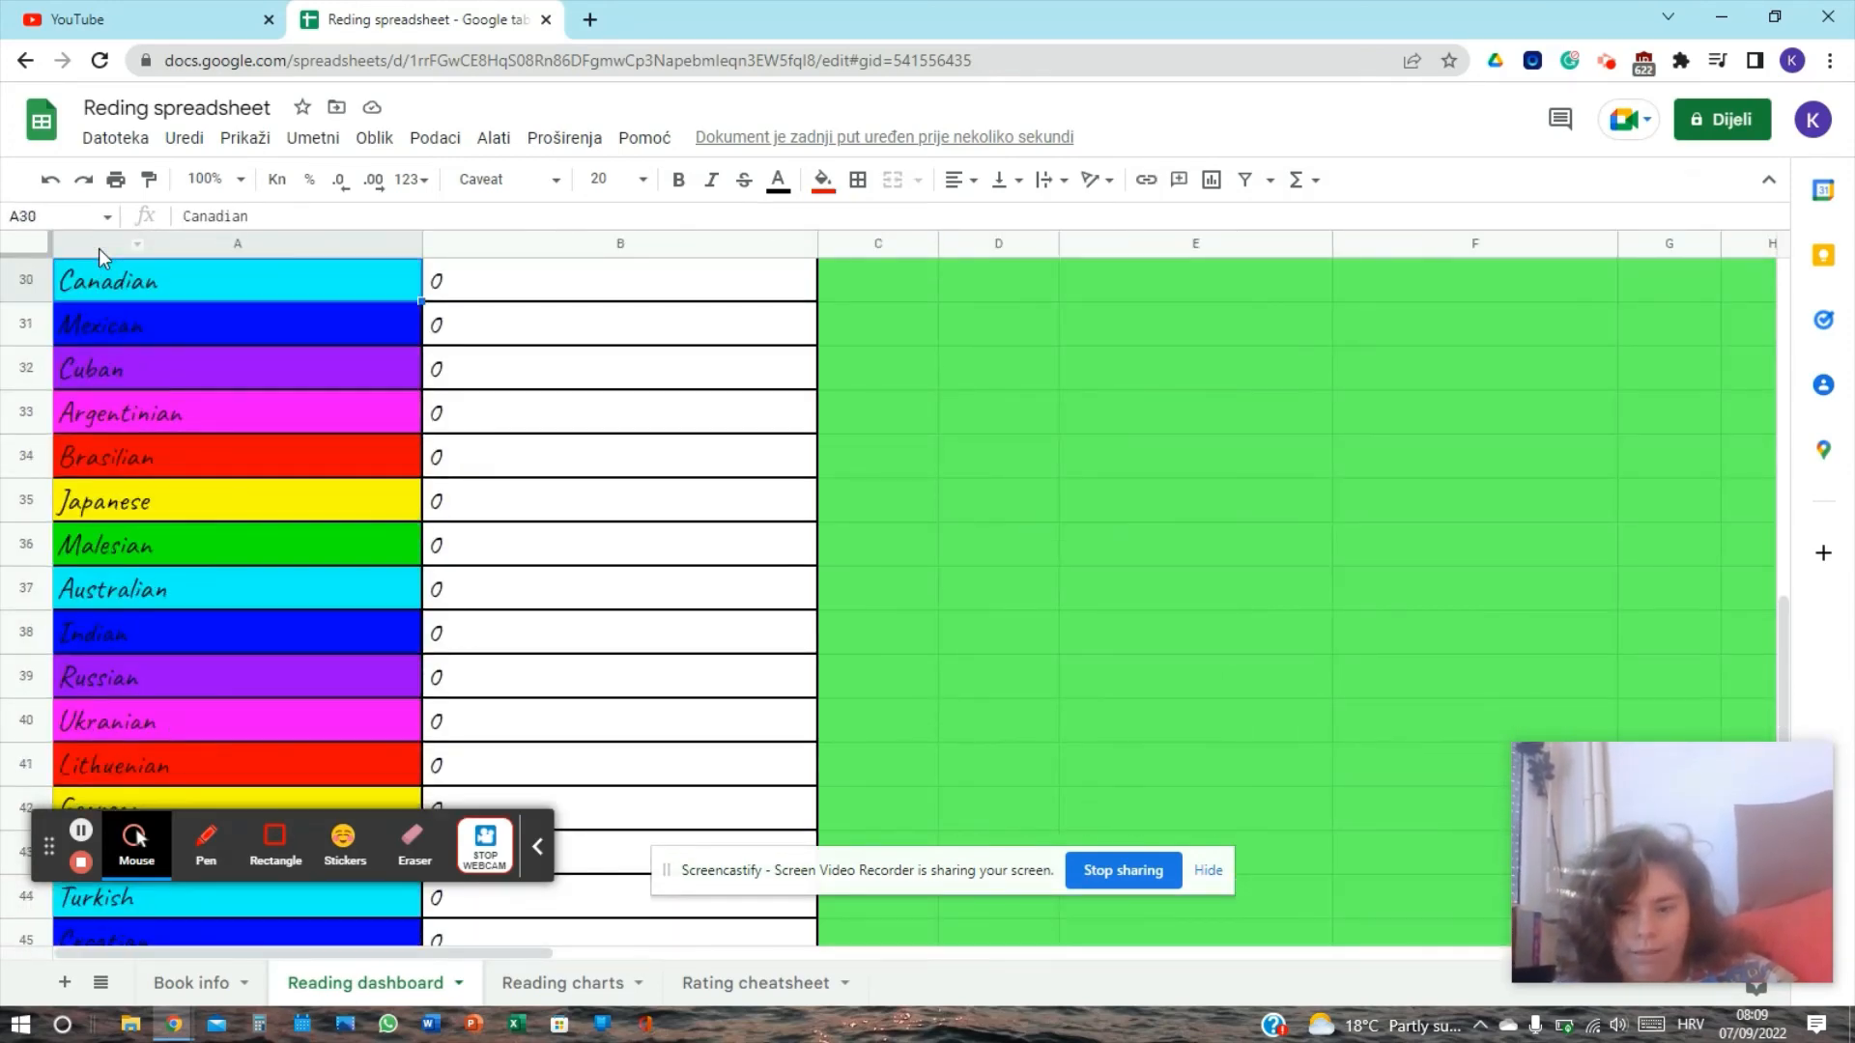
key("Up")
key("Up")
key("Up")
key("Up")
key("Up")
key("Up")
key("Up")
key("Up")
key("Up")
key("Up")
key("Up")
key("Up")
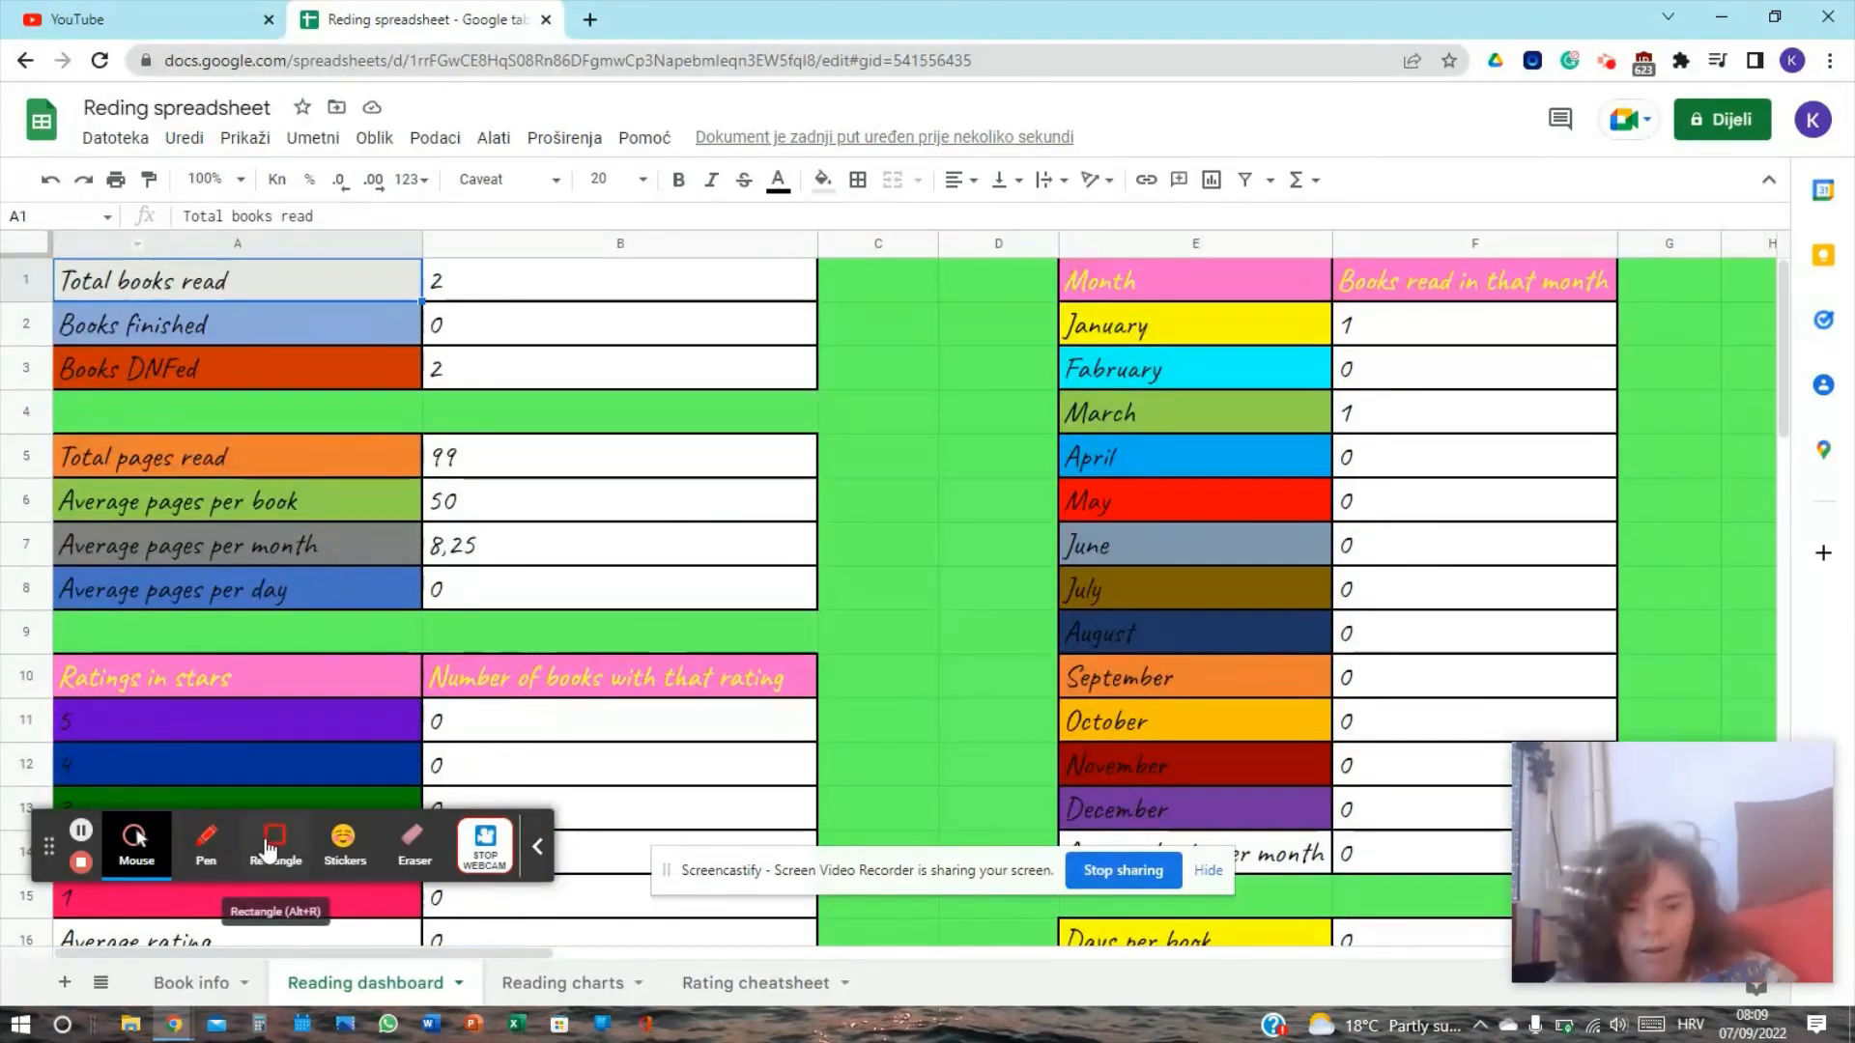
Step: Open the Reading charts sheet and inspect both slices of the two-slice pie chart starting at row 19 in columns A to F
left_click(558, 987)
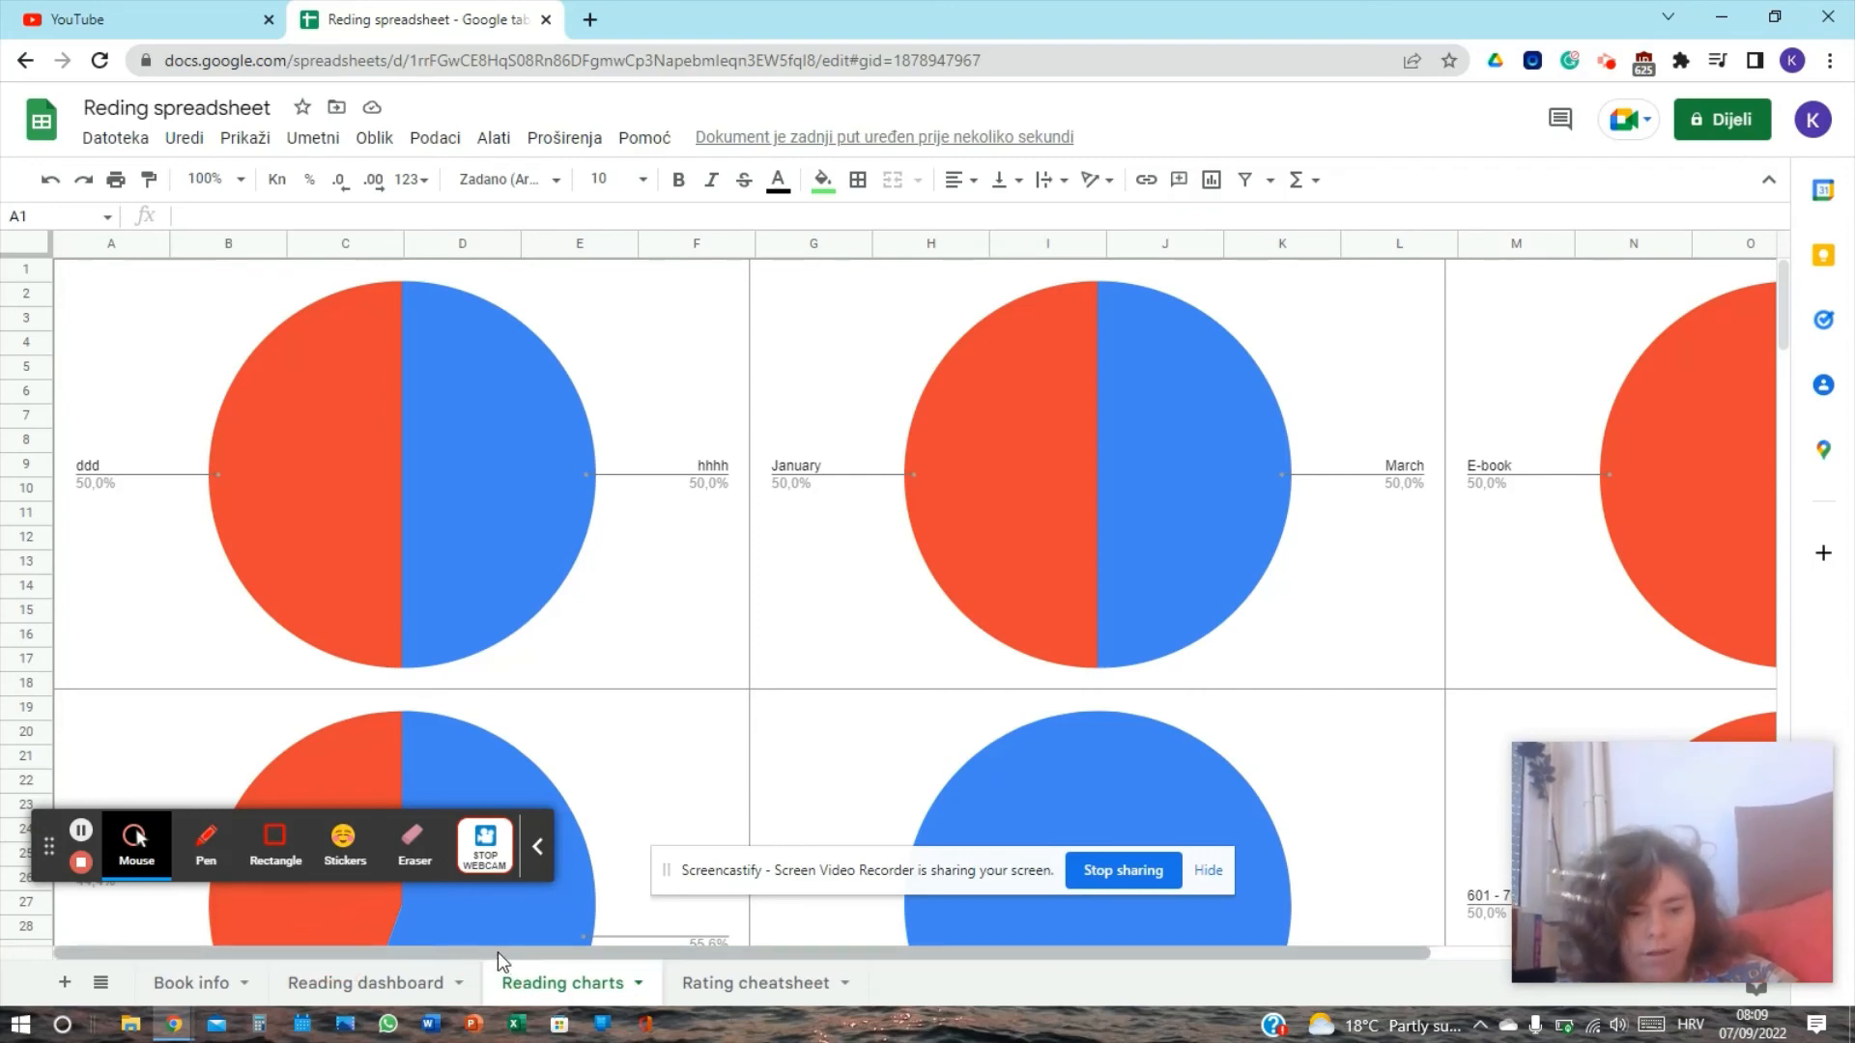
mouse_move(252, 956)
left_mouse_down()
mouse_move(552, 960)
mouse_move(268, 957)
left_mouse_up()
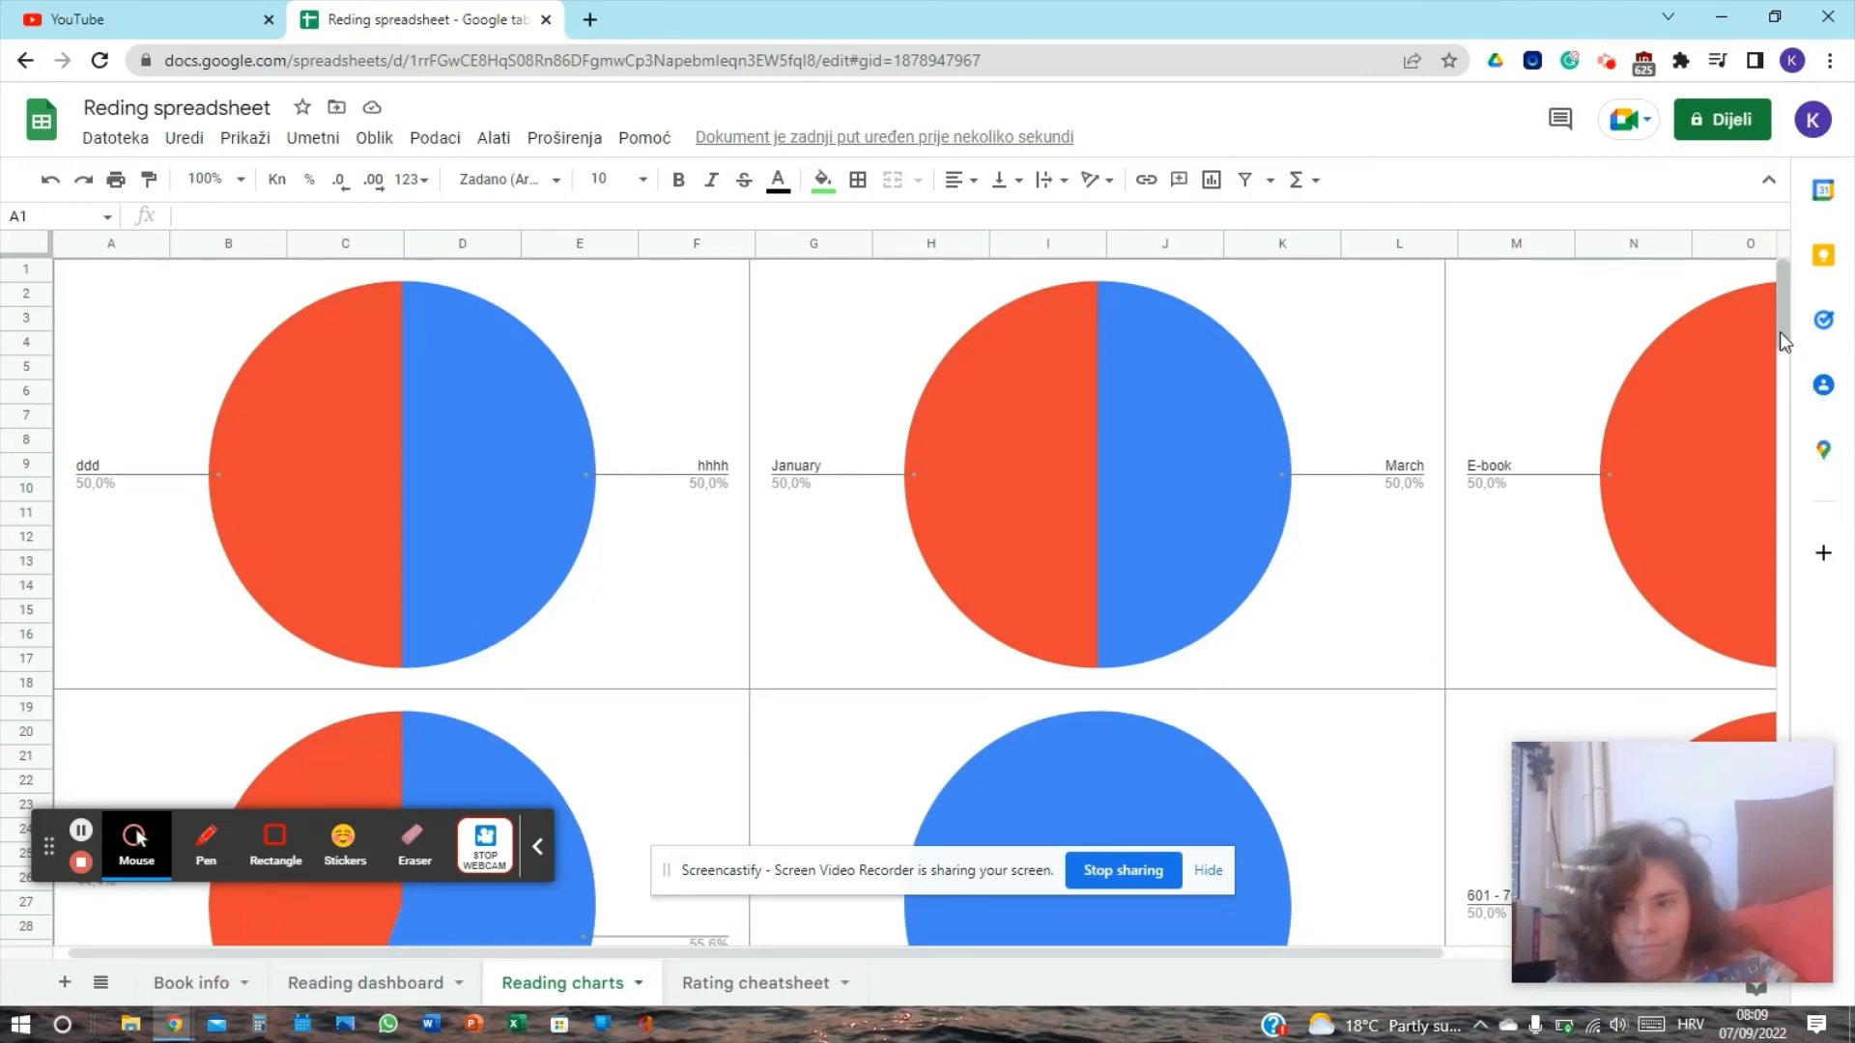
left_click_drag(1782, 333, 1793, 407)
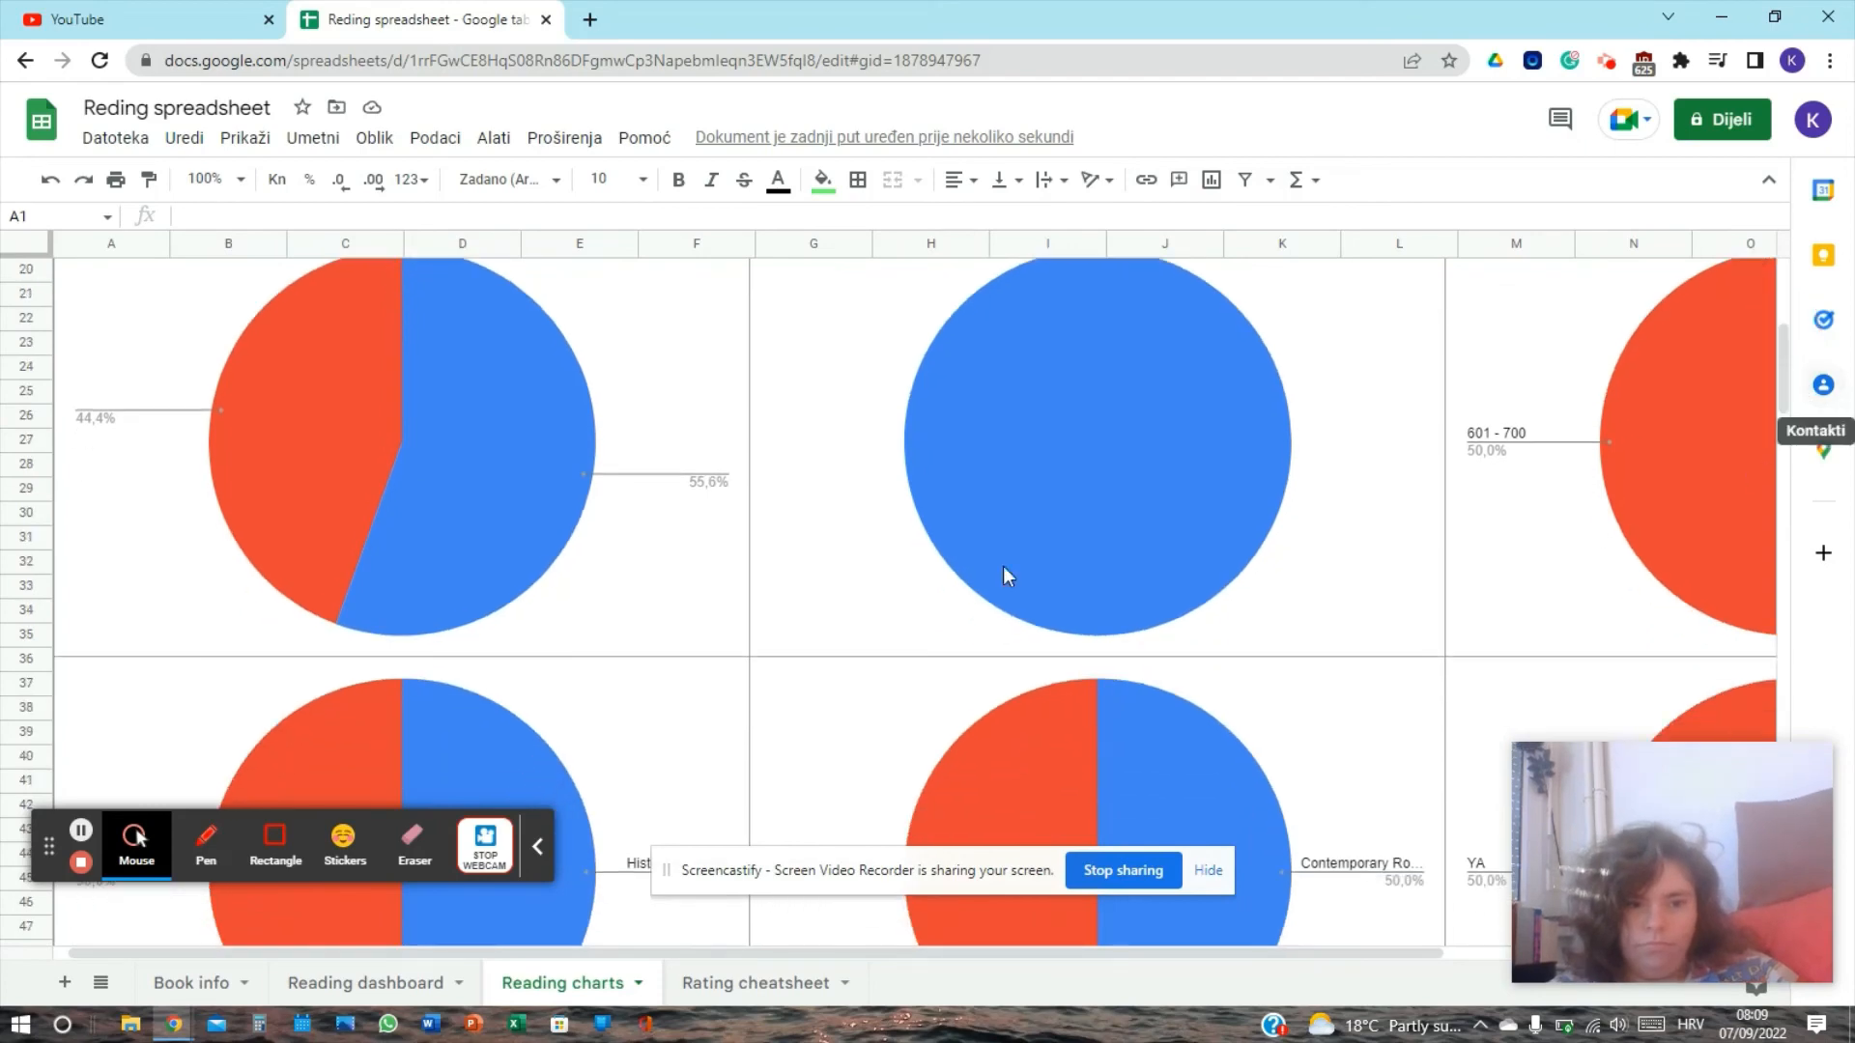
left_click(526, 487)
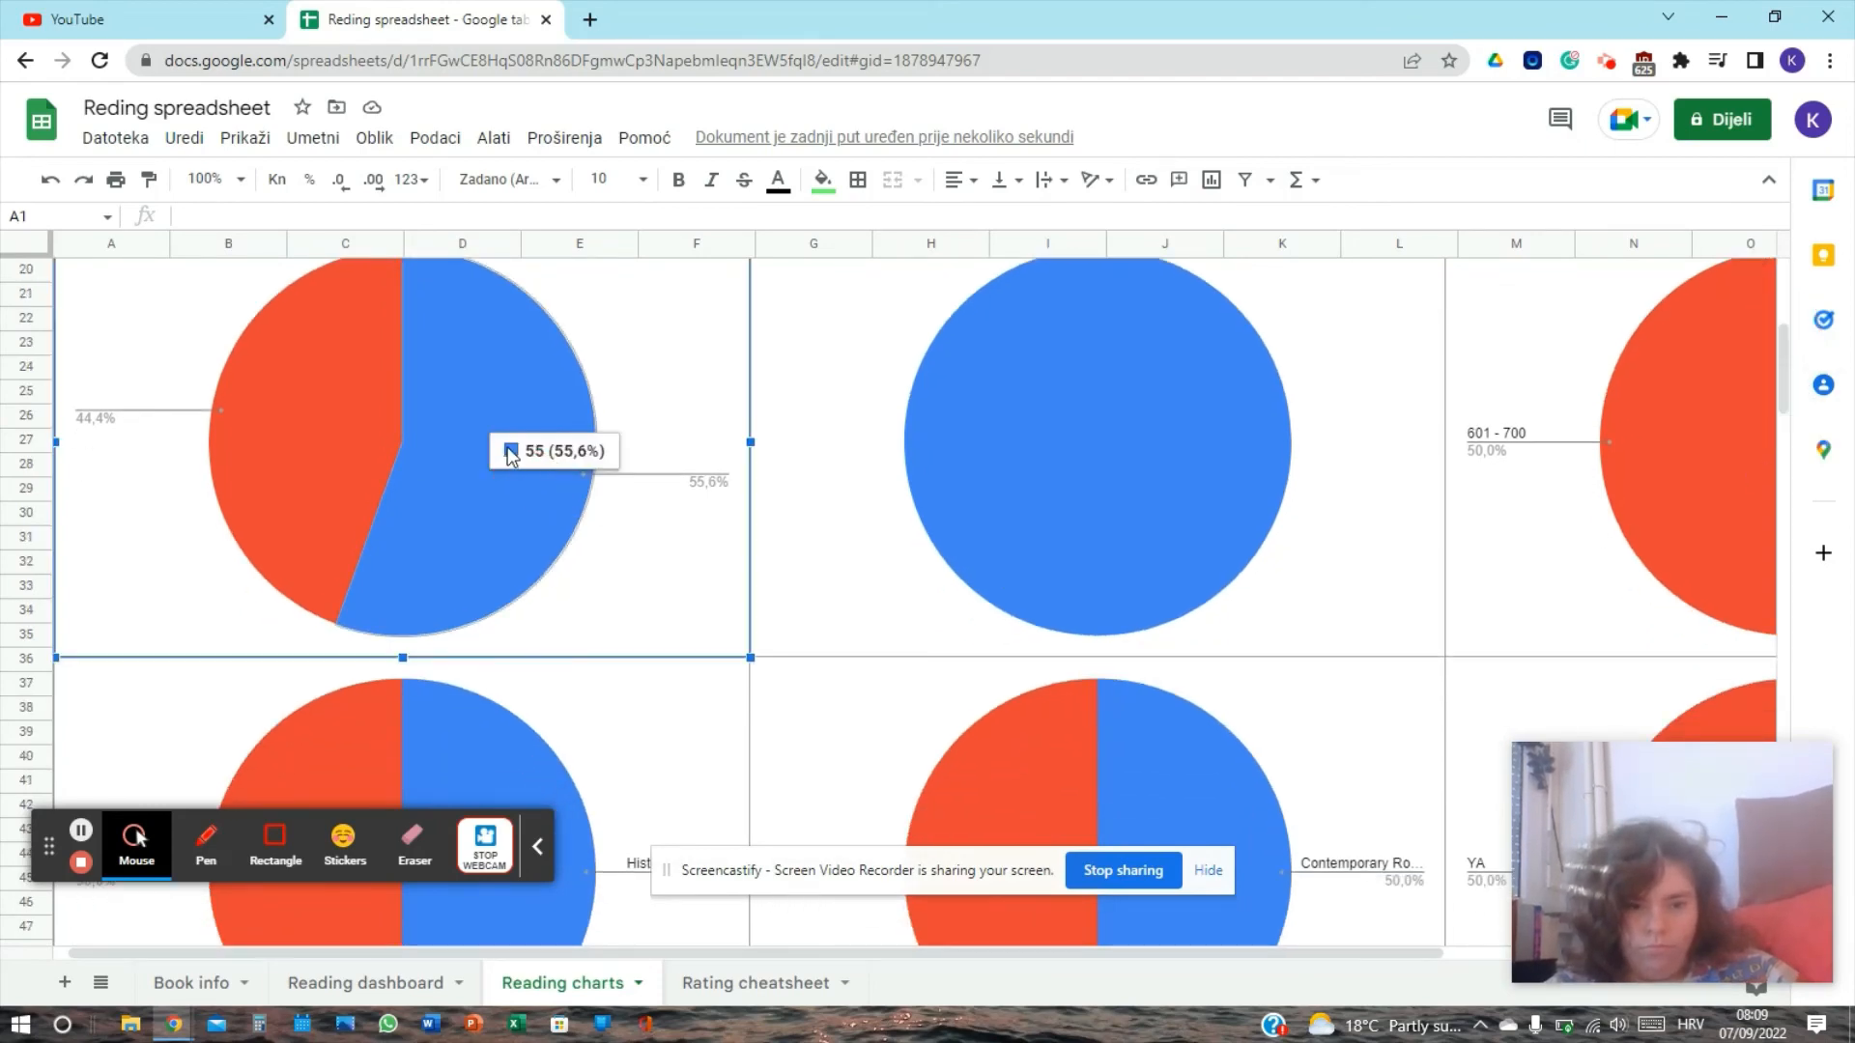
left_click(510, 450)
left_click(347, 456)
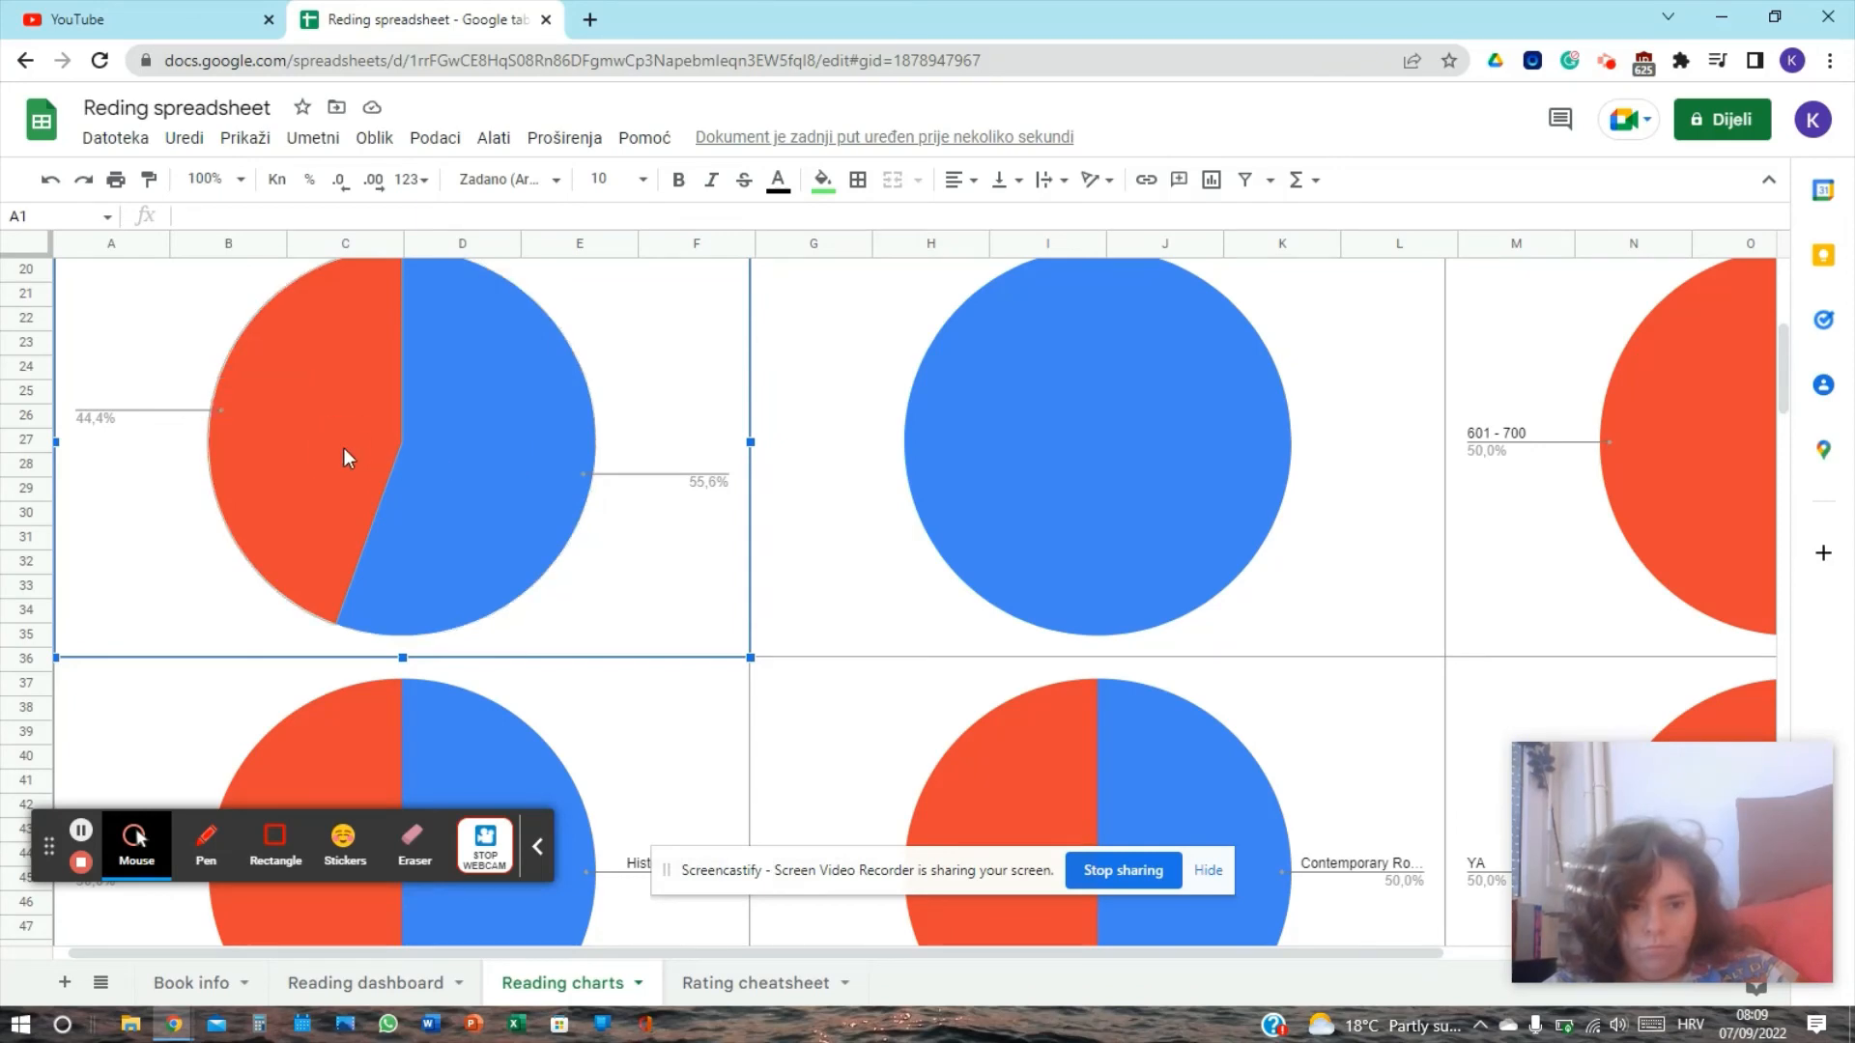
Step: Examine the data range and label options of that pie chart in the chart editor and close the editor
left_click(1787, 399)
left_click_drag(1786, 398, 1784, 371)
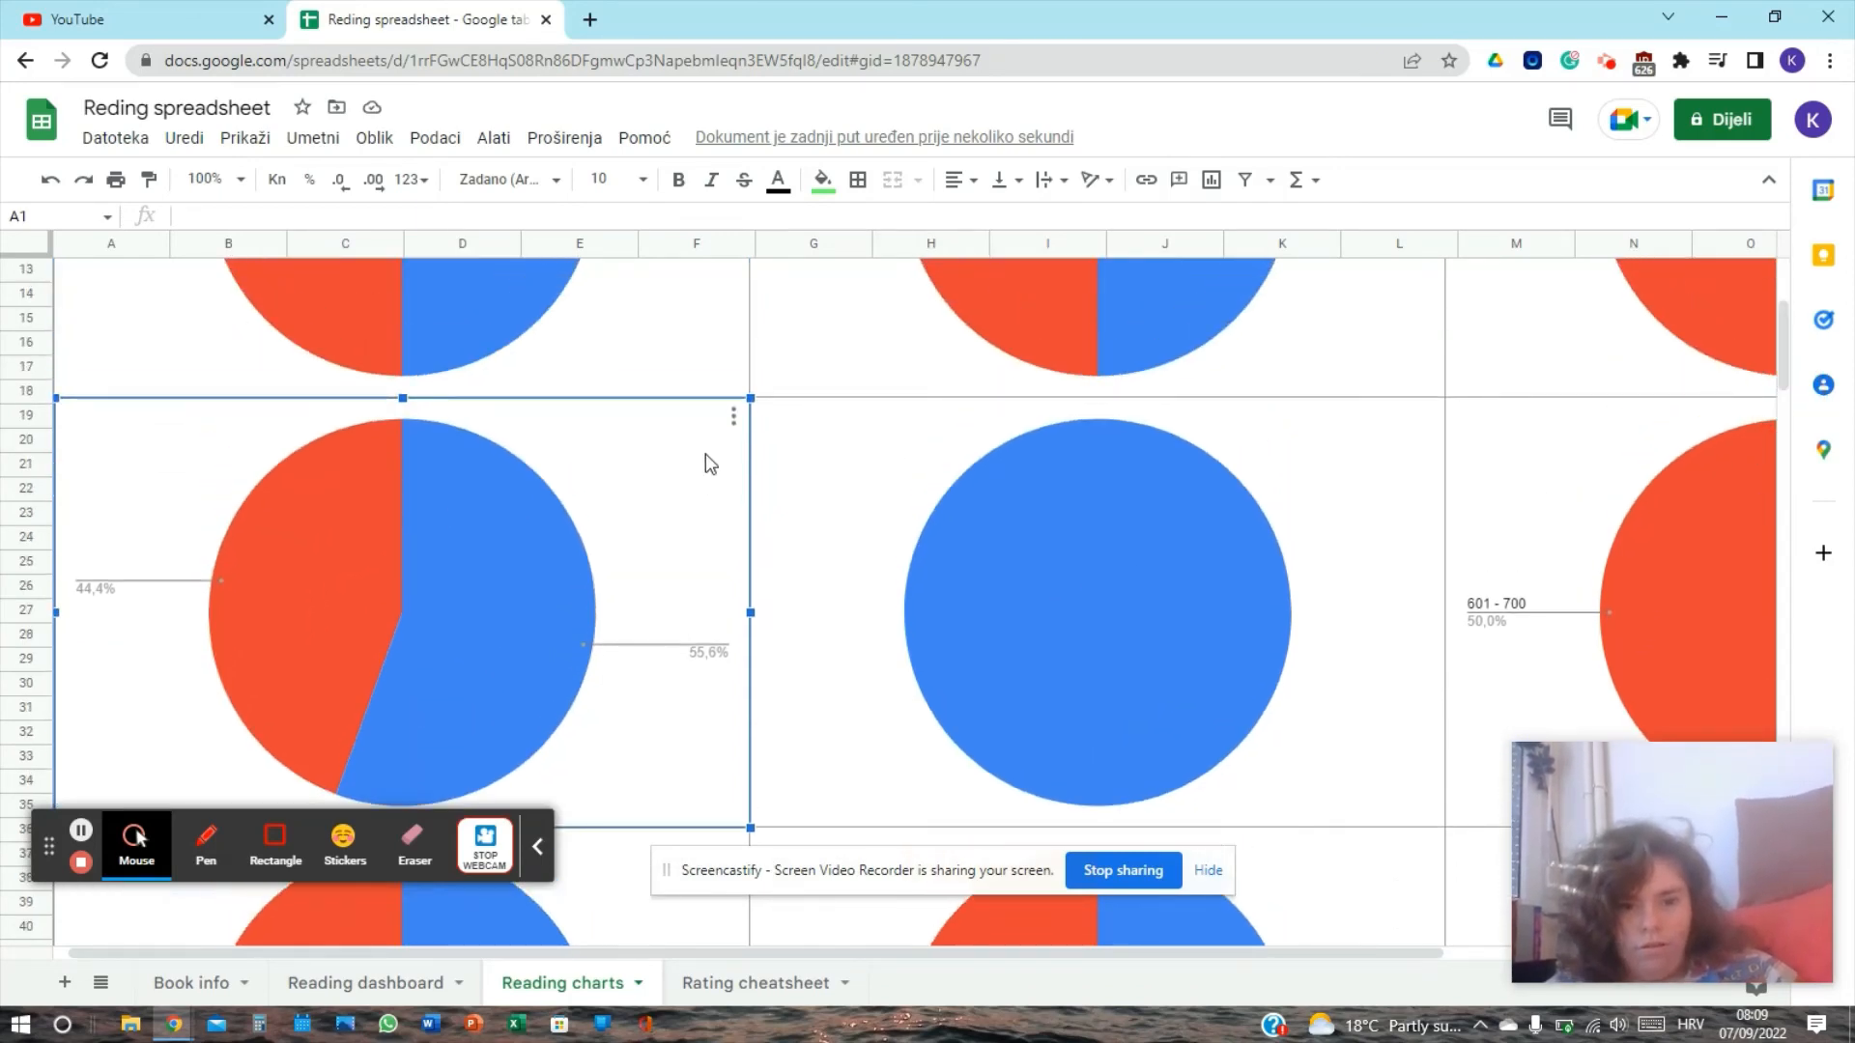
left_click(734, 417)
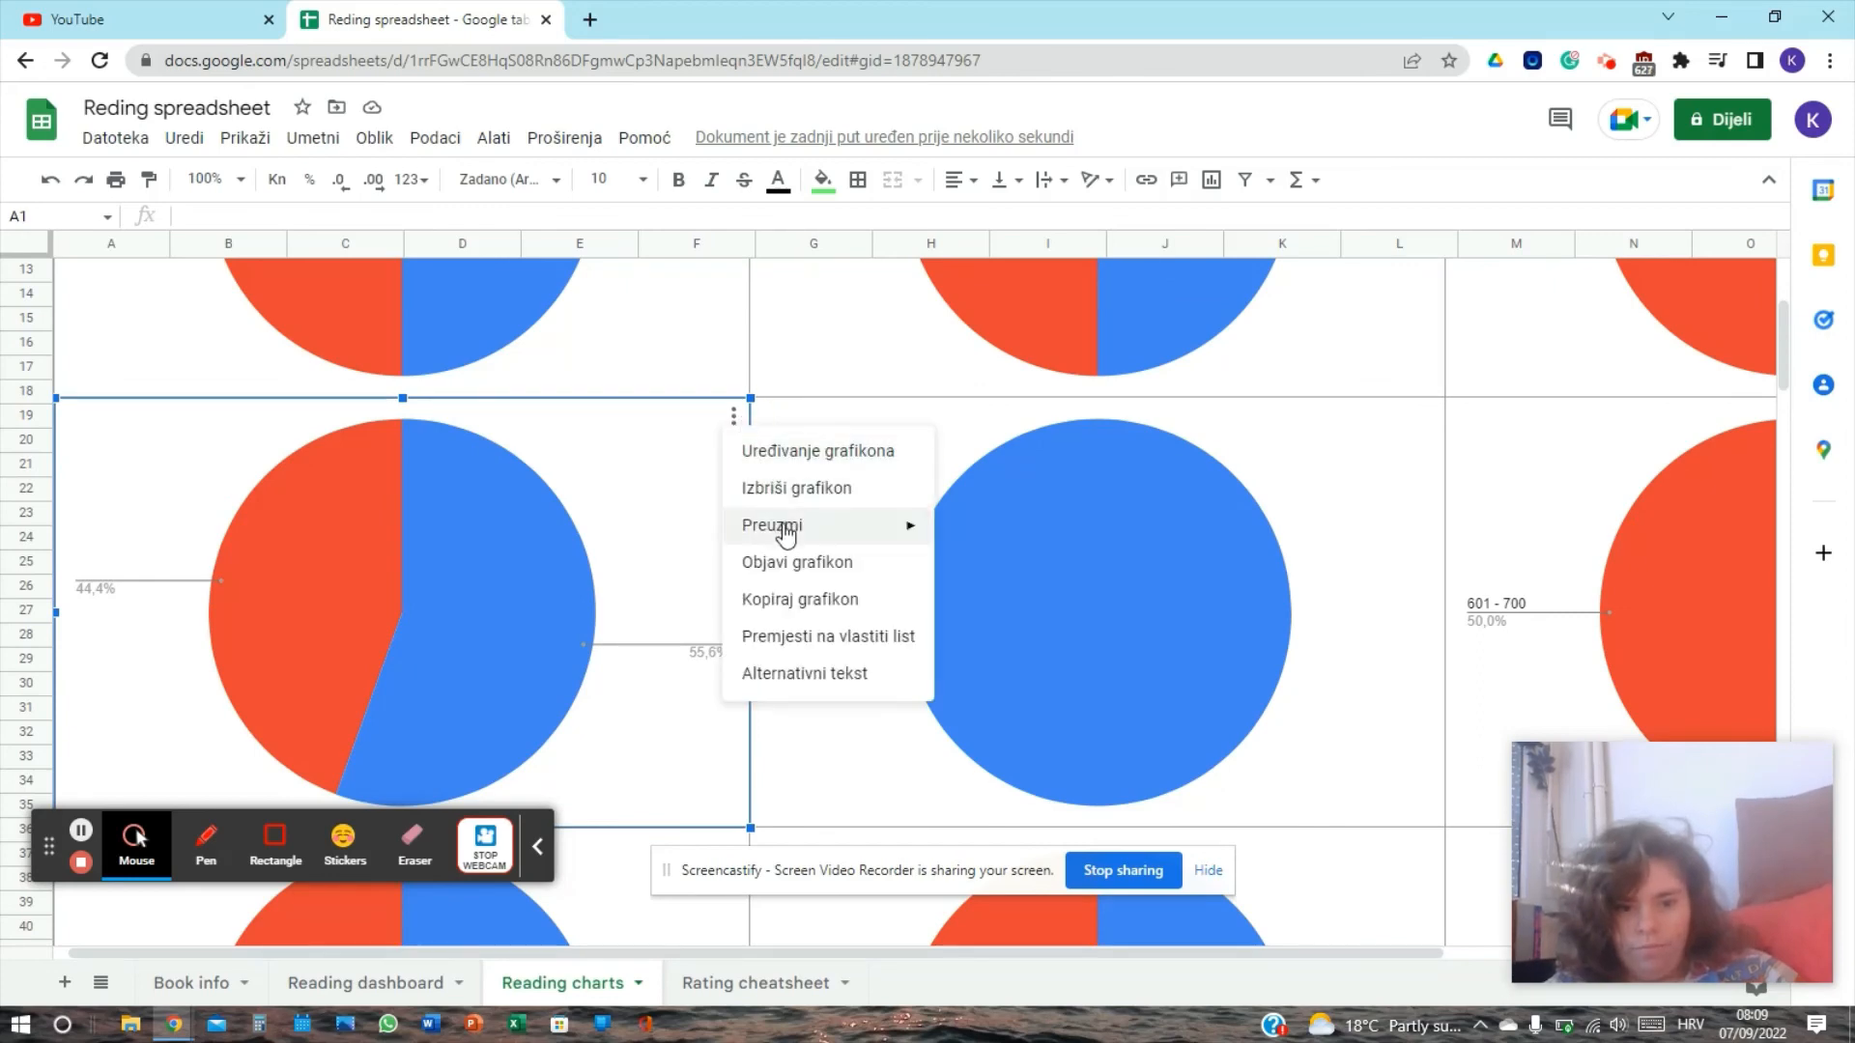
left_click(790, 451)
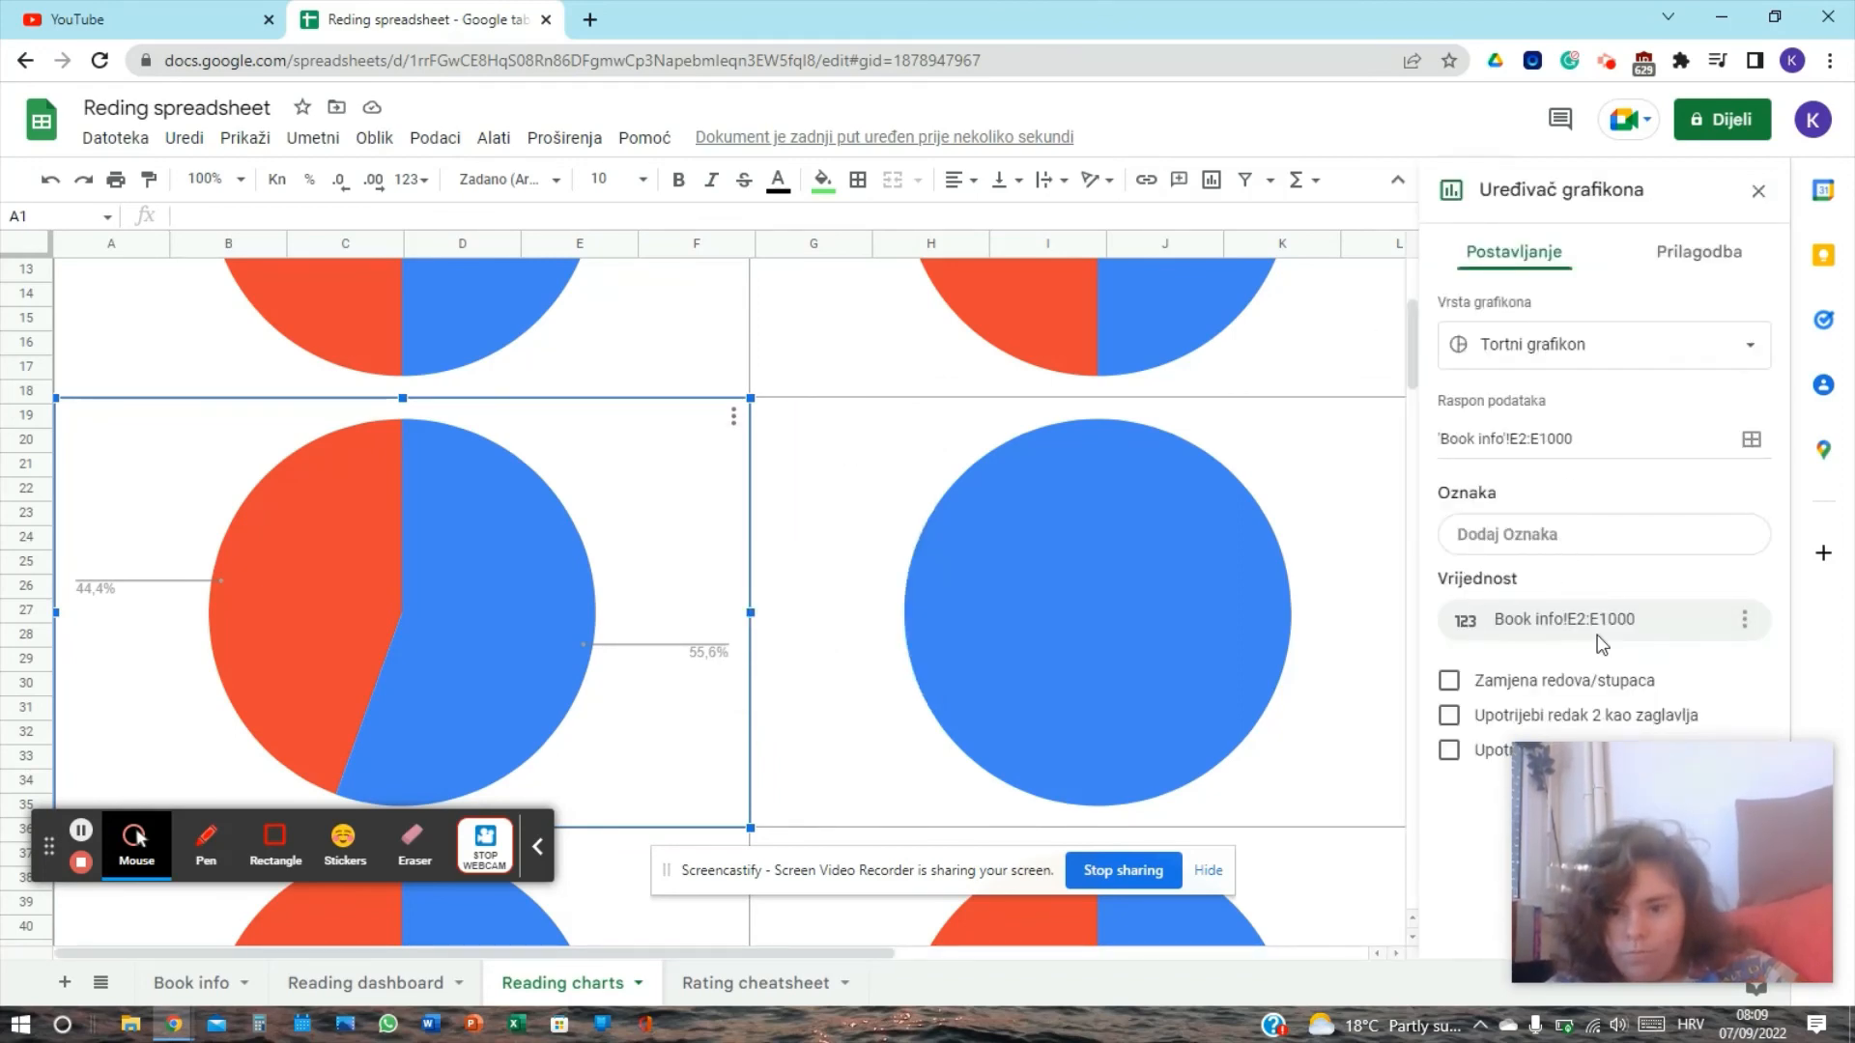
left_click(1534, 542)
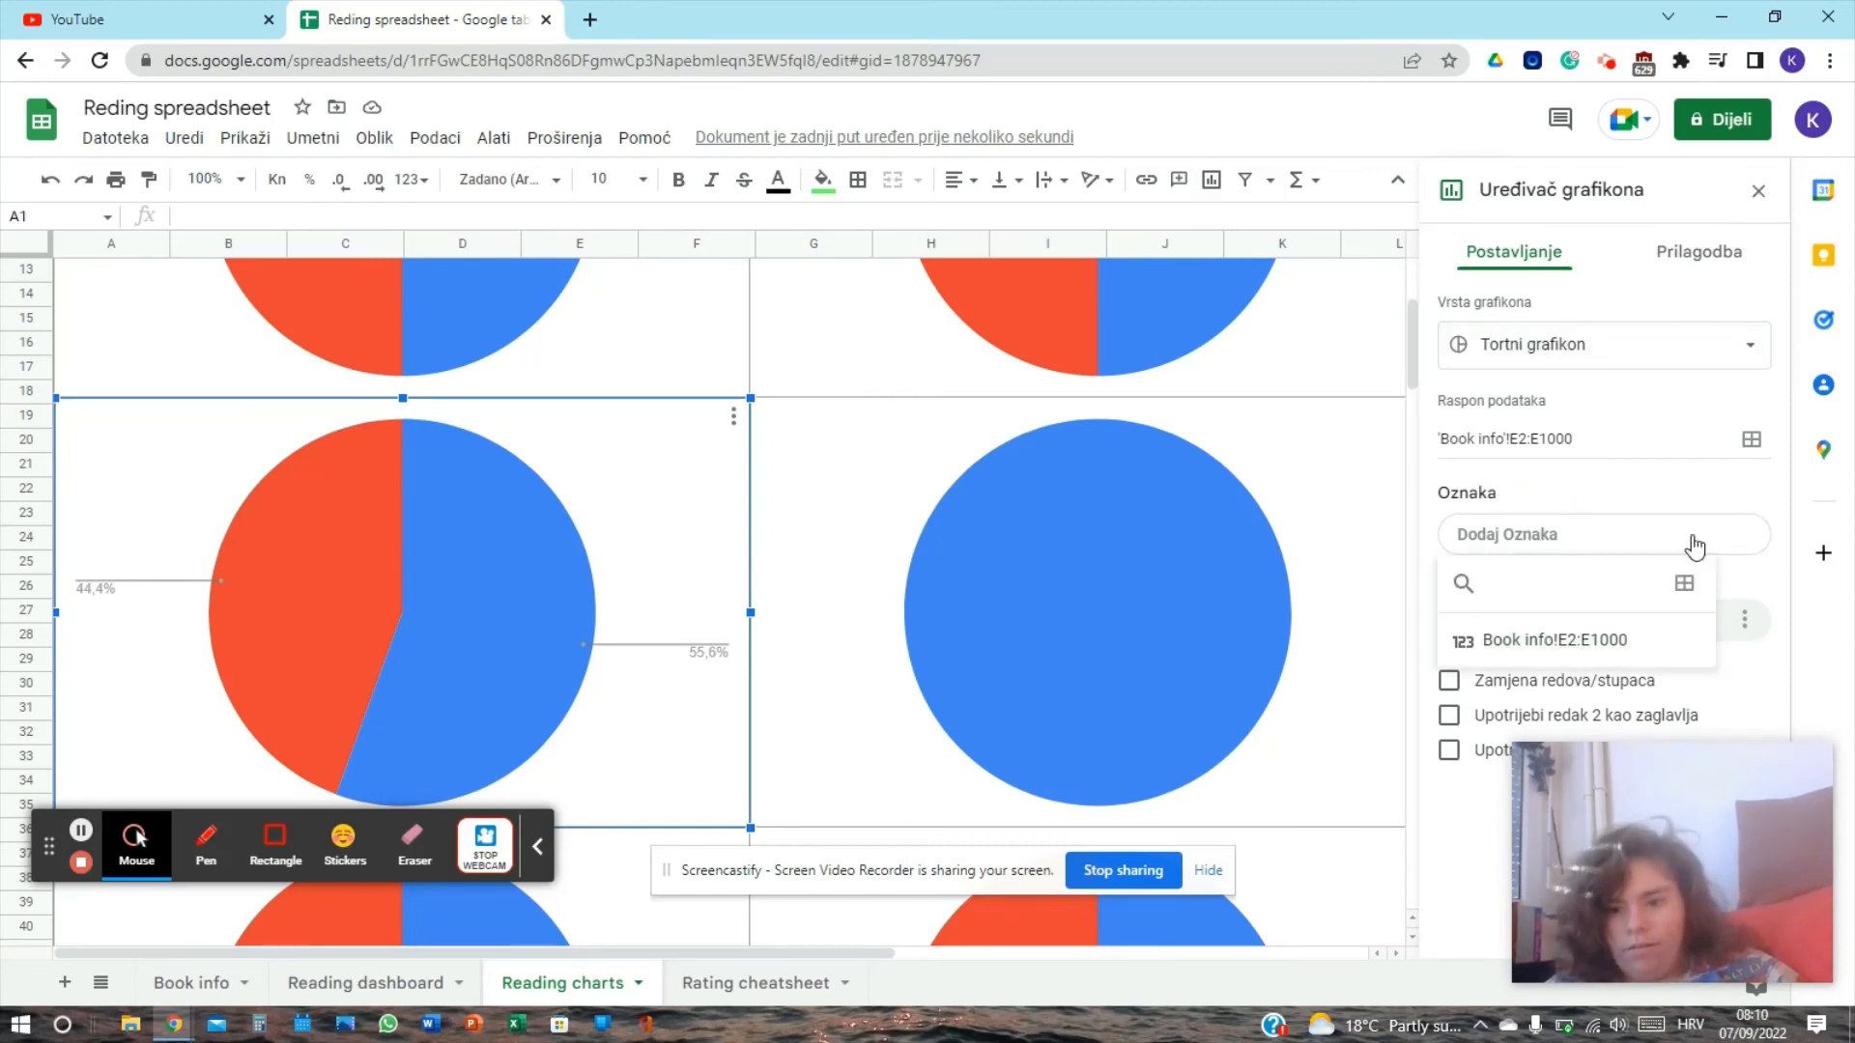
left_click(736, 416)
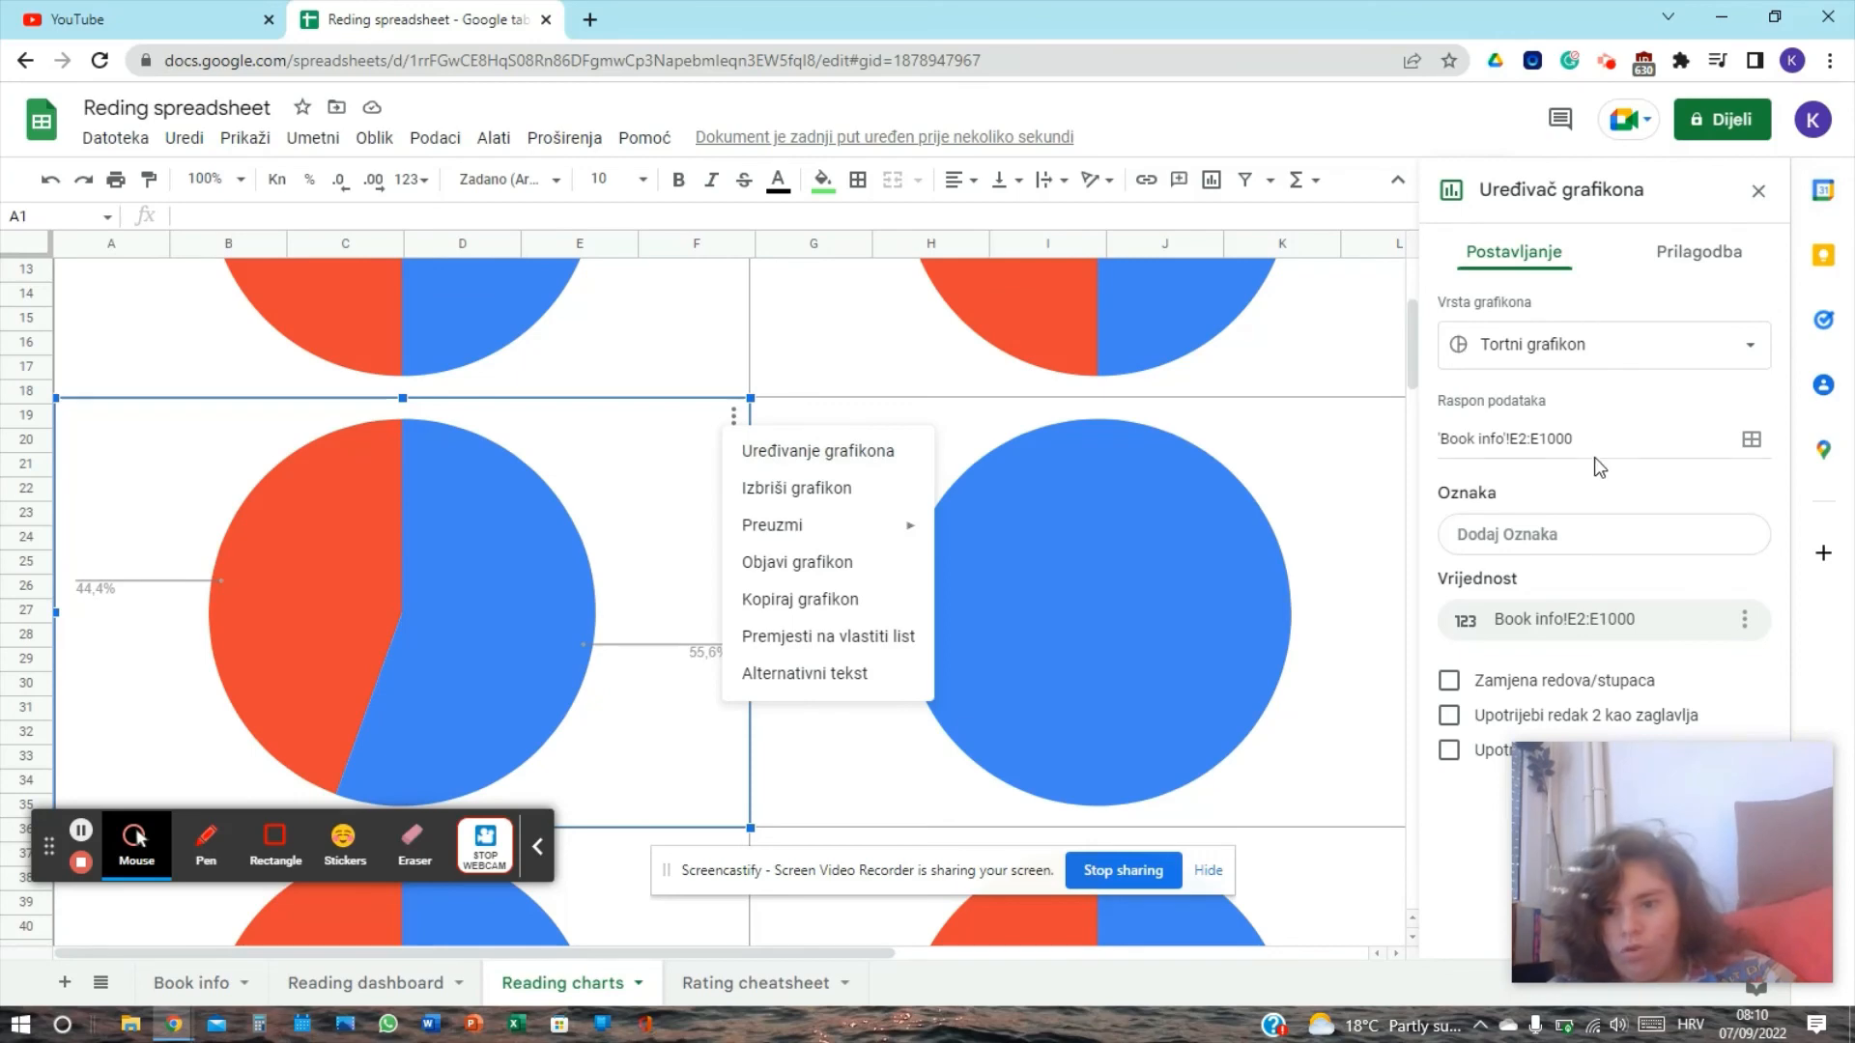
left_click(1757, 192)
left_click(1757, 191)
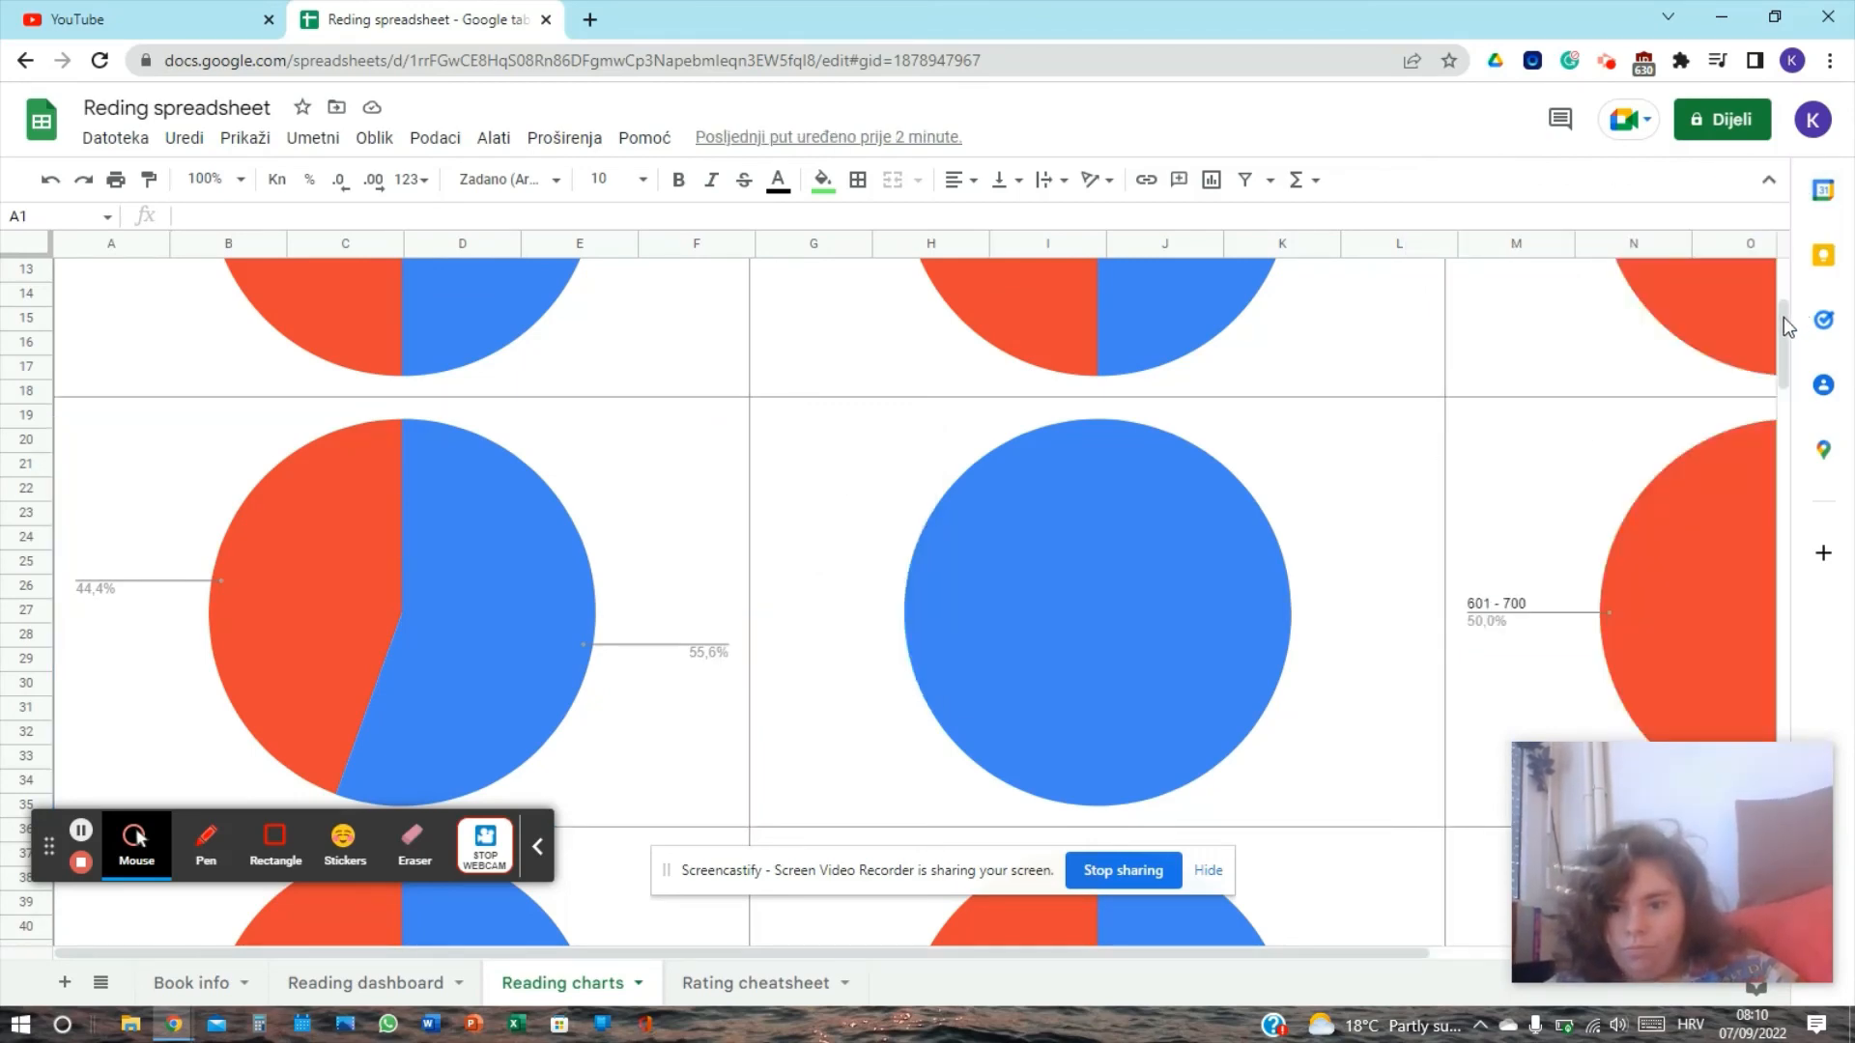
Step: Look over the remaining pie charts, open the Rating cheatsheet sheet and dismiss the low battery notice
left_click_drag(1783, 323, 1795, 418)
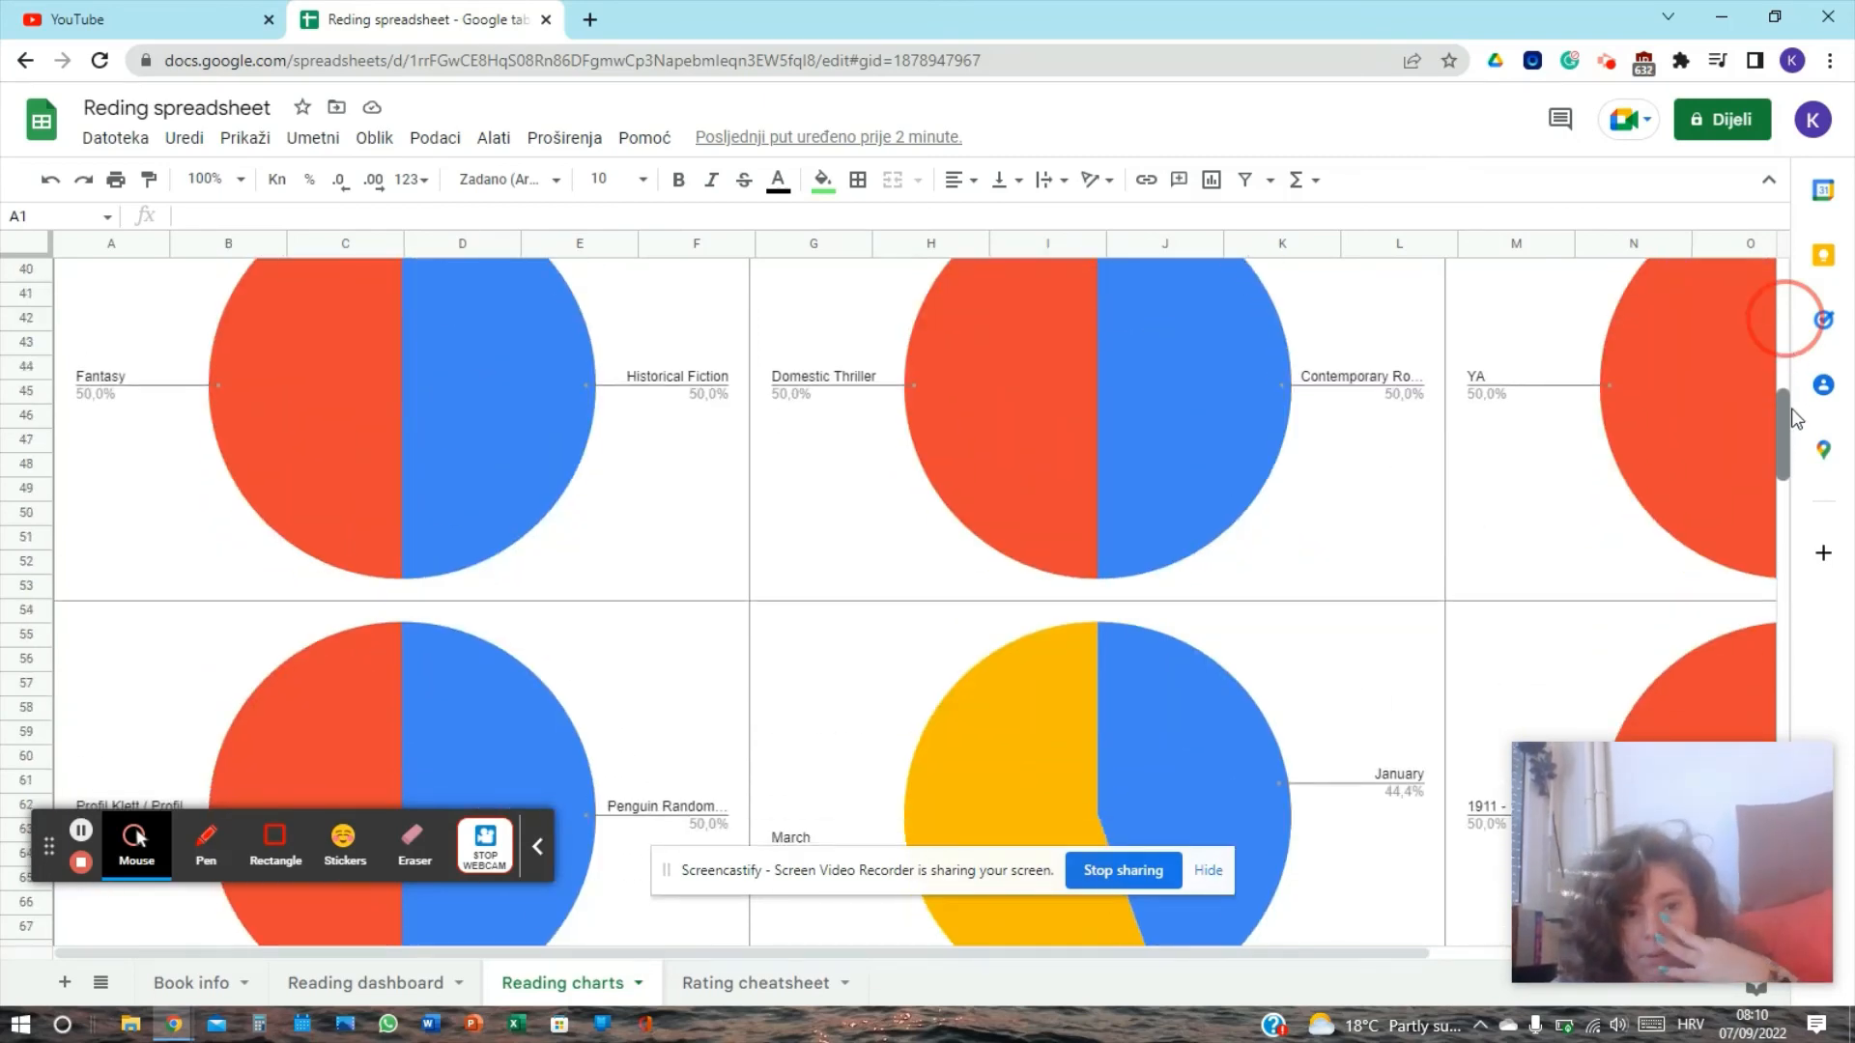
left_click_drag(1796, 417, 1786, 319)
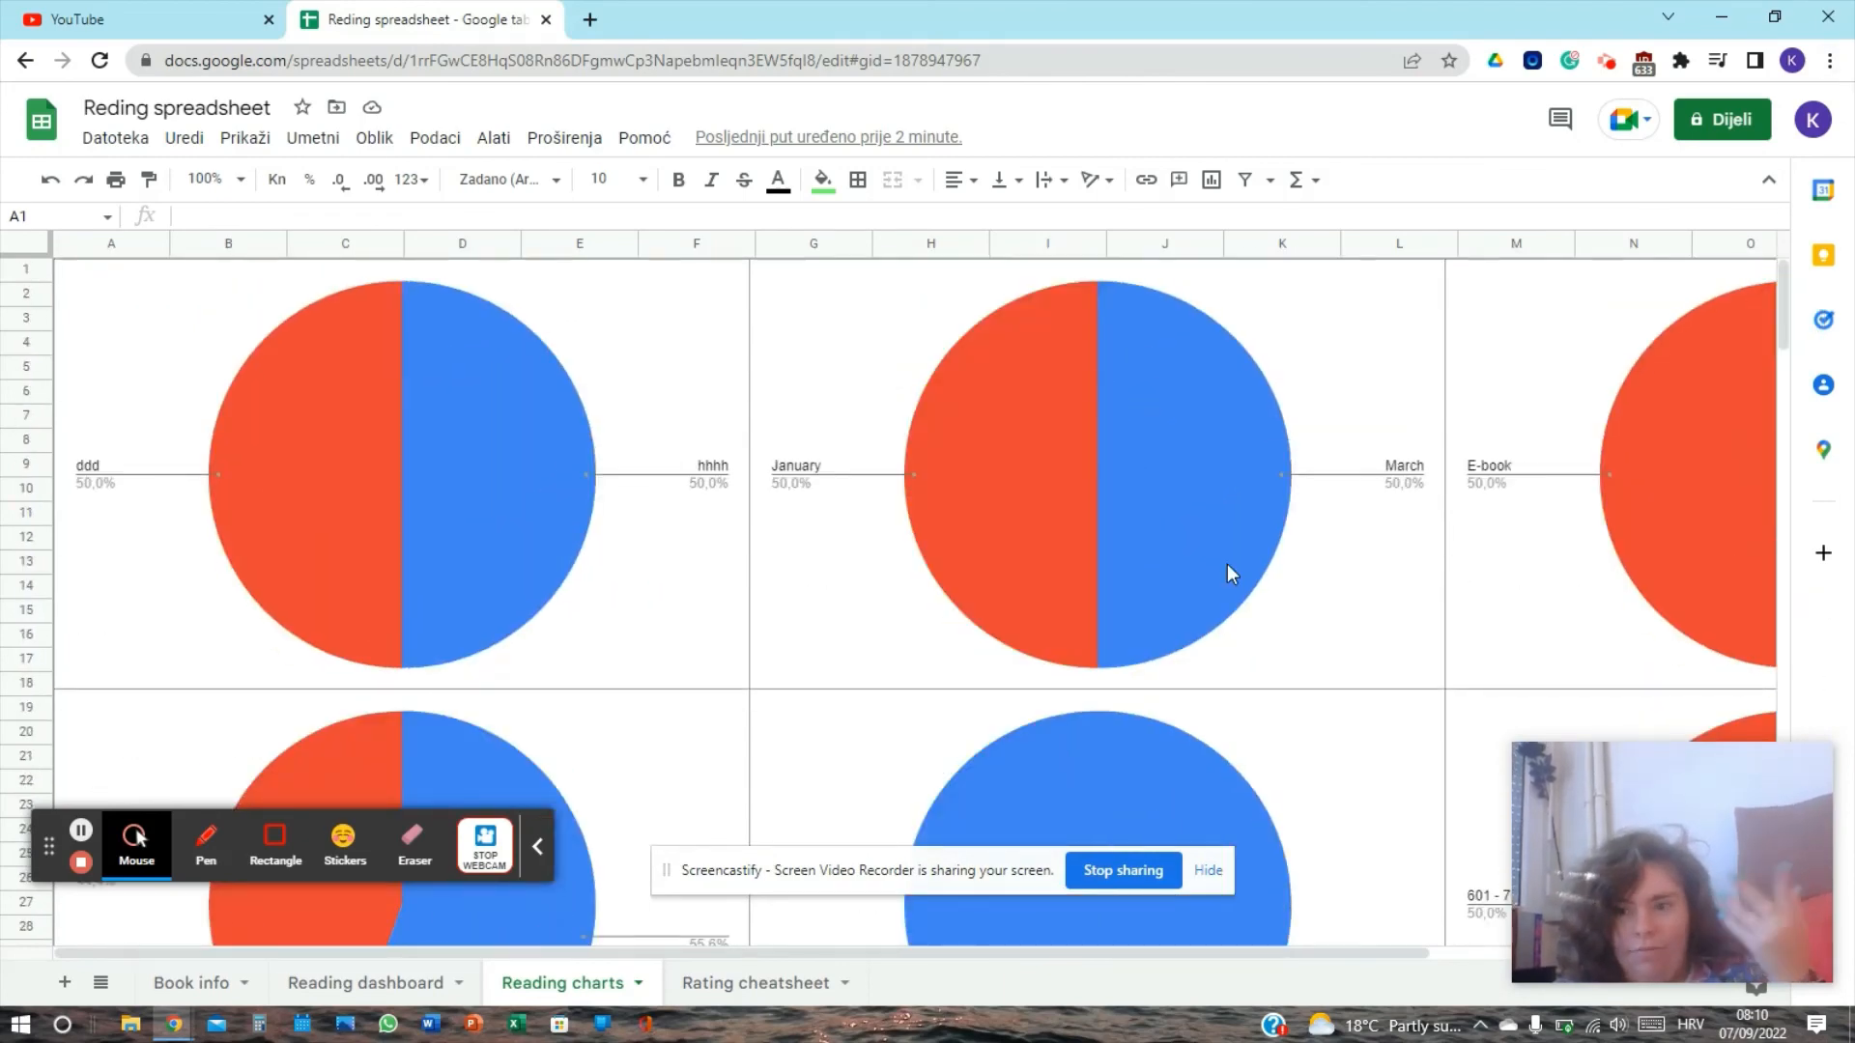
left_click(691, 996)
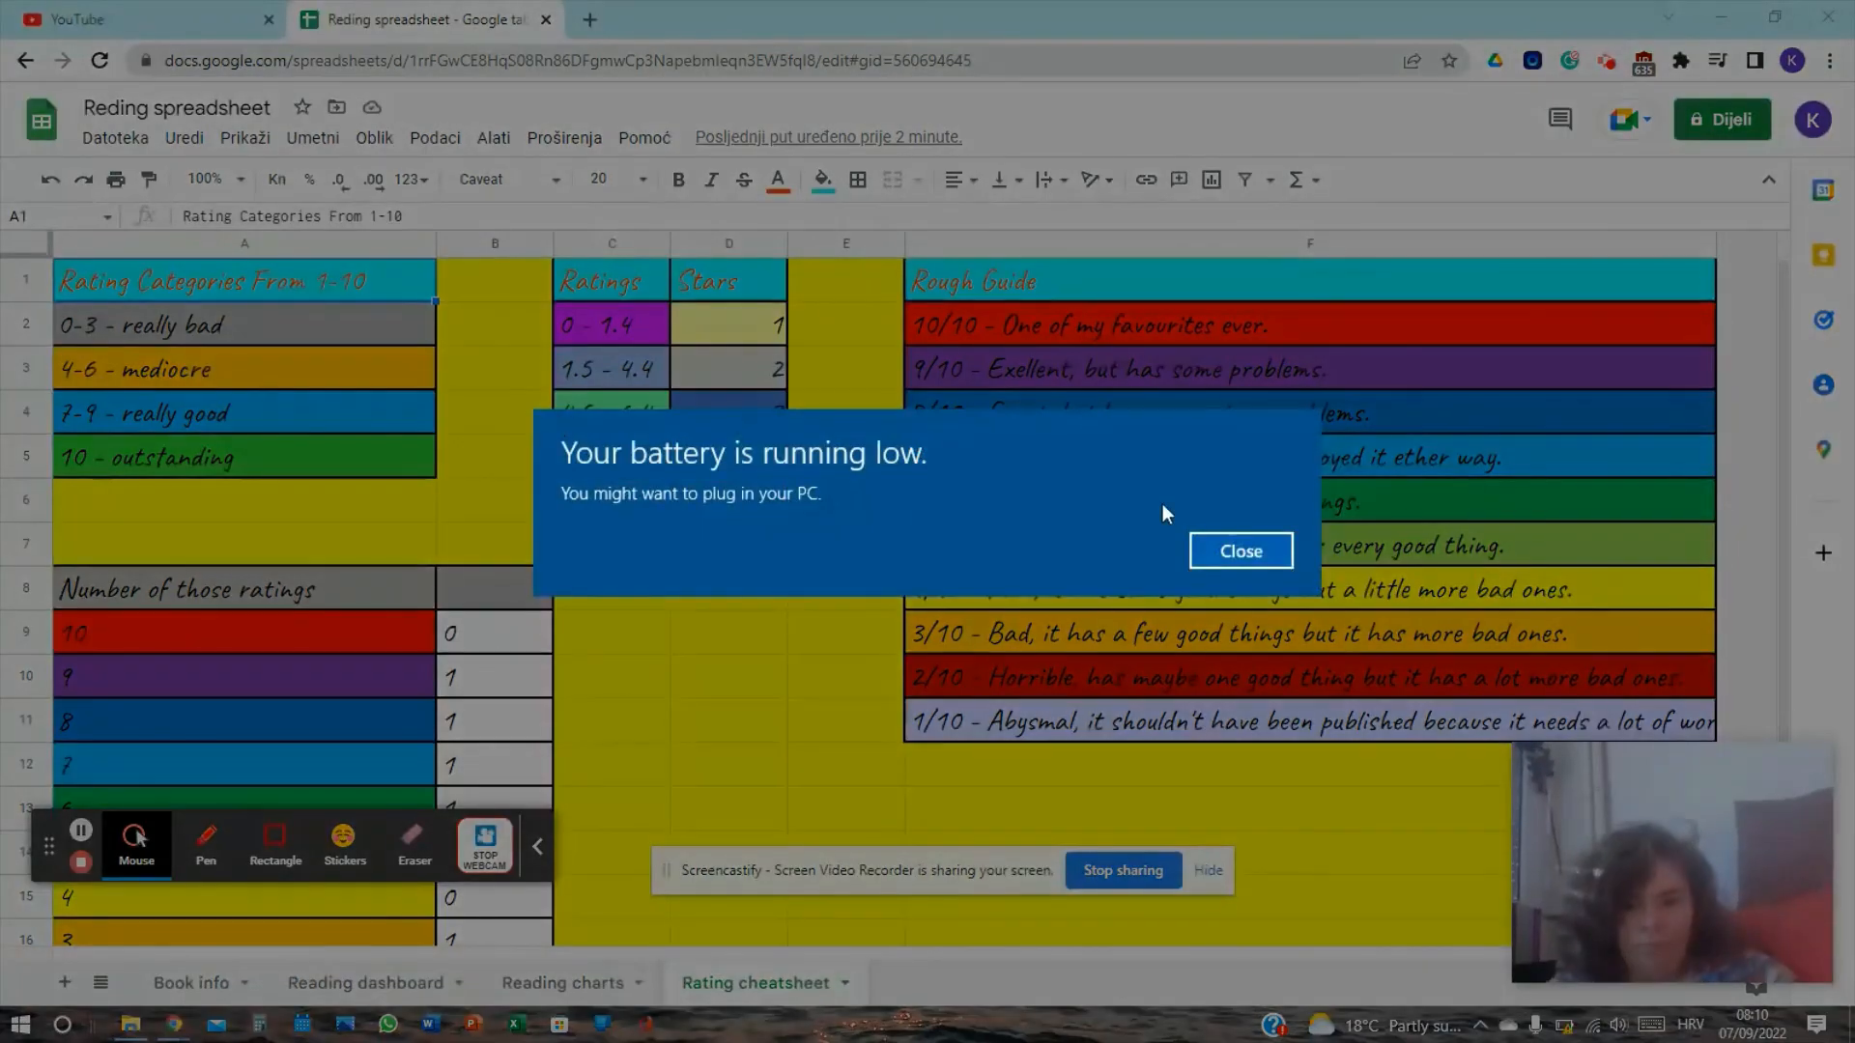
left_click(1241, 548)
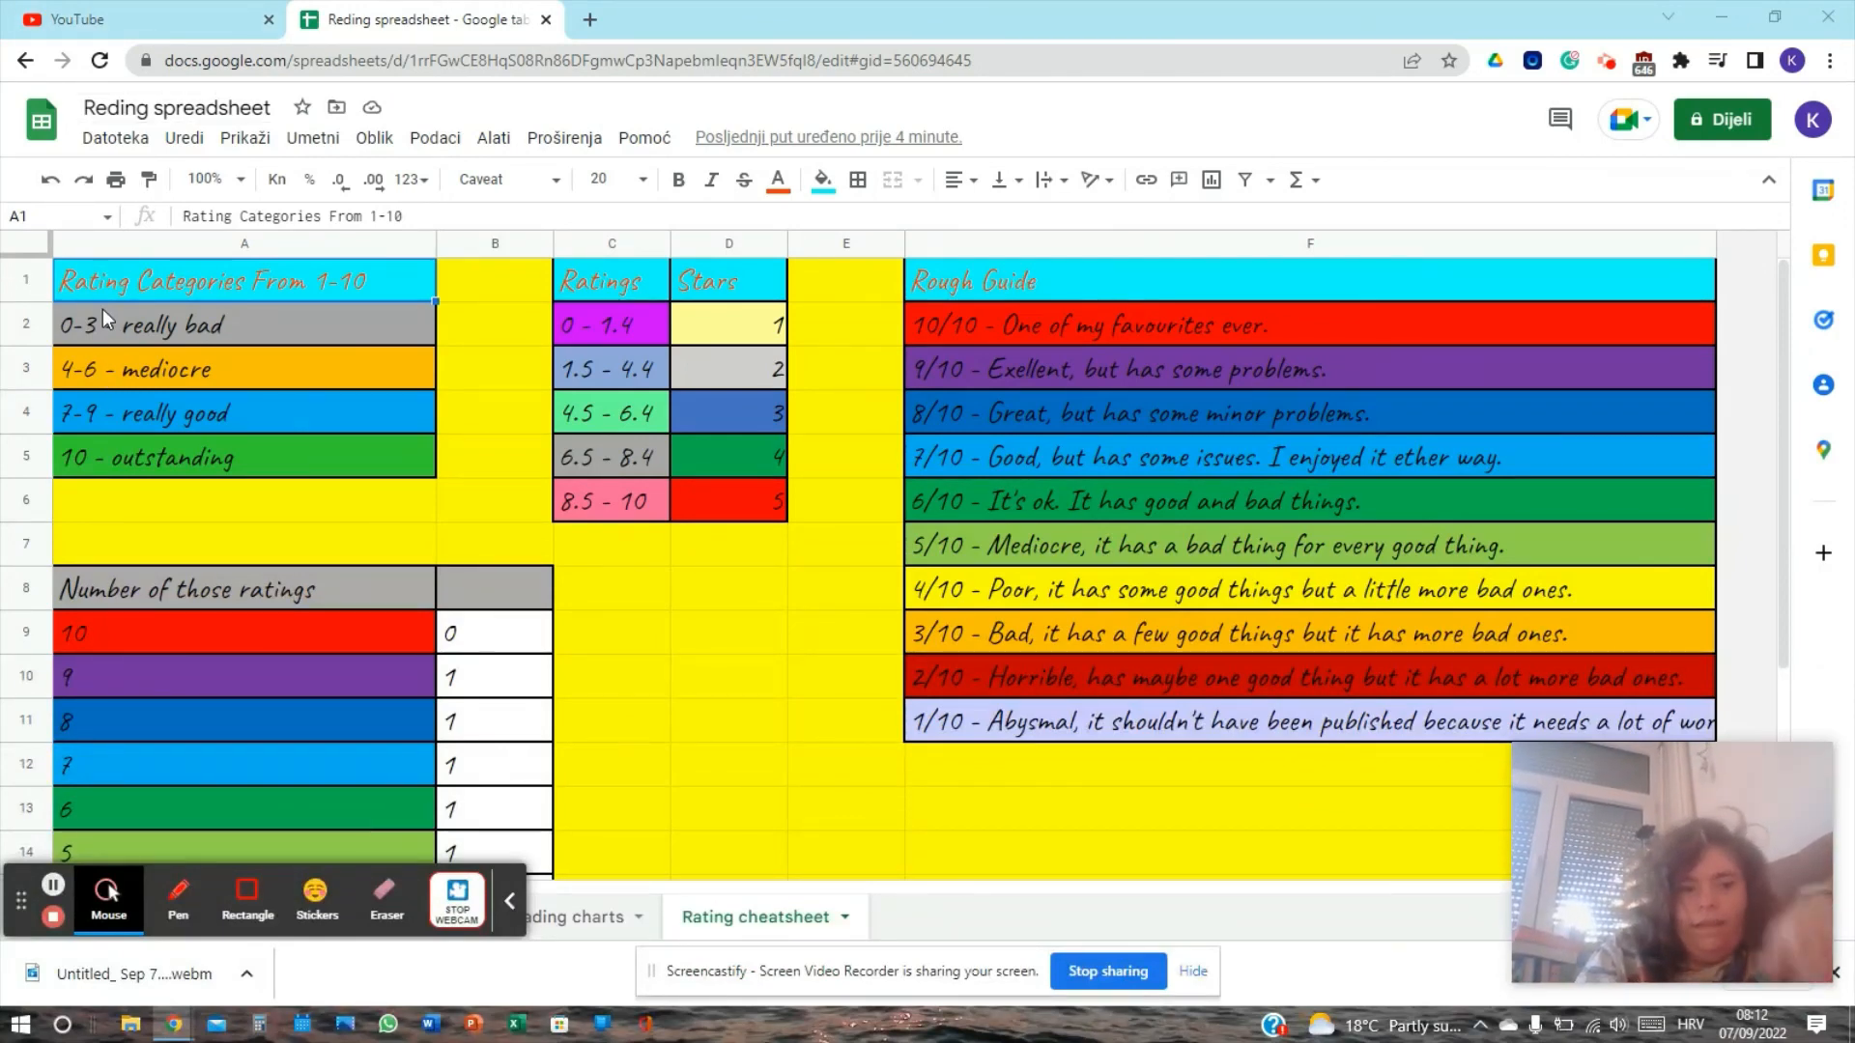
Step: Review the Rating Categories From 1-10 table, going through really bad, mediocre, really good and outstanding
left_click(168, 332)
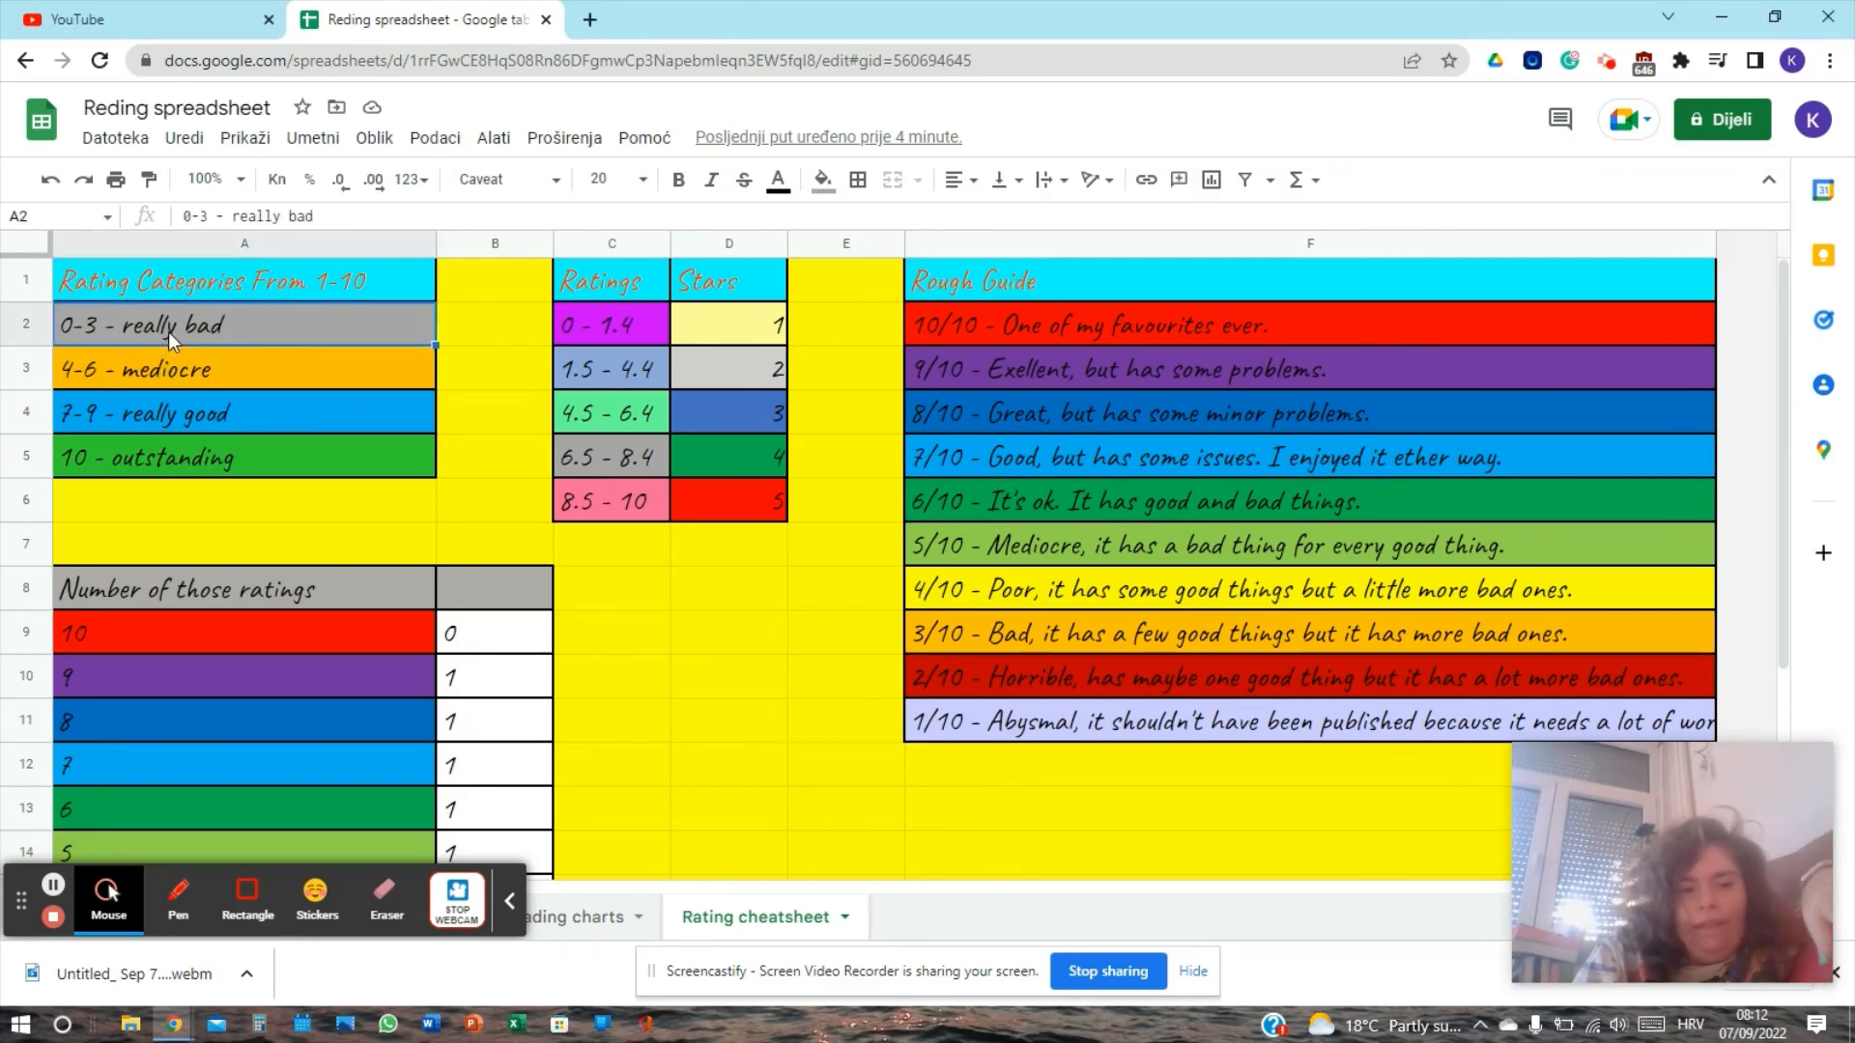
left_click(196, 379)
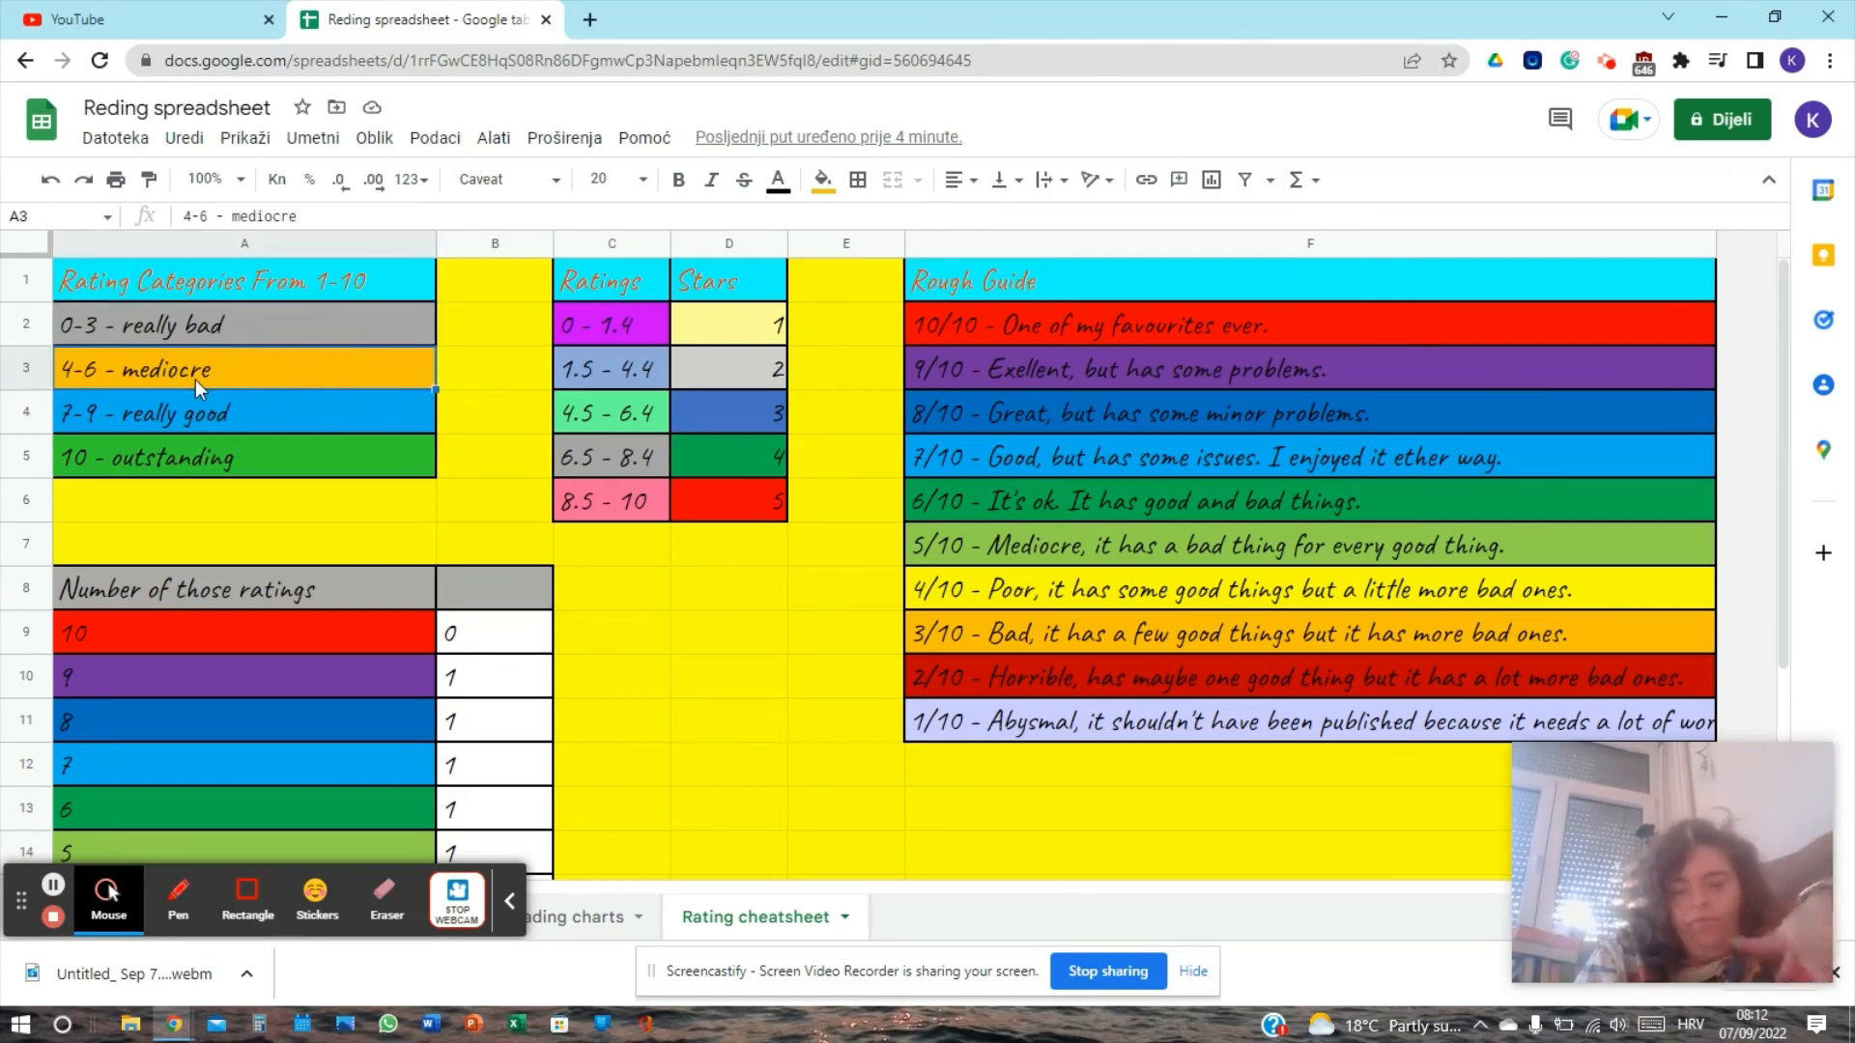
left_click(191, 424)
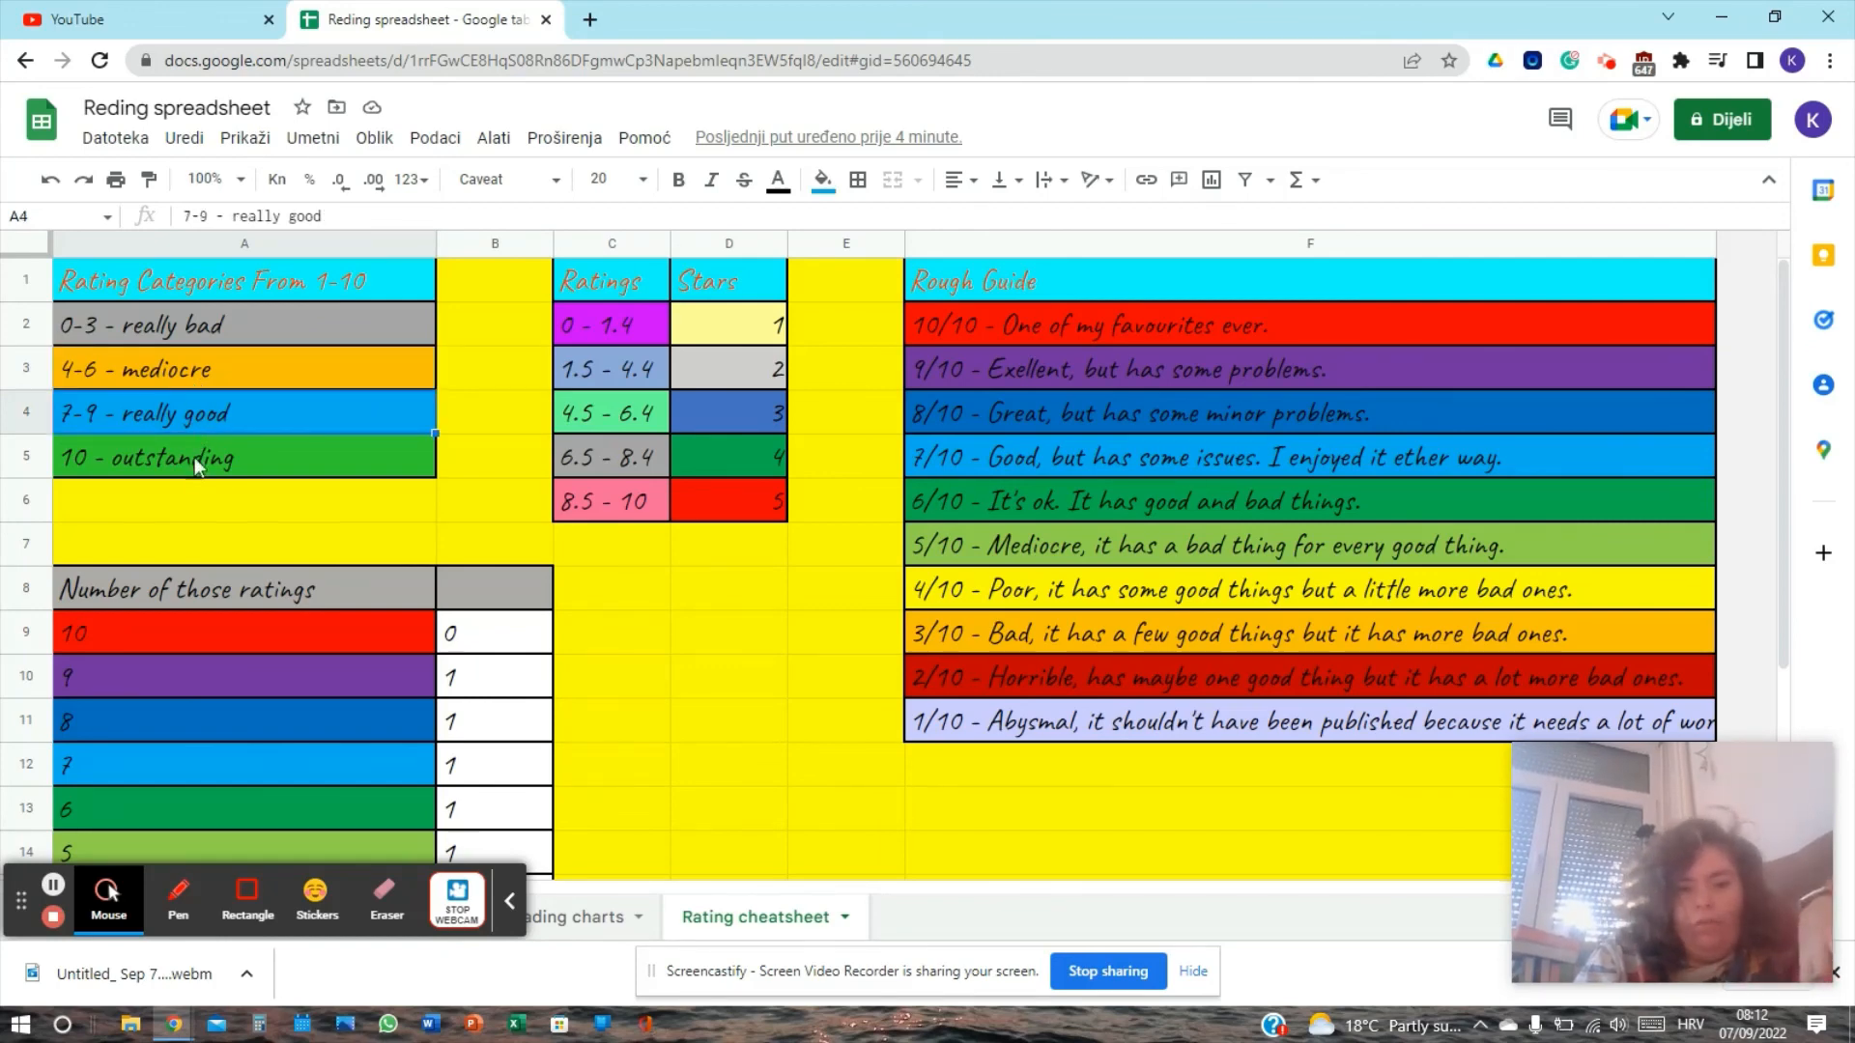
left_click(191, 463)
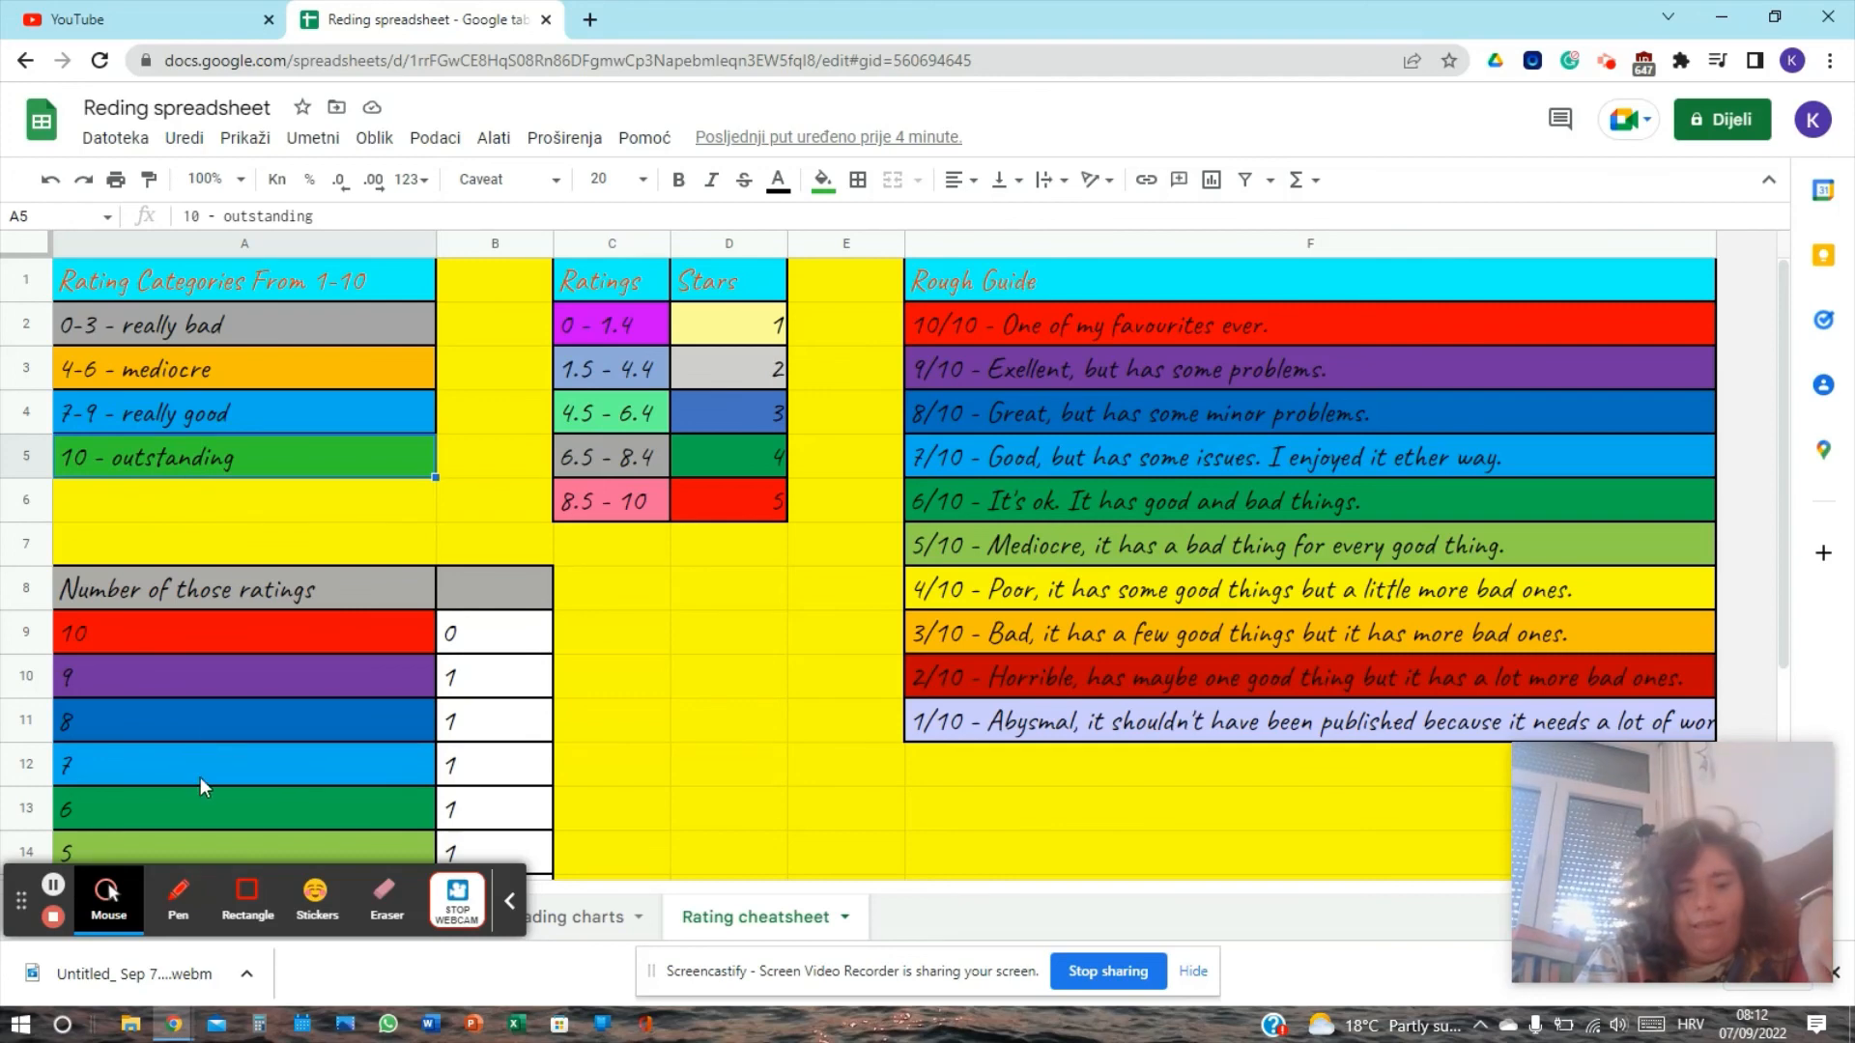
Step: Review the Number of those ratings table from its header through ratings 10, 9, 8, 7 and 6
left_click(191, 604)
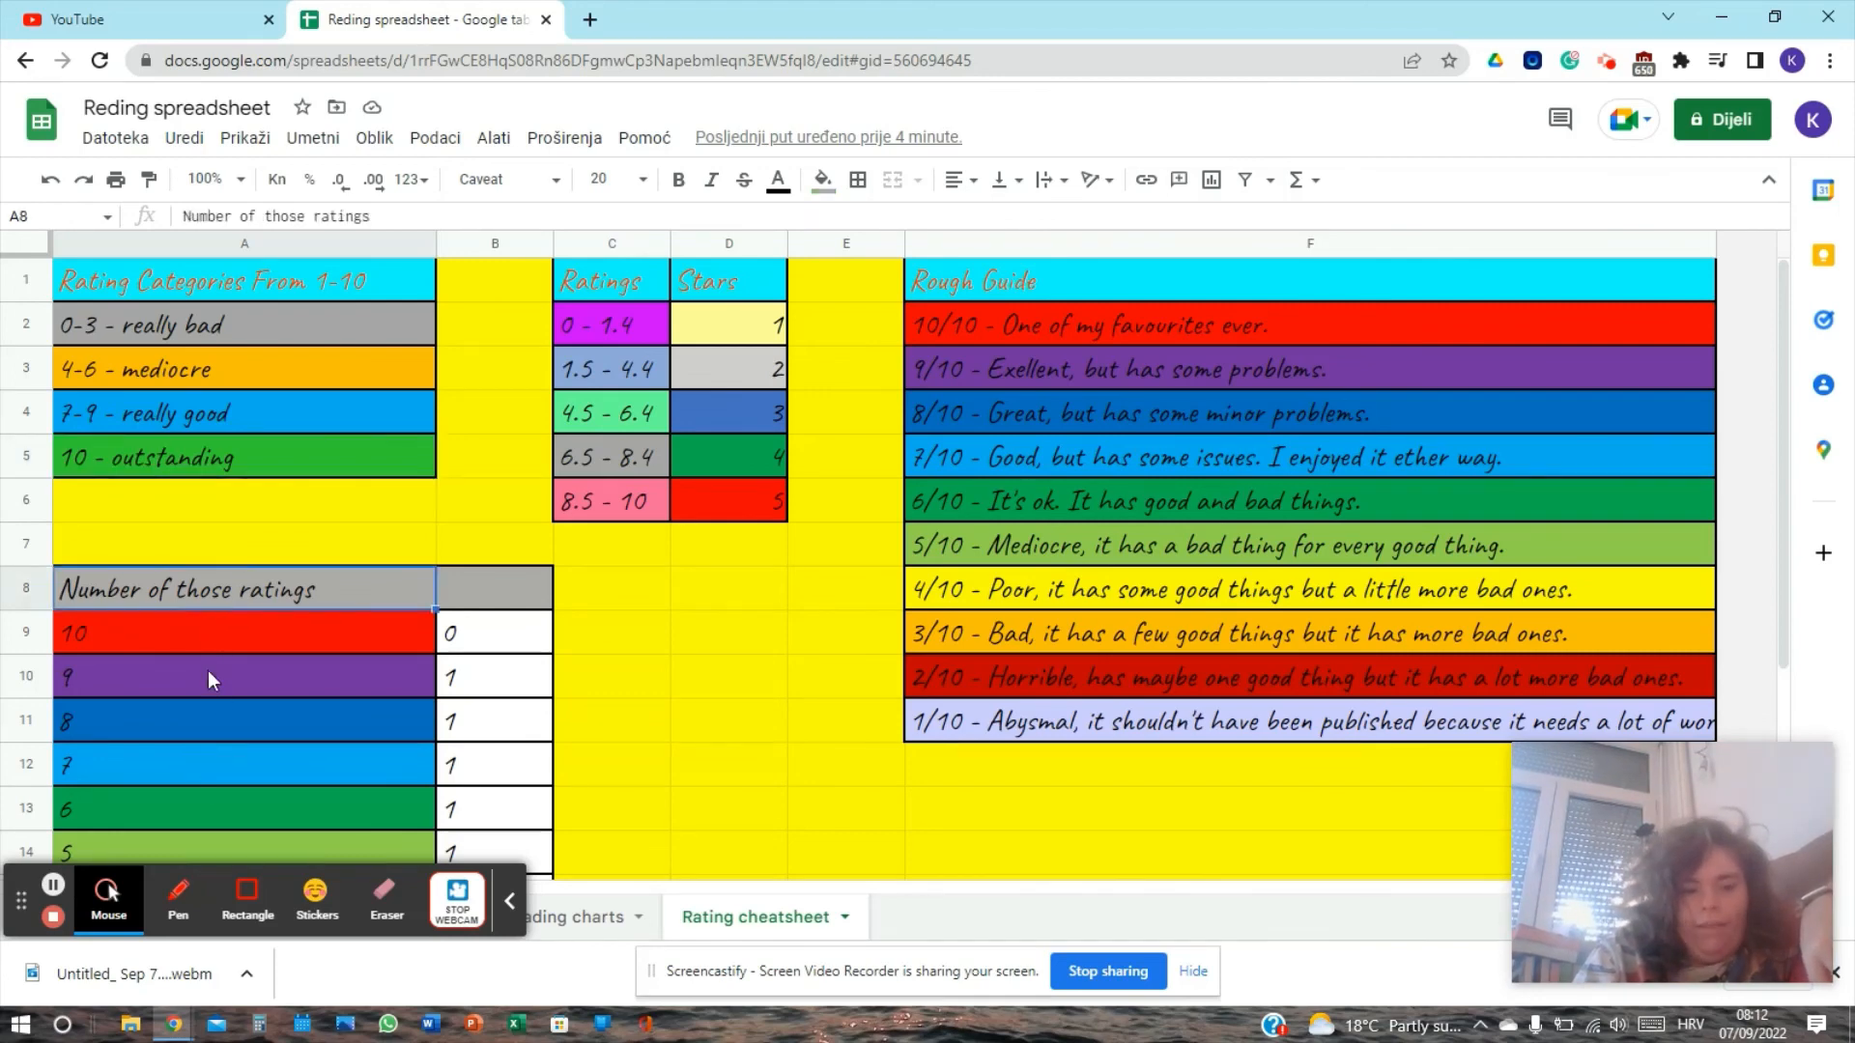
left_click(220, 642)
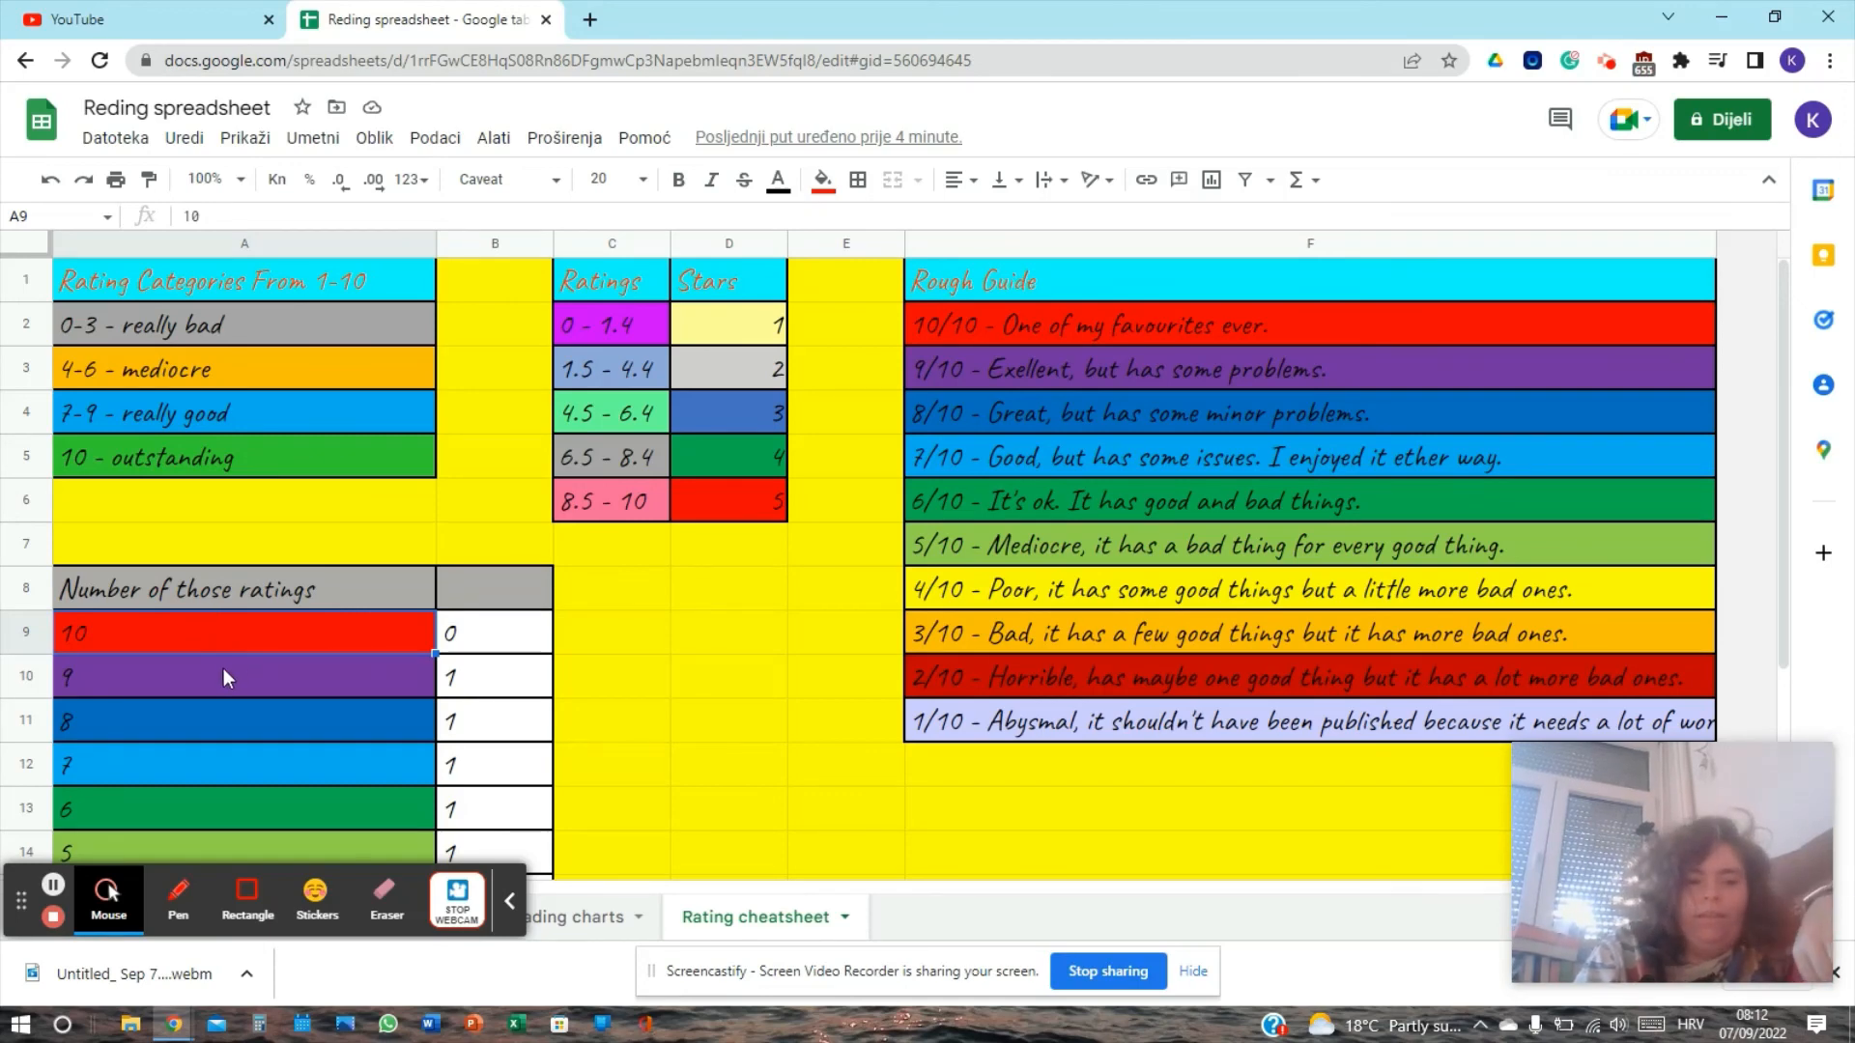
left_click(219, 672)
left_click(208, 726)
left_click(207, 763)
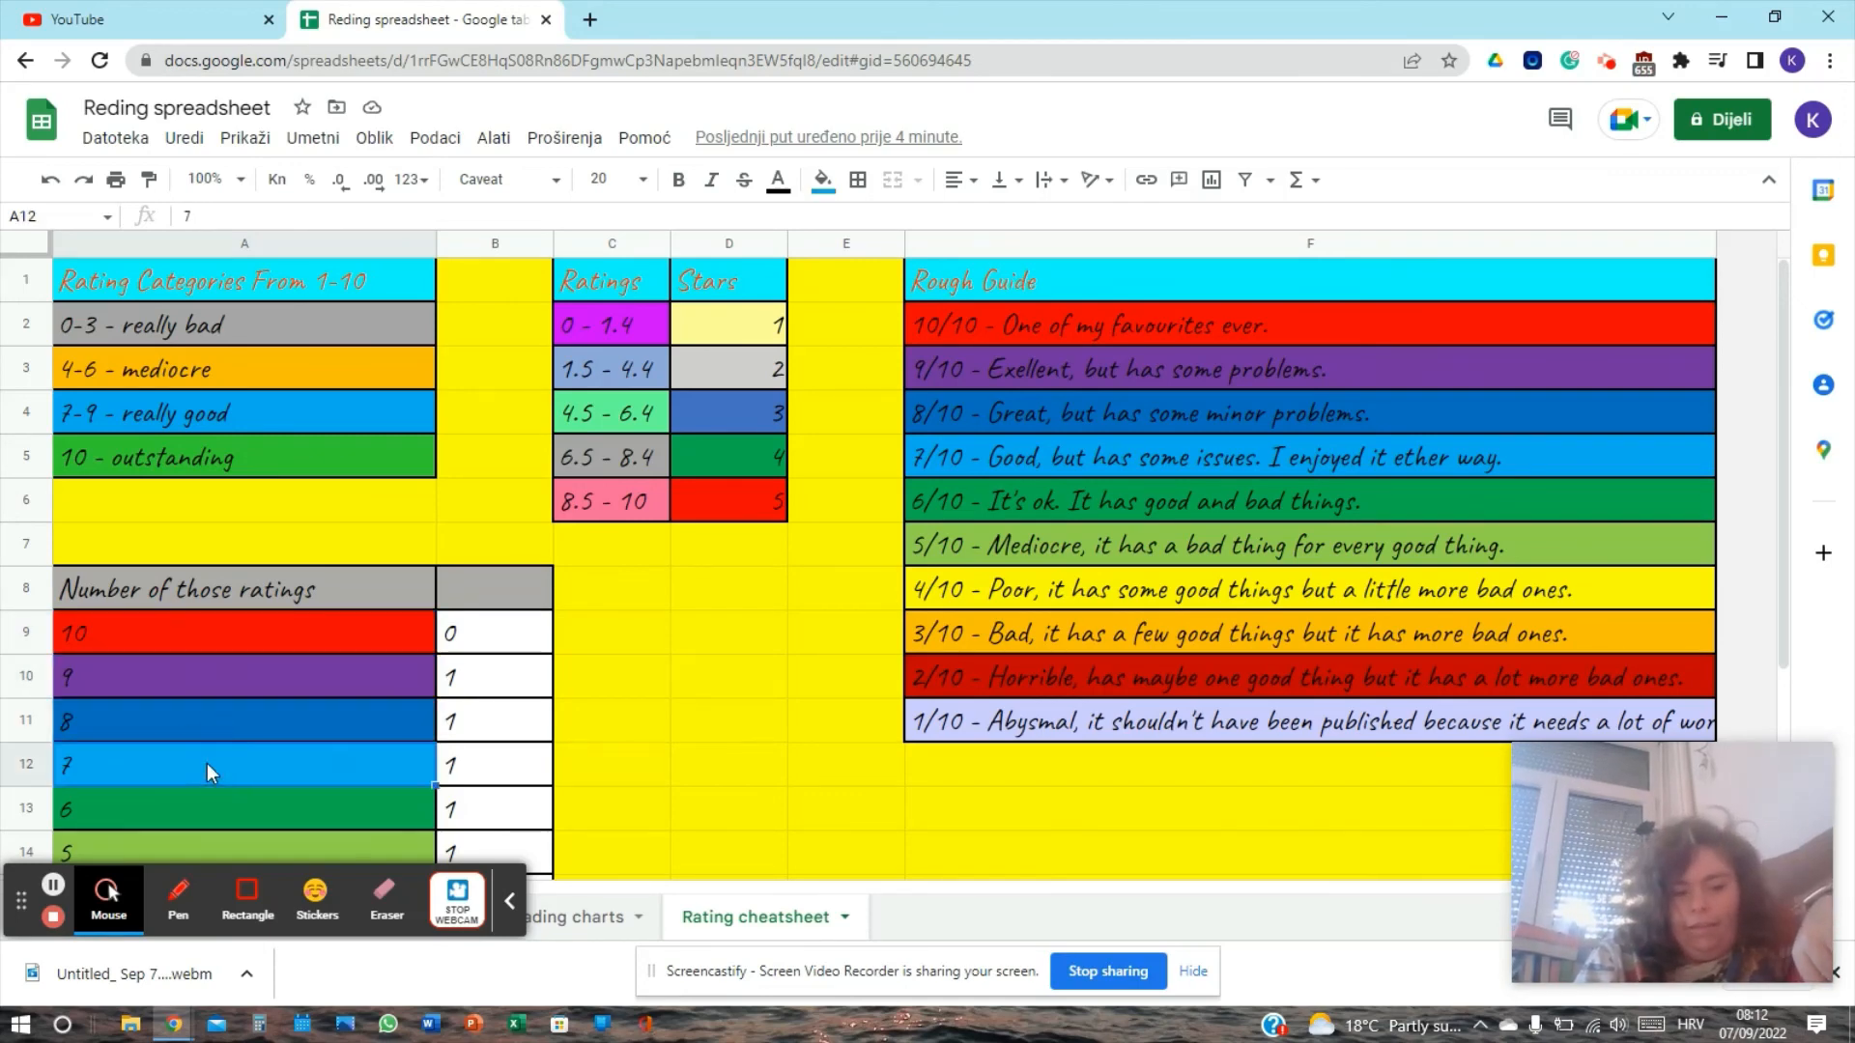
left_click(202, 798)
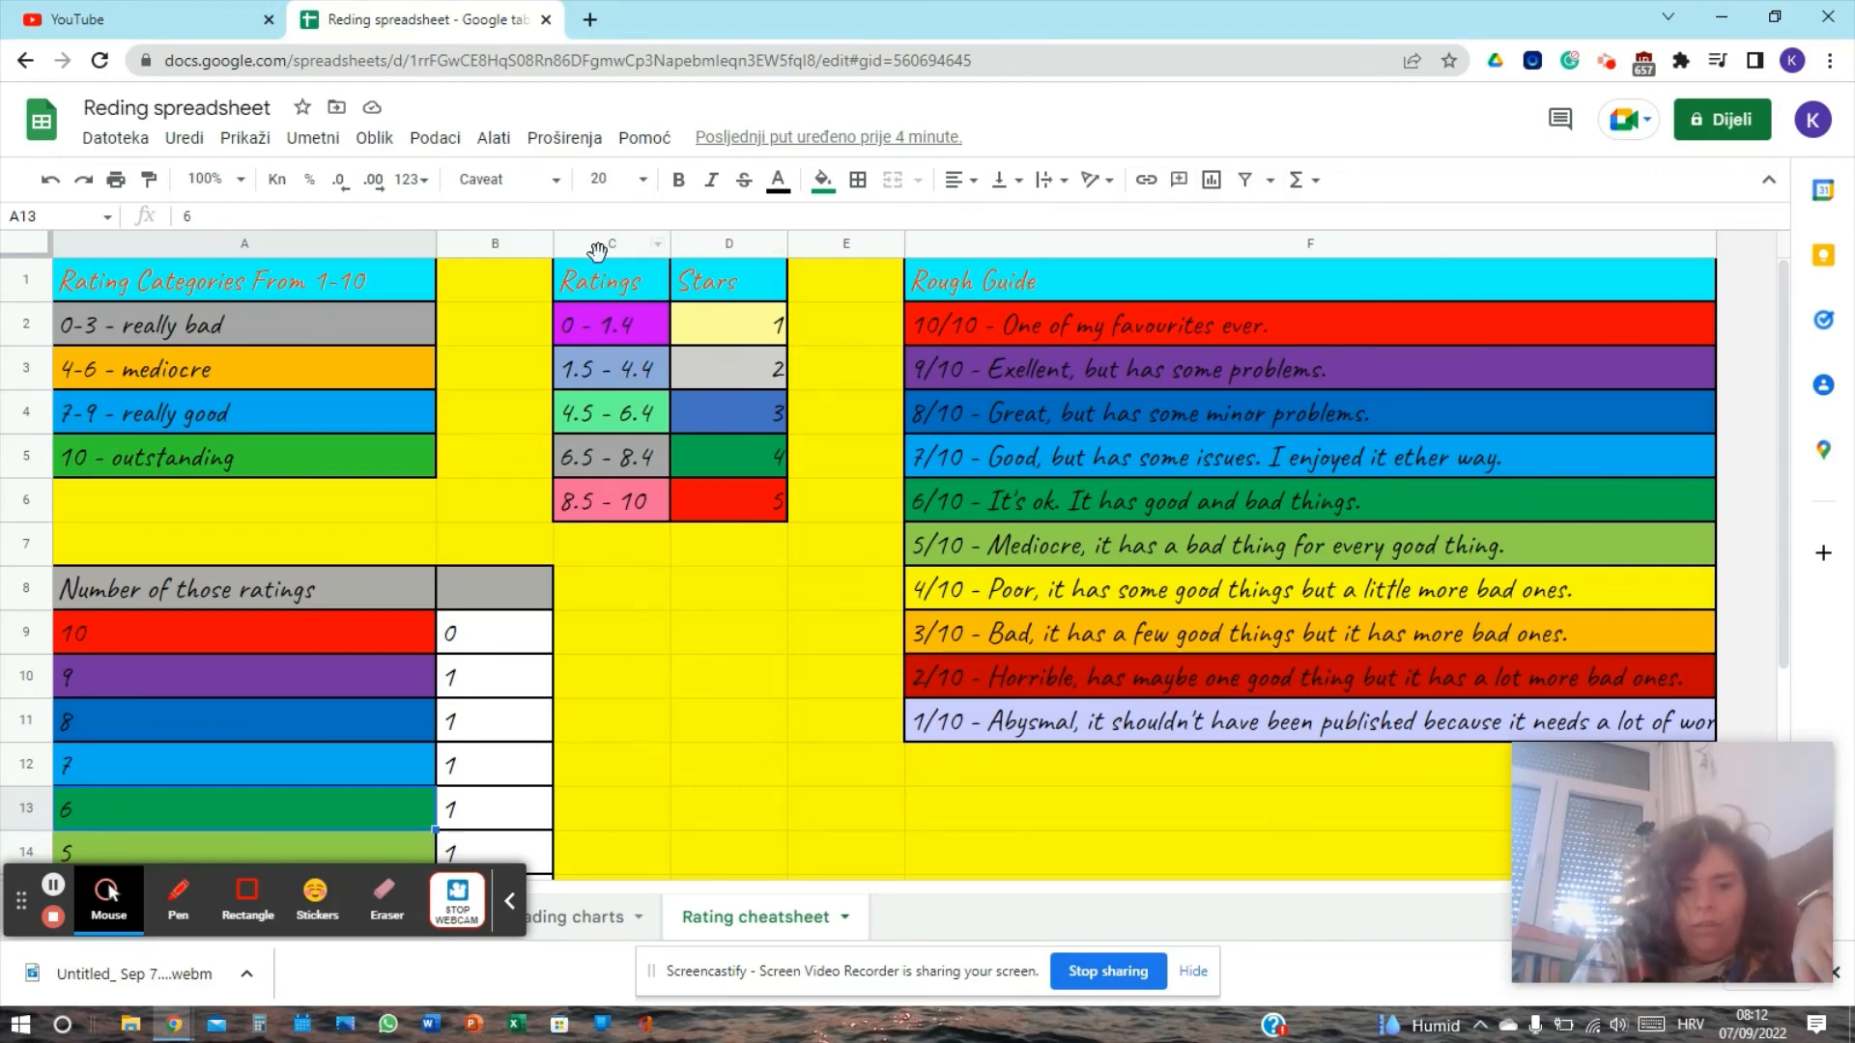
Step: Highlight column C to review how the Ratings ranges convert to Stars, and close the browser's downloads bar
left_click(597, 245)
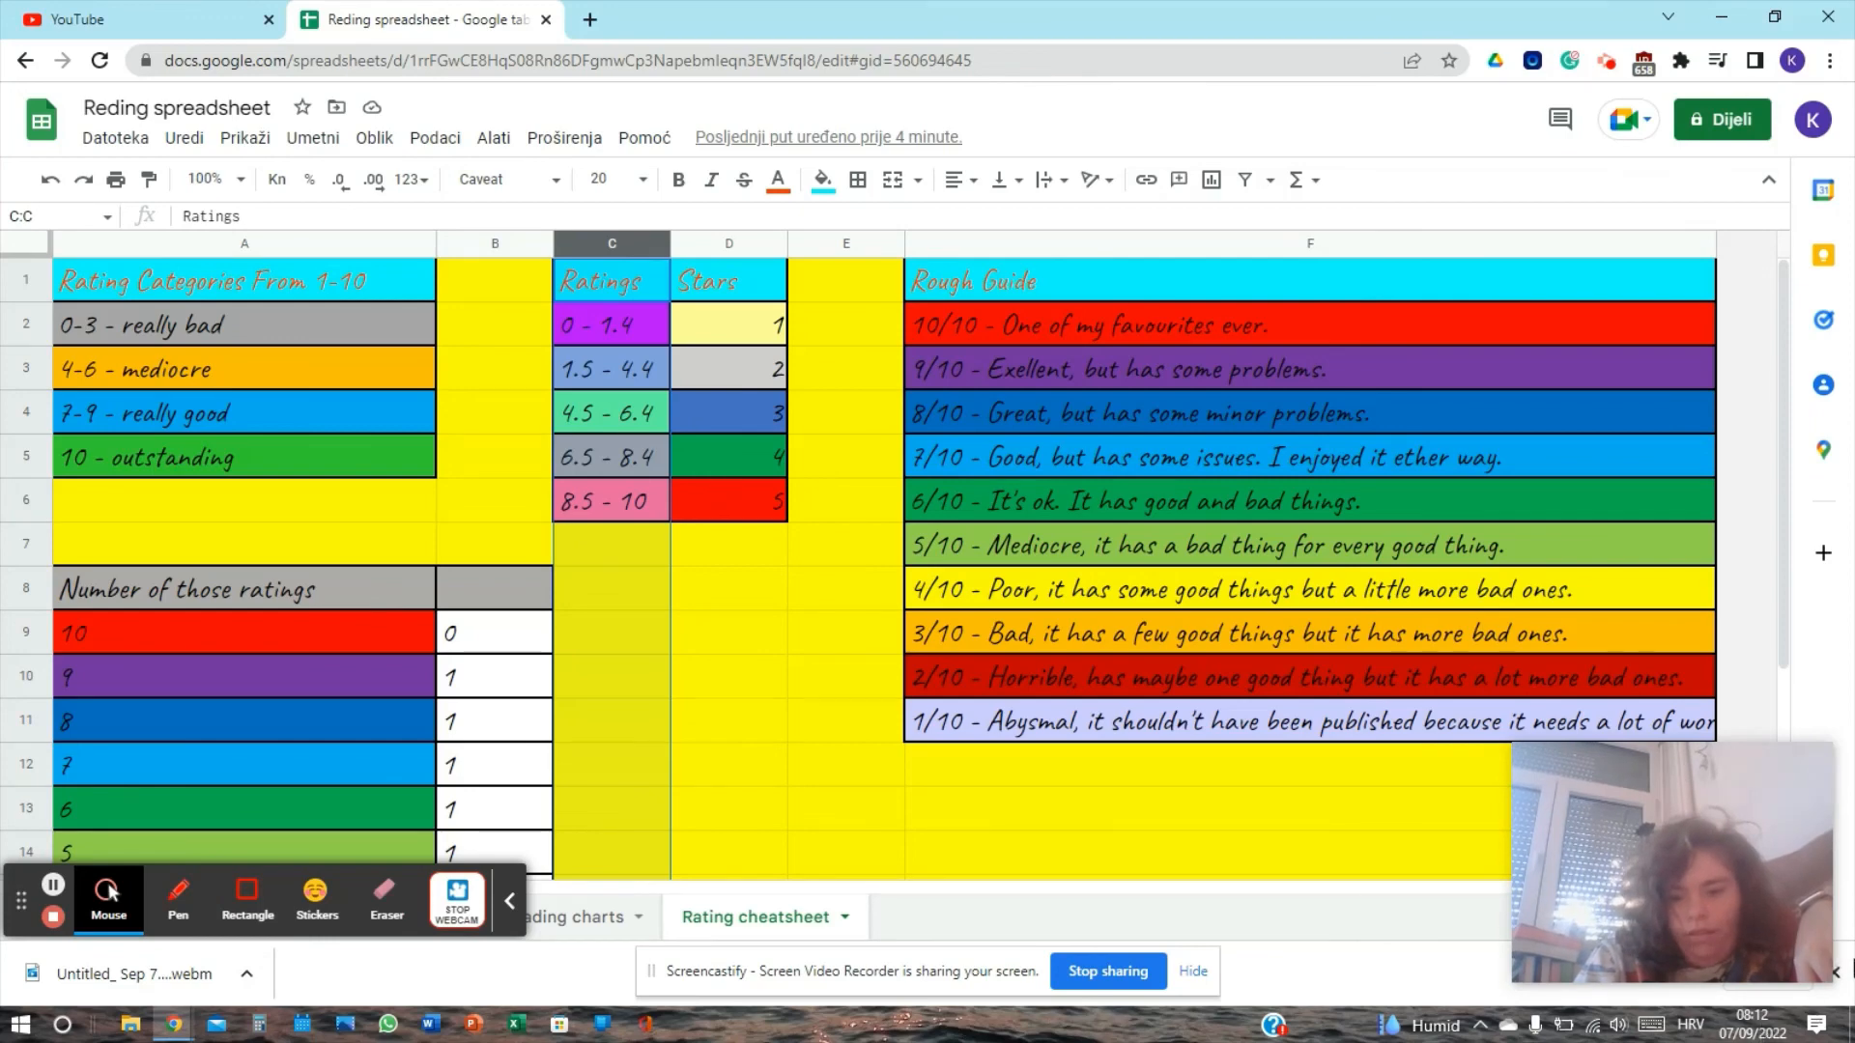
left_click(1838, 975)
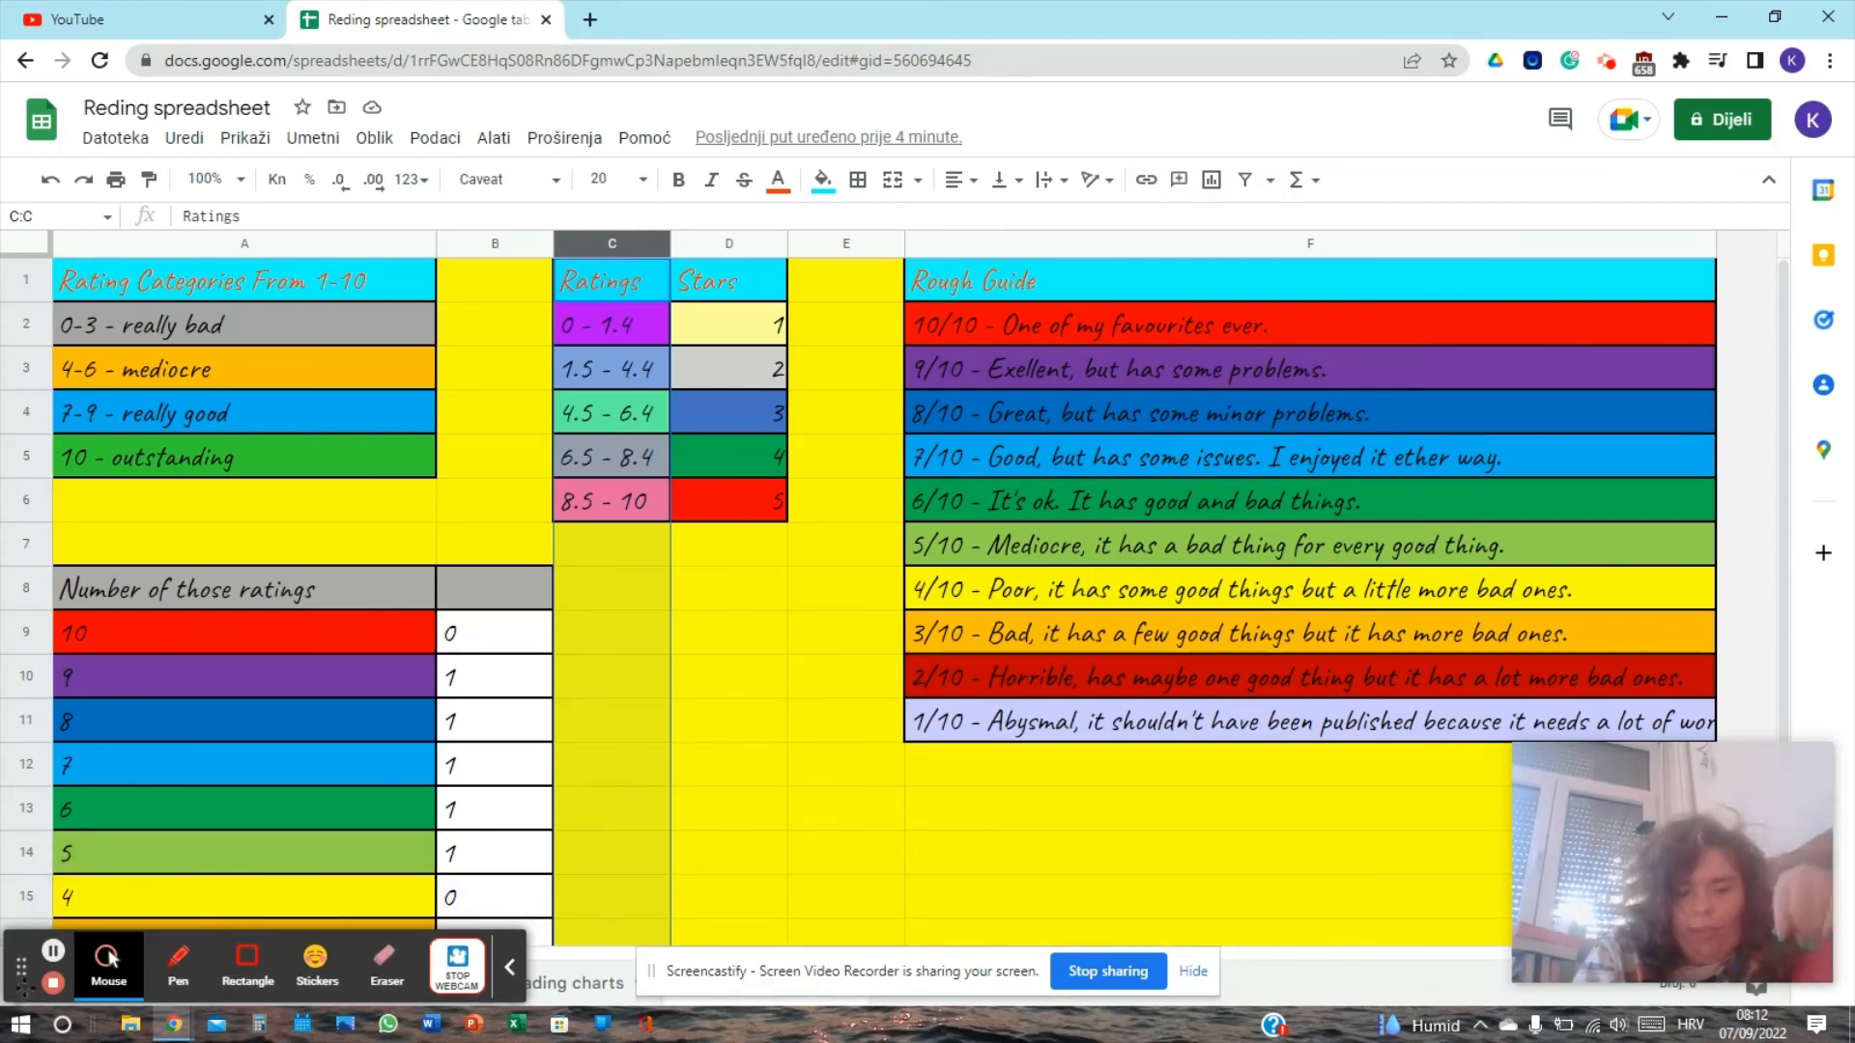
left_click_drag(23, 966, 22, 884)
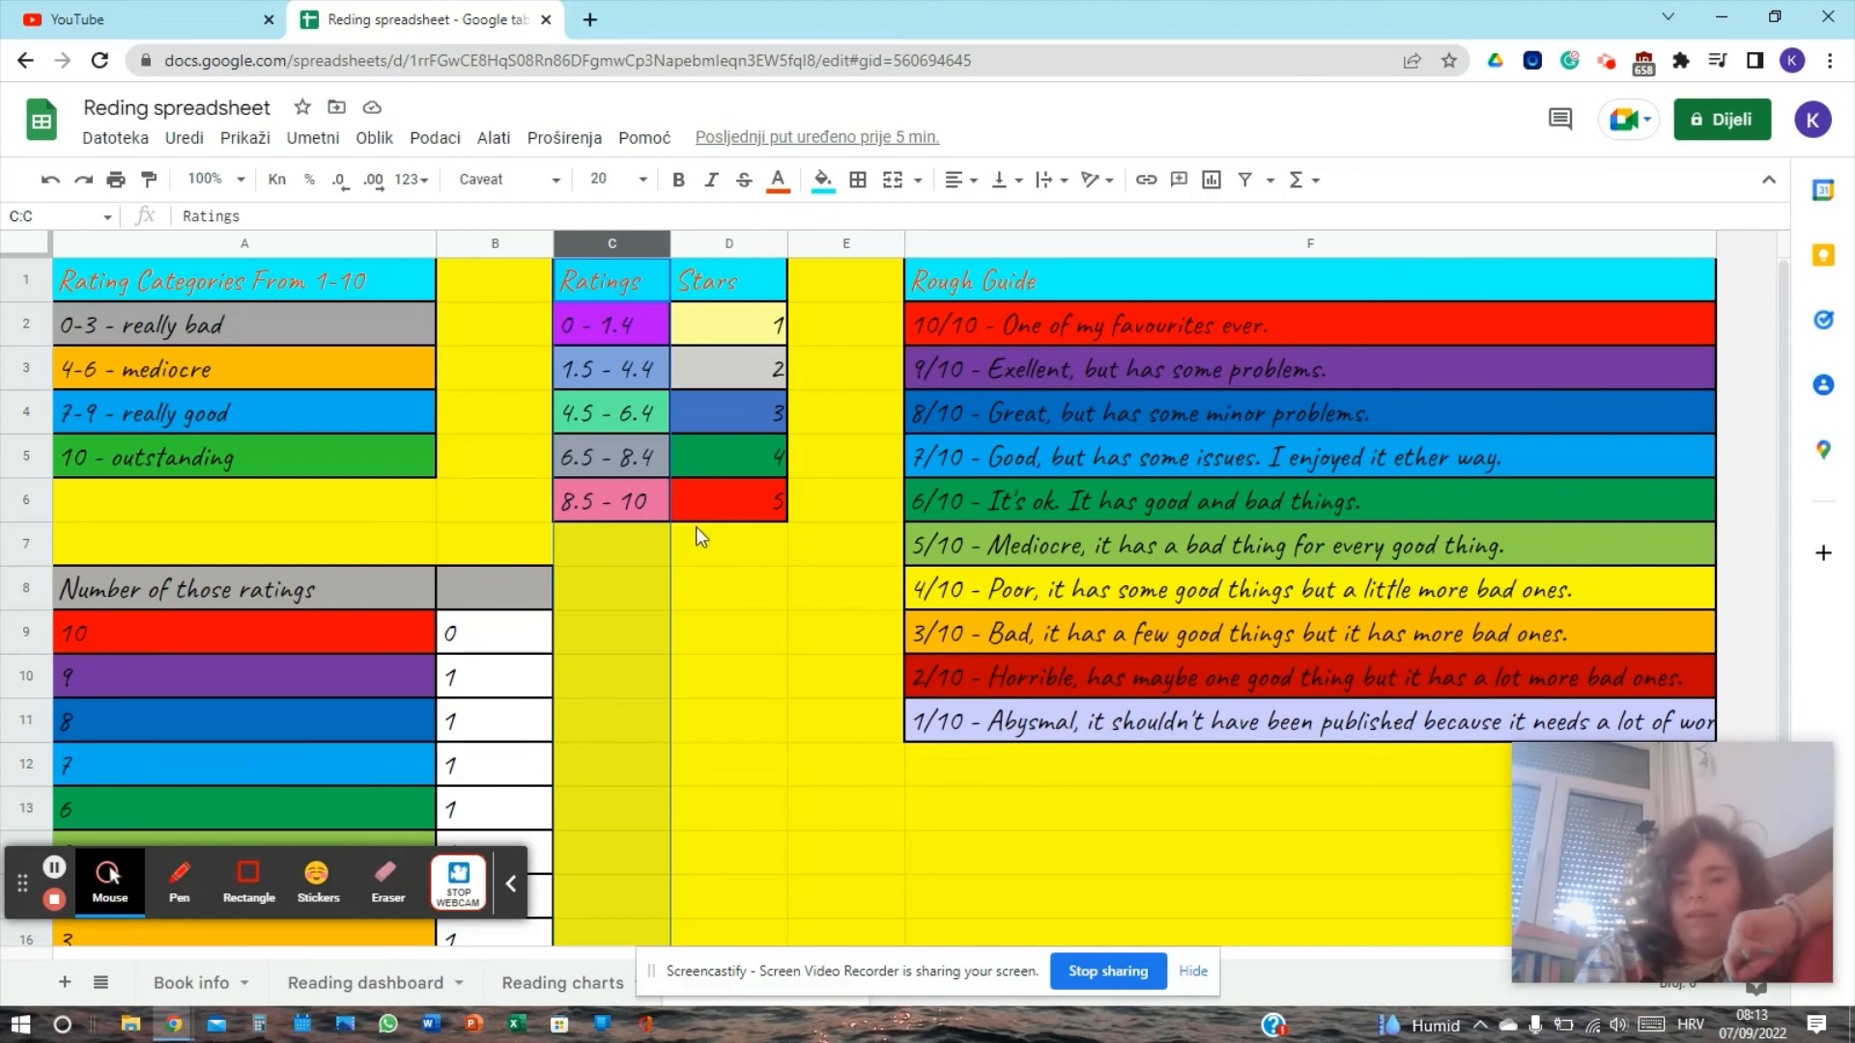
Step: Widen the Rough Guide column F until the full 1/10 - Abysmal description fits in its cell
left_click(949, 243)
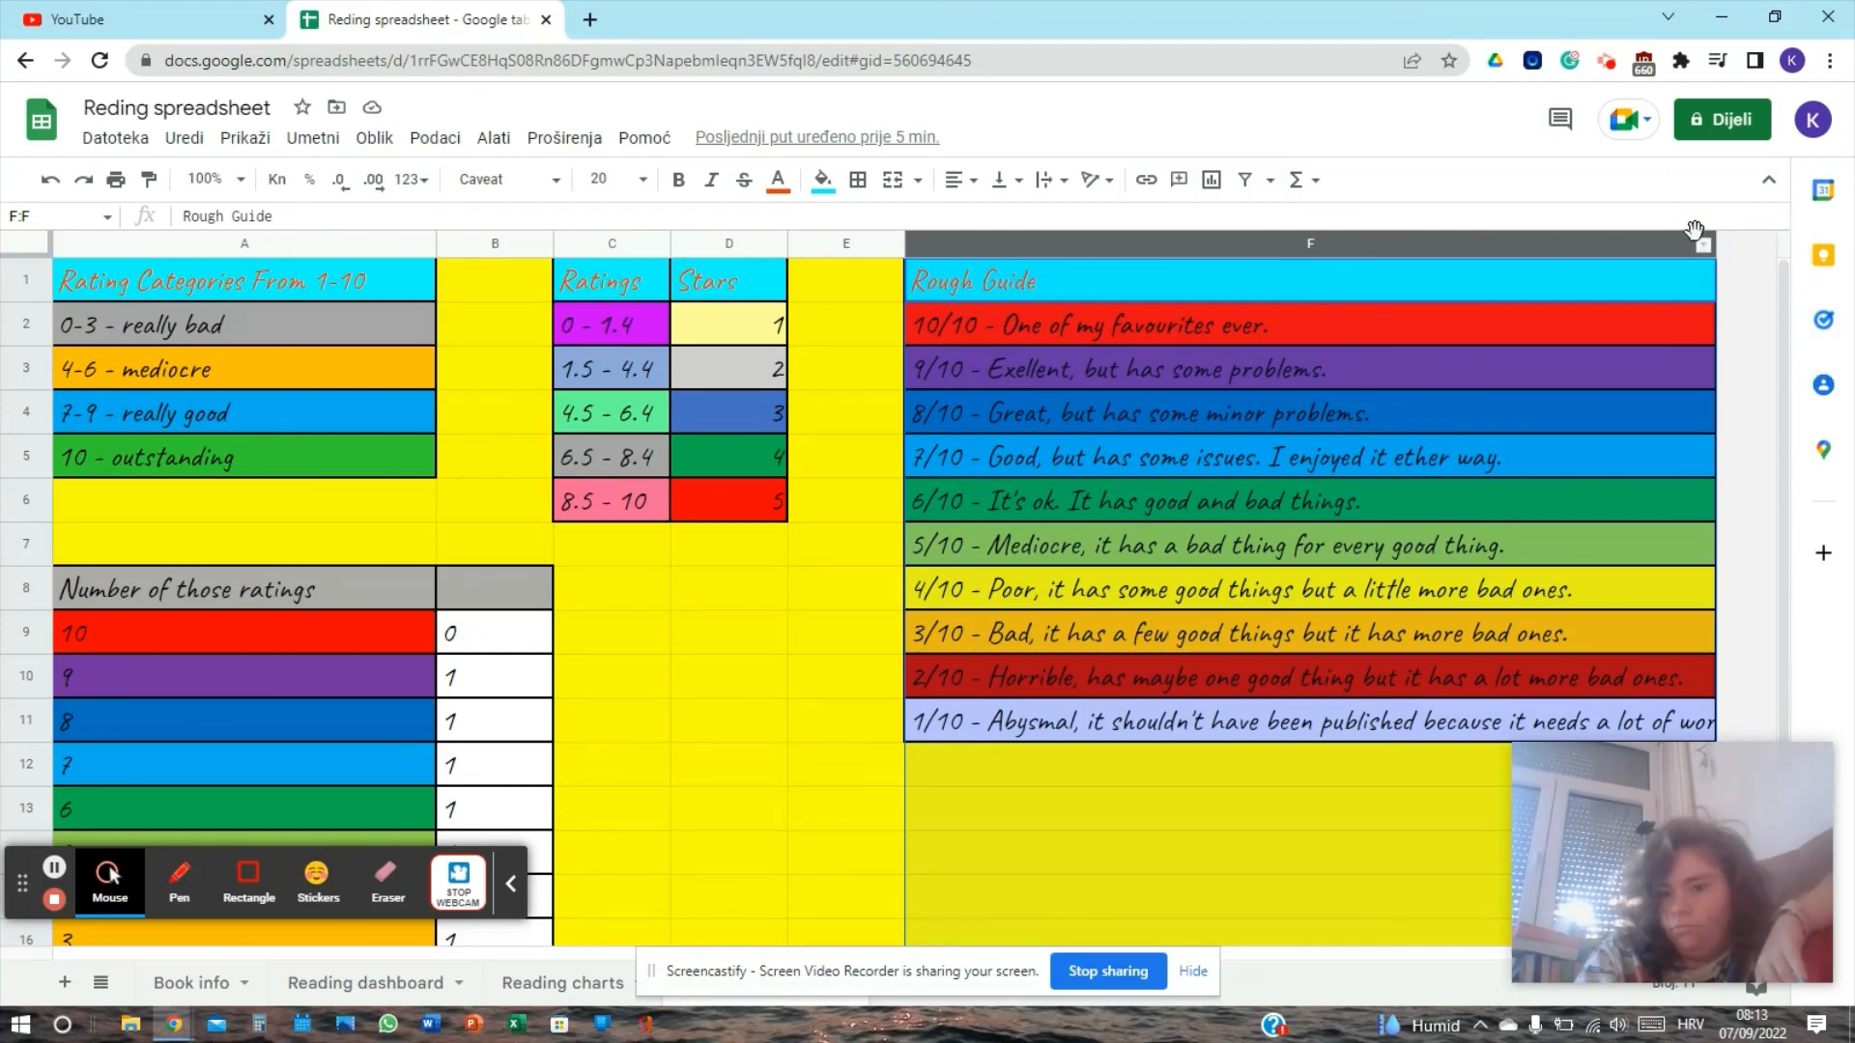
mouse_move(1713, 244)
left_mouse_down()
mouse_move(1763, 245)
mouse_move(1741, 240)
left_mouse_up()
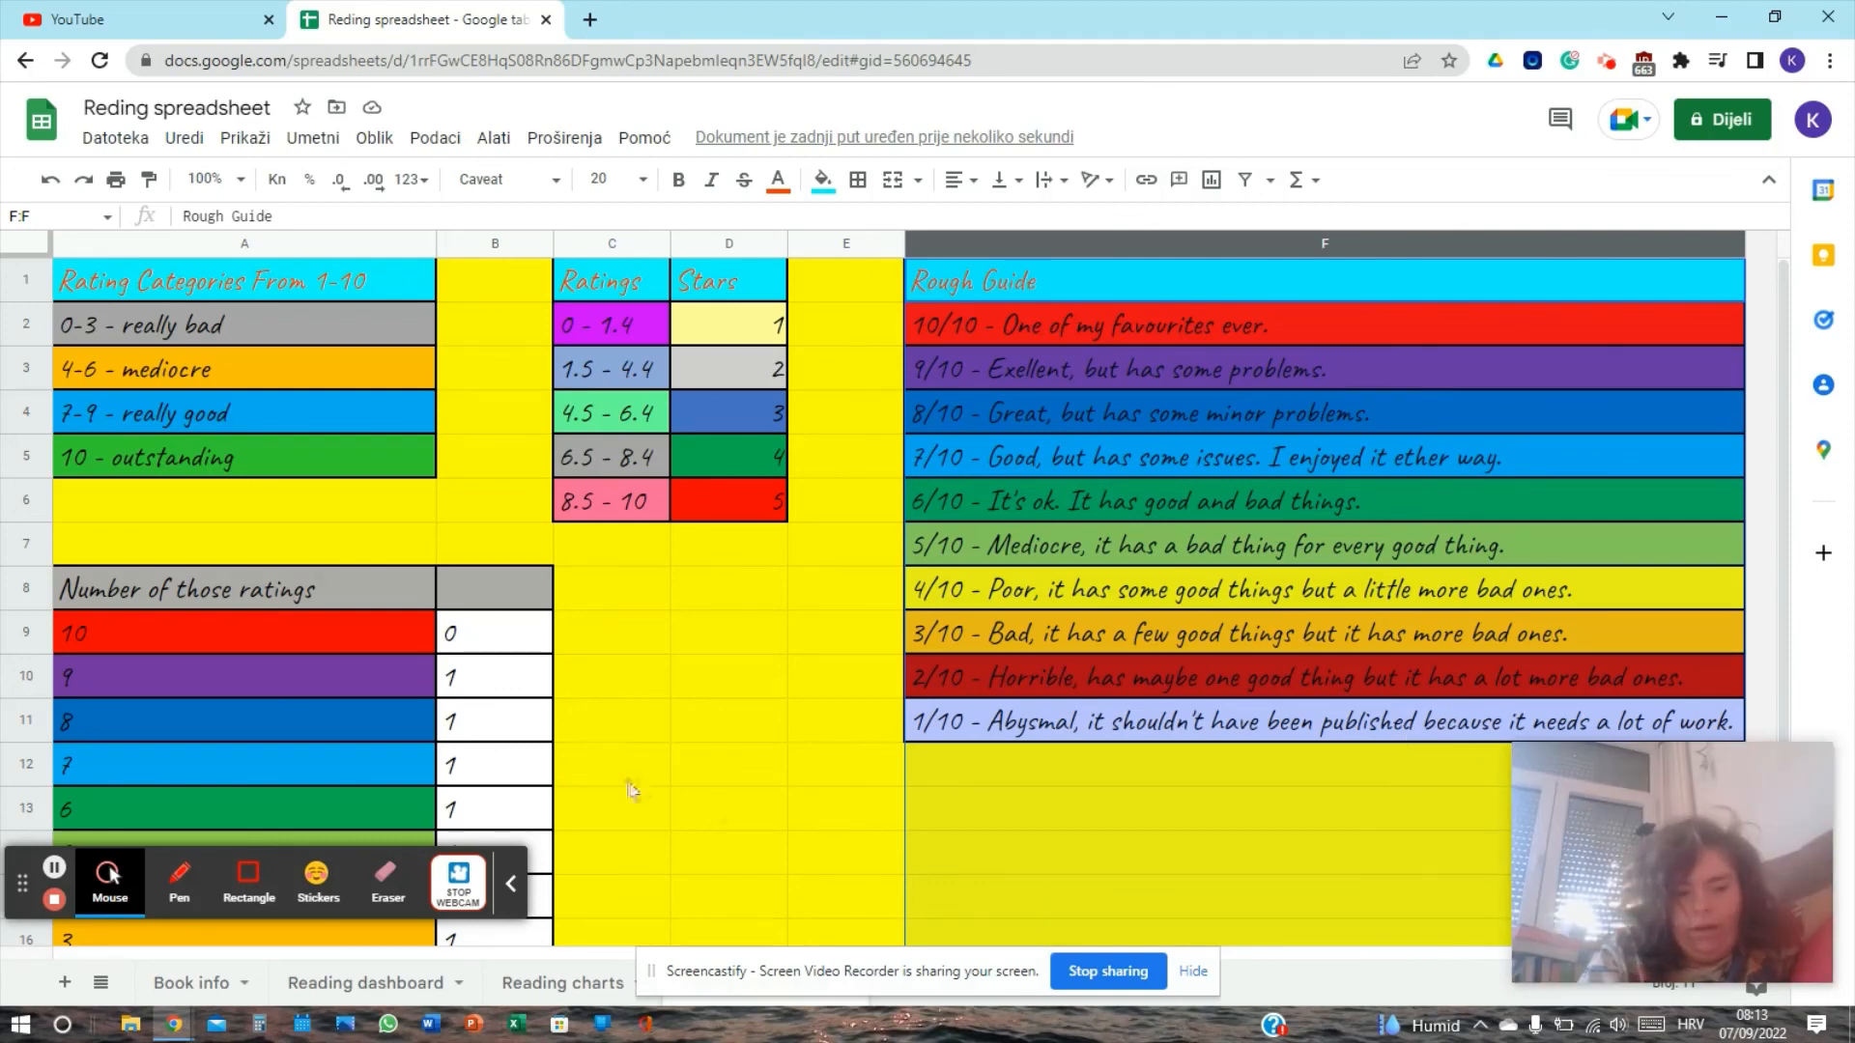
left_click(54, 903)
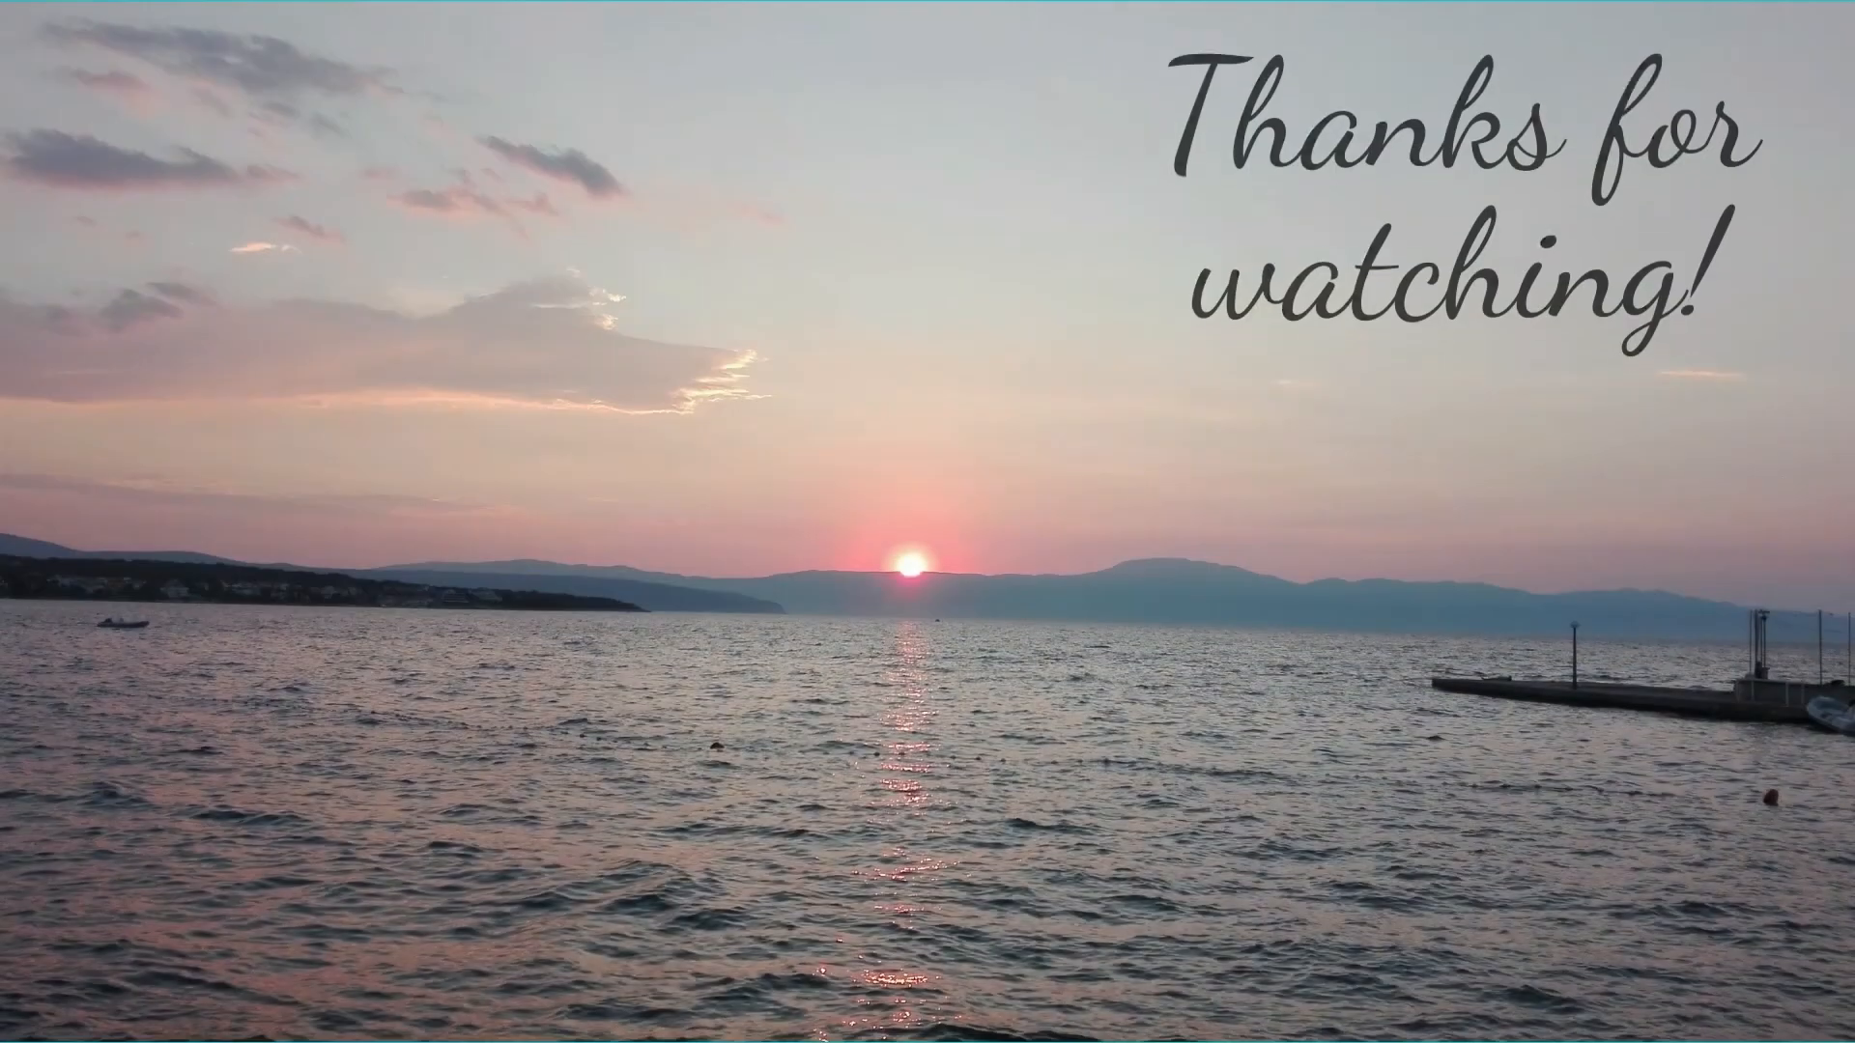